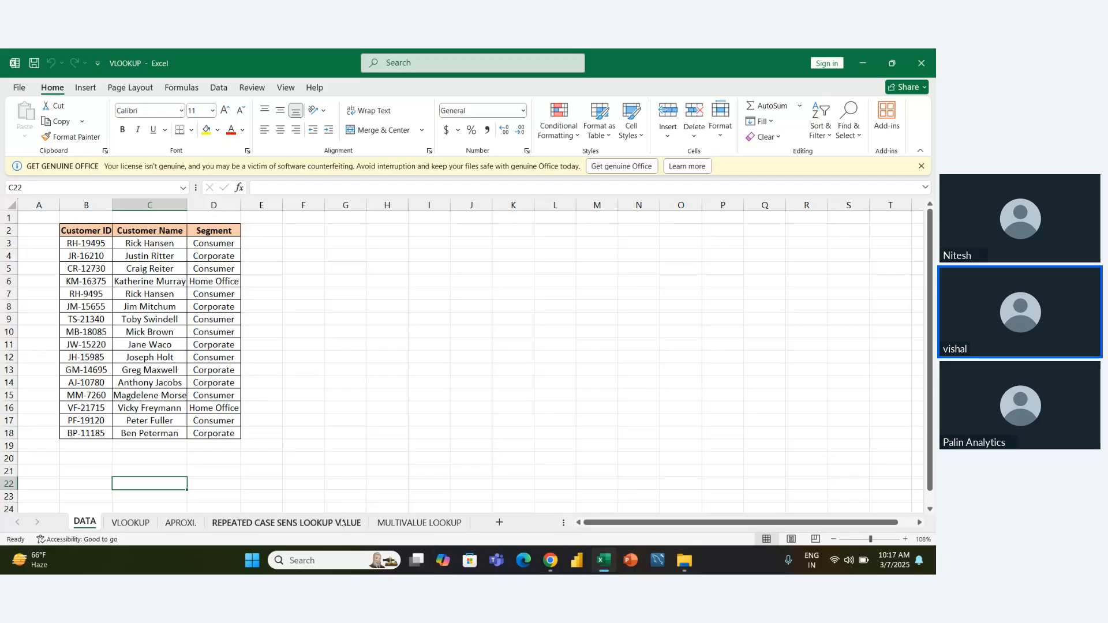
Add a new worksheet after the MULTIVALUE LOOKUP sheet and name it Dynamic Lookup.
left_click(499, 523)
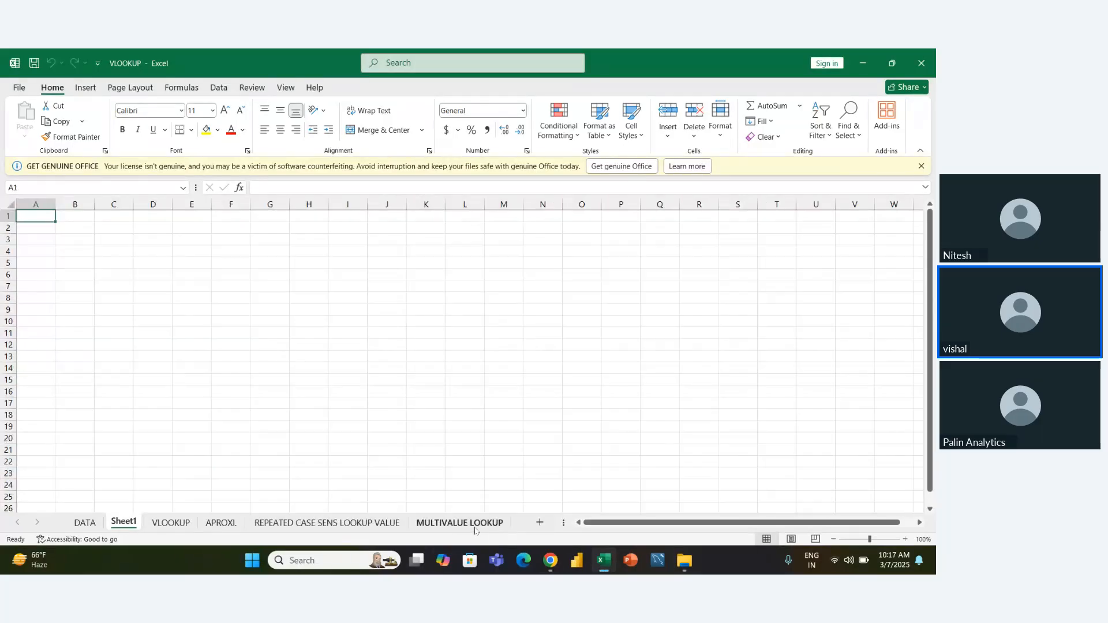
mouse_move(128, 523)
left_mouse_down()
mouse_move(382, 506)
mouse_move(525, 513)
left_mouse_up()
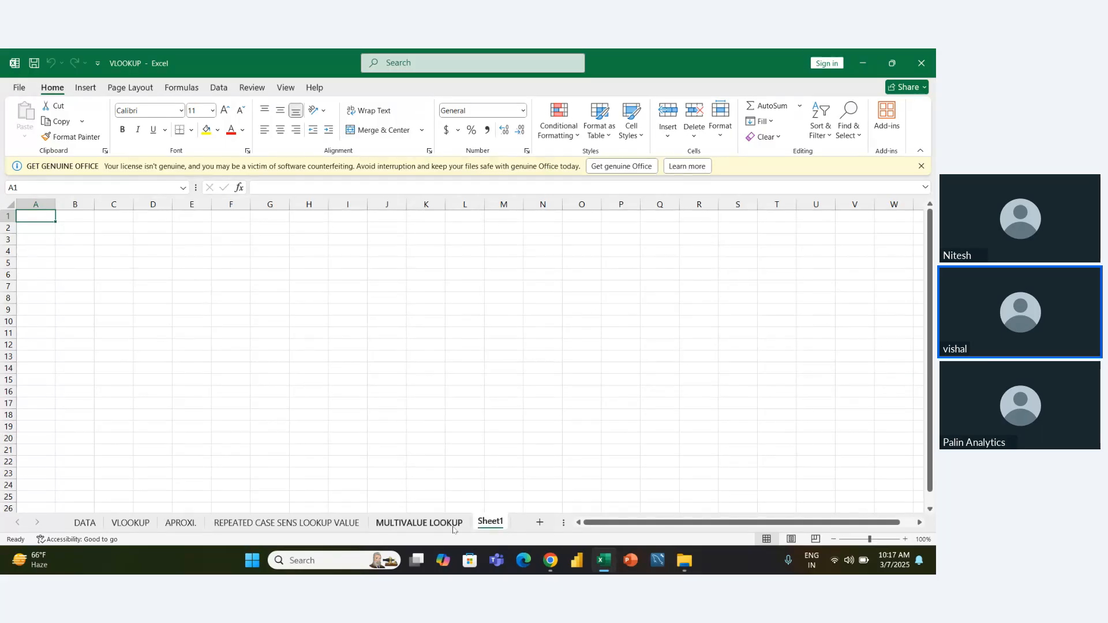
double_click(495, 521)
type("D")
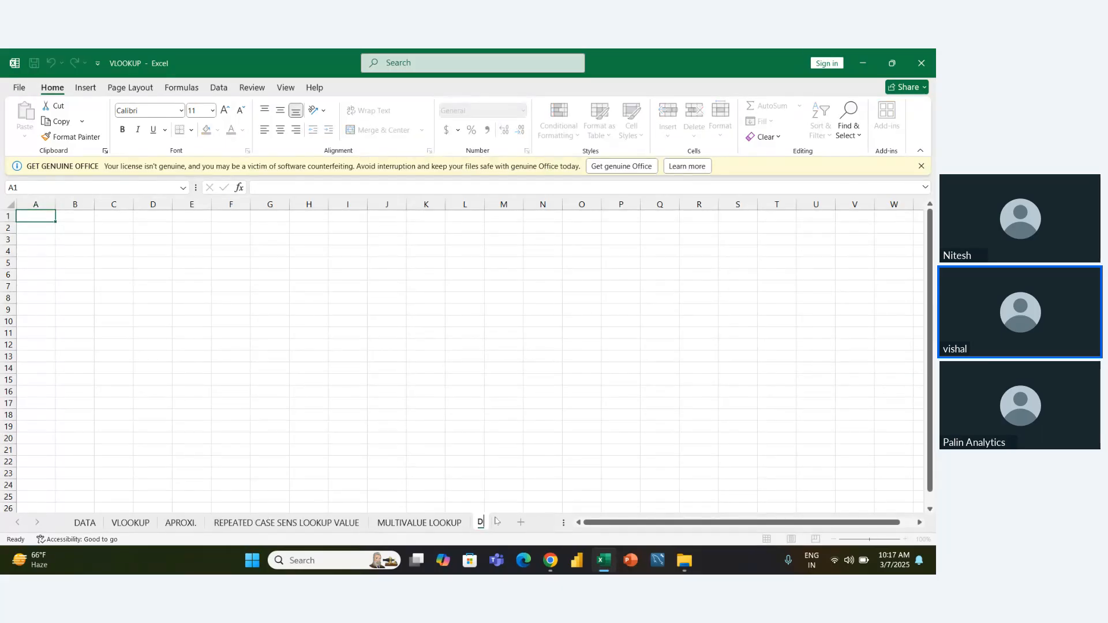
type("ynamic")
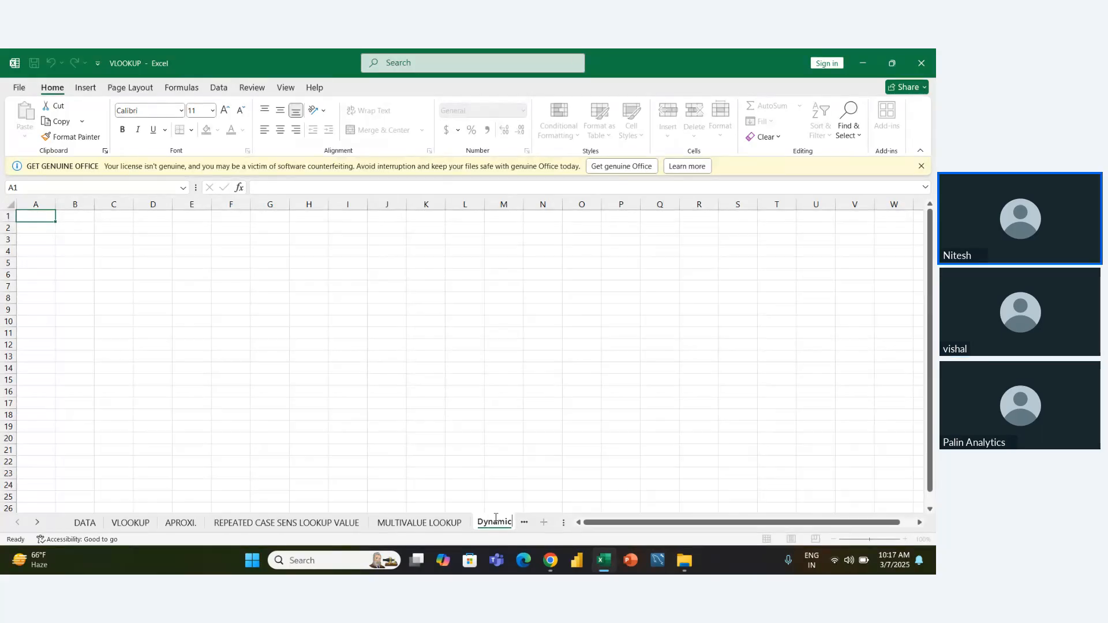
type(" Lookup")
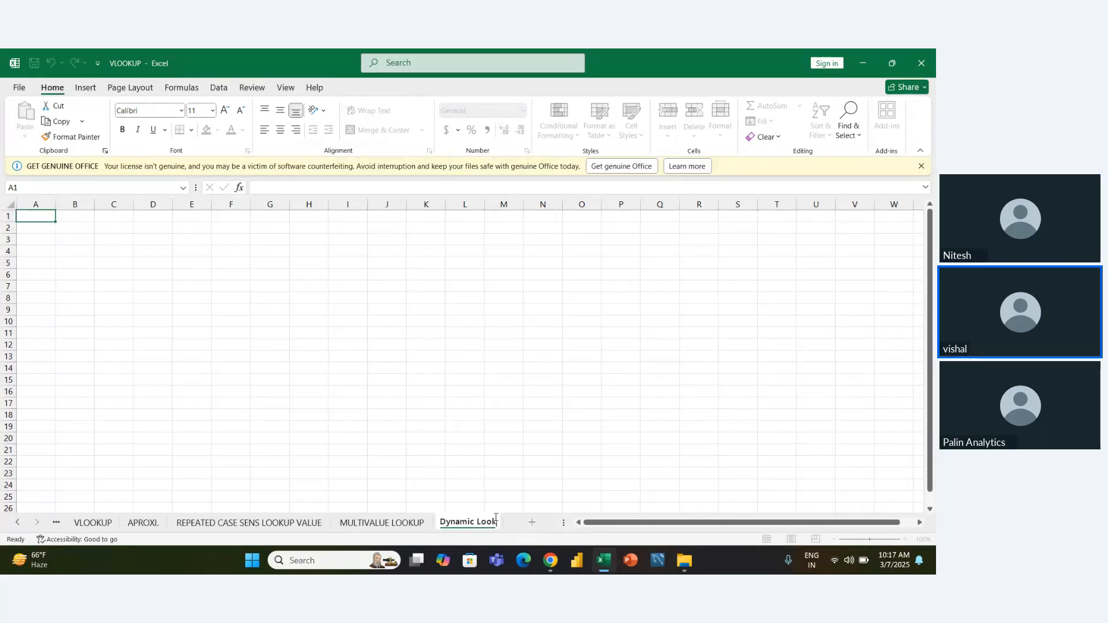
left_click(534, 438)
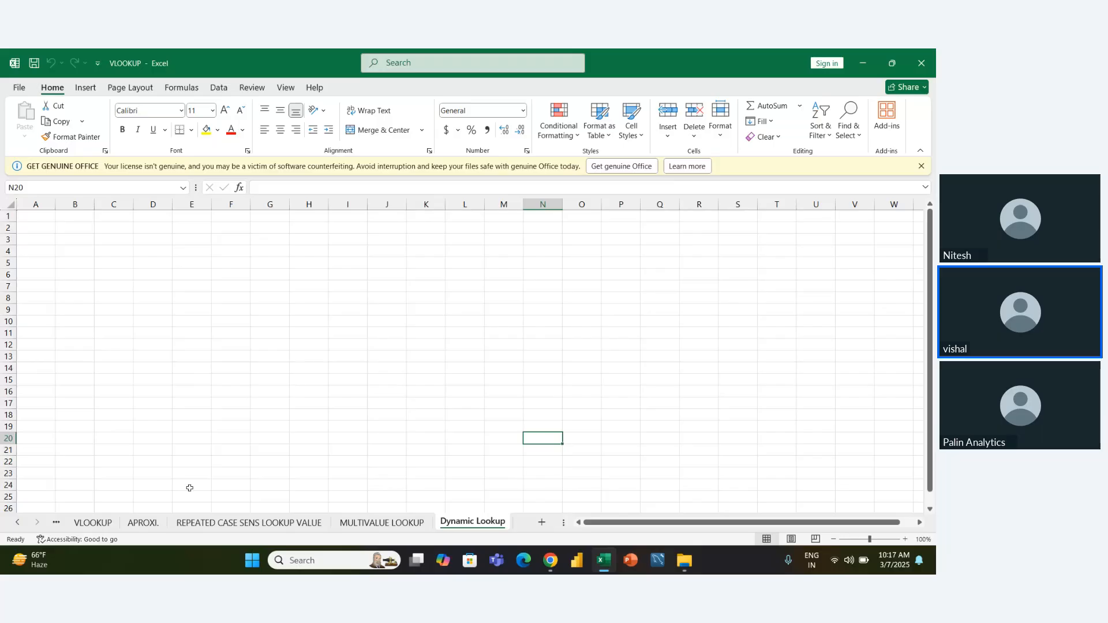
On the VLOOKUP sheet, autofit column H to the customer name result in H3.
left_click(56, 523)
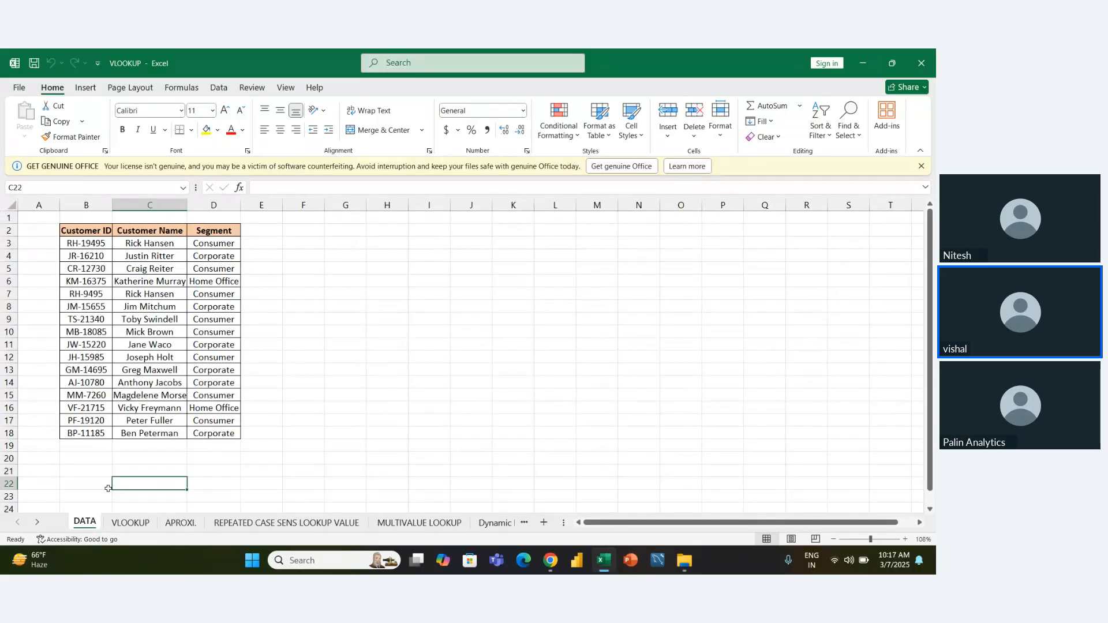
left_click(147, 526)
left_click(321, 390)
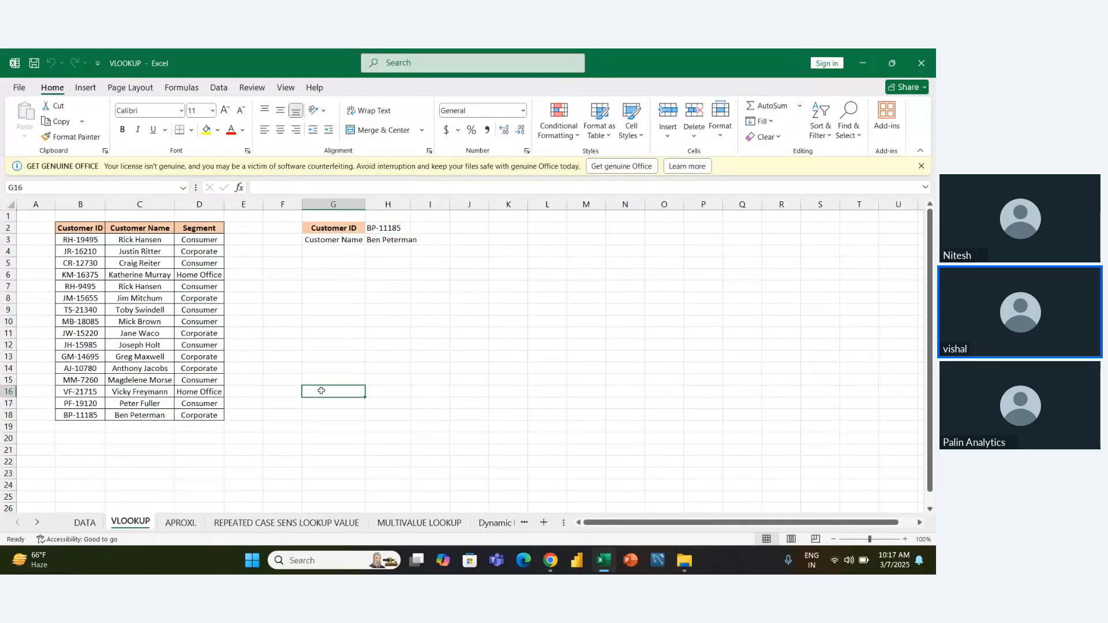
key("Up")
key("Up")
key("Up")
key("Up")
key("Up")
key("Up")
key("Up")
key("Up")
key("Up")
key("Up")
key("Up")
key("Up")
key("Up")
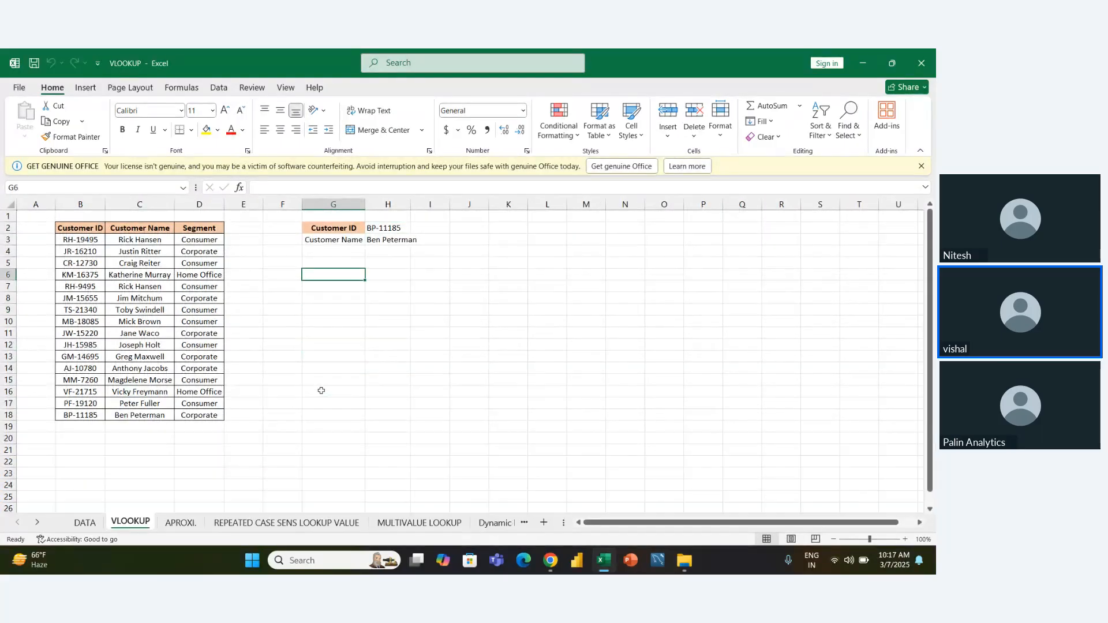
key("Right")
key("Up")
key("Down")
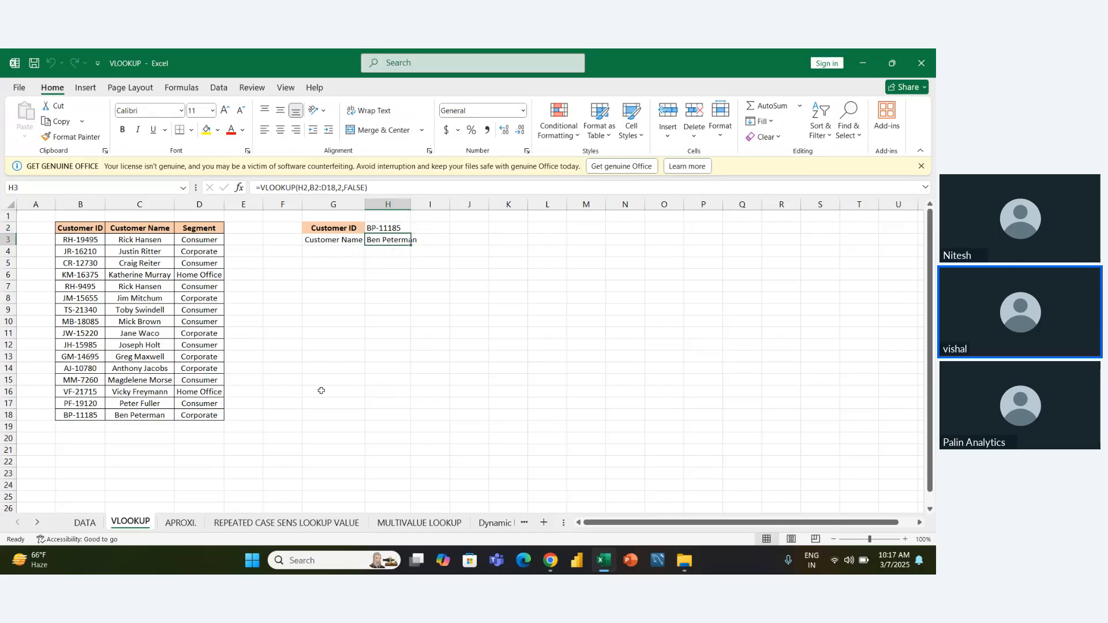
key("alt+h")
key("o")
key("i")
key("Up")
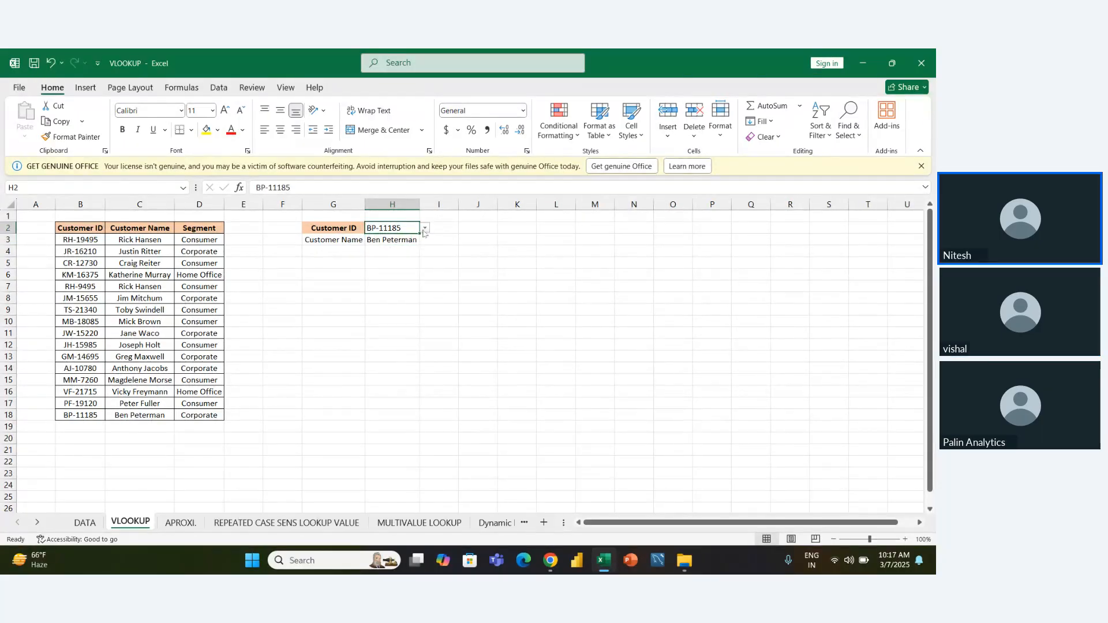
Clear the existing lookup formula from H3 beside the Customer Name label.
left_click_drag(407, 252, 407, 244)
left_click(408, 244)
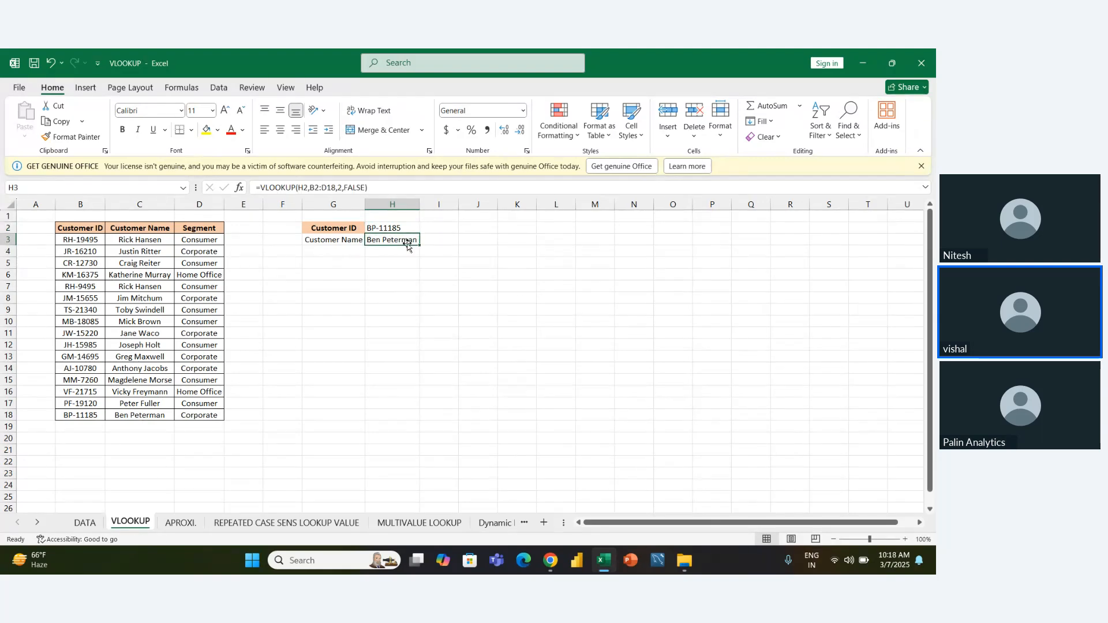
key("Delete")
key("Left")
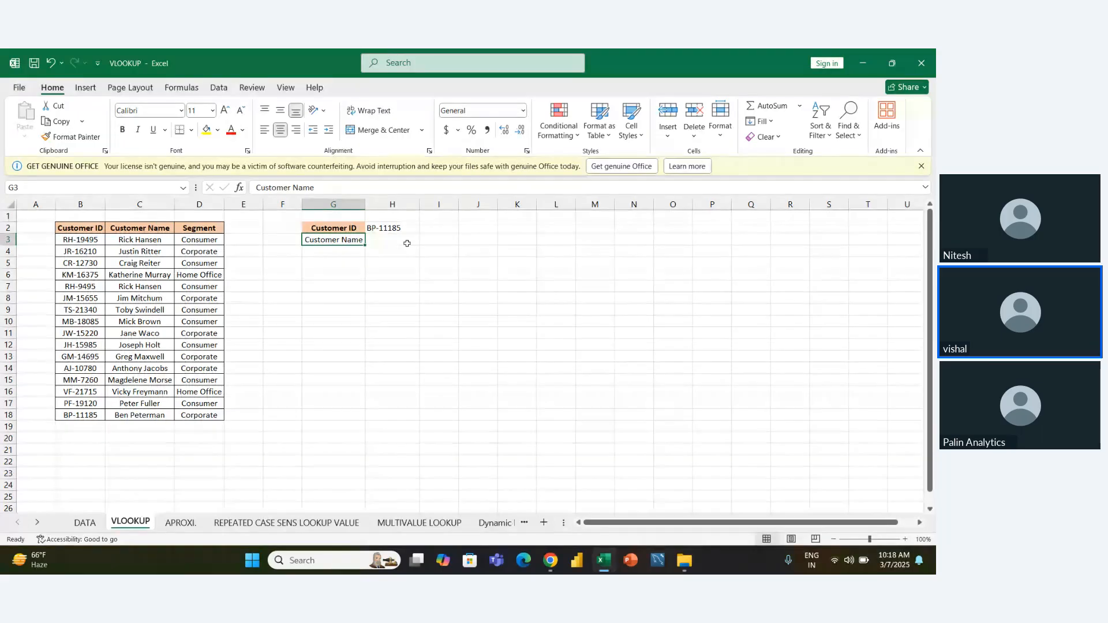
key("Left")
key("Left")
key("Left")
key("Right")
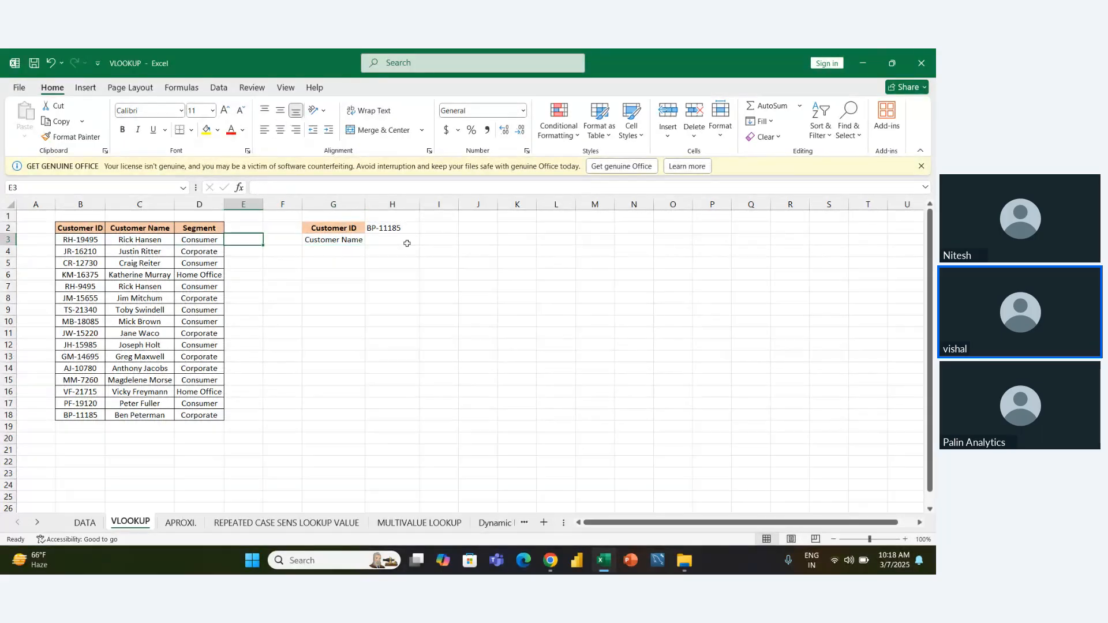
key("Right")
key("Right")
key("Right")
key("Up")
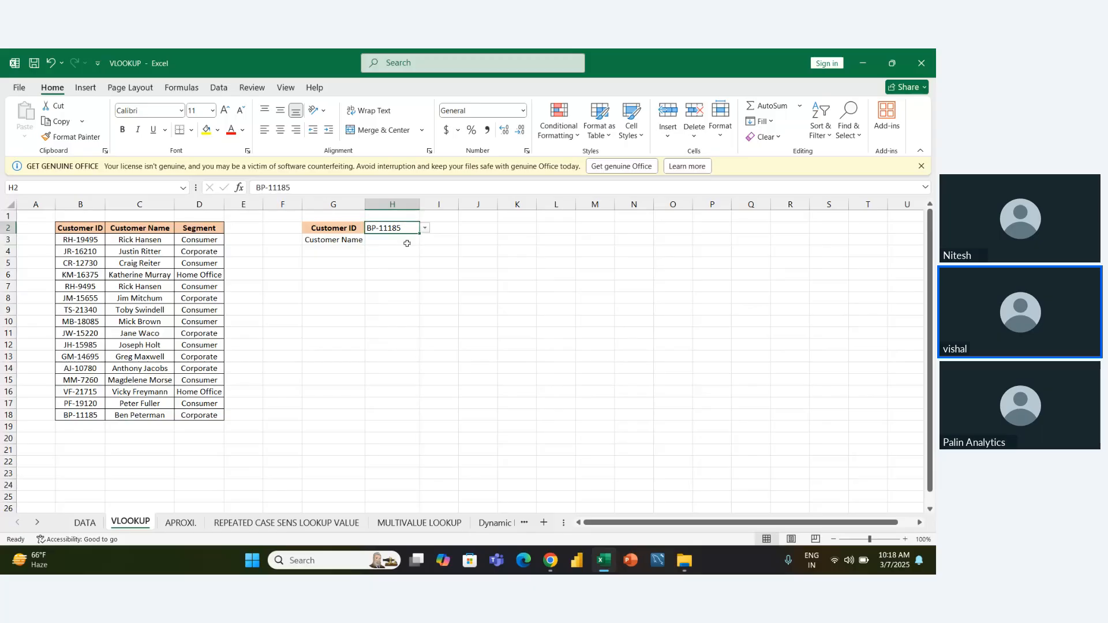
Start a VLOOKUP formula in H3 with the customer ID cell H2 as the lookup value.
left_click(407, 243)
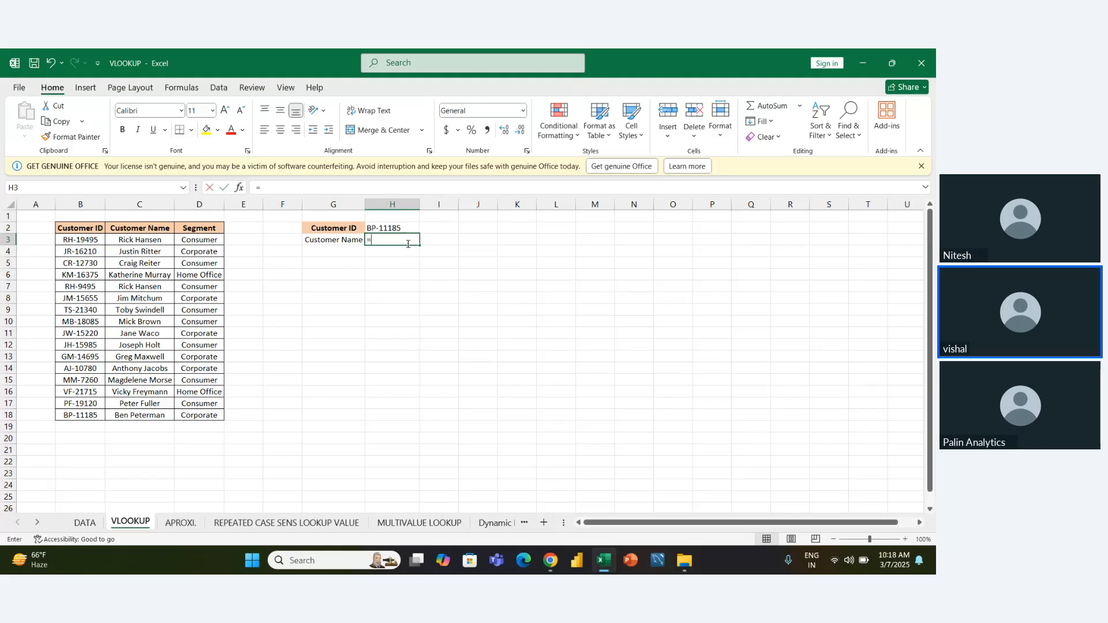
type("=VLOOKUP(")
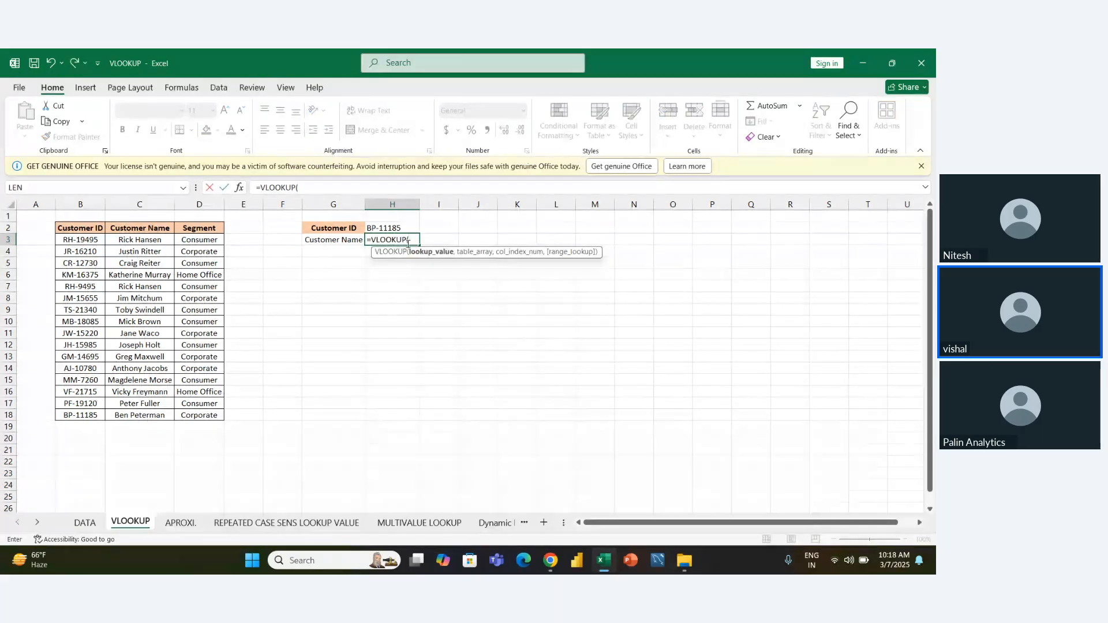
key("Up")
type(",")
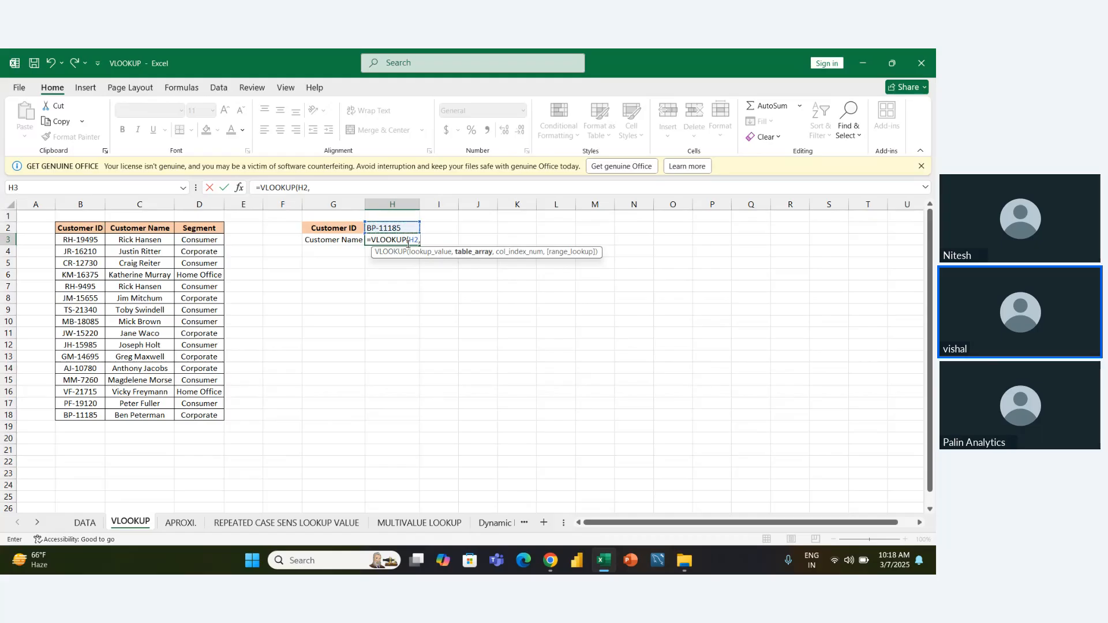
Set the formula's table array to the ID and name columns with their headers, as the absolute range $B$2:$C$18.
key("Left")
key("Left")
key("Left")
key("Left")
key("Left")
key("Left")
key("Up")
key("ctrl+shift+Down")
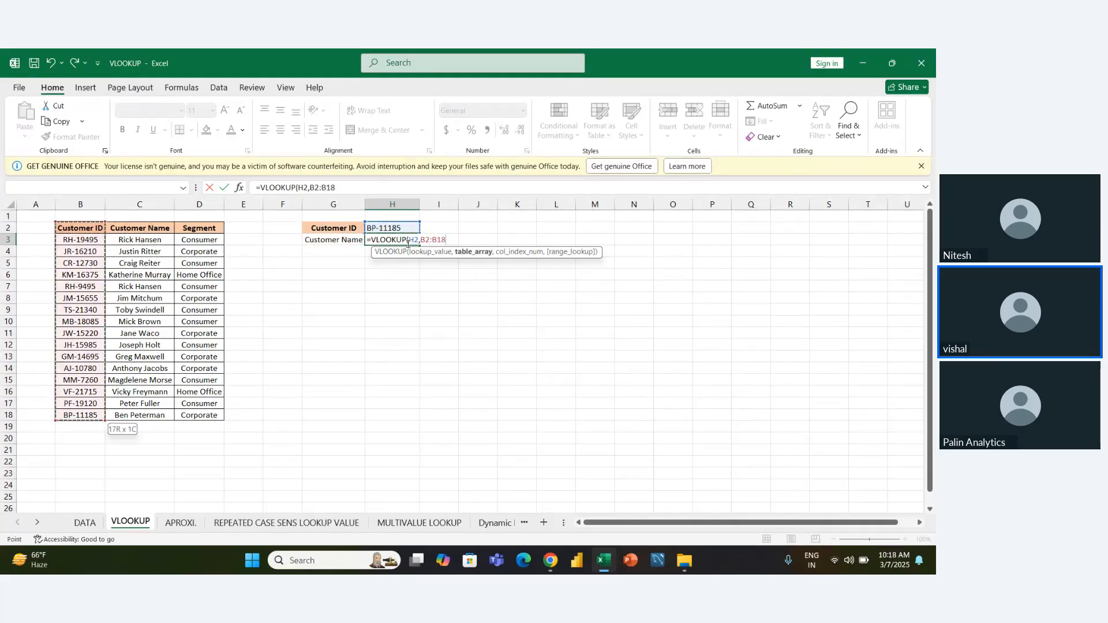
key("shift+Right")
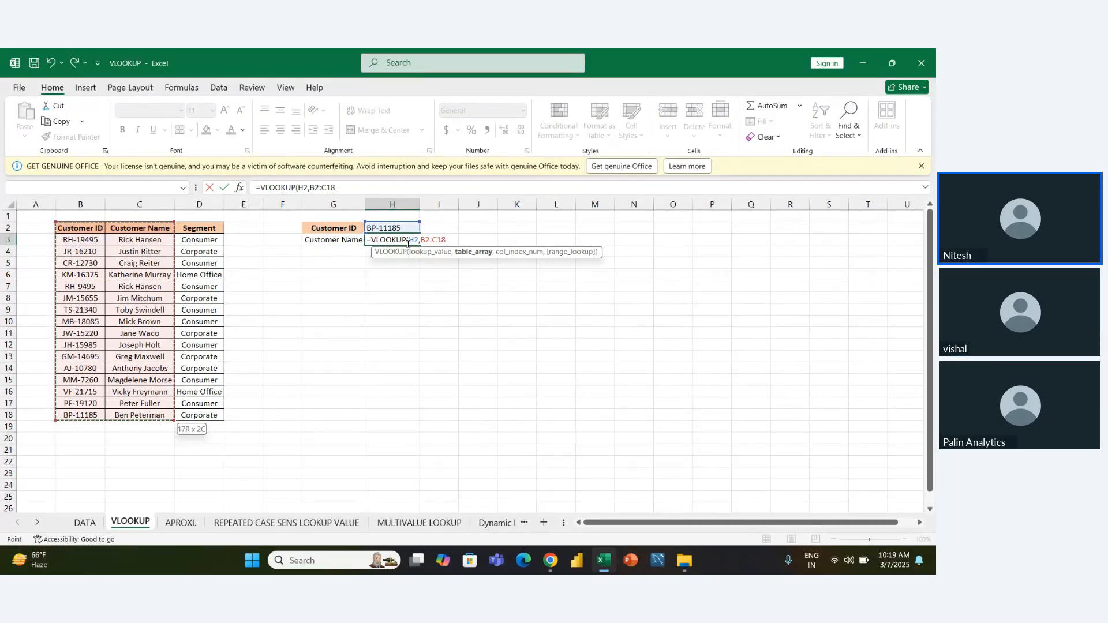
key("F4")
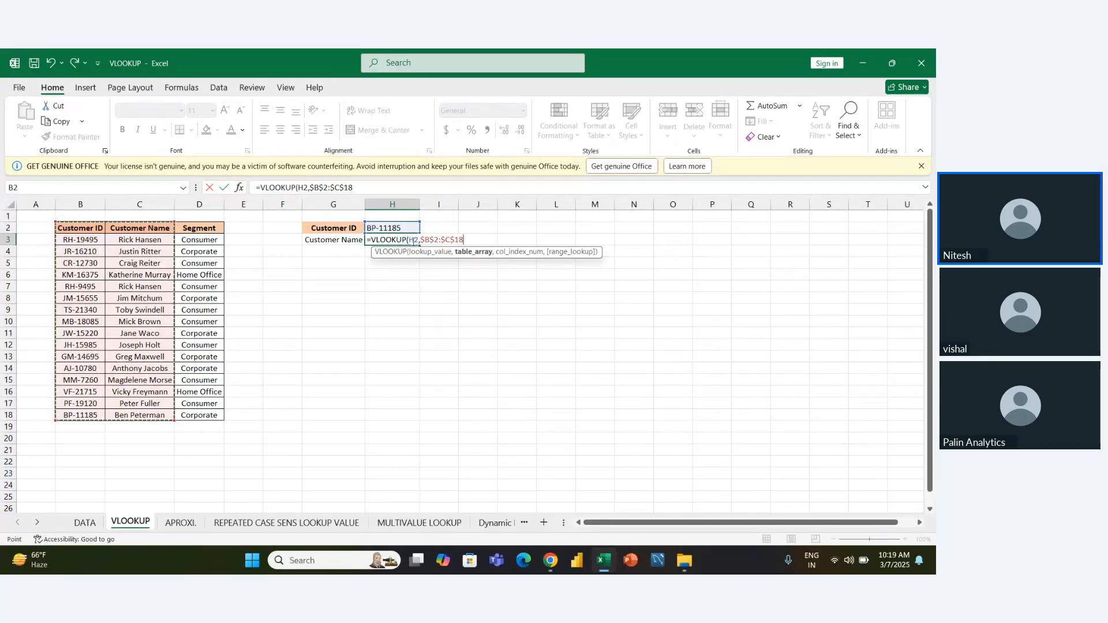
Make the lookup value absolute as $H$2 and complete the VLOOKUP in H3 with column index 2 and FALSE for exact match.
left_click(413, 241)
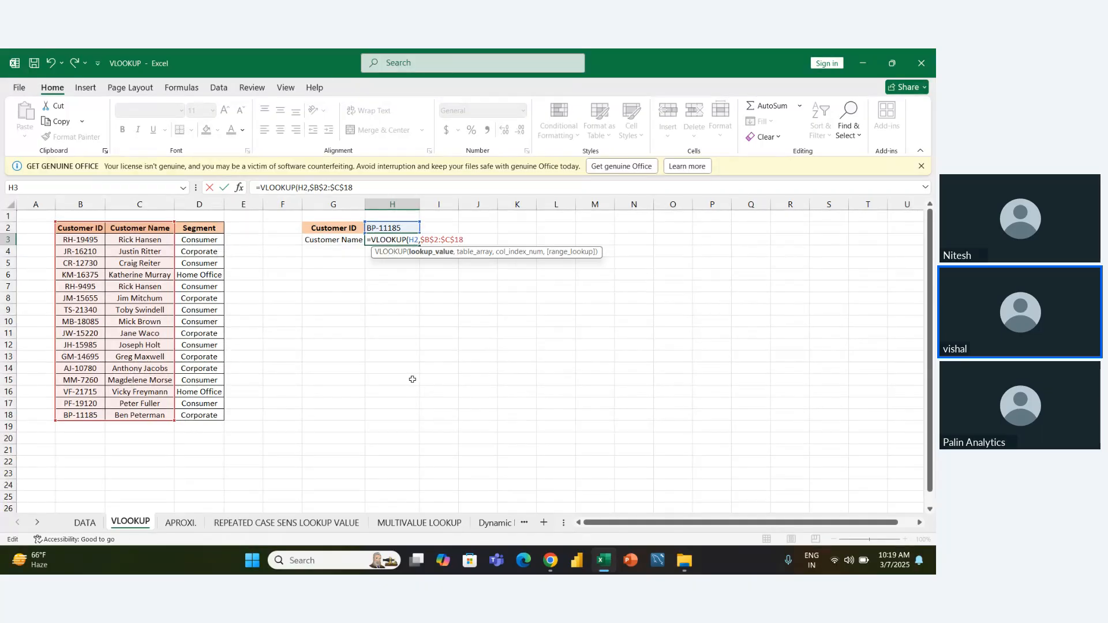
key("F4")
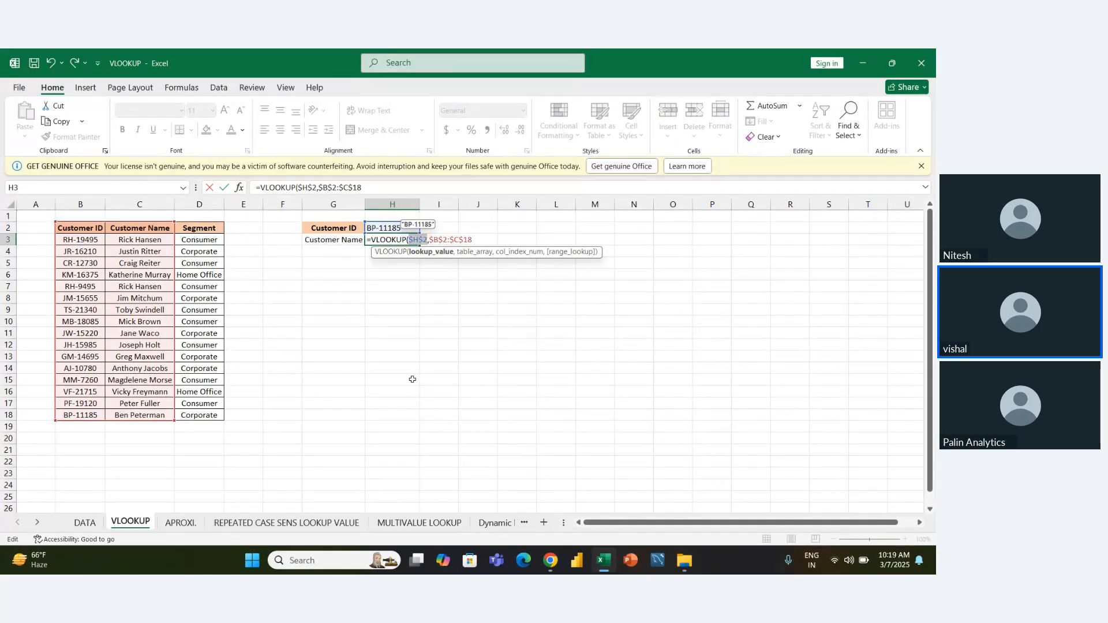
key("Right")
key("Right")
key("Right")
key("Right")
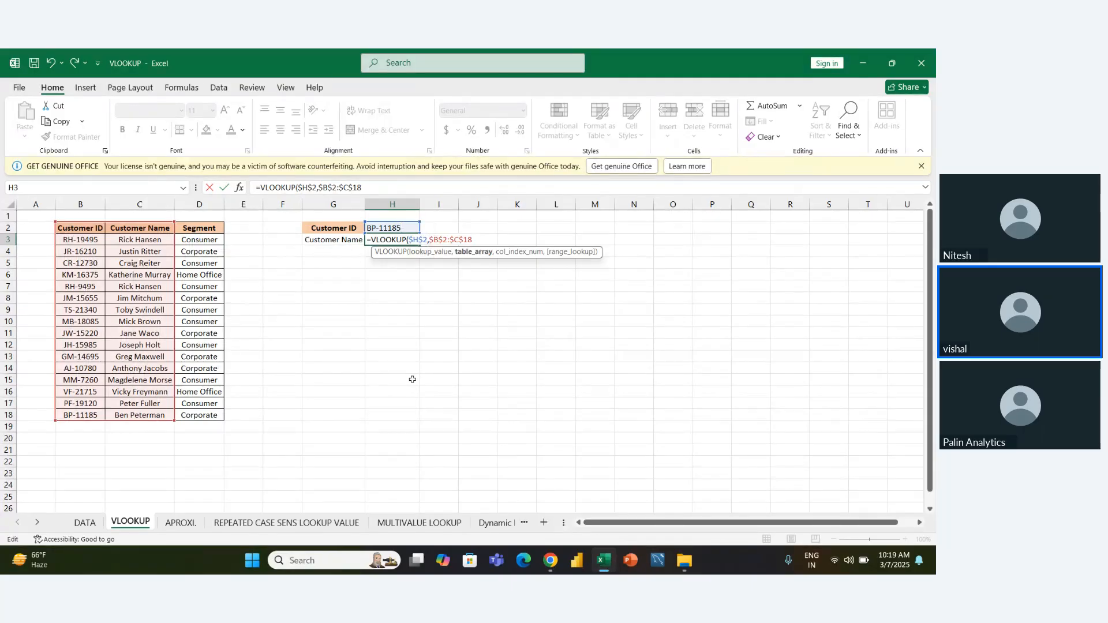
key("Right")
key("Right")
key("Right")
key("Right")
key("Right")
type(",2,")
key("Down")
key("Tab")
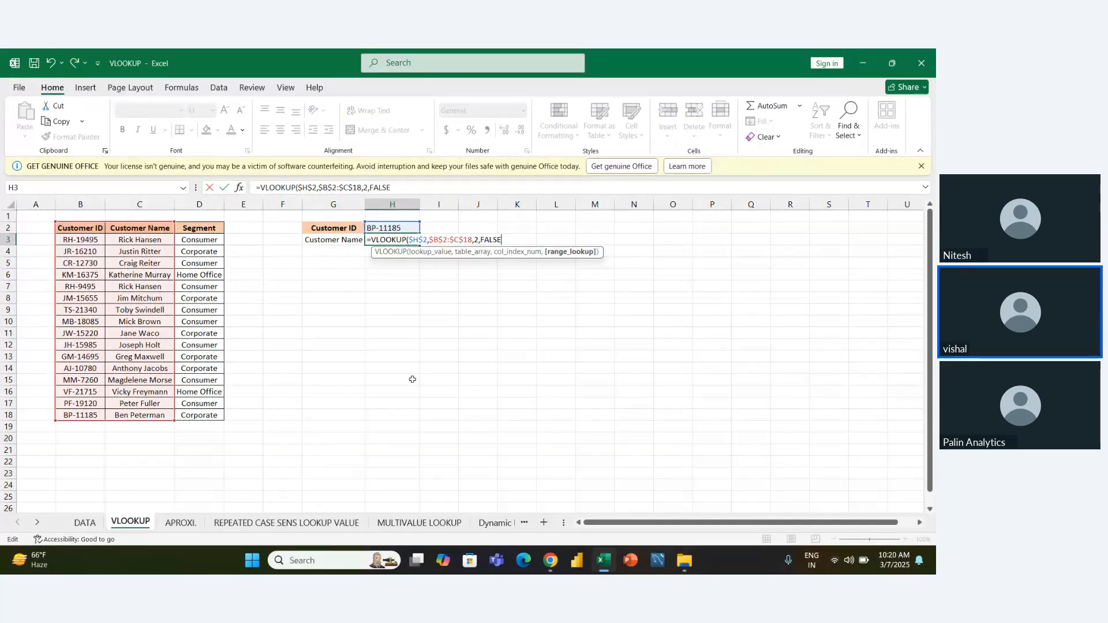
key("Return")
key("Up")
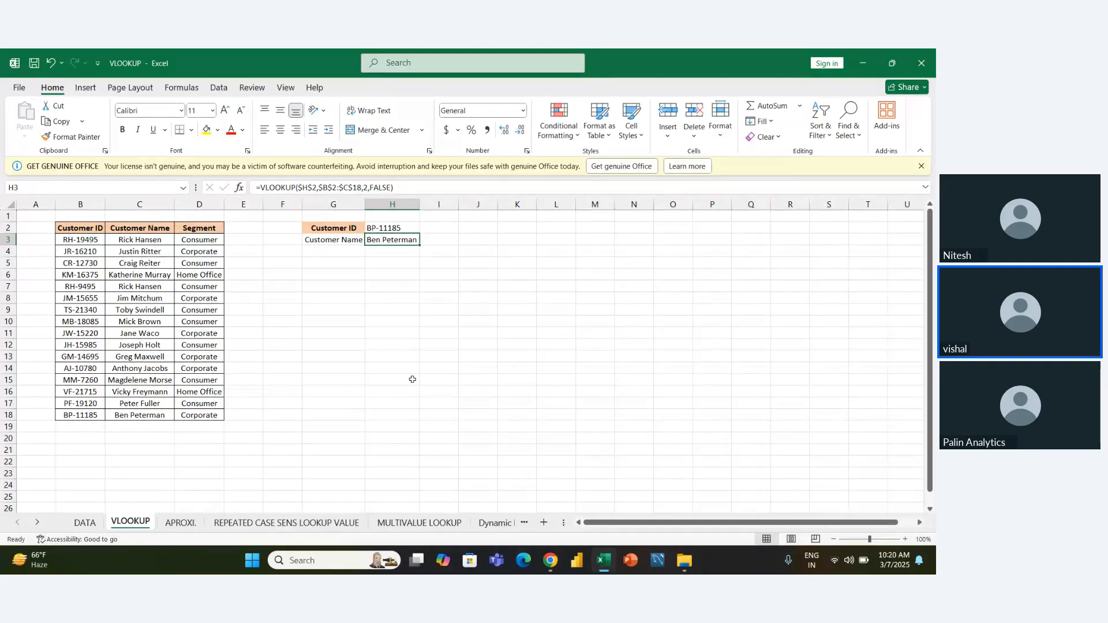
Set the customer ID in H2 to the one listed in B15, using the cell's validation list.
key("Up")
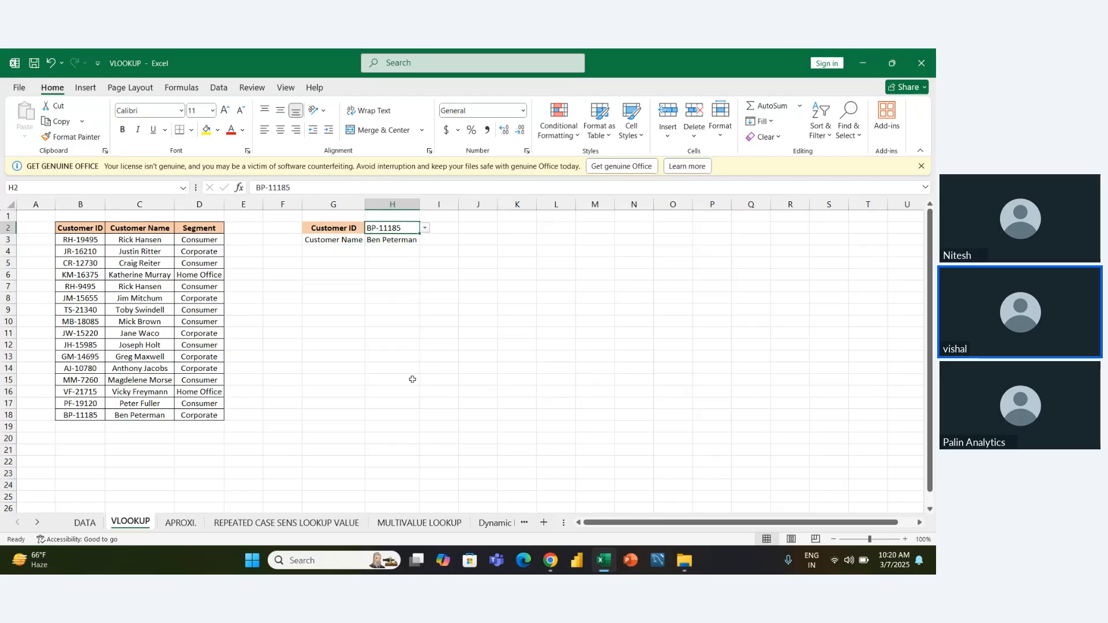
key("Down")
key("Up")
key("alt+Down")
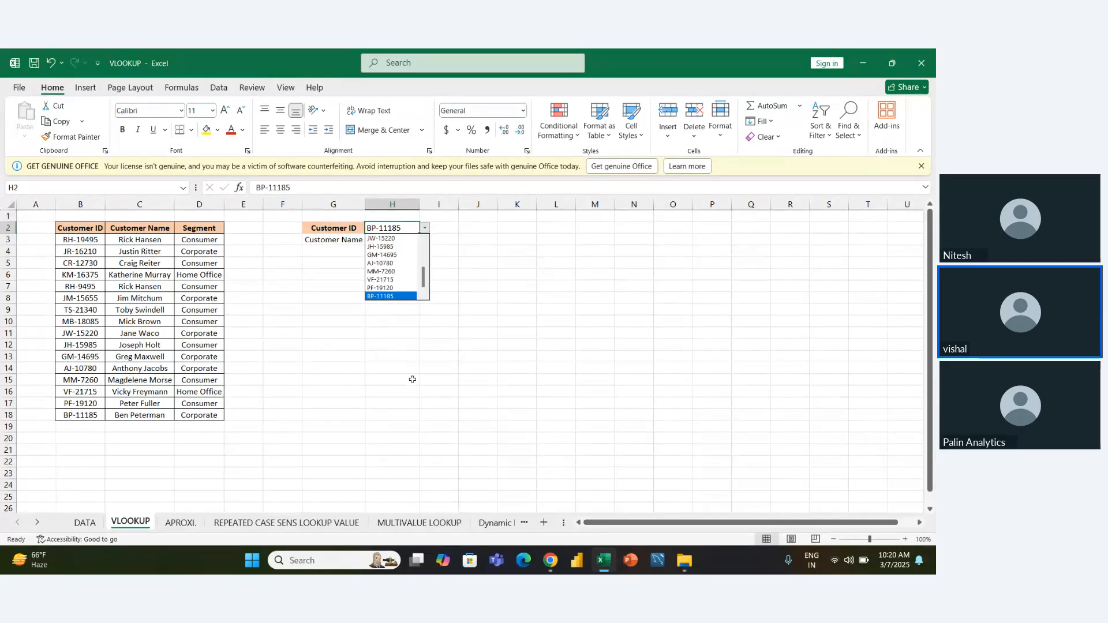
key("Up")
key("Up")
key("Up")
key("Return")
key("Down")
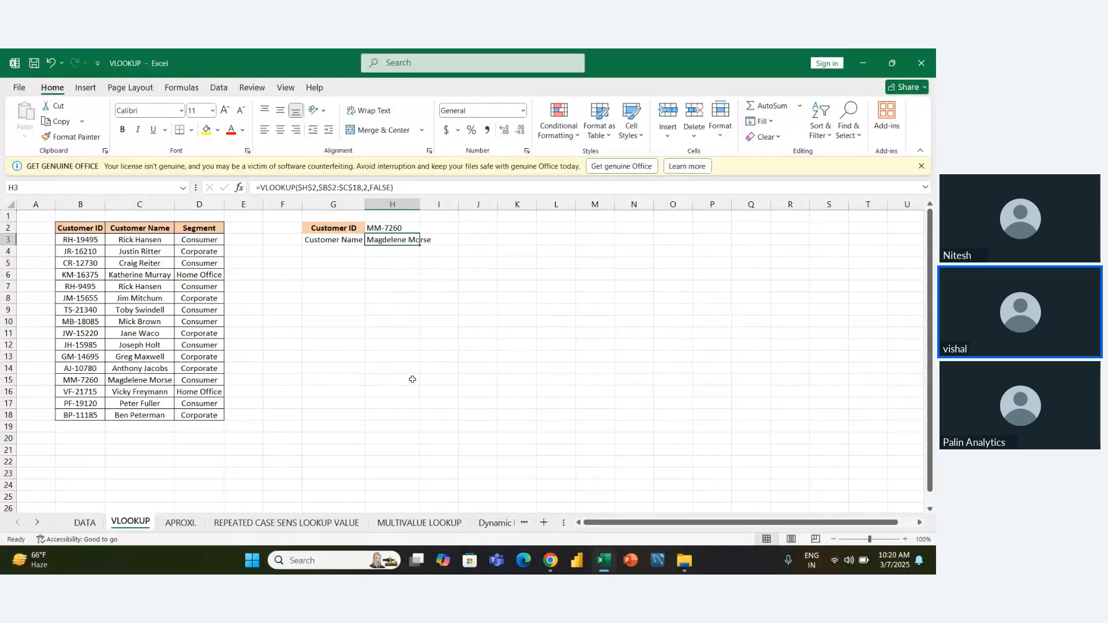
Autofit column H to the full customer name now returned in H3.
key("alt+h")
key("o")
key("i")
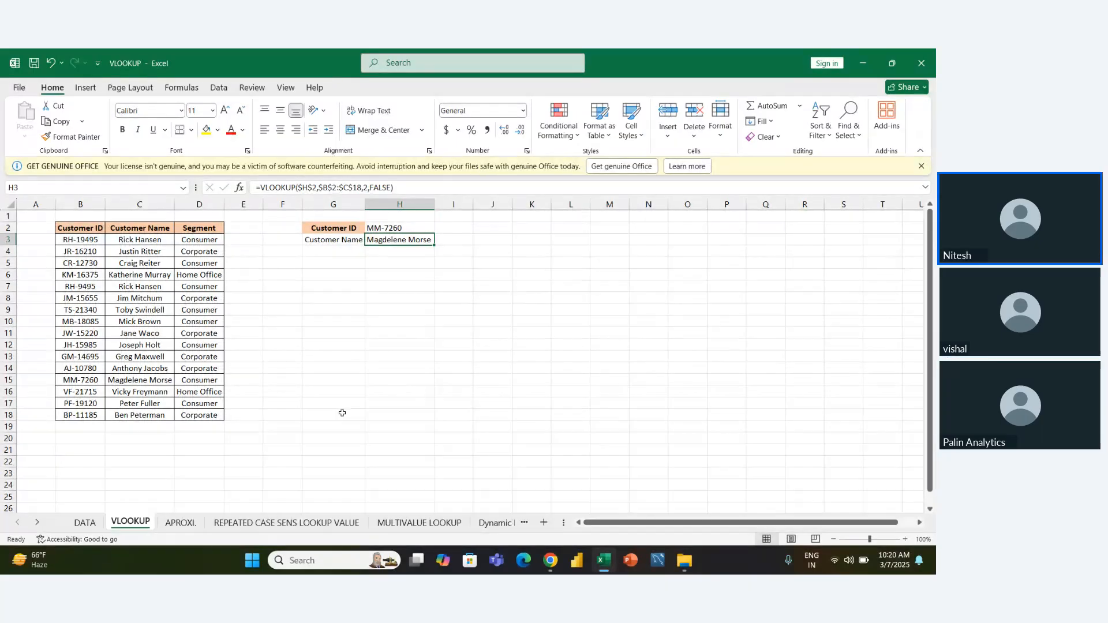
On the APROXI. sheet, clear the marks and grade entries in F3:G4.
left_click(187, 527)
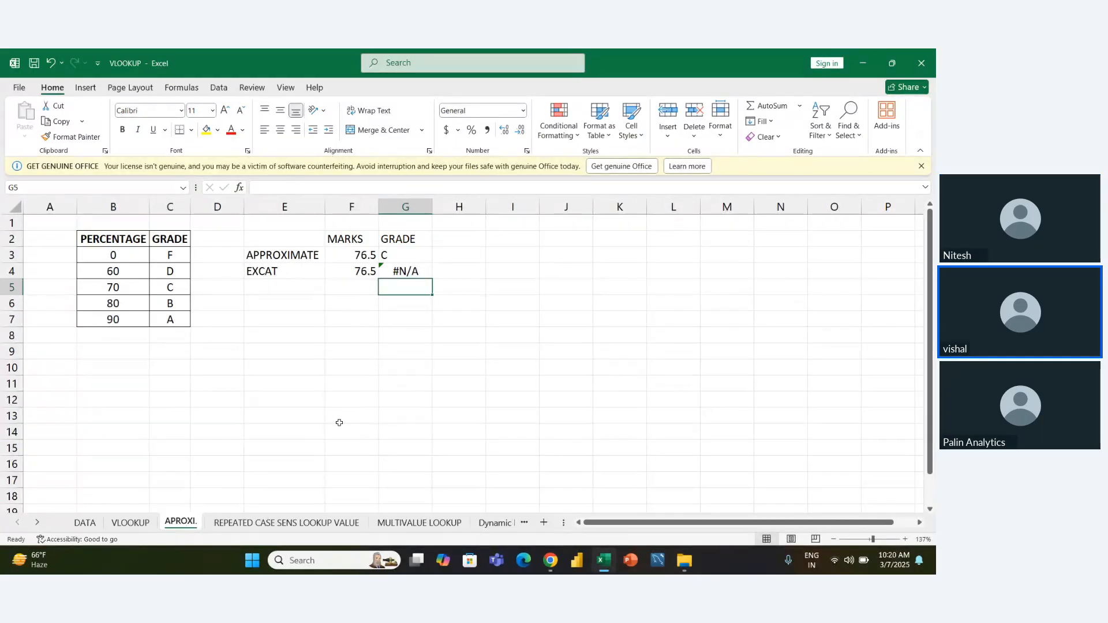
key("Up")
key("Up")
key("Left")
key("shift+Right")
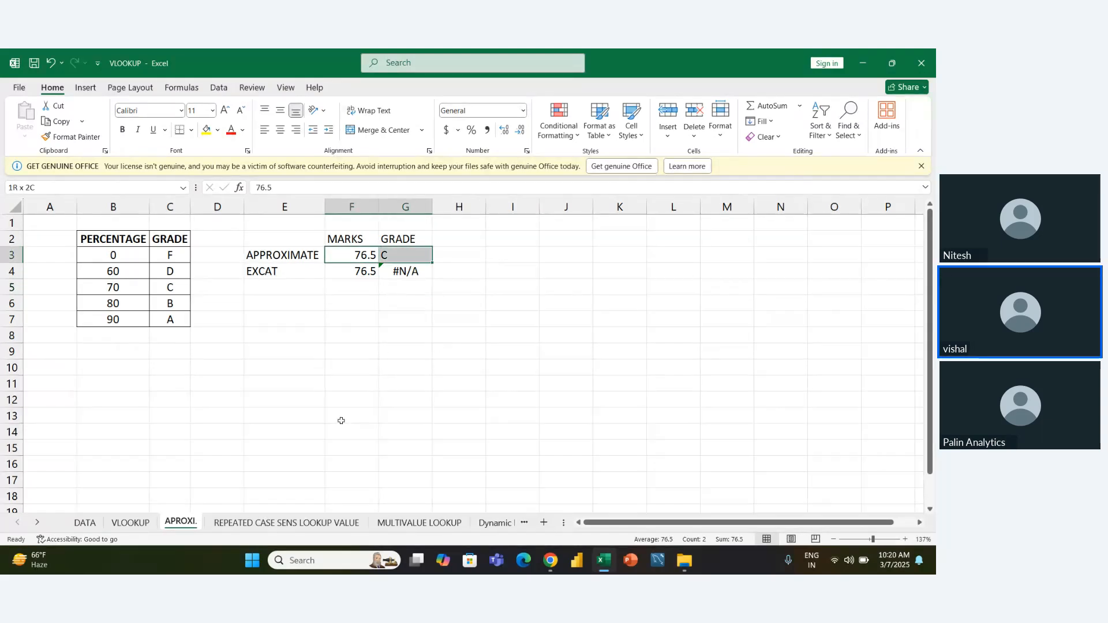
key("shift+Down")
key("Delete")
key("Left")
key("Left")
key("Left")
key("Left")
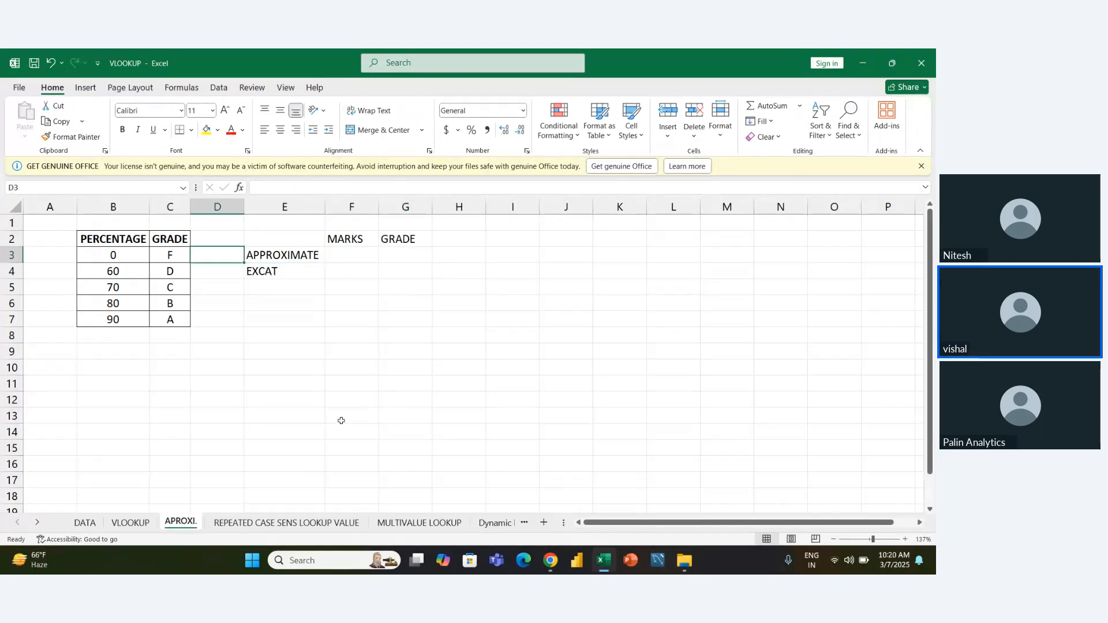
key("Up")
key("Right")
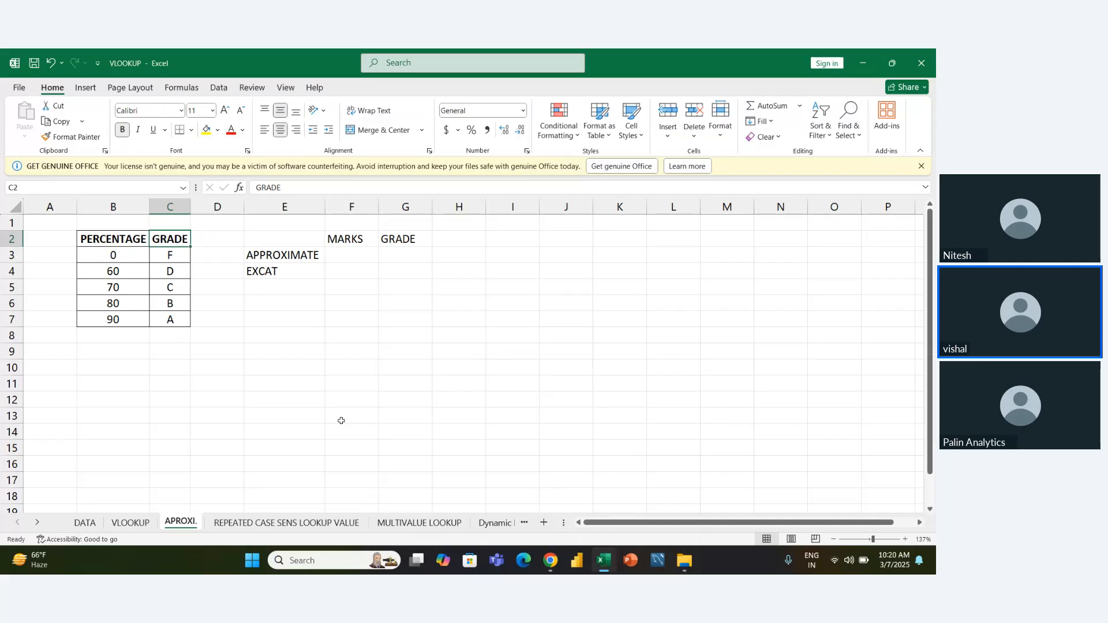
key("Left")
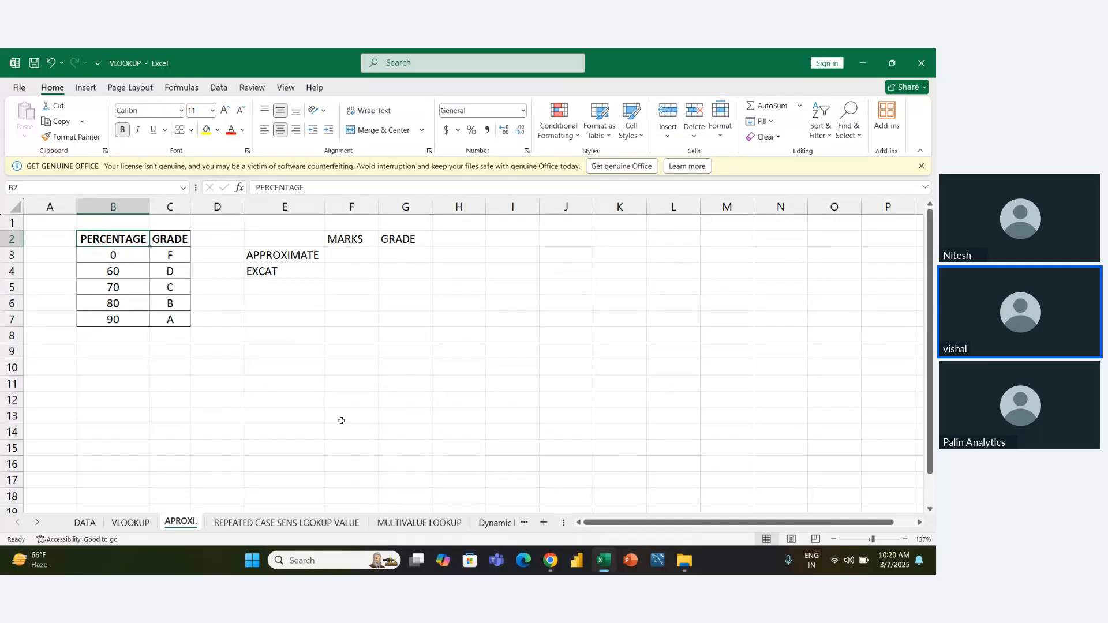
Examine the percentage bands and their matching grades in the grade table B3:C7.
key("Down")
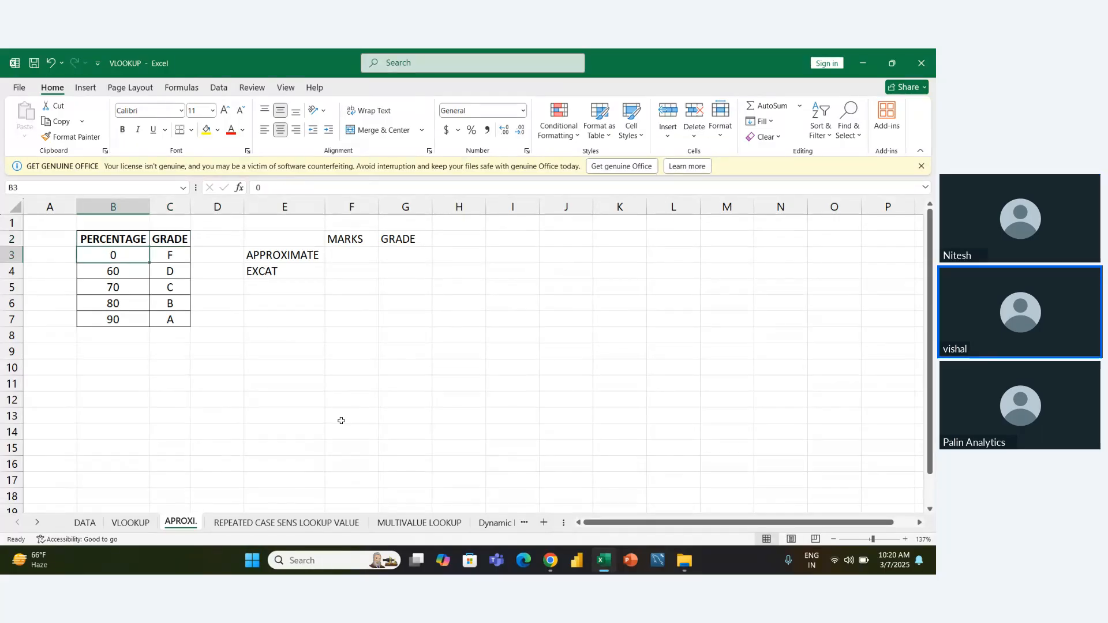
key("shift+Down")
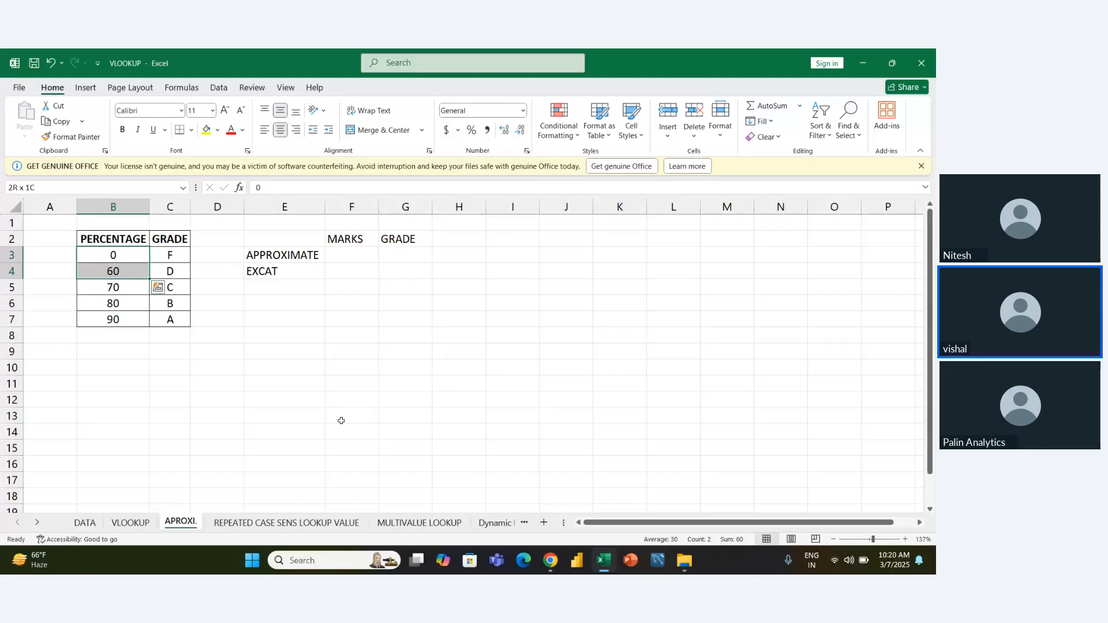
key("Right")
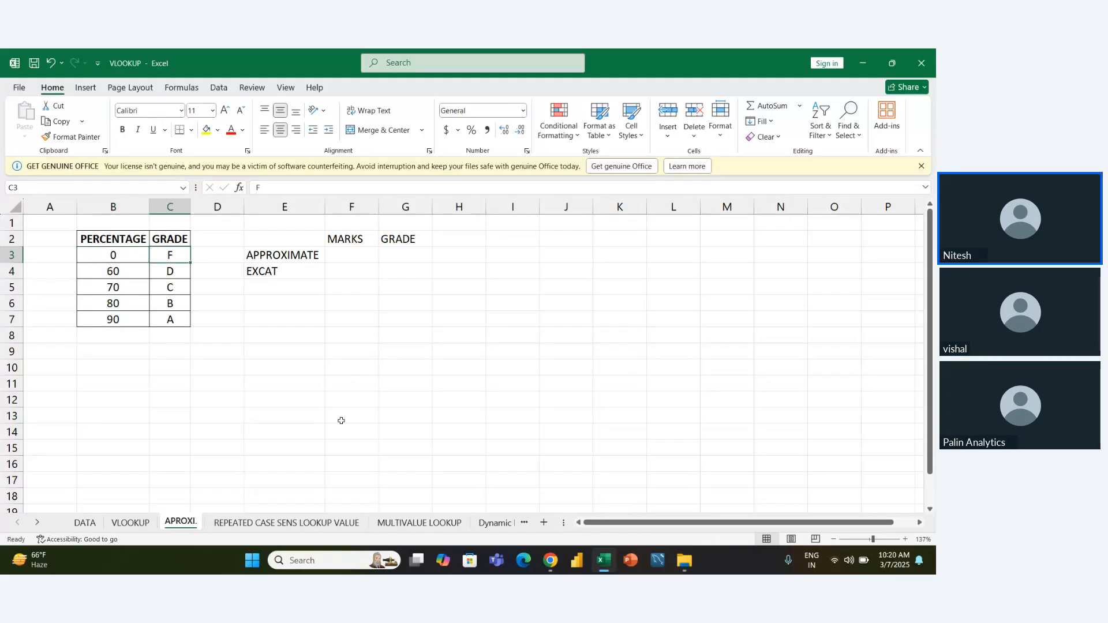
key("Left")
key("Down")
key("shift+Down")
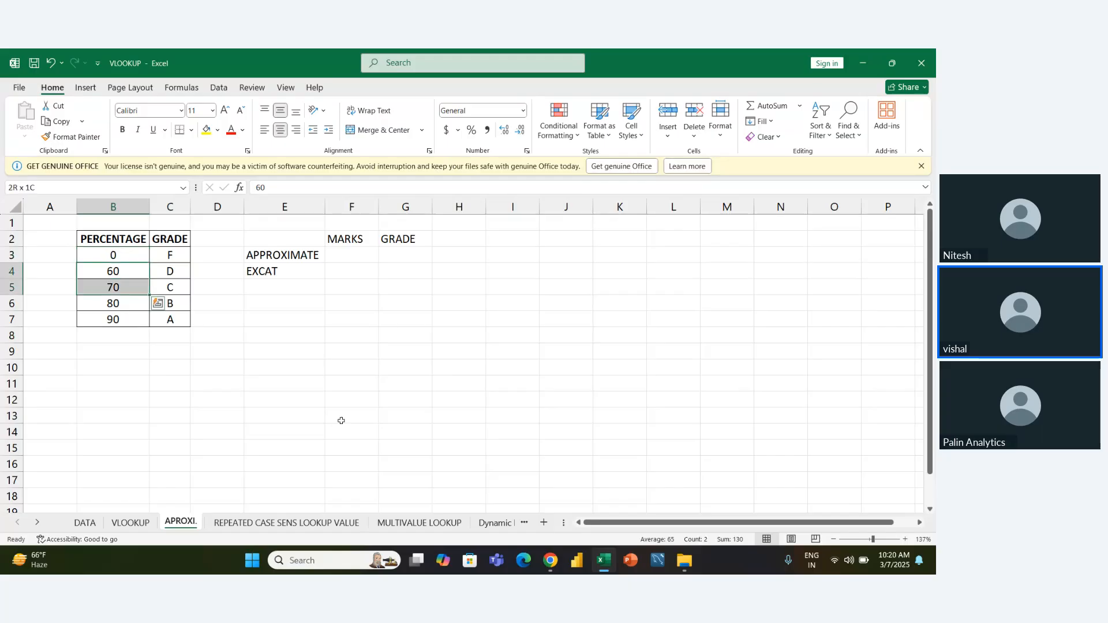
key("Right")
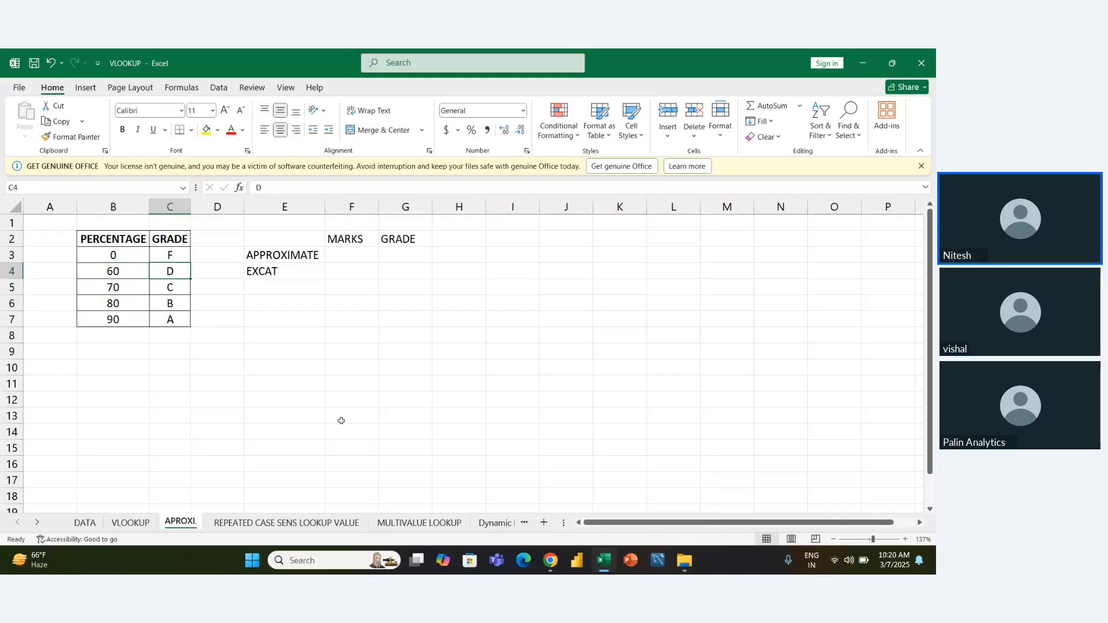
key("Left")
key("Down")
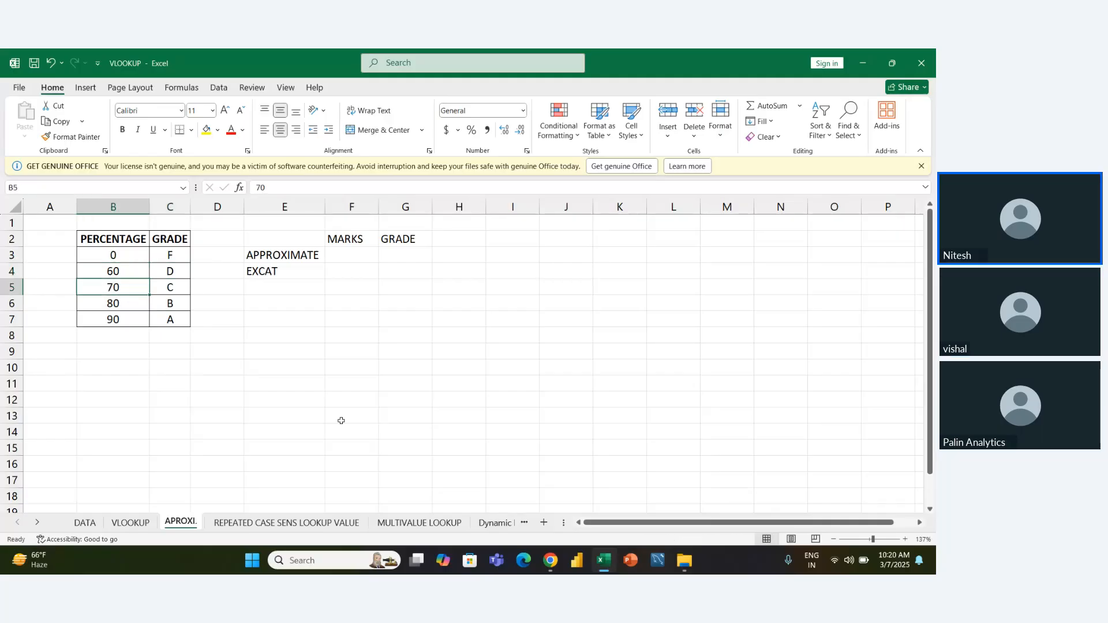
key("shift+Down")
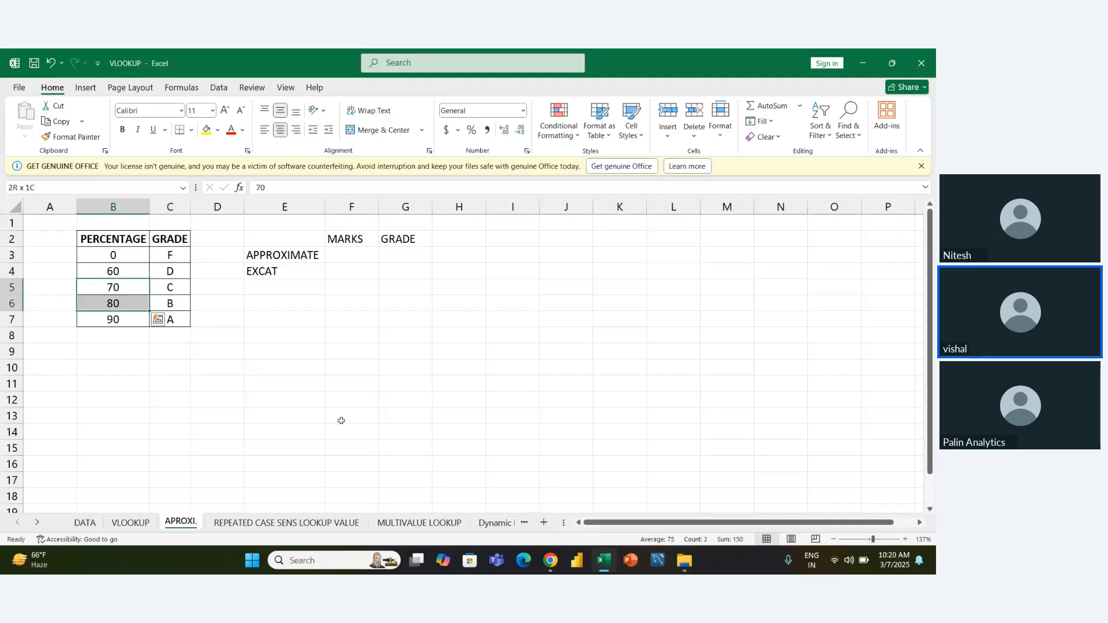
key("Down")
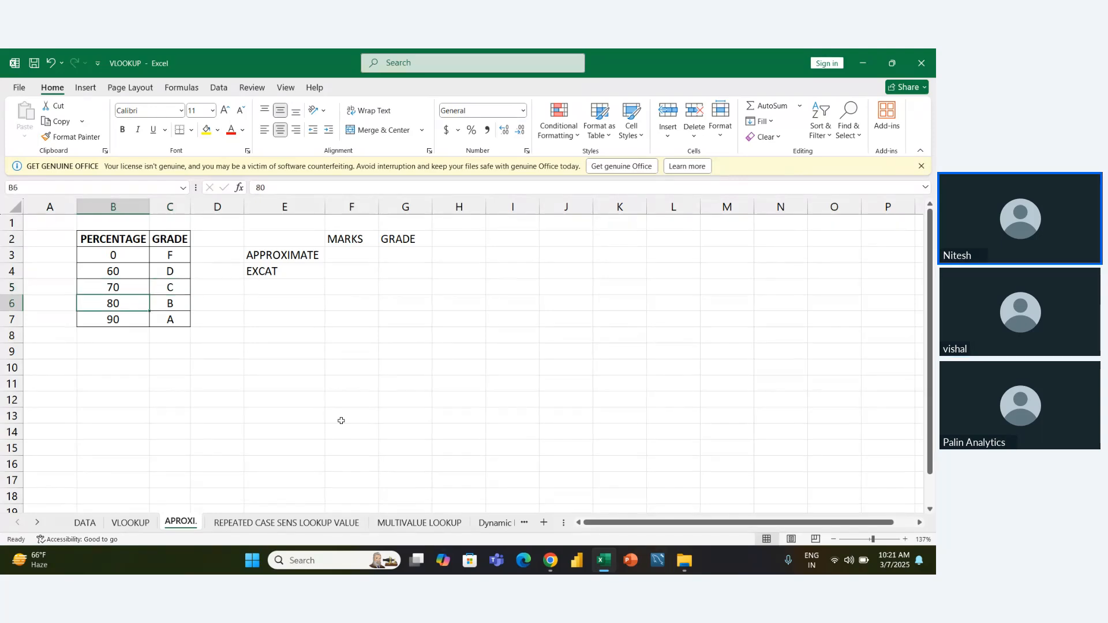
key("shift+Down")
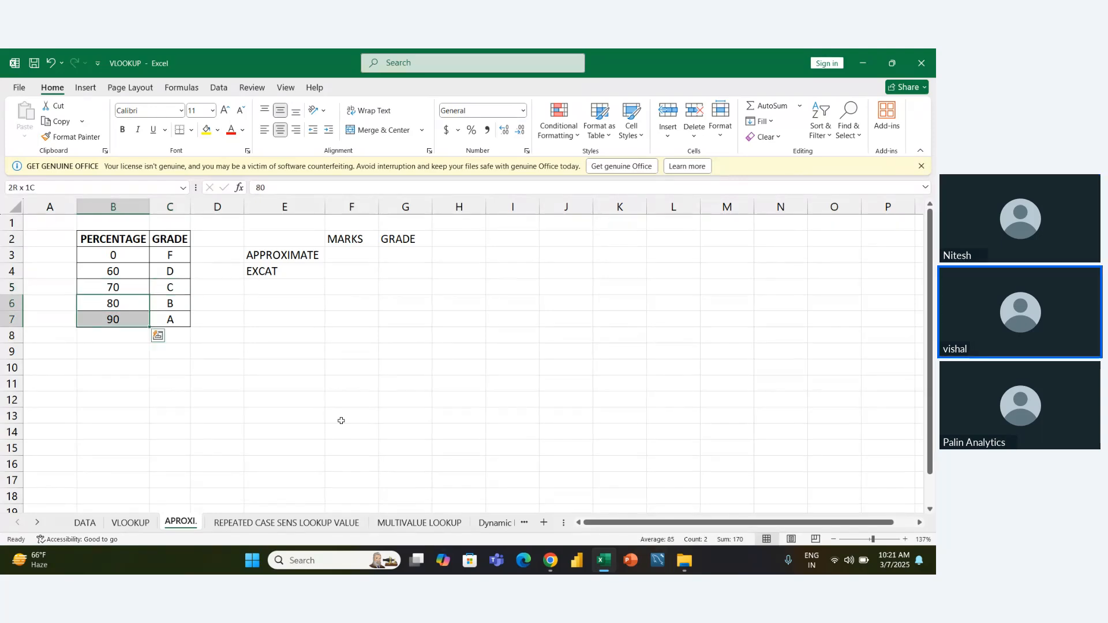
key("Down")
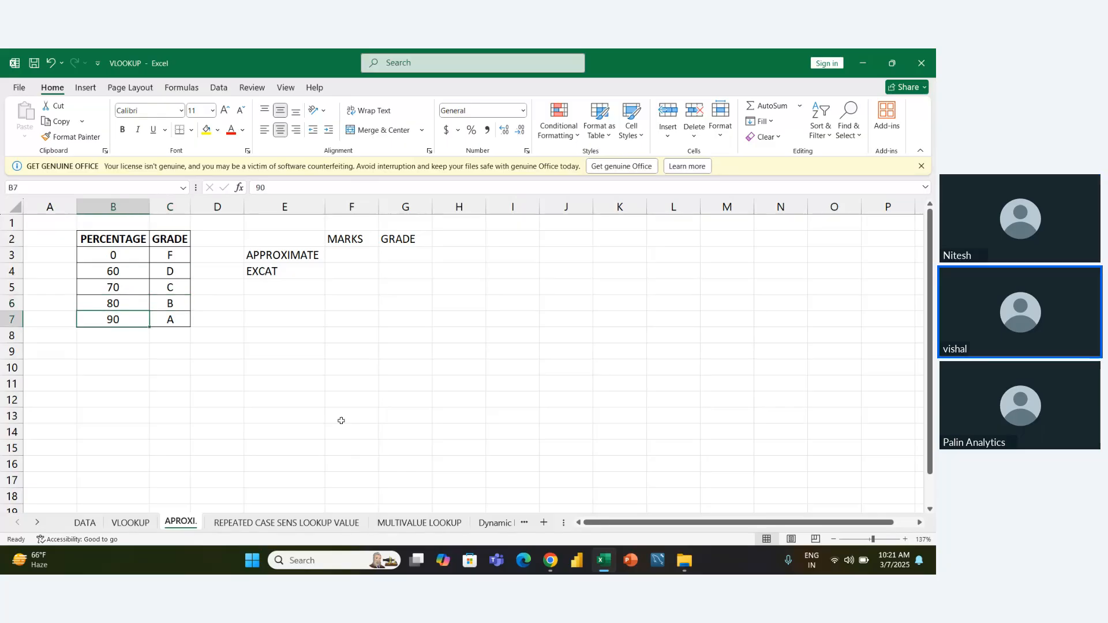
key("Right")
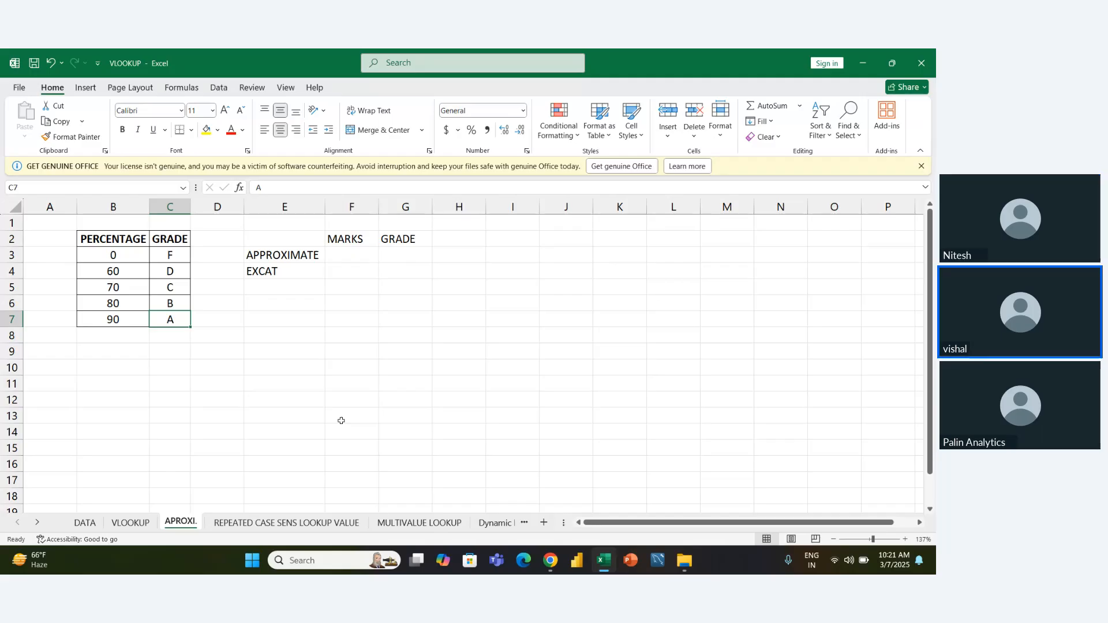
Examine the approximate and exact rows with their marks and grade cells in E2:G4.
key("Right")
key("Right")
key("Up")
key("Up")
key("Up")
key("Up")
key("Up")
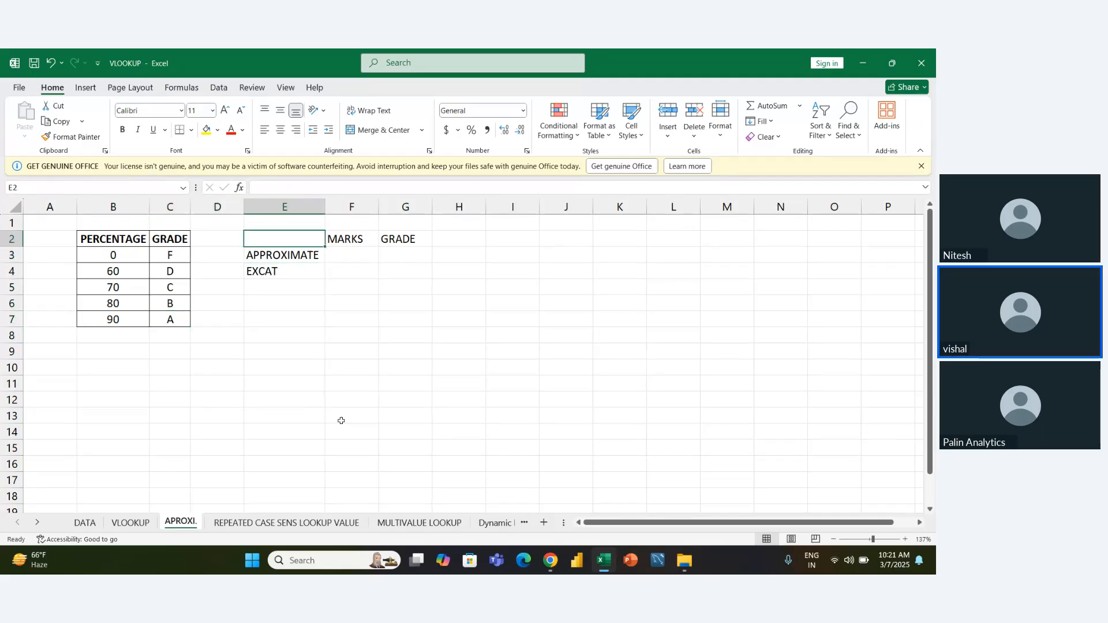
key("Right")
key("Down")
key("Down")
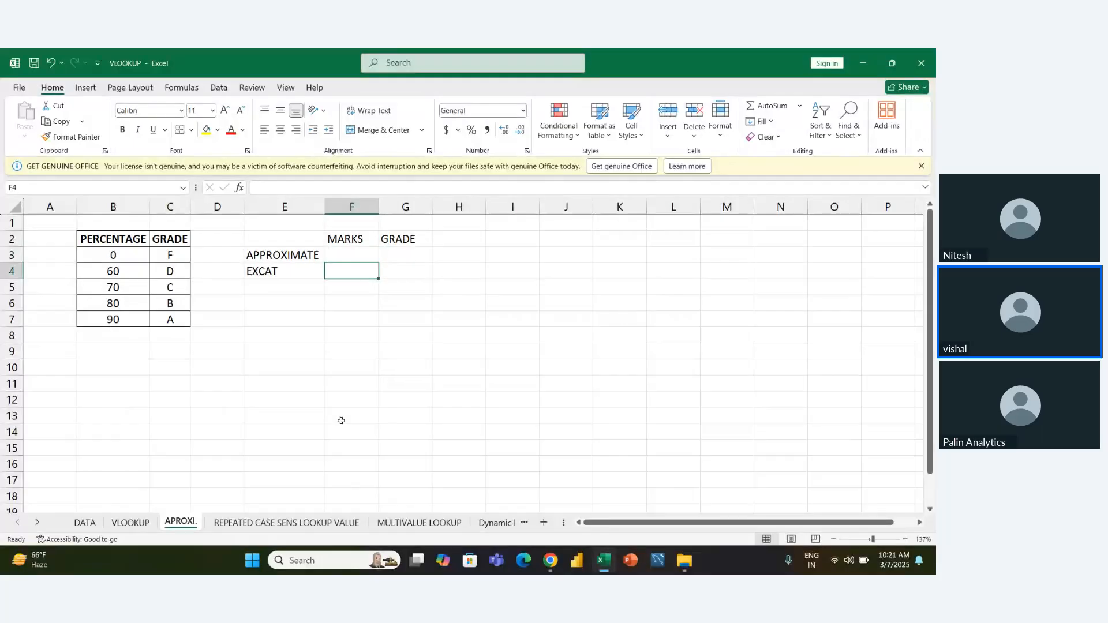
key("Up")
key("Down")
key("Up")
key("Right")
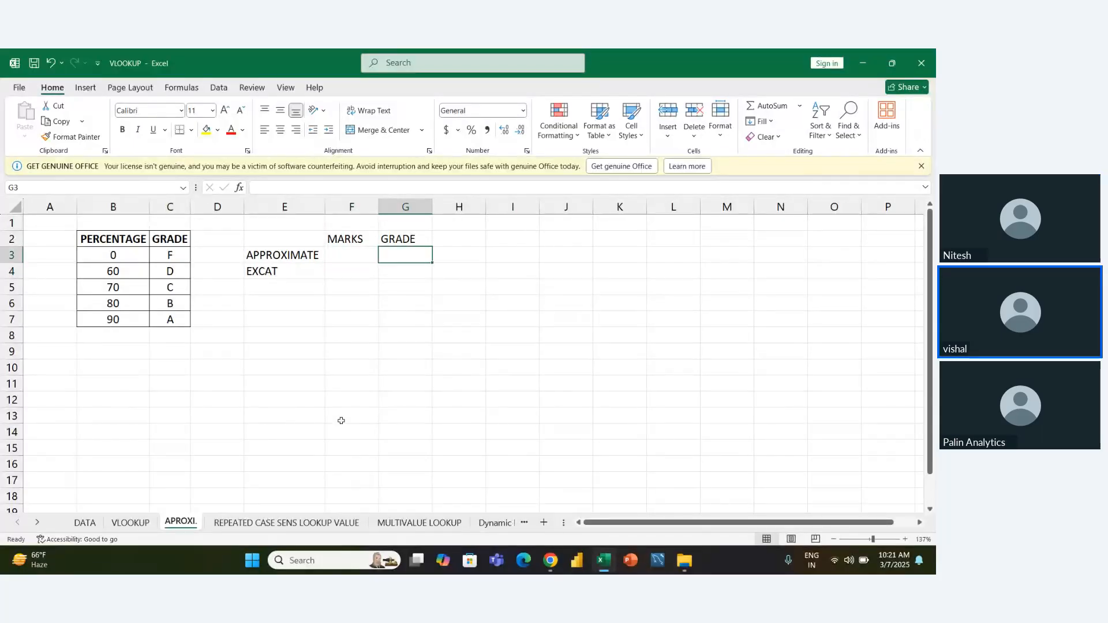
key("Down")
key("Down")
key("Up")
key("Up")
key("Down")
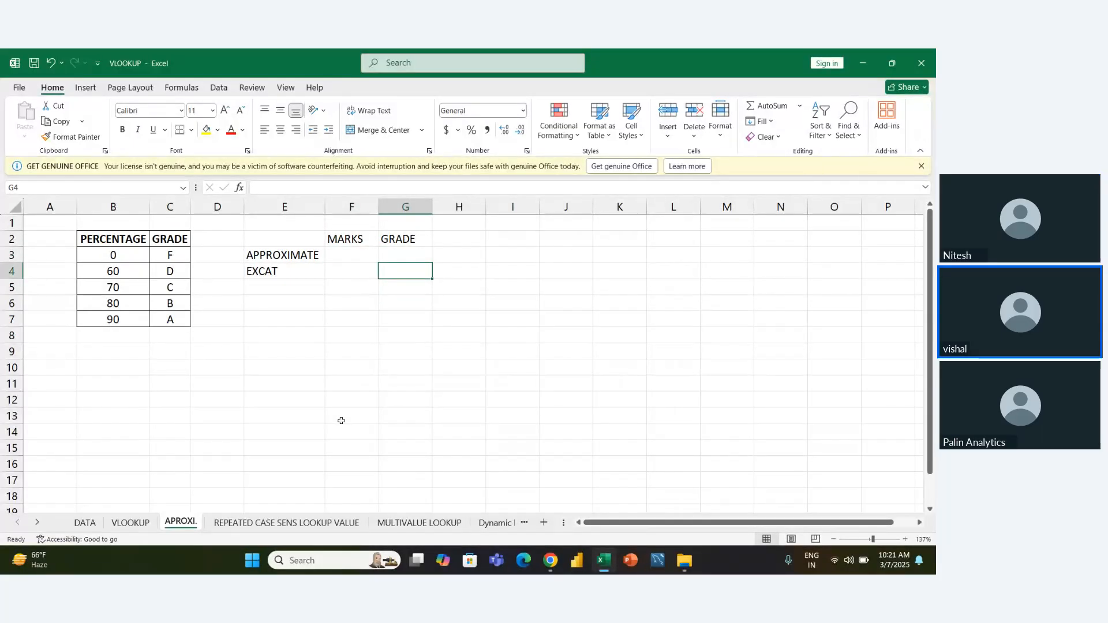
key("Left")
key("Left")
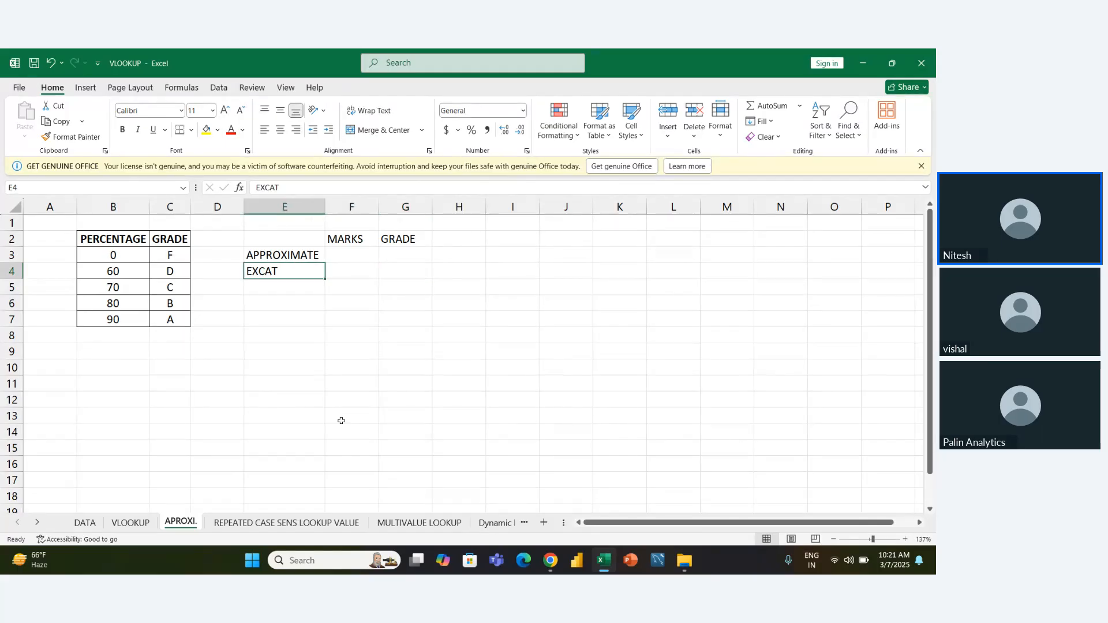
key("Up")
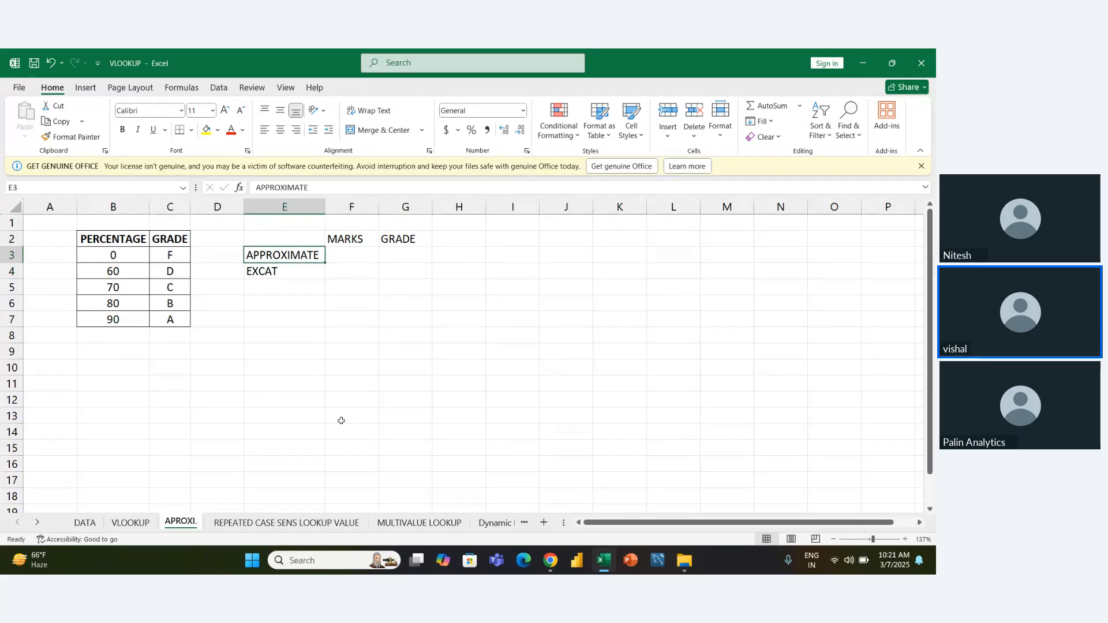
Enter the marks 70 in F3 for the approximate row and 80 in F4 for the exact row.
key("Down")
key("Right")
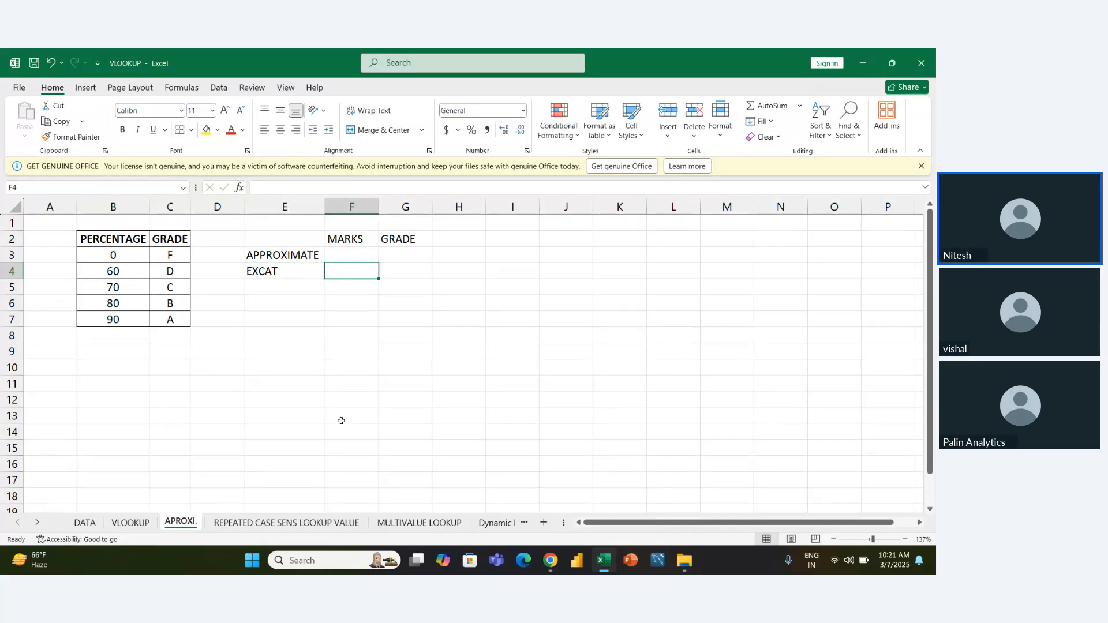
key("Up")
type("70")
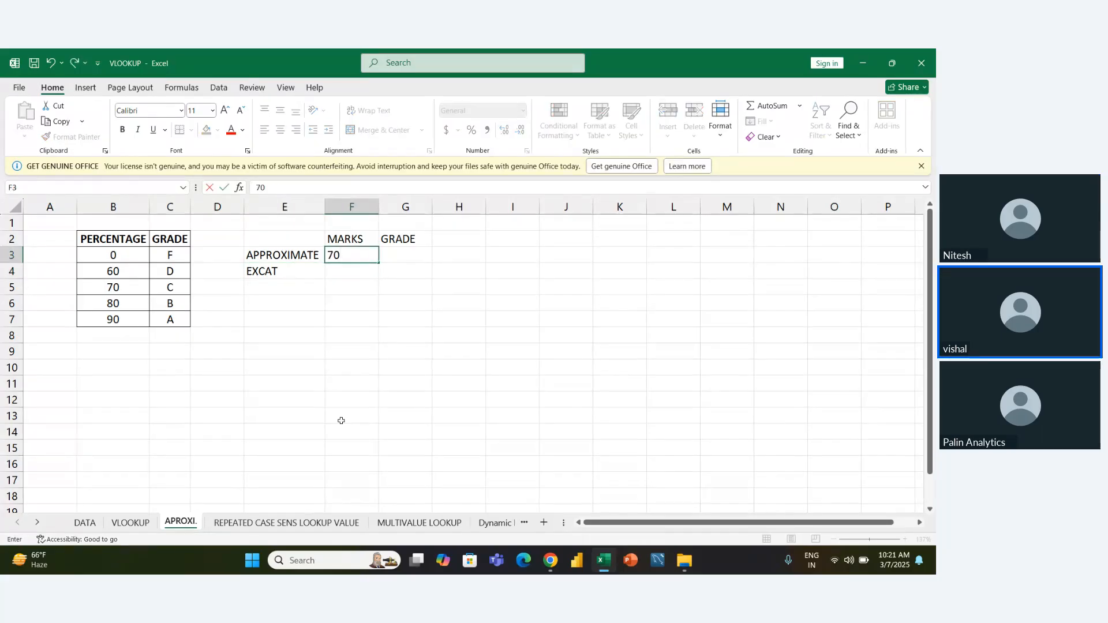
key("Return")
type("80")
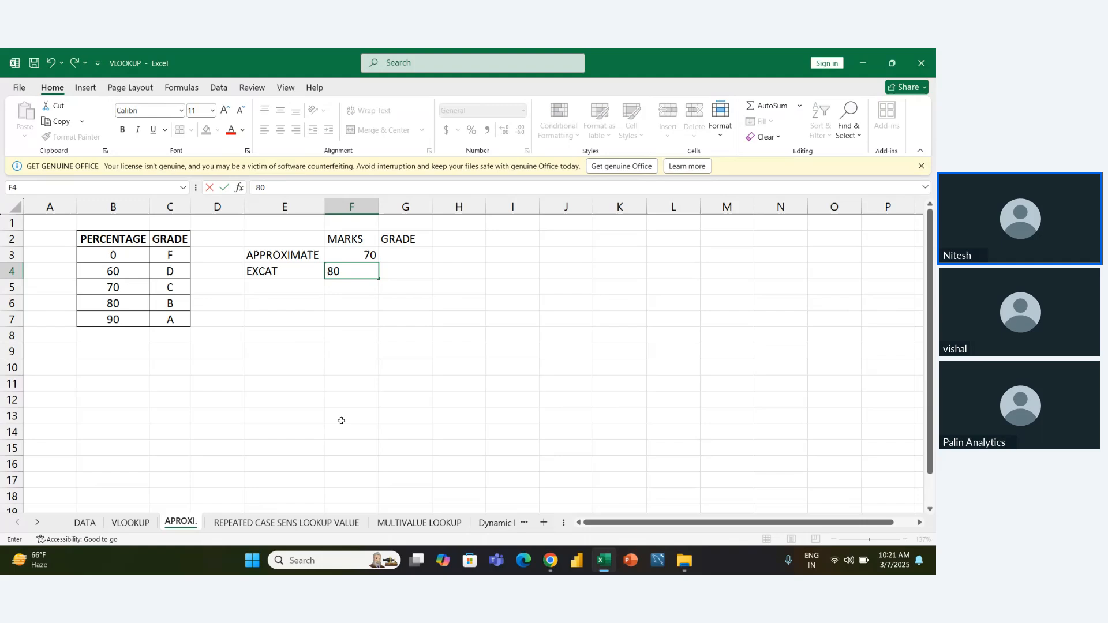
key("Return")
Start a VLOOKUP formula in G3 with the absolute reference $F$3 as lookup value.
key("Right")
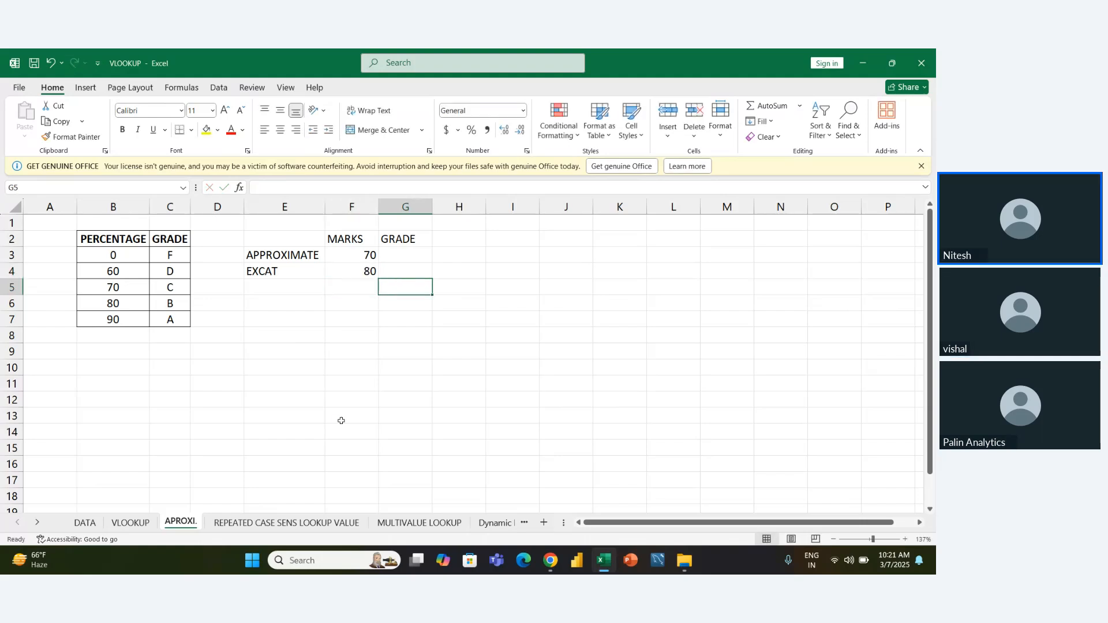
key("Up")
key("Up")
type("=vl")
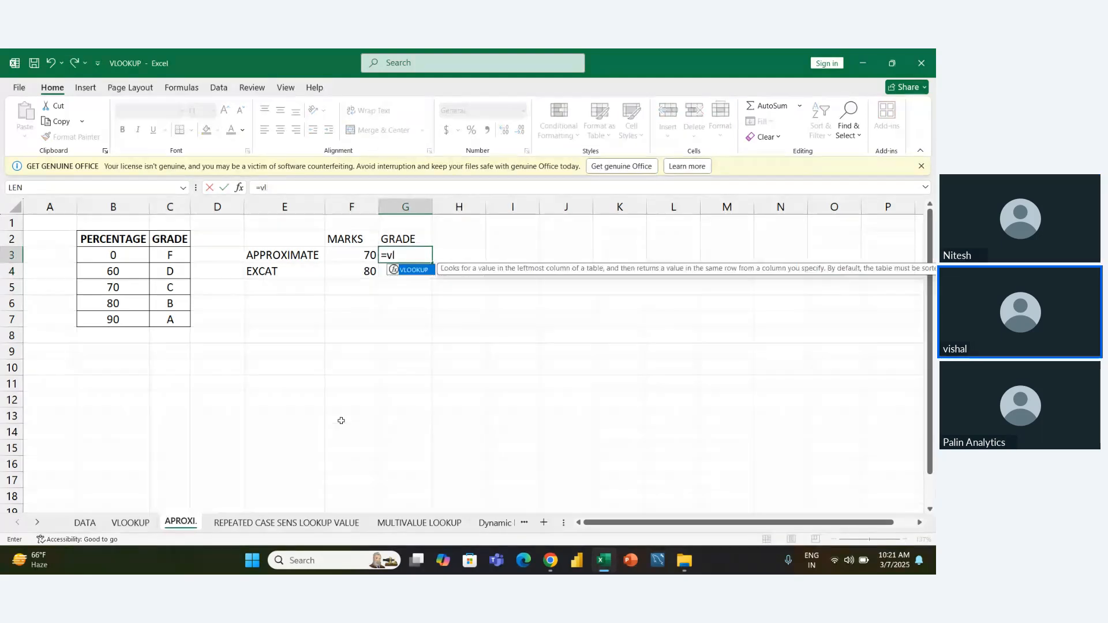
key("Tab")
key("Left")
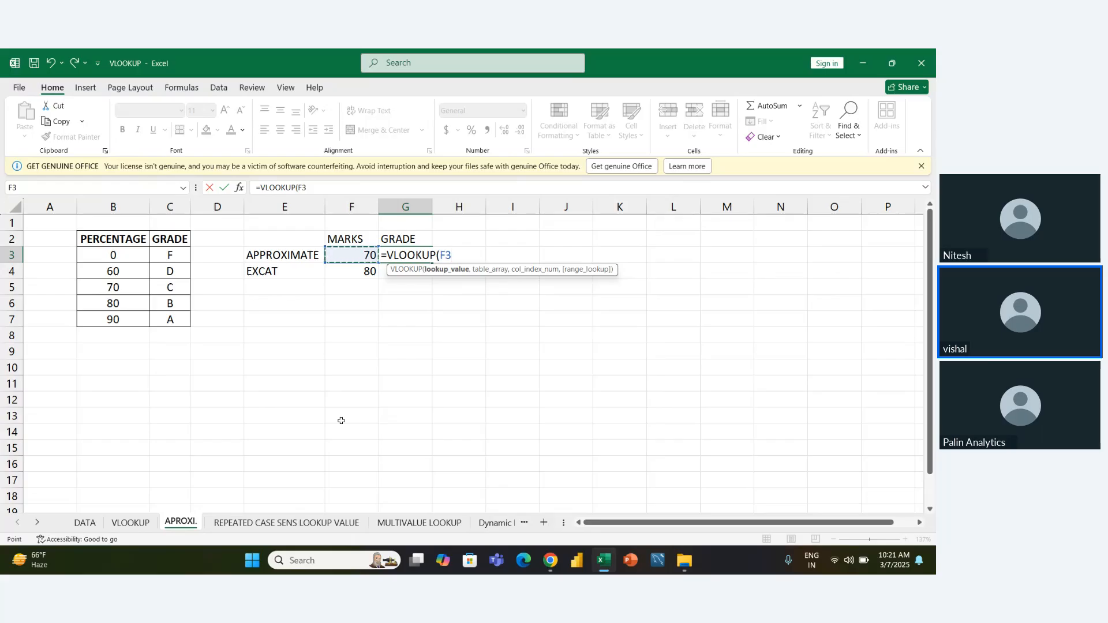
type(",")
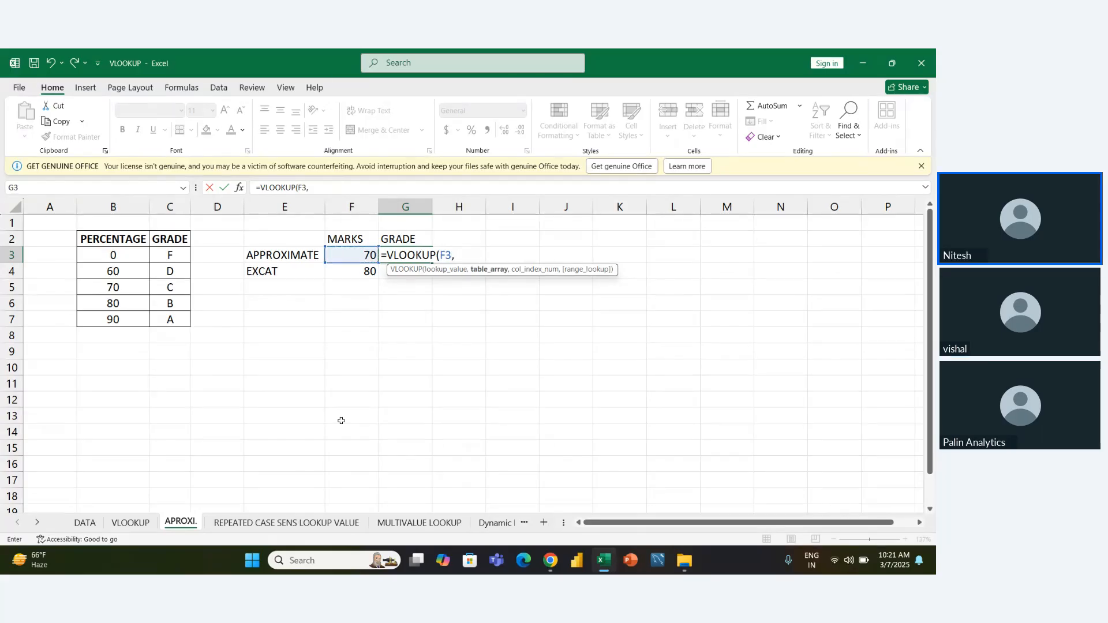
key("BackSpace")
key("F4")
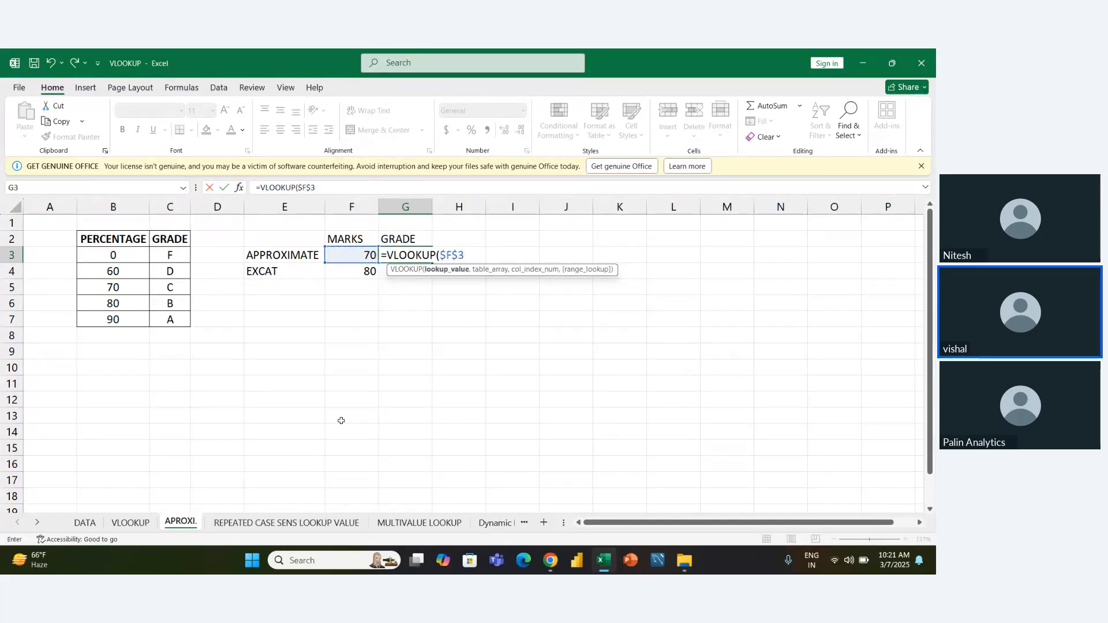
Set the table array of the G3 VLOOKUP to the percentage and grade rows as the absolute range $B$3:$C$7.
type(",")
key("Left")
key("Left")
key("Left")
key("Left")
key("Left")
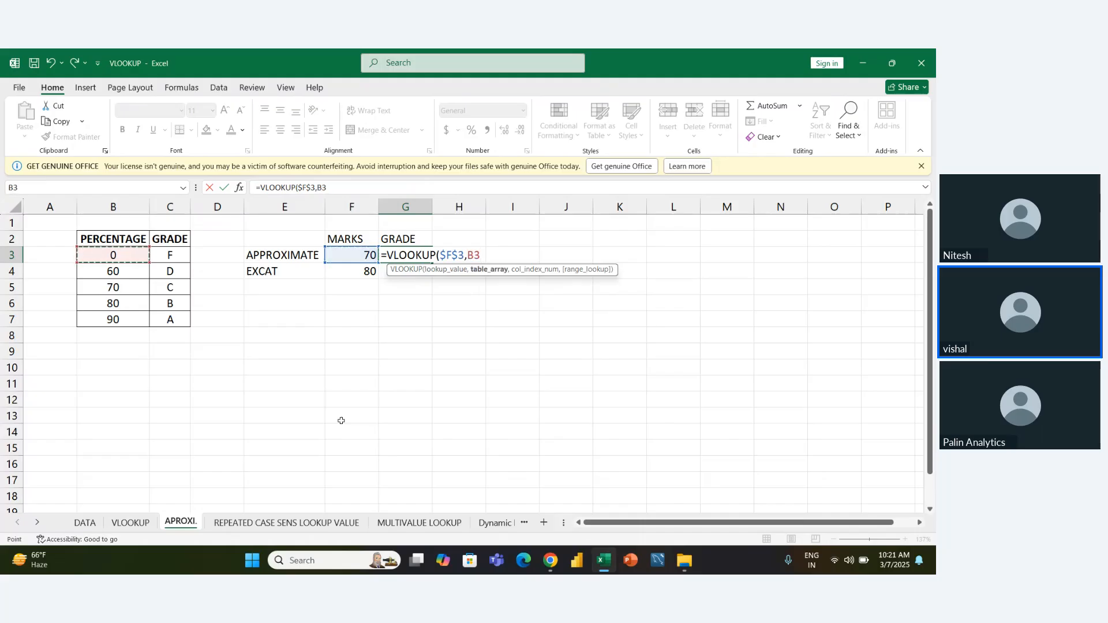
key("shift+Down")
key("shift+Down")
key("shift+Down")
key("shift+Down")
key("shift+Right")
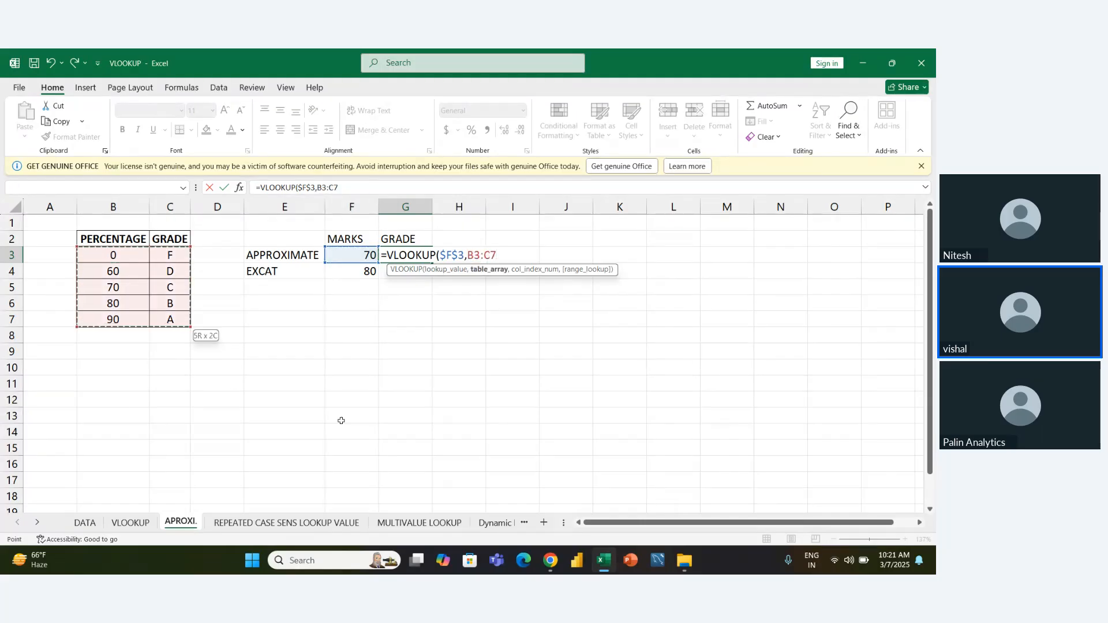
key("F4")
type(",")
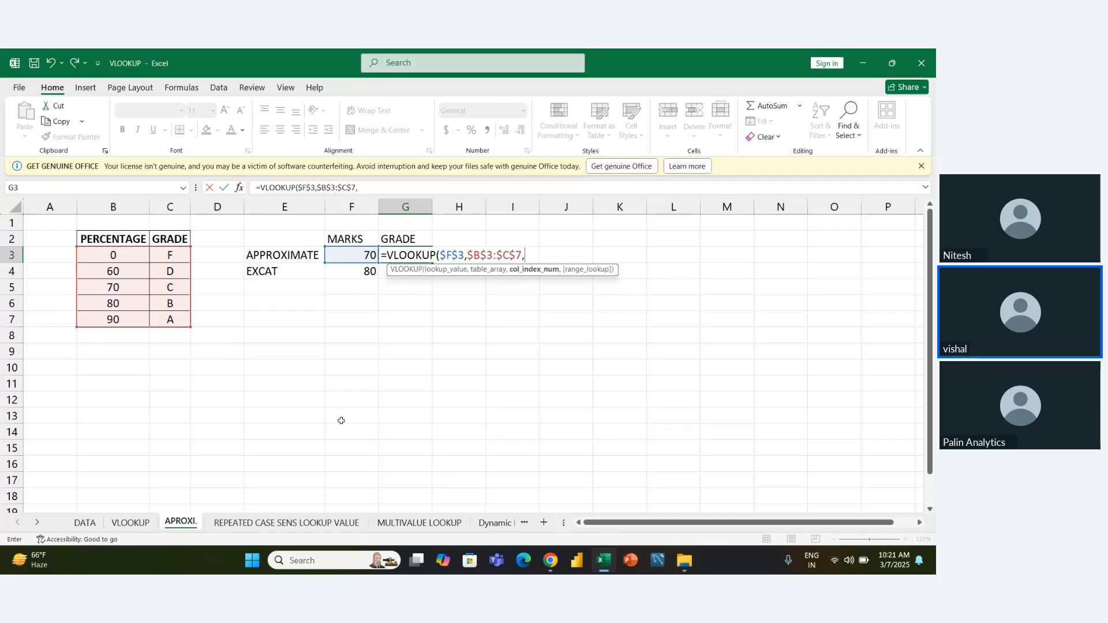
Complete the G3 VLOOKUP with column index 2 and TRUE for approximate match.
type("2,")
key("Tab")
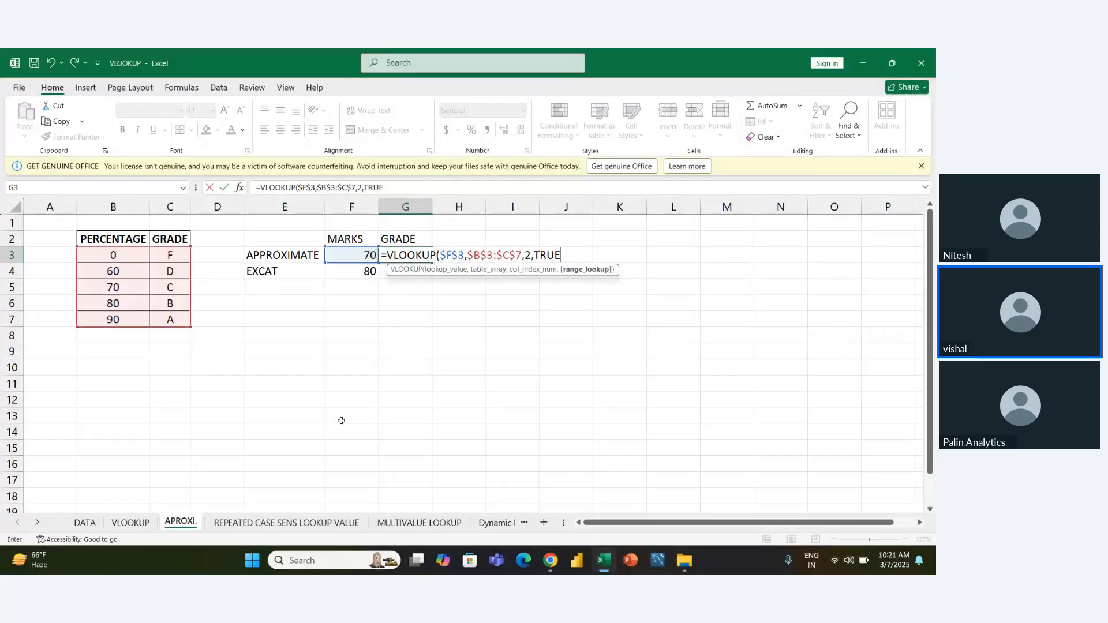
key("Return")
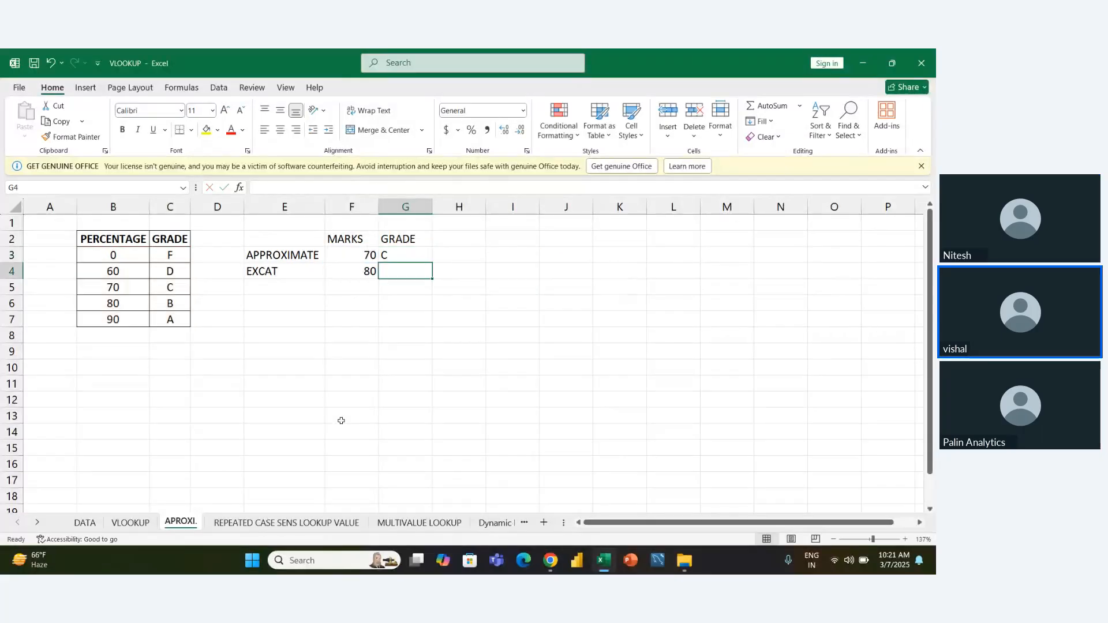
Start a VLOOKUP formula in G4 with the absolute reference $F$4 as lookup value.
type("=vl")
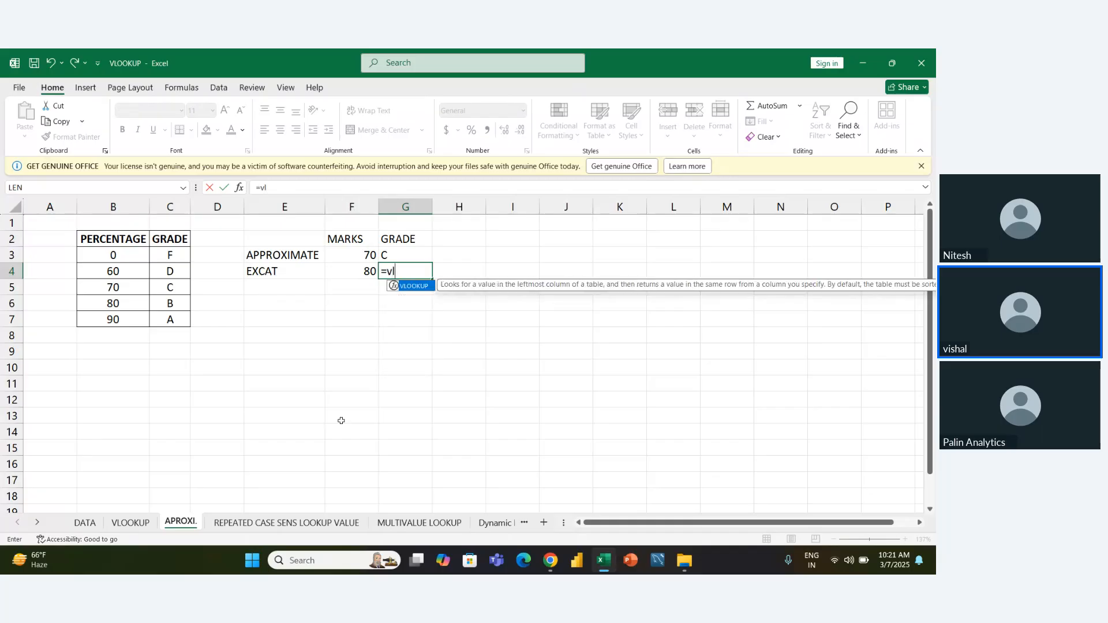
key("Tab")
key("Left")
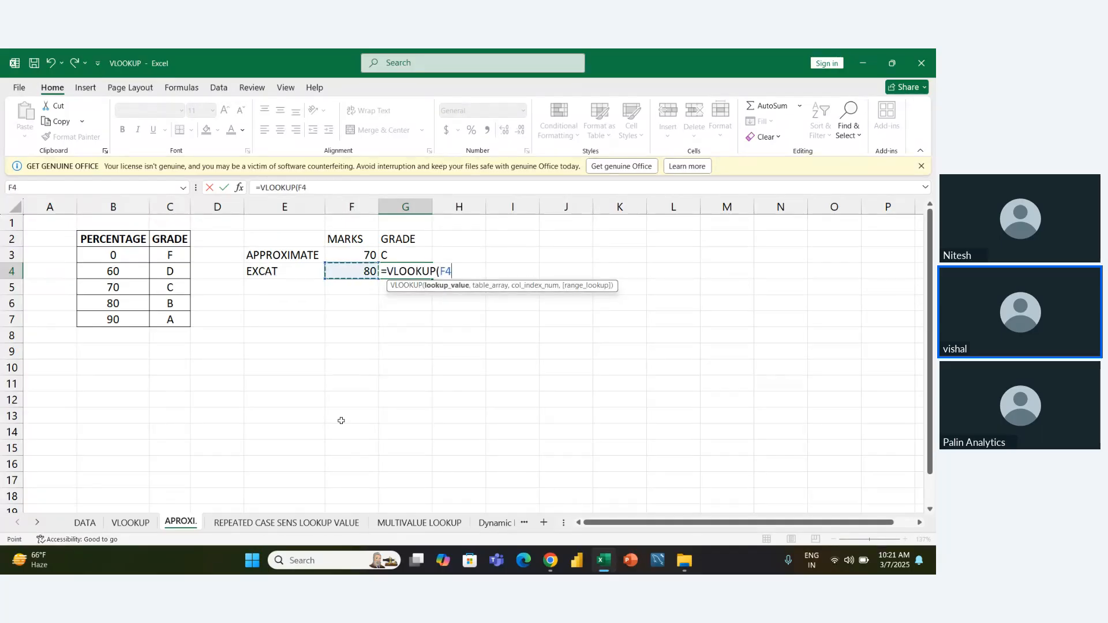
key("F4")
type(",")
Set the table array of the G4 VLOOKUP to the percentage and grade rows as the absolute range $B$3:$C$7.
key("Left")
key("Left")
key("Left")
key("Left")
key("Up")
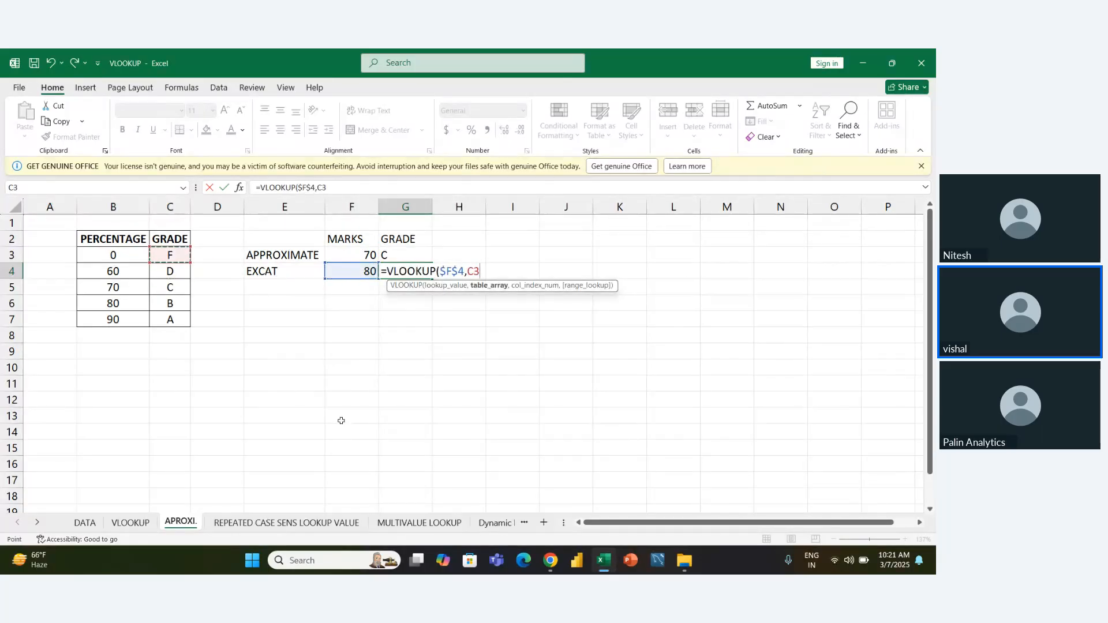
key("Left")
key("shift+Down")
key("shift+Down")
key("shift+Down")
key("shift+Down")
key("shift+Right")
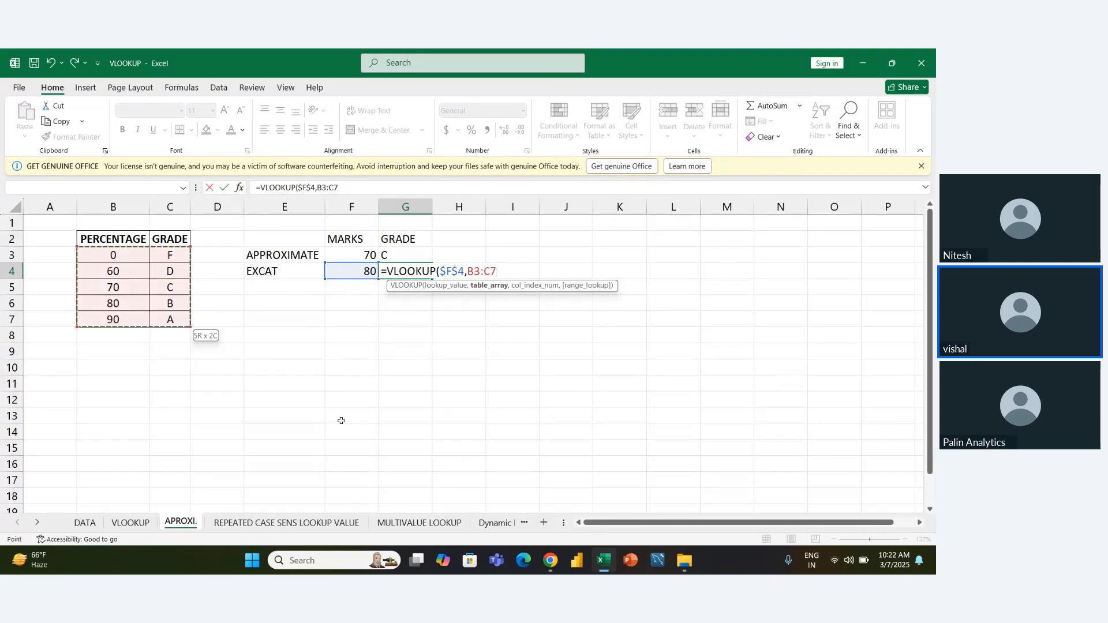
key("F4")
Complete the G4 VLOOKUP with column index 2 and FALSE for exact match.
type(",2")
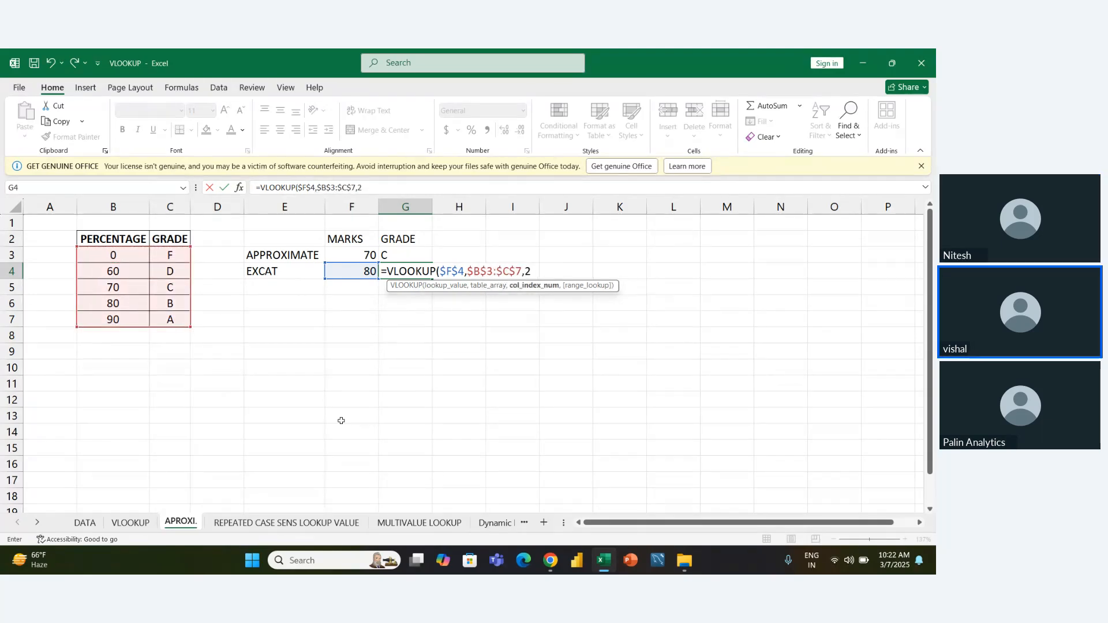
type(",")
key("Down")
key("Tab")
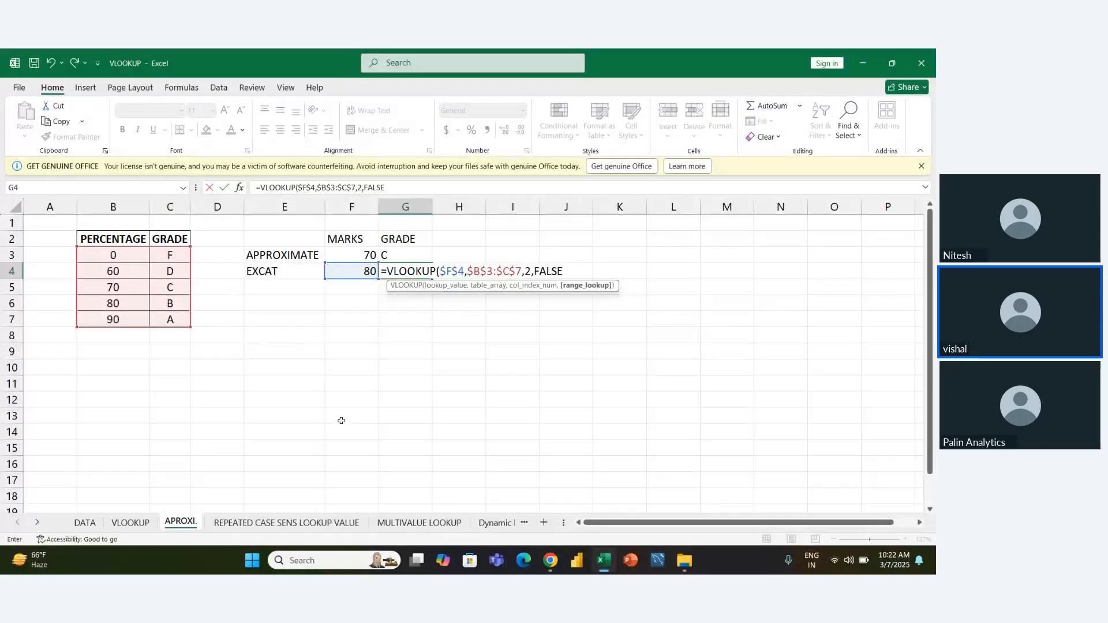
key("Return")
key("Up")
key("Left")
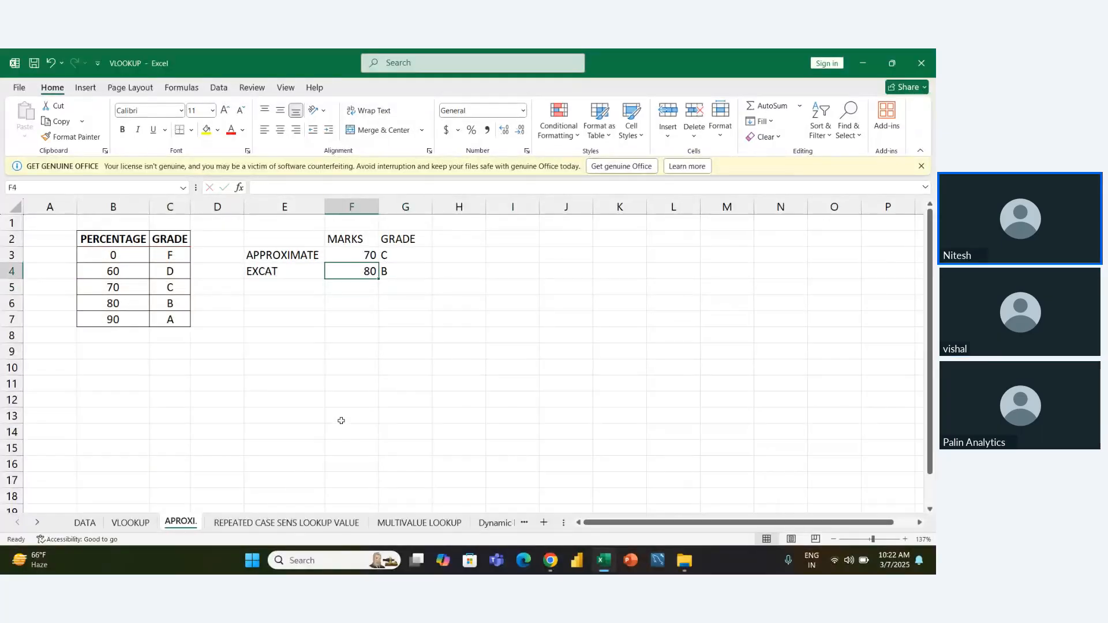
key("Right")
key("Left")
key("Up")
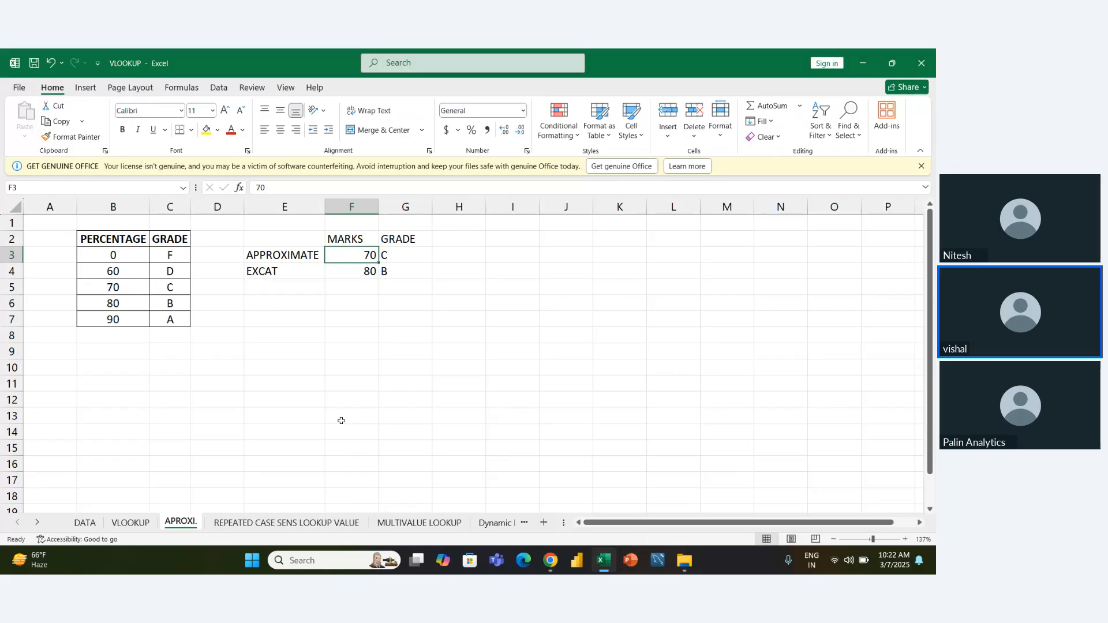
type("85.")
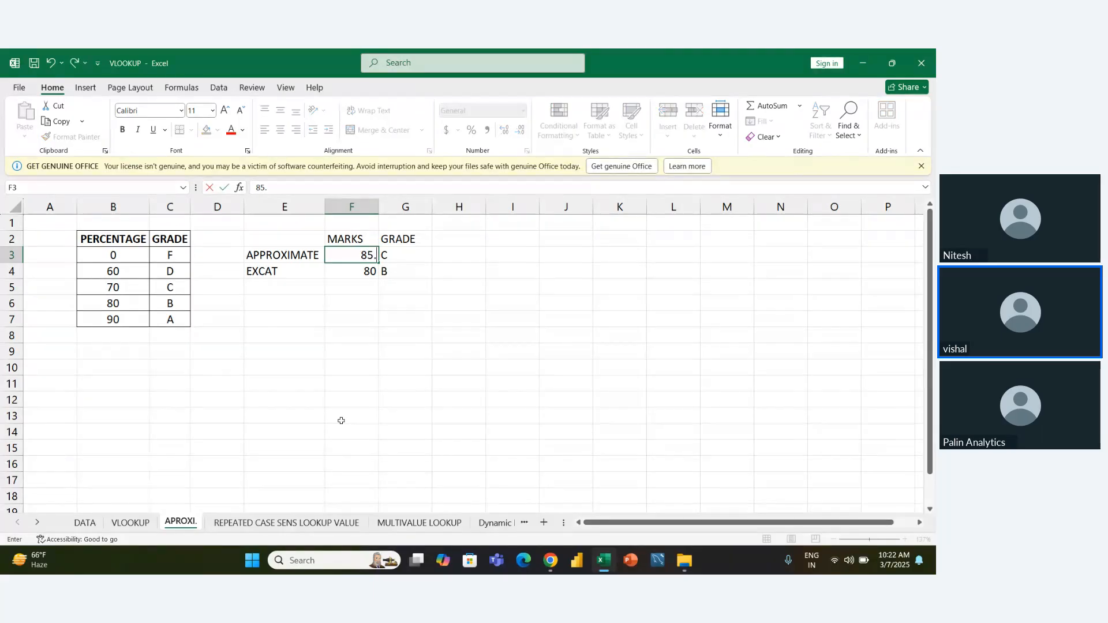
type("5")
key("BackSpace")
key("BackSpace")
key("BackSpace")
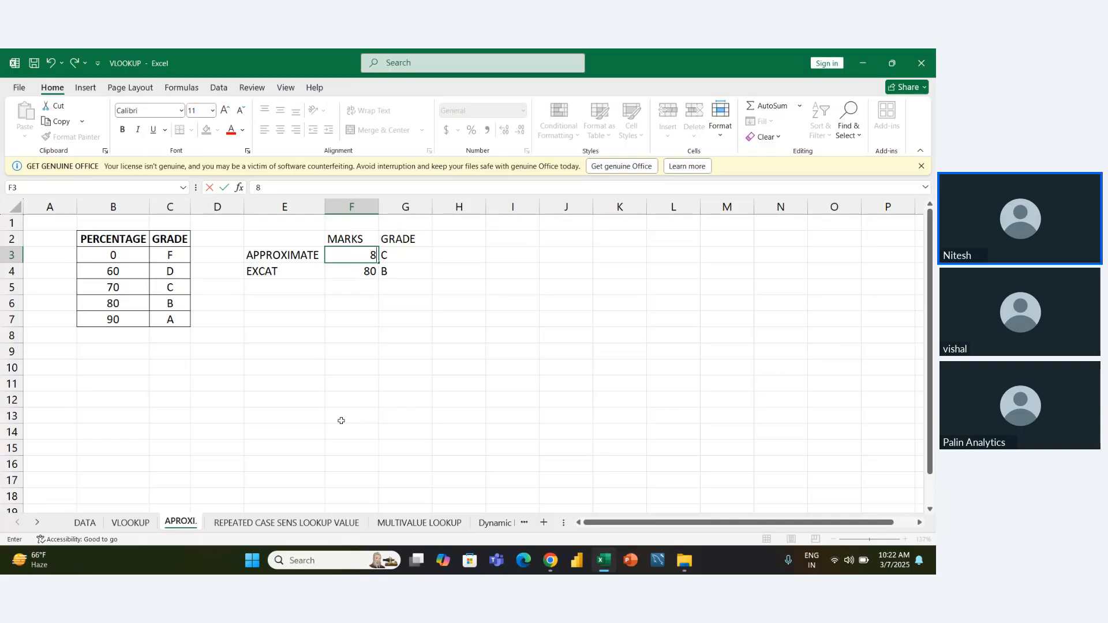
key("BackSpace")
type("70")
key("Return")
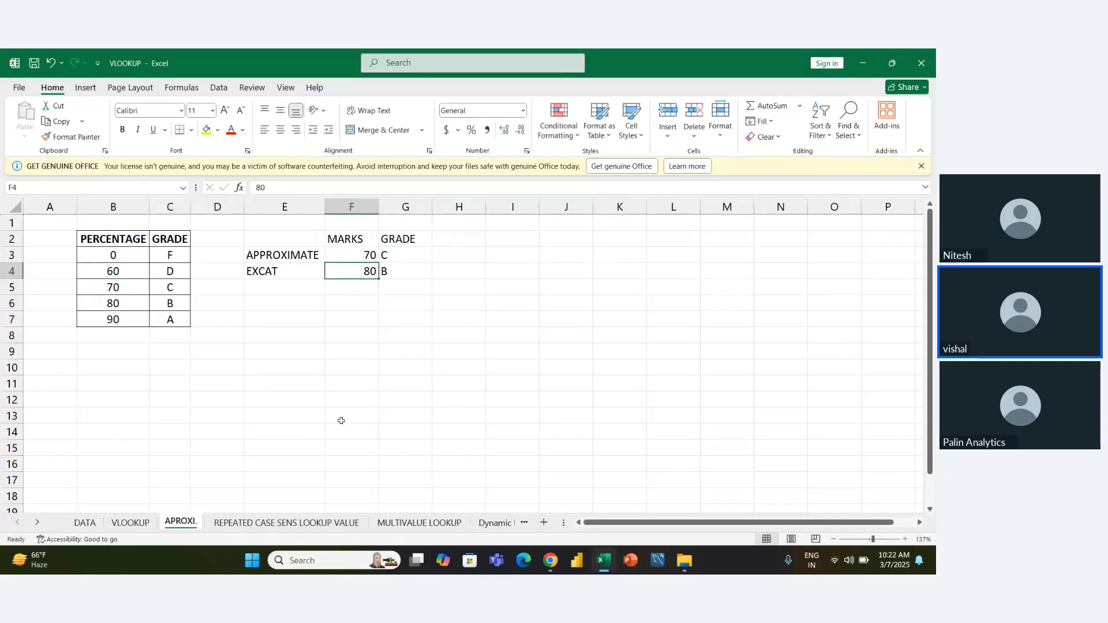
type("8")
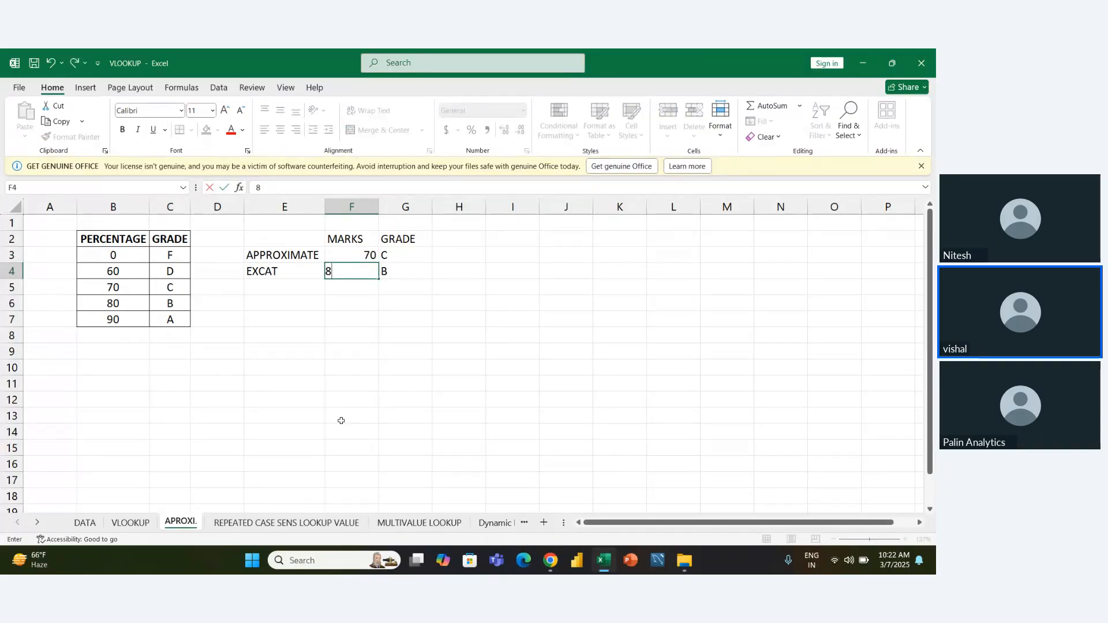
type("5.5")
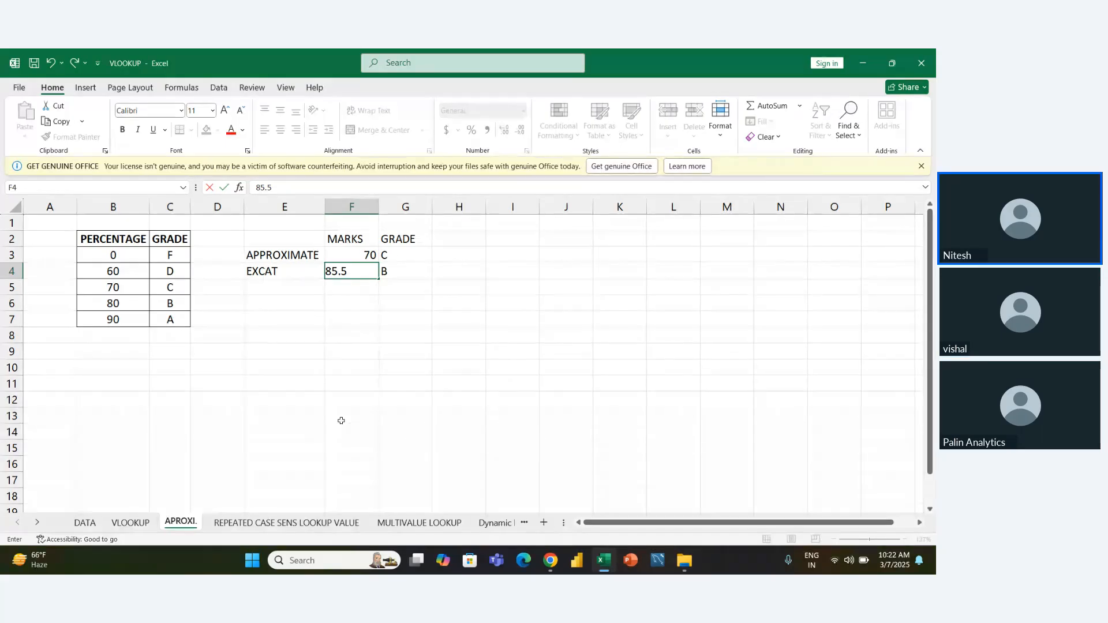
key("BackSpace")
key("BackSpace")
key("BackSpace")
key("BackSpace")
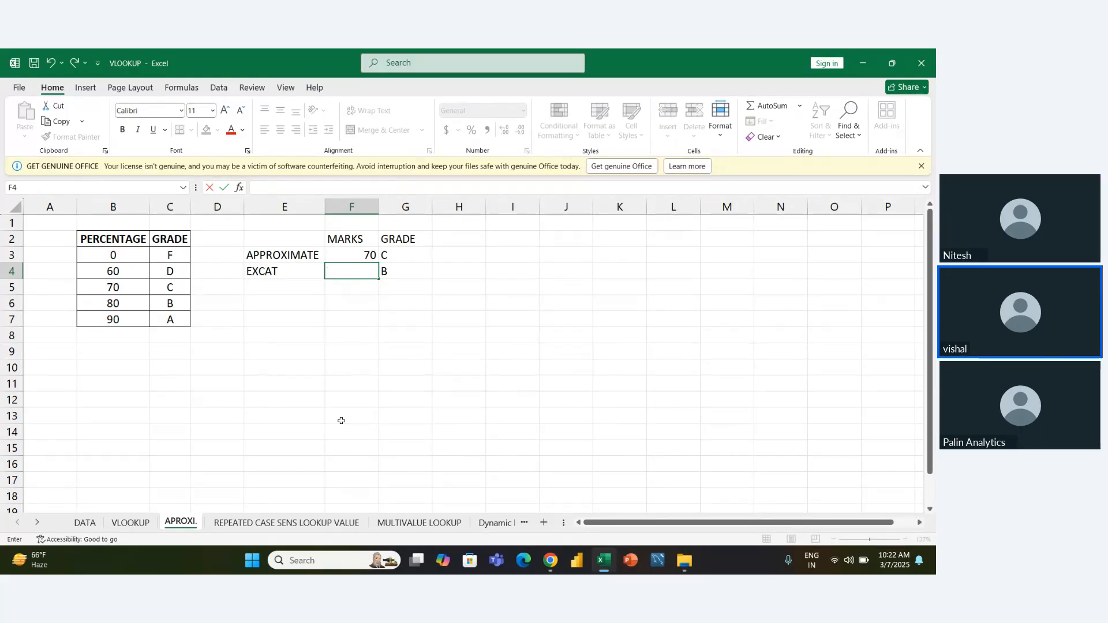
Set the exact-match marks in F4 to 75.7 and select the grade formula in G4.
type("75.7")
key("Return")
key("Right")
key("Up")
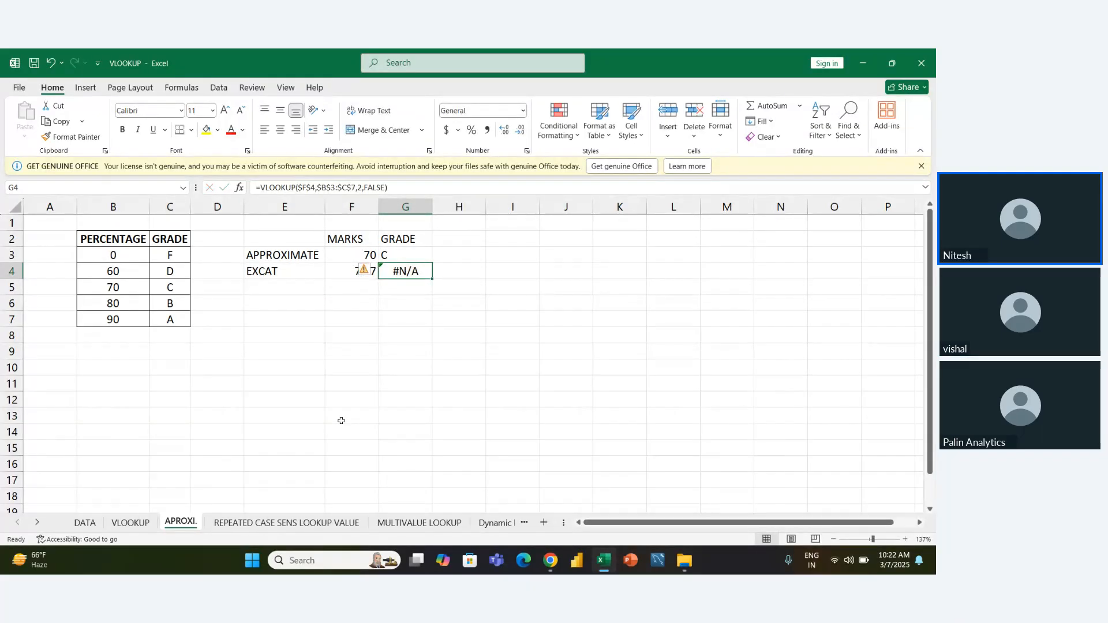
Check the percentage column of the grade table for the marks entered in F4.
key("Left")
key("Left")
key("Left")
key("Left")
key("Left")
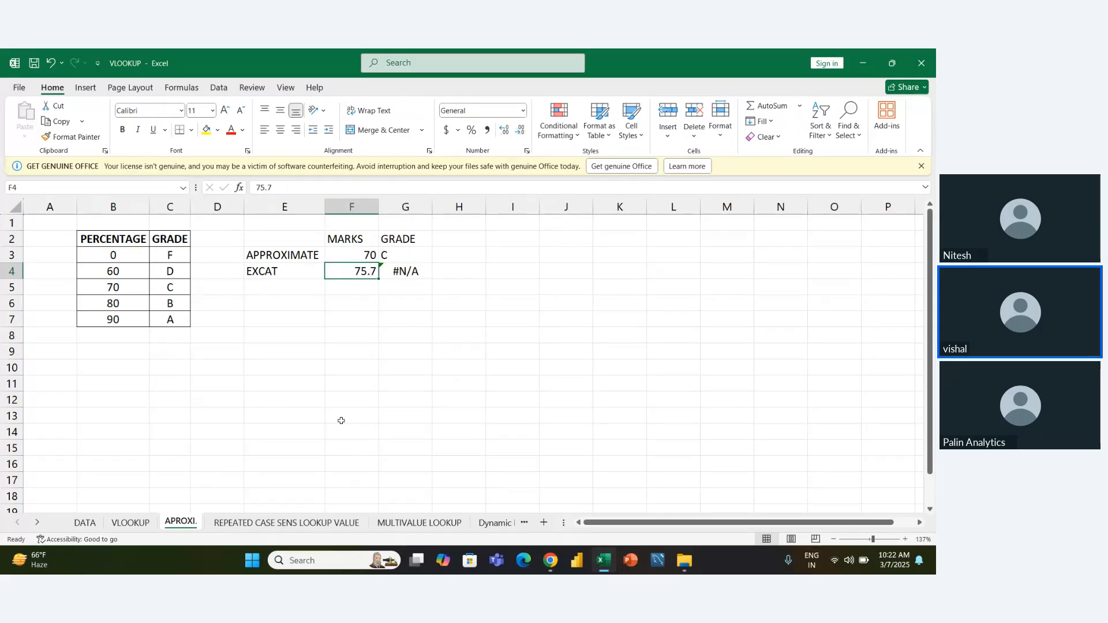
key("Down")
key("Down")
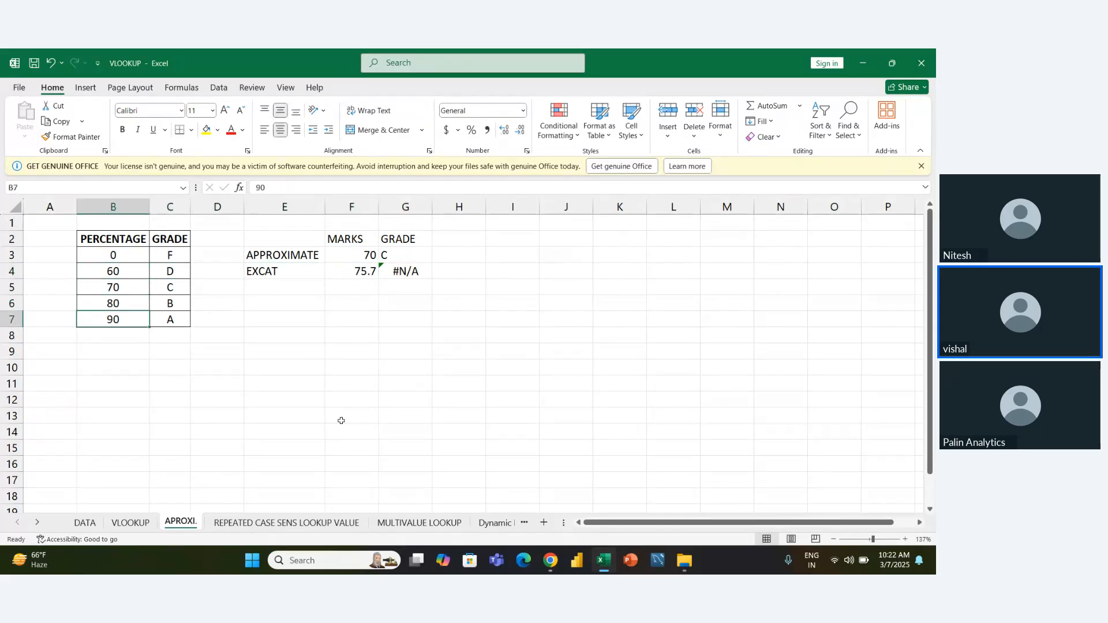
key("Down")
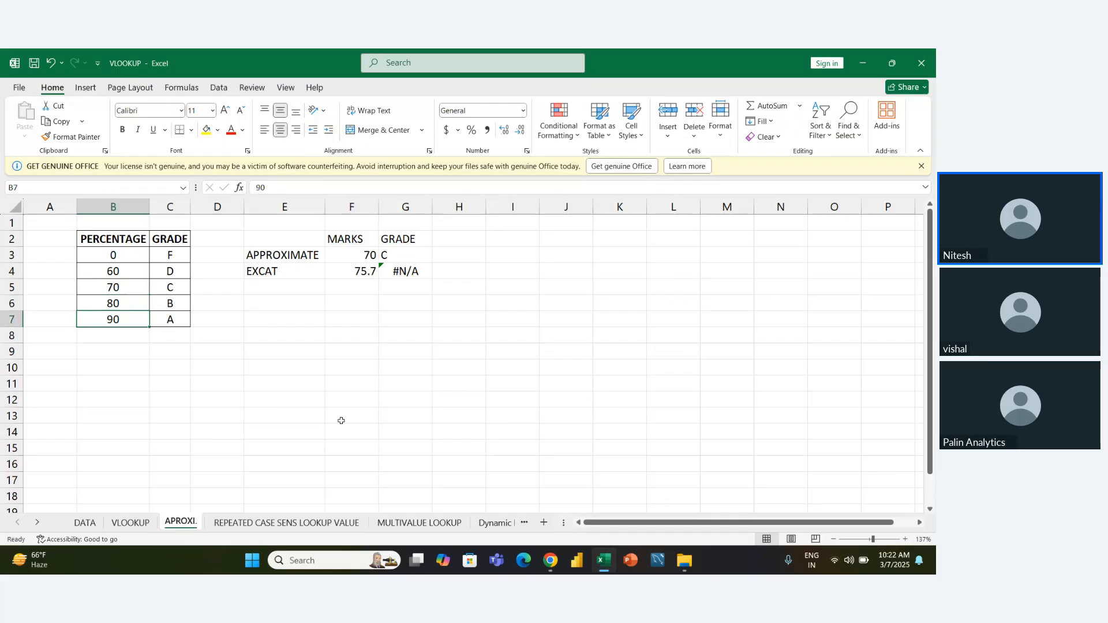
Set the approximate-match marks in F3 to 75.7.
key("Right")
key("Right")
key("Right")
key("Right")
key("Up")
key("Up")
key("Up")
key("Up")
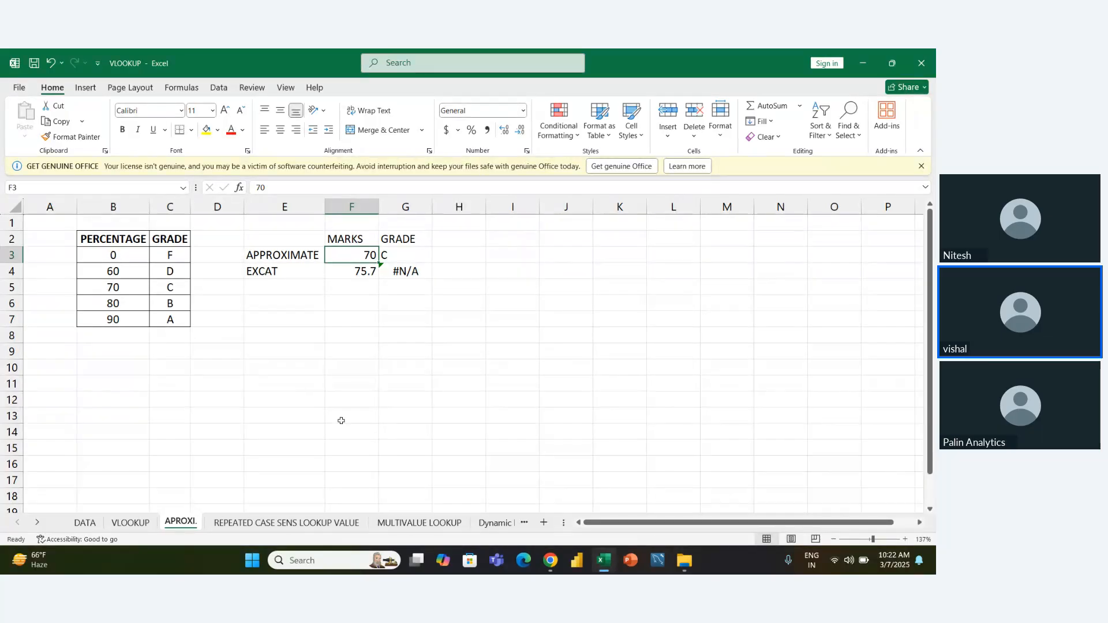
type("7")
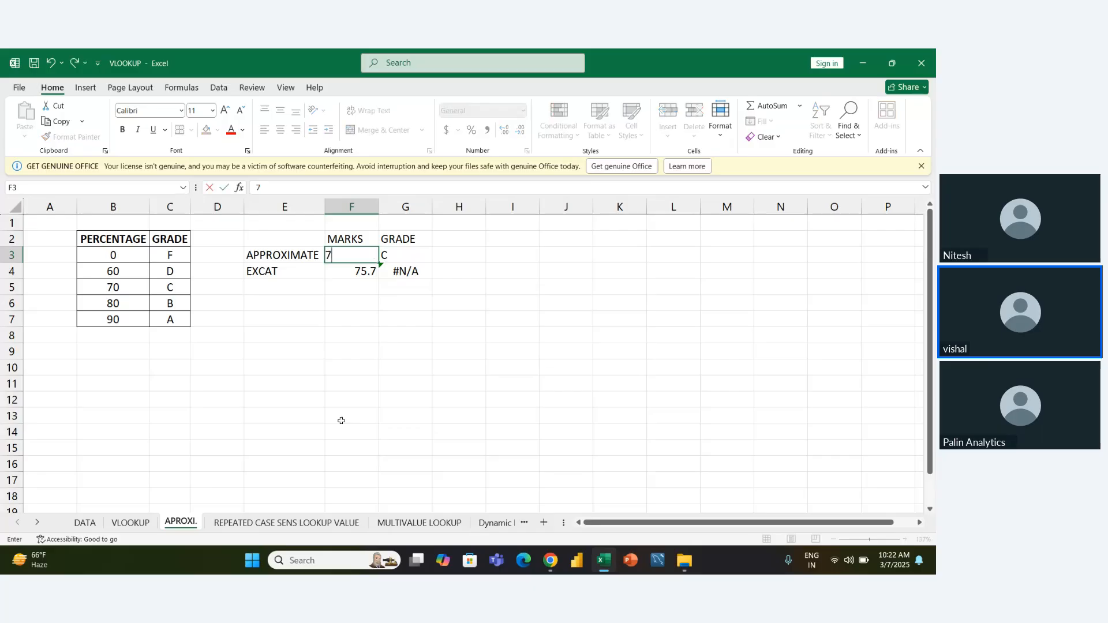
type("5.7")
key("Return")
Set the approximate-match marks in F3 to 85.6 and select the grade formula in G3.
key("Up")
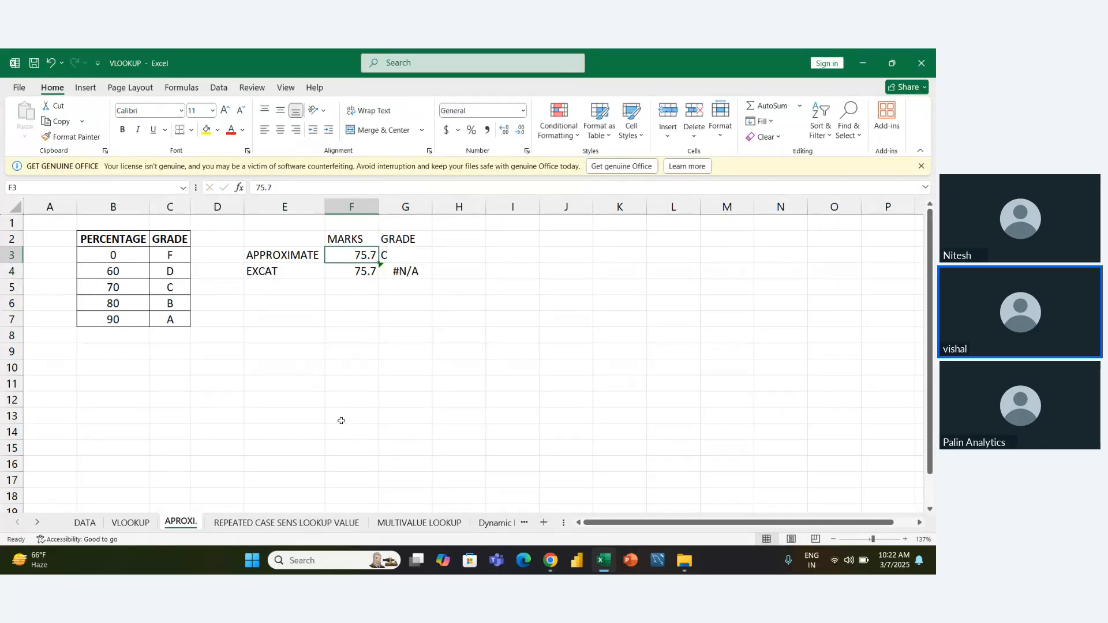
type("85.6")
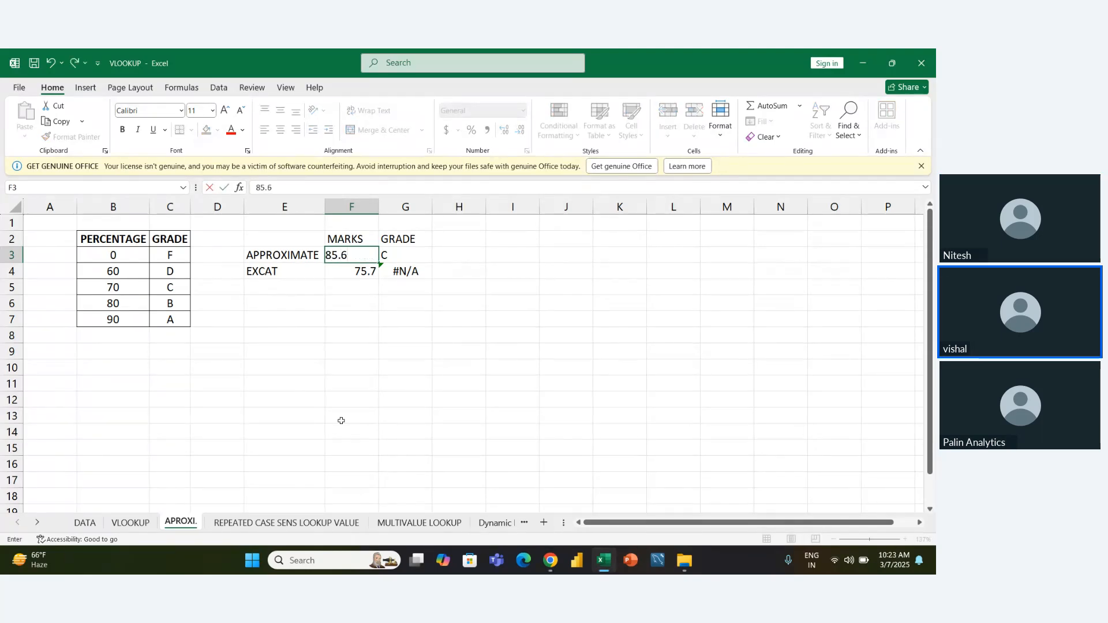
key("Return")
key("Right")
key("Up")
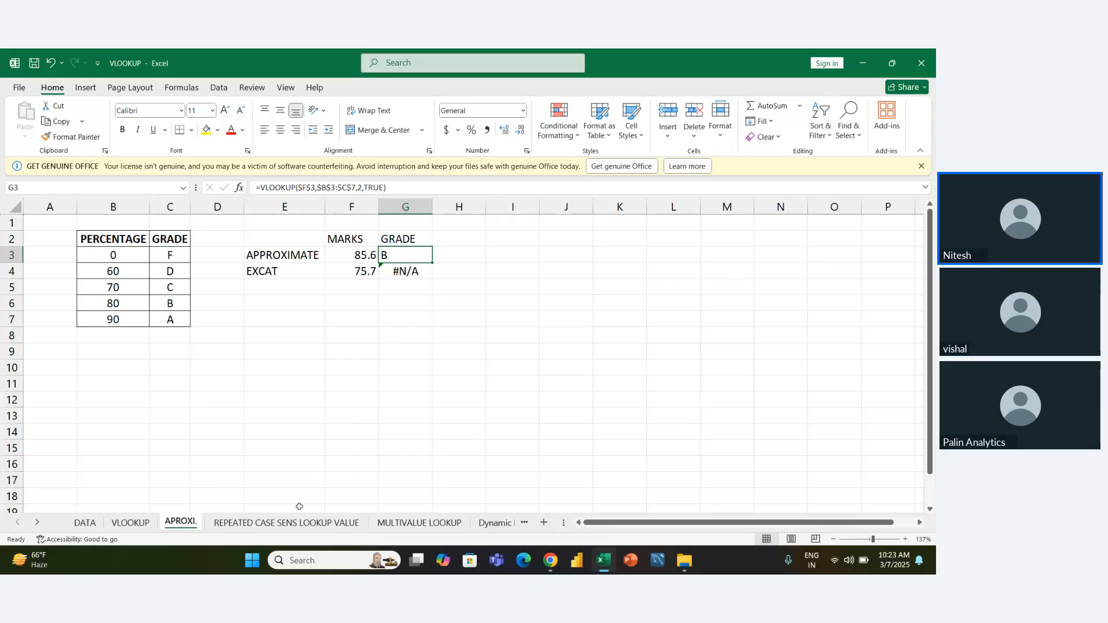
Switch to the REPEATED CASE SENS LOOKUP VALUE sheet and go to the CUSTOMER NAME and CUSTOMER ID lookup block.
left_click(286, 523)
left_click(367, 464)
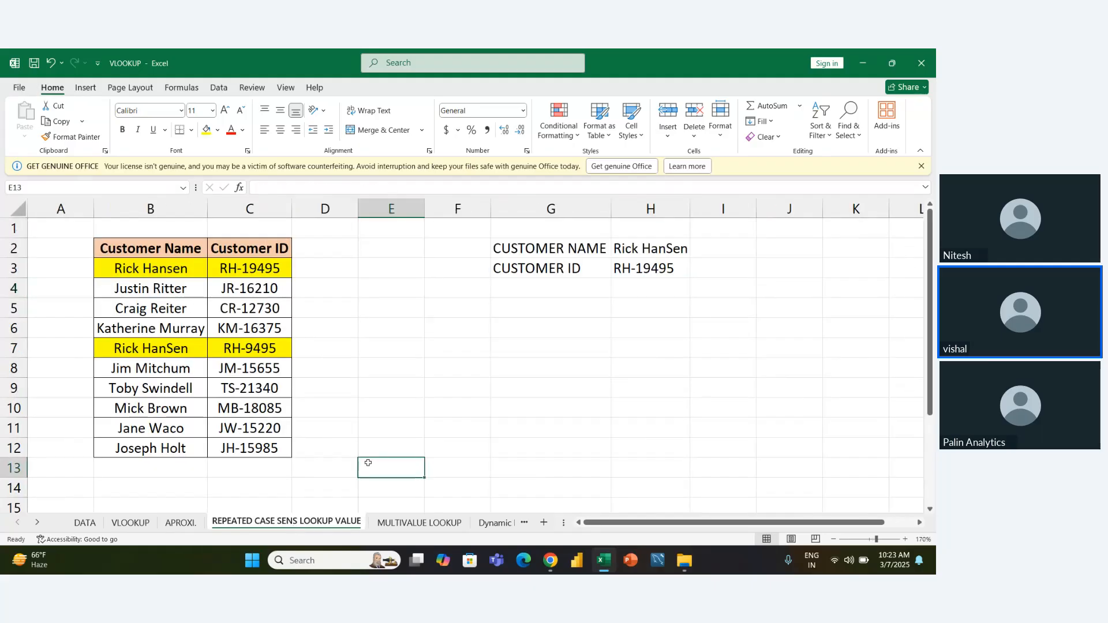
key("Up")
key("Up")
key("Up")
key("Up")
key("Right")
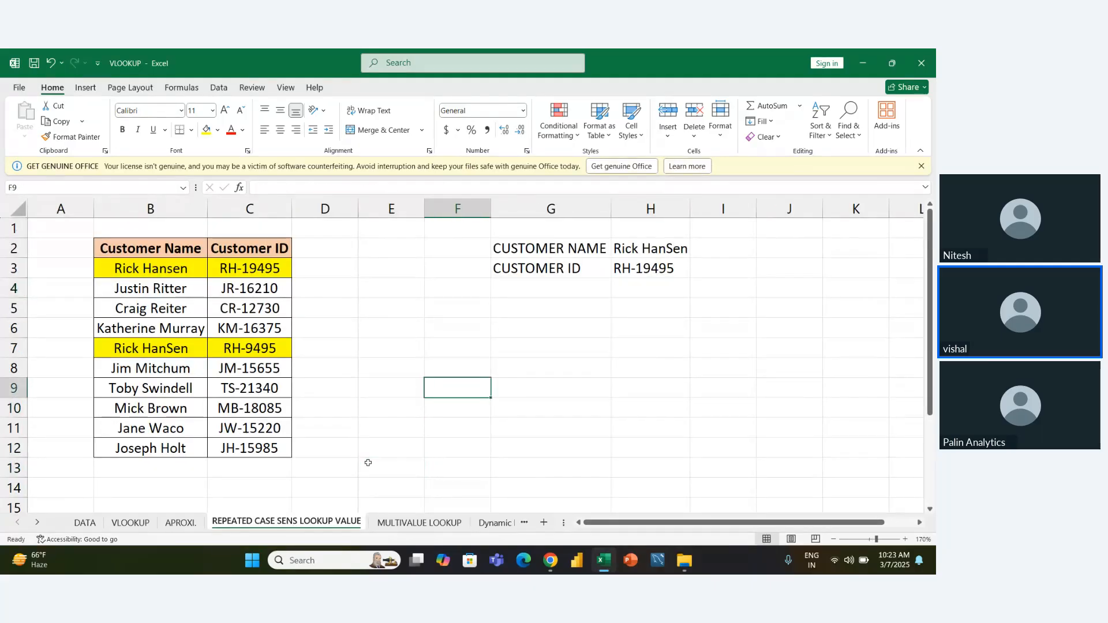
key("Up")
key("Right")
key("Up")
key("Up")
key("Up")
key("Left")
key("Up")
key("Right")
key("Up")
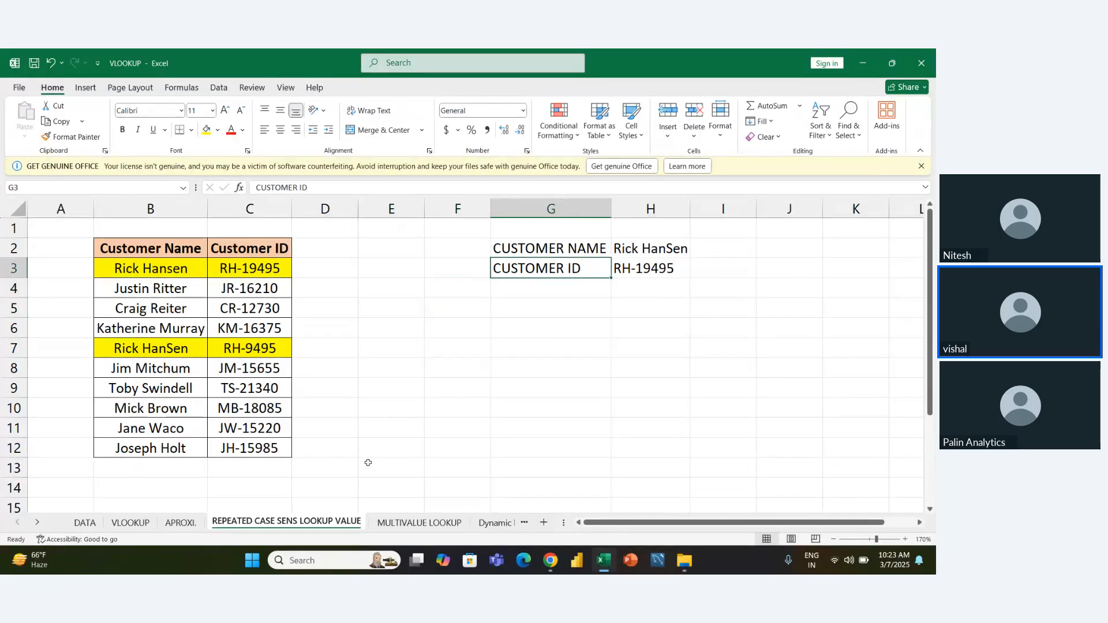
Autofit the column widths of the lookup block G2:H3 and apply borders to all its cells.
key("Up")
key("shift+Right")
key("shift+Down")
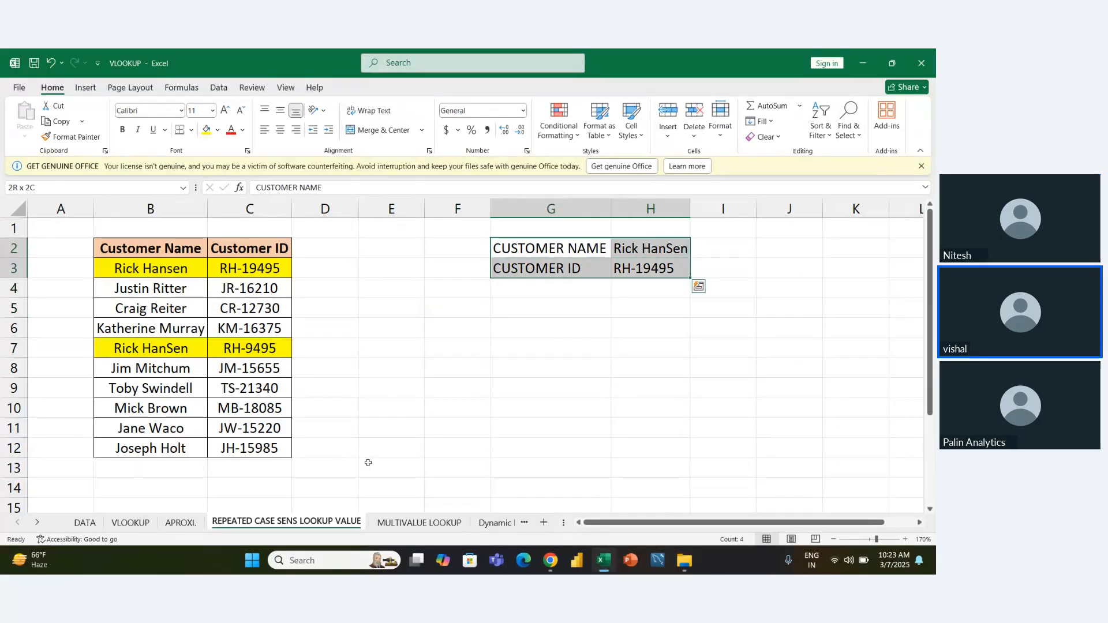
key("alt+h")
key("o")
key("i")
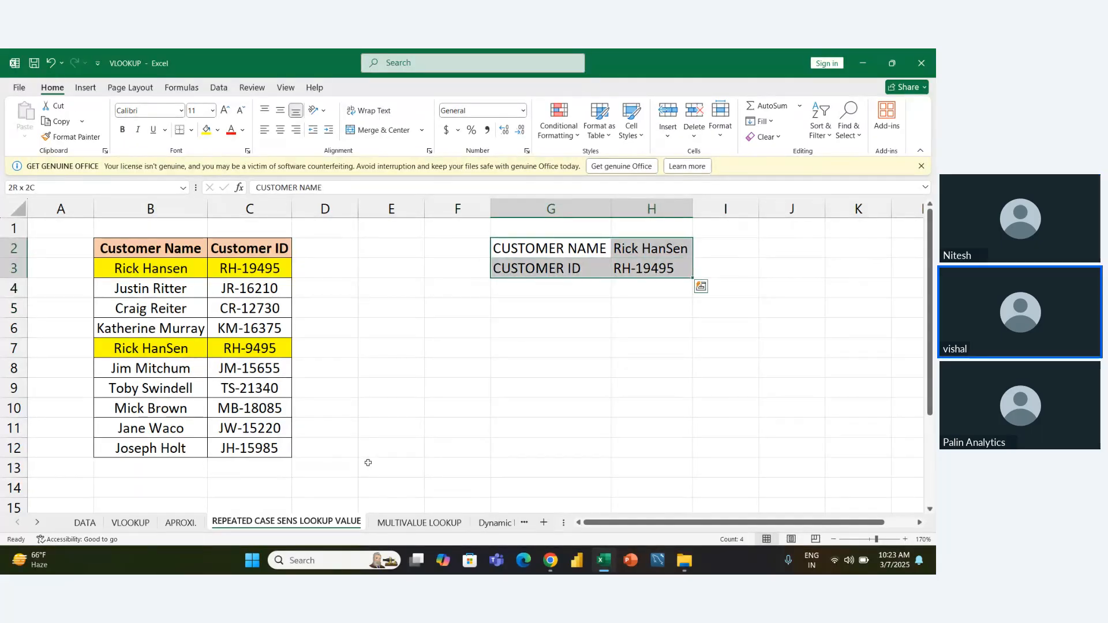
key("Left")
key("Right")
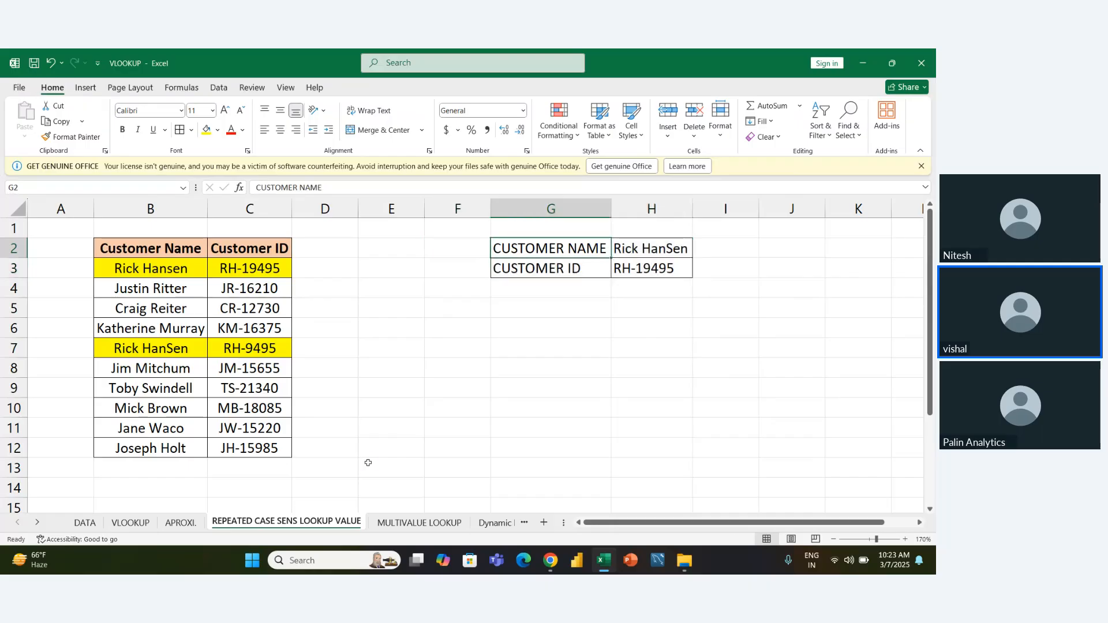
Inspect the arguments of the customer ID VLOOKUP formula in H3 without changing it.
key("Right")
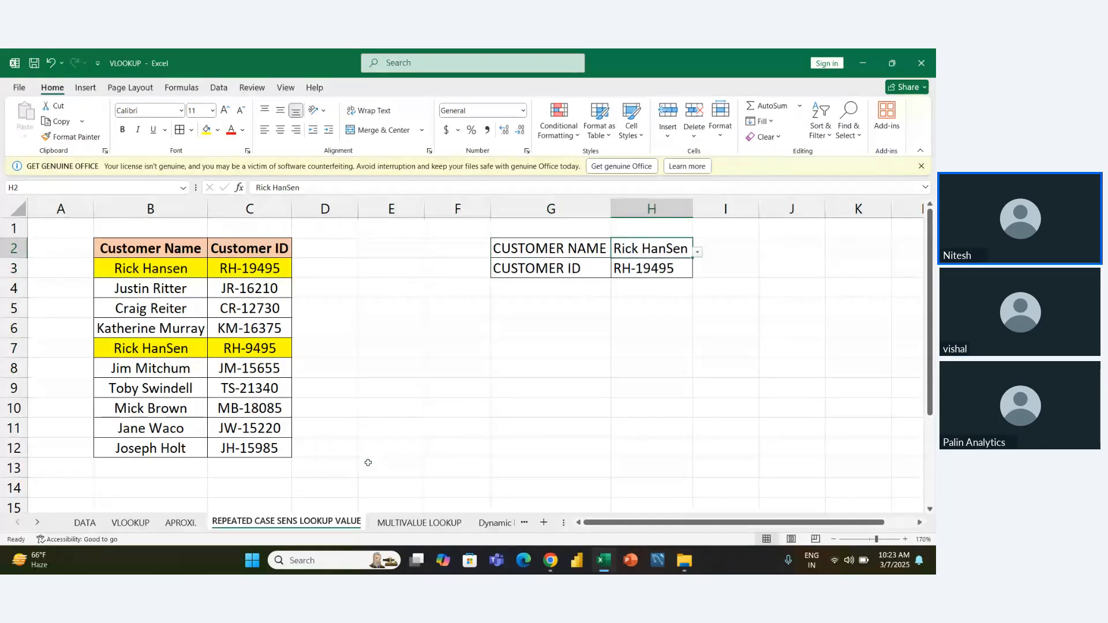
key("Down")
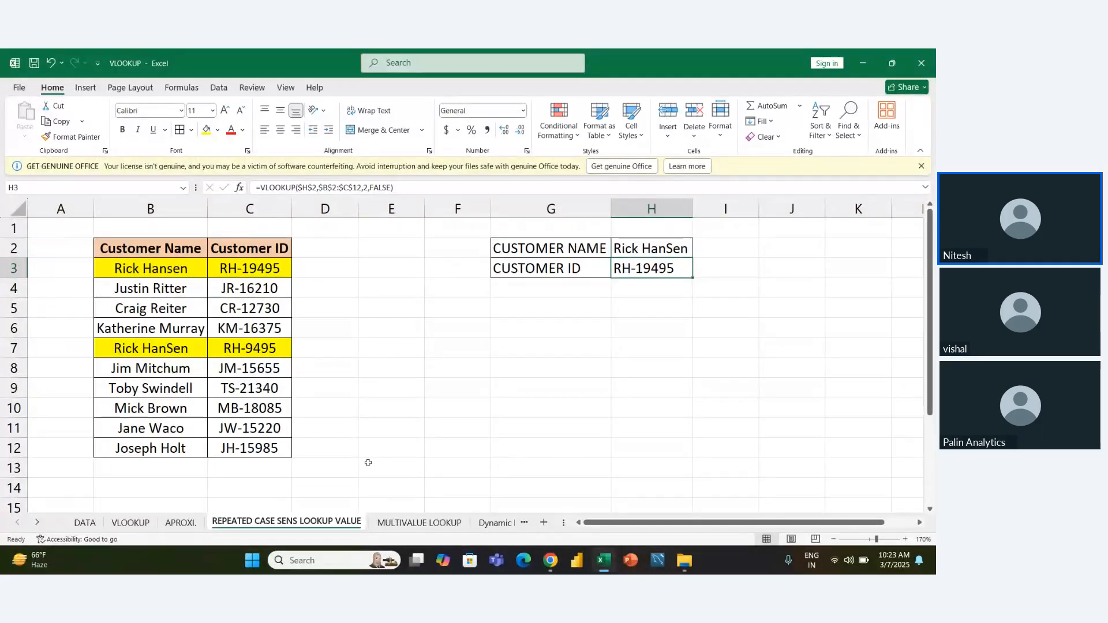
key("F2")
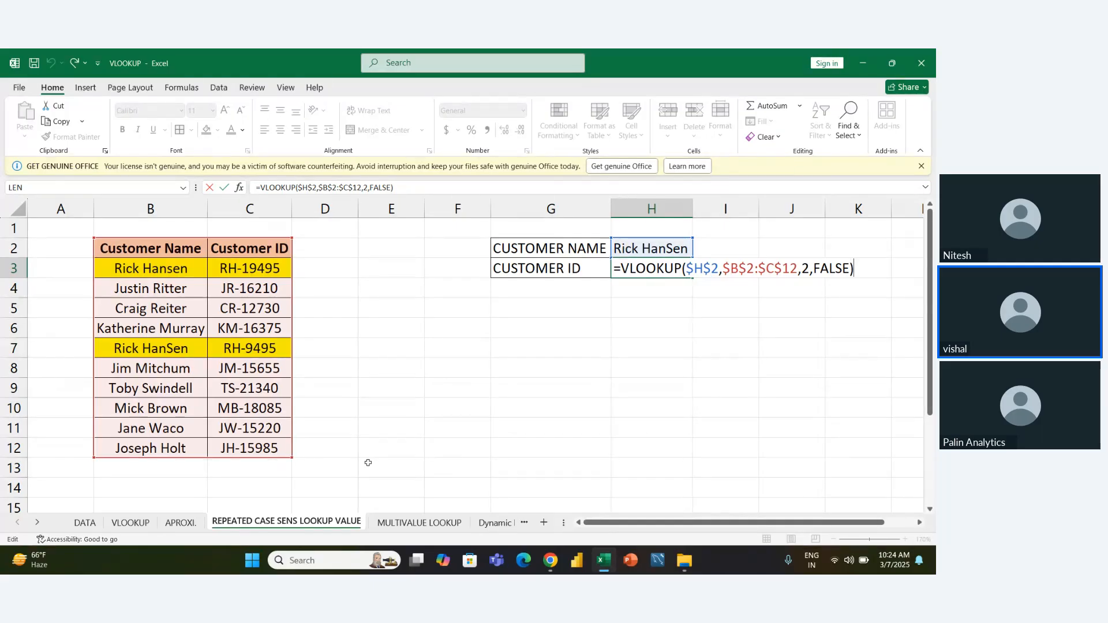
key("ctrl+Return")
Set the lookup customer name in H2 to the customer listed in B5.
key("Up")
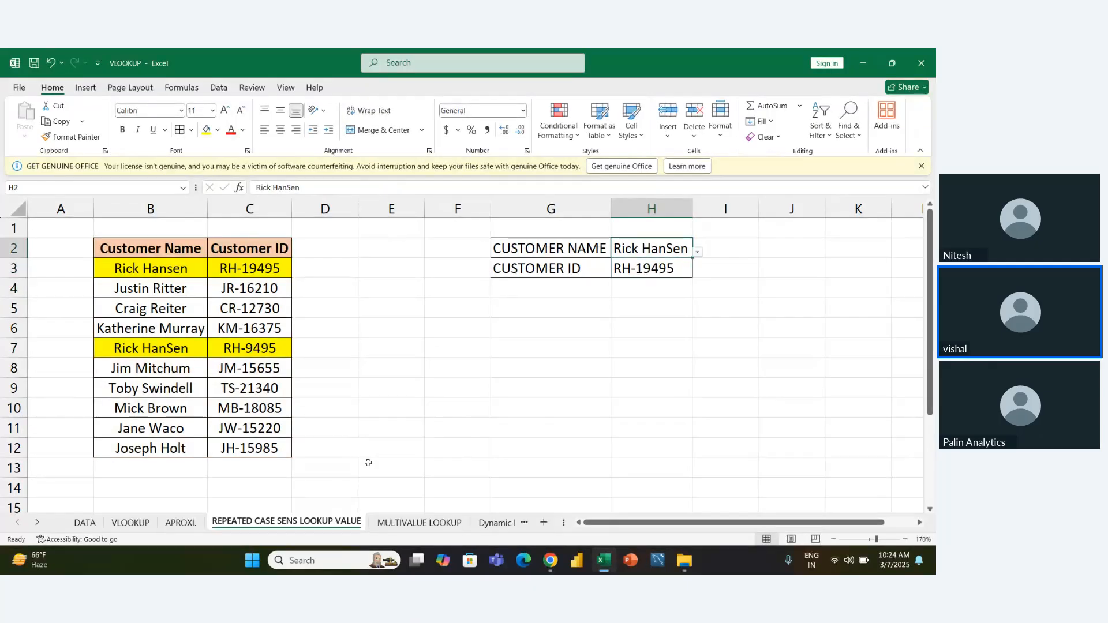
key("alt+Down")
key("Down")
key("Down")
key("Down")
key("Up")
key("Return")
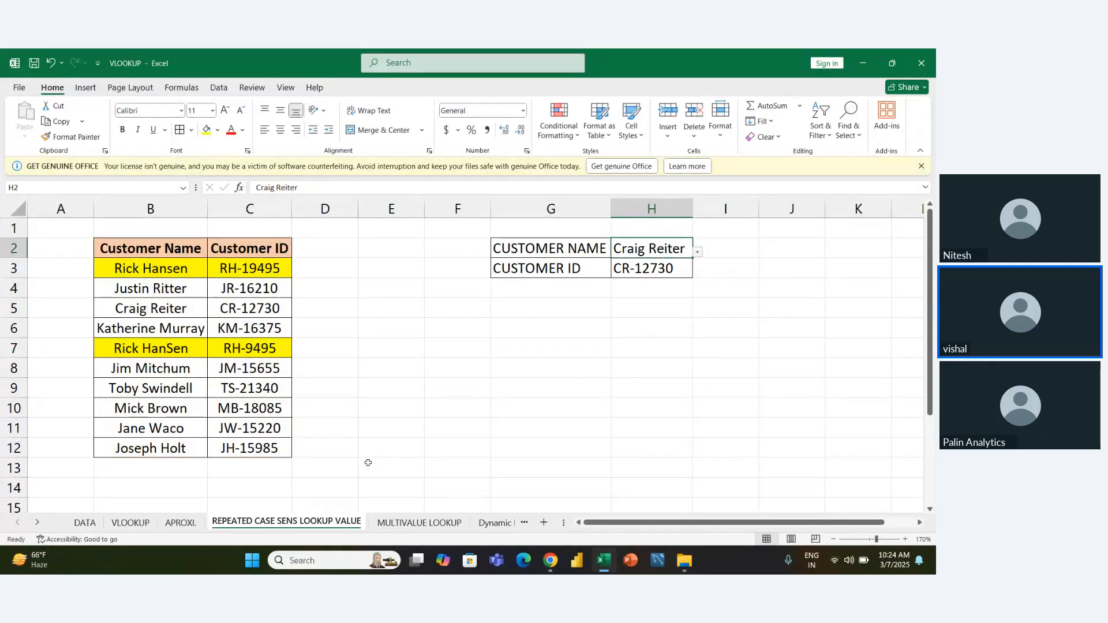
Check the looked-up customer ID against the row 5 entry and review the first highlighted customer in the table.
key("Down")
key("Left")
key("Left")
key("Left")
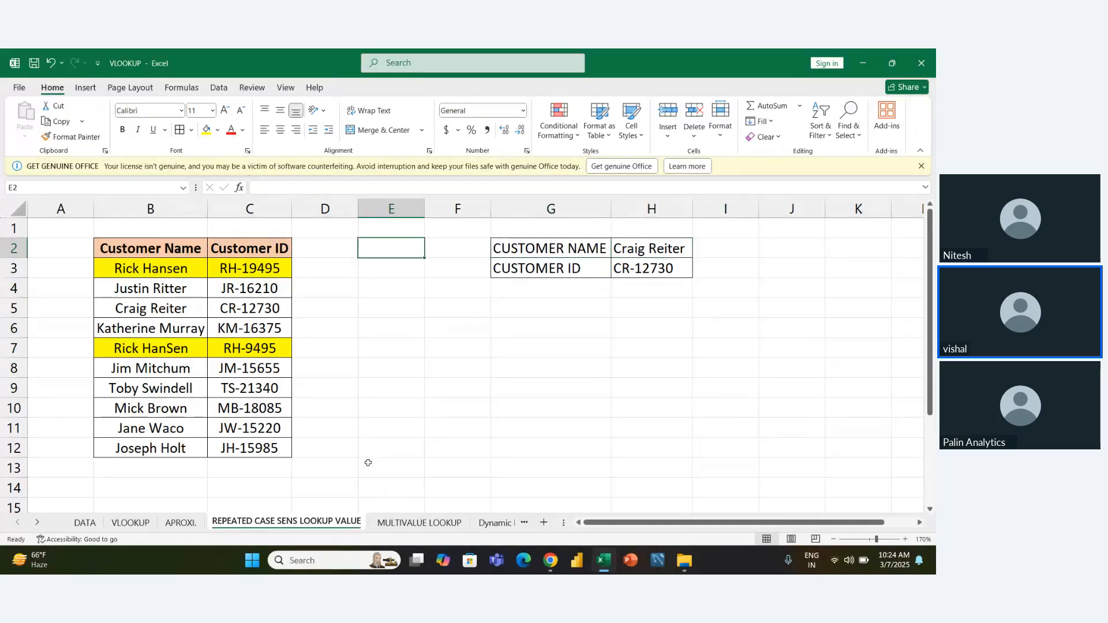
key("Left")
key("Left")
key("Down")
key("Left")
key("Down")
key("Right")
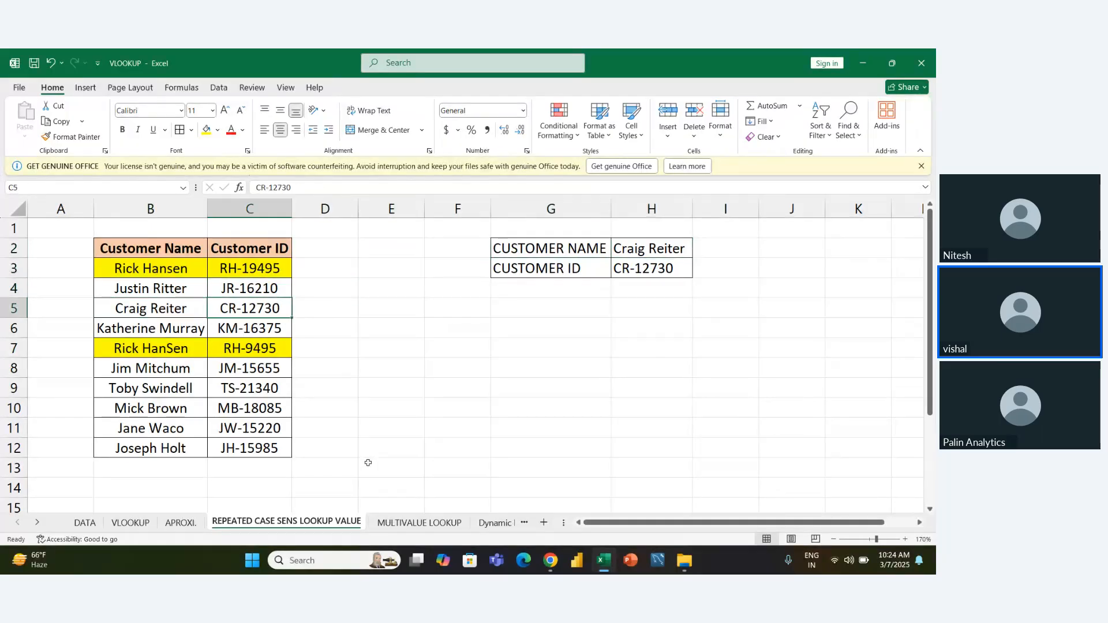
key("Left")
key("Up")
key("Up")
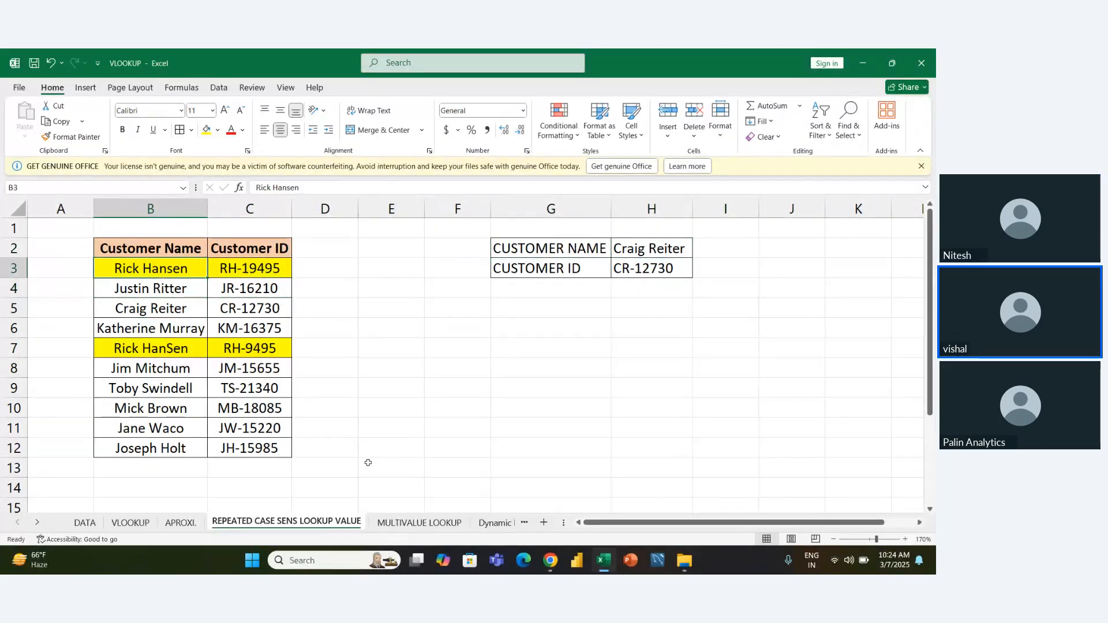
Compare the names and customer IDs in the two highlighted rows 3 and 7 of the customer table.
key("shift+Down")
key("shift+Down")
key("shift+Down")
key("shift+Down")
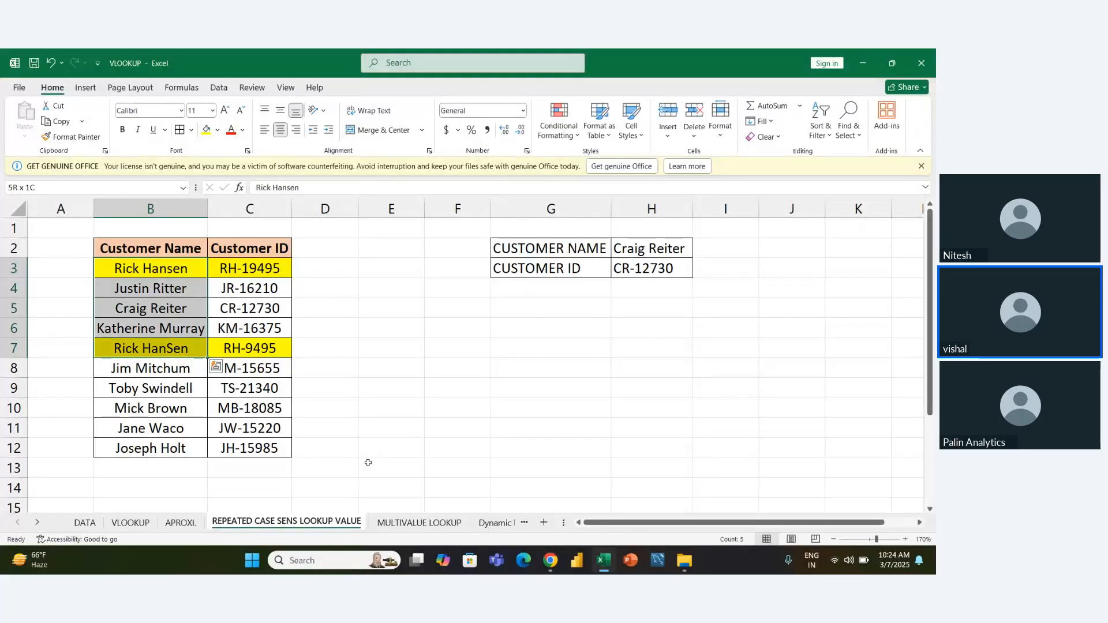
key("shift+Right")
key("Left")
key("Right")
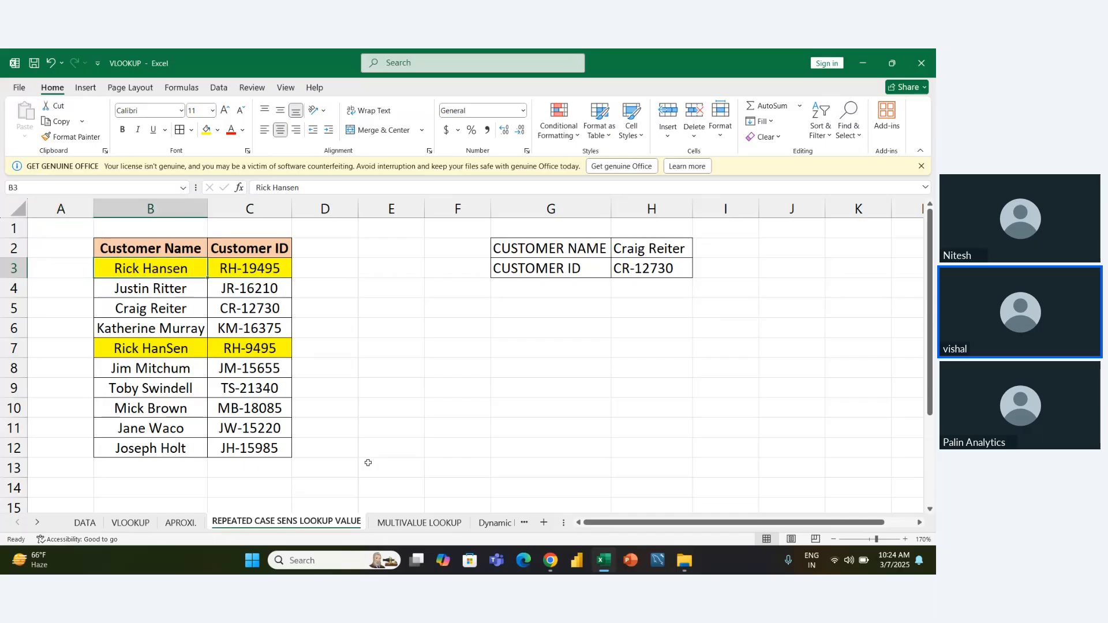
key("Down")
key("Down")
key("Down")
key("Down")
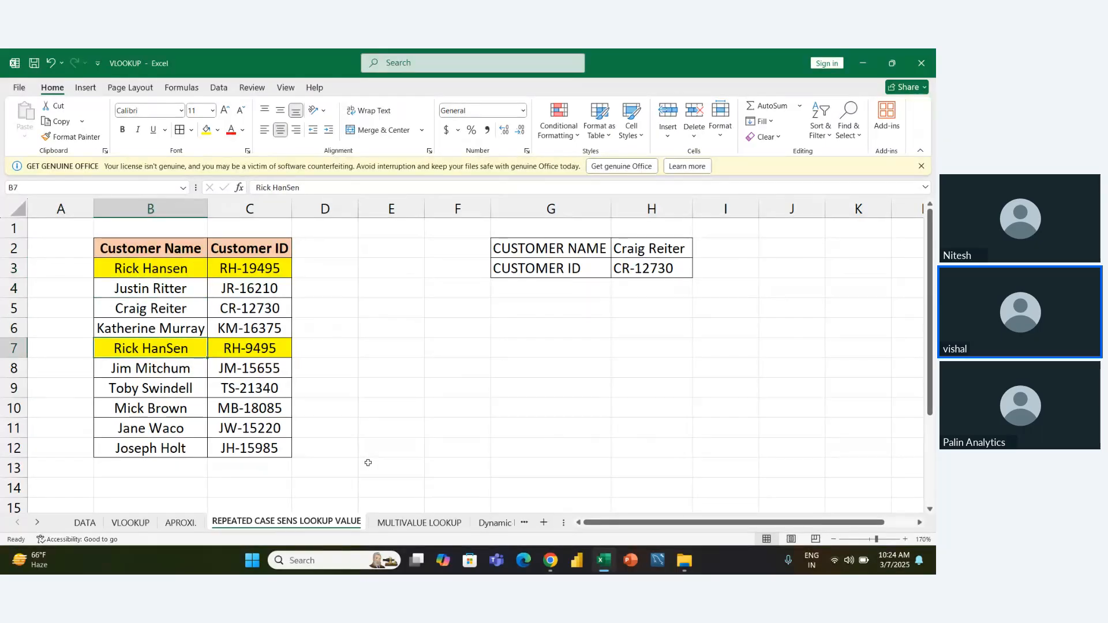
key("Right")
key("Up")
key("Up")
key("Up")
key("Up")
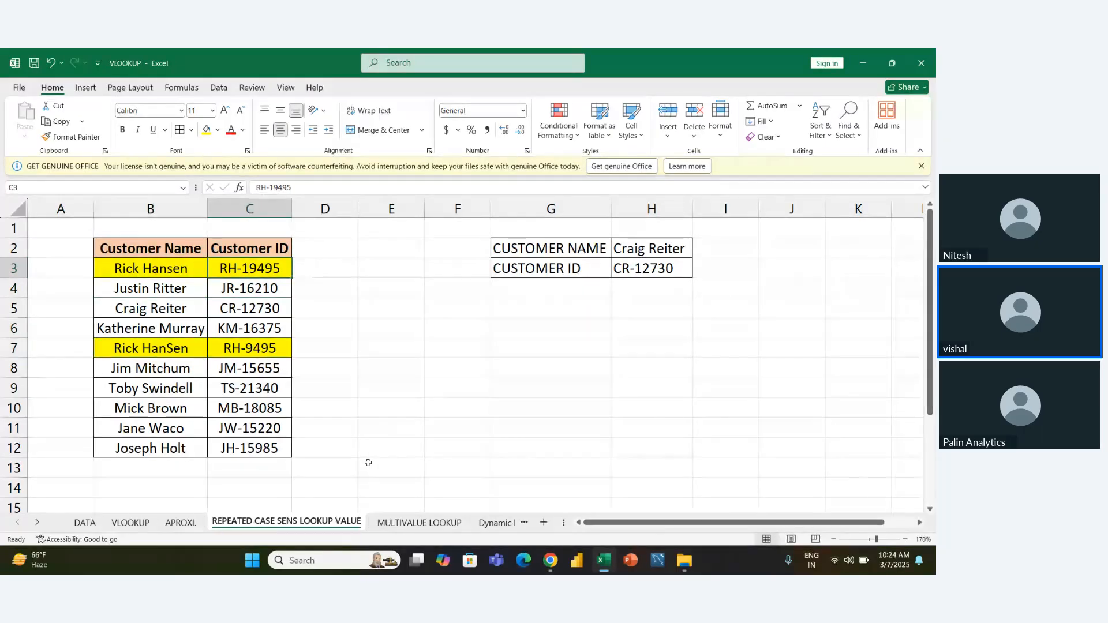
key("Left")
key("shift+Right")
key("shift+Down")
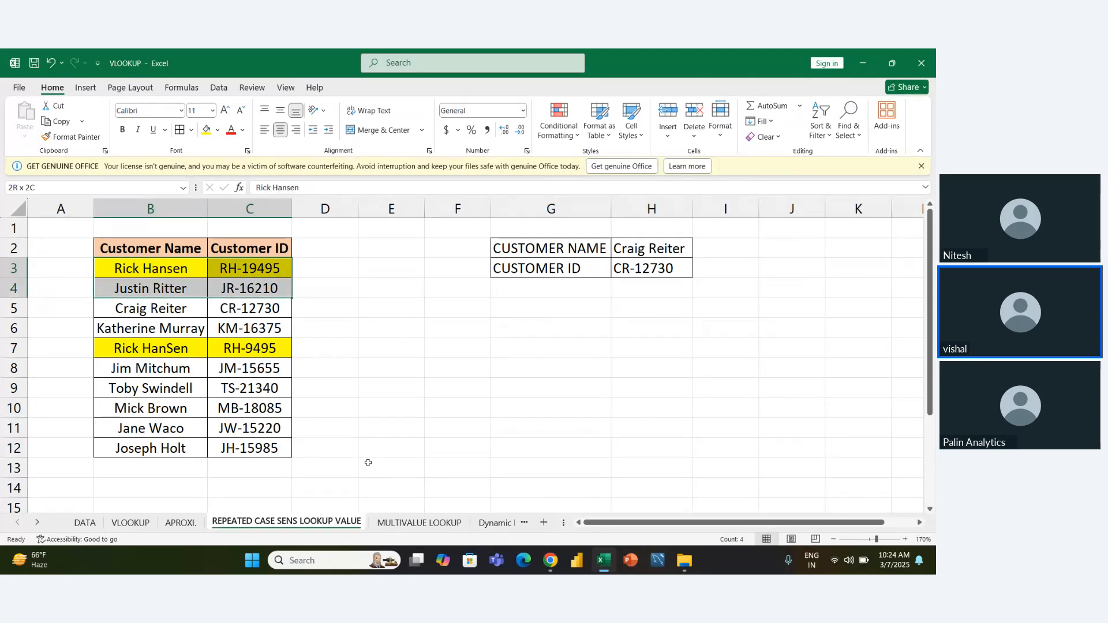
key("shift+Down")
key("shift+Down")
key("shift+Down")
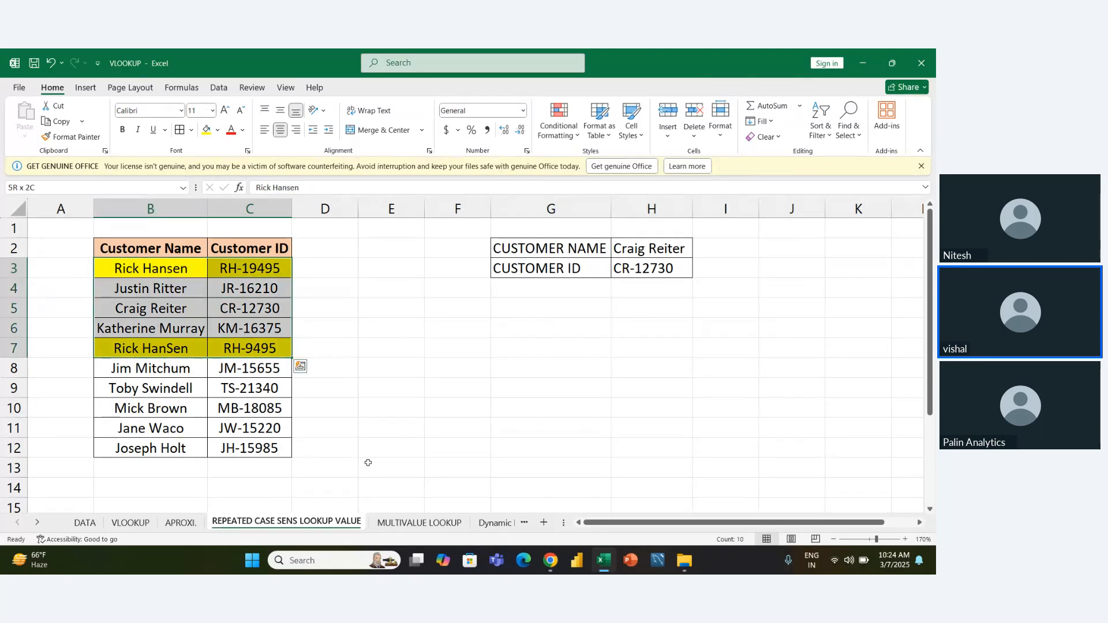
Set the lookup customer name in H2 to the customer listed in B3.
key("Right")
key("Right")
key("Right")
key("Right")
key("Right")
key("Right")
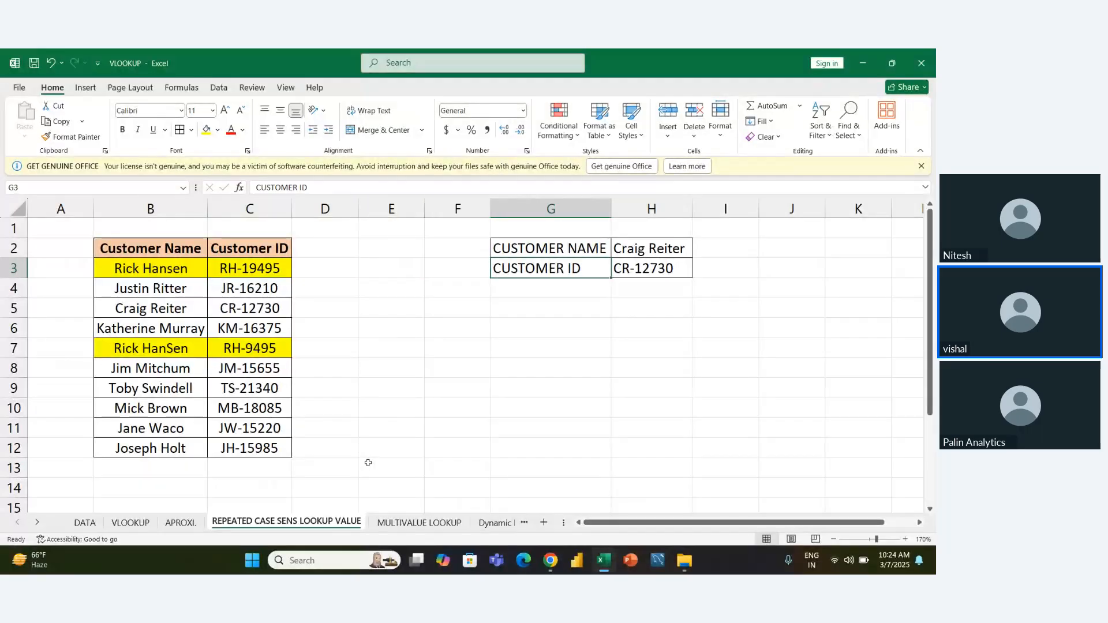
key("Up")
key("alt+Down")
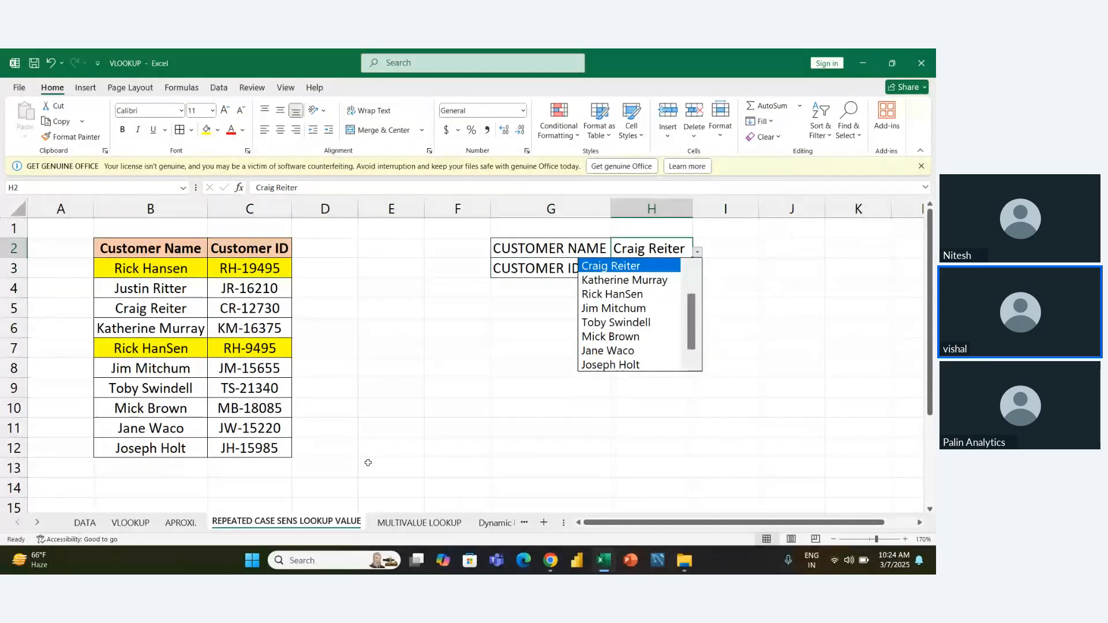
key("Down")
key("Up")
key("Up")
key("Up")
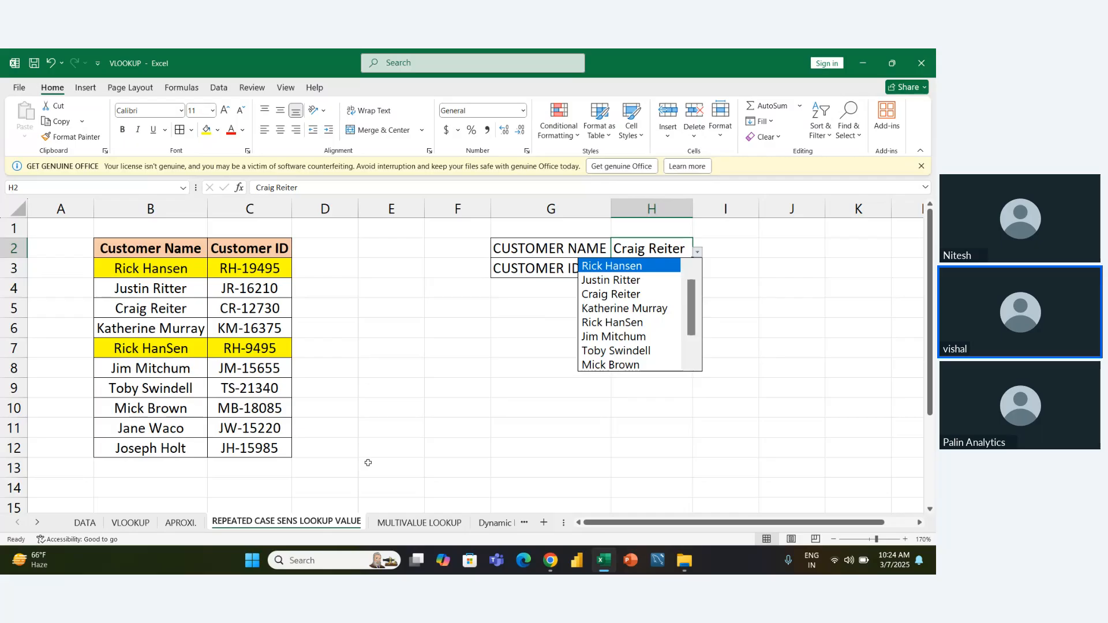
key("Return")
key("Down")
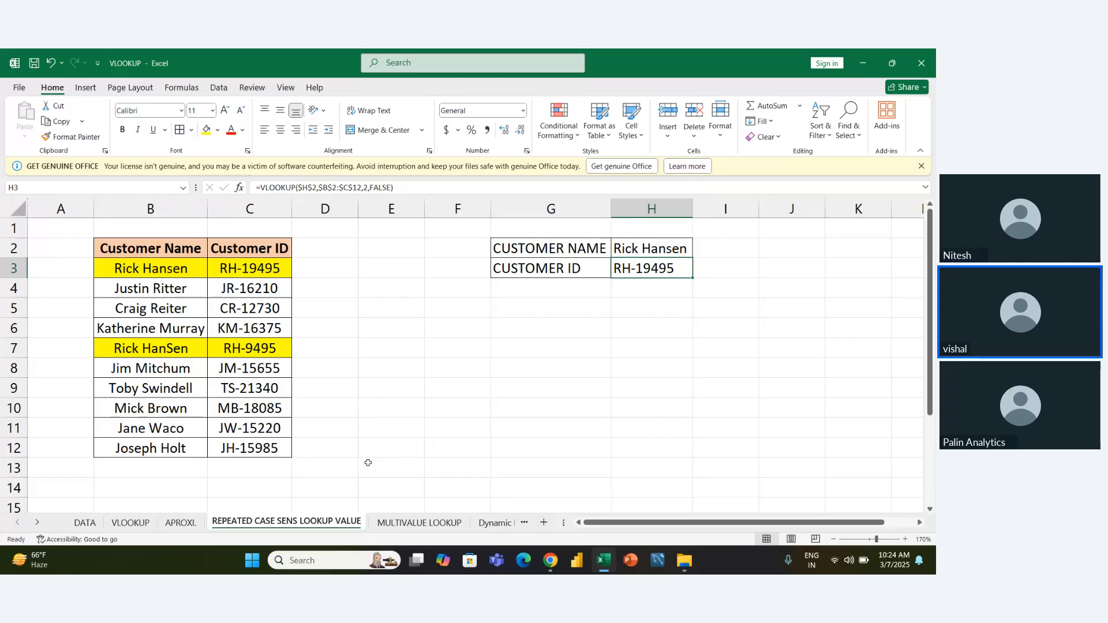
Change the capital S within the customer's surname in B7 to a lowercase s.
key("Left")
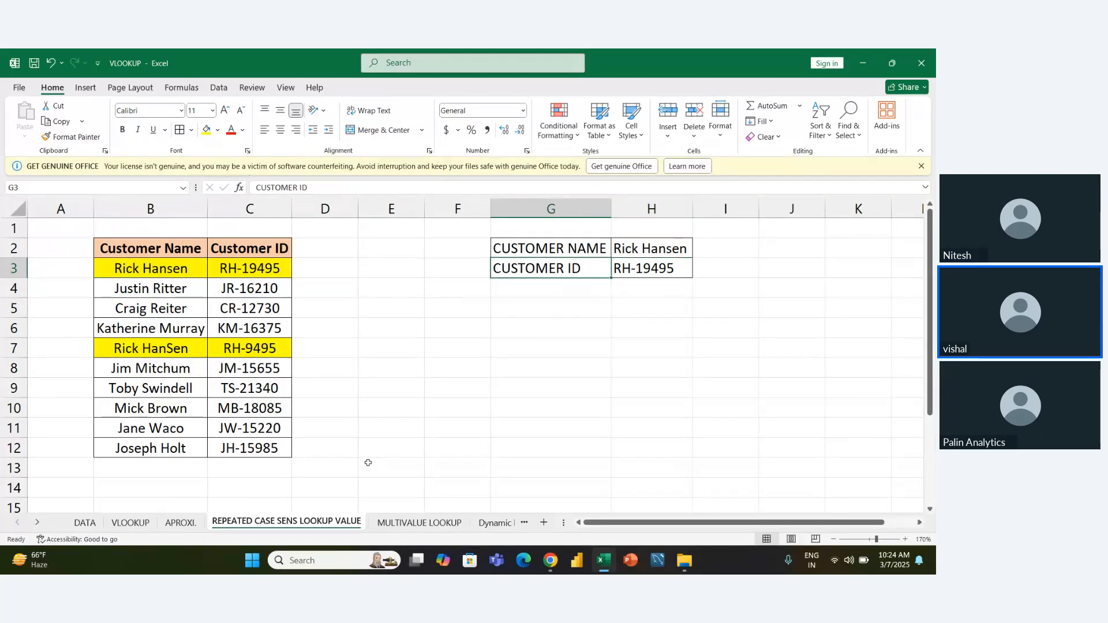
key("Left")
key("Left")
key("Left")
key("Down")
key("Down")
key("Left")
key("Left")
key("Down")
key("Down")
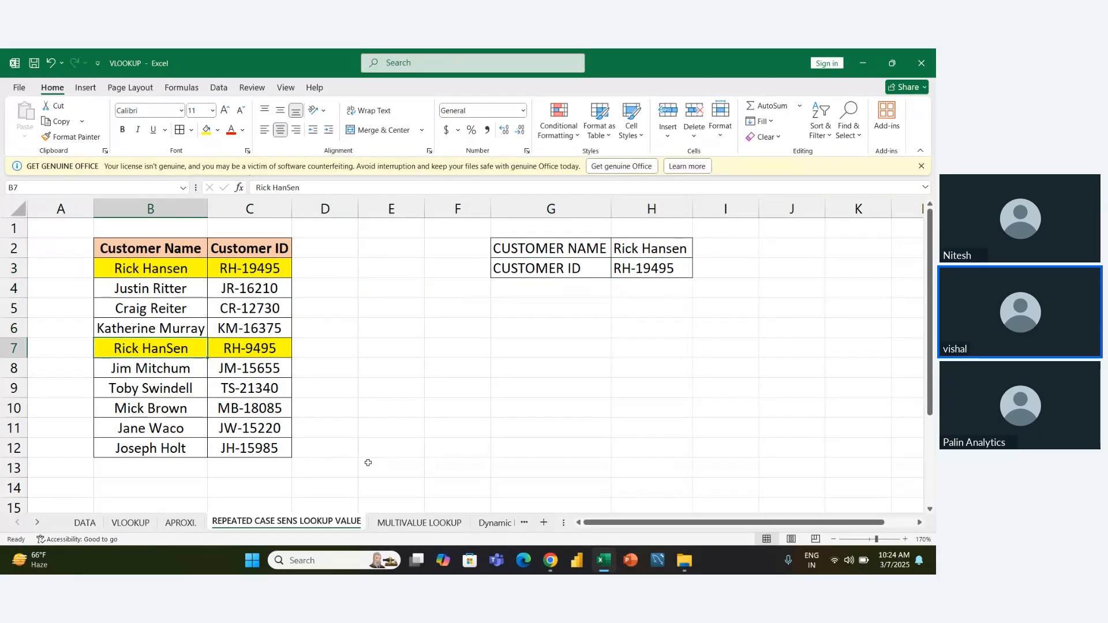
key("F2")
key("Left")
key("Left")
key("BackSpace")
type("s")
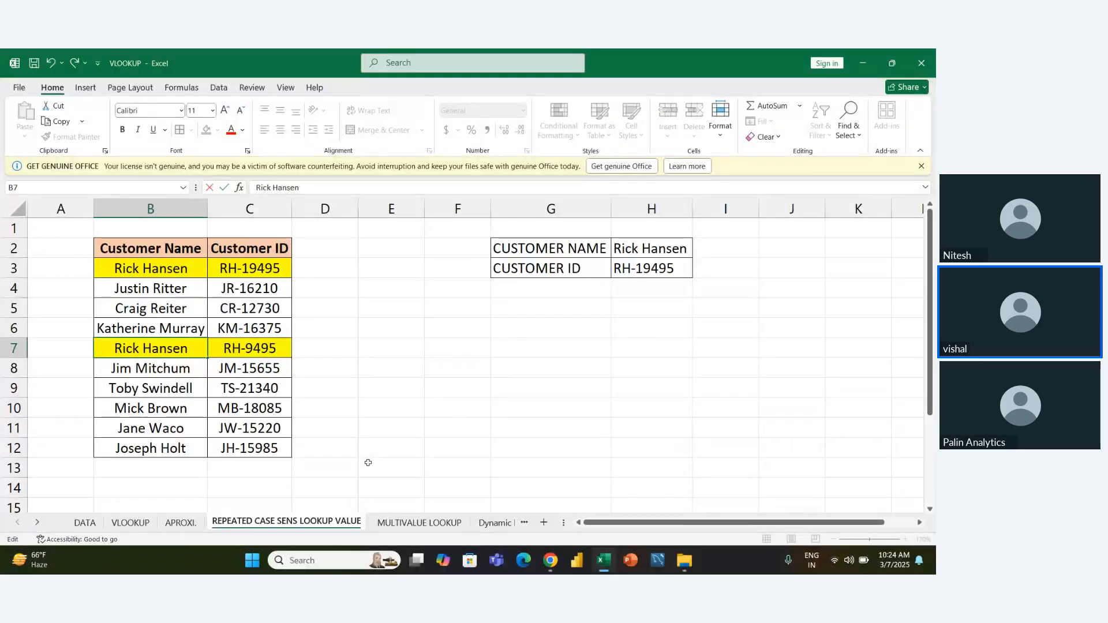
key("Return")
Compare the highlighted customer names in B3 and B7 and examine the full name range B3:B12.
key("Up")
key("Up")
key("Up")
key("Up")
key("Up")
key("Down")
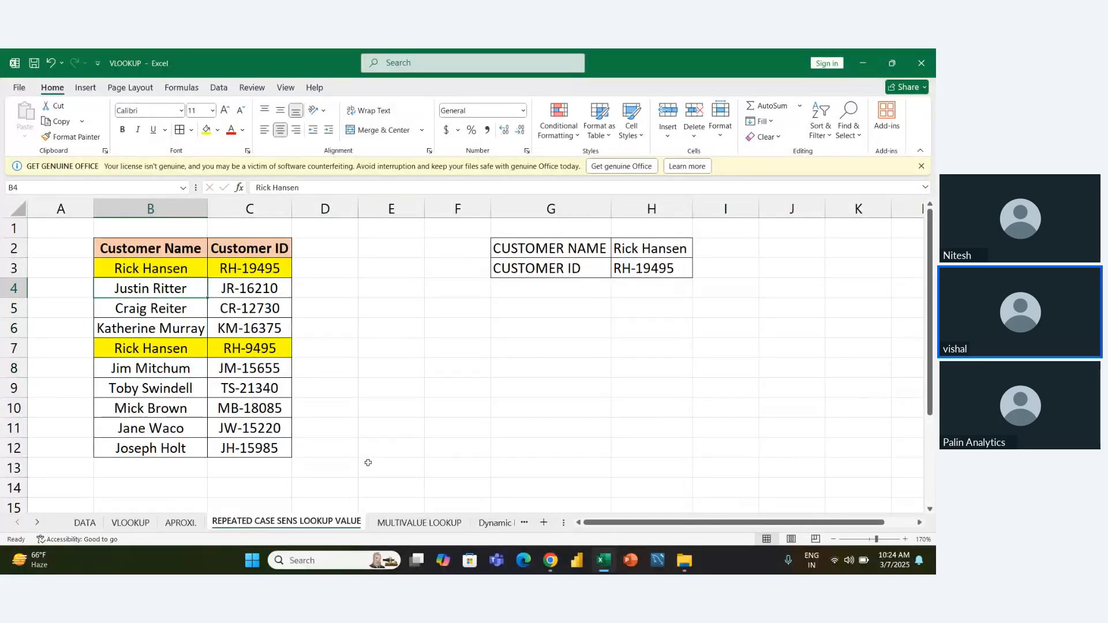
key("Down")
key("Down")
key("Down")
key("Up")
key("Up")
key("Up")
key("Up")
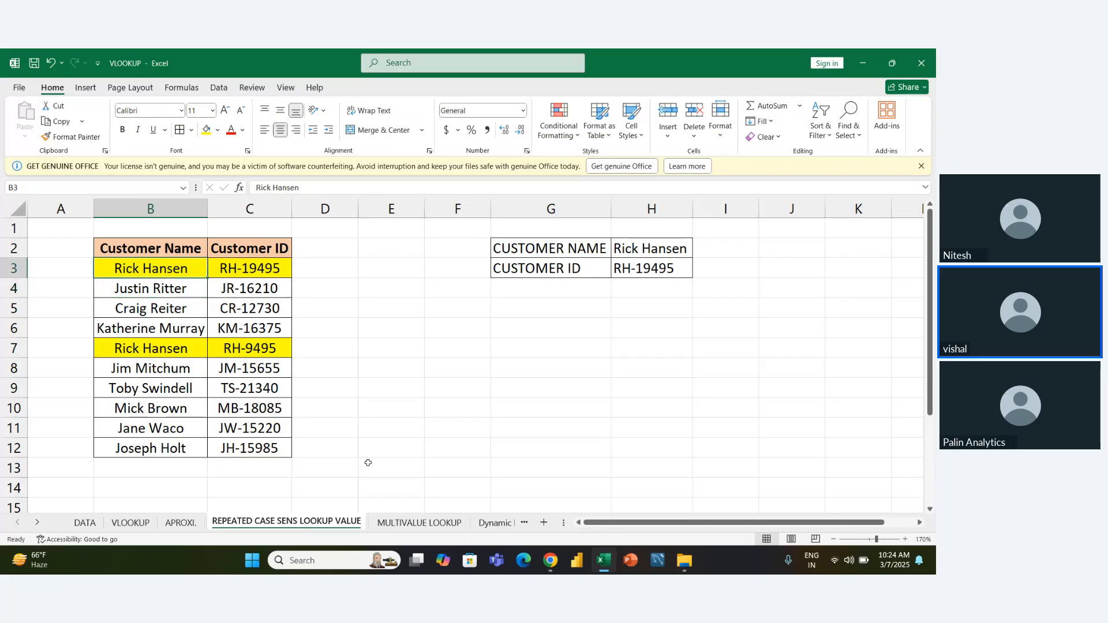
key("ctrl+shift+Down")
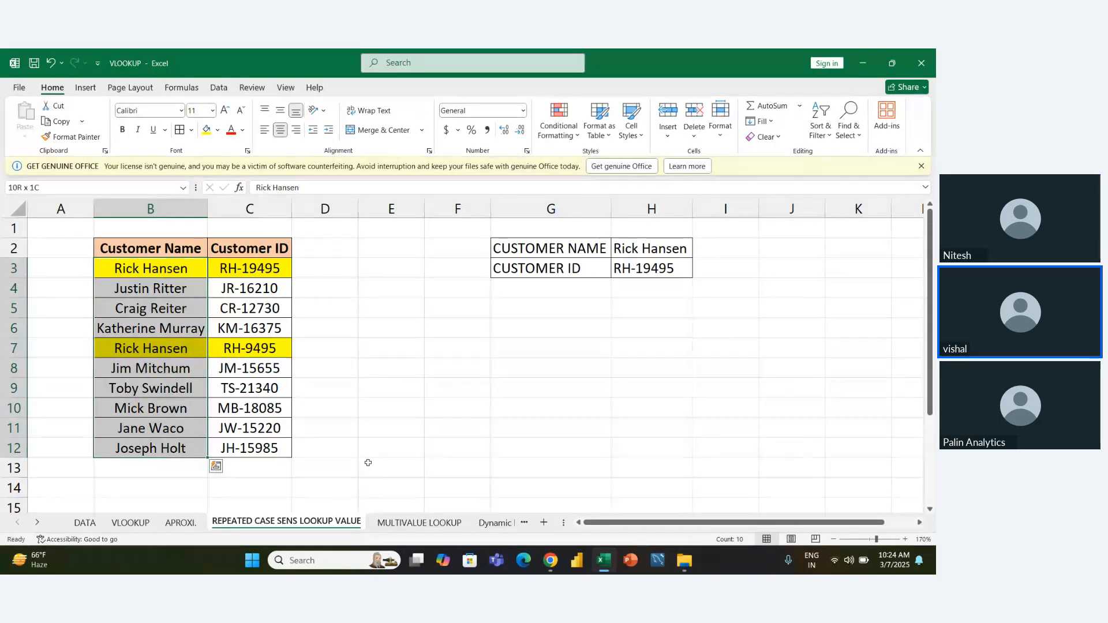
Set the lookup customer name in H2 to the fifth list entry, the repeated customer from B7.
key("Right")
key("Right")
key("Right")
key("Right")
key("Right")
key("Up")
key("Right")
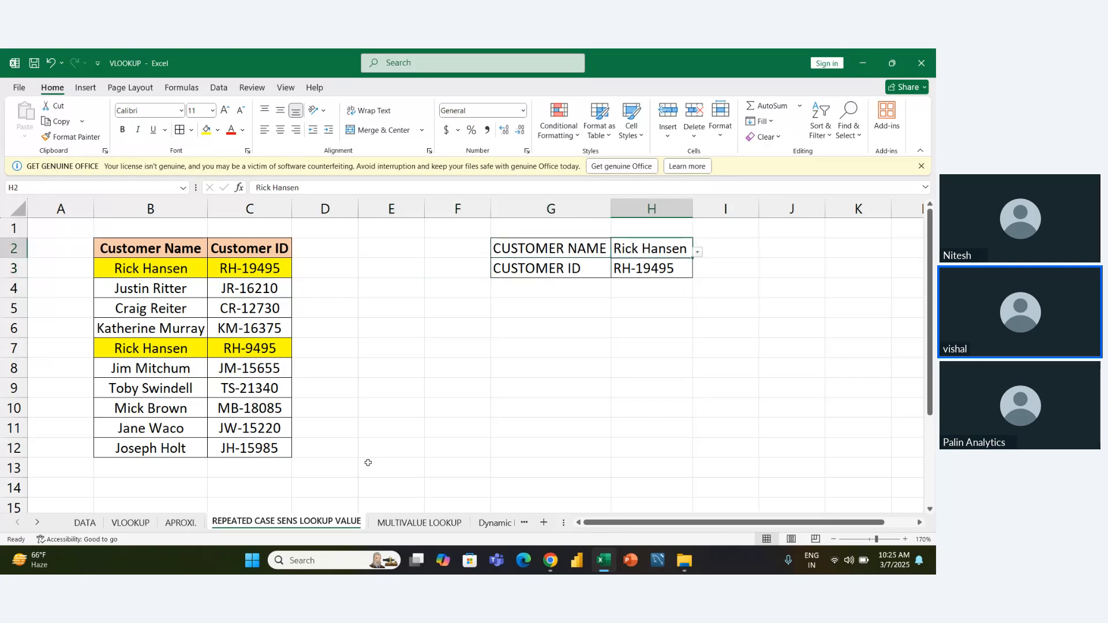
key("alt+Down")
key("Down")
key("Down")
key("Down")
key("Down")
key("Return")
Review the customer names from B3 down to B12 for repeated entries.
key("Left")
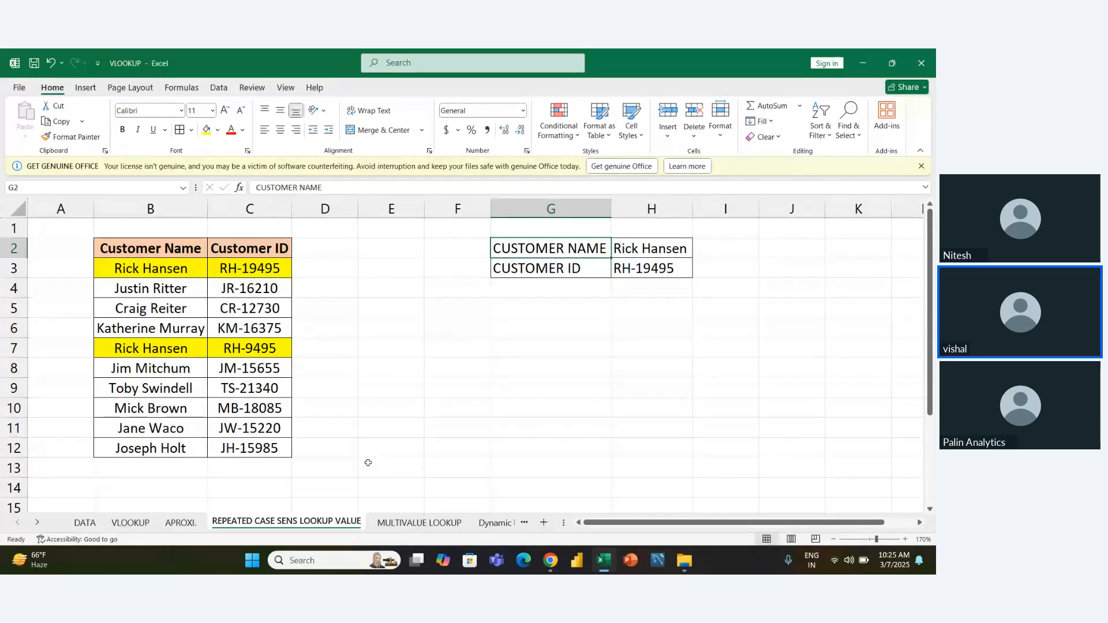
key("Left")
key("Left")
key("Left")
key("Left")
key("Down")
key("Down")
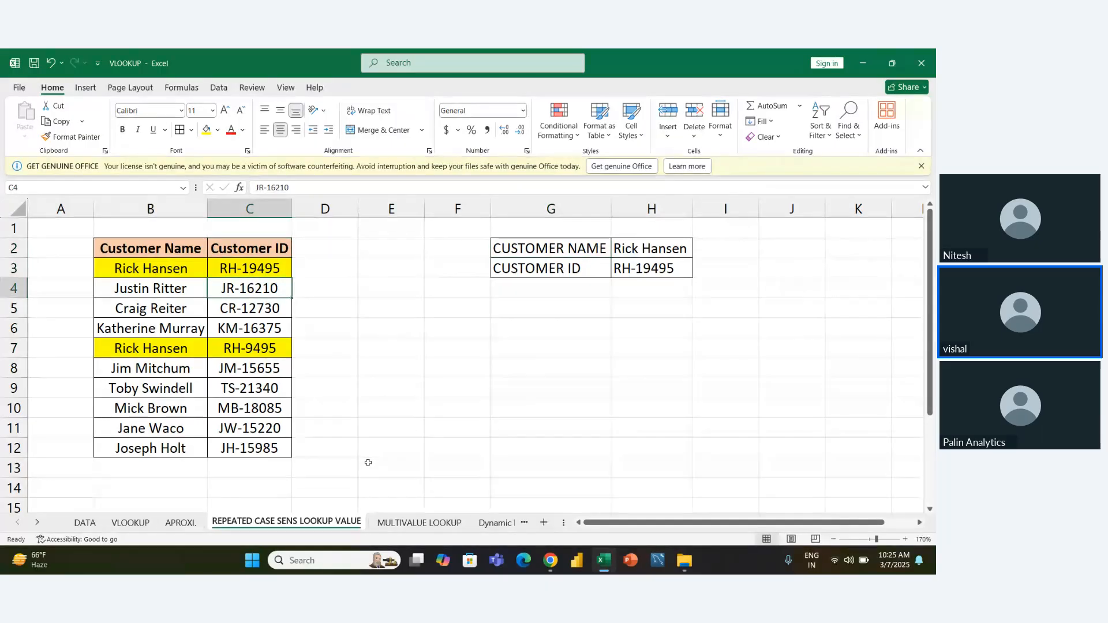
key("Left")
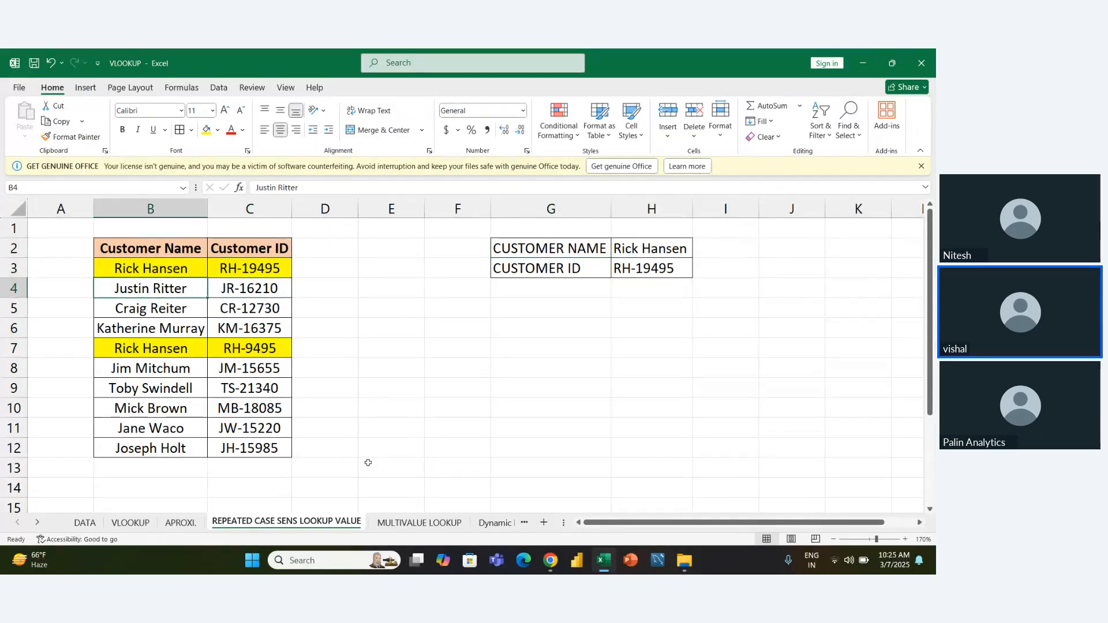
key("Up")
key("Up")
key("Up")
key("Down")
key("Down")
key("Down")
key("Down")
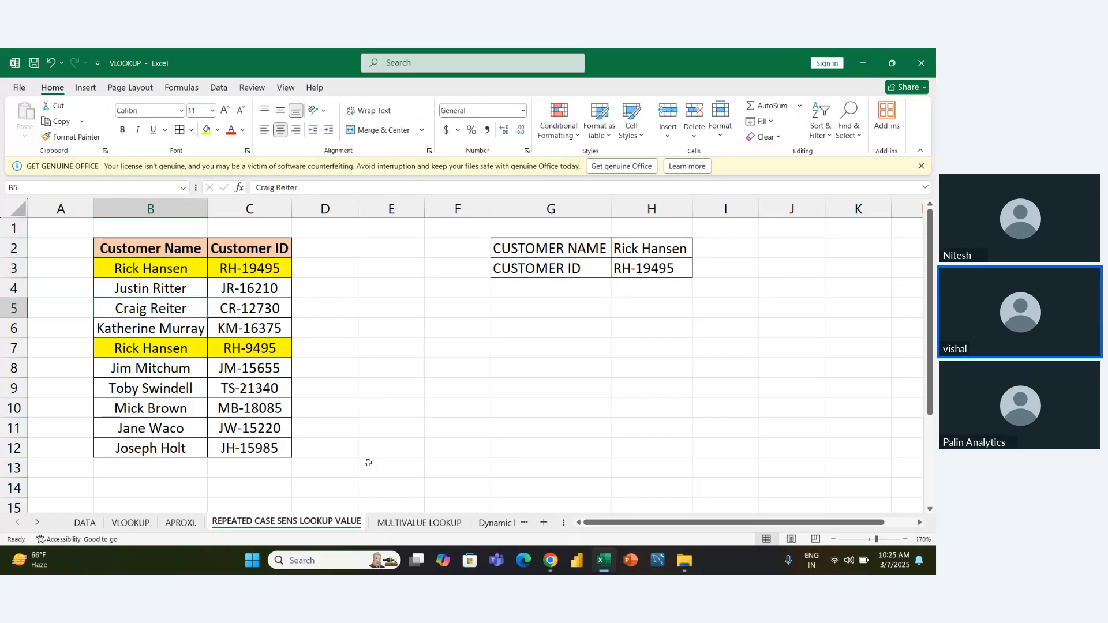
key("Down")
key("Down")
key("Down")
key("Down")
key("Down")
key("Down")
key("Down")
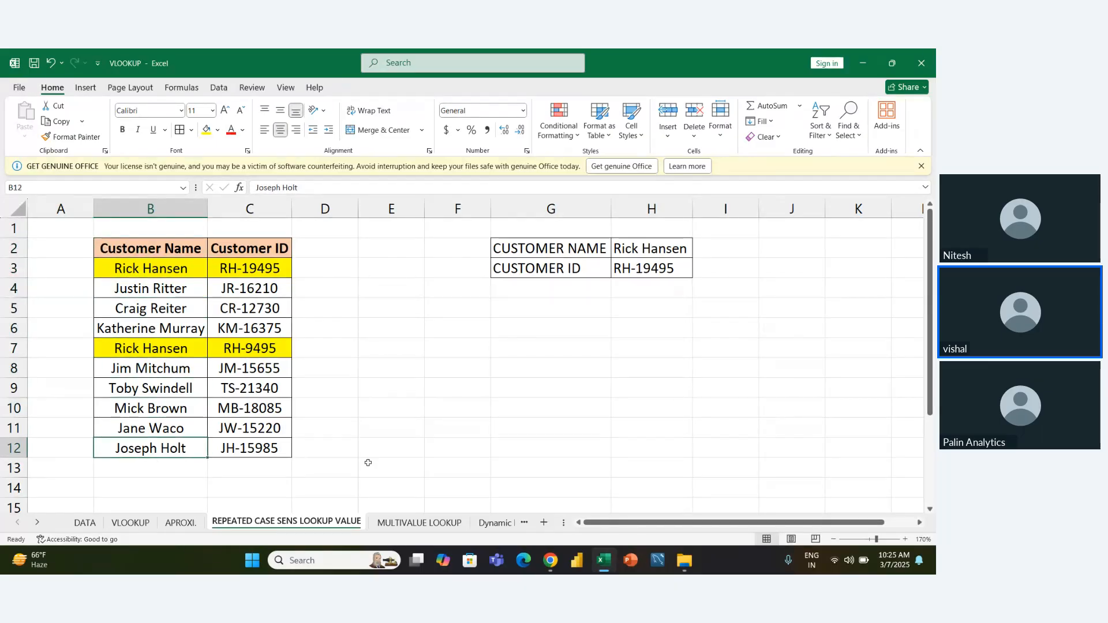
key("Up")
key("Up")
key("Up")
key("Up")
key("Up")
key("Up")
key("Up")
key("Up")
key("Up")
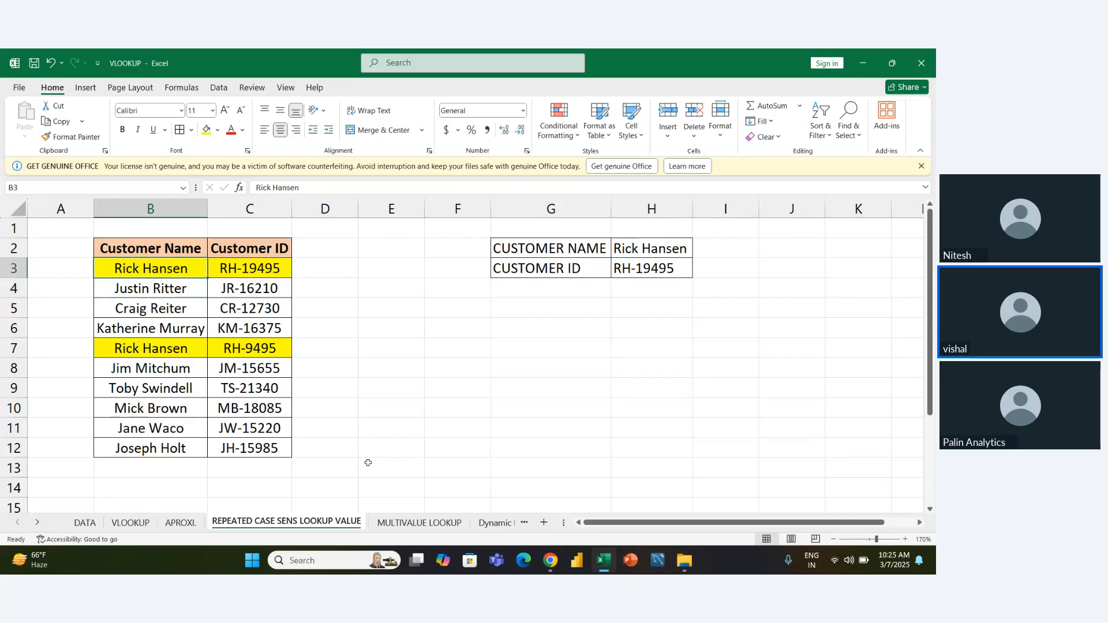
Change the lowercase s within the customer's surname in B7 back to a capital S.
key("Down")
key("Down")
key("Down")
key("Down")
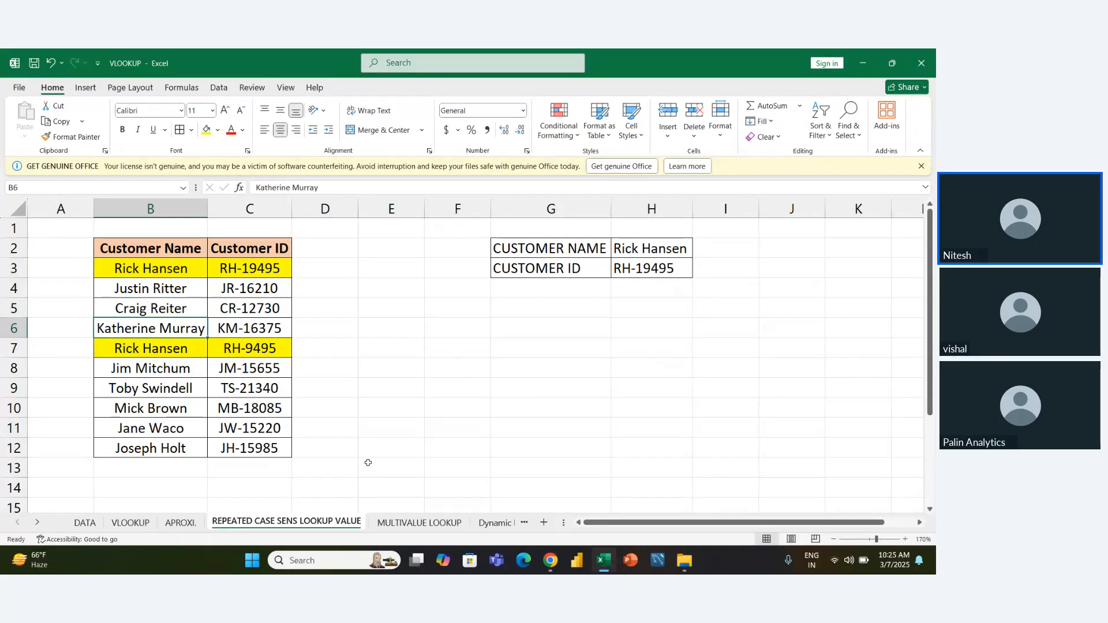
key("F2")
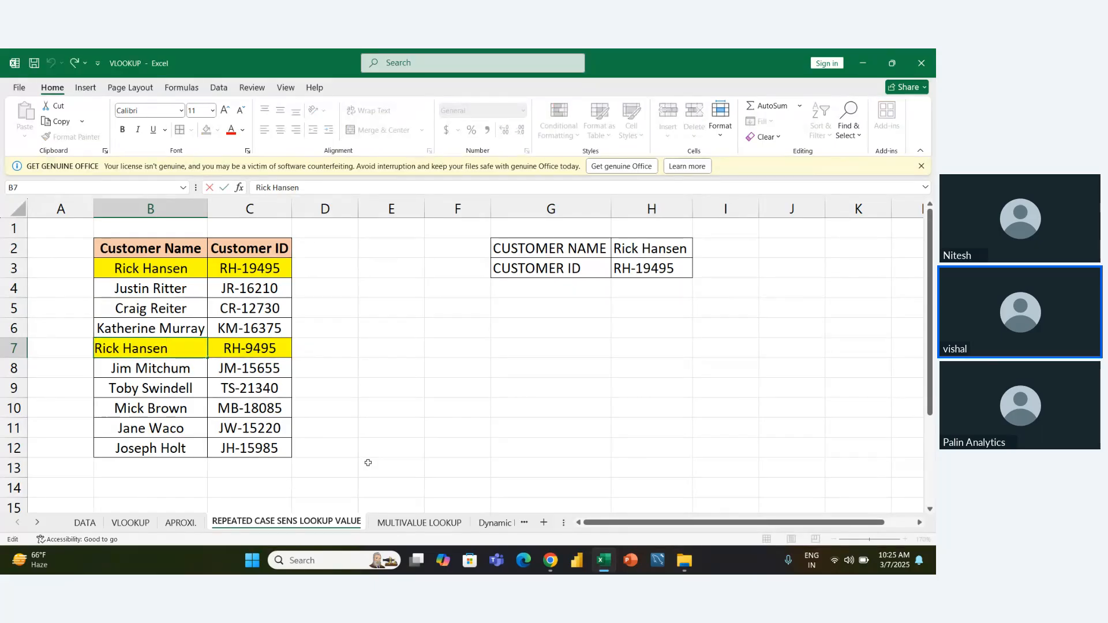
key("Left")
key("Left")
key("BackSpace")
type("S")
key("ctrl+Return")
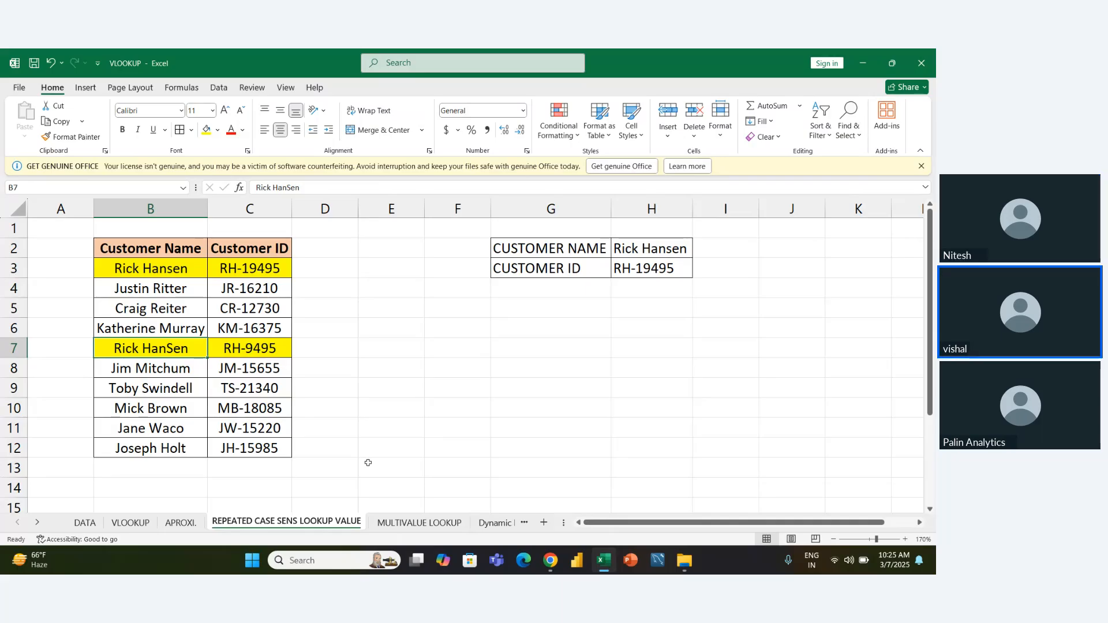
Set the lookup customer name in H2 to the B7 spelling with the capital S in the surname.
key("Right")
key("Right")
key("Right")
key("Right")
key("Right")
key("Right")
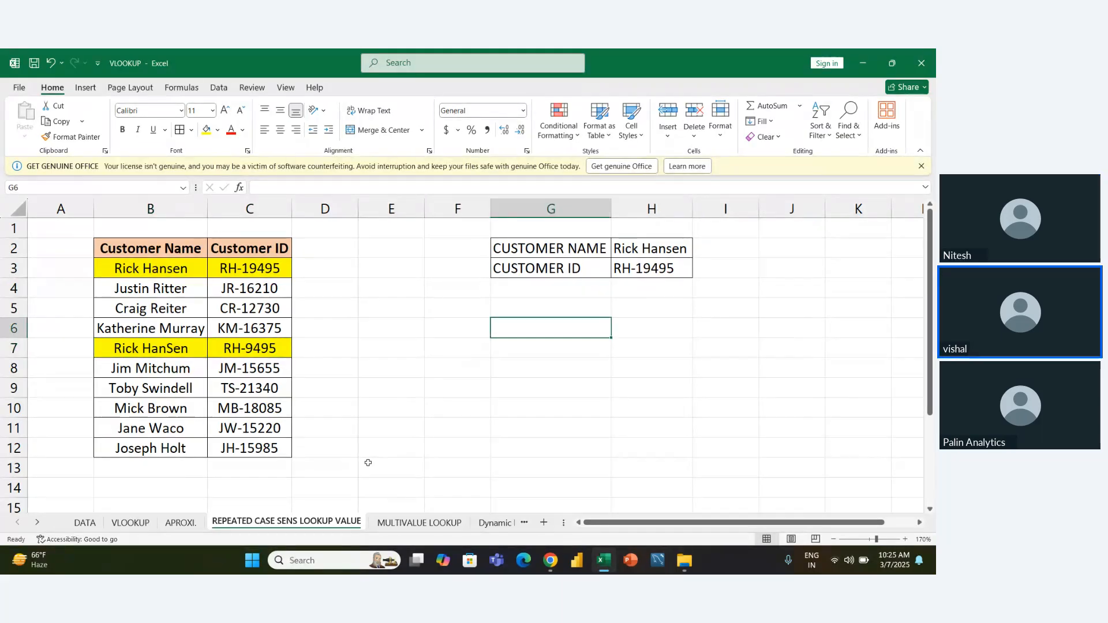
key("Up")
key("Up")
key("Up")
key("Up")
key("Up")
key("alt+Down")
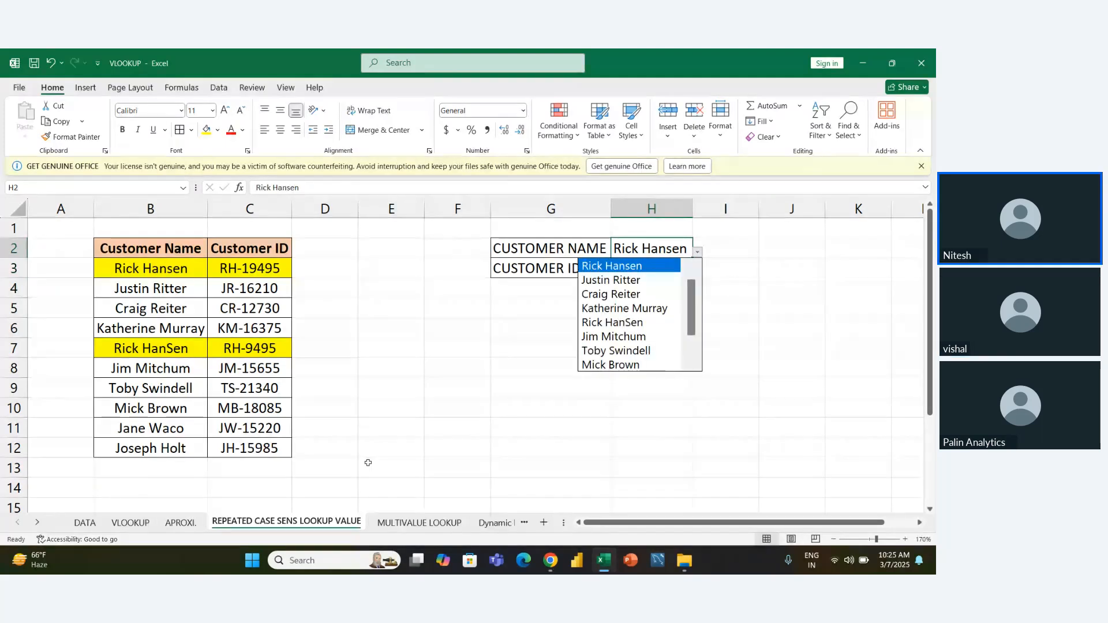
key("Down")
key("Down")
key("Down")
key("Down")
key("Down")
key("Down")
key("Up")
key("Up")
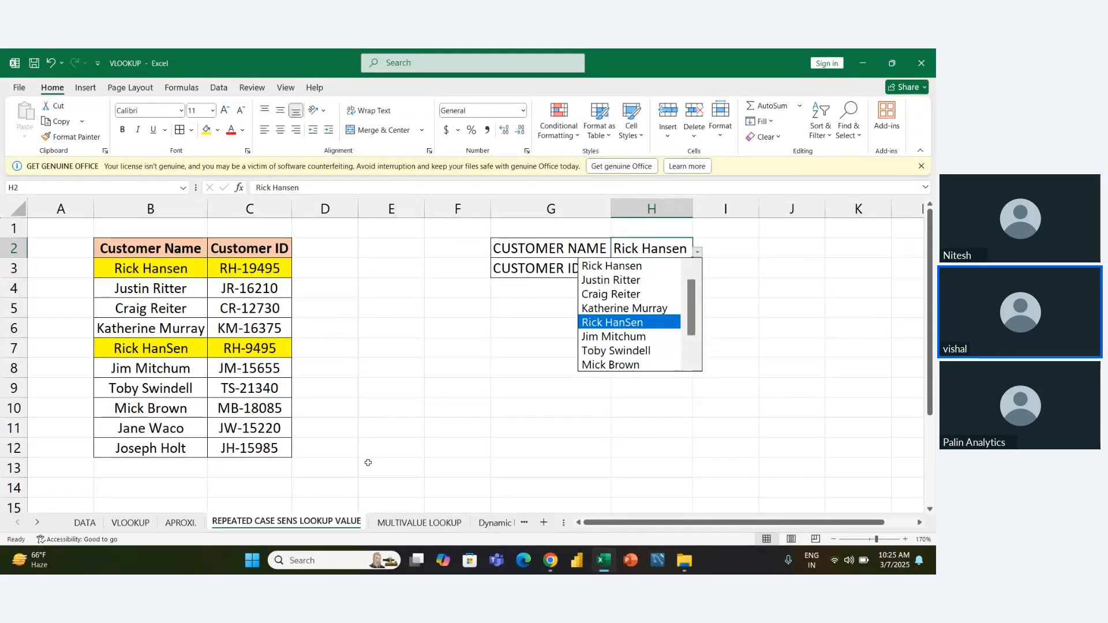
key("Up")
key("Up")
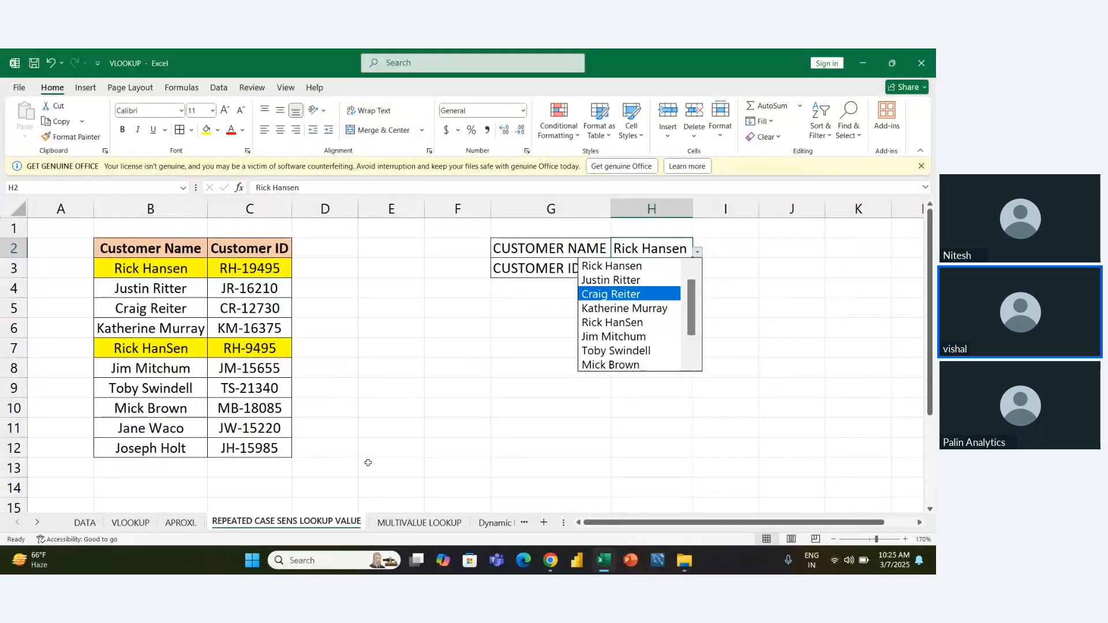
key("Down")
key("Down")
key("Return")
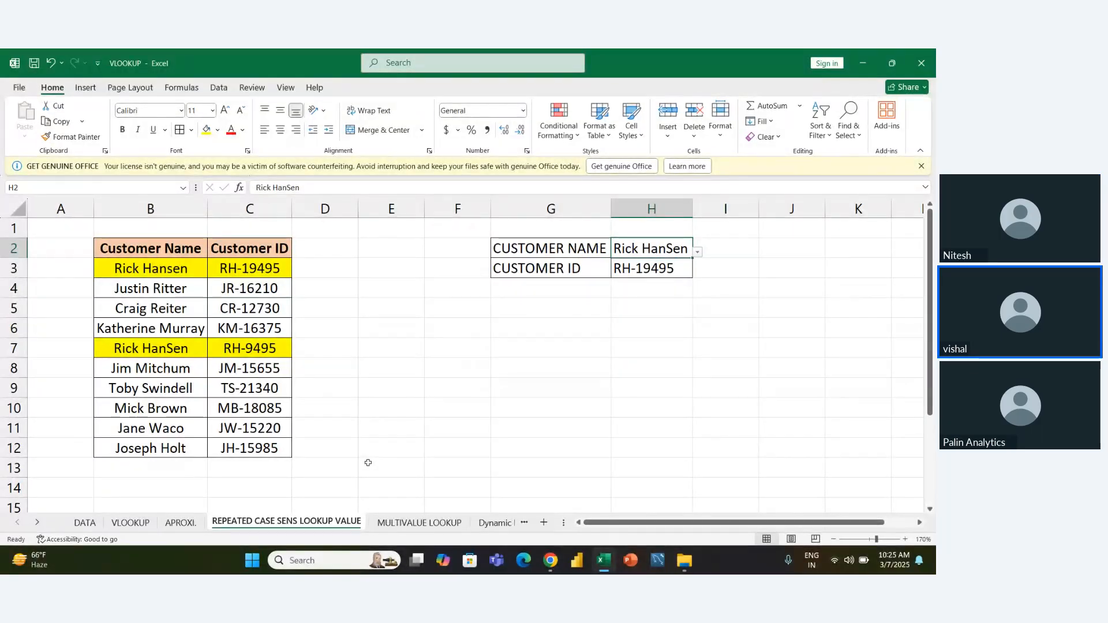
Check the VLOOKUP formula and customer ID in H3 against the lookup name in H2.
key("Down")
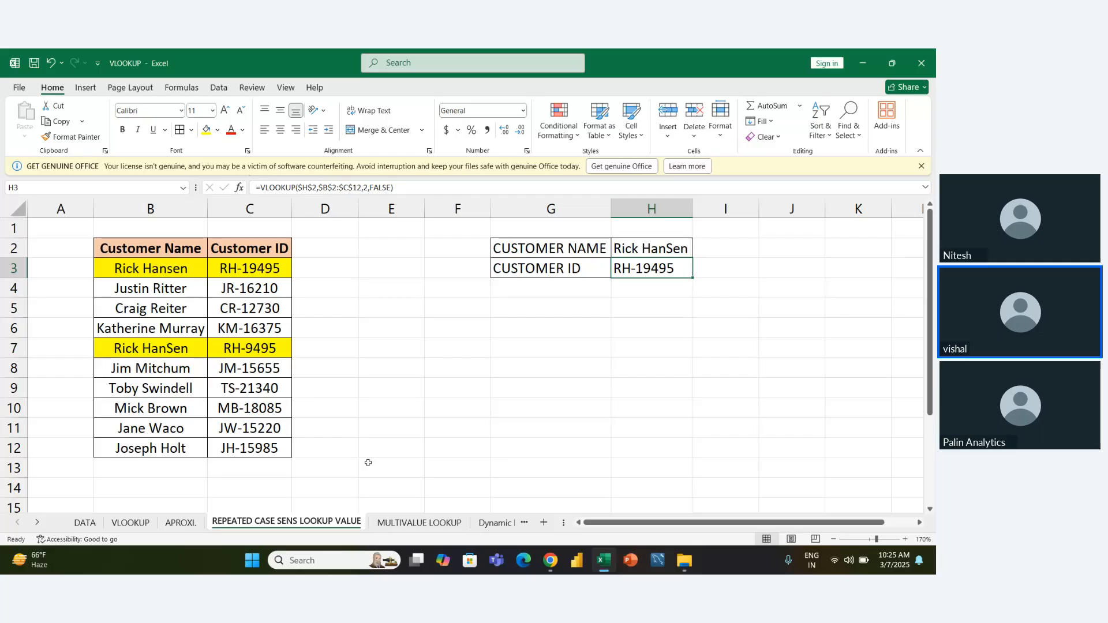
key("Up")
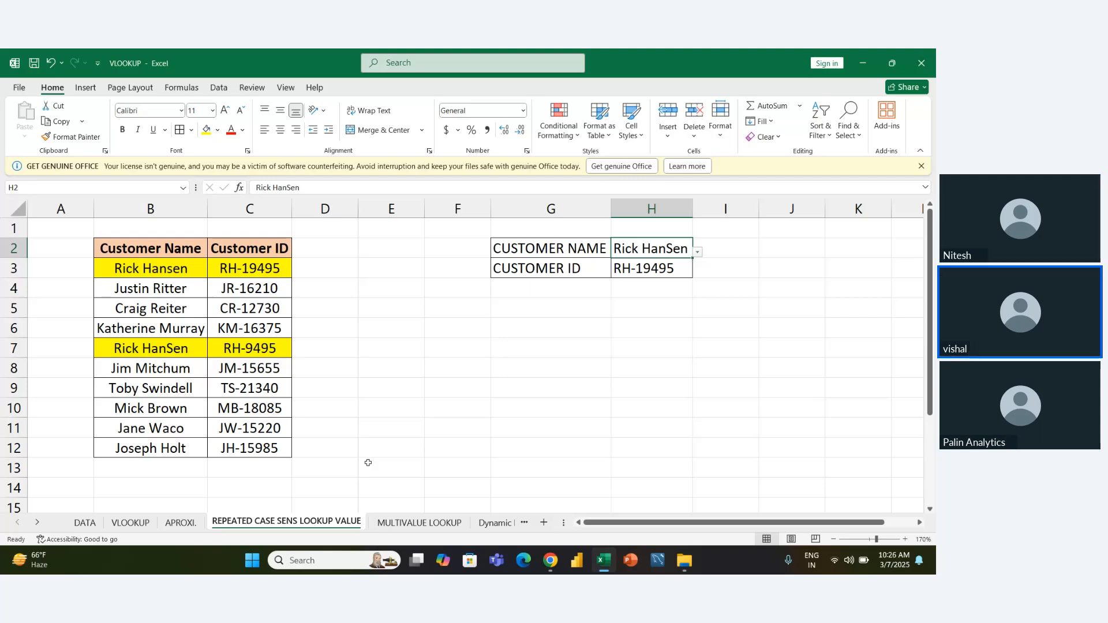
key("Down")
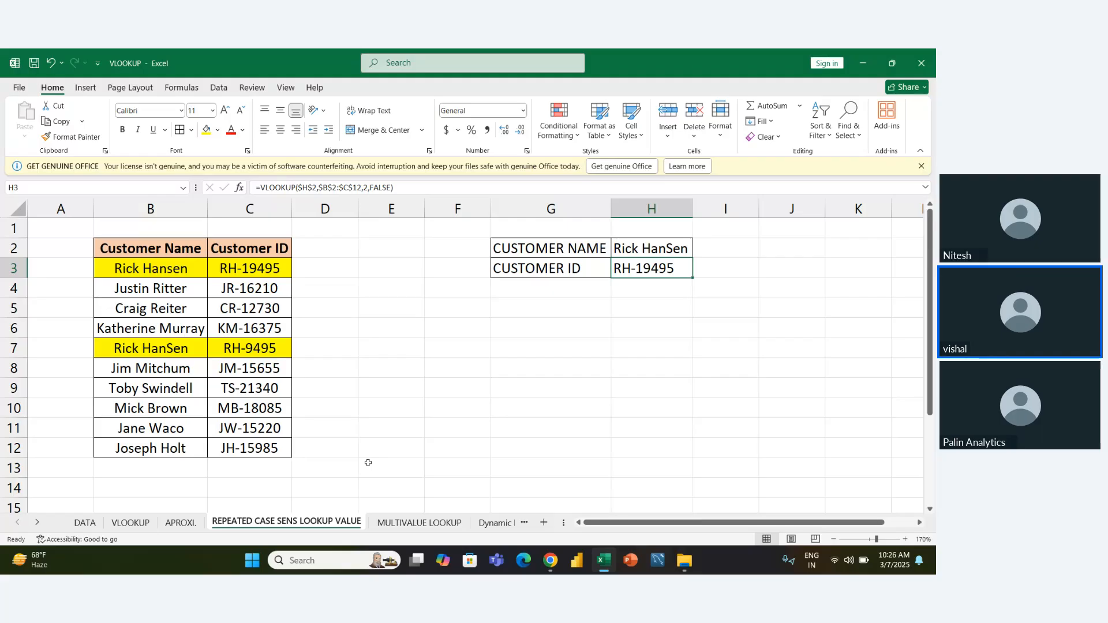
key("alt+Page_Down")
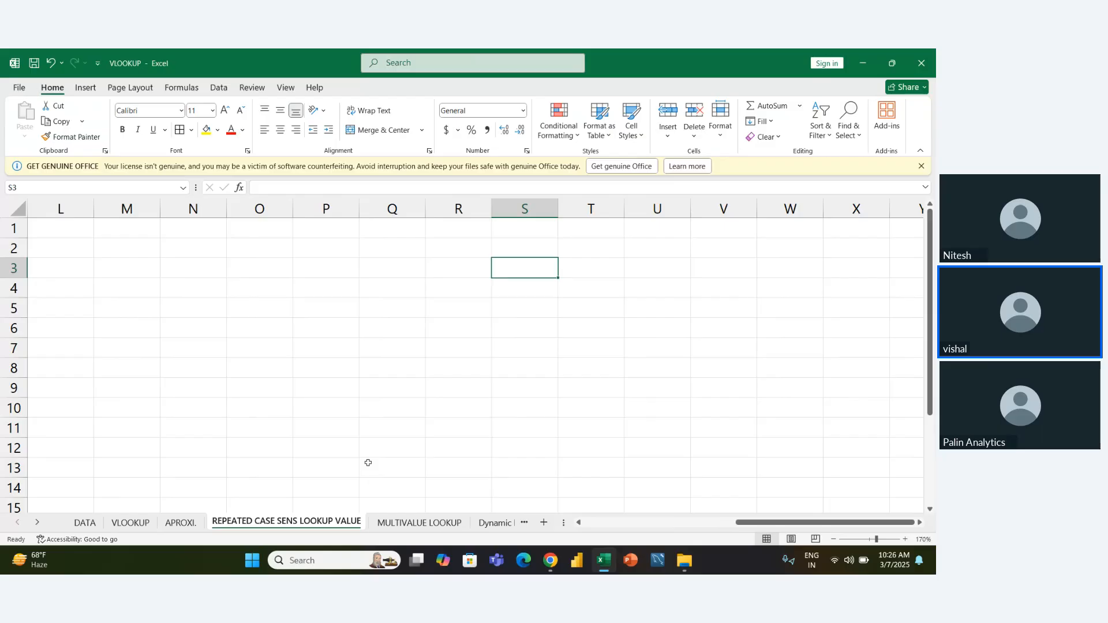
On the MULTIVALUE LOOKUP sheet, clear the Customer Name and Region results in H3:I8.
key("alt+Page_Up")
key("ctrl+Page_Down")
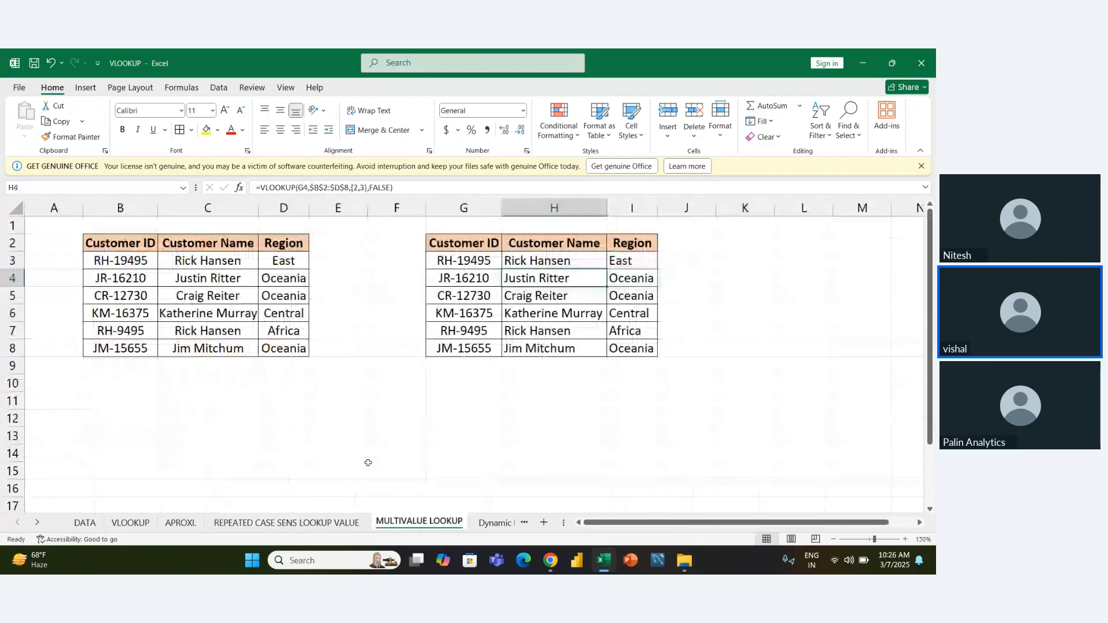
key("Left")
key("Up")
key("Up")
key("Right")
key("Right")
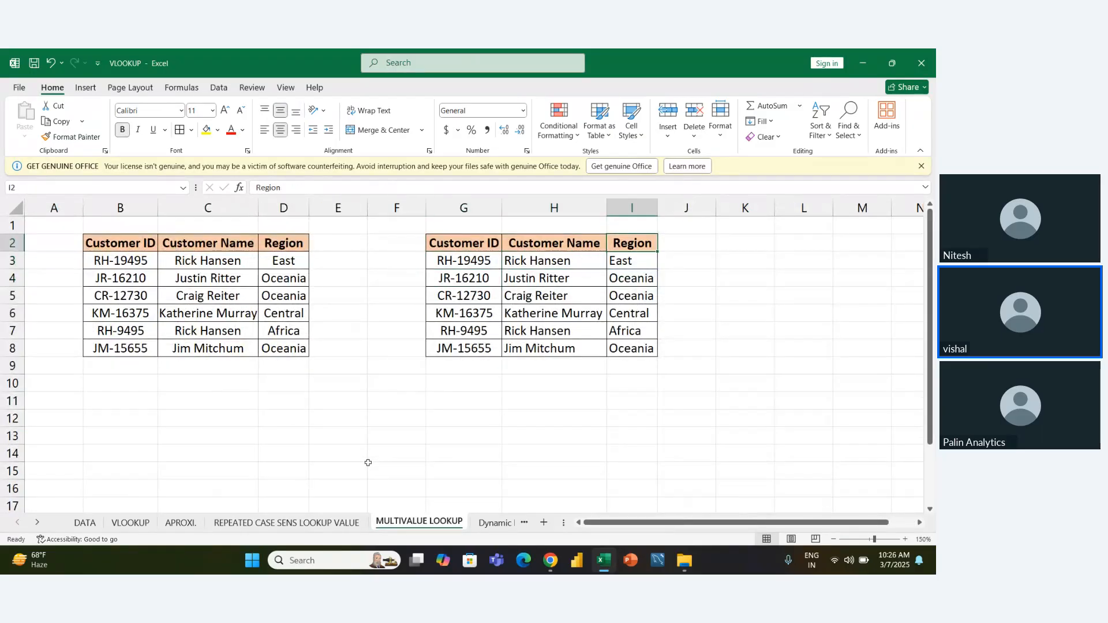
key("Left")
key("Down")
key("shift+Down")
key("shift+Right")
key("shift+Down")
key("shift+Down")
key("shift+Down")
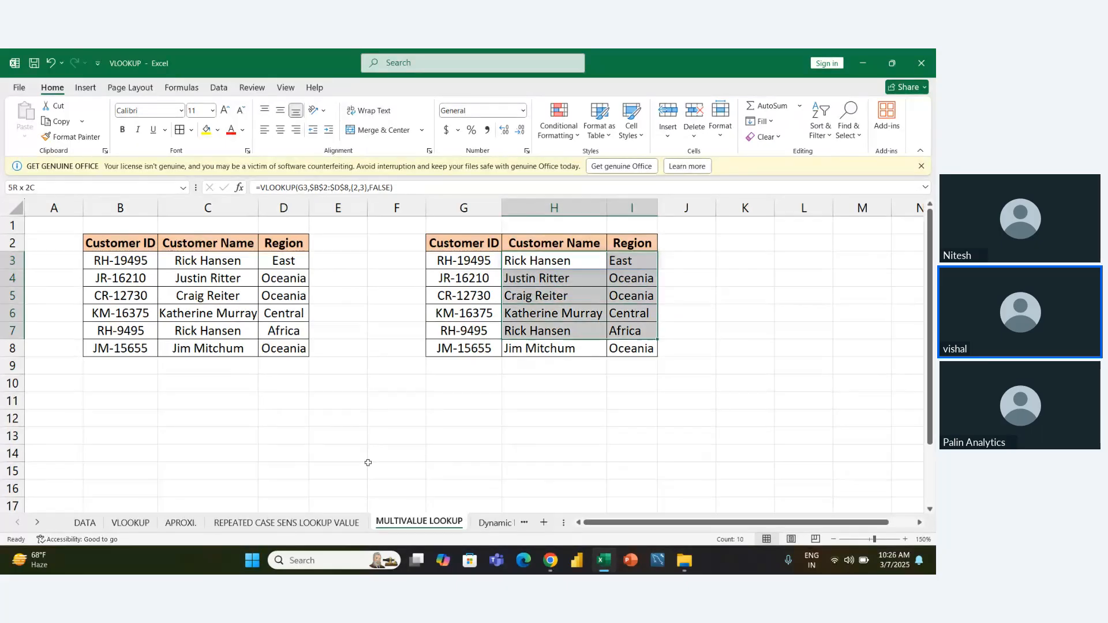
key("shift+Down")
key("Delete")
Review the empty Customer Name and Region cells beside the customer ID in row 3.
key("Left")
key("Left")
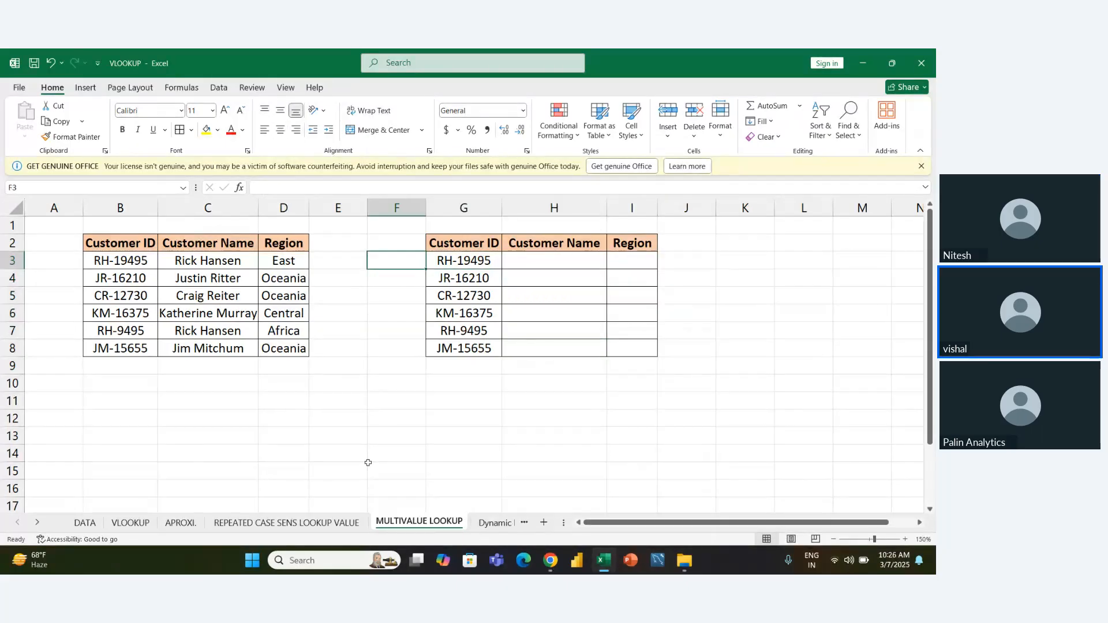
key("Right")
key("Right")
key("shift+Right")
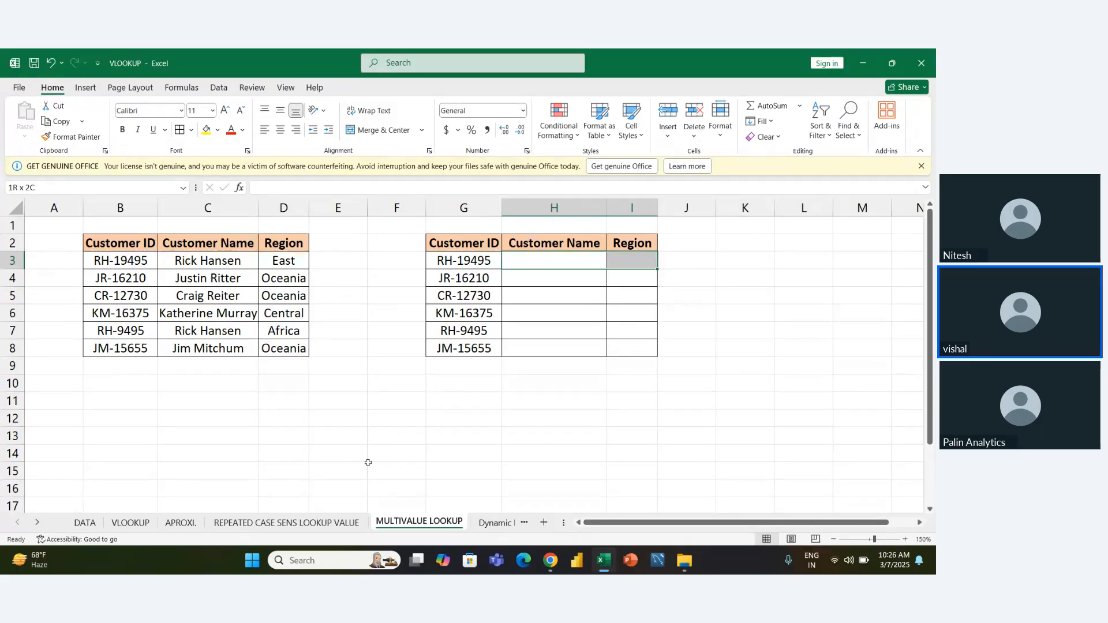
key("Left")
key("Right")
key("Right")
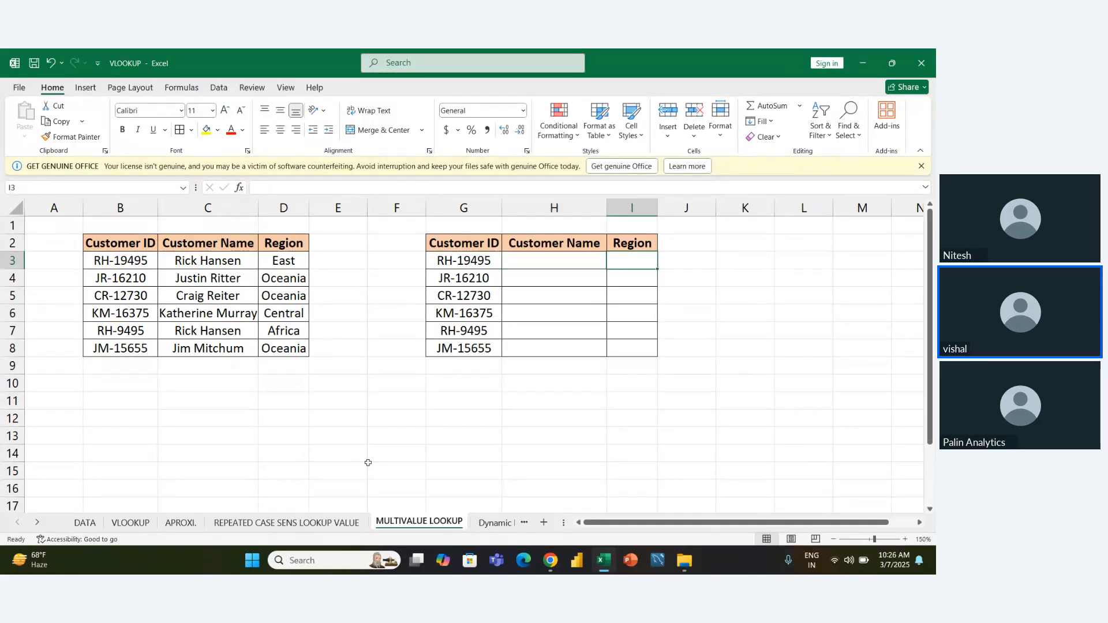
key("Left")
key("Left")
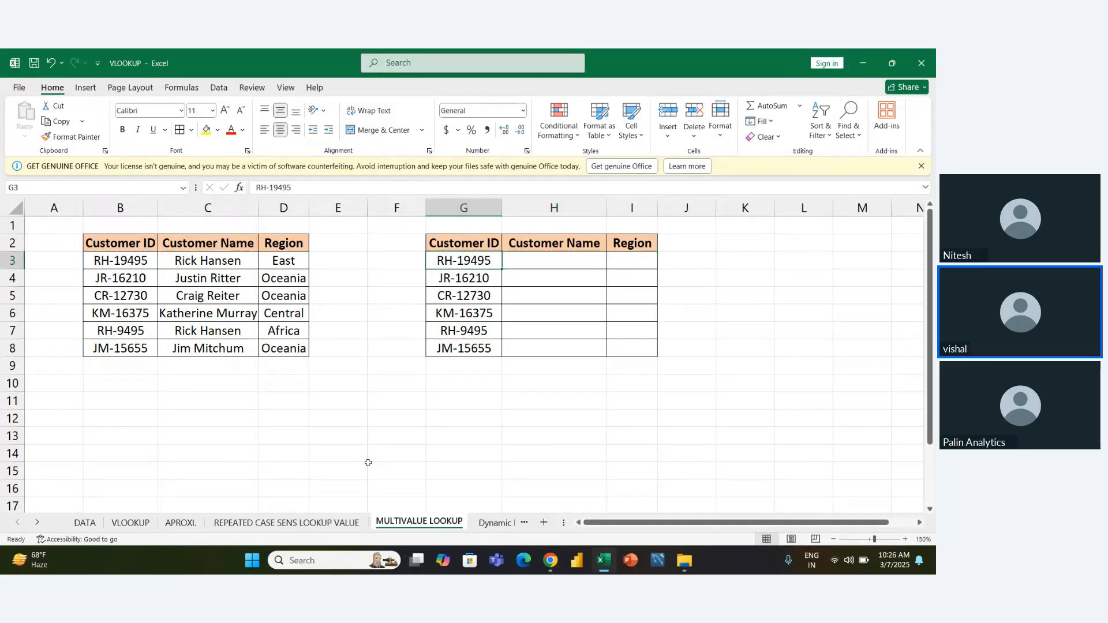
key("Right")
Examine the Customer Name and Region values in C3:D8 of the source table.
key("Left")
key("Left")
key("Left")
key("Left")
key("Left")
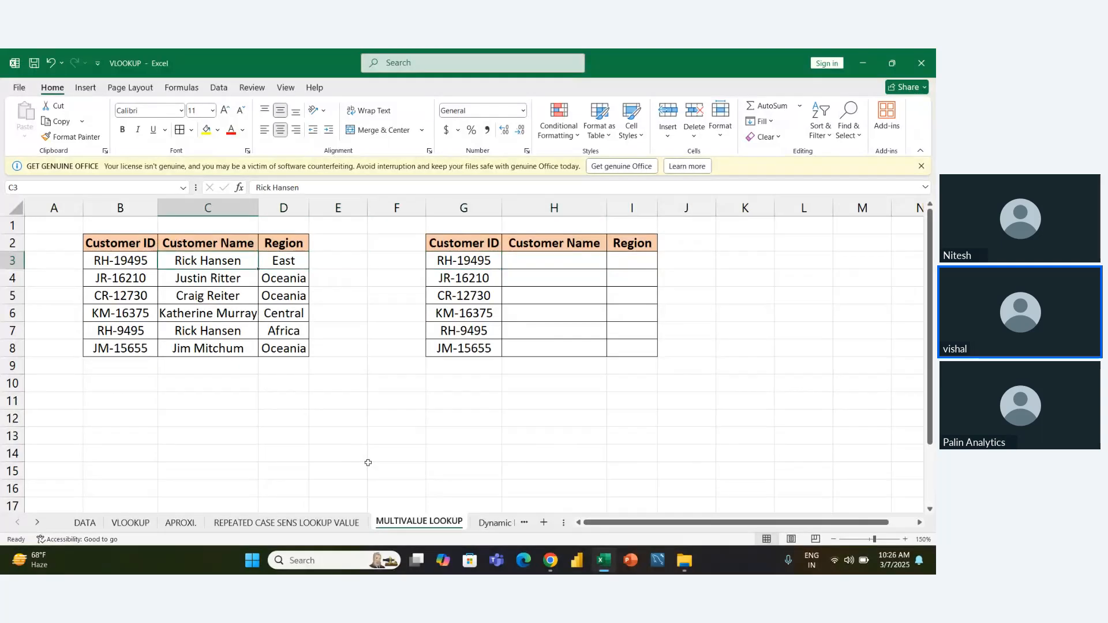
key("shift+Down")
key("shift+Down")
key("shift+Down")
key("shift+Down")
key("shift+Down")
key("shift+Right")
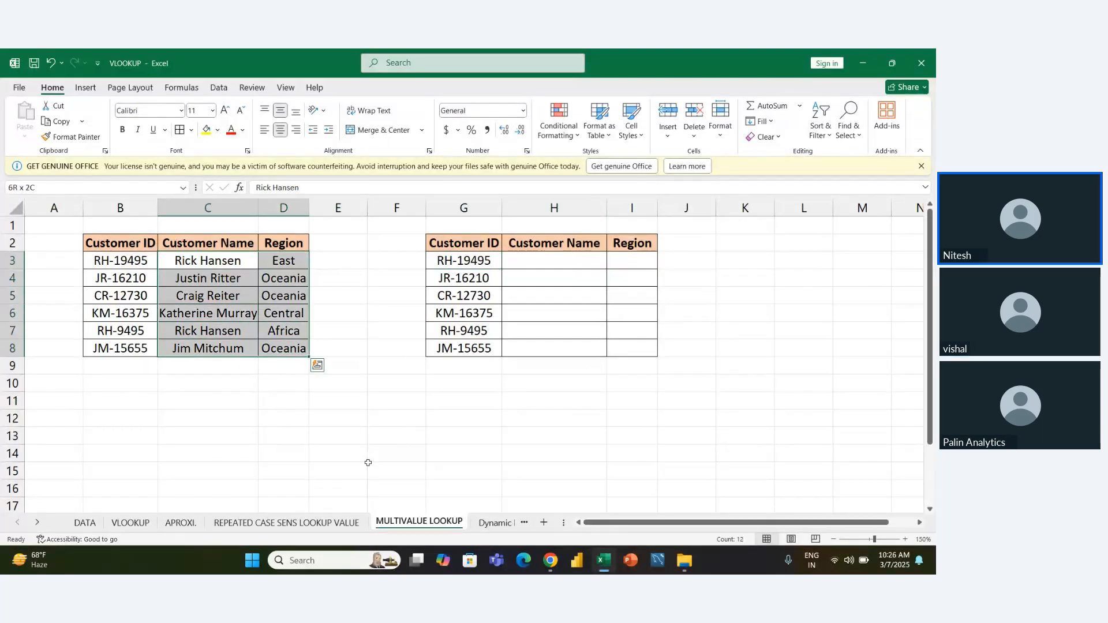
Review the empty output range H3:I8 beside the customer IDs in column G.
key("Right")
key("Right")
key("Right")
key("Right")
key("Right")
key("shift+Down")
key("shift+Down")
key("shift+Down")
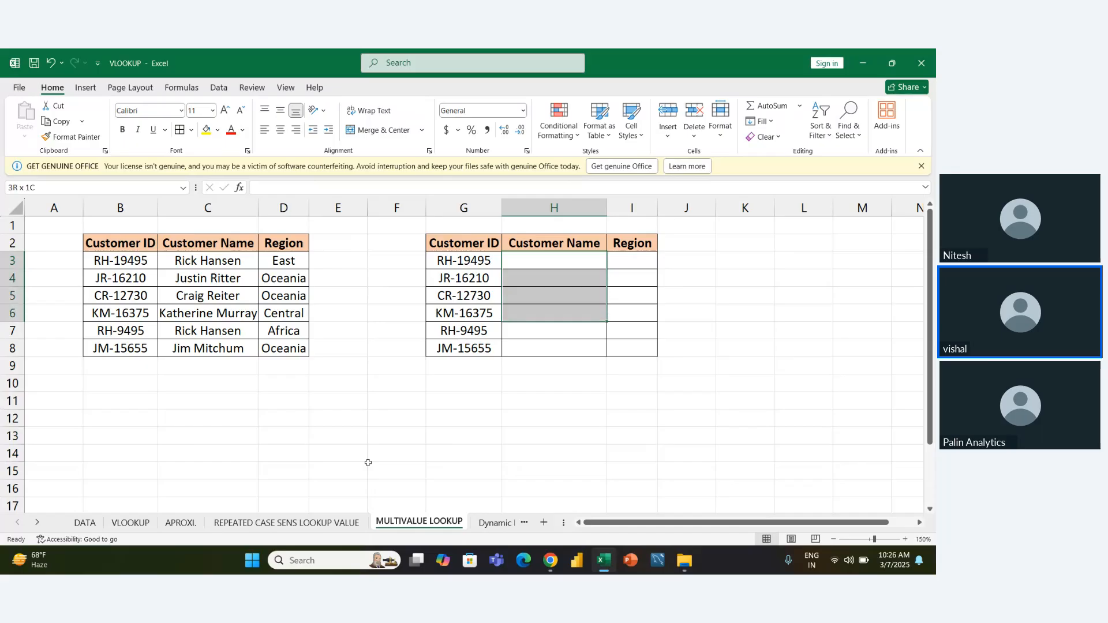
key("shift+Down")
key("shift+Right")
key("shift+Down")
key("Left")
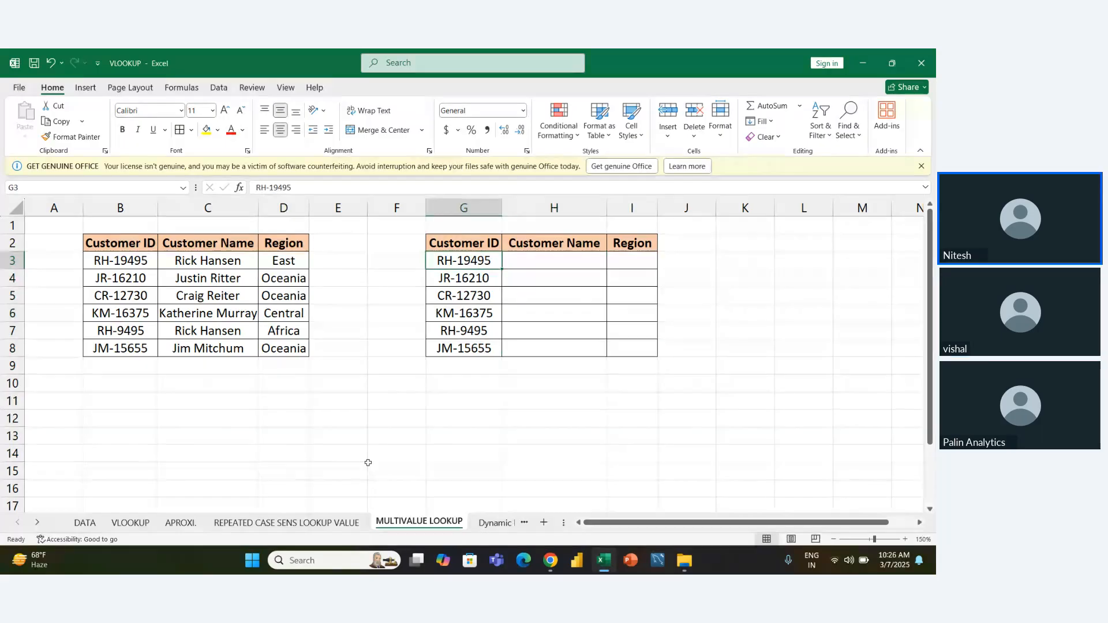
Start a VLOOKUP formula in H3 with G3 as the lookup value and $B$3:$D$8 as the absolute table array.
key("Right")
type("=VLOOKUP(")
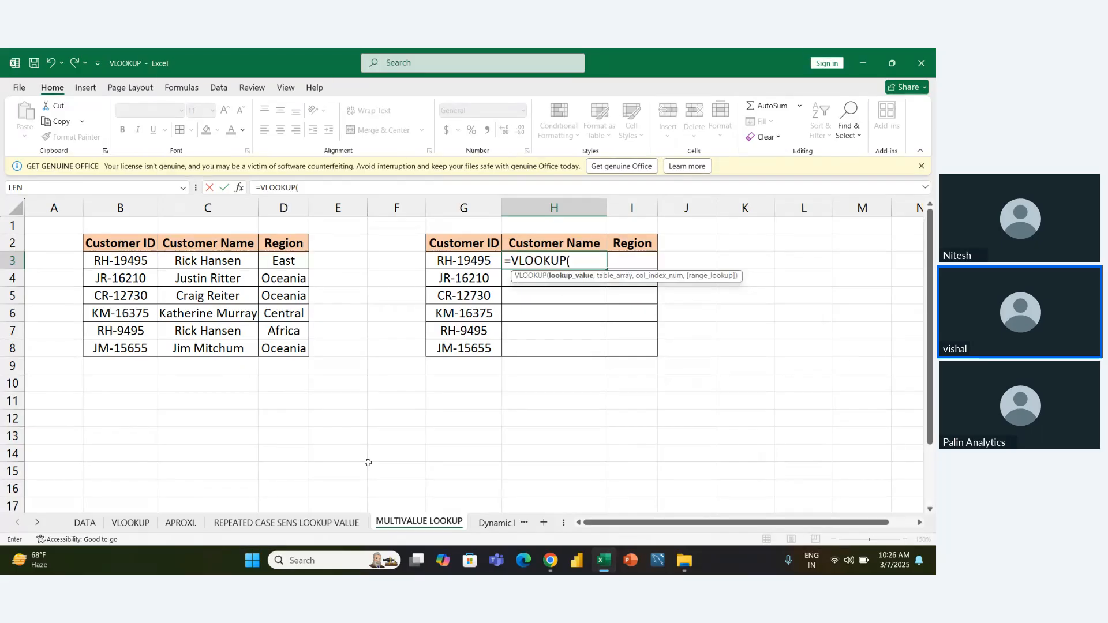
key("Left")
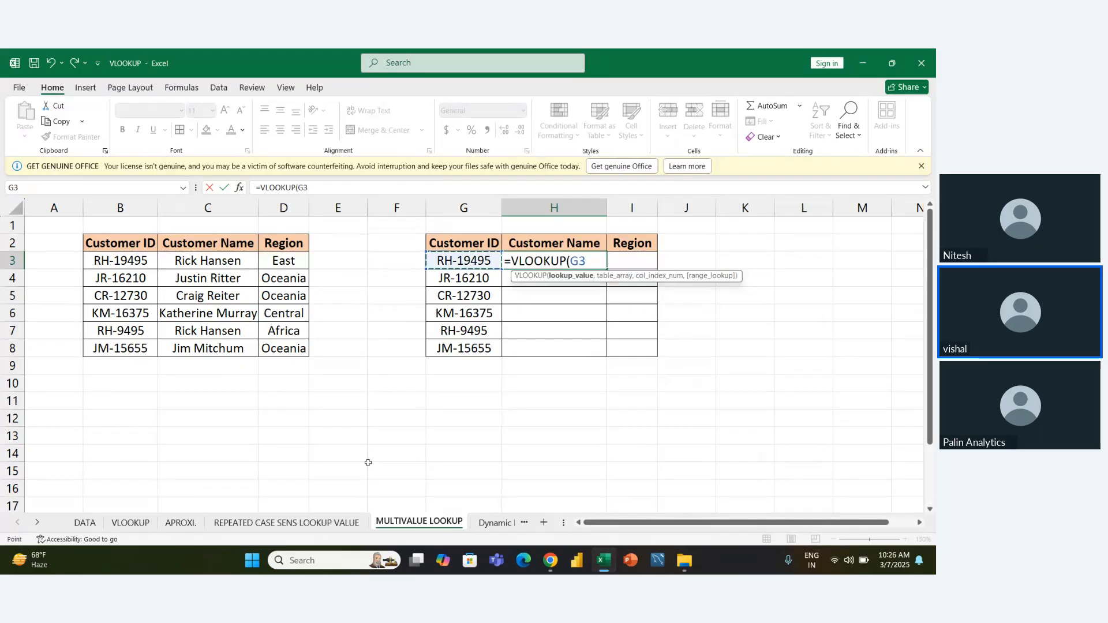
type(",")
key("Left")
key("Left")
key("Left")
key("Left")
key("Left")
key("Left")
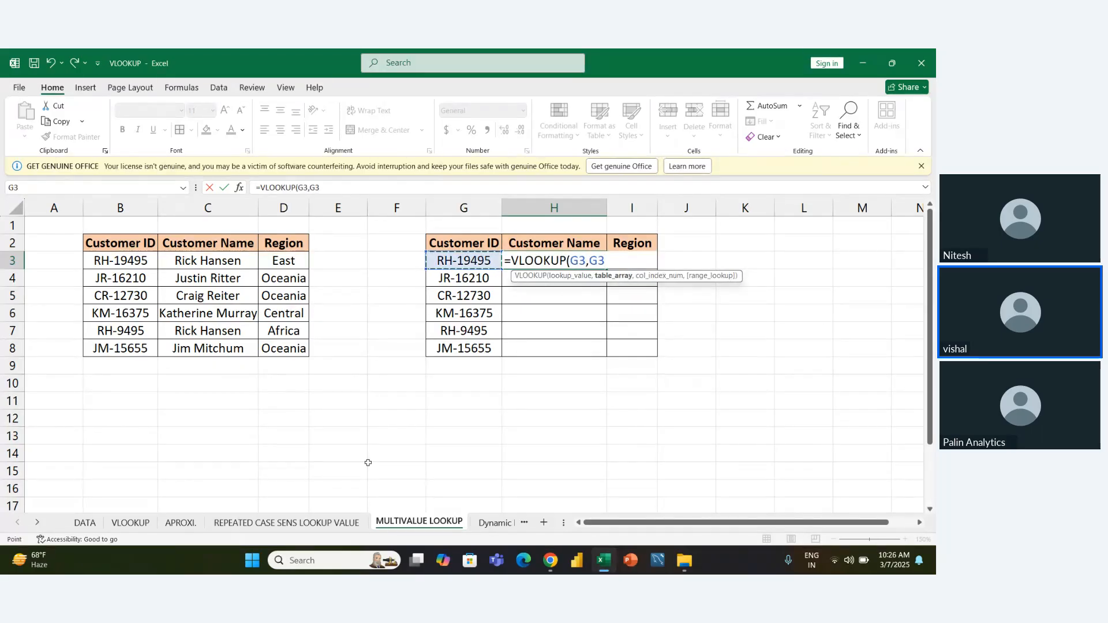
left_click_drag(121, 260, 306, 353)
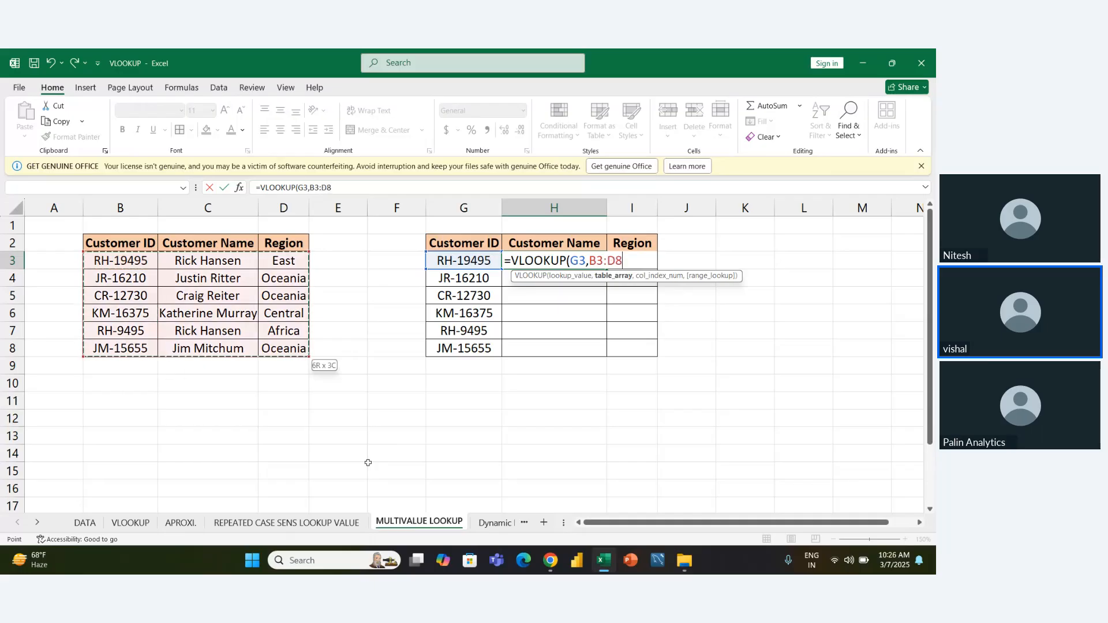
key("F4")
type(",")
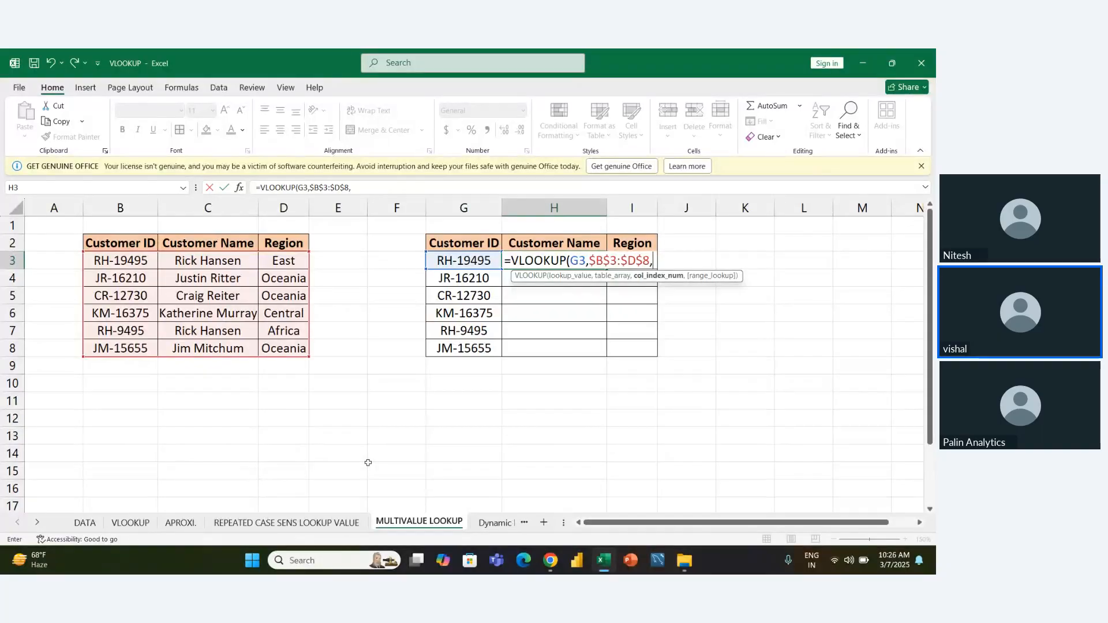
Complete the H3 formula with the column index array {2,3} and FALSE for an exact match.
type("{")
type("2,3")
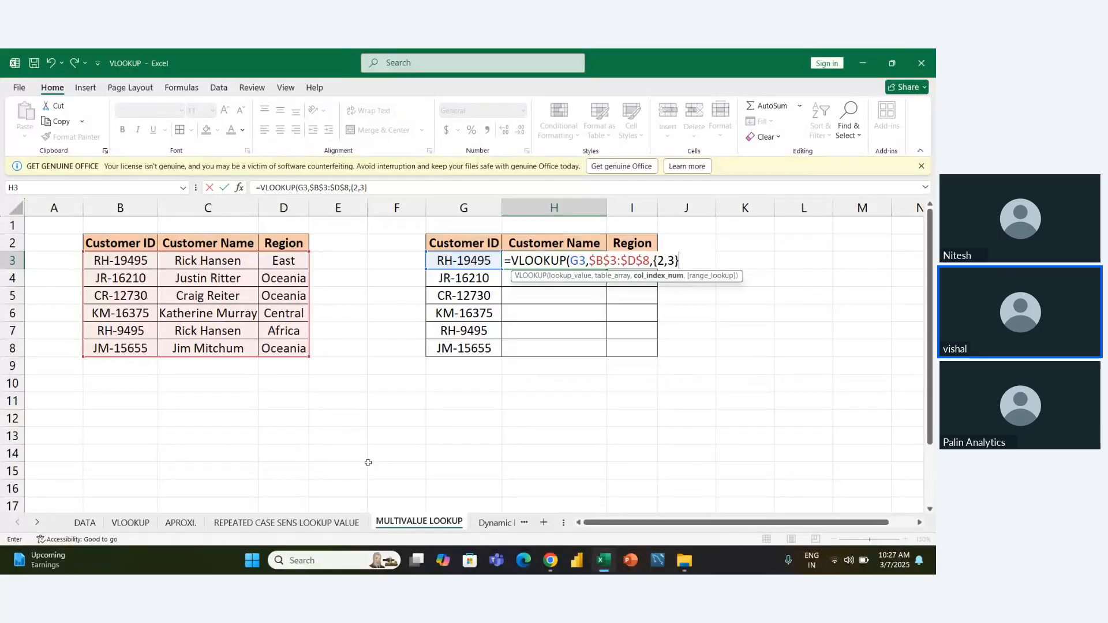
type(",")
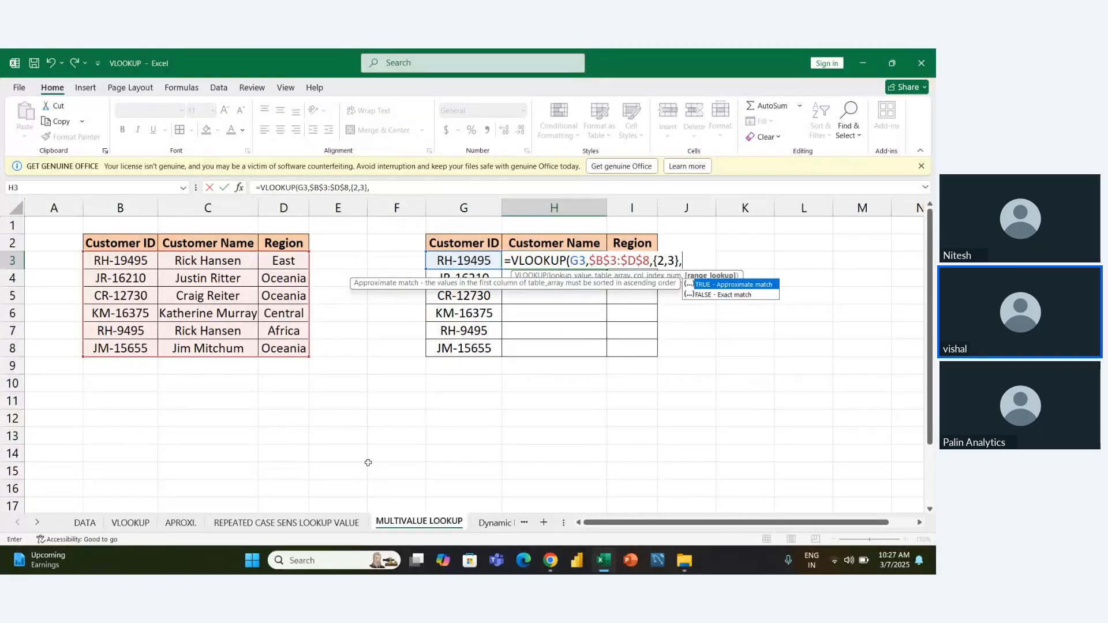
key("Down")
key("Tab")
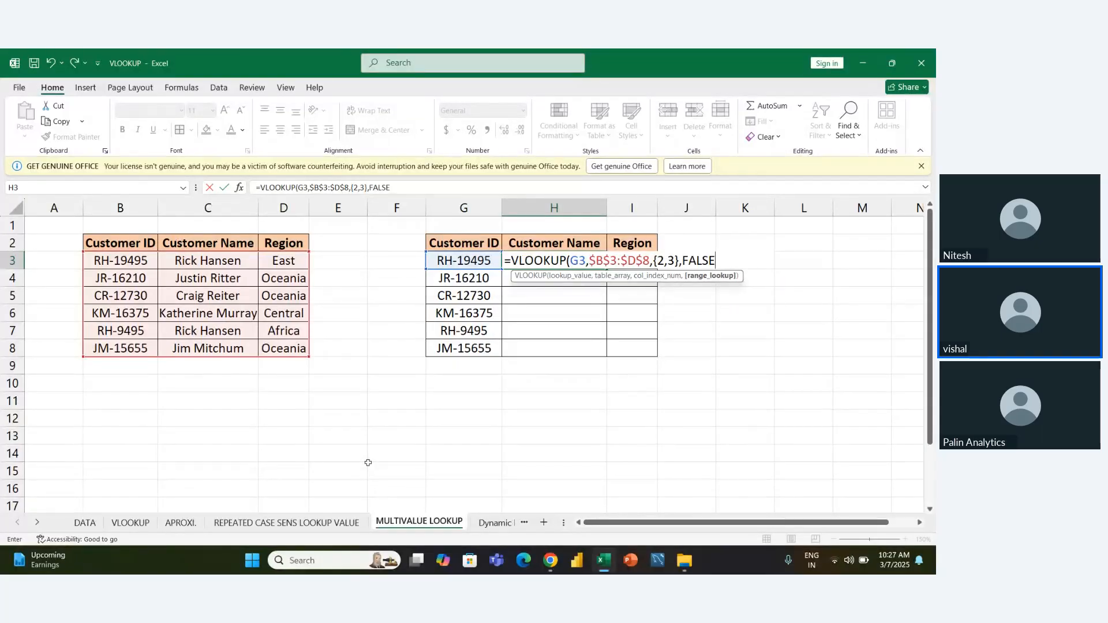
key("ctrl+Return")
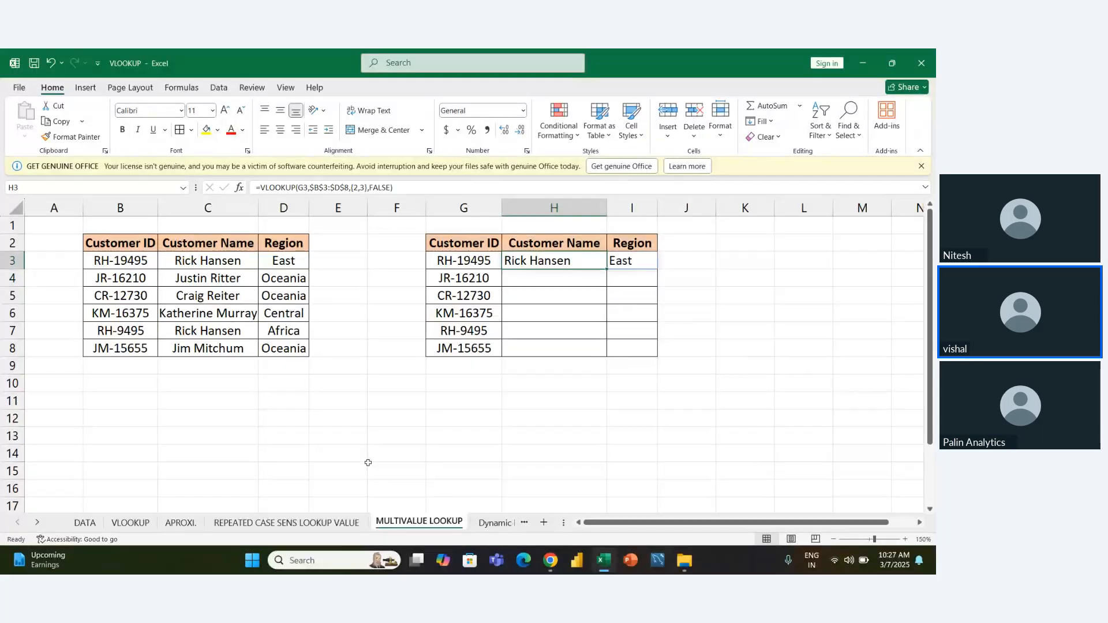
Try filling the H3 lookup down across the range H3:I8, and undo the fill.
key("shift+Right")
key("shift+Down")
key("shift+Down")
key("shift+Down")
key("shift+Down")
key("shift+Down")
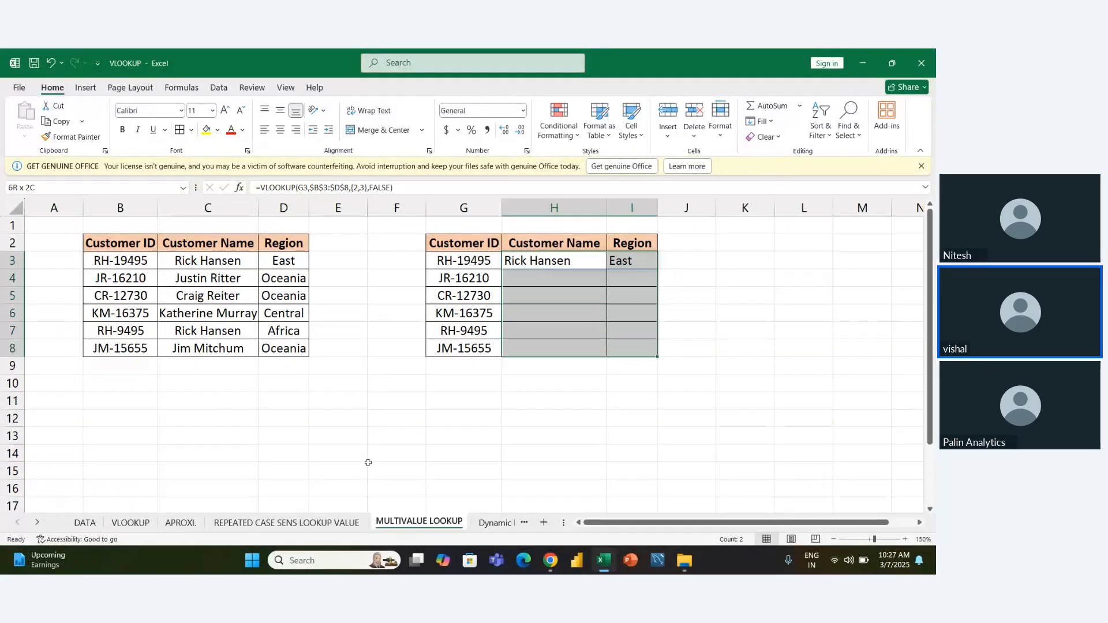
key("ctrl+d")
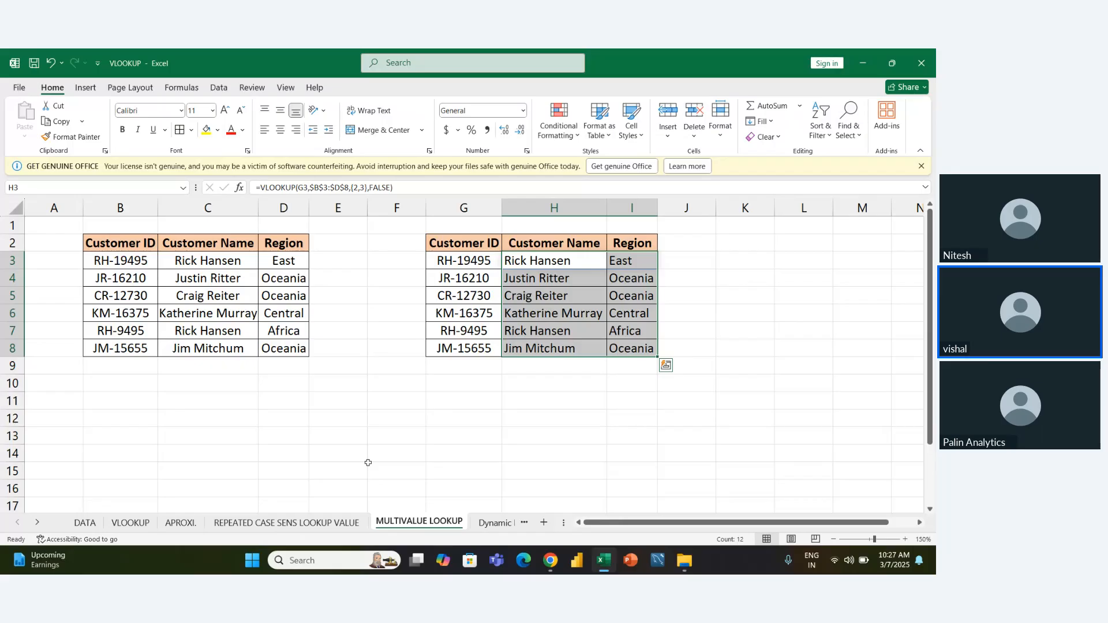
key("ctrl+z")
key("ctrl+q")
key("Left")
key("Left")
key("Escape")
key("Left")
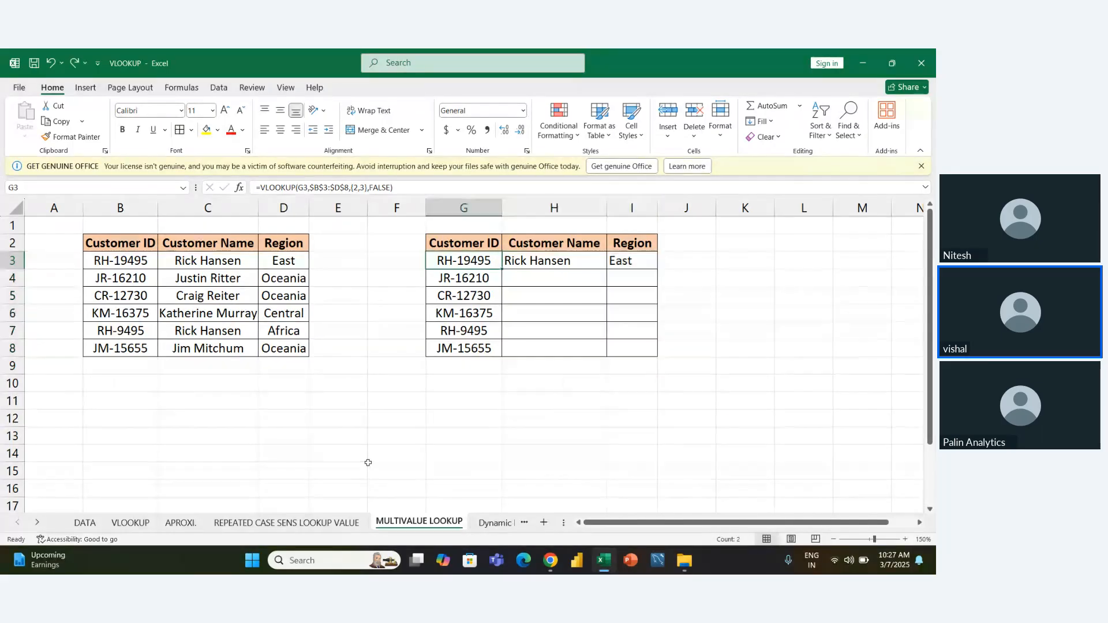
Try extending only the H3 formula down column H to H8, and undo it.
key("Right")
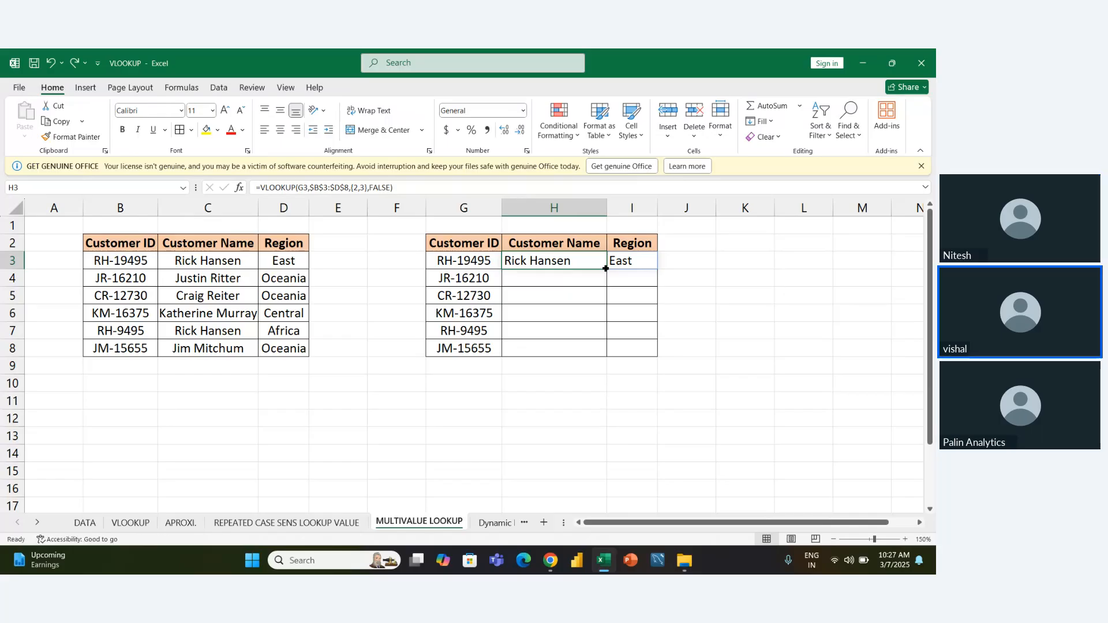
left_click_drag(605, 268, 603, 349)
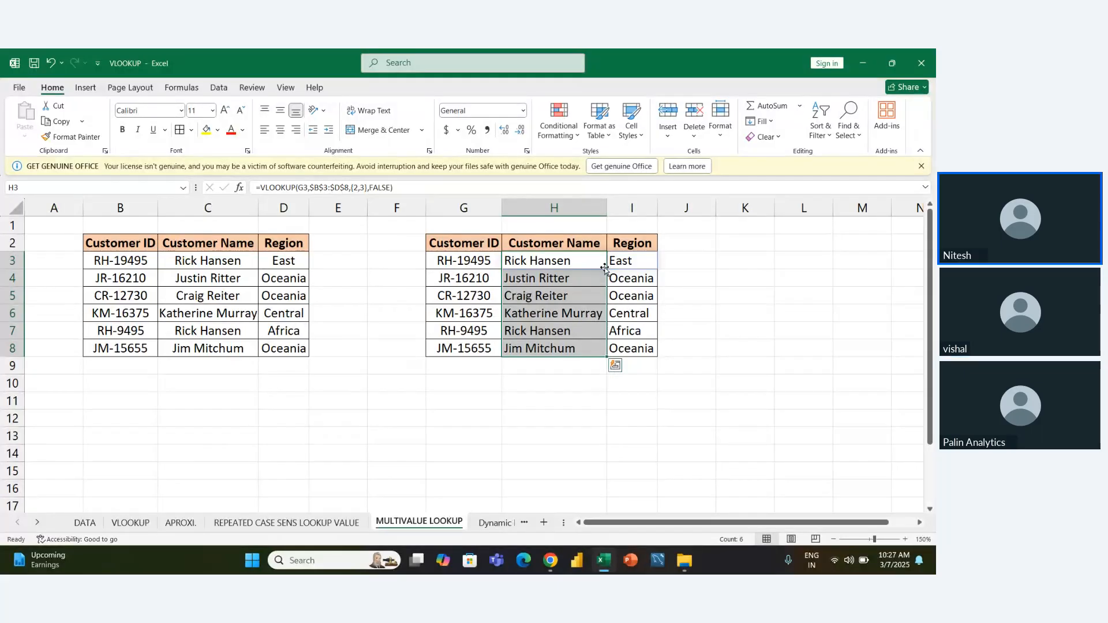
left_click(604, 269)
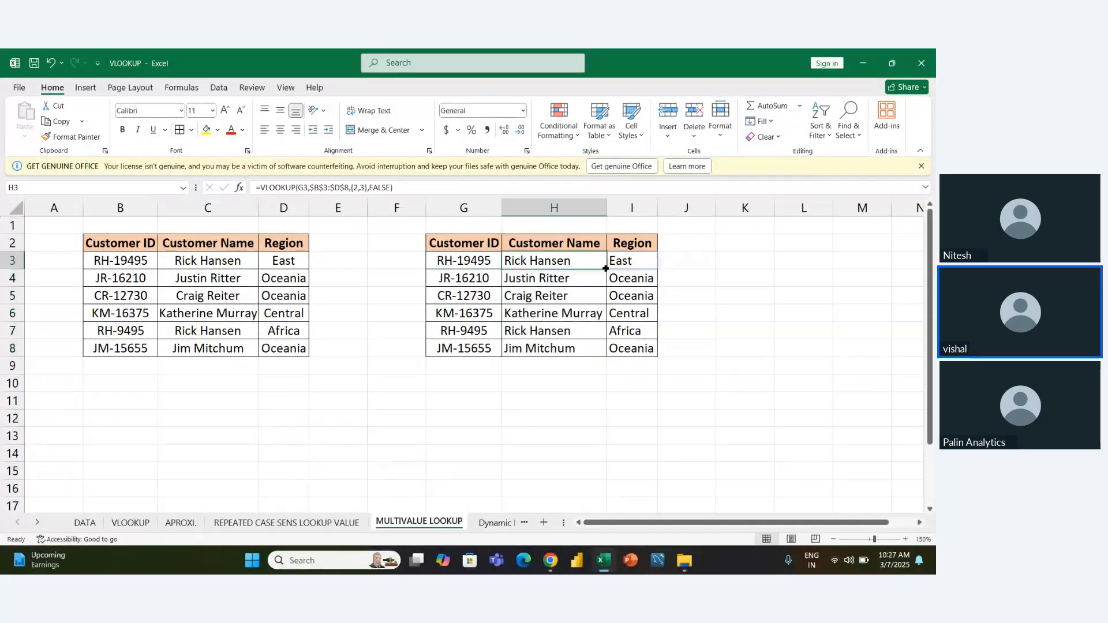
key("ctrl+z")
key("ctrl+z")
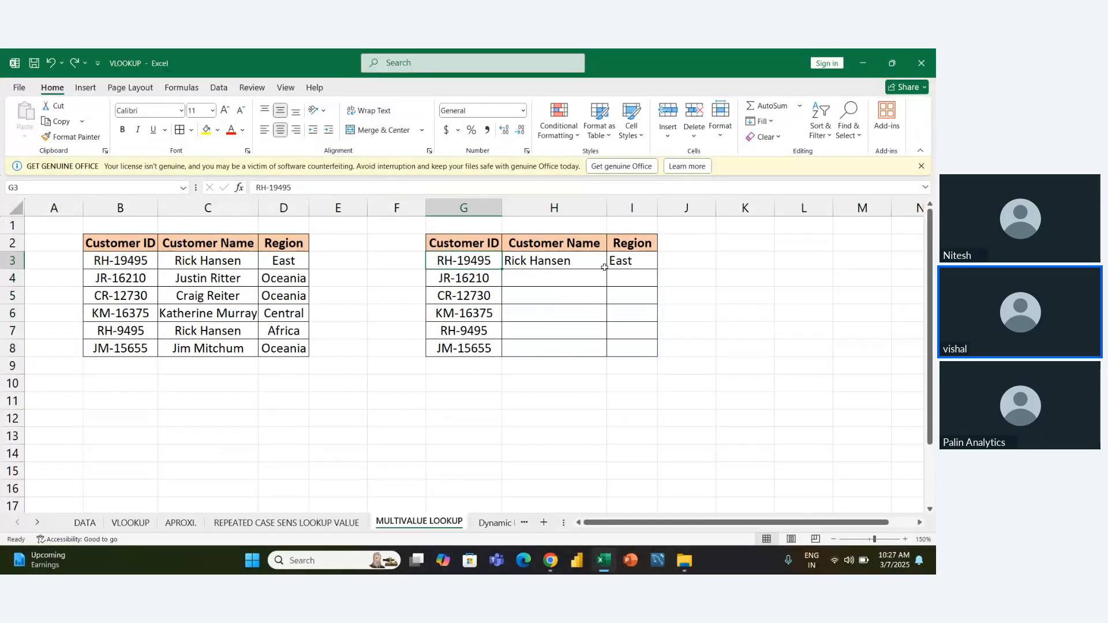
Fill the multi-value VLOOKUP from row 3 down through H3:I8 for all remaining customer IDs.
key("Right")
key("shift+Right")
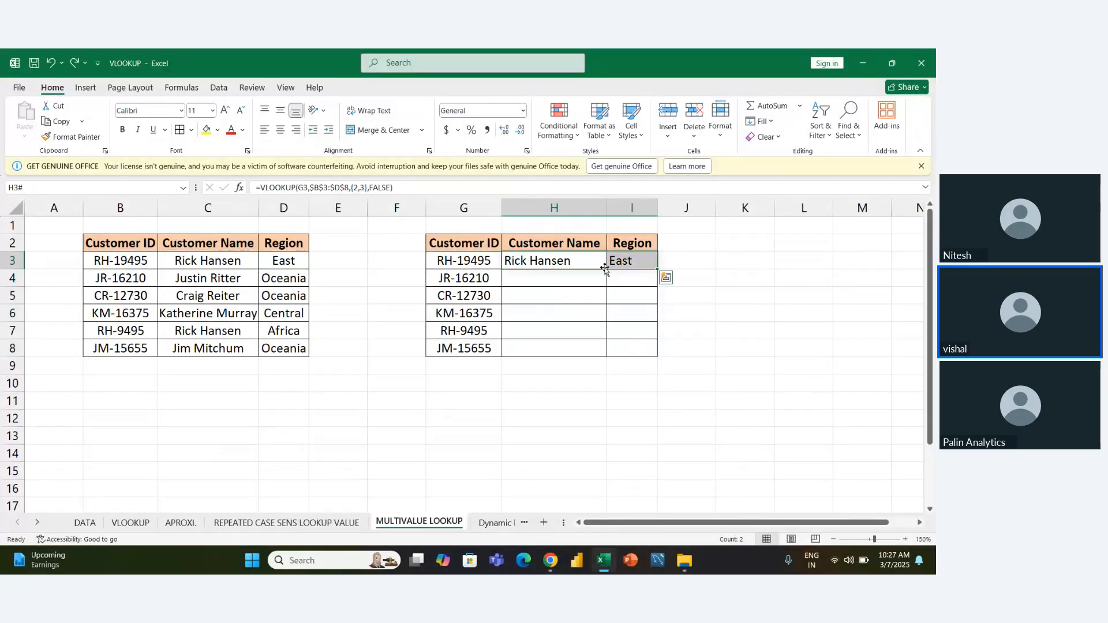
key("shift+Down")
key("shift+Down")
key("shift+Down")
key("shift+Down")
key("shift+Down")
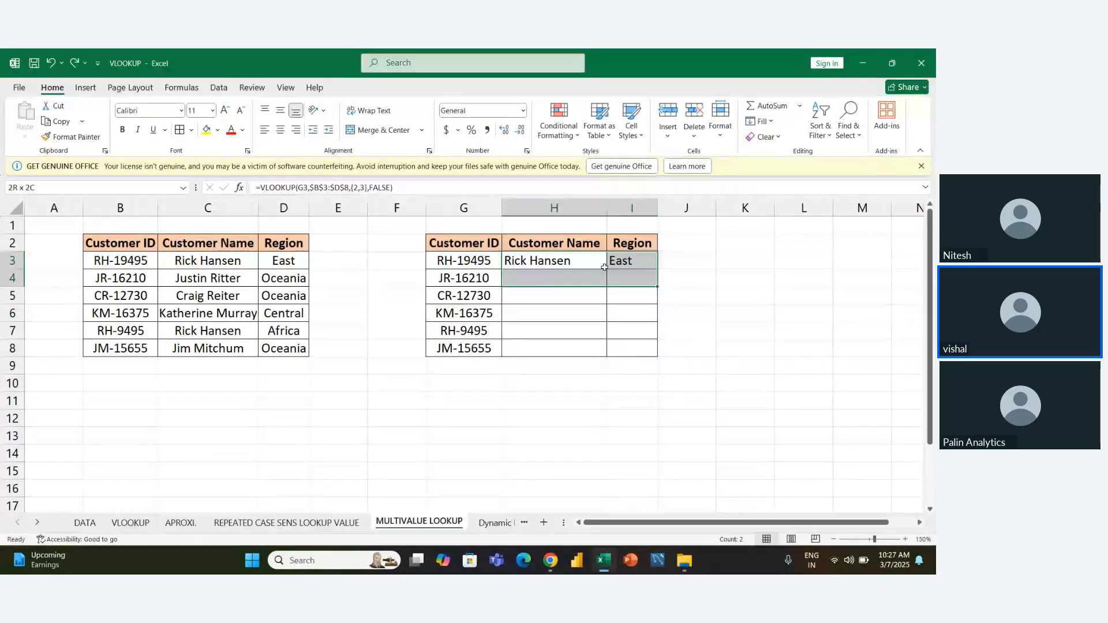
key("ctrl+d")
key("ctrl+q")
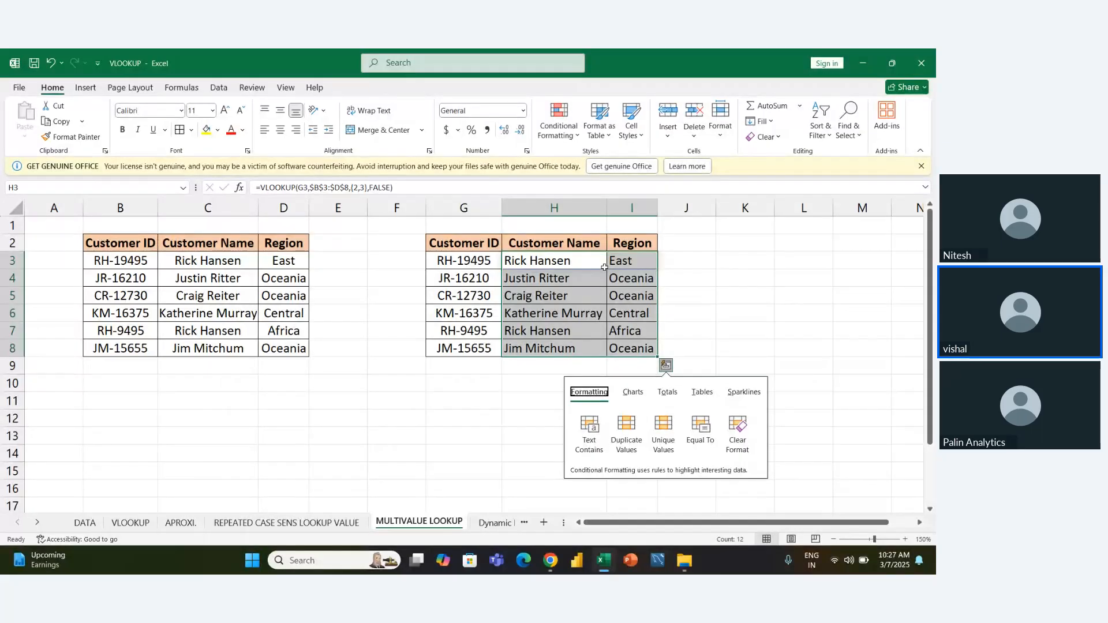
key("Escape")
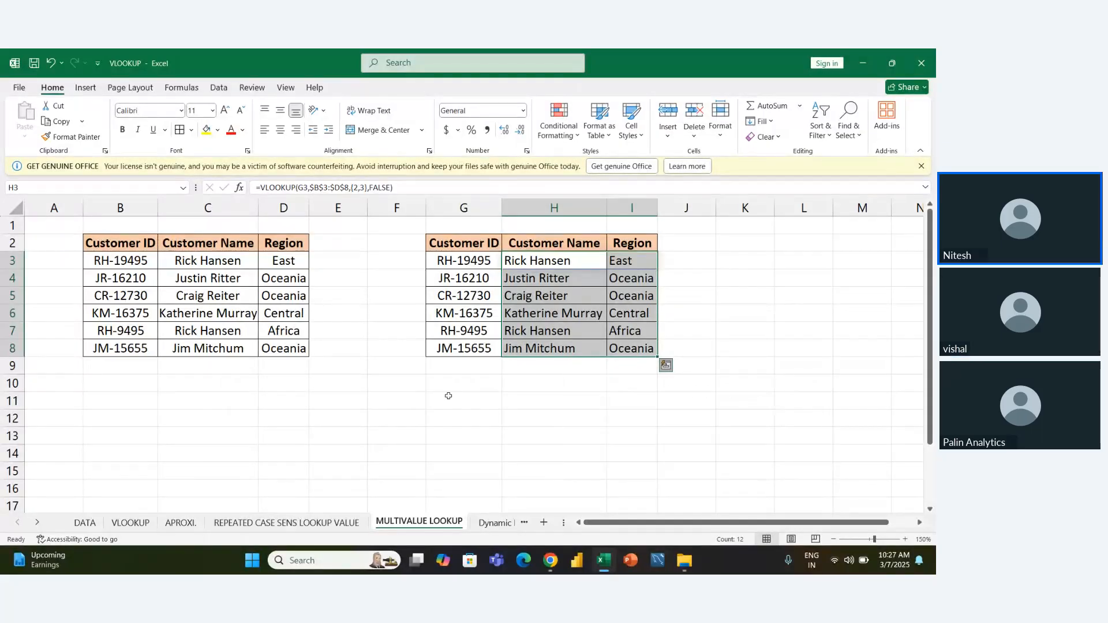
left_click(448, 396)
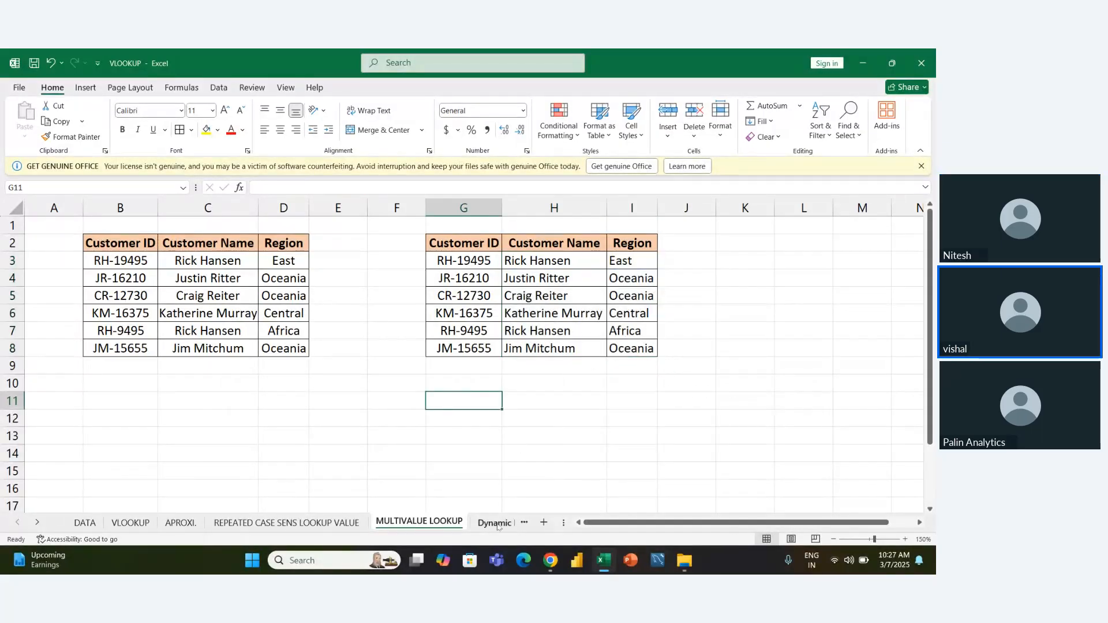
Copy the Customer ID and Customer Name columns with headers, B2:C9, from the DATA sheet.
left_click(86, 523)
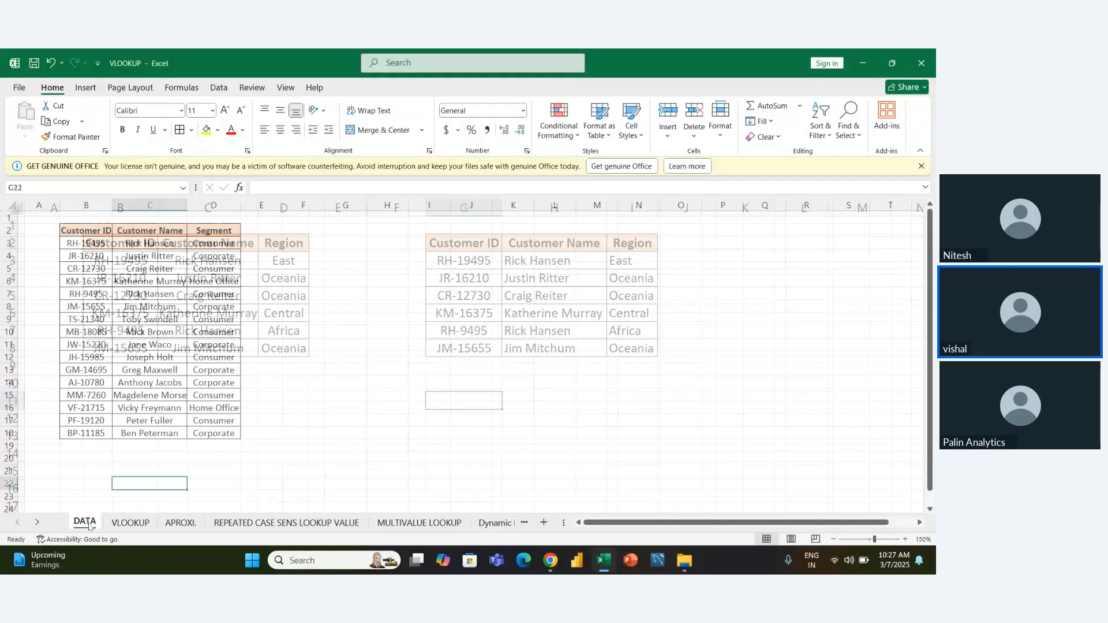
left_click_drag(86, 230, 217, 320)
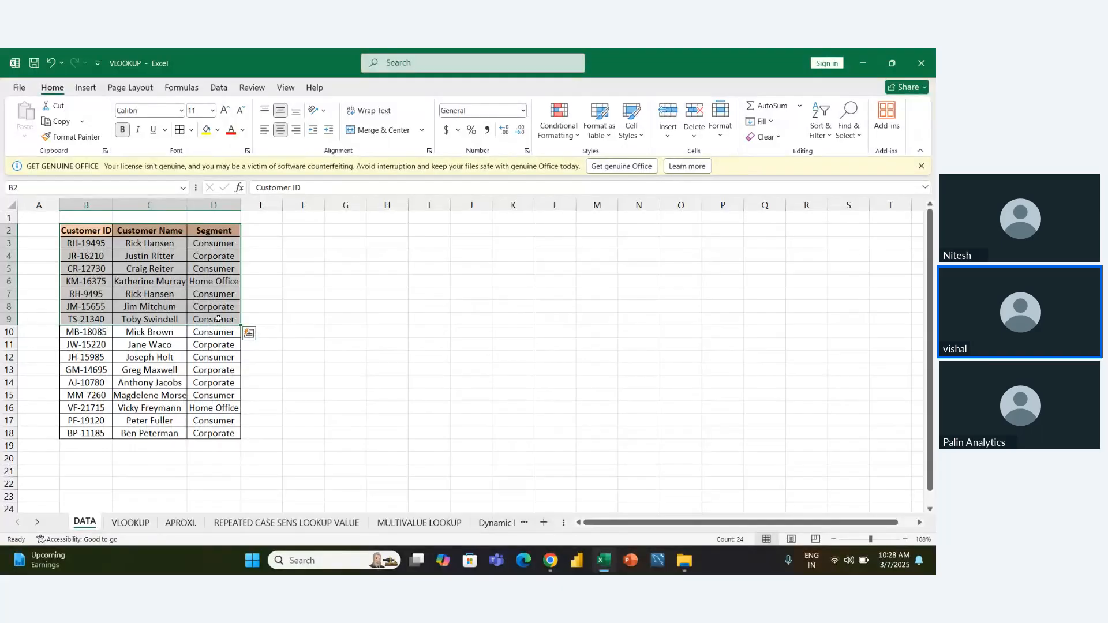
key("shift+Left")
key("ctrl+c")
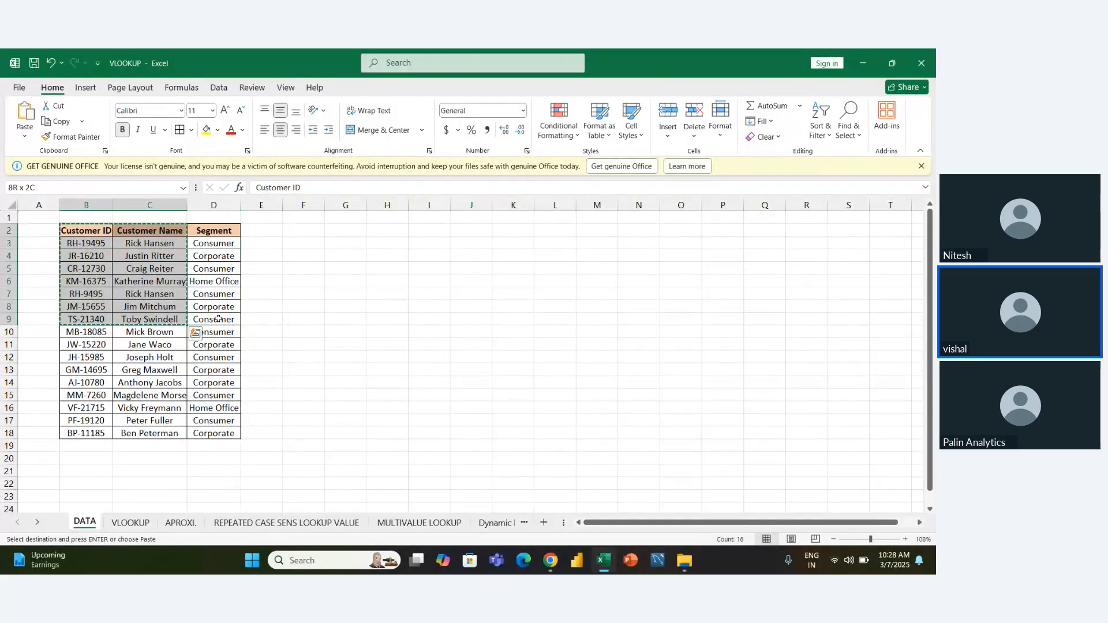
Paste the copied customer table at B2 of the Dynamic Lookup sheet and autofit its column widths.
left_click(495, 522)
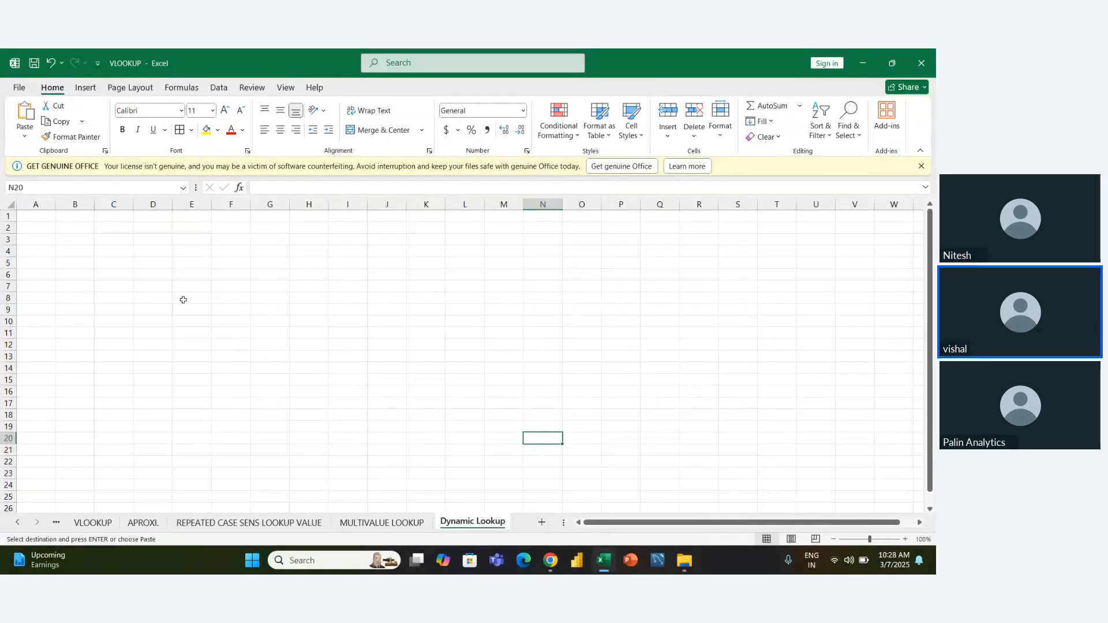
left_click(71, 228)
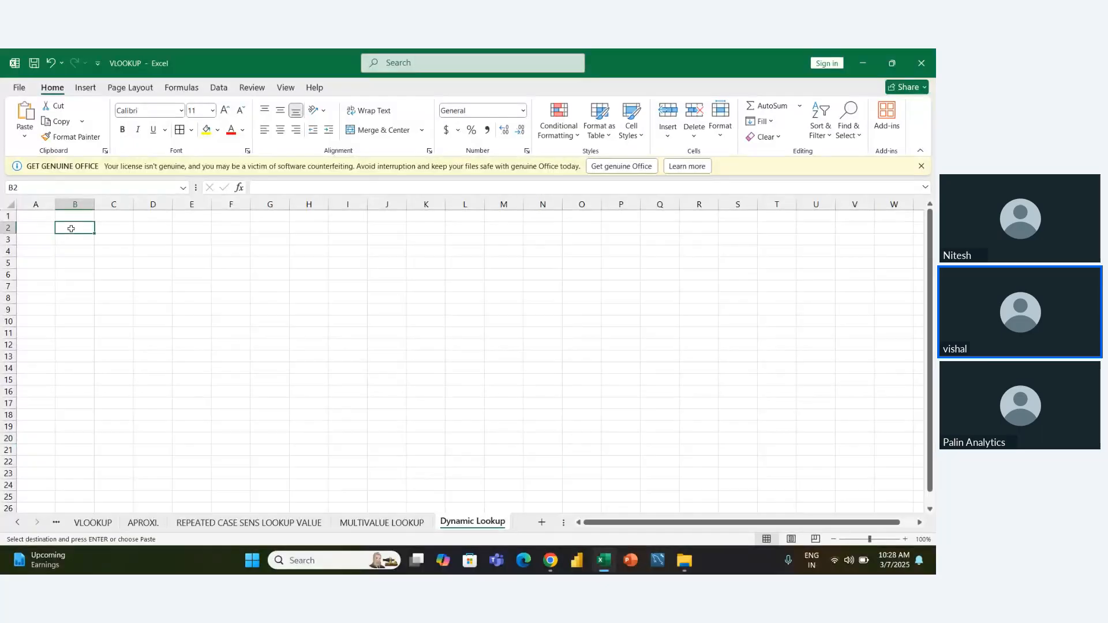
key("ctrl+v")
key("alt+h")
key("o")
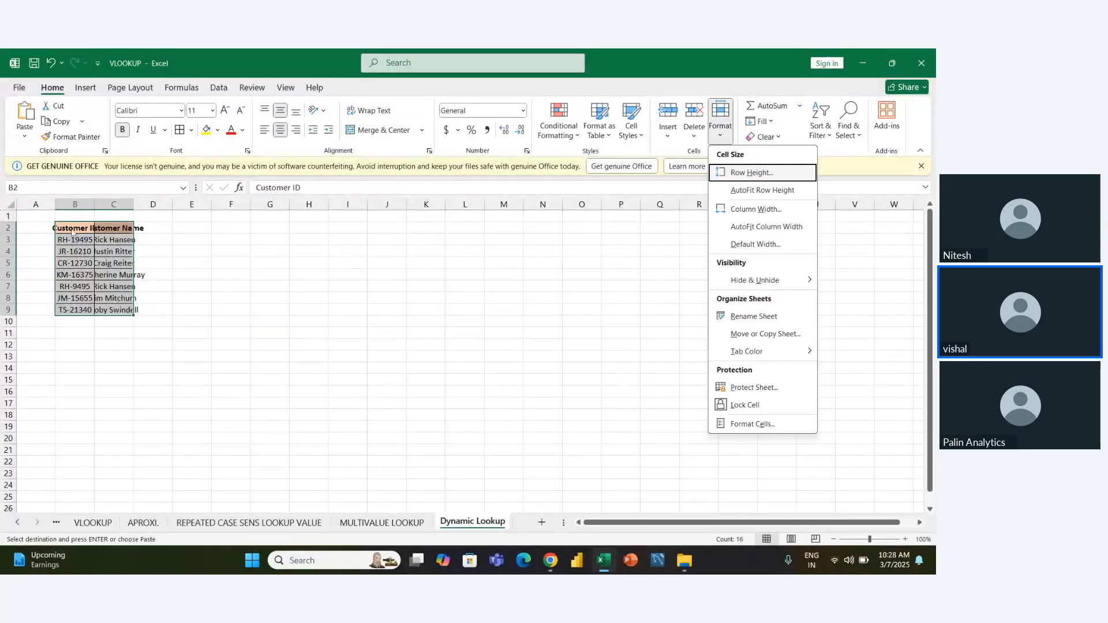
key("i")
key("Left")
key("Right")
key("Right")
key("Right")
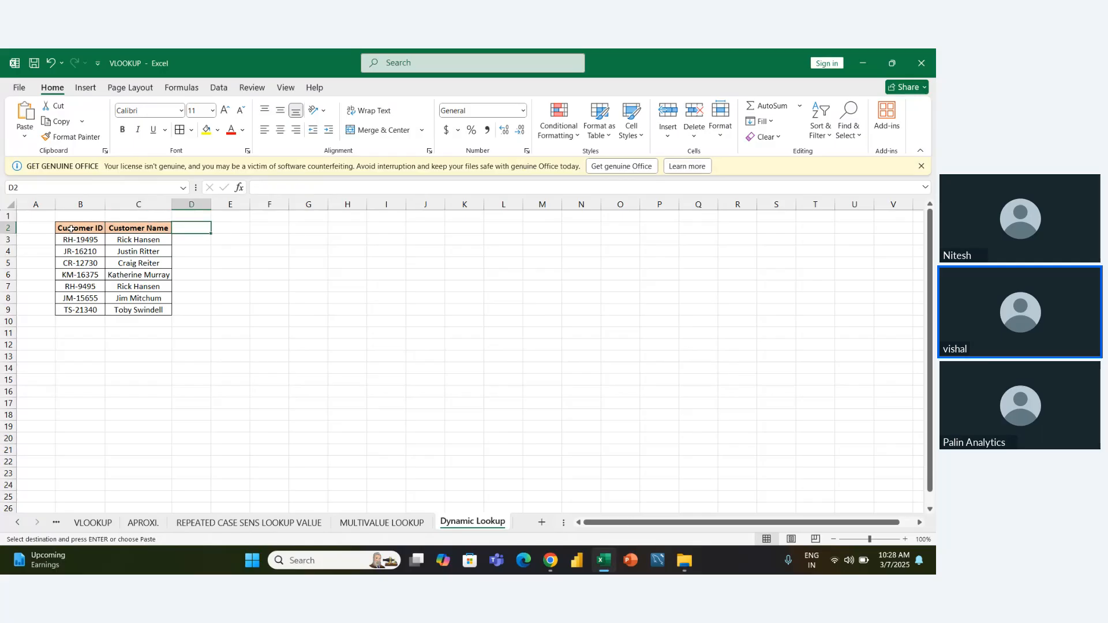
key("Left")
key("Left")
key("Down")
key("Down")
key("Down")
key("Down")
key("Down")
key("Down")
key("Down")
key("Down")
key("Up")
key("Up")
key("Up")
key("Up")
key("Up")
key("Up")
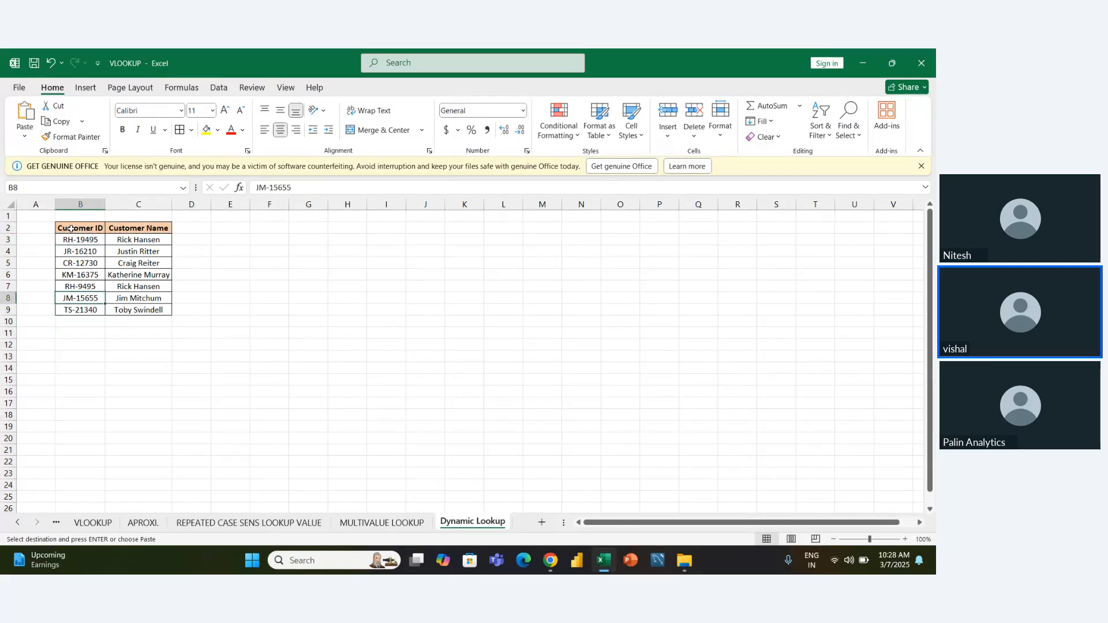
key("Right")
key("Right")
key("Right")
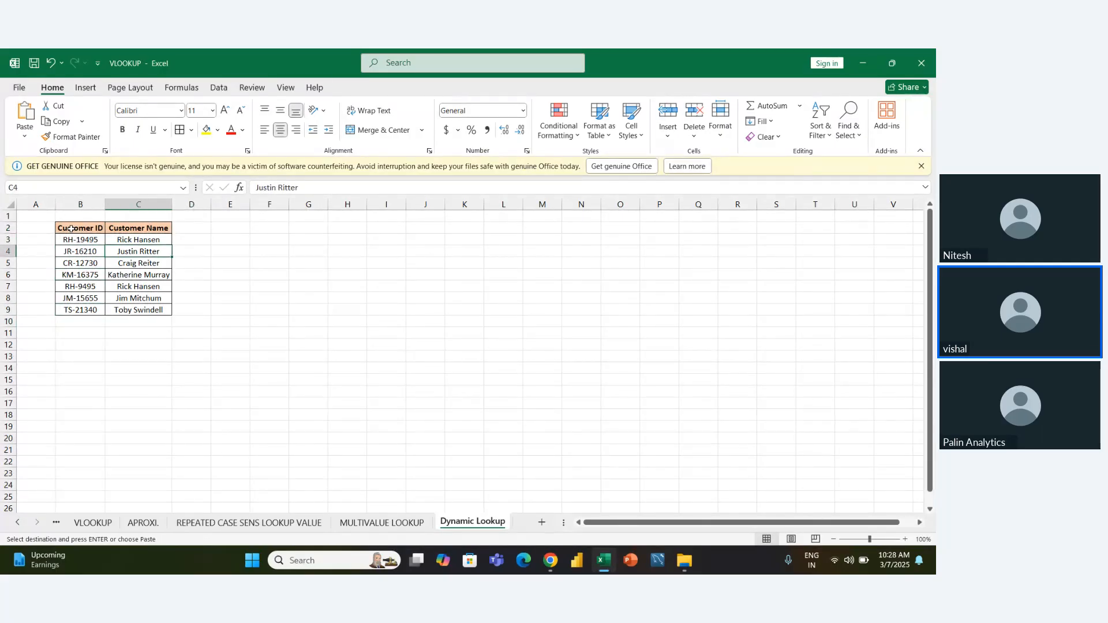
key("Down")
key("Right")
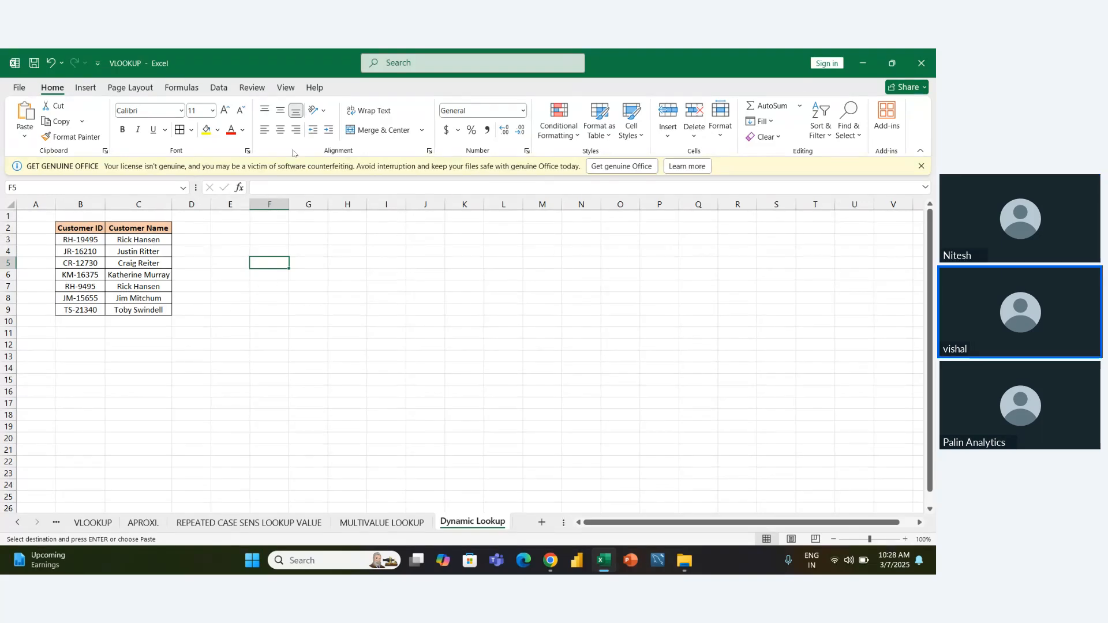
left_click(219, 88)
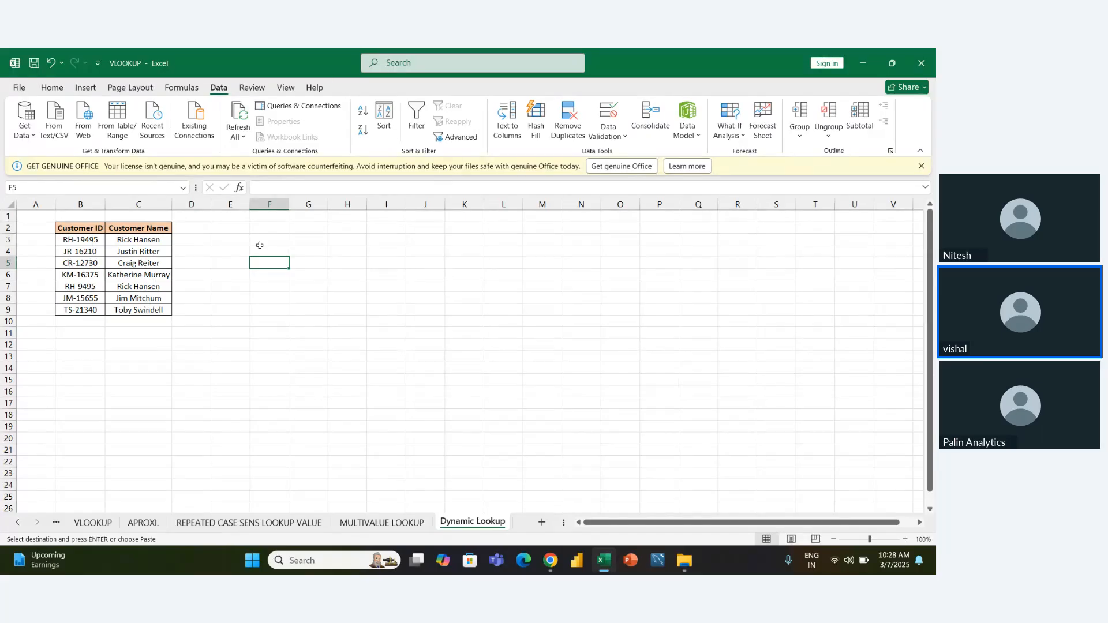
Enter the label Customer ID in F4 and the label Customer Name in F6.
left_click(260, 247)
type("c")
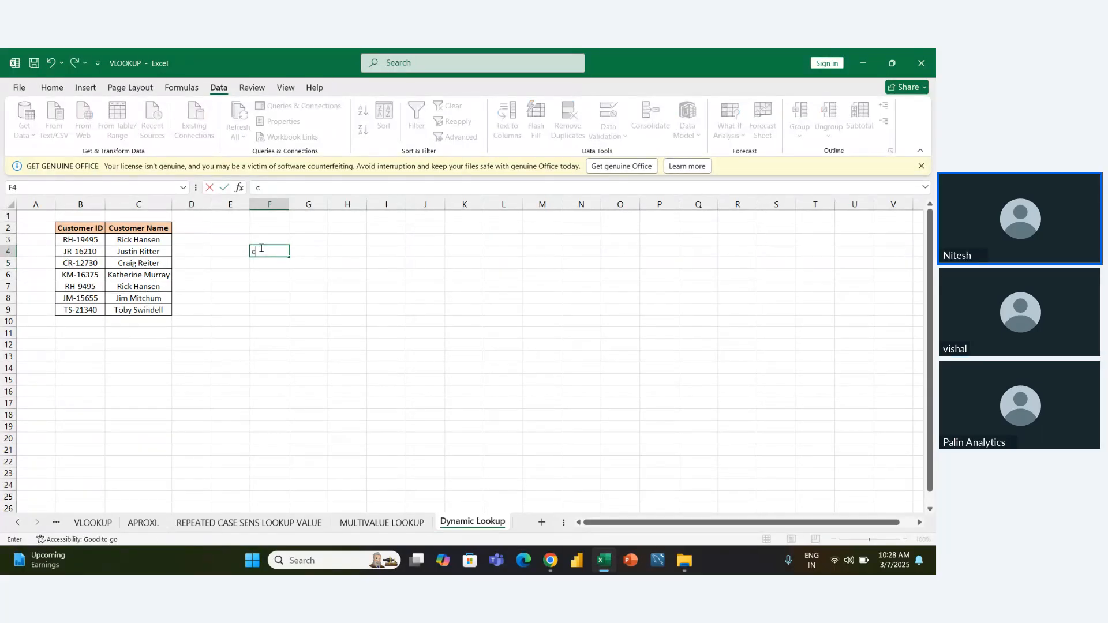
key("BackSpace")
type("Customer ID")
key("Tab")
left_click(260, 248)
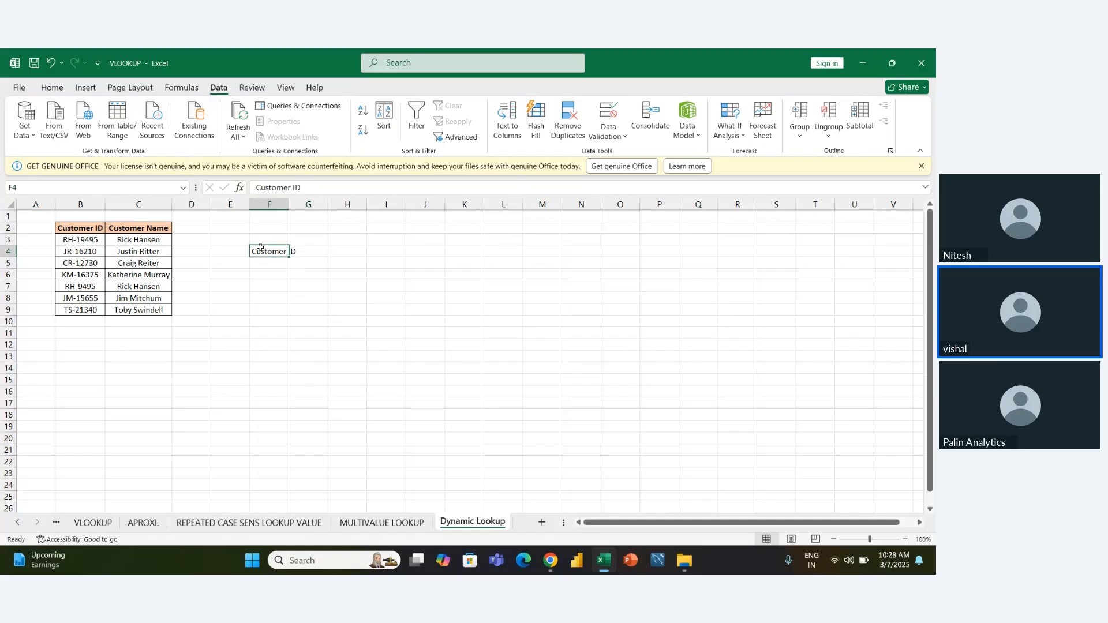
key("Down")
key("Down")
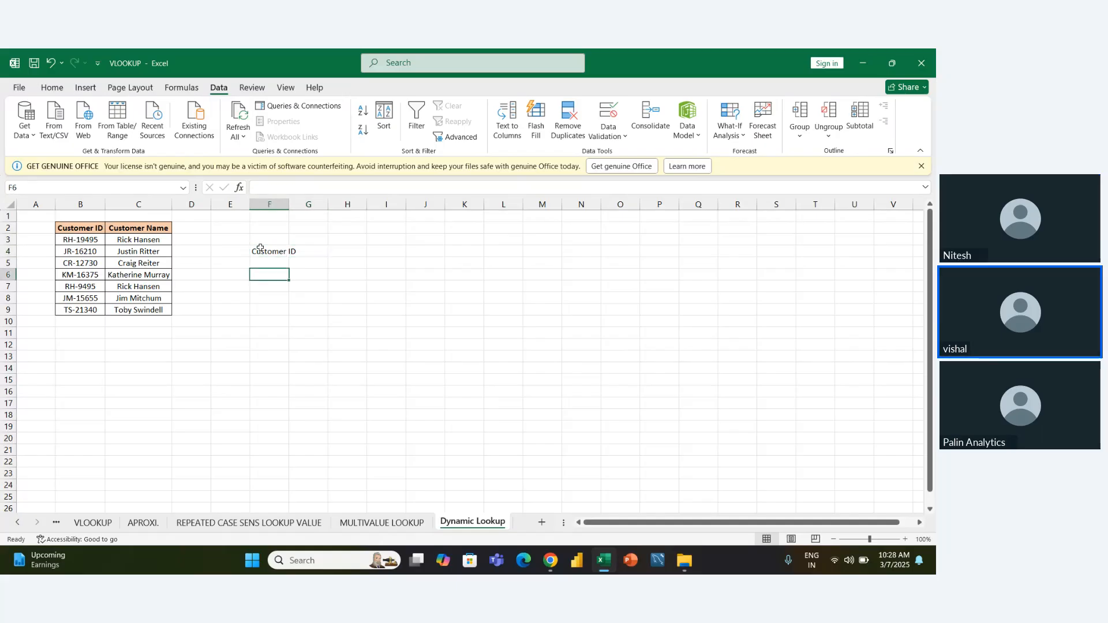
type("Customer")
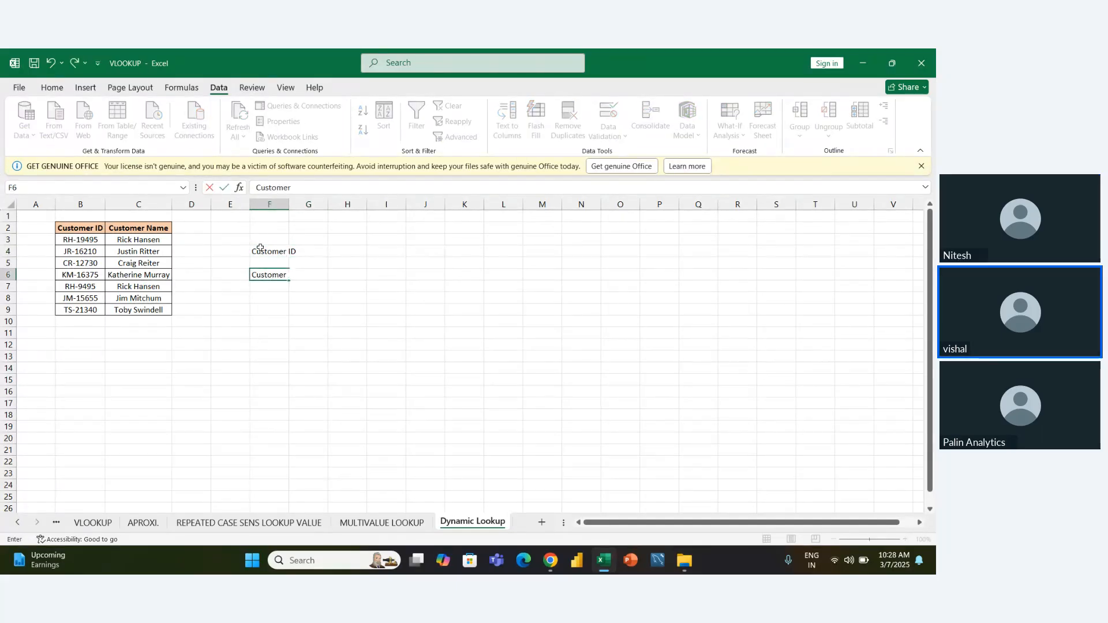
type(" Name")
key("Return")
key("Up")
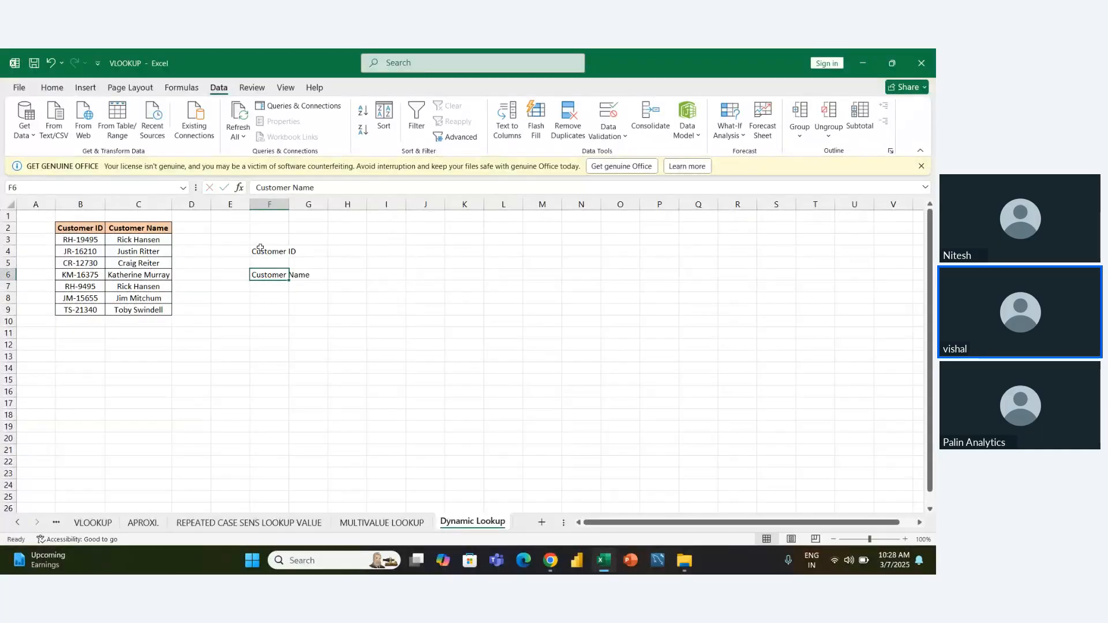
Autofit column F to the two labels in F4:F6, and widen it further by hand.
left_click(260, 248)
key("shift+Down")
key("shift+Down")
key("shift+Down")
key("shift+Right")
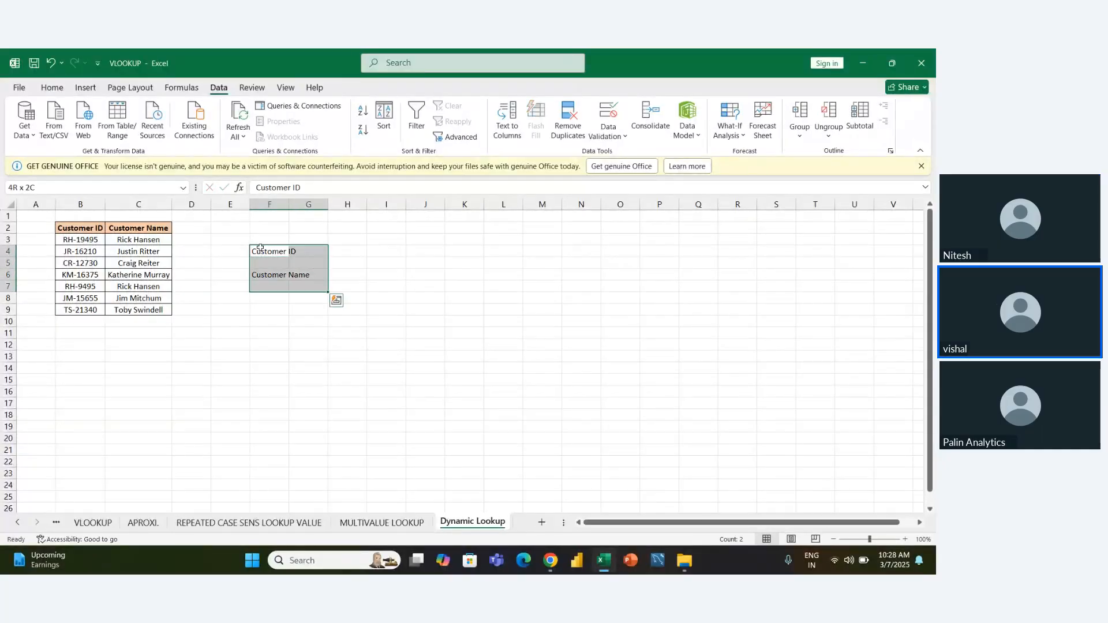
key("shift+Left")
key("shift+Up")
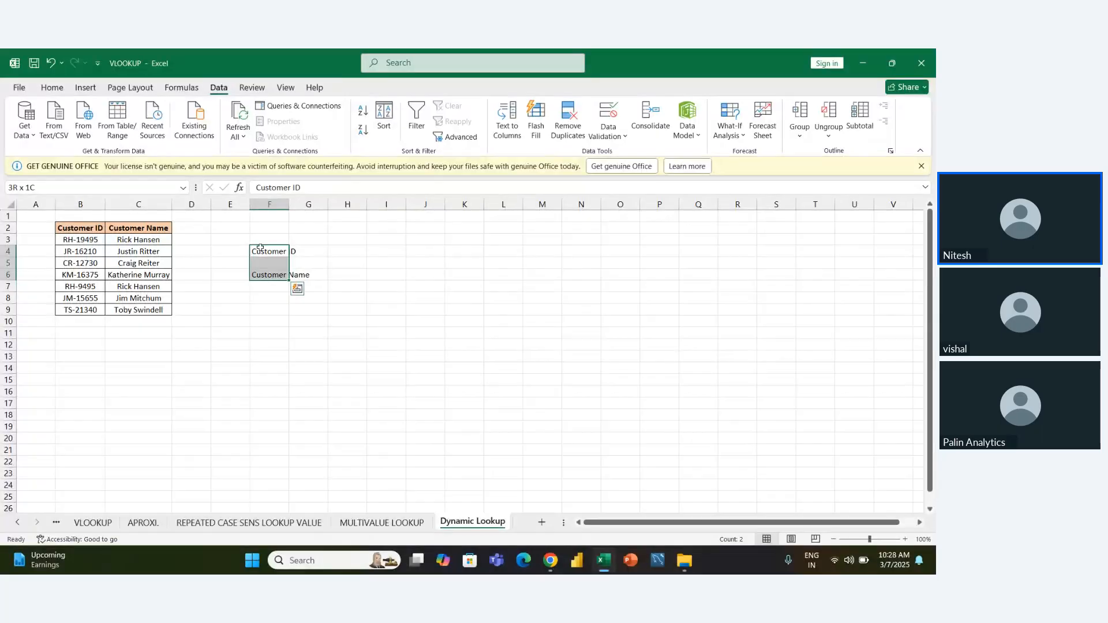
key("alt+h")
key("o")
key("i")
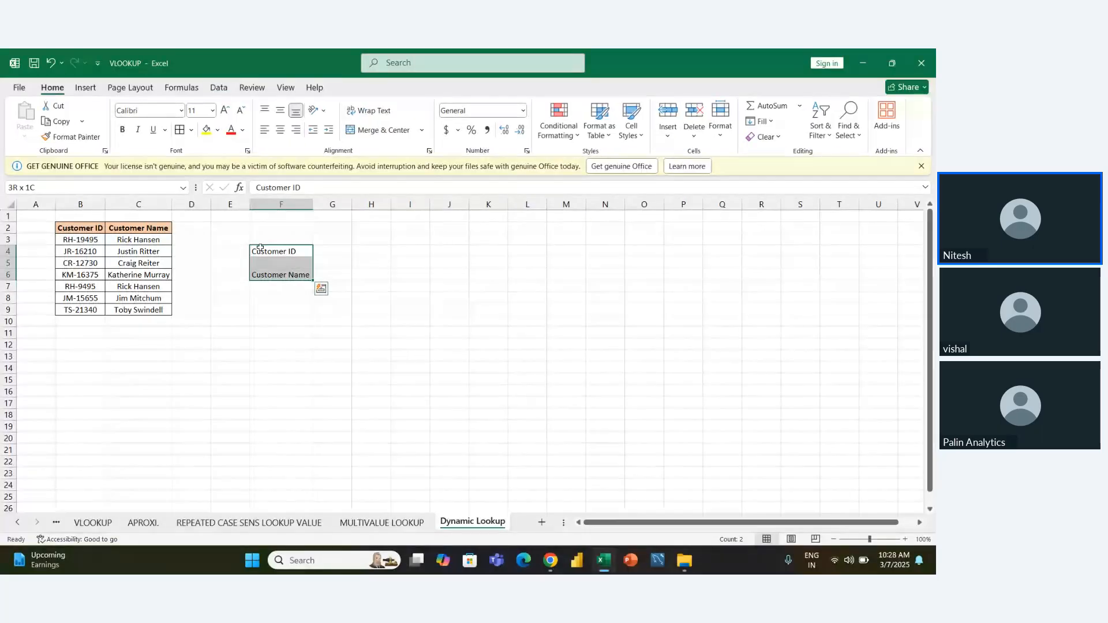
left_click_drag(313, 206, 347, 206)
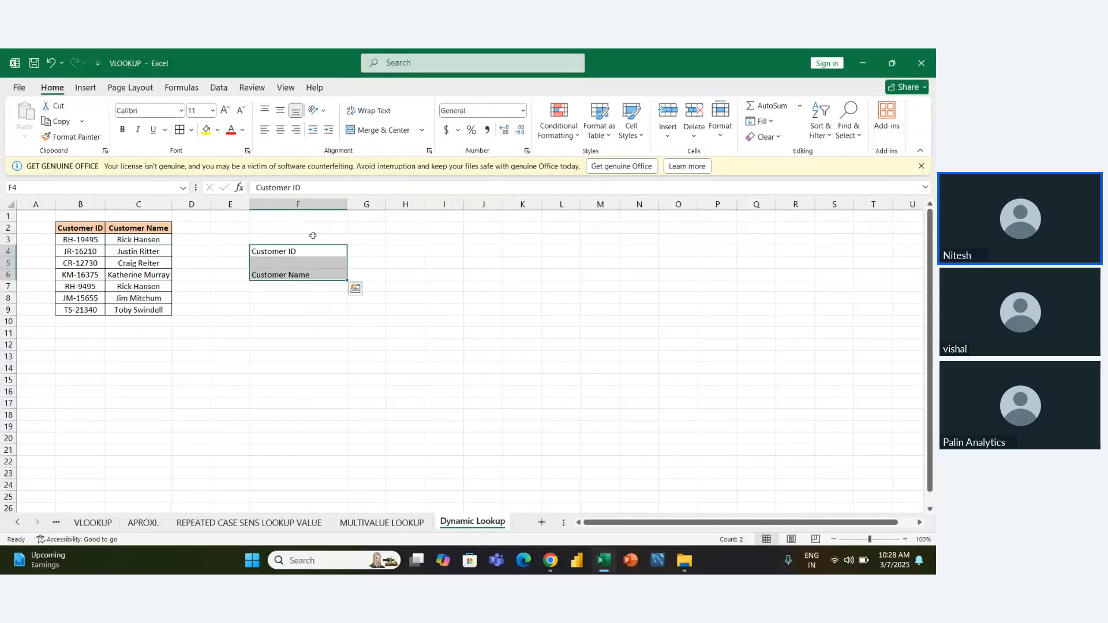
Add a list data validation to F5, using the customer IDs in $B$3:$B$9 as the source, and check its dropdown.
left_click(293, 250)
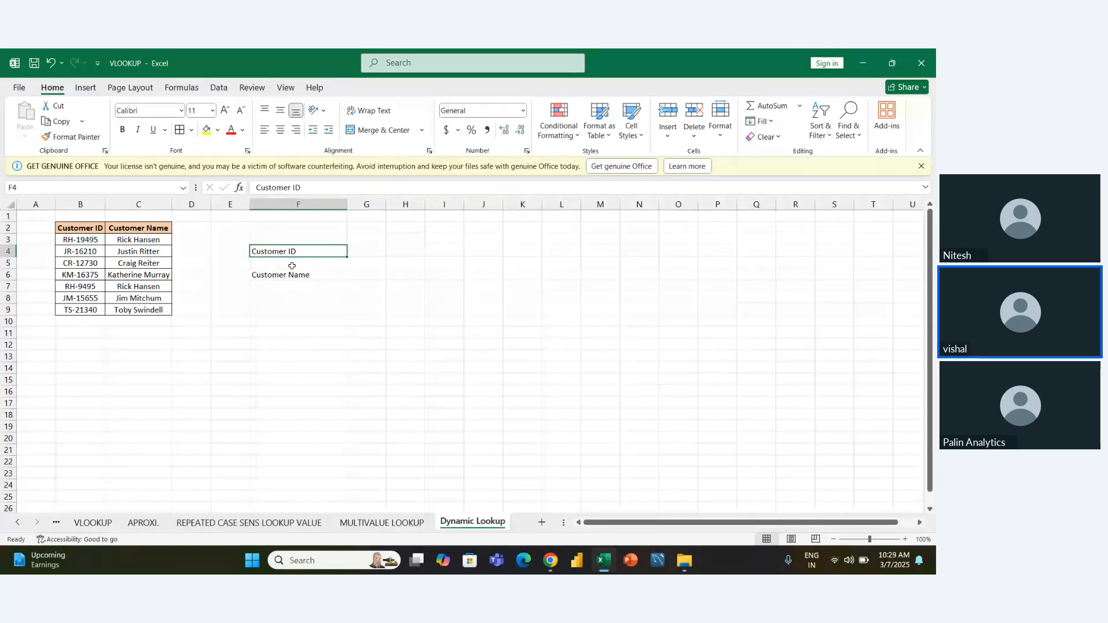
left_click(292, 266)
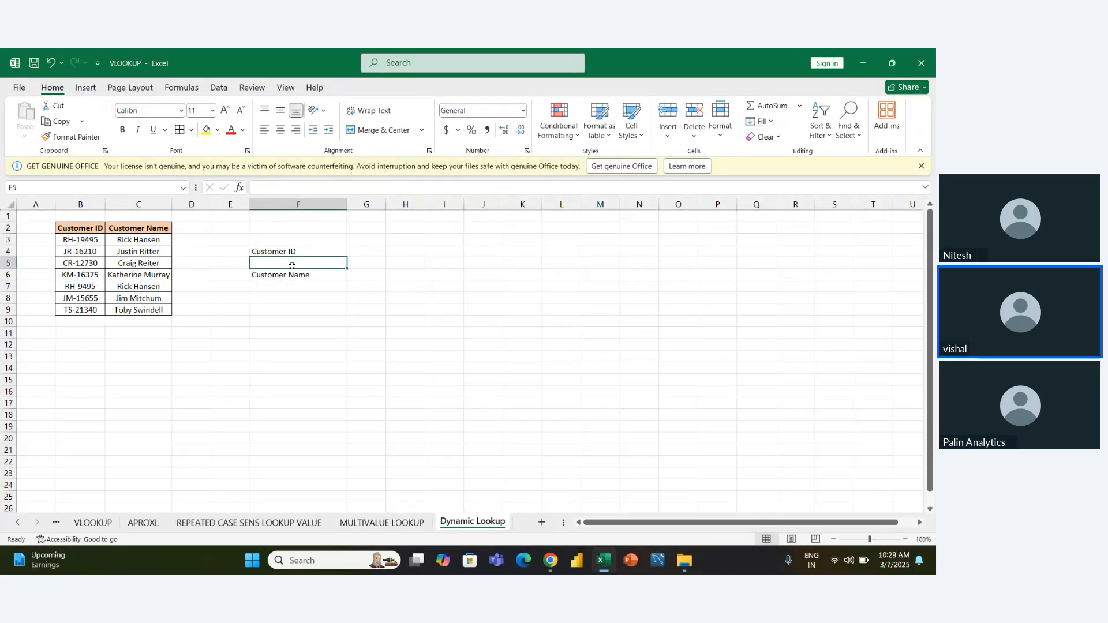
left_click(218, 88)
left_click(594, 116)
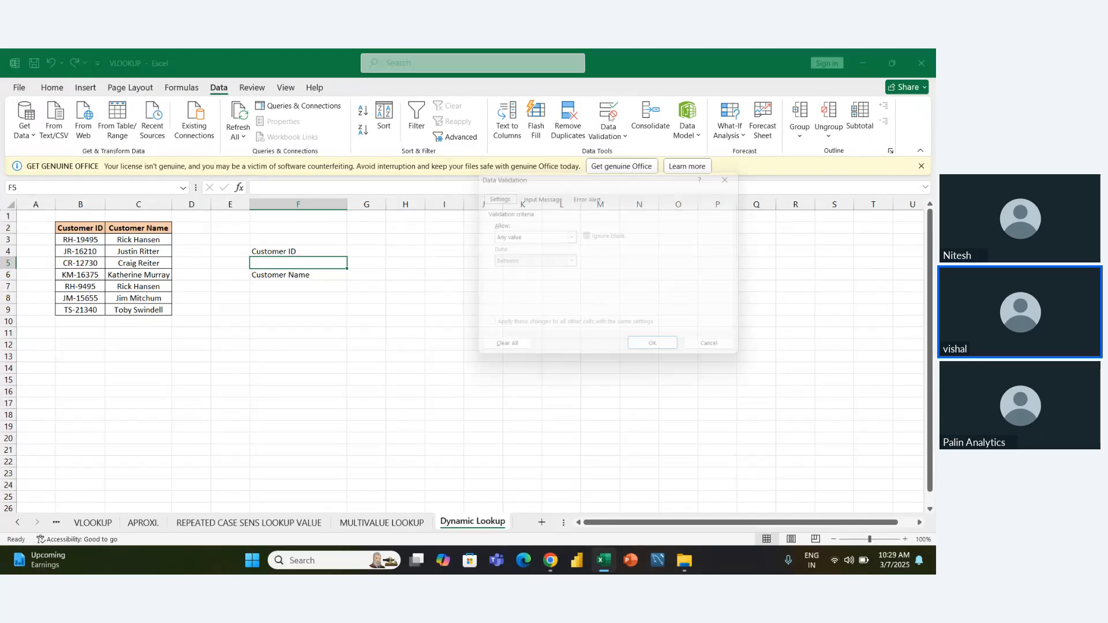
left_click(570, 237)
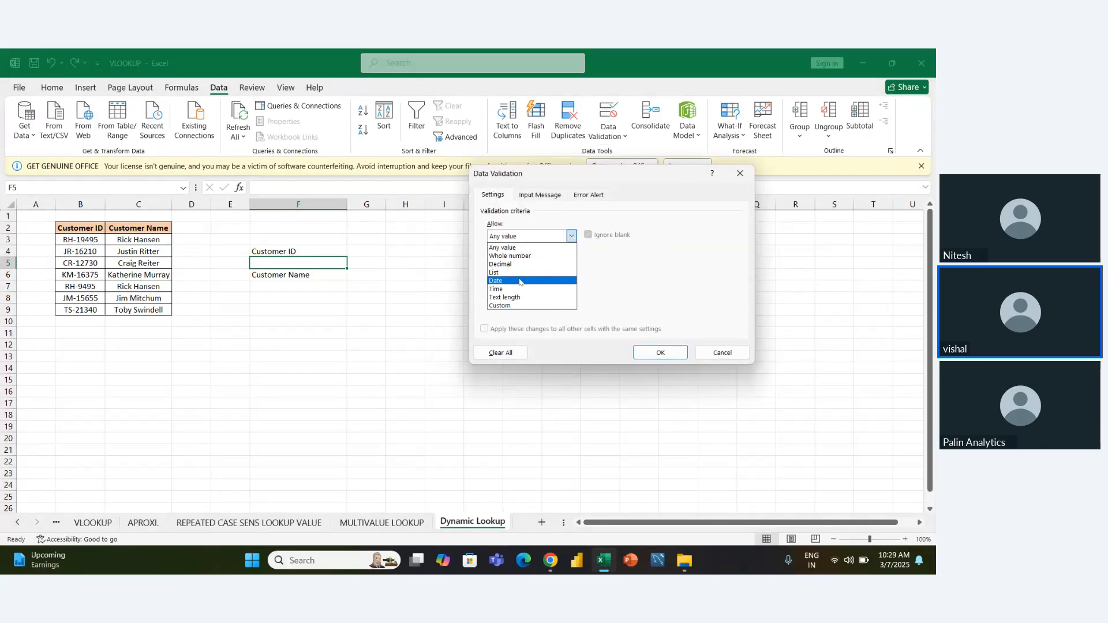
left_click(555, 272)
left_click(569, 287)
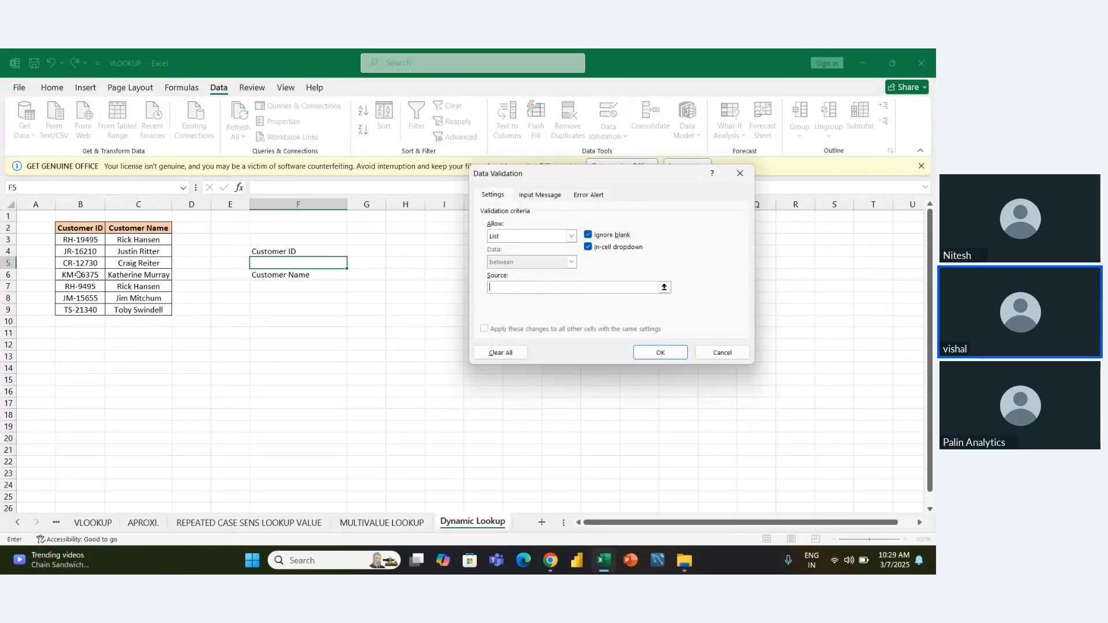
left_click_drag(79, 240, 77, 303)
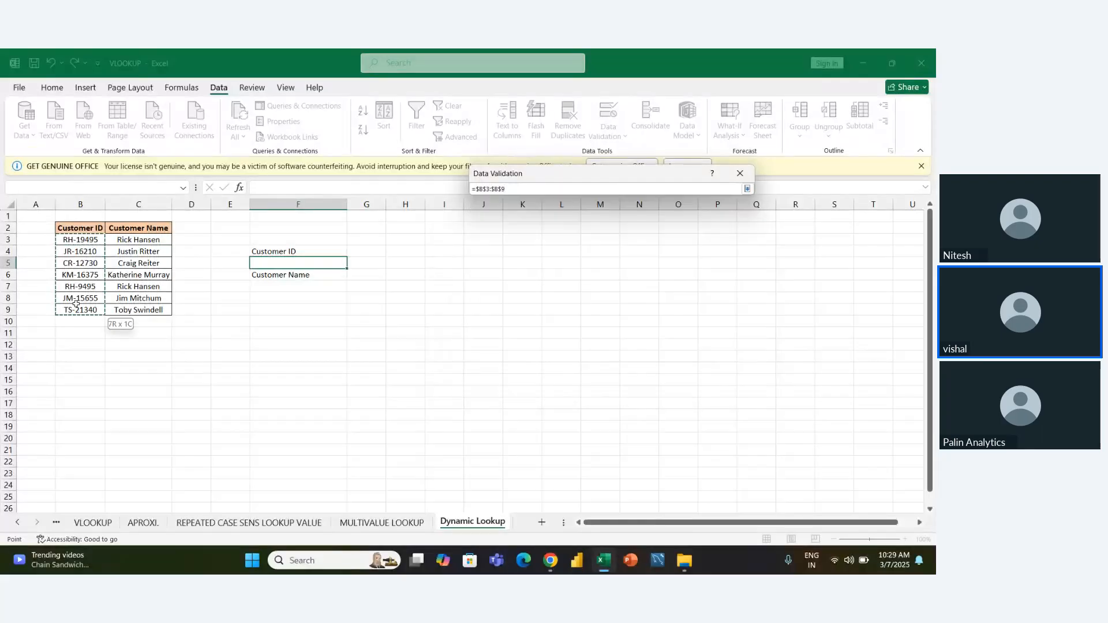
key("Return")
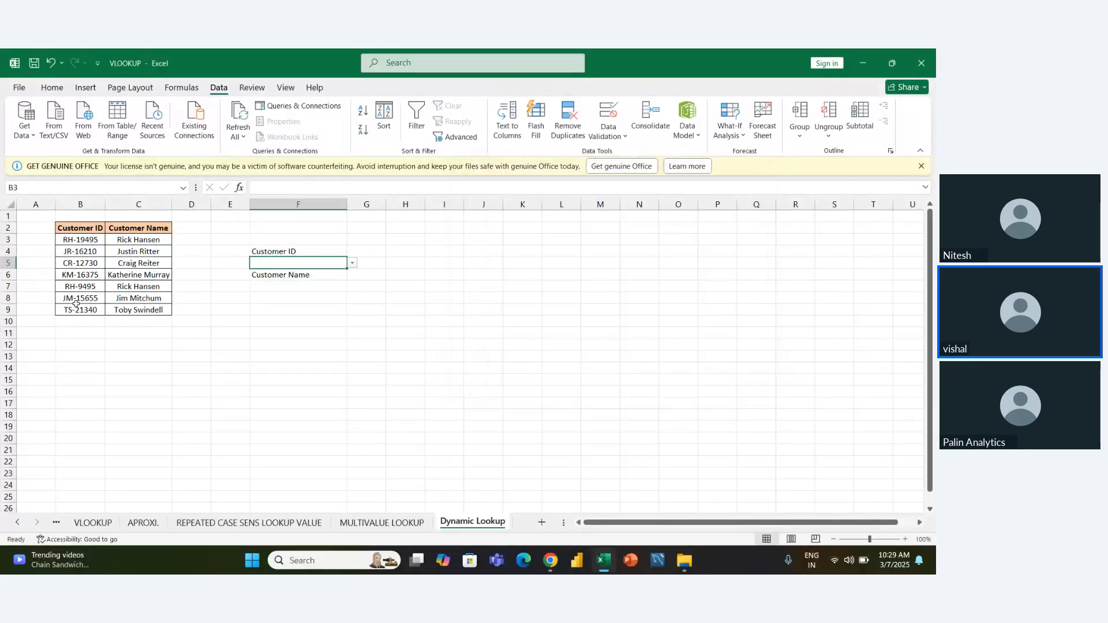
left_click(352, 263)
left_click(404, 288)
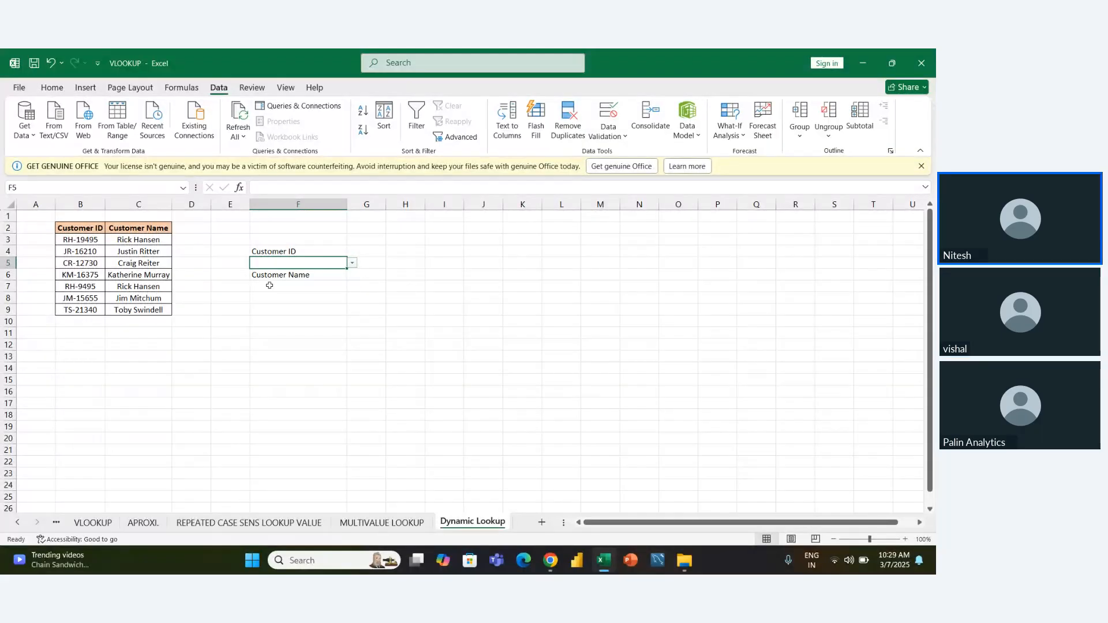
Start a VLOOKUP formula in F7 with $F$5 as the absolute lookup value.
left_click(274, 287)
type("=vl")
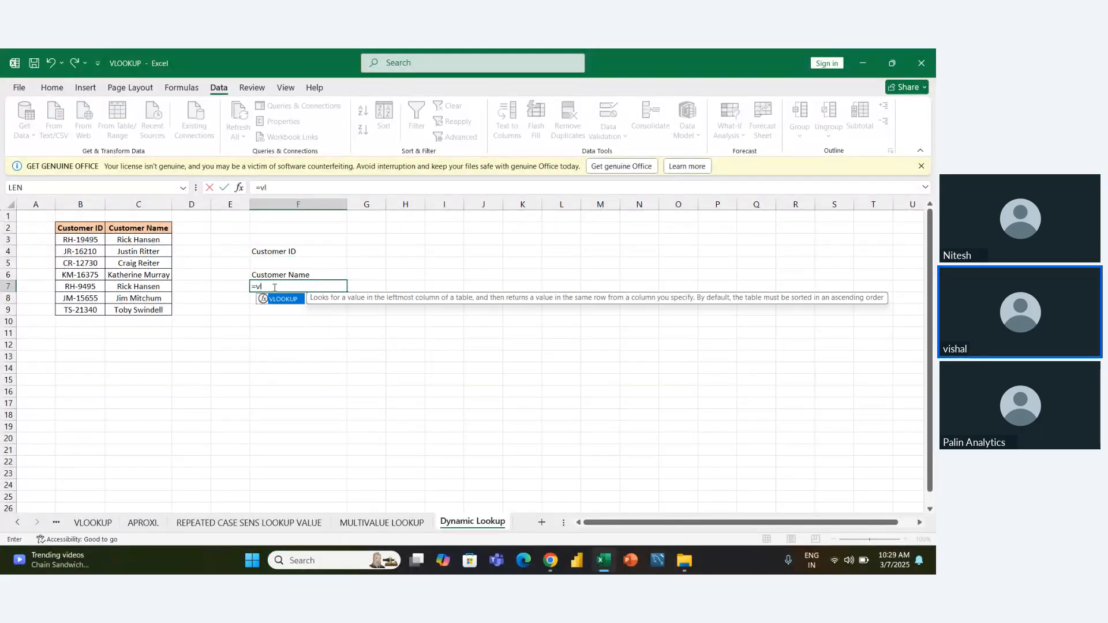
key("Tab")
key("Up")
key("Up")
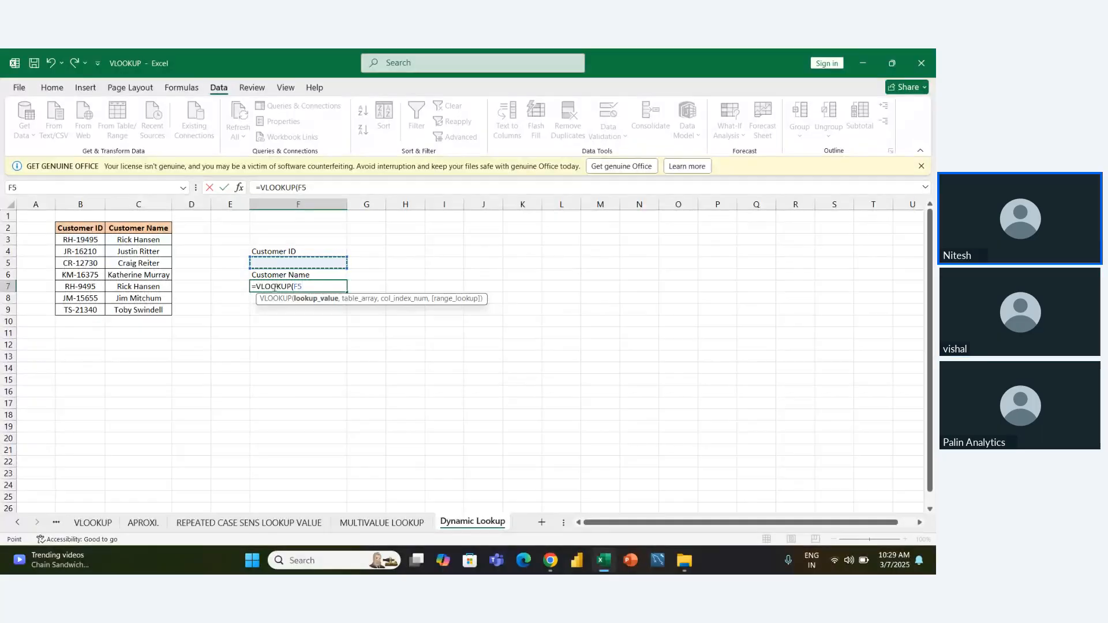
key("F4")
type(",")
Set the F7 lookup's table array to the absolute range $B$3:$C$9.
key("Left")
key("Left")
key("Up")
key("Left")
key("Up")
key("Left")
key("Up")
key("Up")
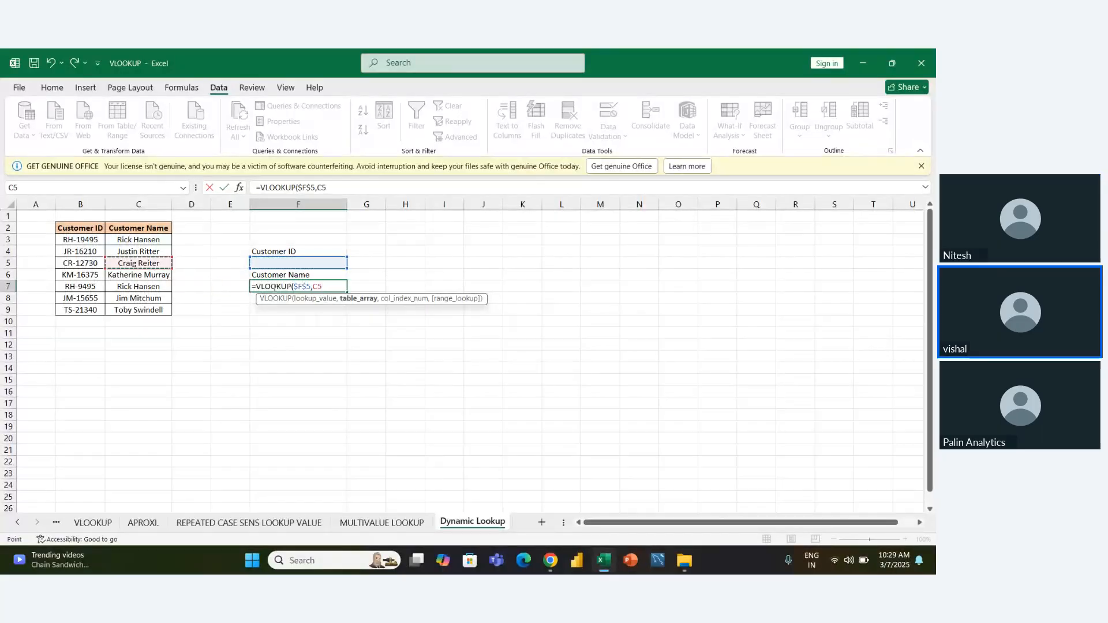
key("ctrl+shift+Down")
key("shift+Right")
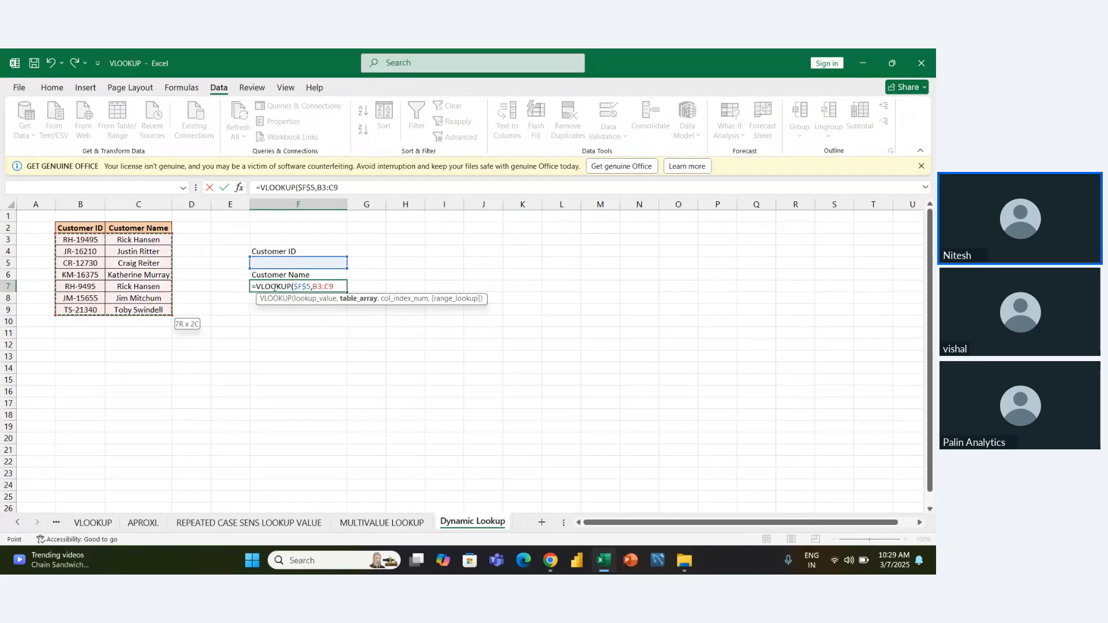
key("F4")
type(",")
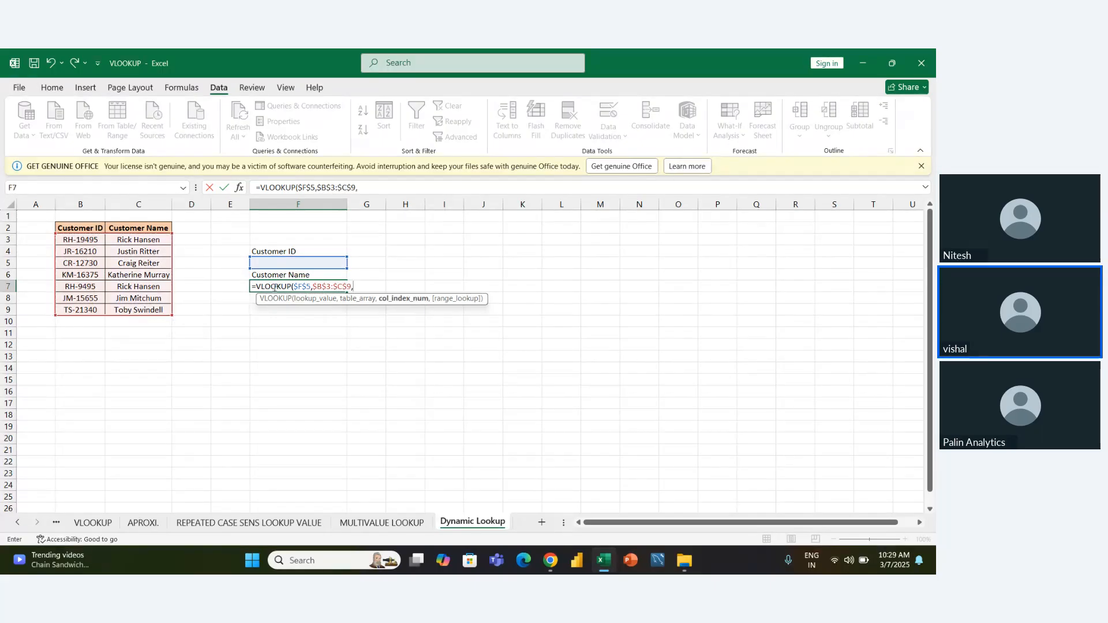
Complete the F7 formula with column index 2 and FALSE for an exact match, and return to the dropdown cell F5.
type("2,")
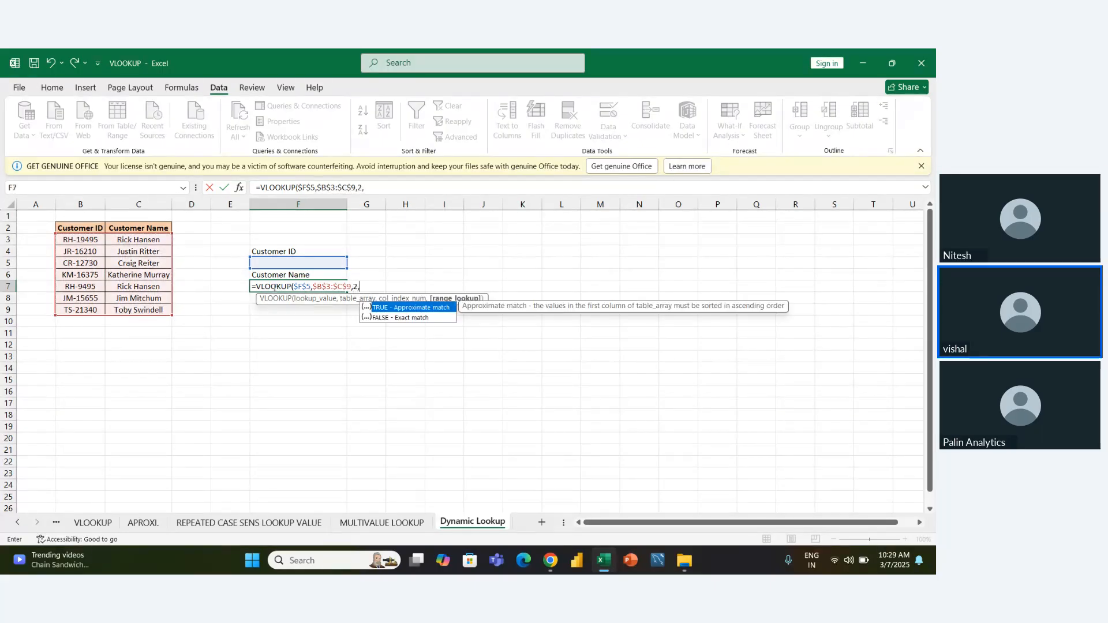
key("Down")
key("Tab")
key("ctrl+Return")
key("Up")
key("Up")
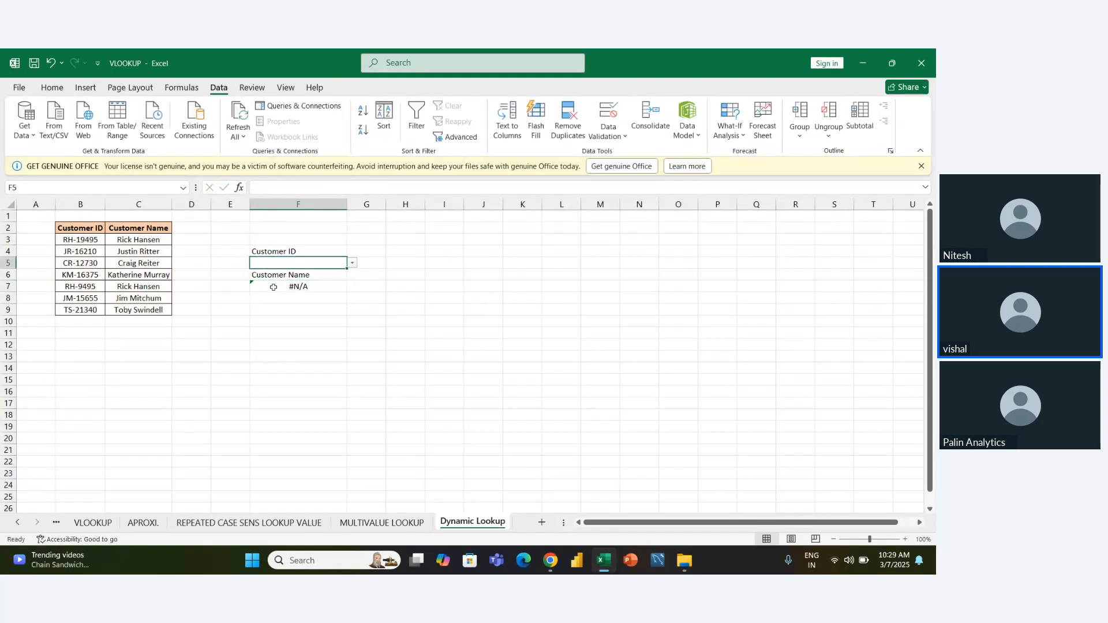
Choose the customer ID stored in B7 from the F5 dropdown to test the name lookup.
key("alt+Down")
key("Down")
key("Down")
key("Down")
key("Down")
key("Down")
key("Return")
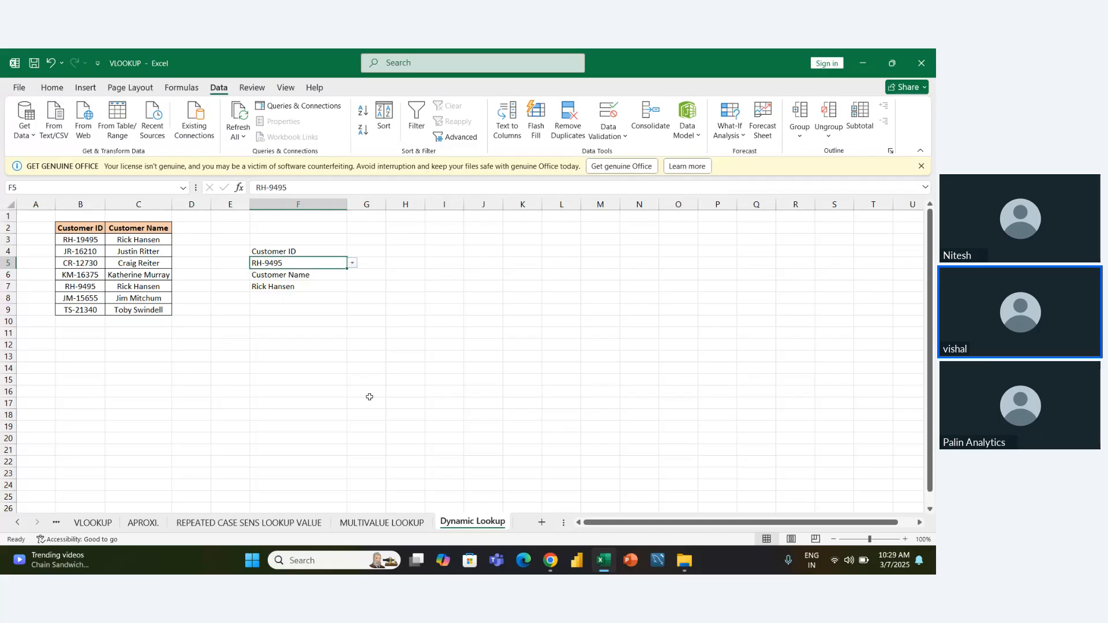
key("alt+Down")
key("Return")
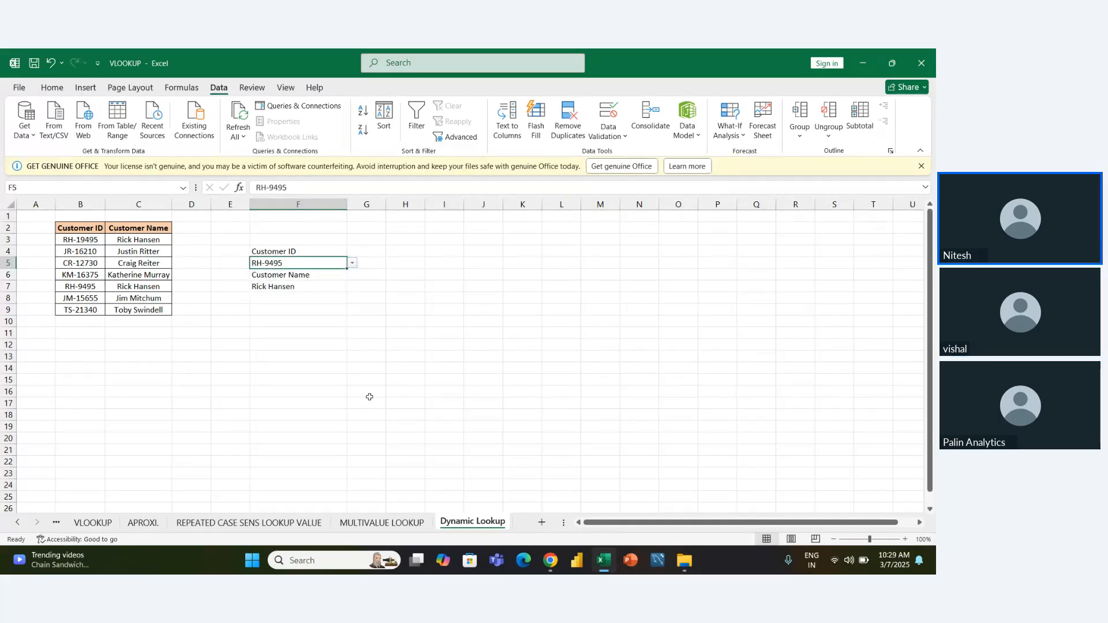
key("Left")
key("Right")
key("alt+Tab")
key("alt+shift+Tab")
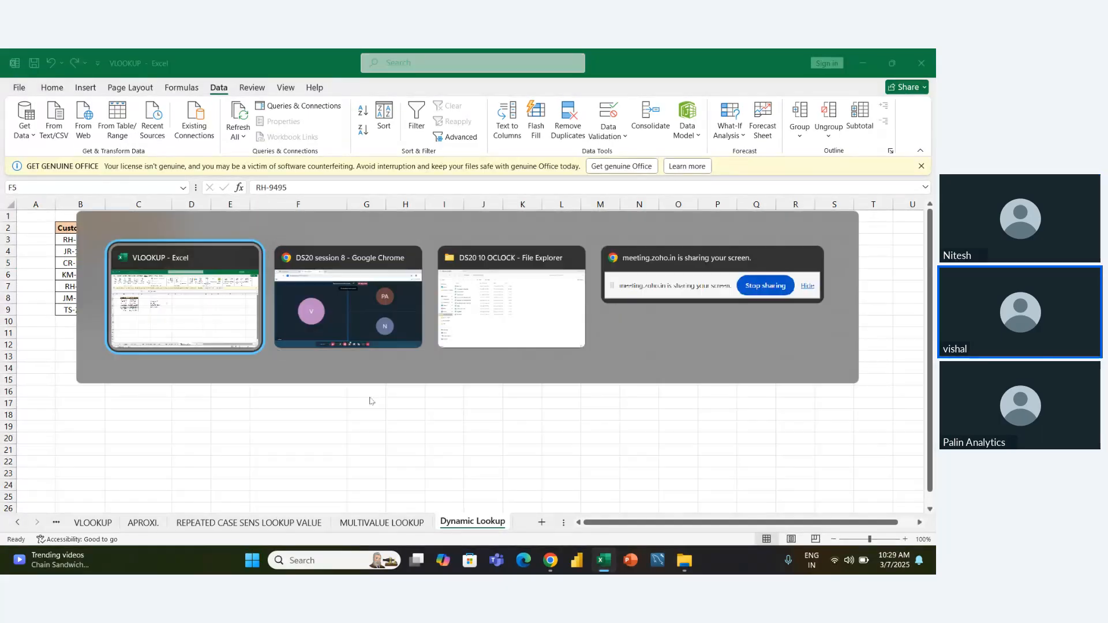
Copy the customer record in B10:D10 from the DATA sheet.
left_click(57, 525)
left_click(87, 331)
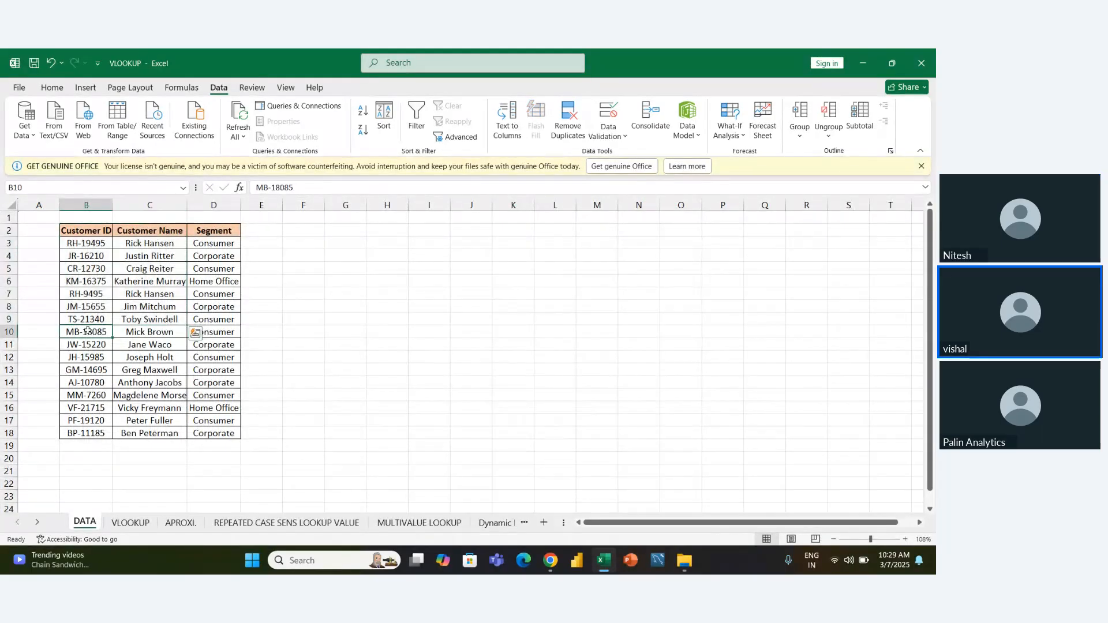
key("shift+Right")
key("shift+Right")
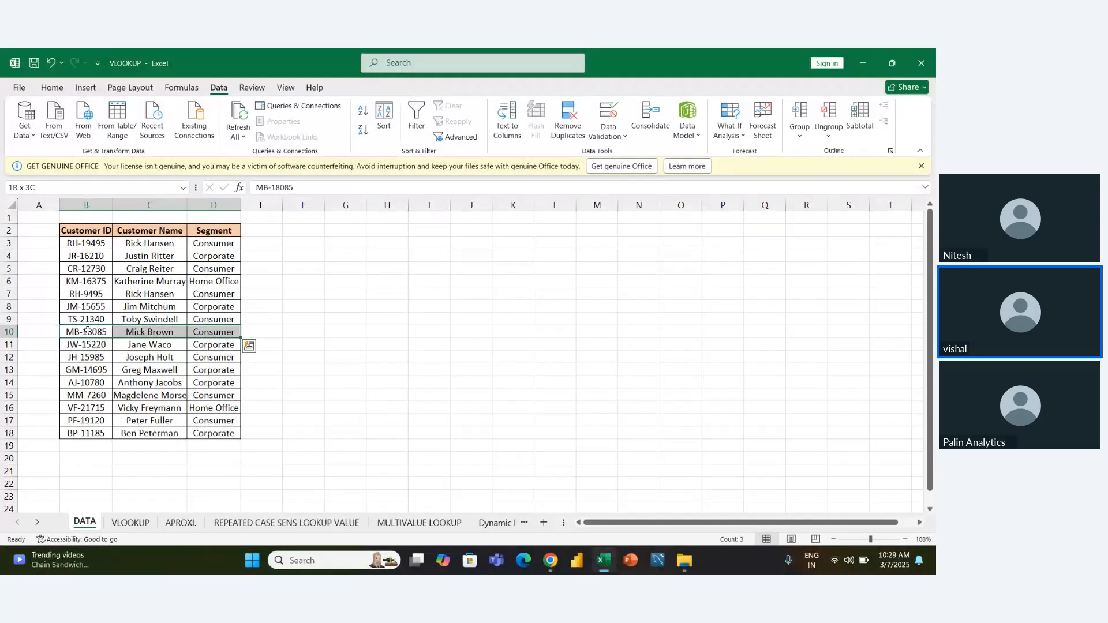
key("ctrl+c")
Paste the copied record at B10 of the Dynamic Lookup sheet, directly below the customer list.
key("ctrl+Page_Down")
key("ctrl+Page_Down")
key("ctrl+Page_Down")
key("ctrl+Page_Down")
key("ctrl+Page_Down")
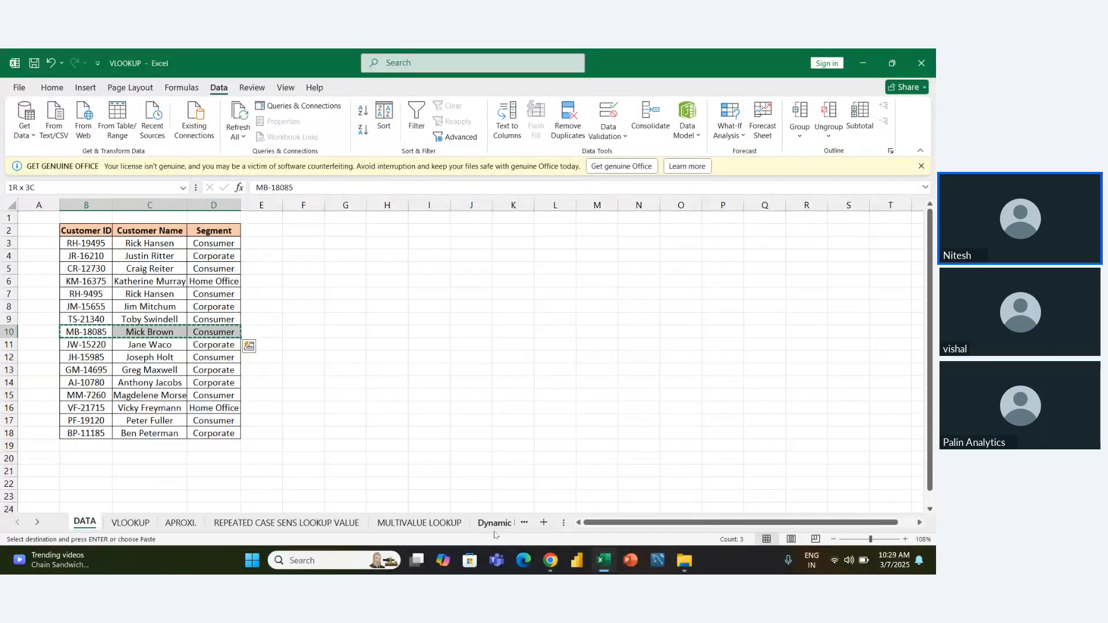
left_click(91, 326)
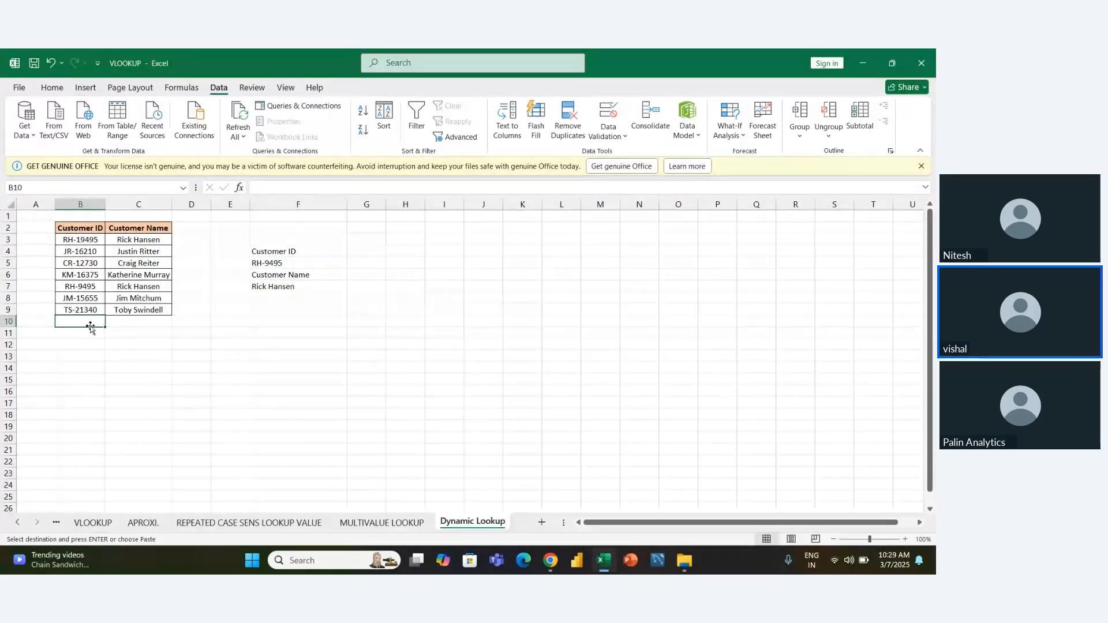
key("ctrl+v")
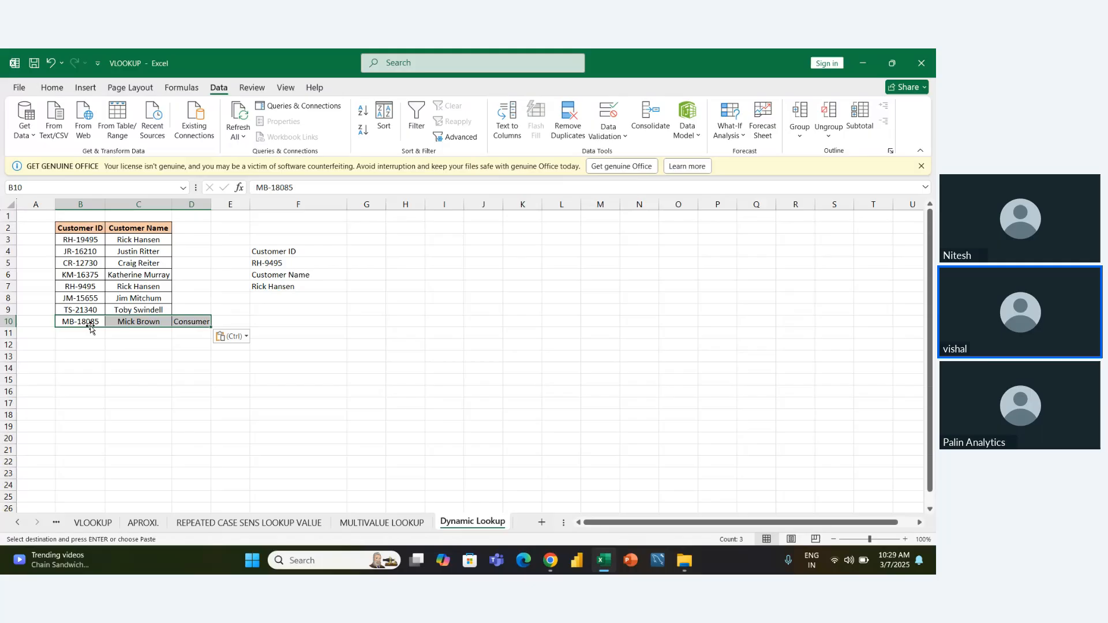
Clear the pasted segment from D10 and remove that cell's borders.
left_click(193, 324)
key("Delete")
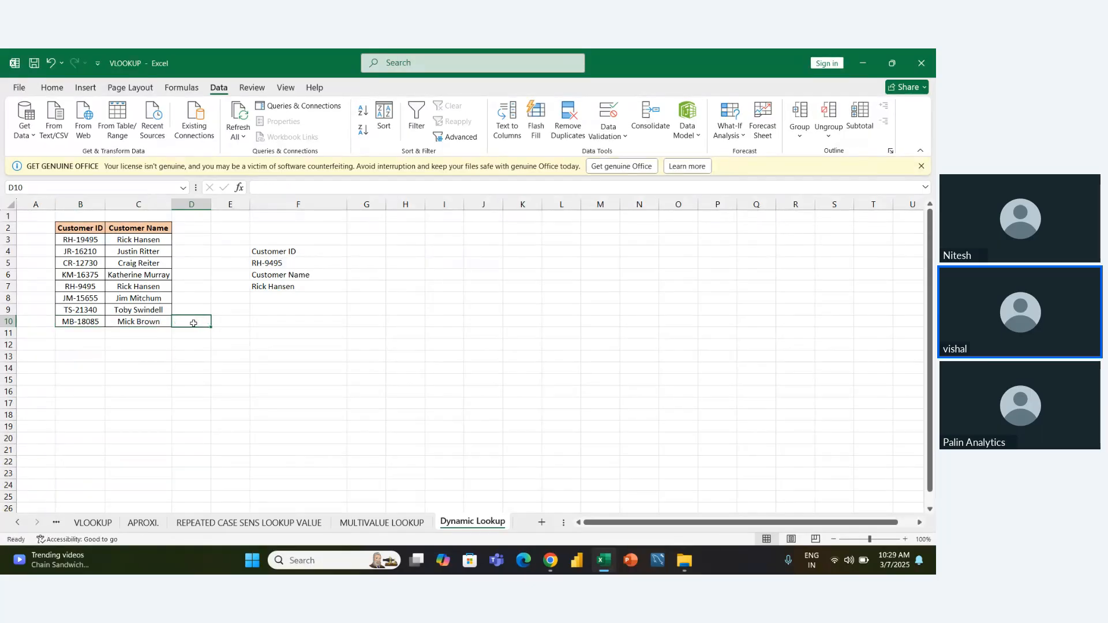
left_click(237, 428)
left_click(187, 322)
key("alt+h")
key("Left")
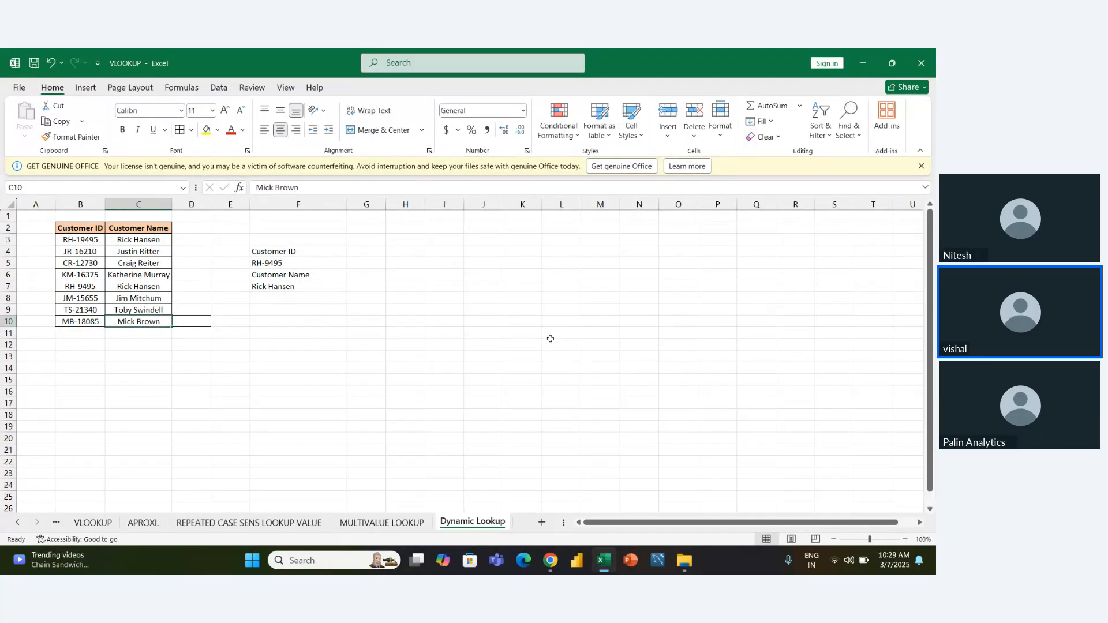
key("Right")
key("alt+h")
key("b")
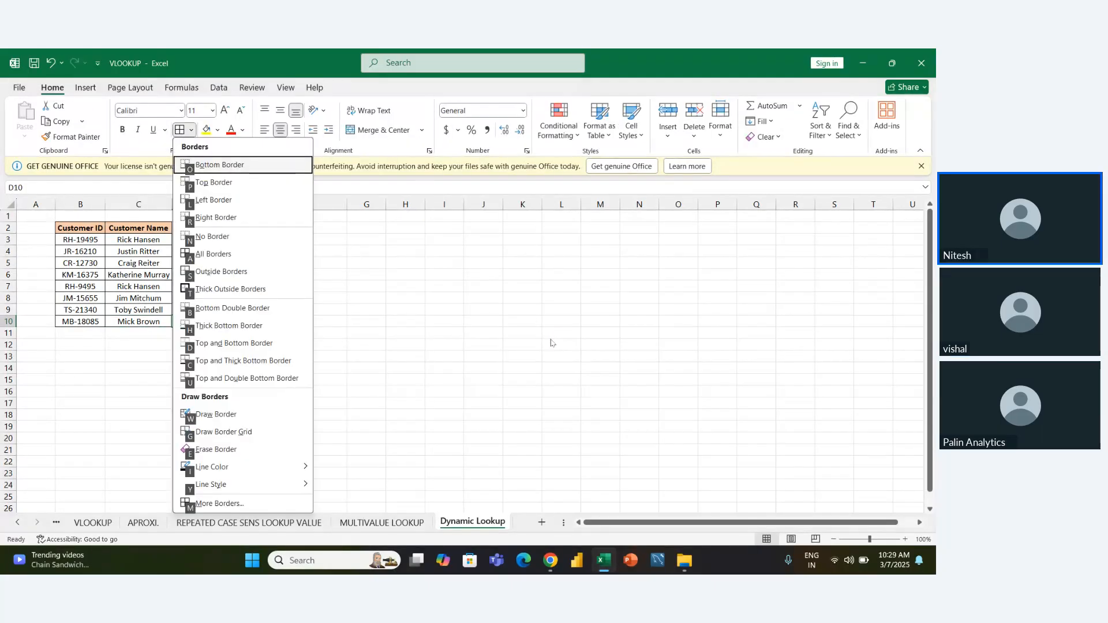
key("n")
key("Left")
key("Right")
key("Left")
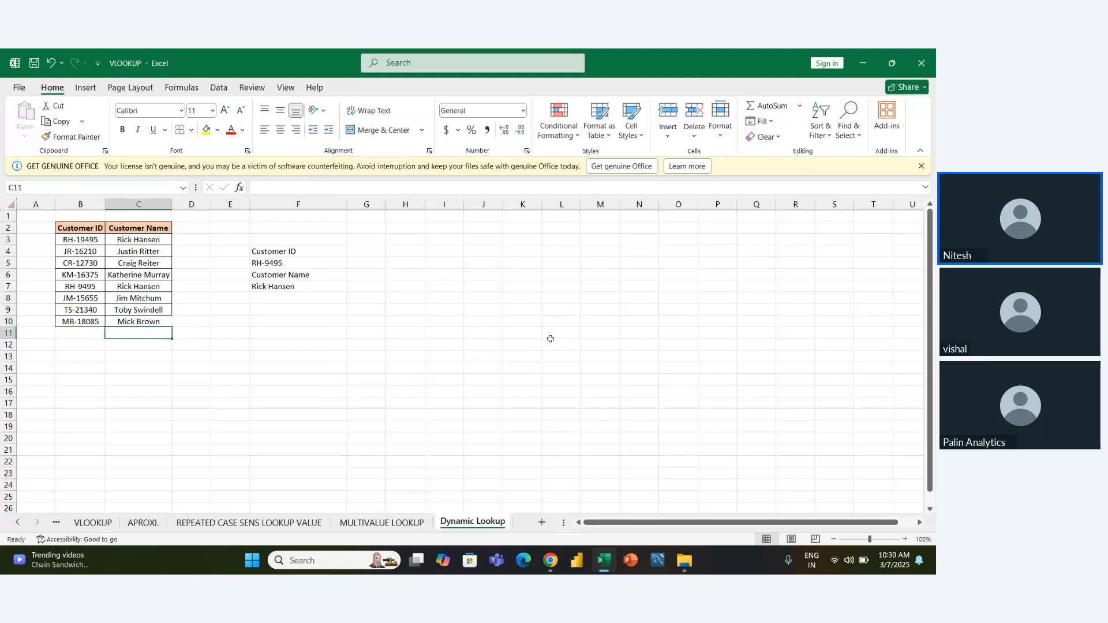
Apply all borders to the new customer name cell C10.
key("alt+h")
key("b")
key("a")
key("Right")
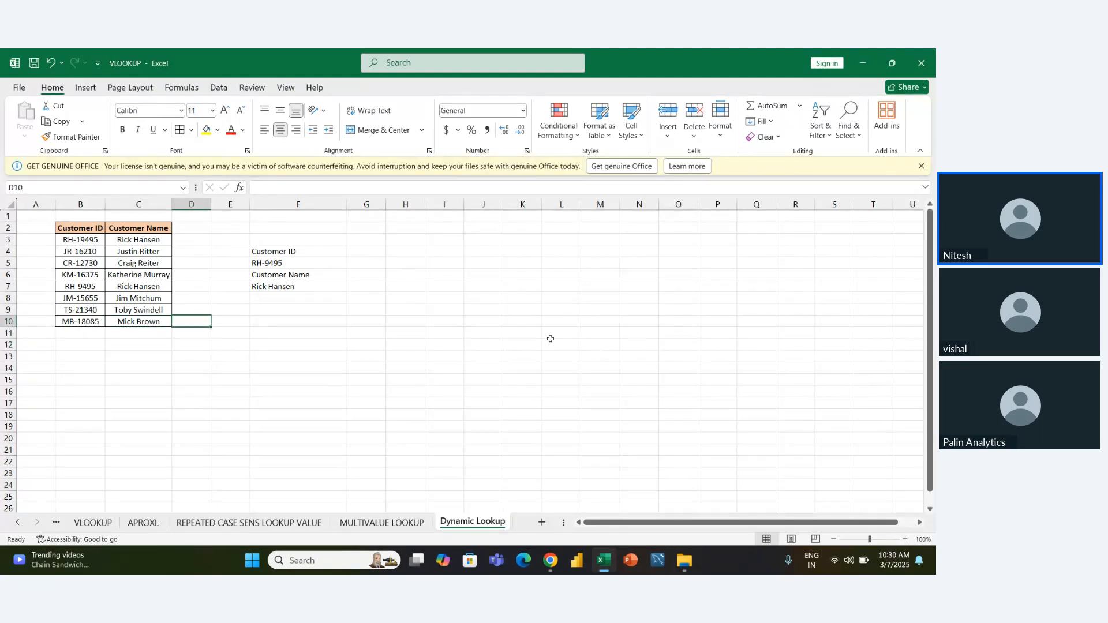
Check through the F5 dropdown list for the customer ID added in B10.
key("Right")
key("Up")
key("Up")
key("Up")
key("Right")
key("Up")
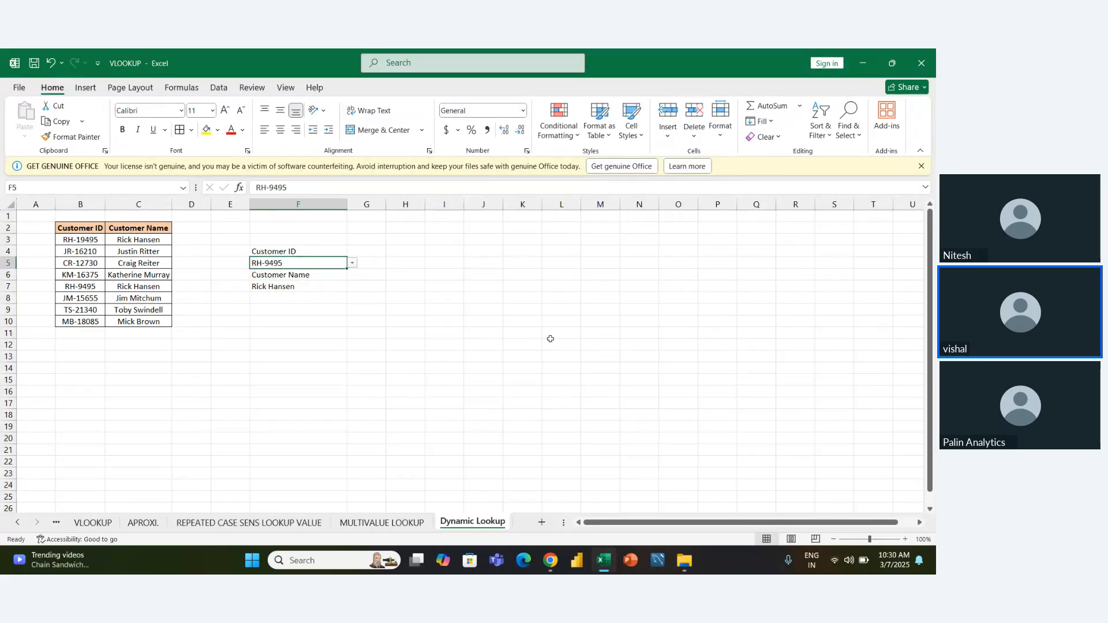
key("alt+Down")
key("Down")
key("Down")
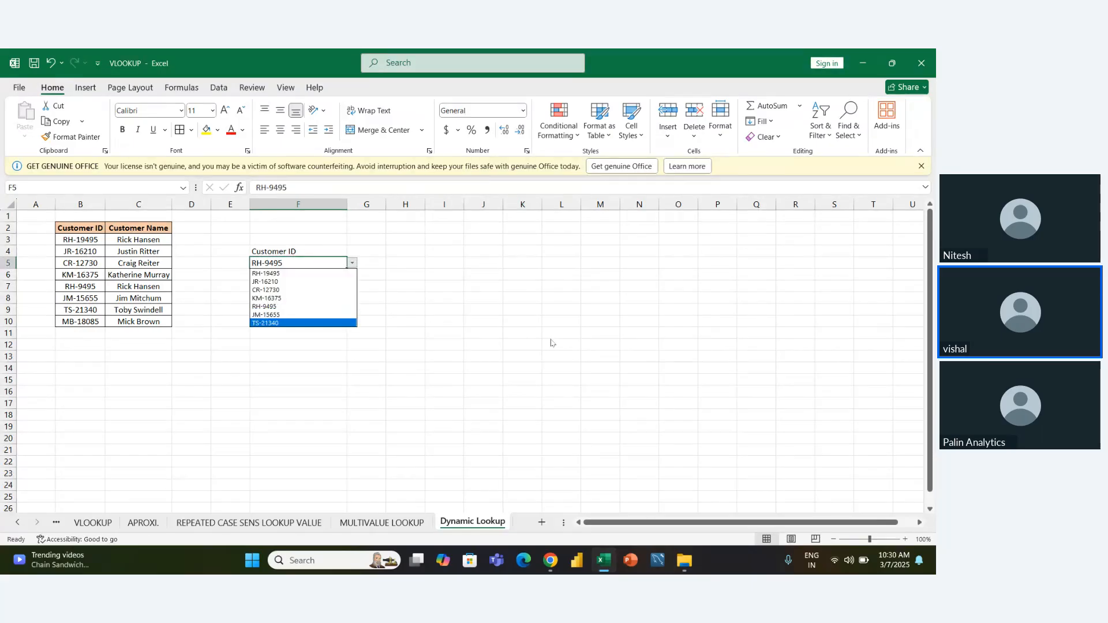
key("Up")
key("Up")
key("Up")
key("Down")
key("Down")
key("Down")
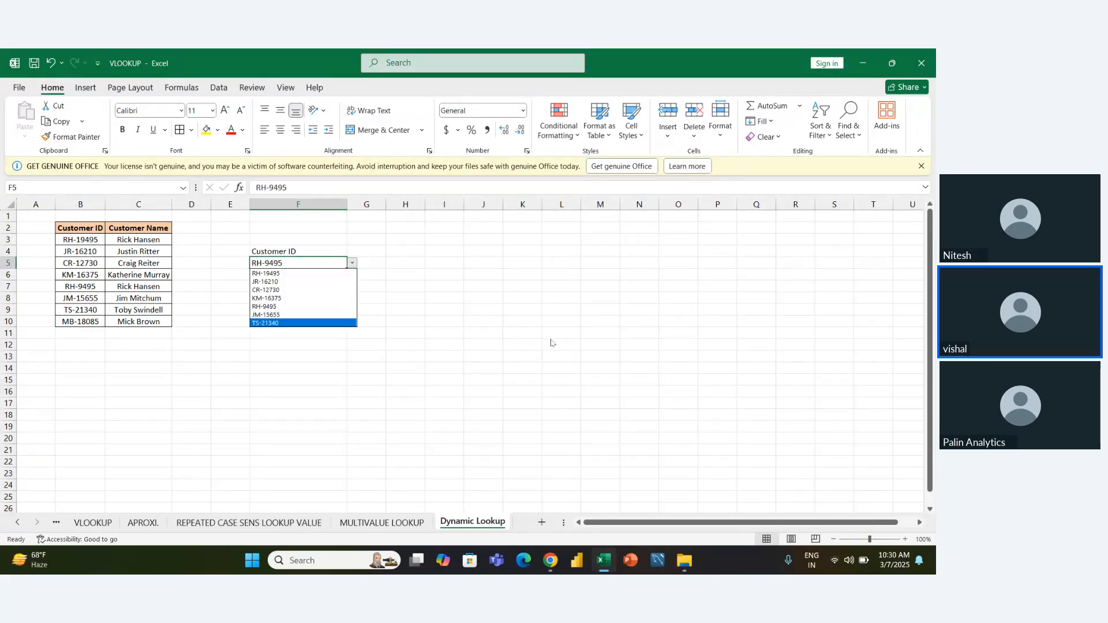
key("Up")
key("Up")
key("Up")
key("Up")
key("Up")
key("Up")
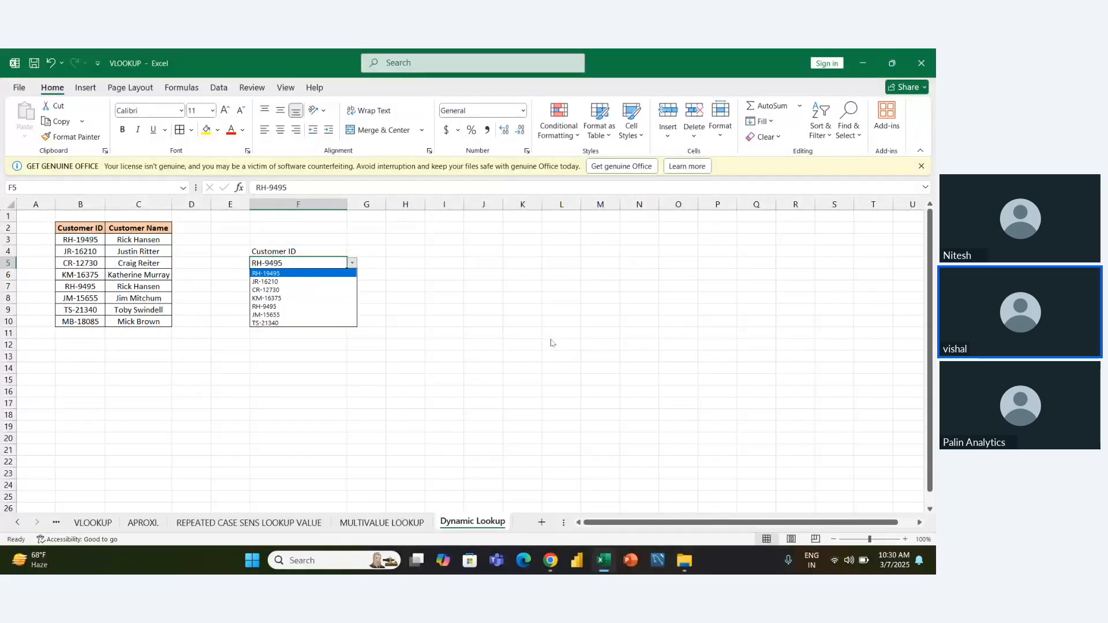
left_click(456, 359)
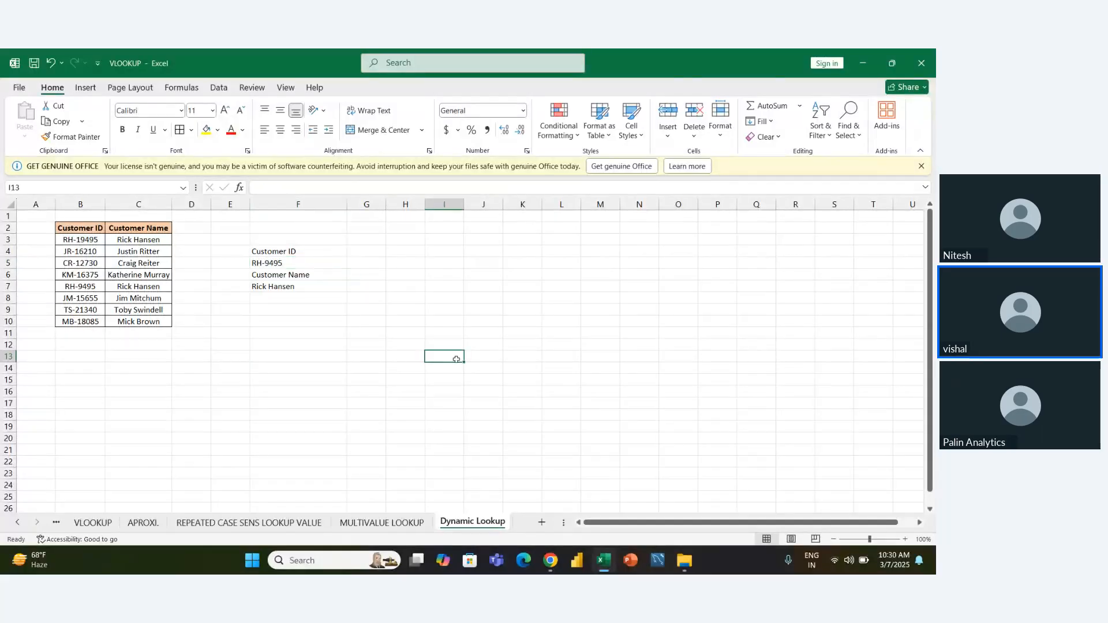
Remove the list validation from F5 by allowing any value.
left_click(326, 263)
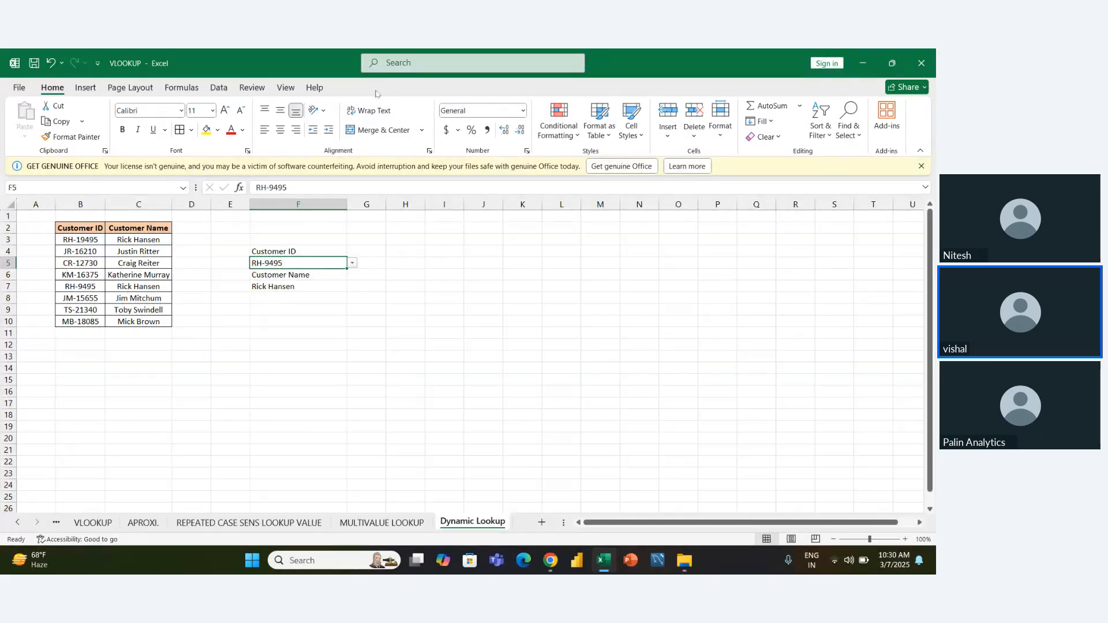
left_click(219, 87)
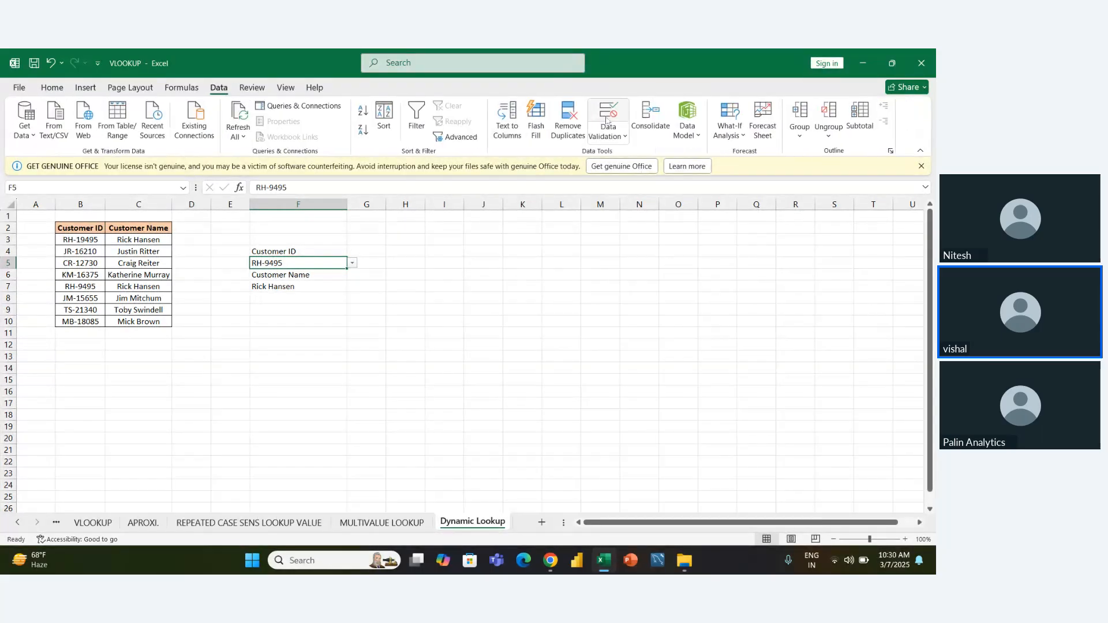
left_click(609, 115)
left_click(571, 236)
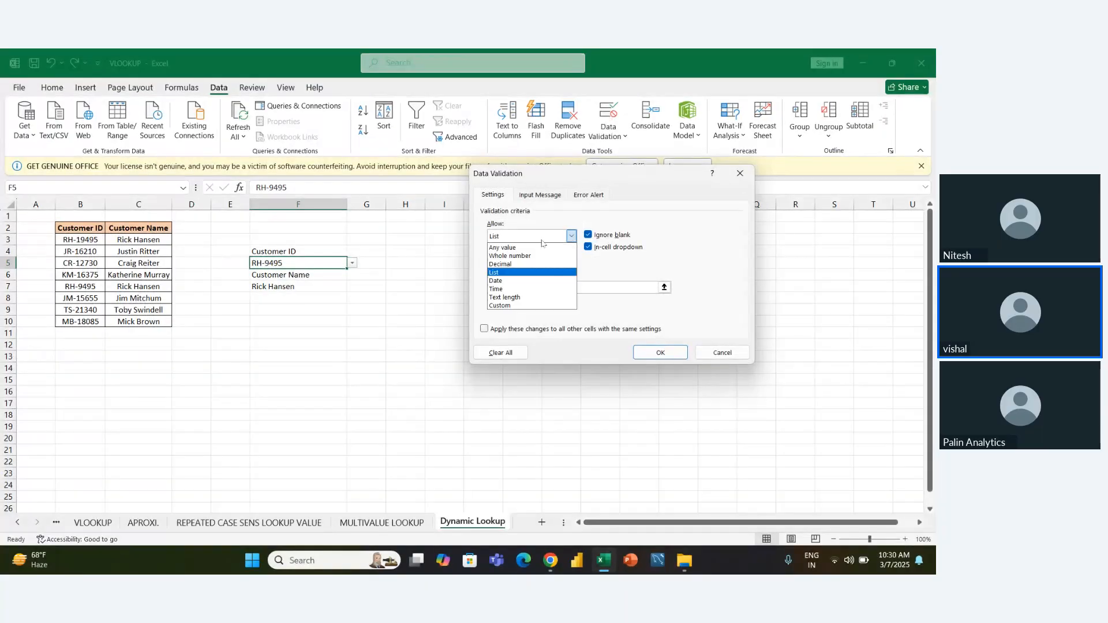
left_click(534, 248)
left_click(661, 352)
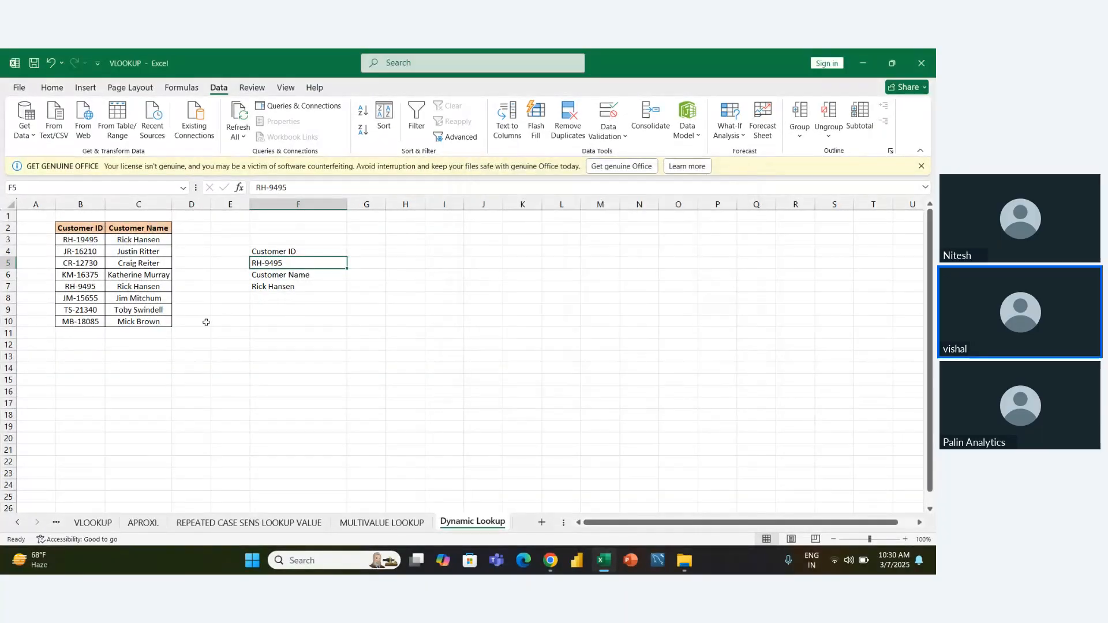
Select the whole customer list B2:C10, including its headers.
left_click(205, 322)
left_click(321, 258)
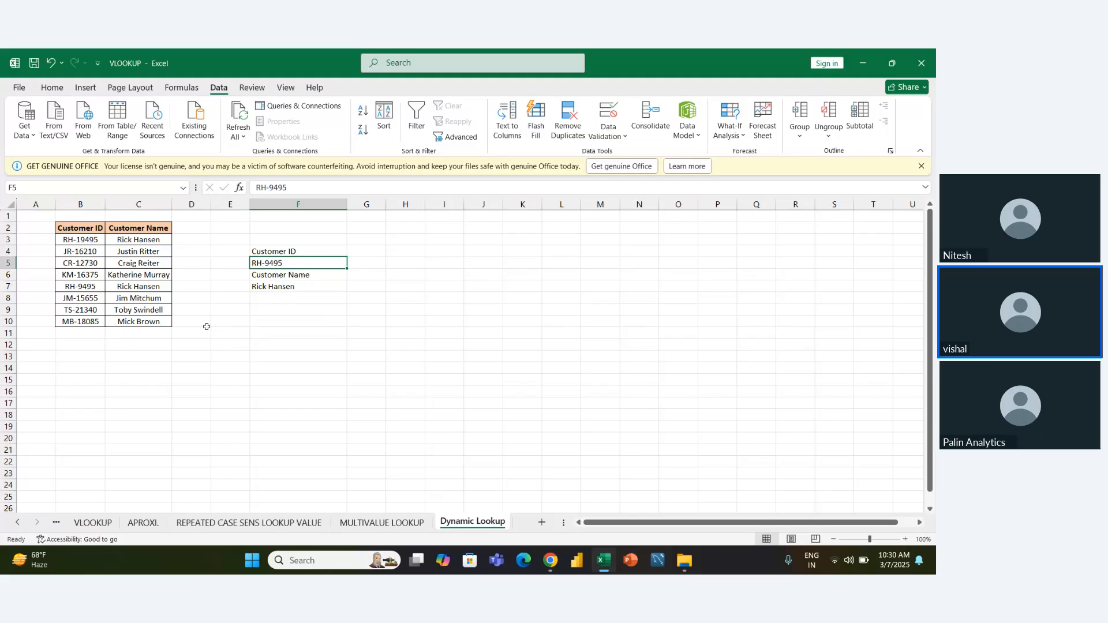
left_click(112, 361)
left_click(61, 262)
key("ctrl+a")
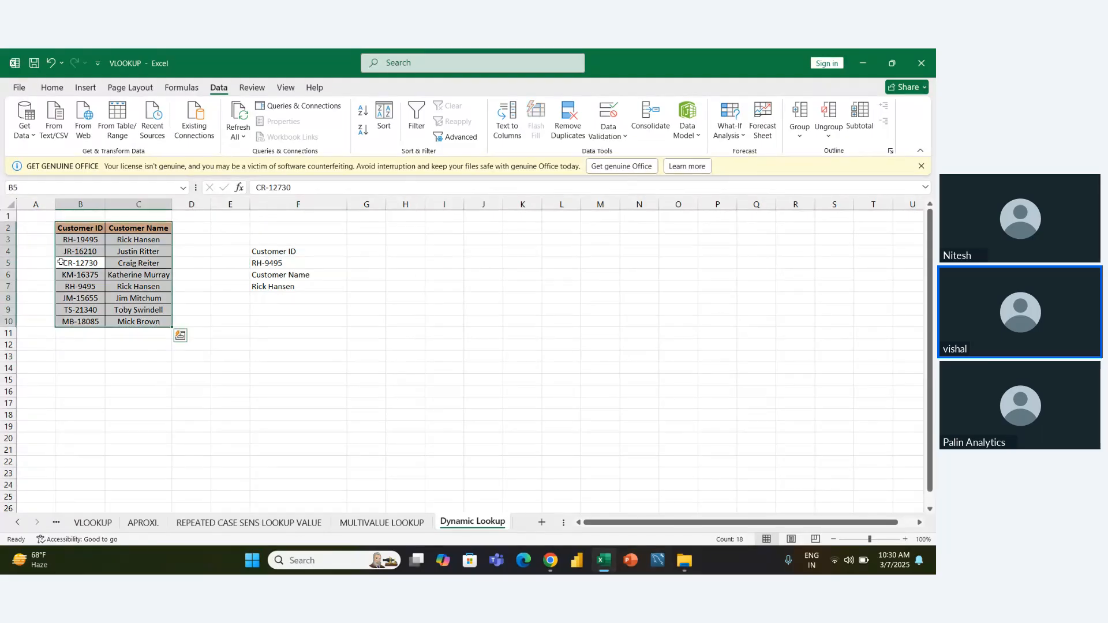
key("ctrl+q")
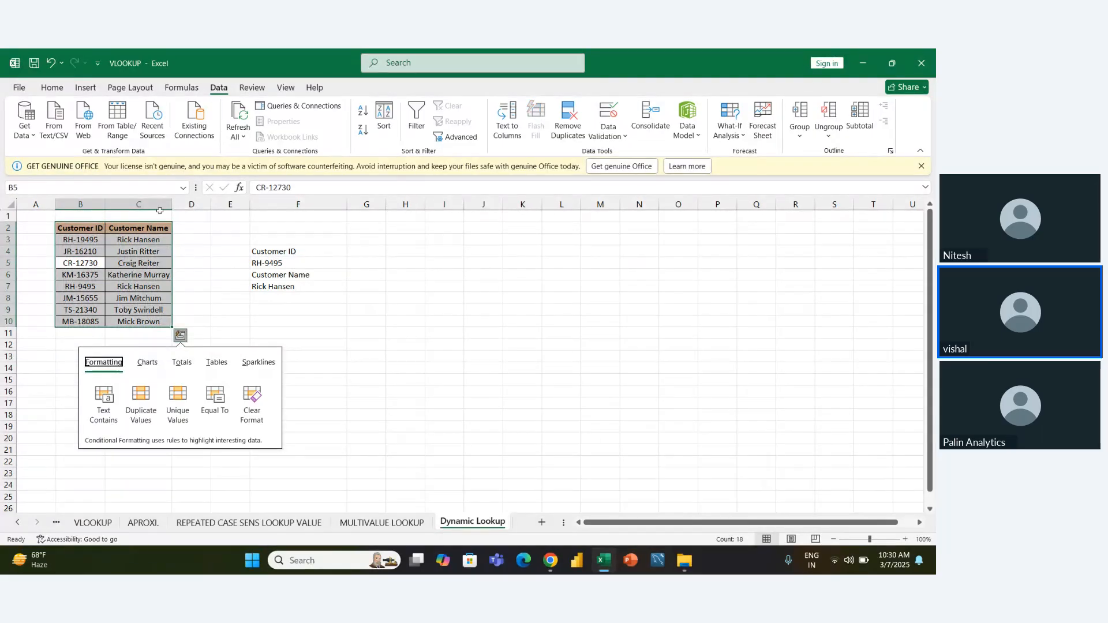
left_click(52, 87)
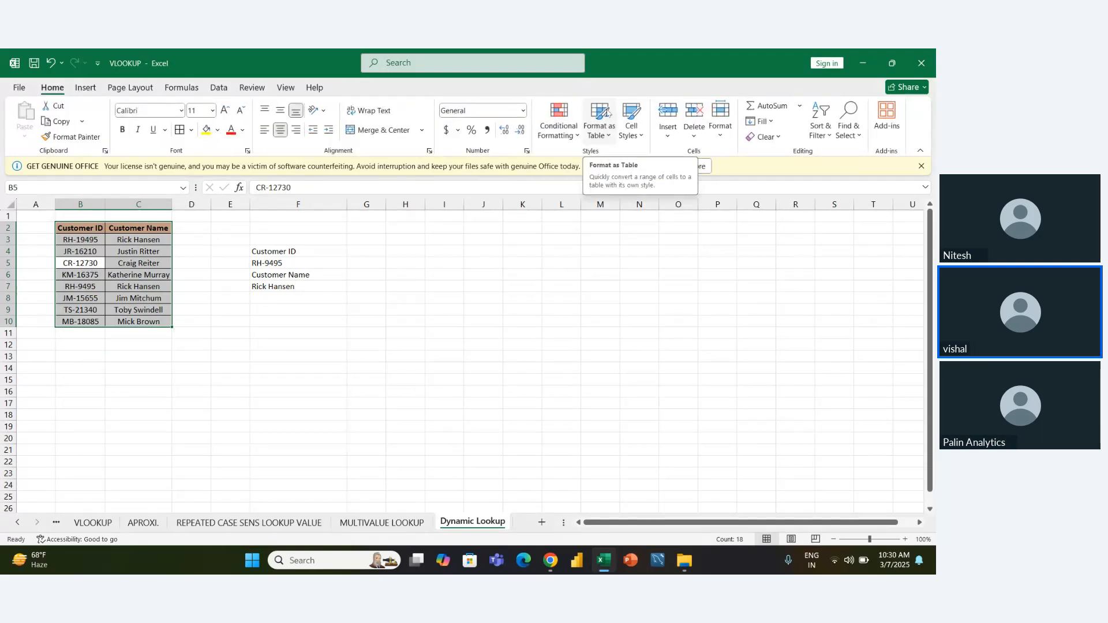
key("ctrl+t")
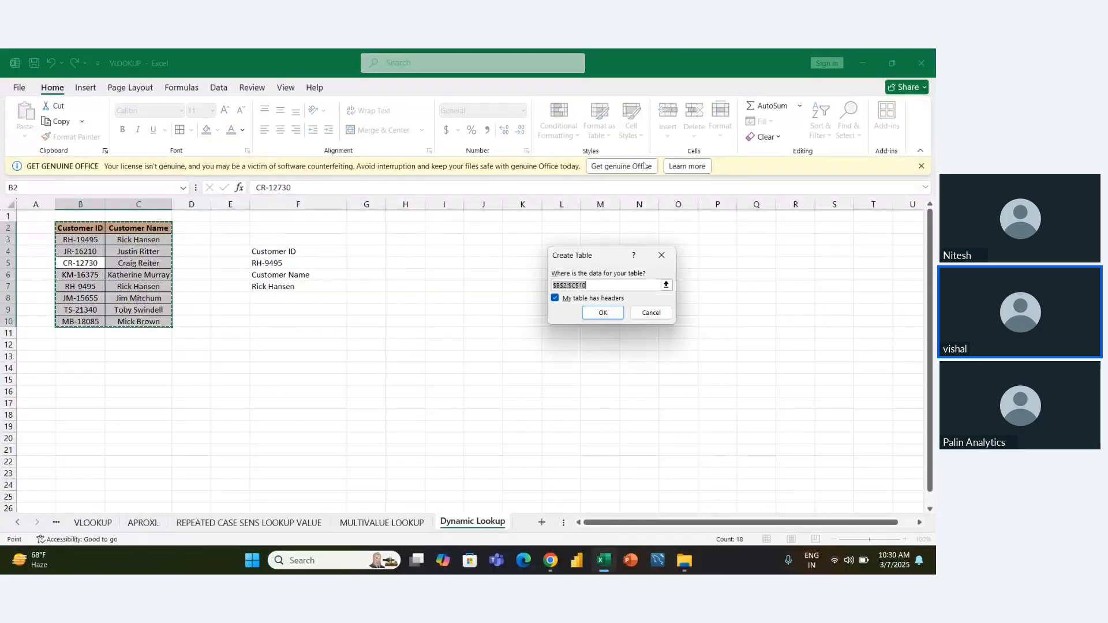
left_click(662, 255)
Try to format B2:C10 as a gold medium-style table with the headers option off, and undo it.
left_click(604, 113)
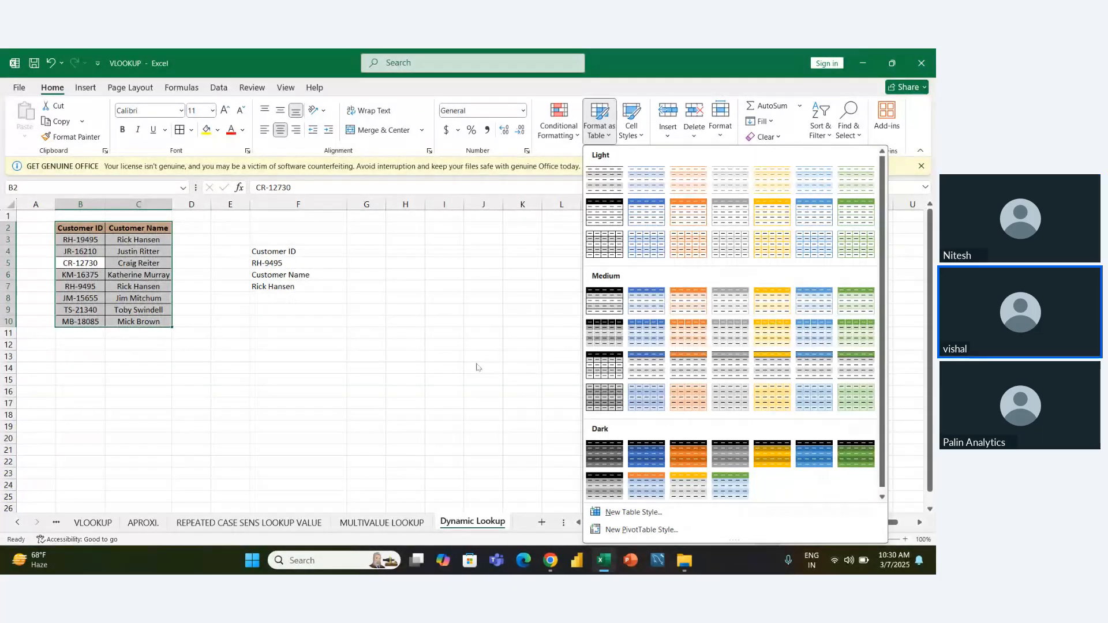
left_click(779, 335)
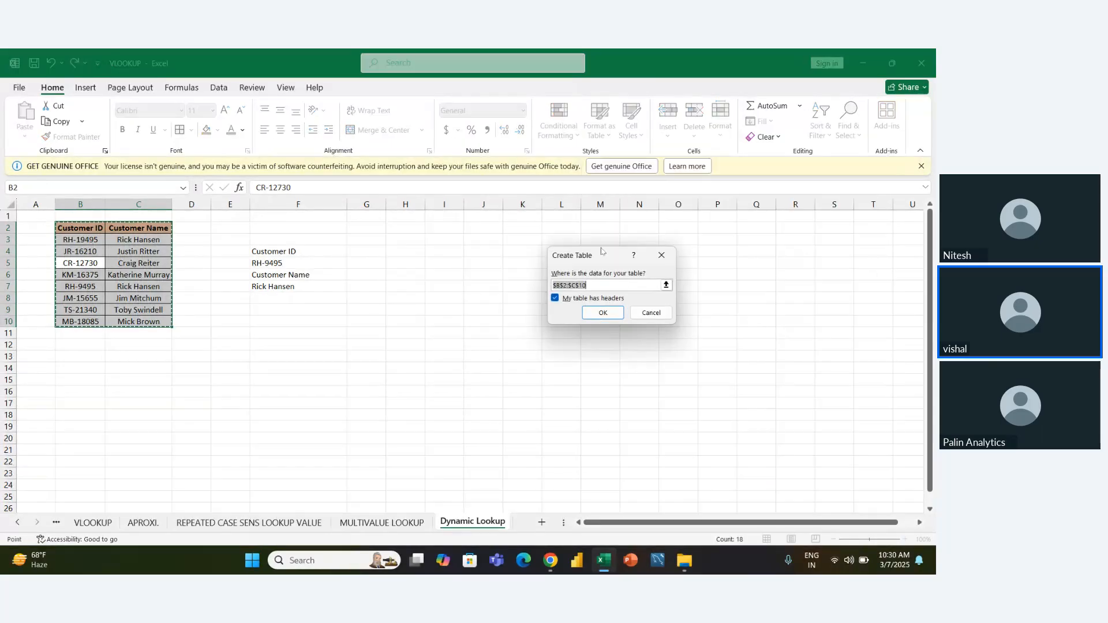
left_click_drag(601, 251, 537, 250)
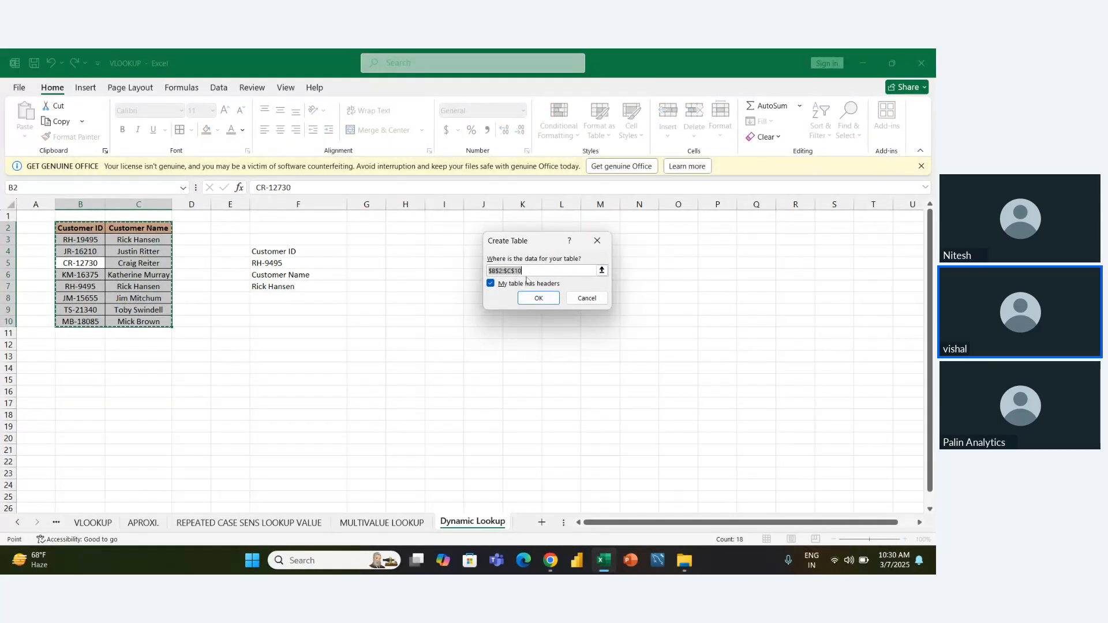
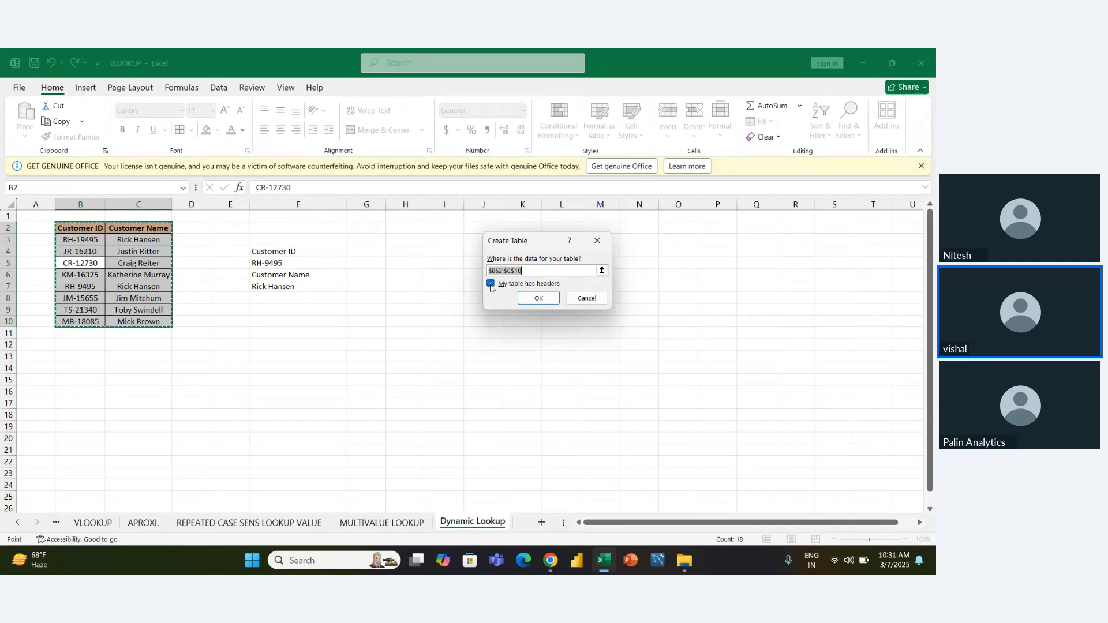
left_click(490, 285)
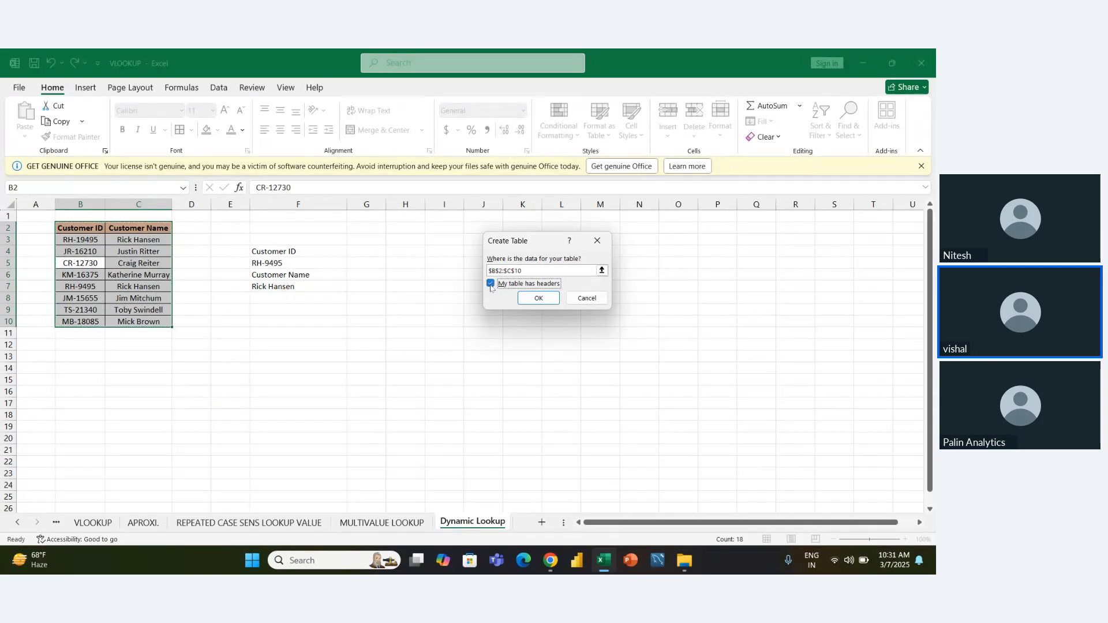
left_click(538, 300)
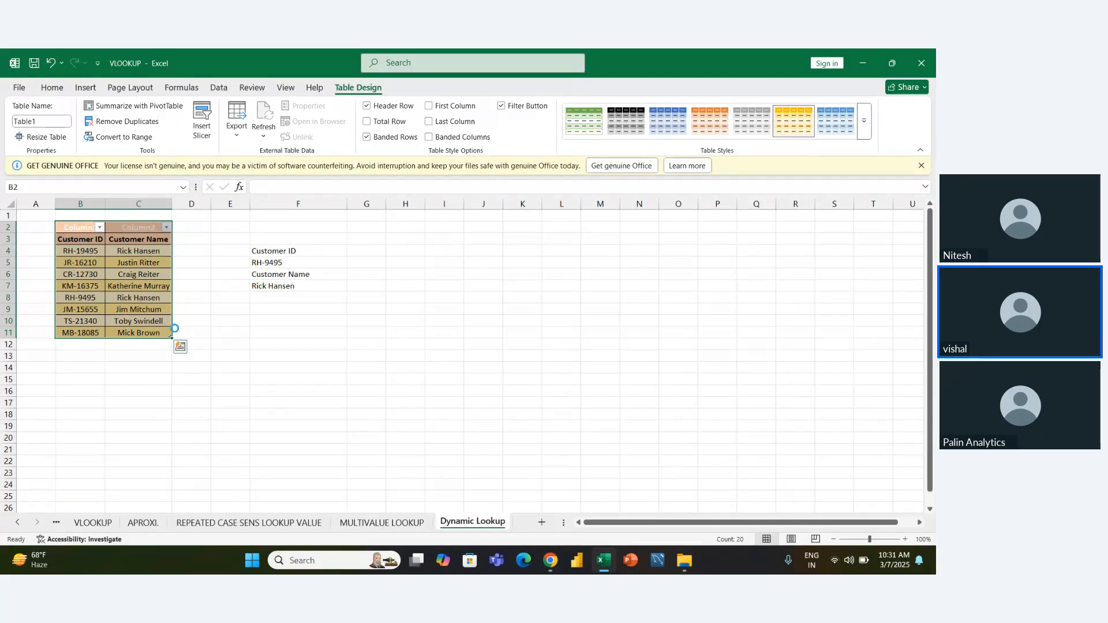
key("ctrl+z")
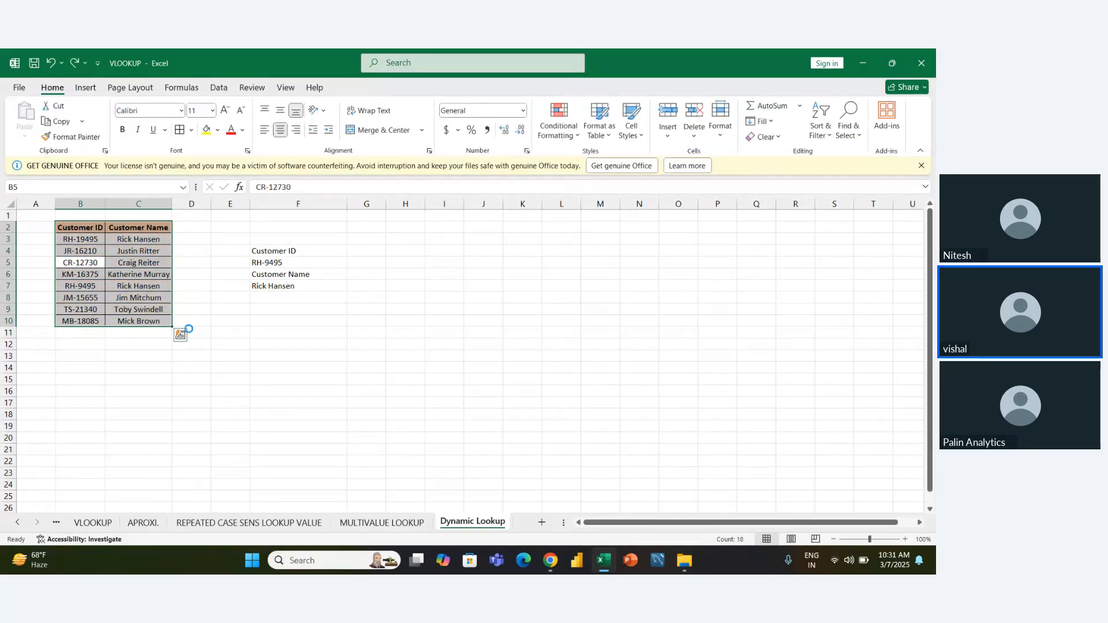
Convert the customer list B2:C10 into a table that uses its first row as headers.
key("ctrl+t")
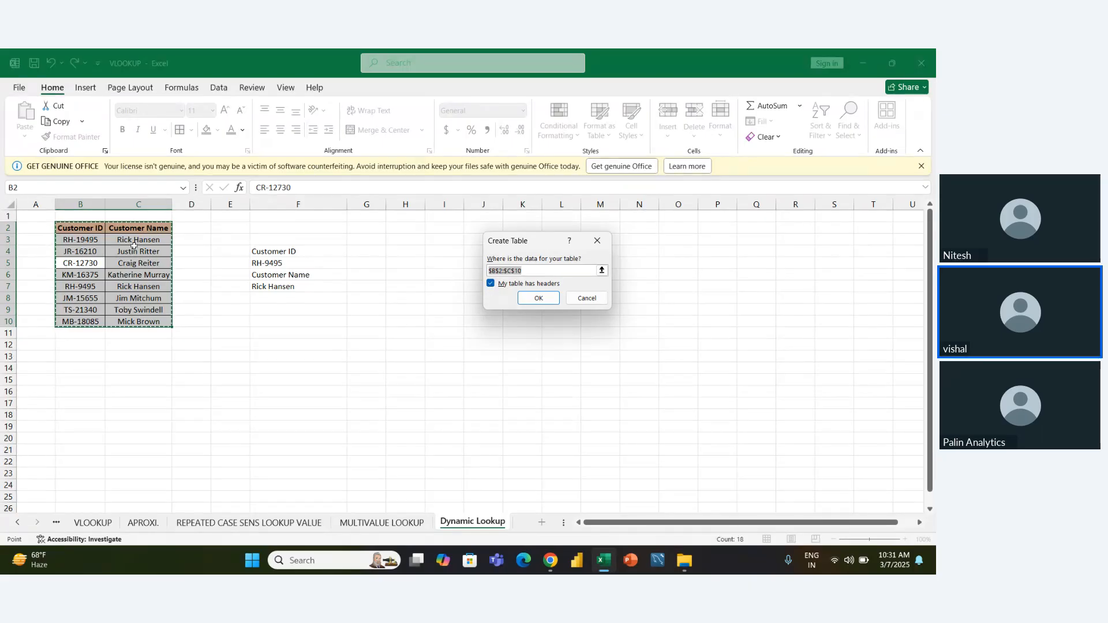
left_click(538, 298)
left_click(266, 407)
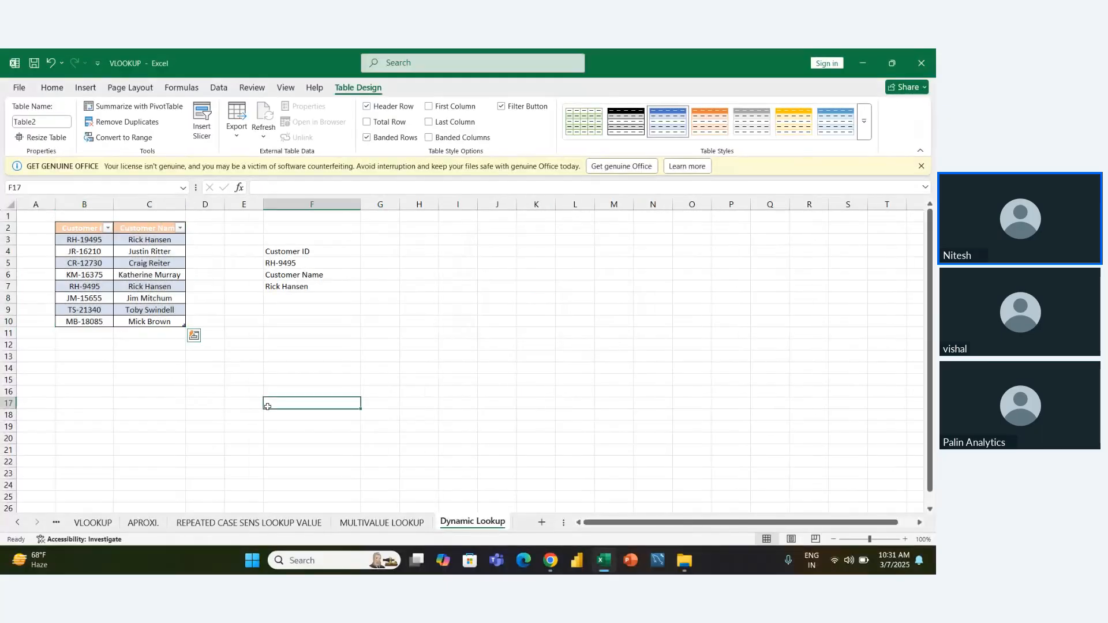
Try the customer table without its header row and without banded rows, turning each option back on.
left_click(94, 263)
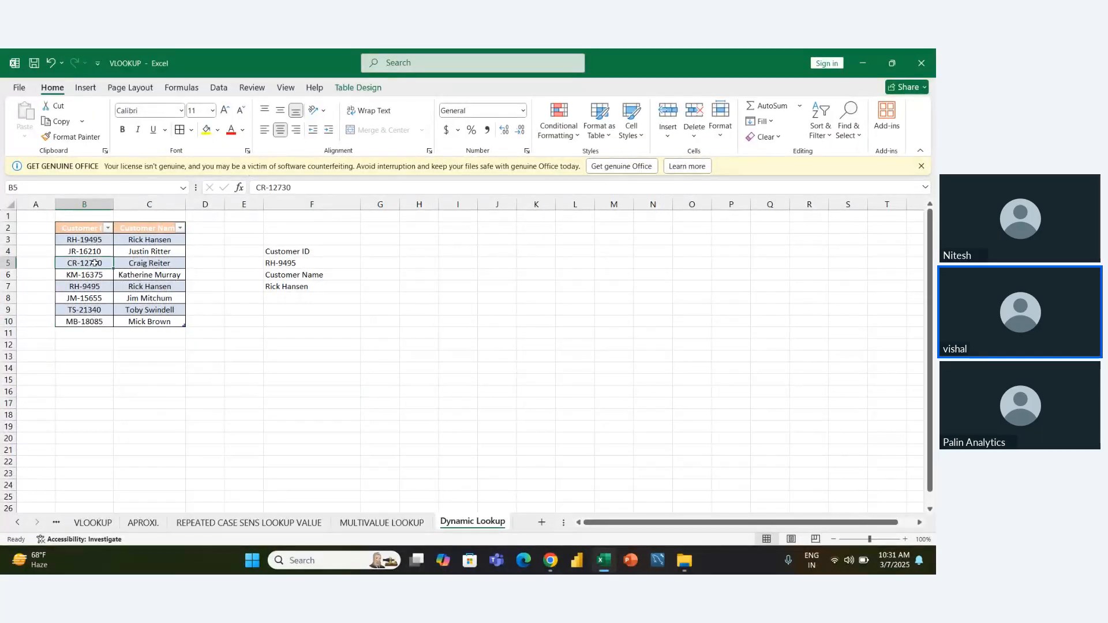
left_click(358, 88)
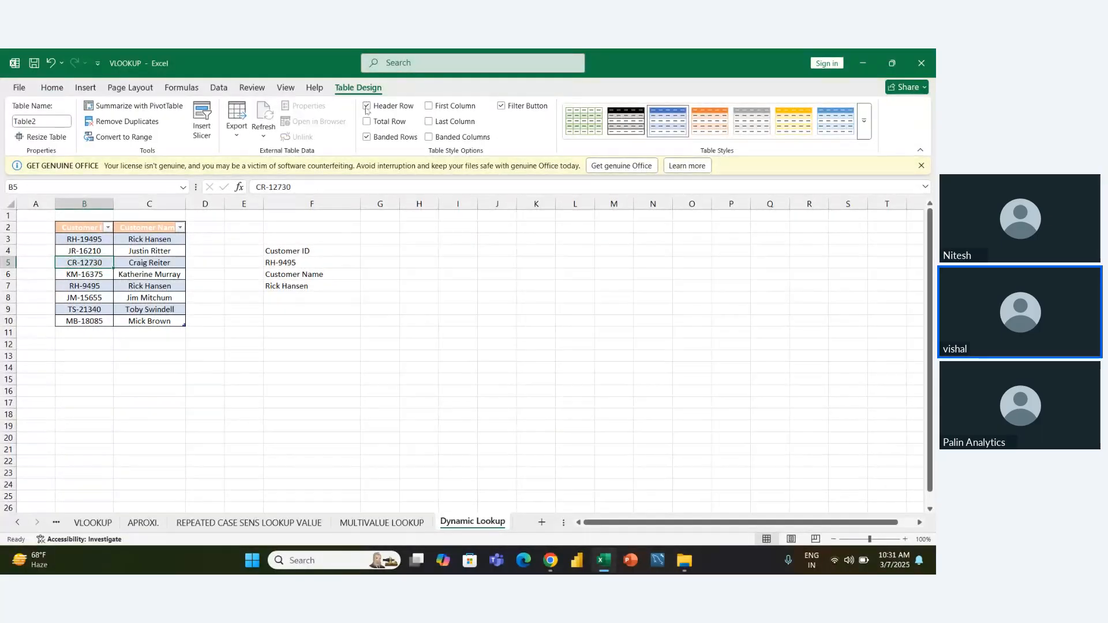
left_click(366, 108)
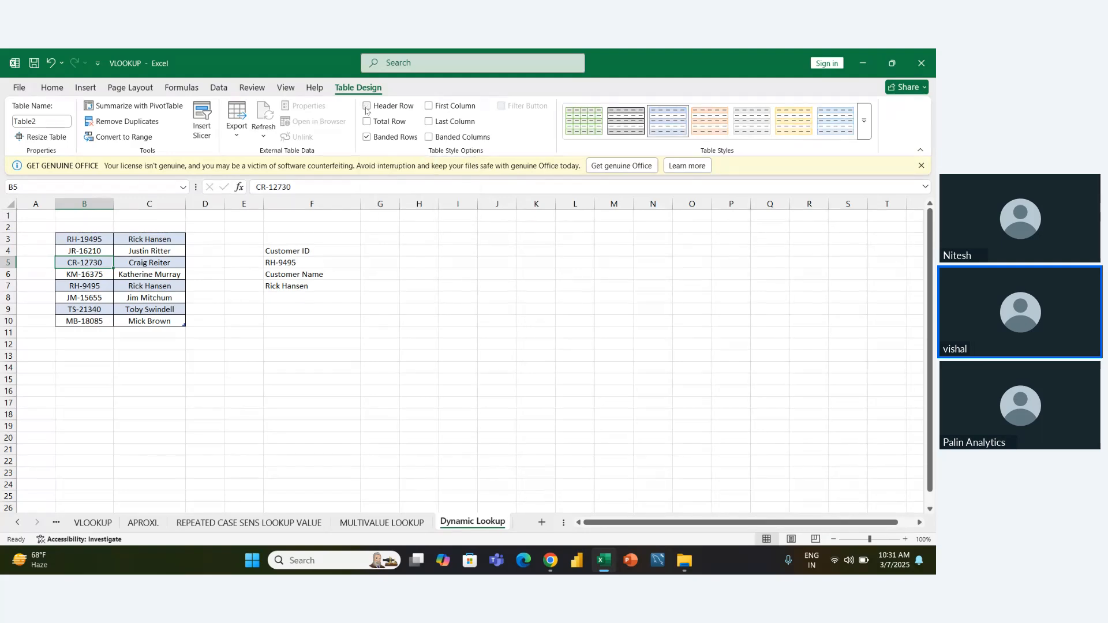
left_click(366, 108)
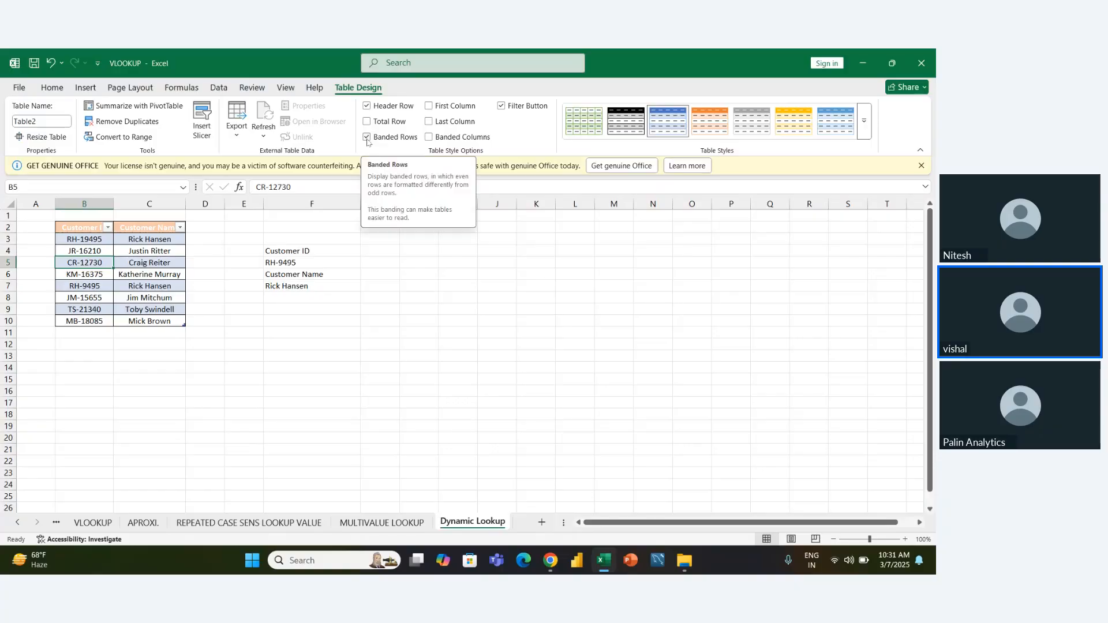
left_click(366, 138)
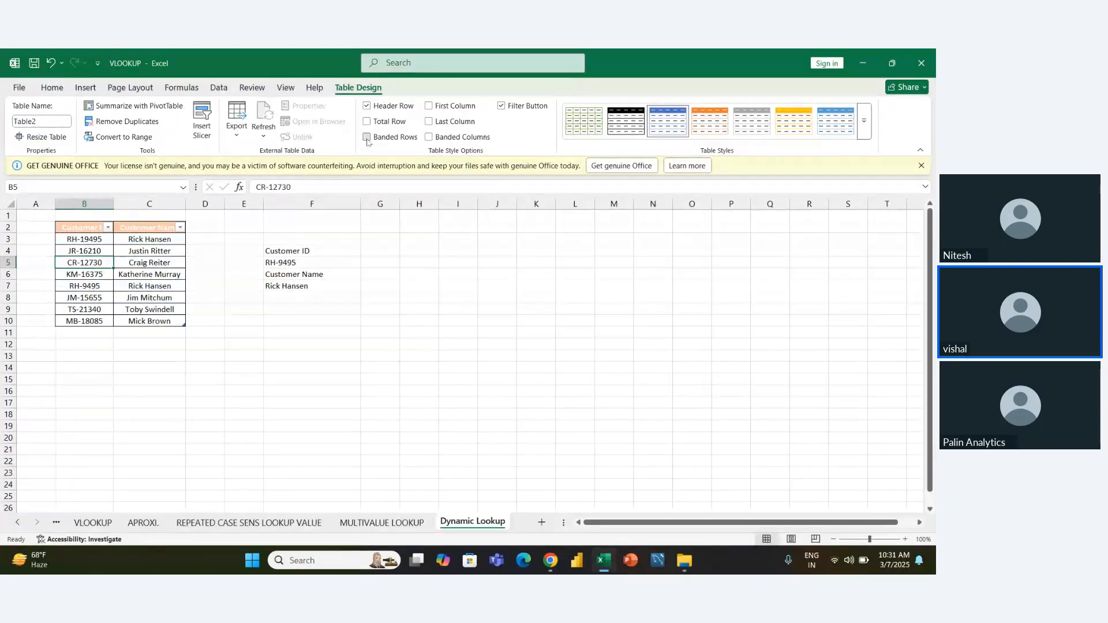
left_click(366, 139)
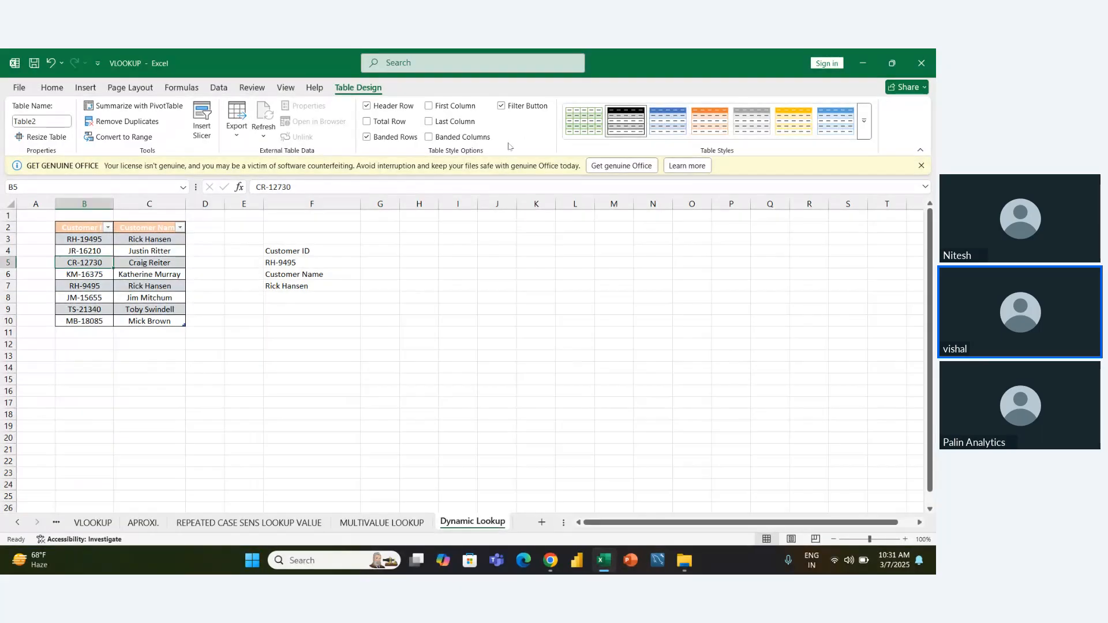
Apply the black dark-group table style to the customer table and turn off its filter buttons.
left_click(864, 121)
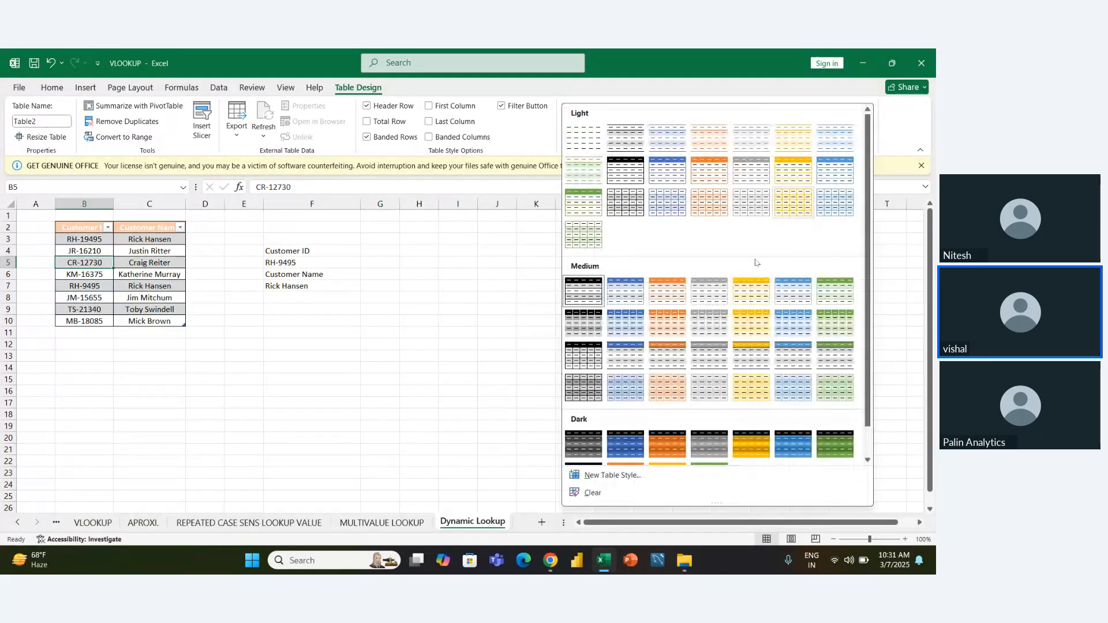
left_click(595, 442)
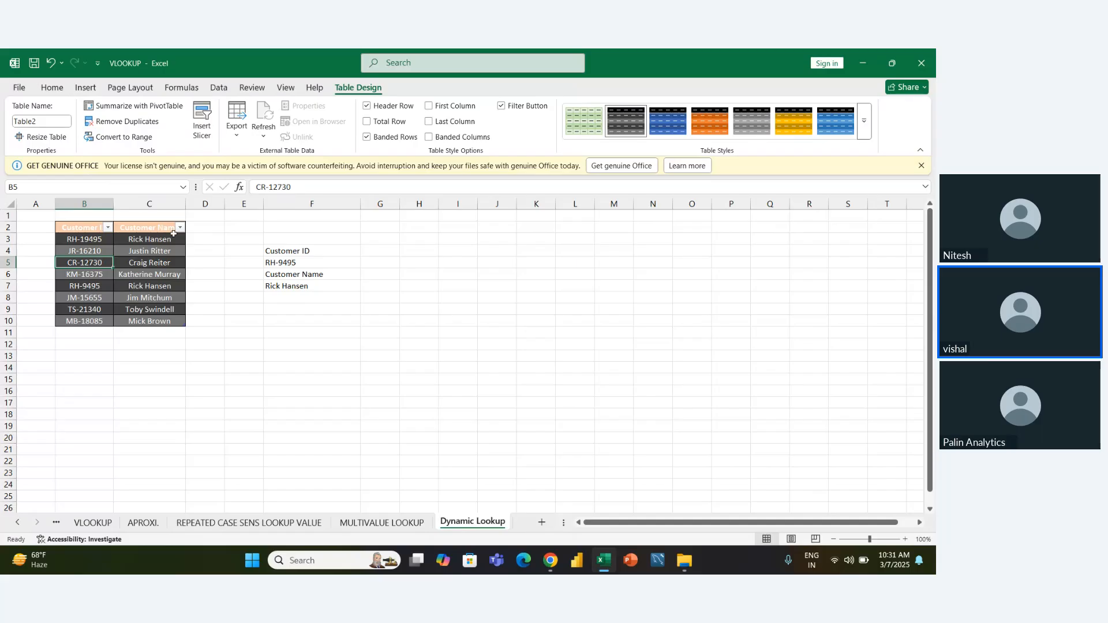
left_click(501, 106)
Insert a slicer for the Customer ID field of the table.
left_click(202, 129)
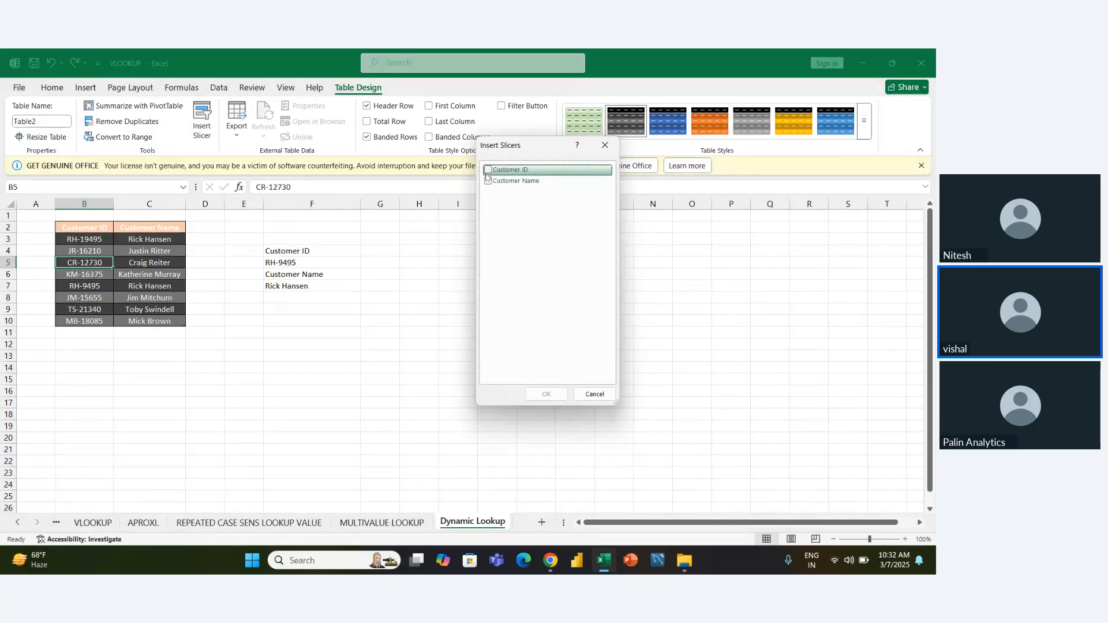
left_click(487, 170)
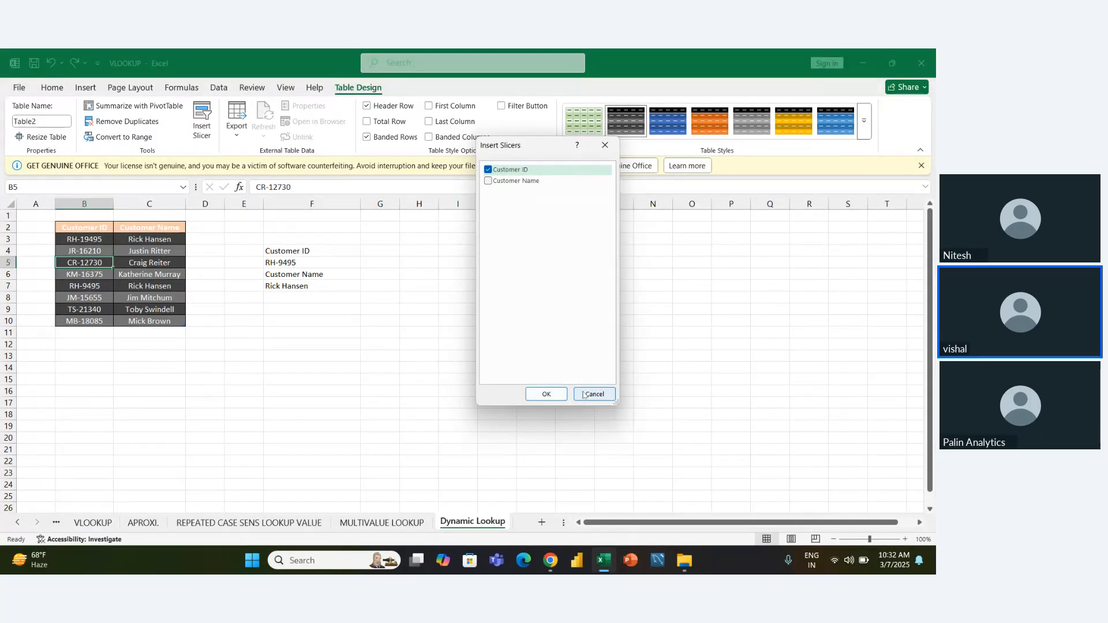
left_click(544, 395)
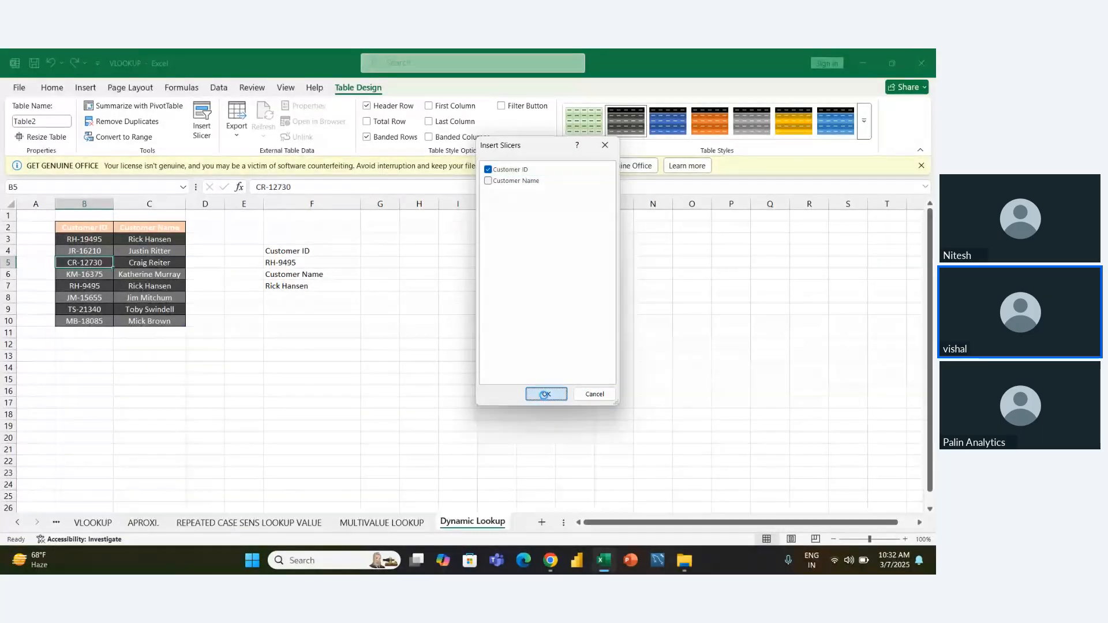
Filter the table by different single customer IDs with the slicer, clear the filter and delete the slicer.
left_click(462, 344)
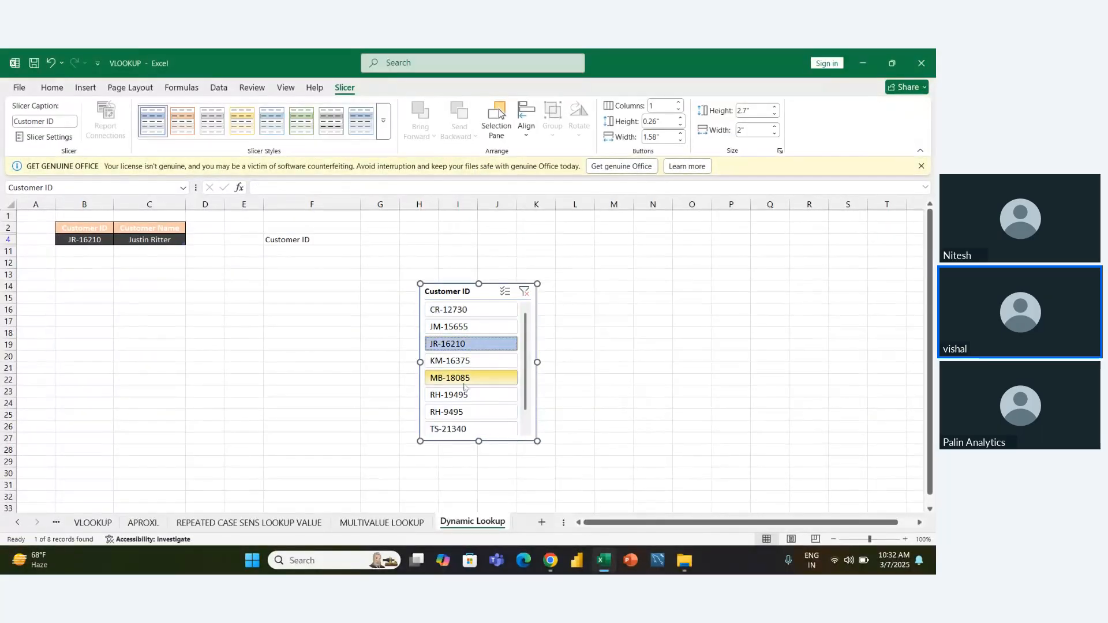
left_click(464, 382)
left_click(462, 428)
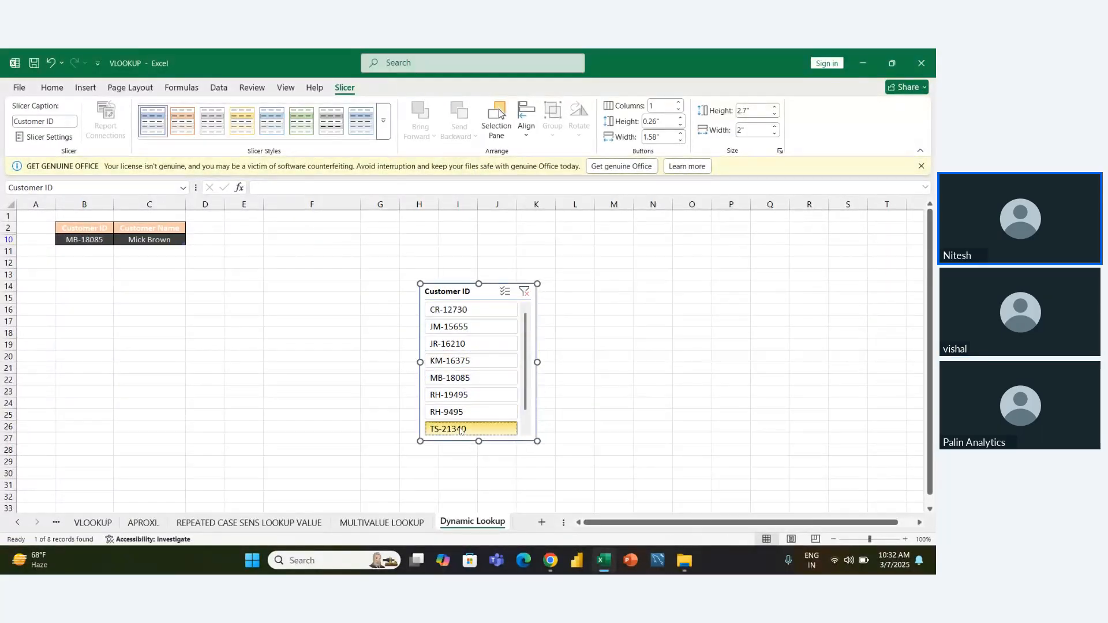
left_click(525, 292)
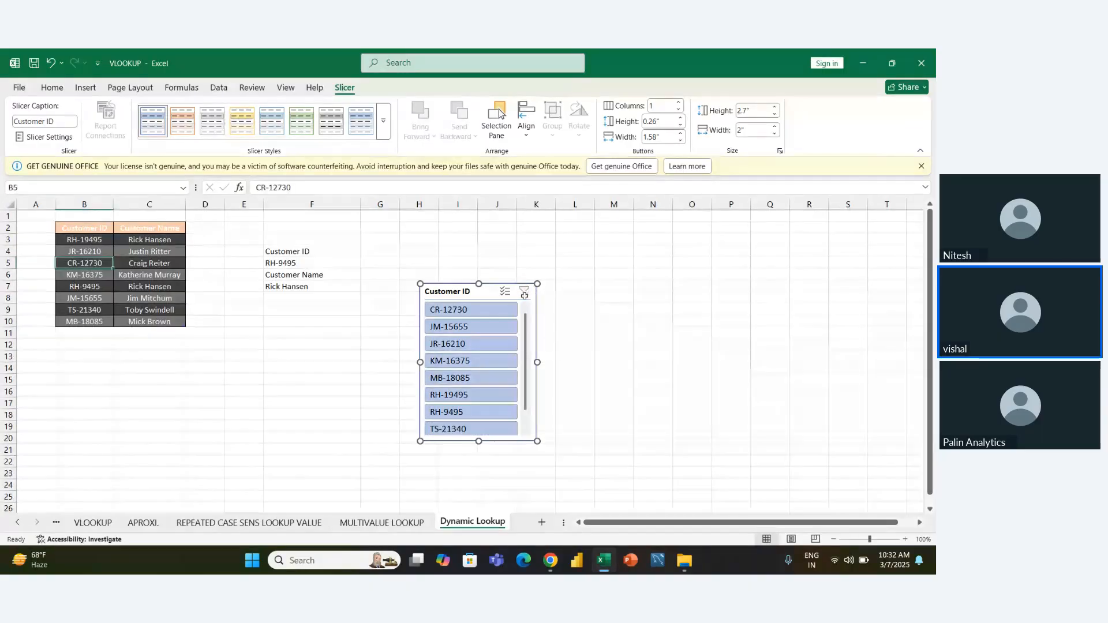
key("Delete")
left_click(128, 252)
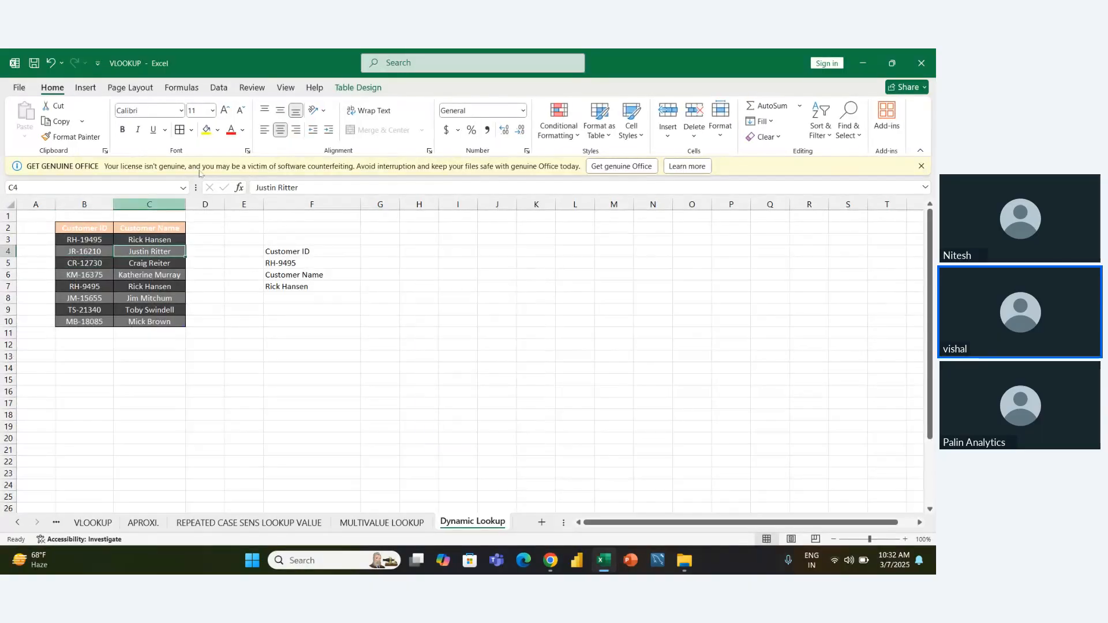
Look over the table's design tools and check which cells belong to the table by selecting all its data.
left_click(359, 87)
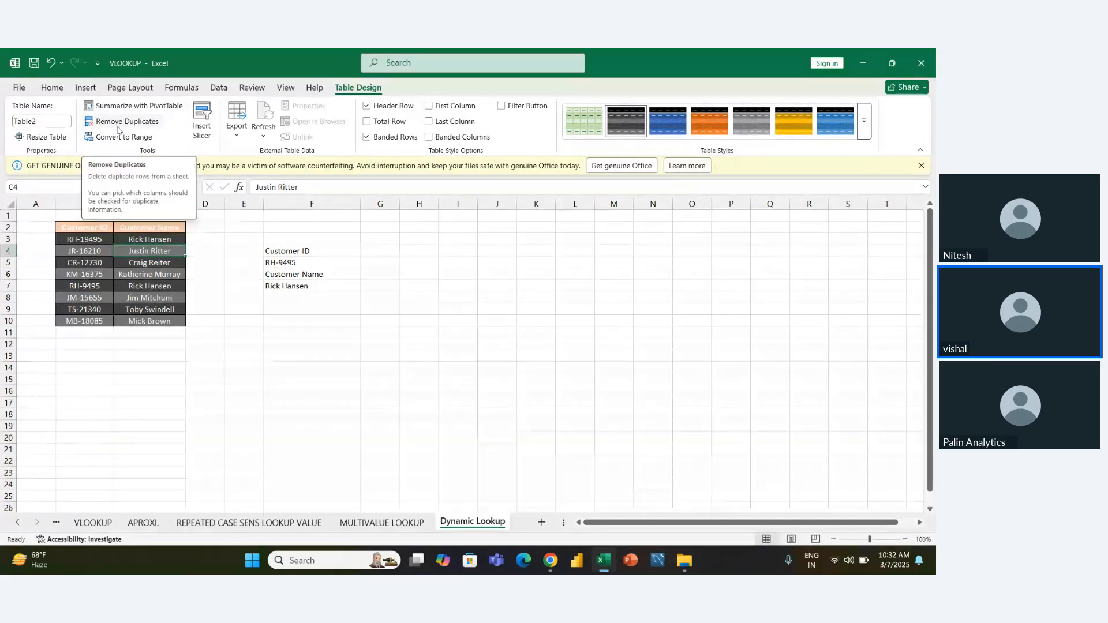
left_click(76, 248)
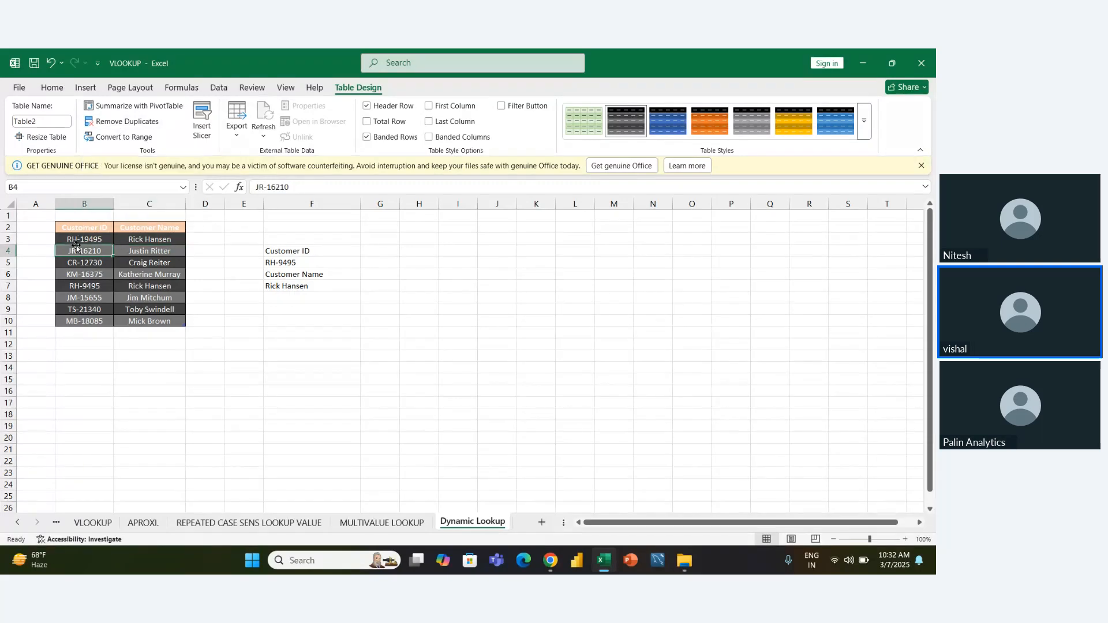
key("ctrl+a")
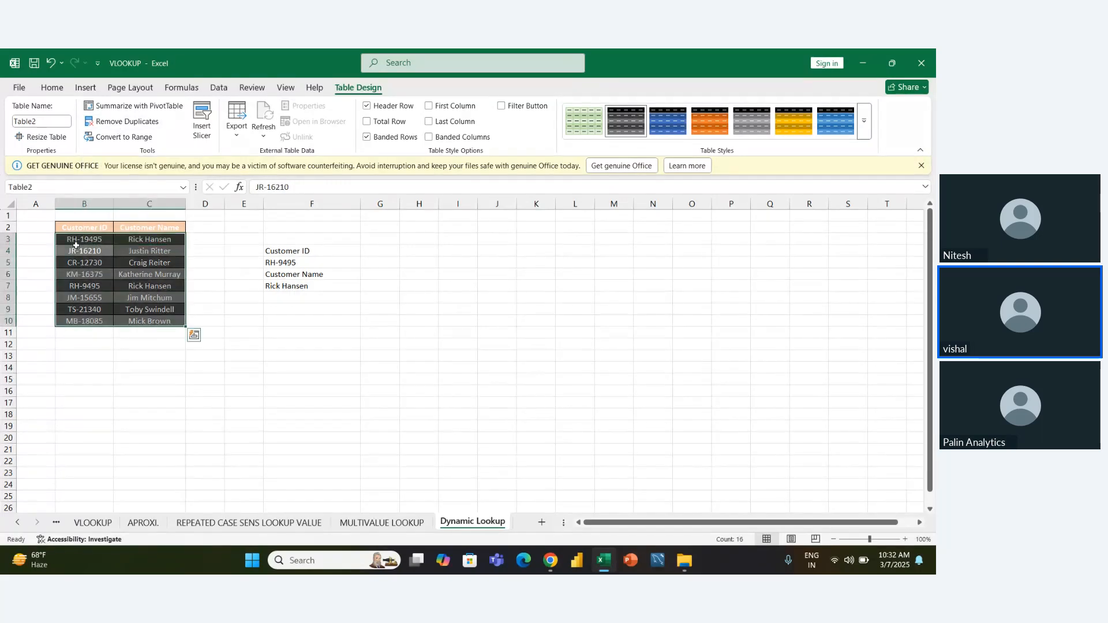
left_click(84, 364)
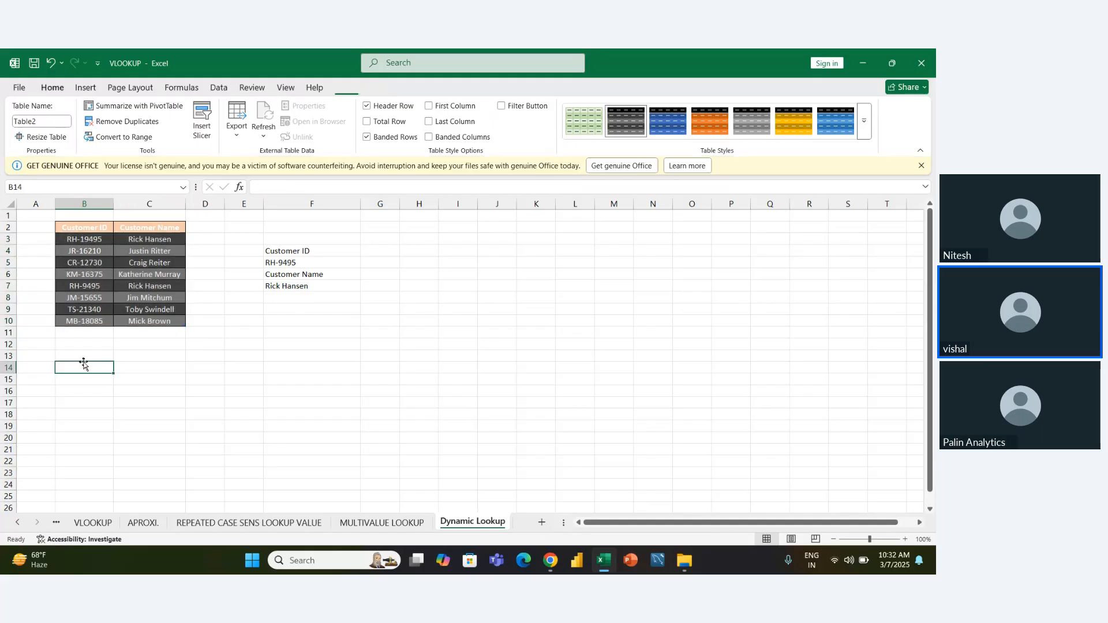
Copy customer rows B11:D14 from the DATA sheet to N8 on the Dynamic Lookup sheet and autofit the pasted columns.
left_click(57, 524)
left_click_drag(85, 344, 209, 383)
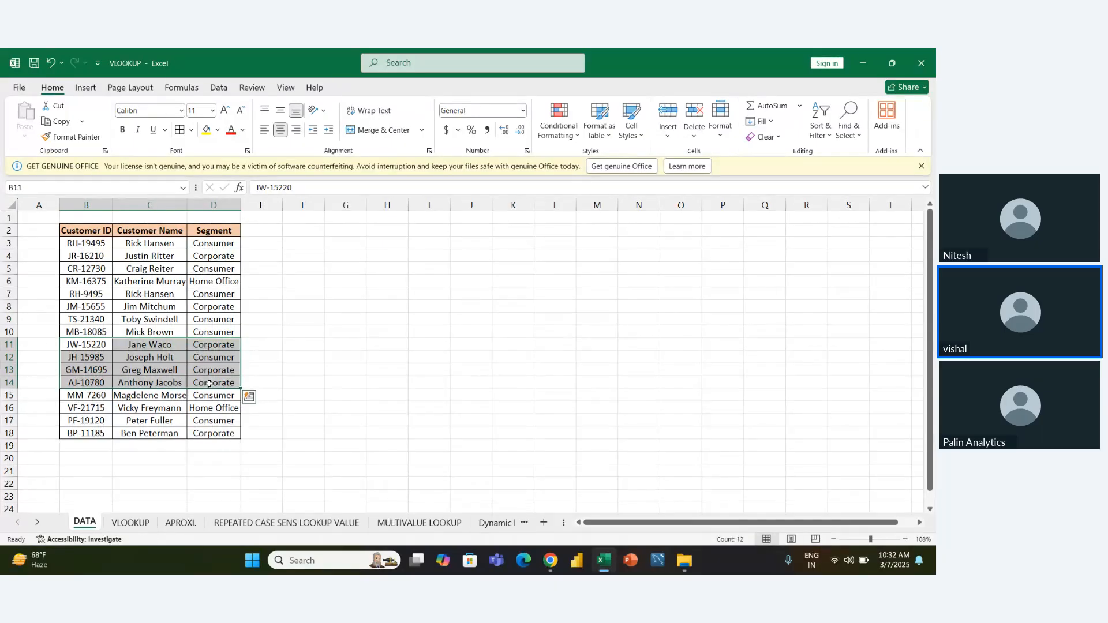
key("ctrl+c")
left_click(473, 522)
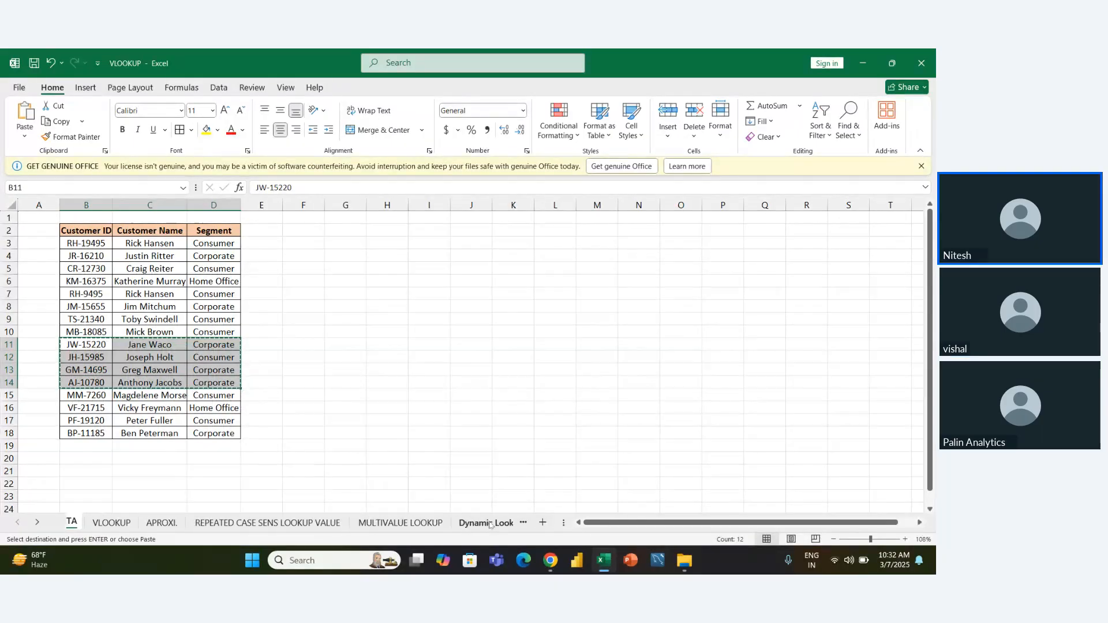
left_click(670, 299)
key("ctrl+v")
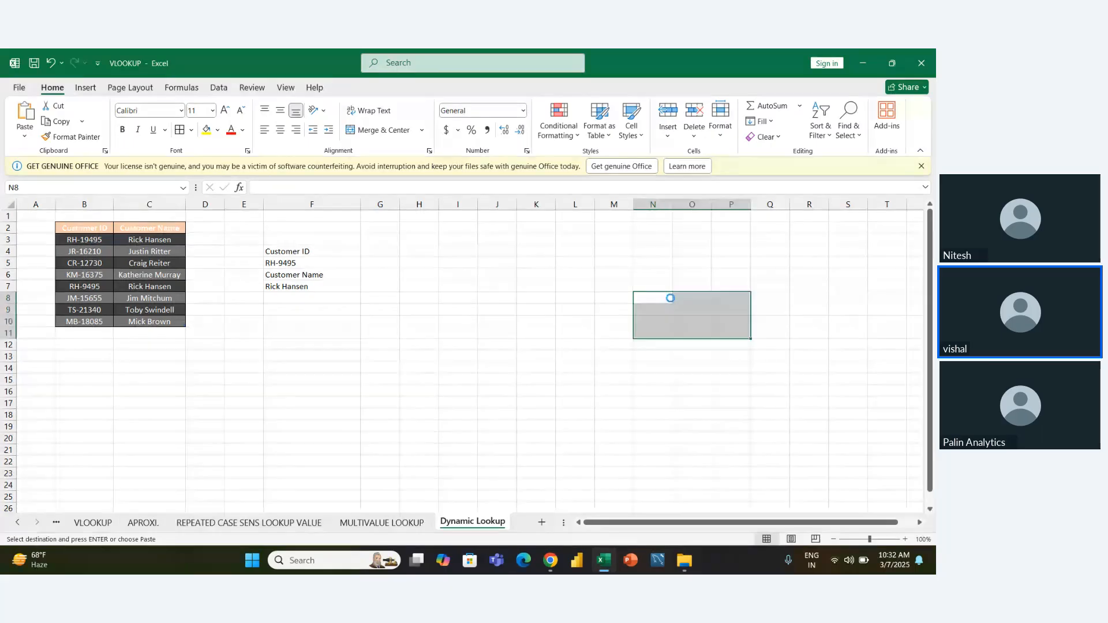
key("alt+h")
key("o")
key("i")
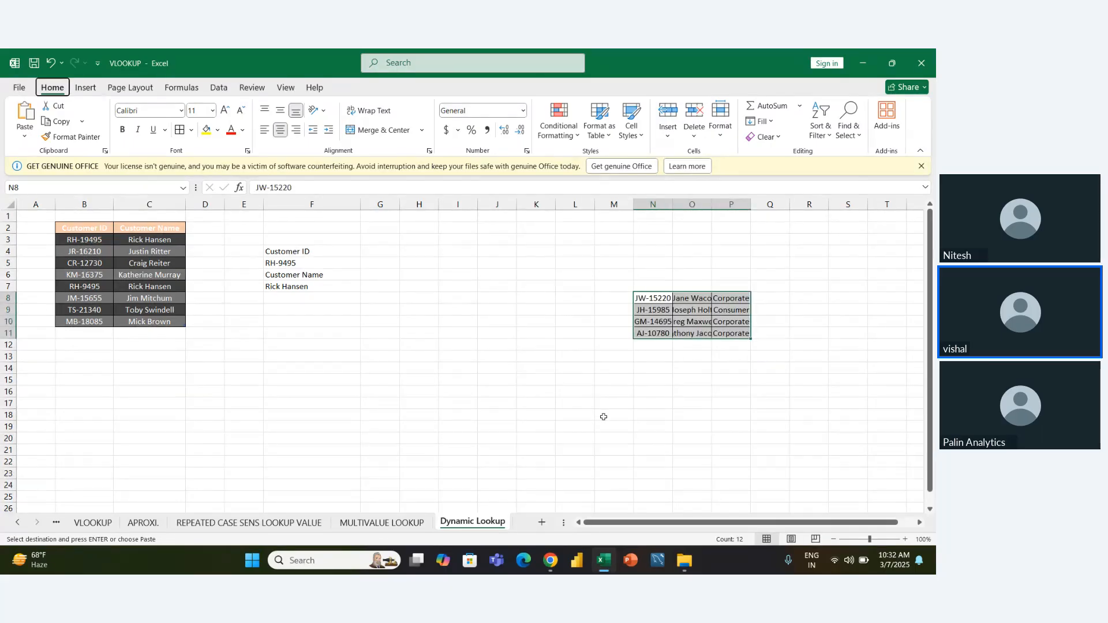
Start a TRIM formula in F16 that takes the table's whole Customer Name column as its text.
key("Left")
key("Left")
key("Down")
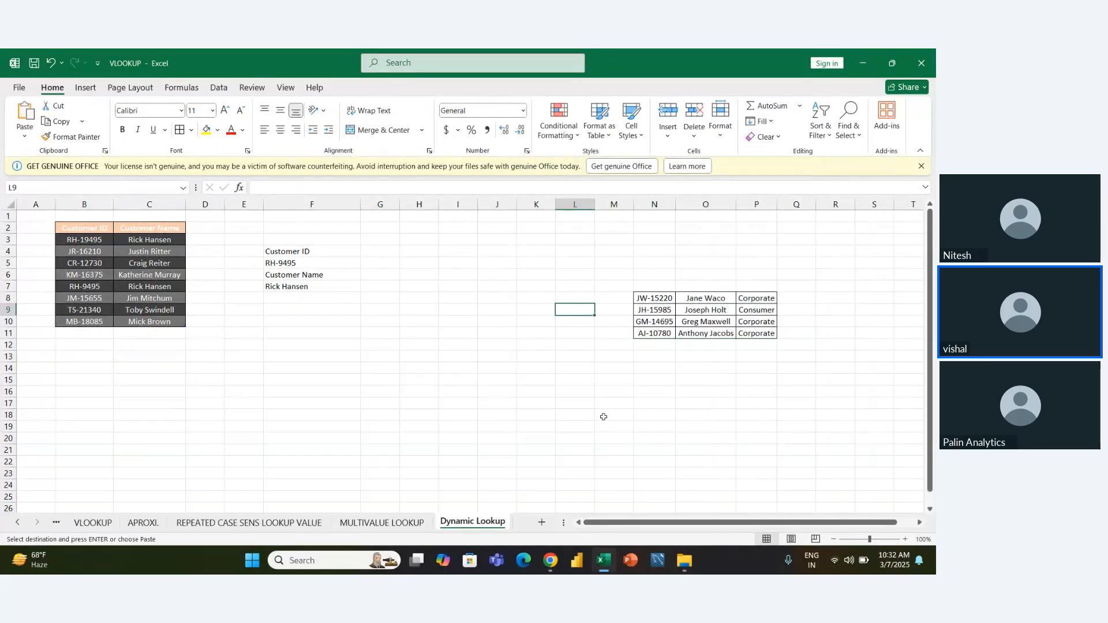
key("Left")
key("Down")
key("Left")
key("Down")
key("Down")
key("Left")
key("Down")
key("Left")
key("Down")
key("Left")
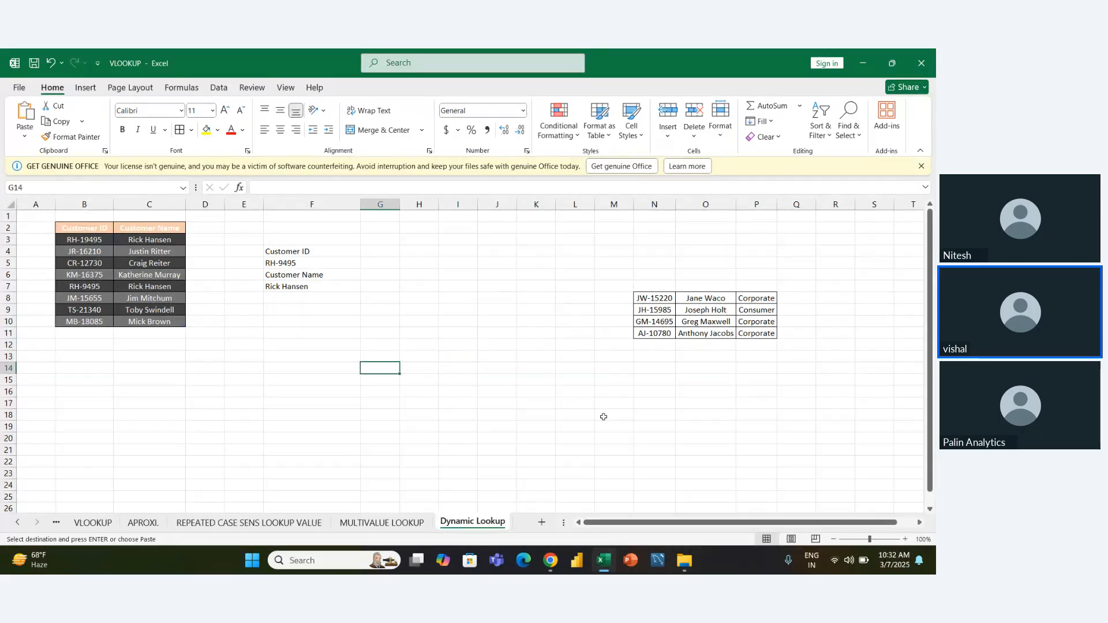
key("Down")
key("Left")
key("Down")
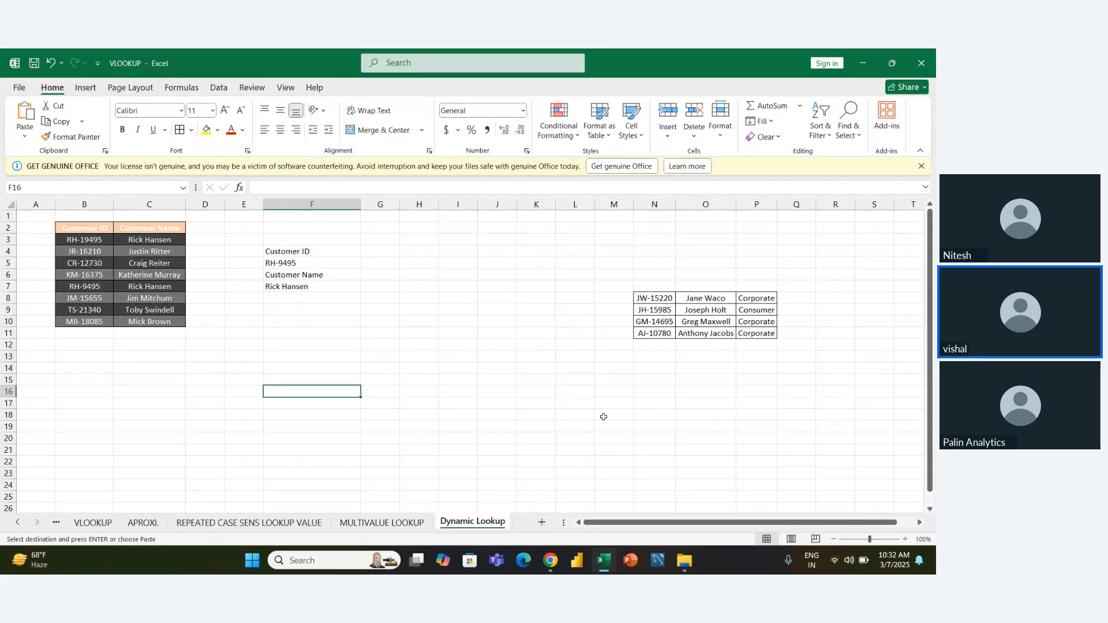
type("=")
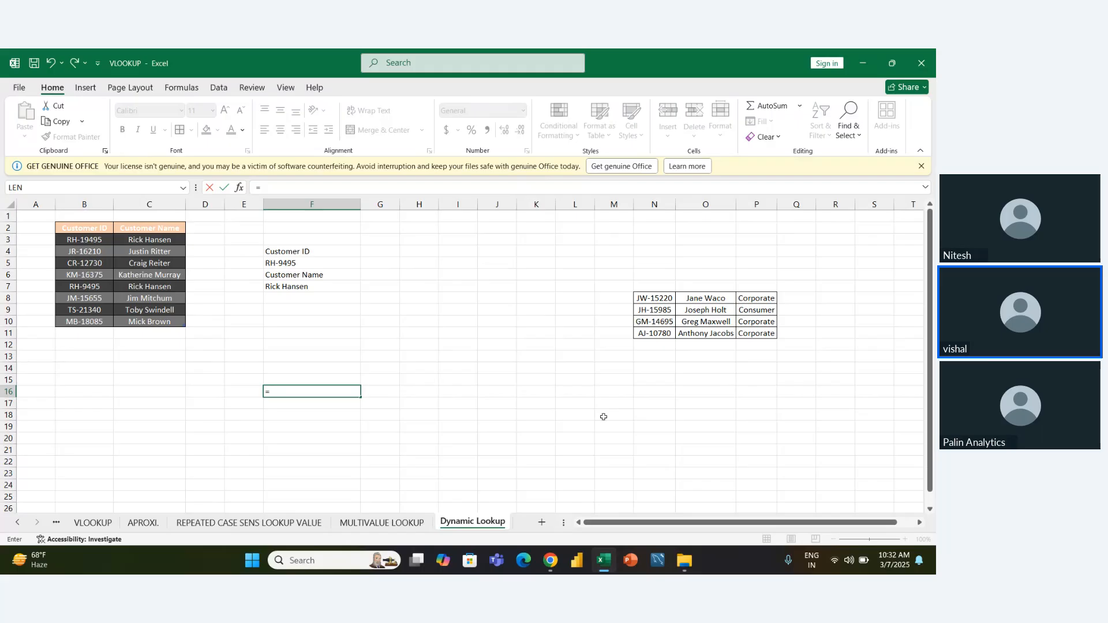
type("TRIM(")
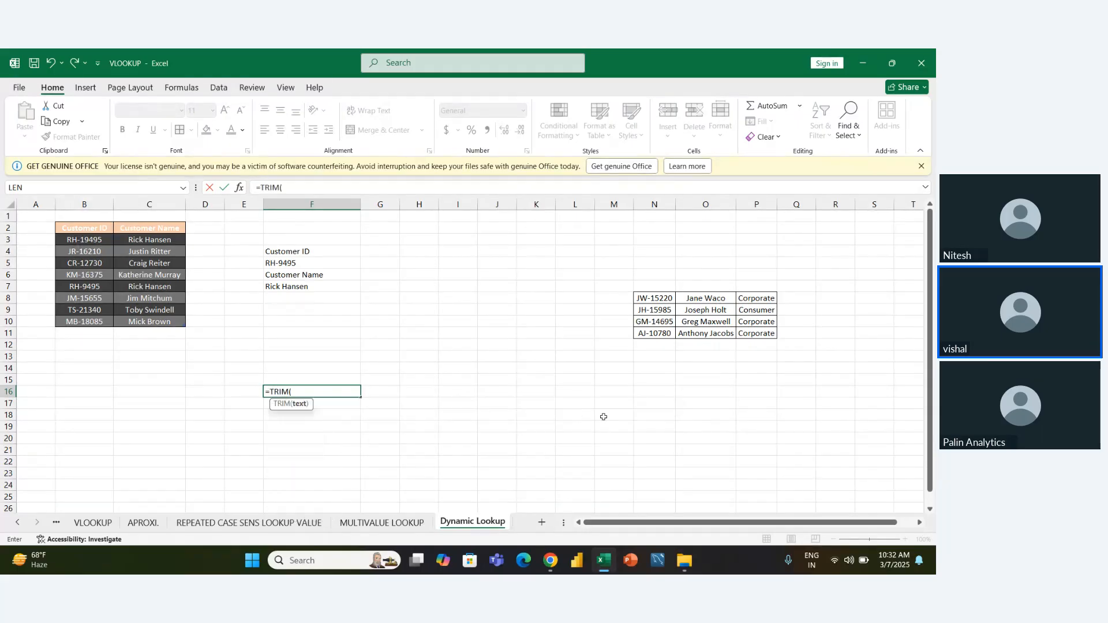
key("Left")
key("Left")
key("Up")
key("Left")
key("Up")
key("Up")
key("Up")
key("Up")
key("Up")
key("Up")
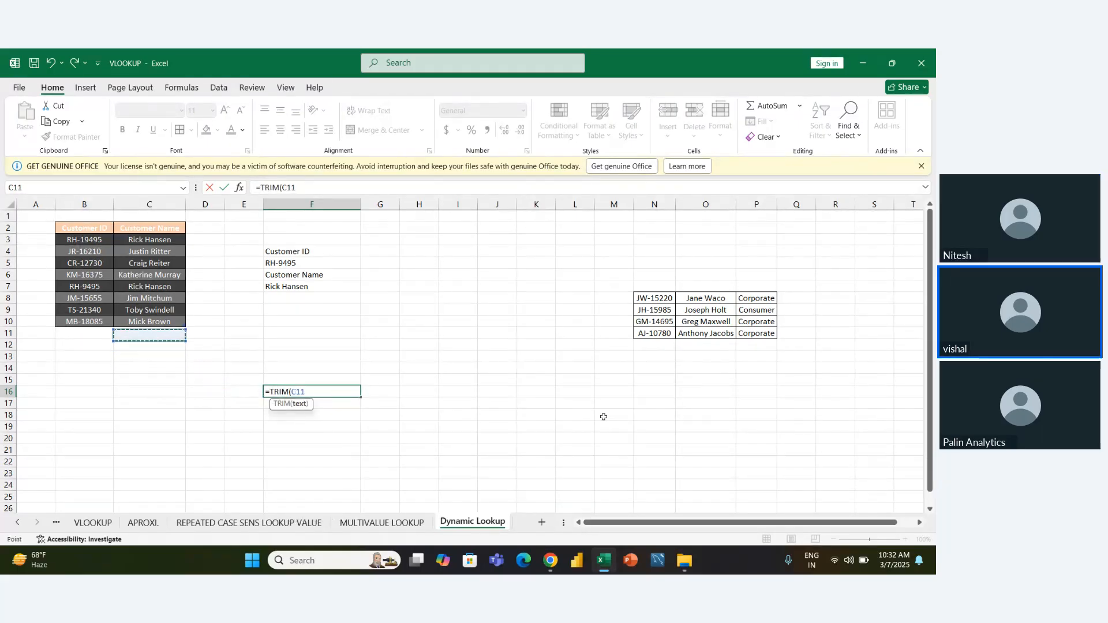
key("Up")
key("Up")
key("Up")
key("Up")
key("Up")
key("Up")
key("ctrl+shift+Down")
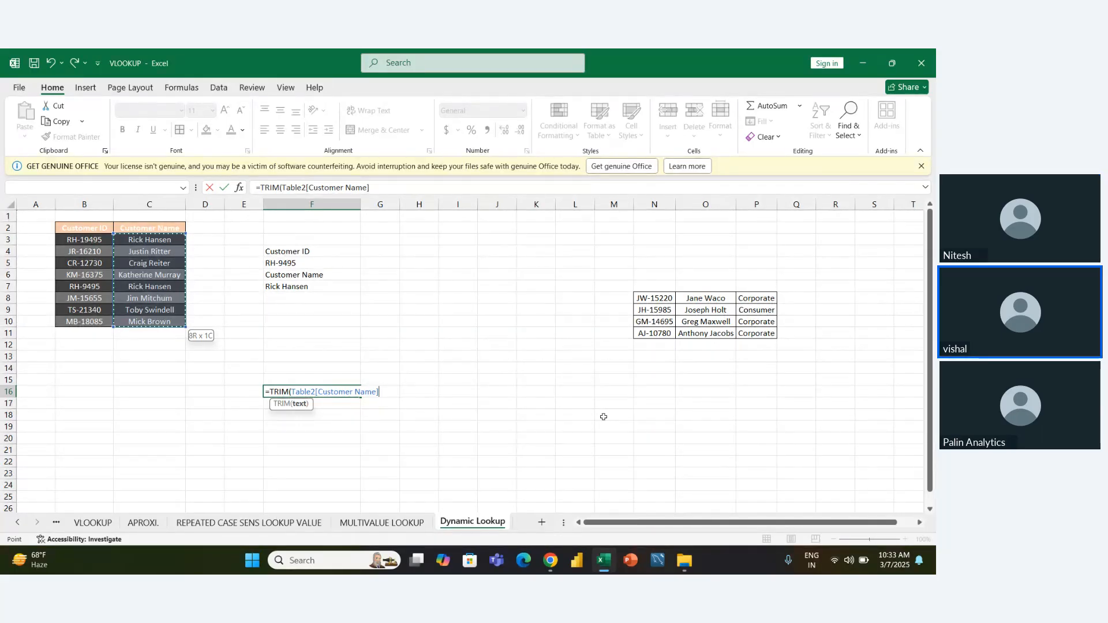
Erase the unfinished TRIM formula from F16.
key("BackSpace")
key("BackSpace")
key("BackSpace")
key("BackSpace")
key("BackSpace")
key("BackSpace")
key("BackSpace")
key("BackSpace")
key("BackSpace")
key("BackSpace")
key("BackSpace")
key("BackSpace")
key("BackSpace")
key("BackSpace")
key("BackSpace")
key("BackSpace")
key("BackSpace")
key("BackSpace")
key("BackSpace")
key("BackSpace")
key("BackSpace")
key("BackSpace")
key("BackSpace")
key("BackSpace")
key("BackSpace")
key("BackSpace")
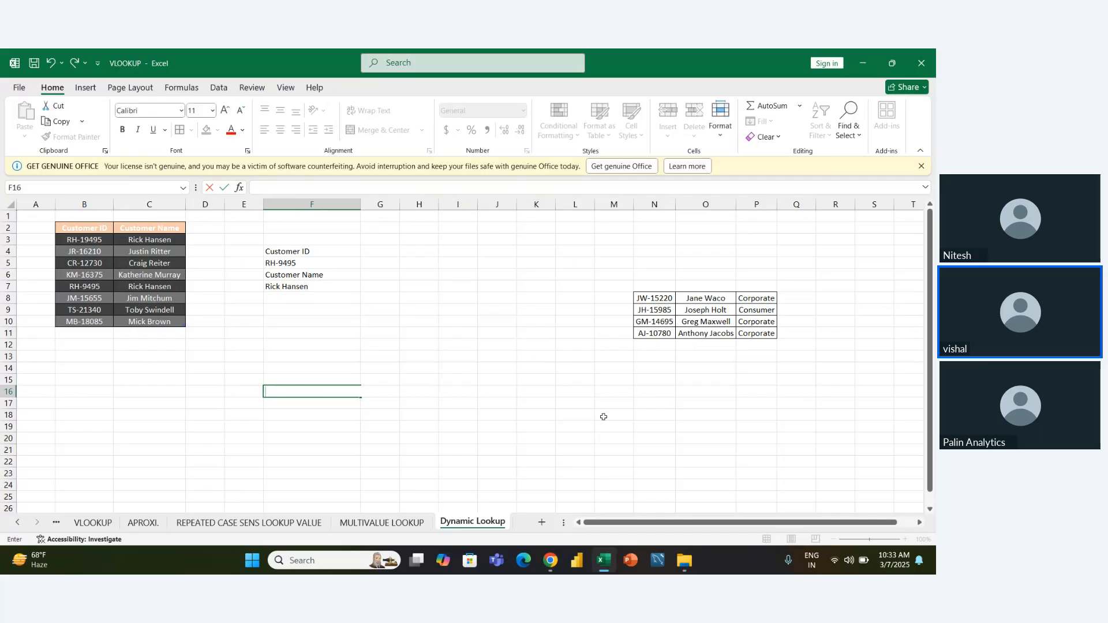
key("Return")
Start a TRIM formula in H15 that takes the pasted segment cells P8:P11 as its text.
key("Left")
key("Right")
key("Up")
key("Up")
key("Right")
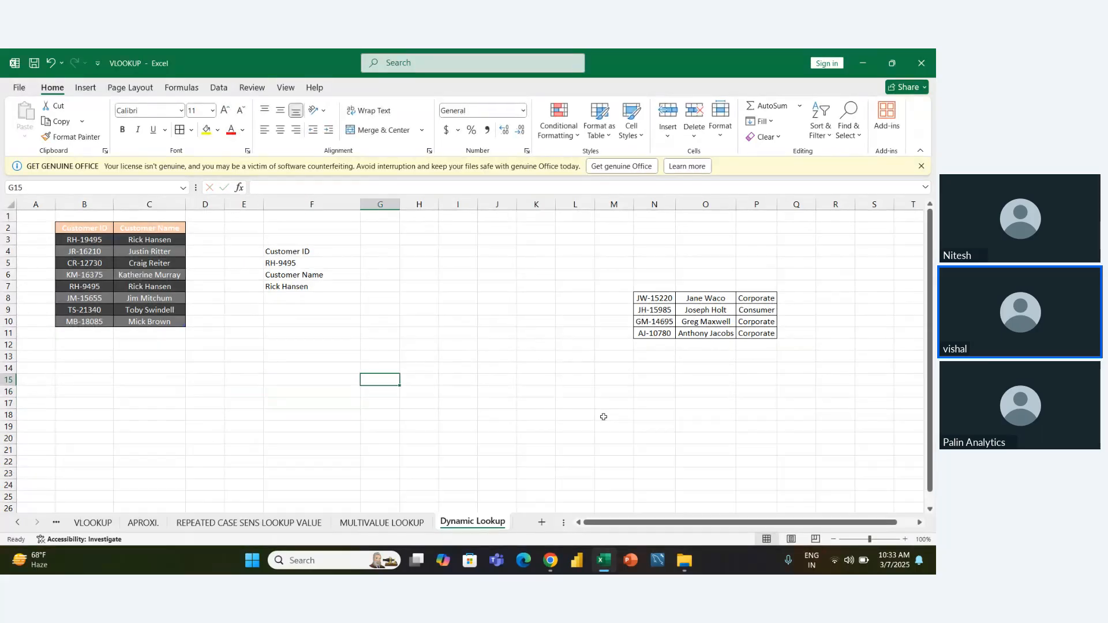
key("Right")
type("=TRIM(")
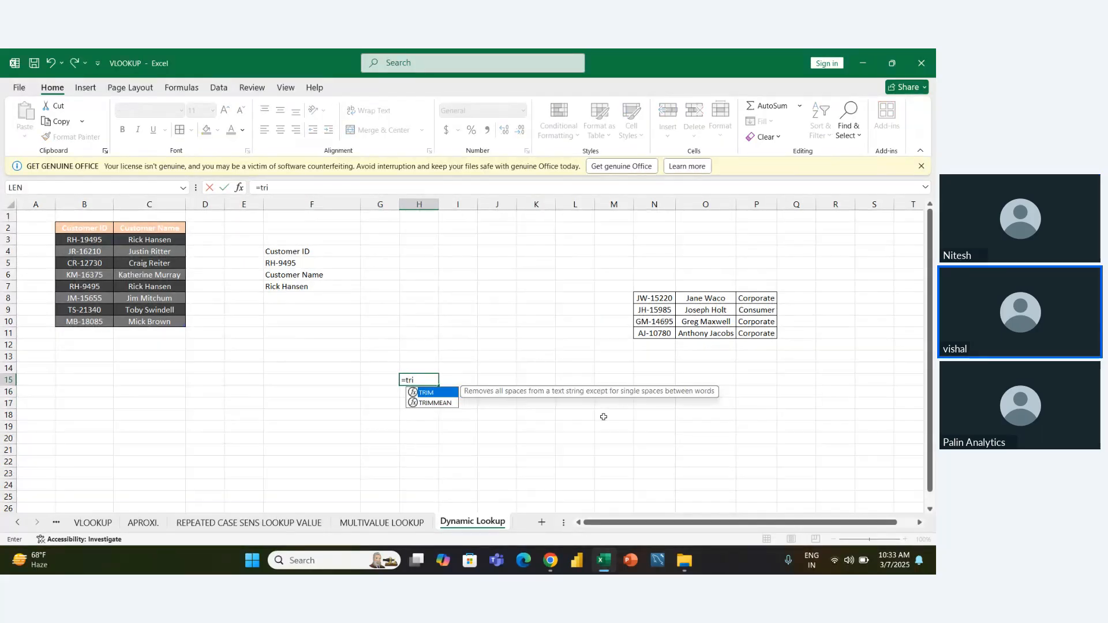
key("Right")
key("Right")
key("Right")
key("Right")
key("Right")
key("Right")
key("Up")
key("Up")
key("Up")
key("Up")
key("Up")
key("Up")
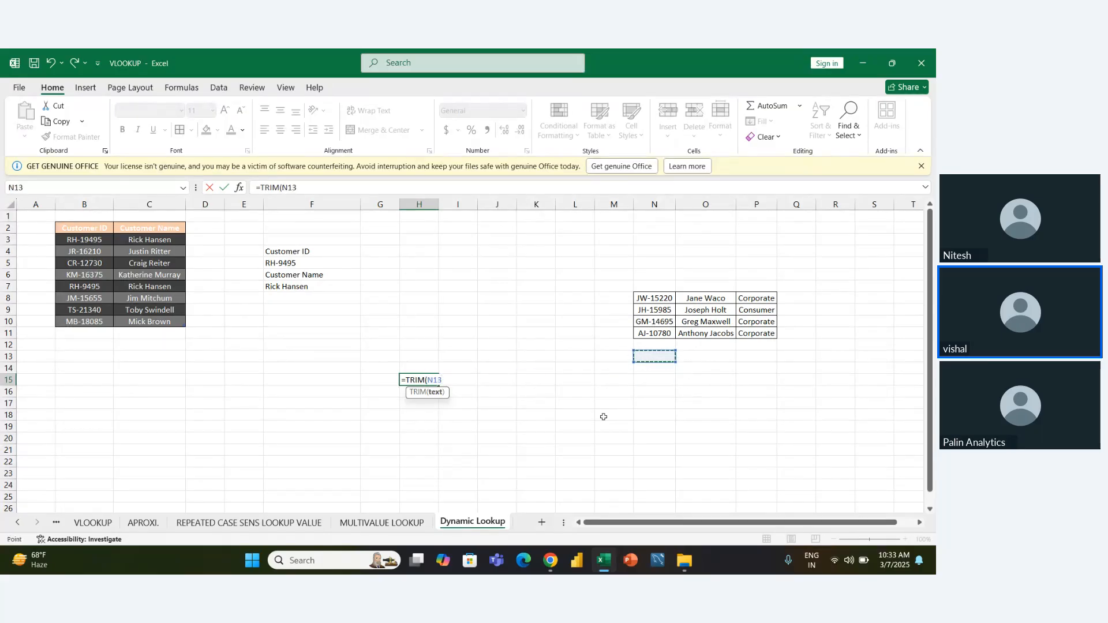
key("Up")
key("Right")
key("Right")
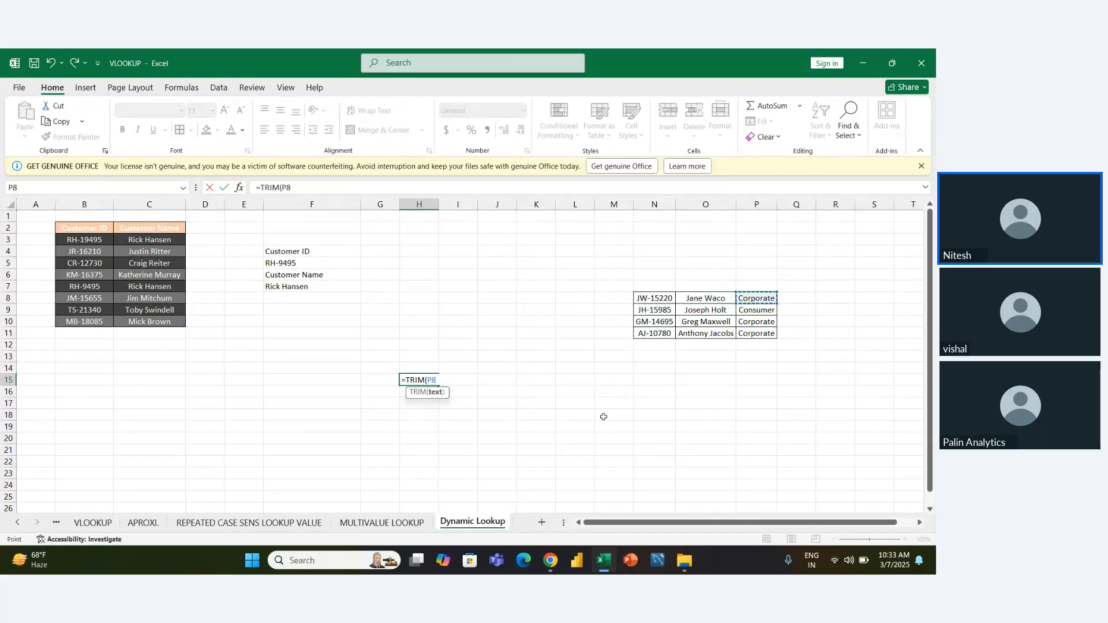
key("shift+Down")
key("shift+Down")
key("shift+Down")
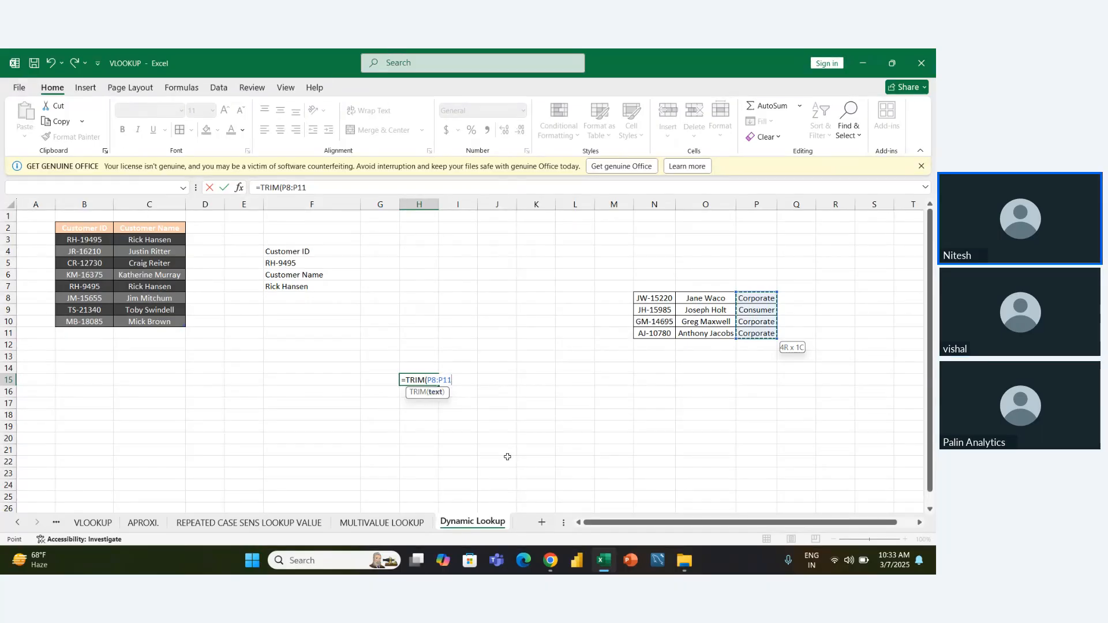
Erase the unfinished TRIM formula from H15.
key("BackSpace")
key("BackSpace")
key("BackSpace")
key("BackSpace")
key("BackSpace")
key("BackSpace")
key("BackSpace")
key("BackSpace")
key("BackSpace")
key("BackSpace")
key("BackSpace")
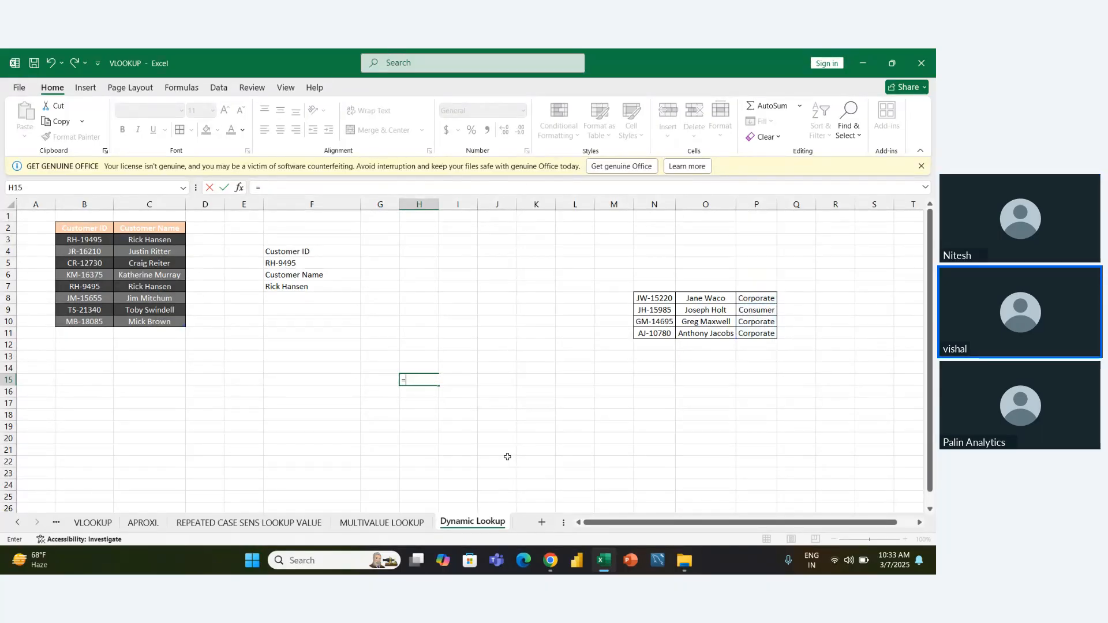
key("BackSpace")
Copy the first pasted customer's ID and name from N8:O8 to B11, directly below the table's last row.
key("Right")
key("Right")
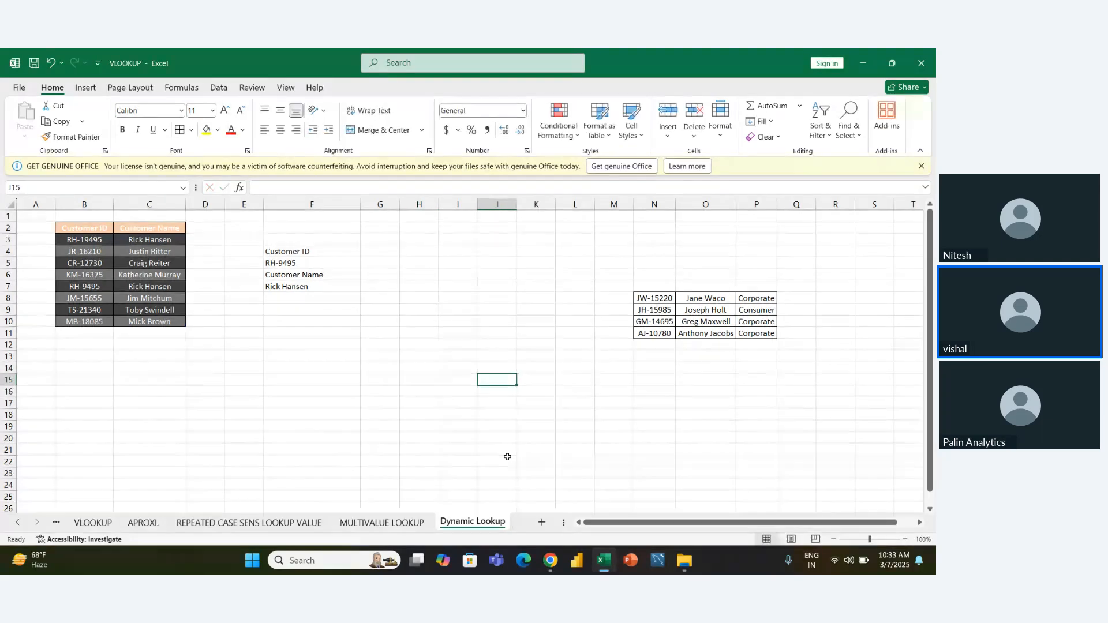
key("Up")
key("Up")
key("Right")
key("Right")
key("Right")
key("Right")
key("Up")
key("Up")
key("Up")
key("Up")
key("Up")
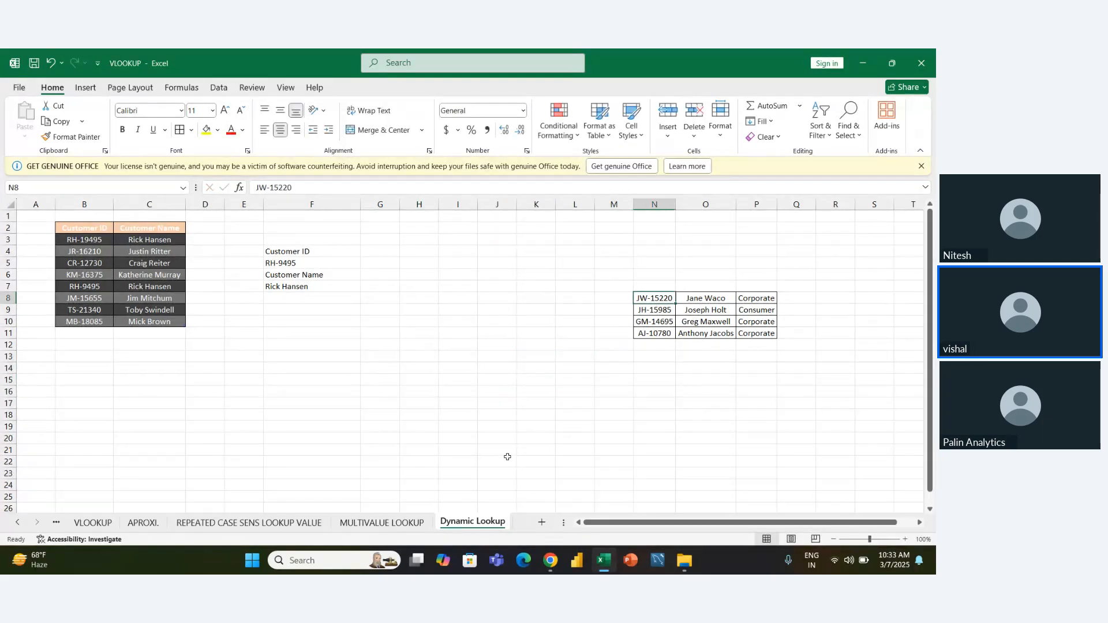
key("shift+Right")
key("ctrl+c")
key("Left")
key("Left")
key("Left")
key("Left")
key("Left")
key("Left")
key("Left")
key("Left")
key("Left")
key("Left")
key("Left")
key("Left")
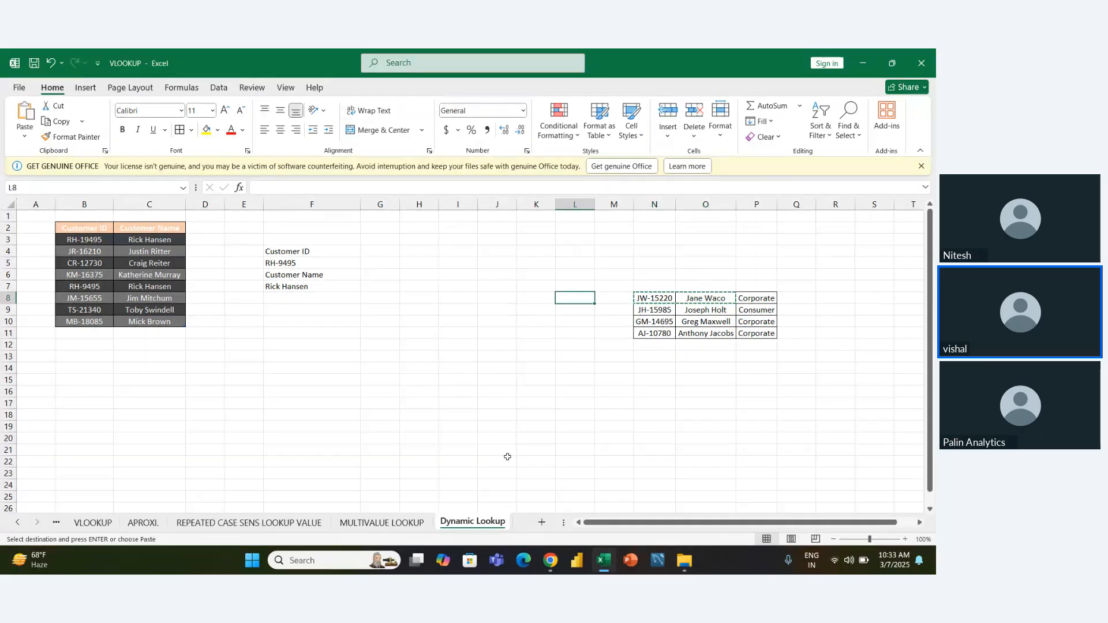
key("Down")
key("Down")
key("Down")
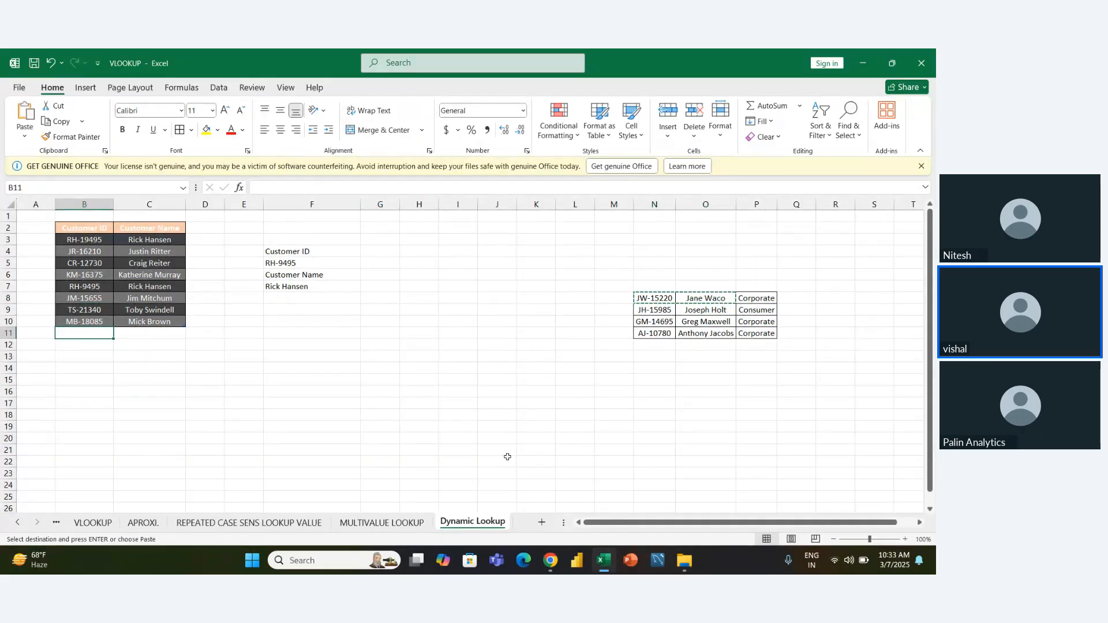
key("ctrl+v")
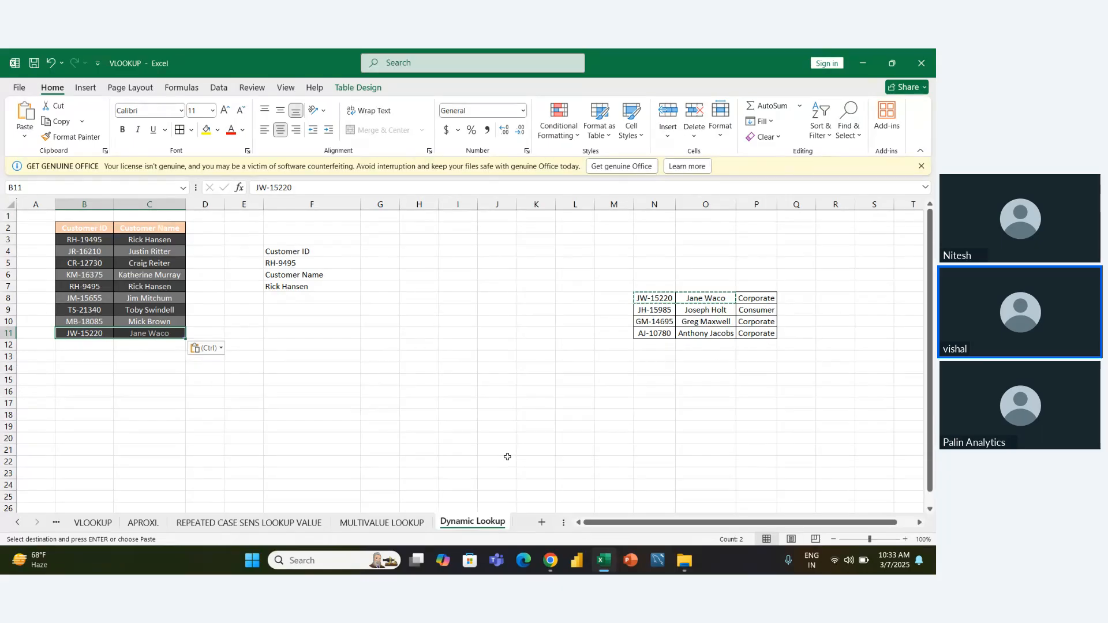
Clear the customer ID in F5 and the lookup formula in F7.
key("Left")
key("Down")
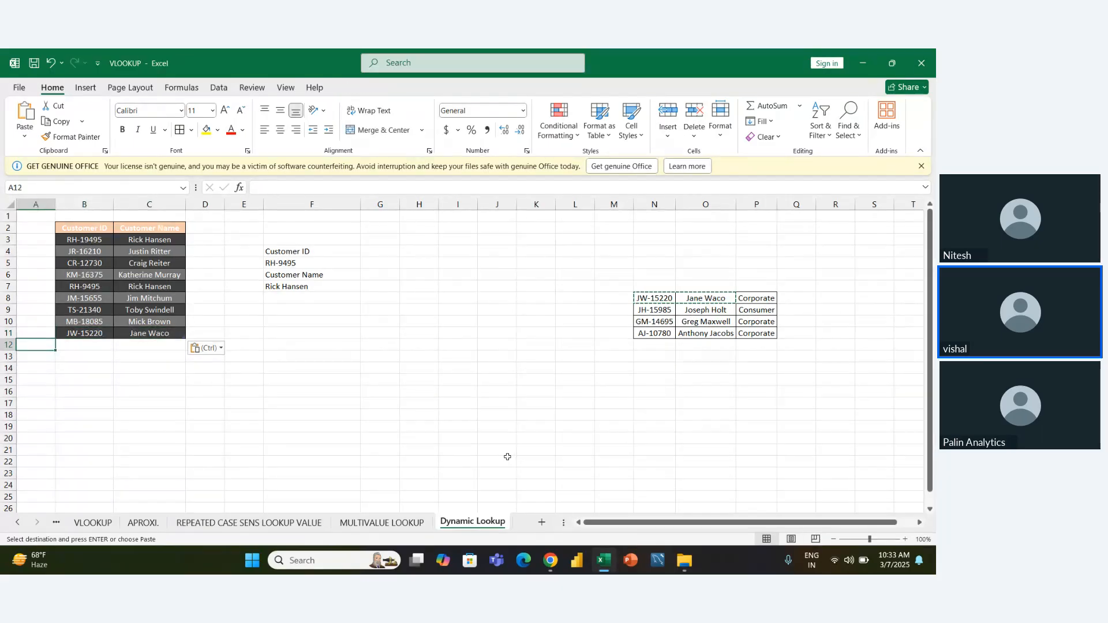
key("Right")
key("Right")
key("Up")
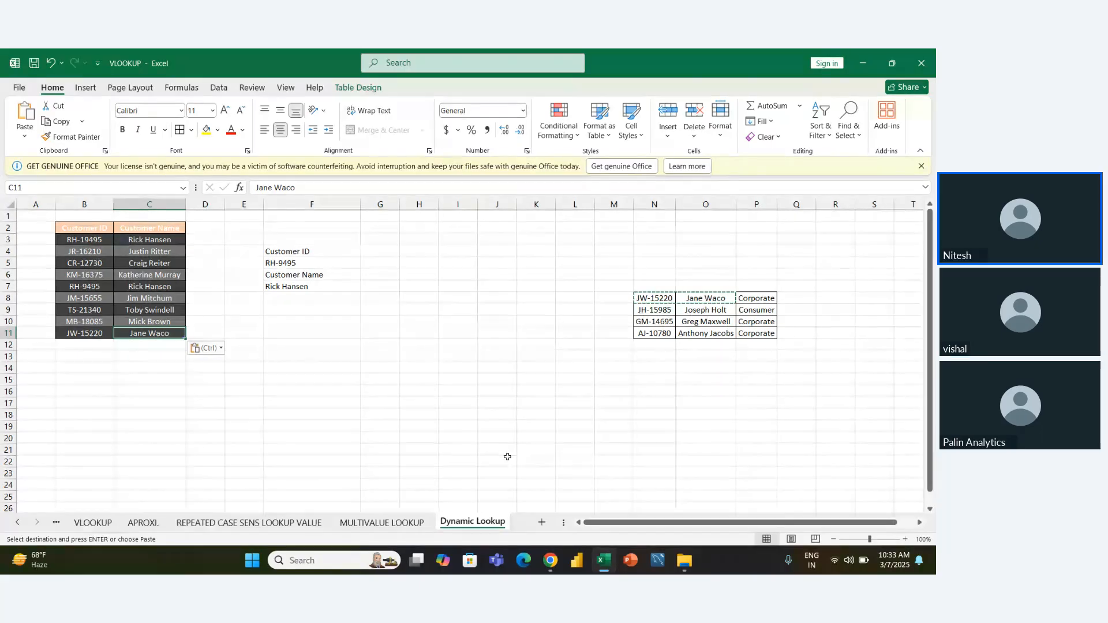
key("Right")
key("Right")
key("Right")
key("Right")
key("Right")
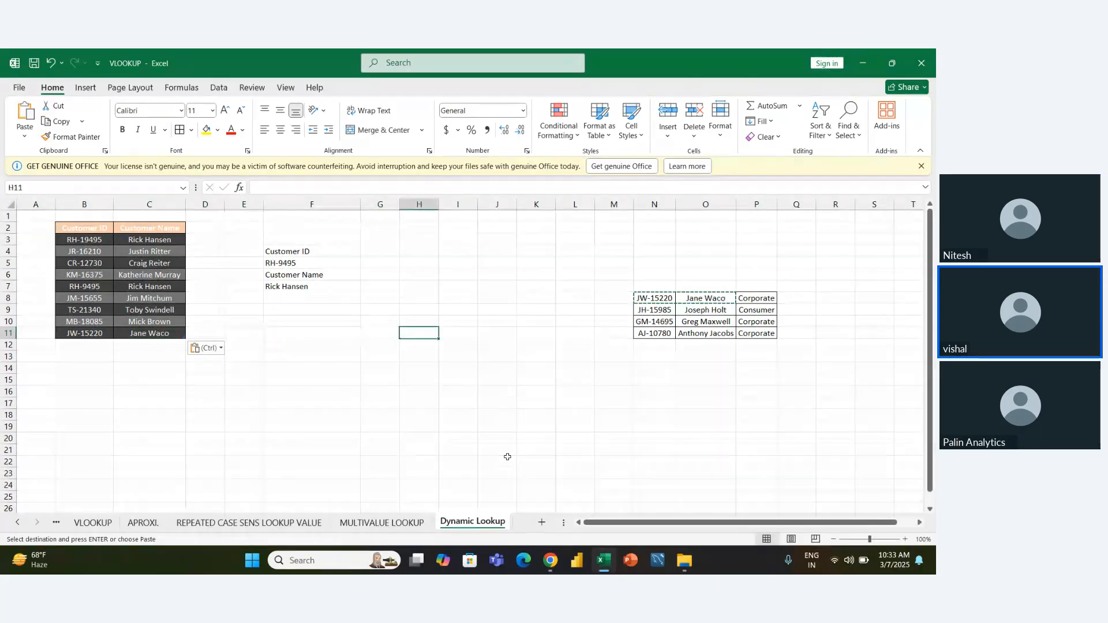
key("Left")
key("Up")
key("Up")
key("Left")
key("Left")
key("Up")
key("Up")
key("Up")
key("Right")
key("Left")
key("Up")
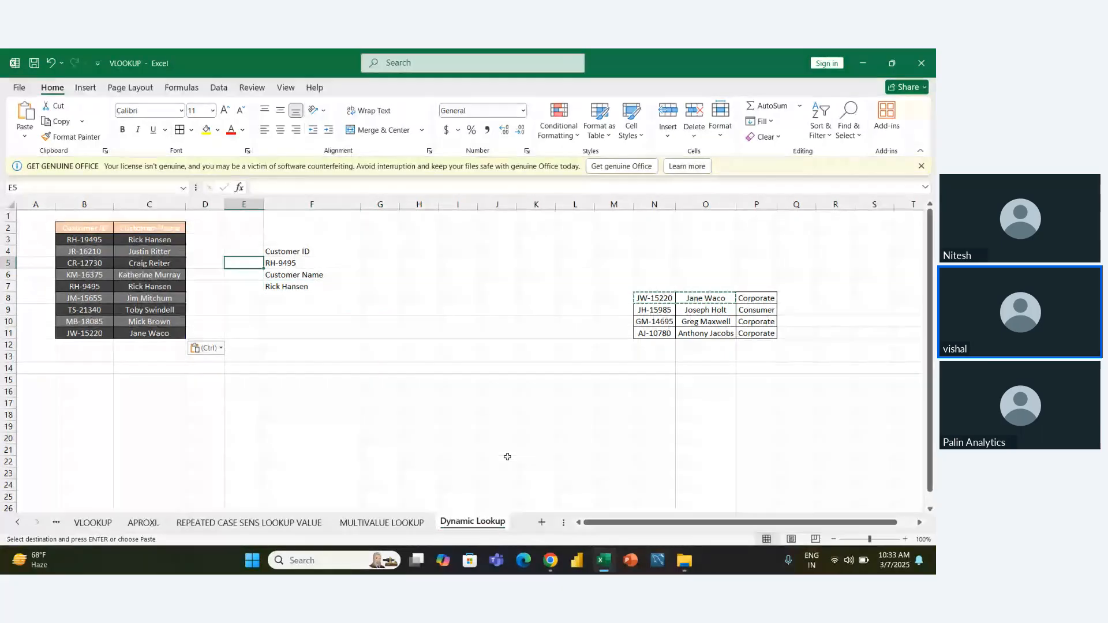
key("Right")
key("Delete")
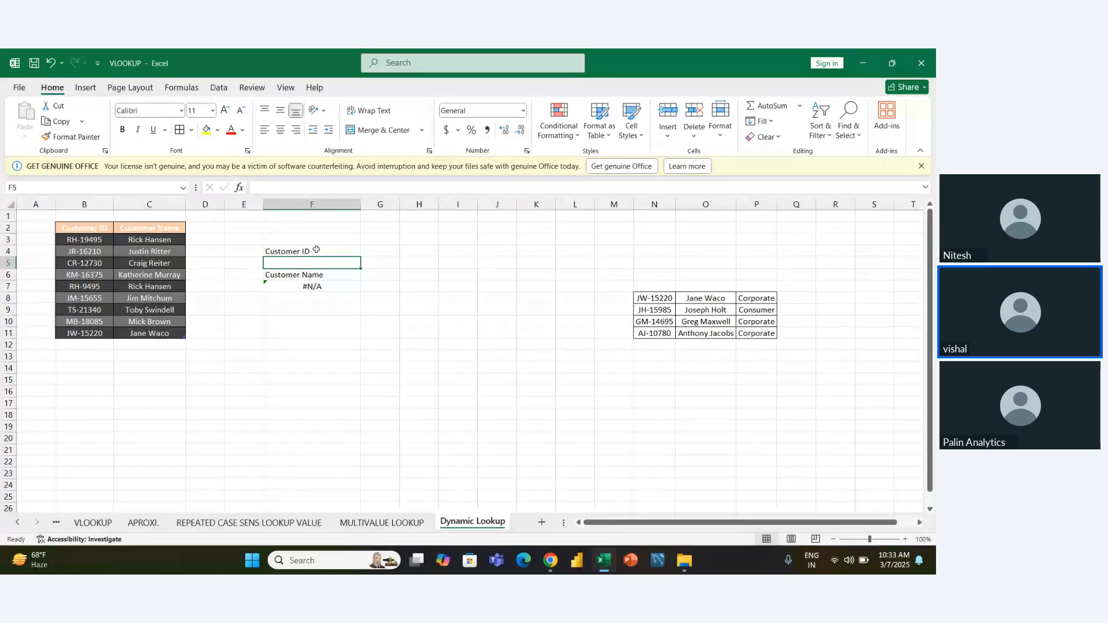
left_click(307, 293)
key("Delete")
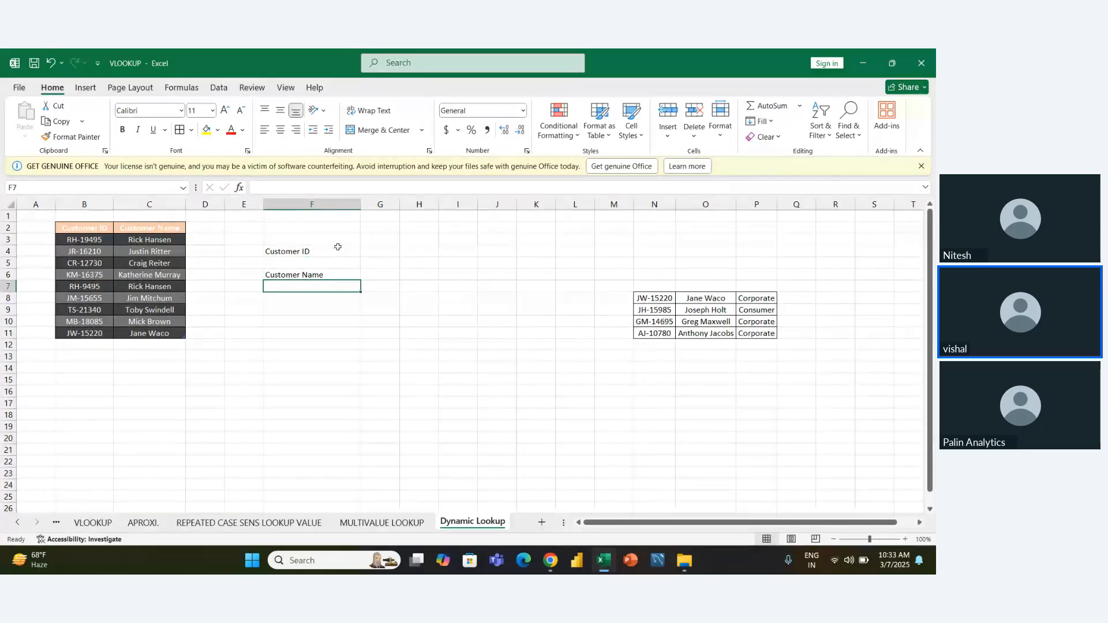
Add list data validation to F5 with the table's customer IDs in $B$3:$B$11 as the source.
left_click(336, 264)
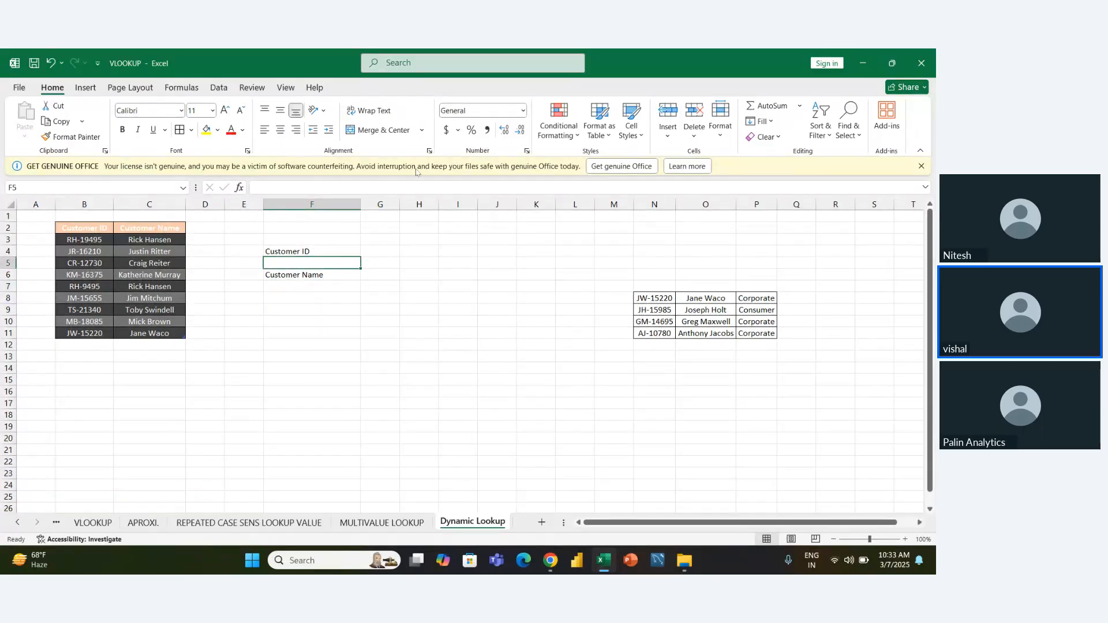
left_click(215, 89)
left_click(608, 113)
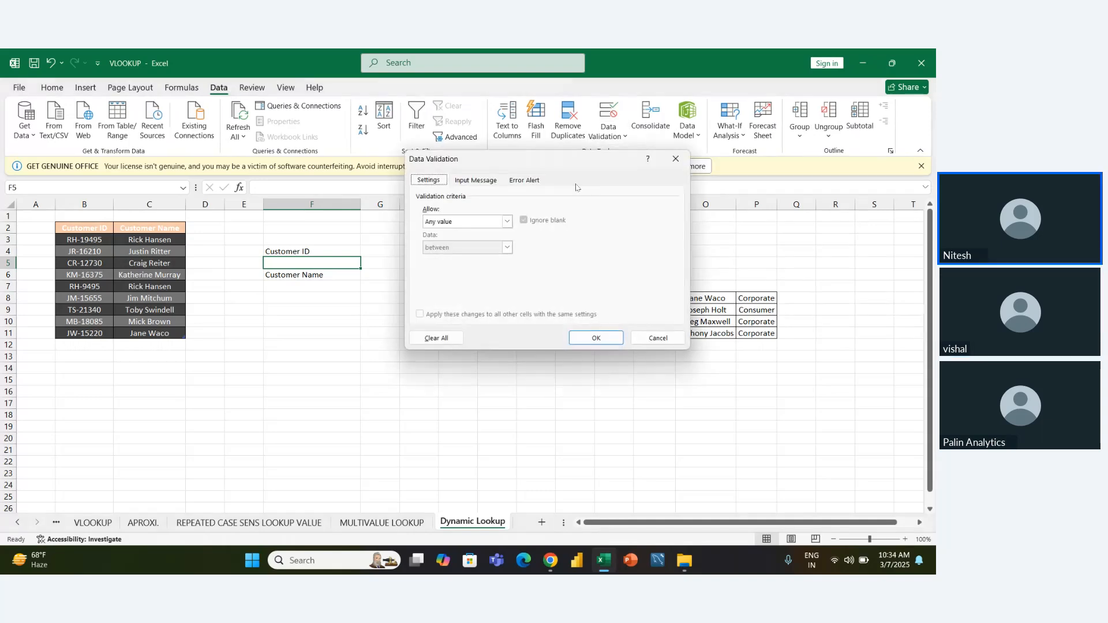
left_click(507, 222)
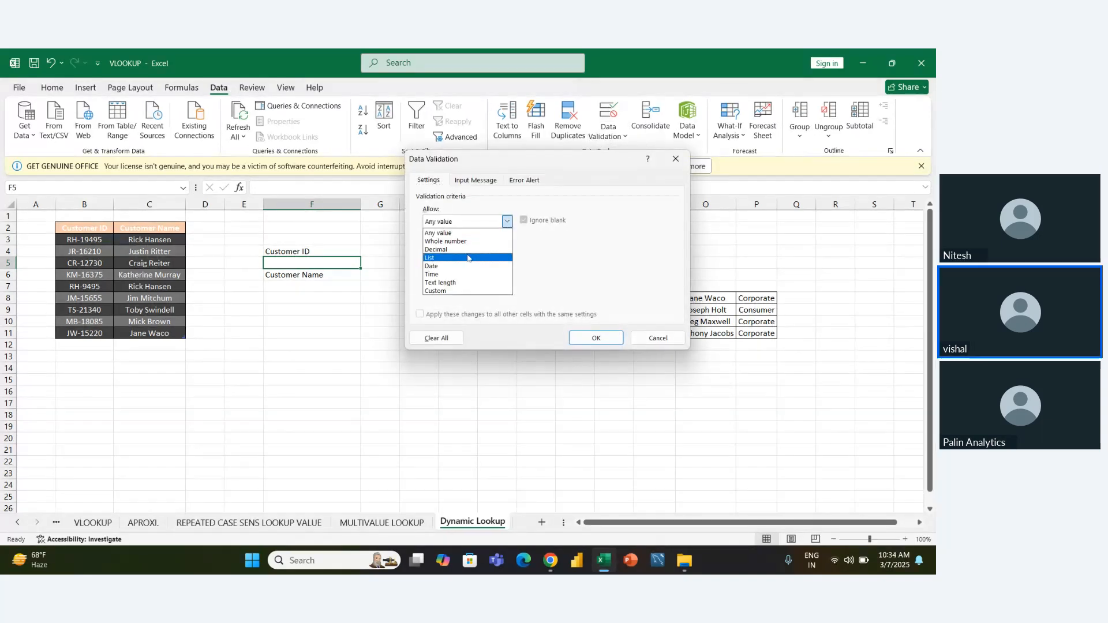
left_click(468, 258)
left_click(461, 273)
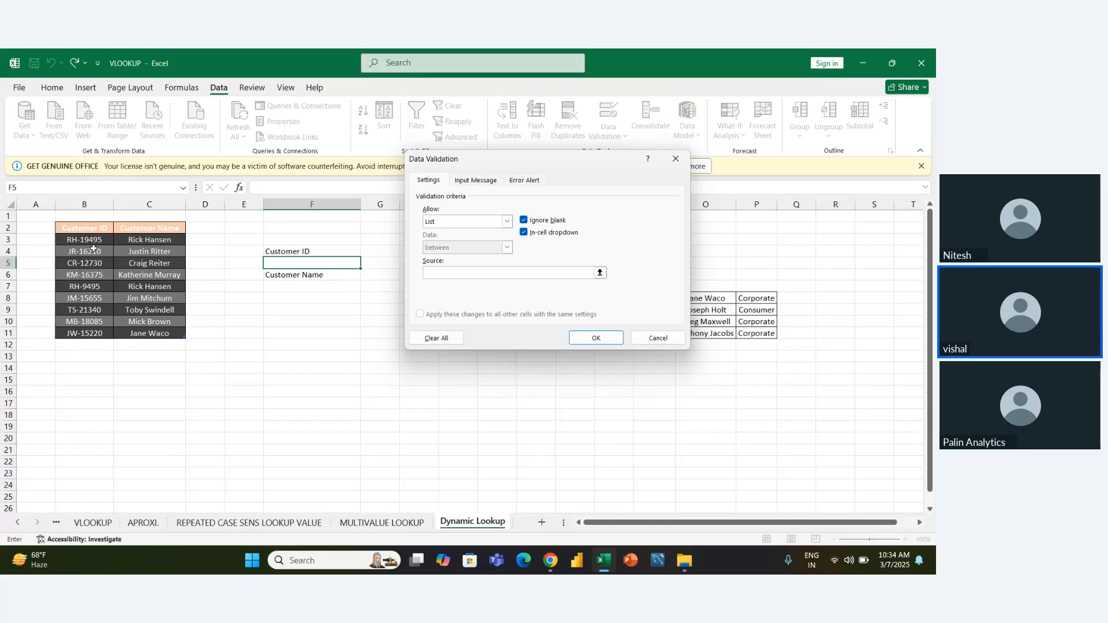
left_click_drag(92, 243, 90, 334)
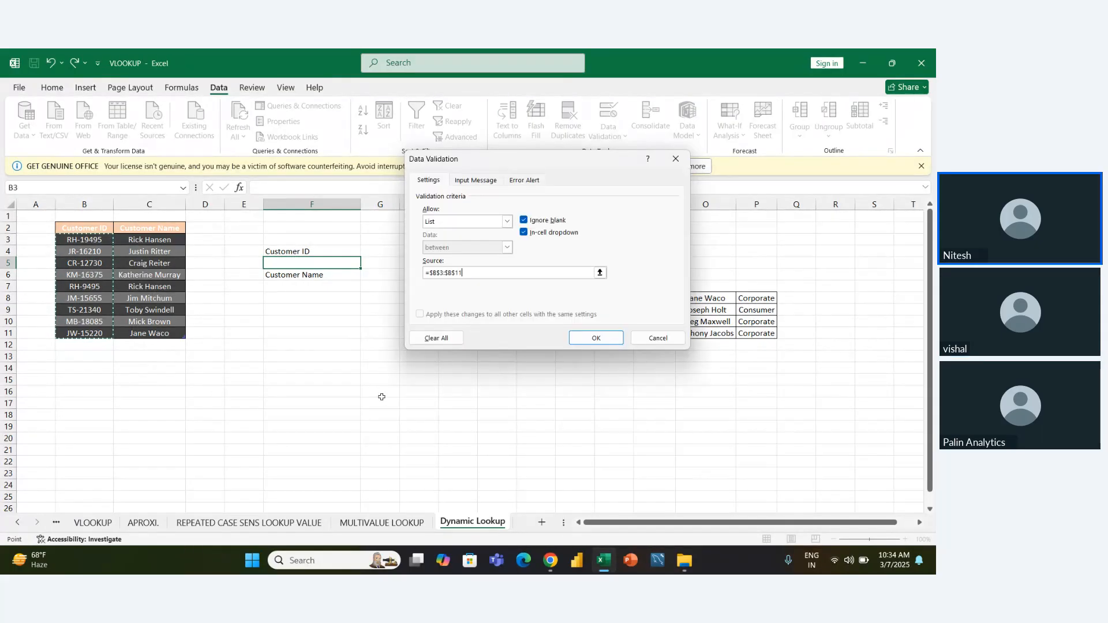
left_click(596, 339)
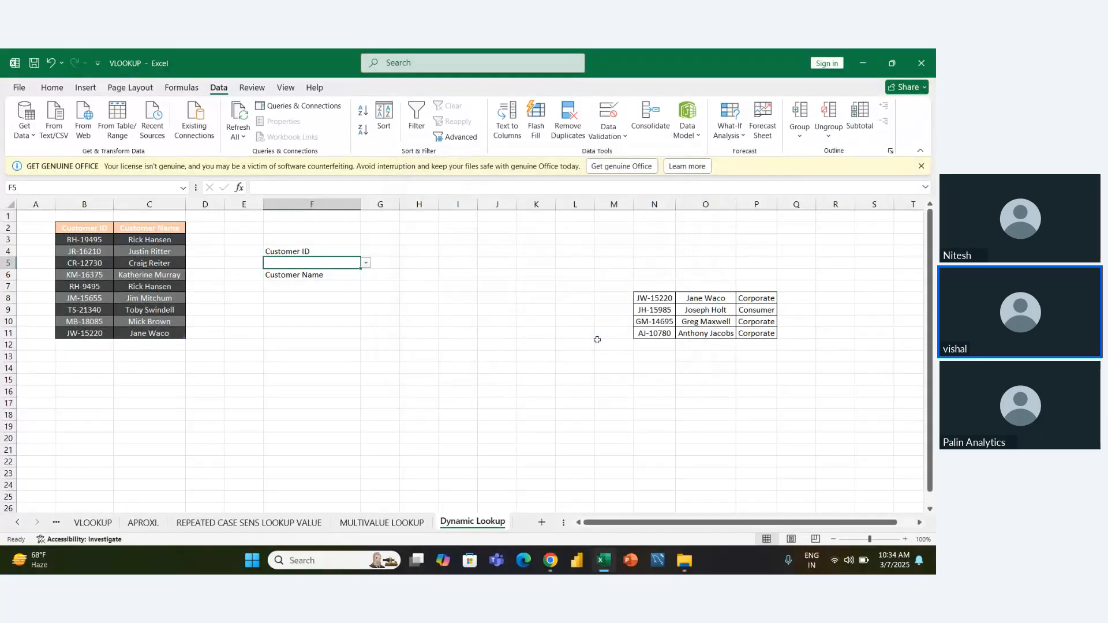
Choose the table's third customer ID from the list in F5.
left_click(364, 269)
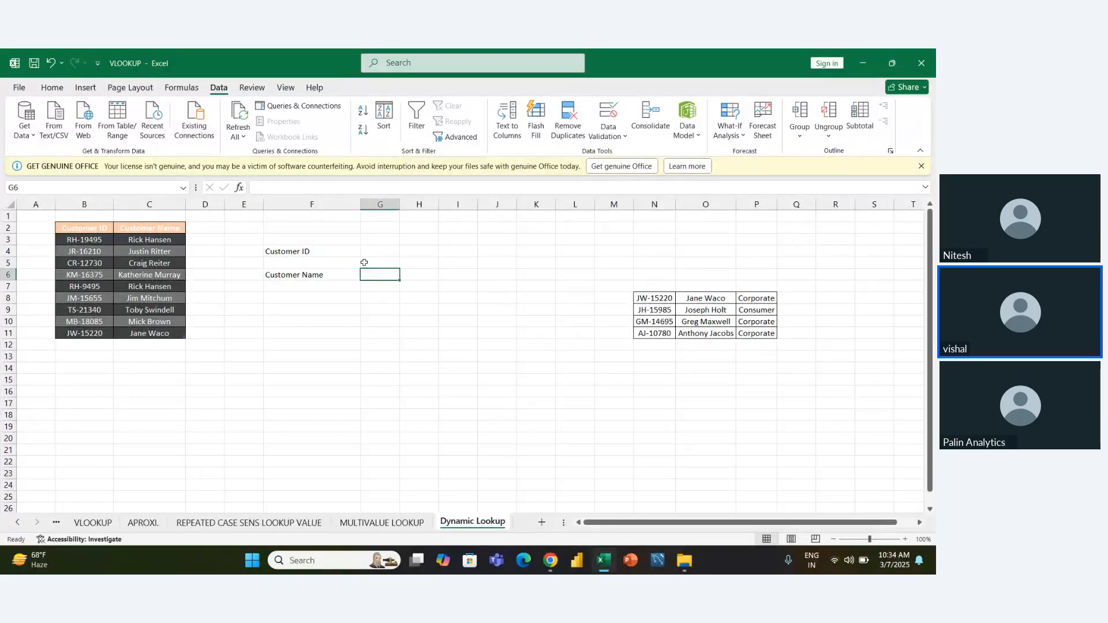
left_click(354, 258)
left_click(365, 262)
left_click(325, 290)
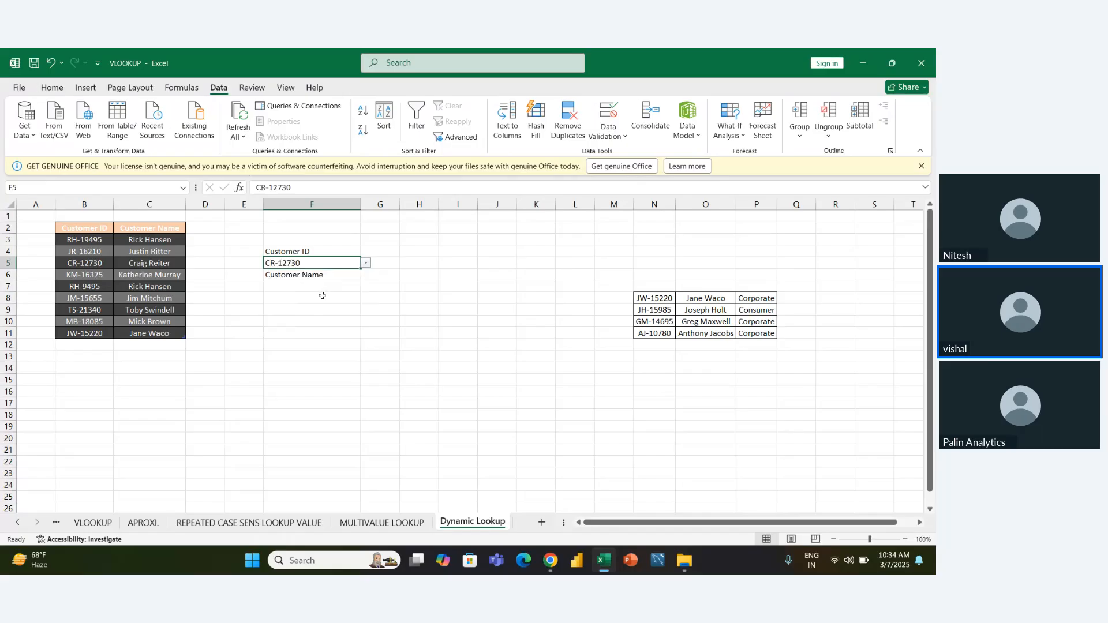
Start a VLOOKUP formula in F7 with $F$5 as the absolute lookup value.
left_click(316, 288)
type("=")
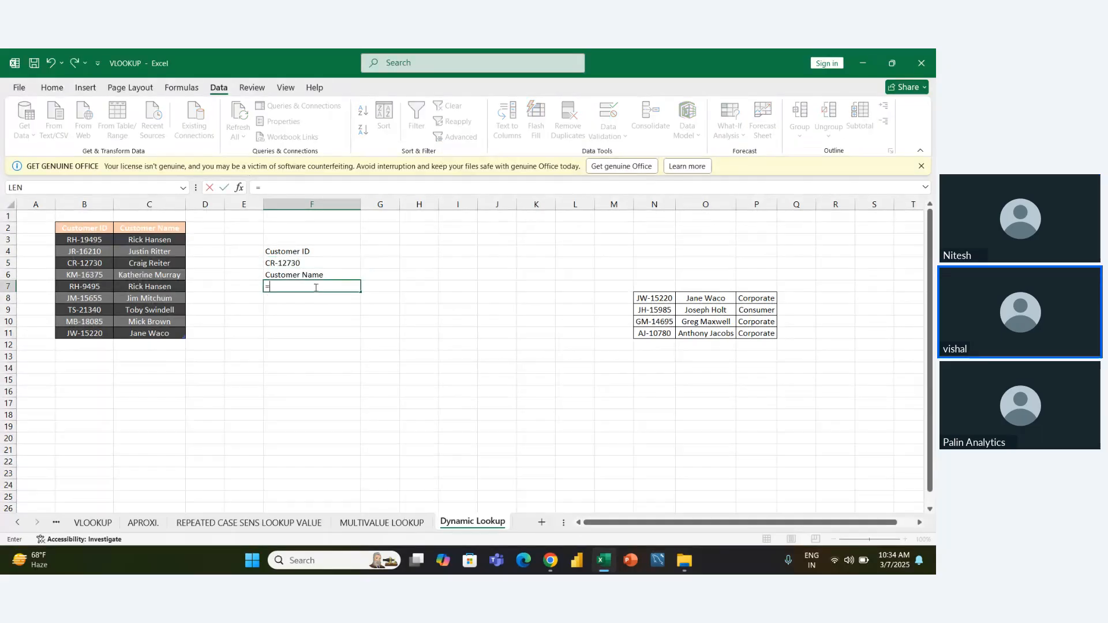
type("vlo")
key("Tab")
key("Up")
key("Up")
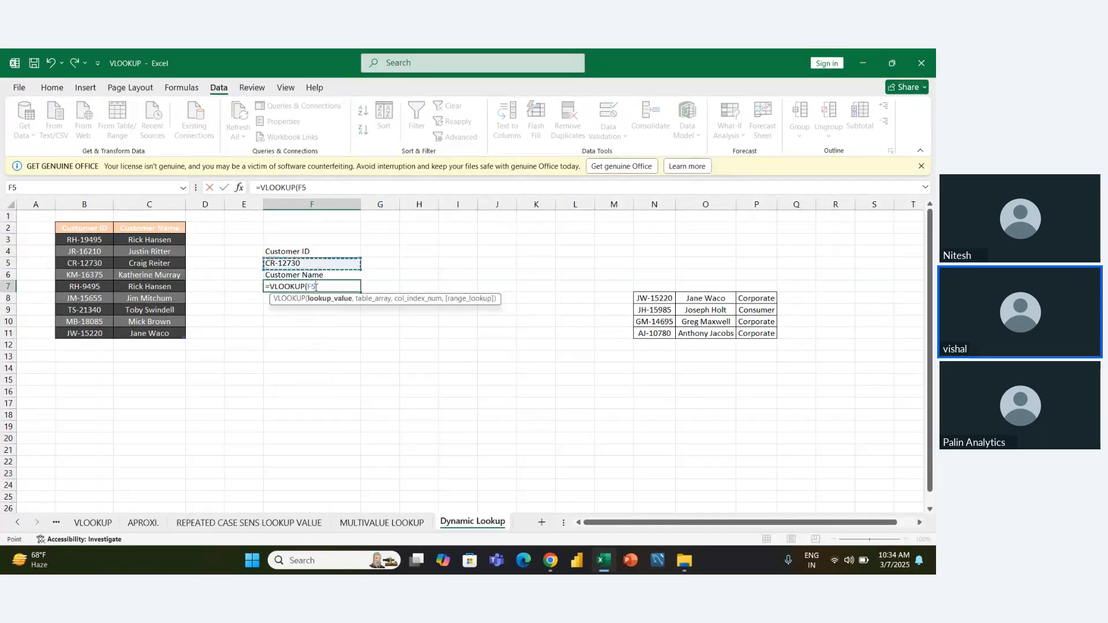
key("F4")
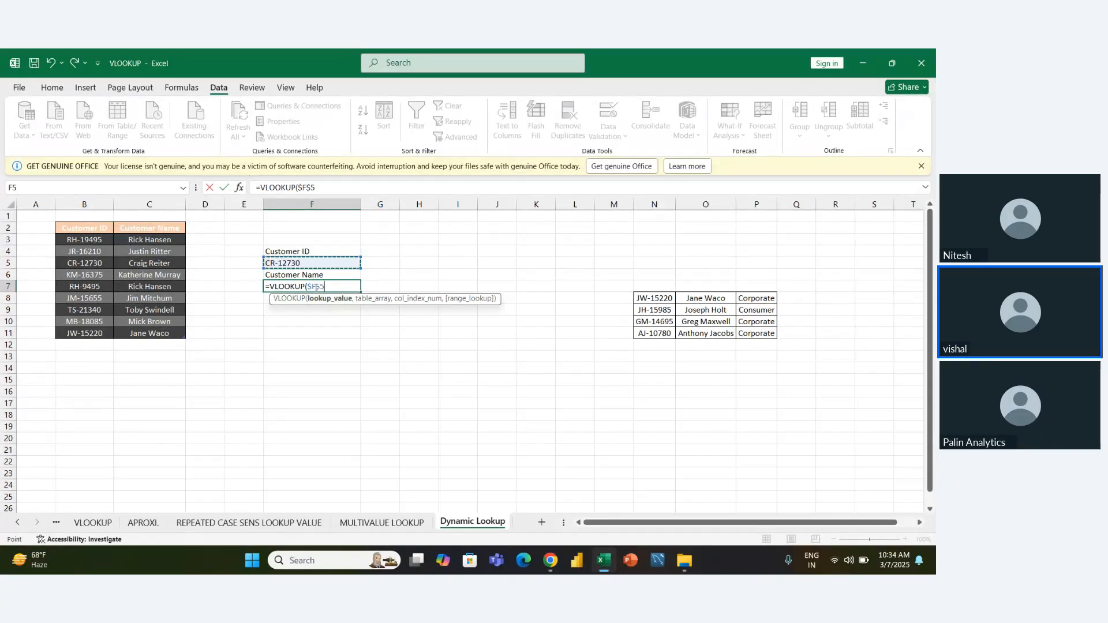
Set the VLOOKUP's table array to the whole customer table including headers, Table2[#All].
type(",")
key("Left")
key("Left")
key("Left")
key("Left")
key("Up")
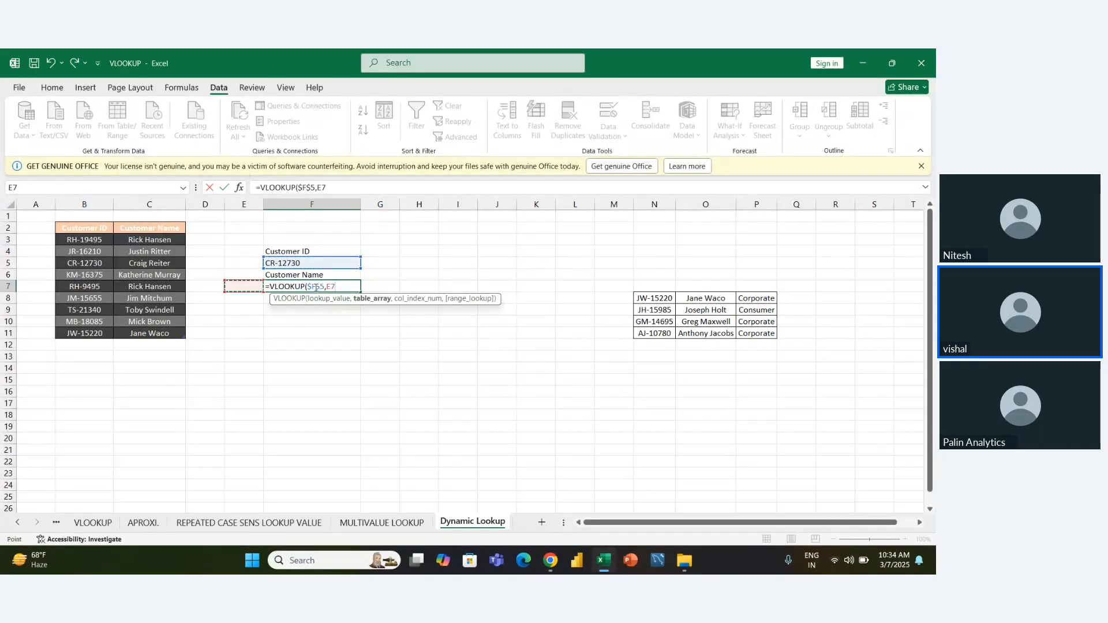
key("Up")
key("Up")
key("Up")
key("Up")
key("ctrl+shift+Down")
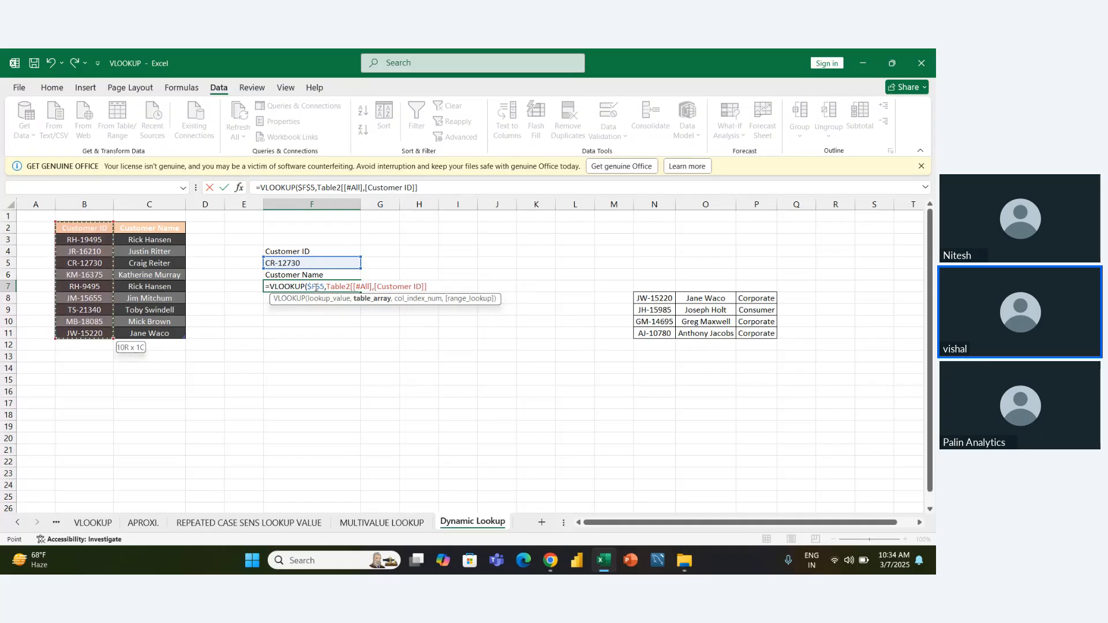
key("ctrl+shift+Right")
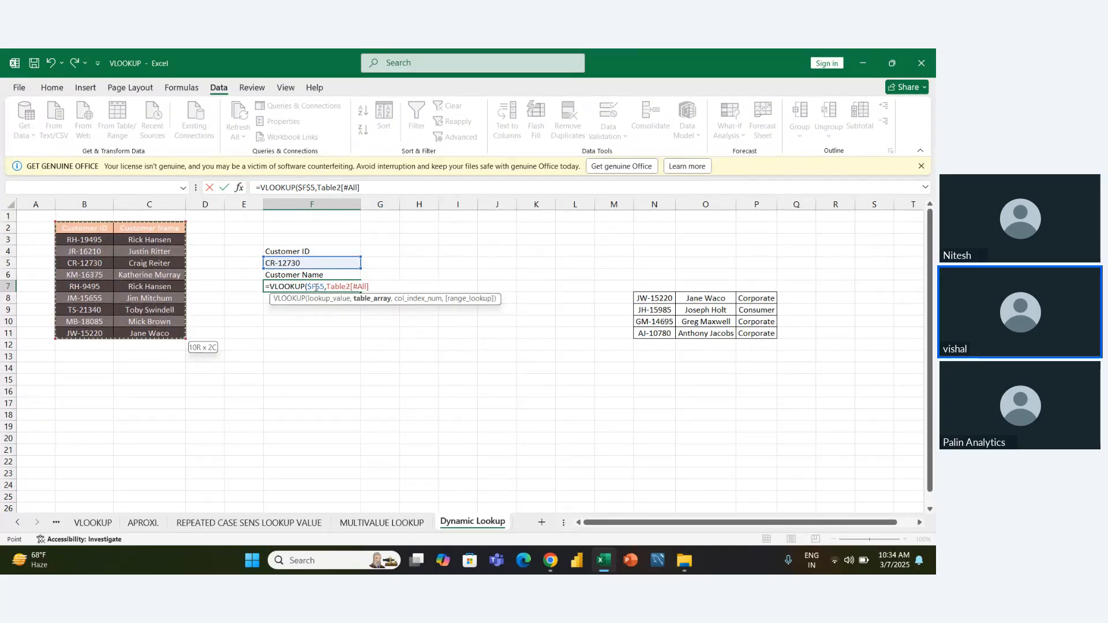
Complete the VLOOKUP in F7 with column index 2 and FALSE for an exact match.
type(",")
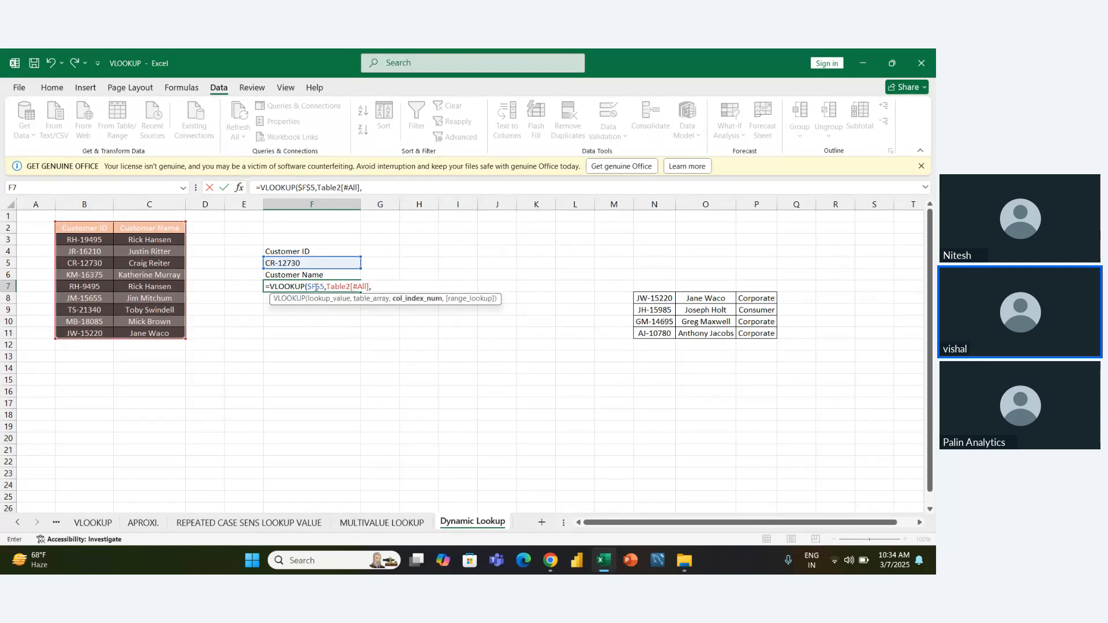
type("2")
type(",")
key("Down")
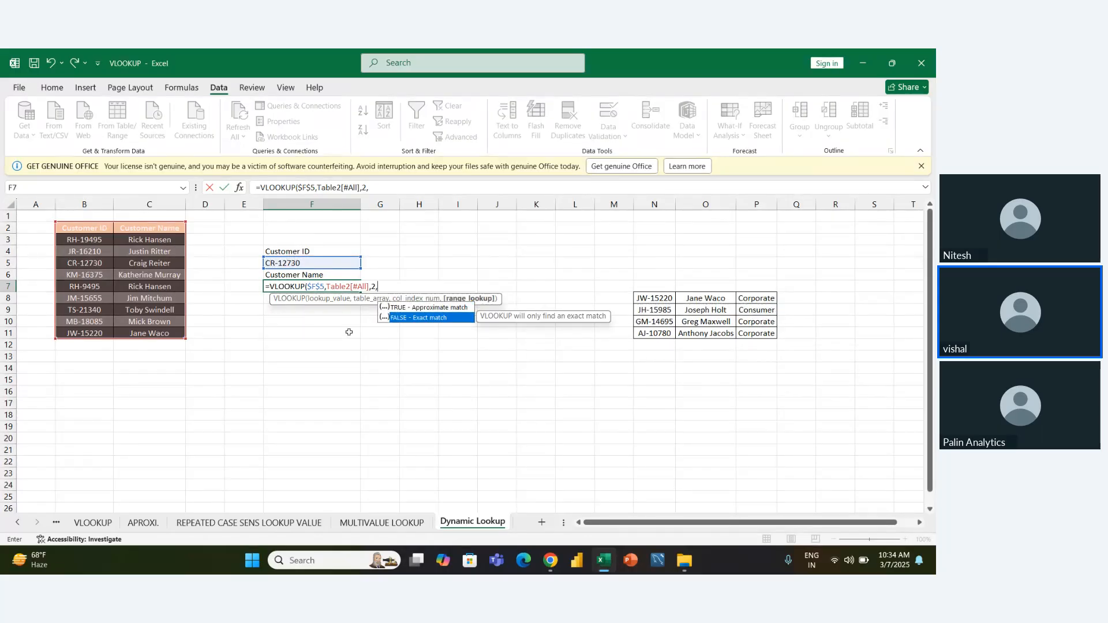
key("Tab")
key("Return")
key("Up")
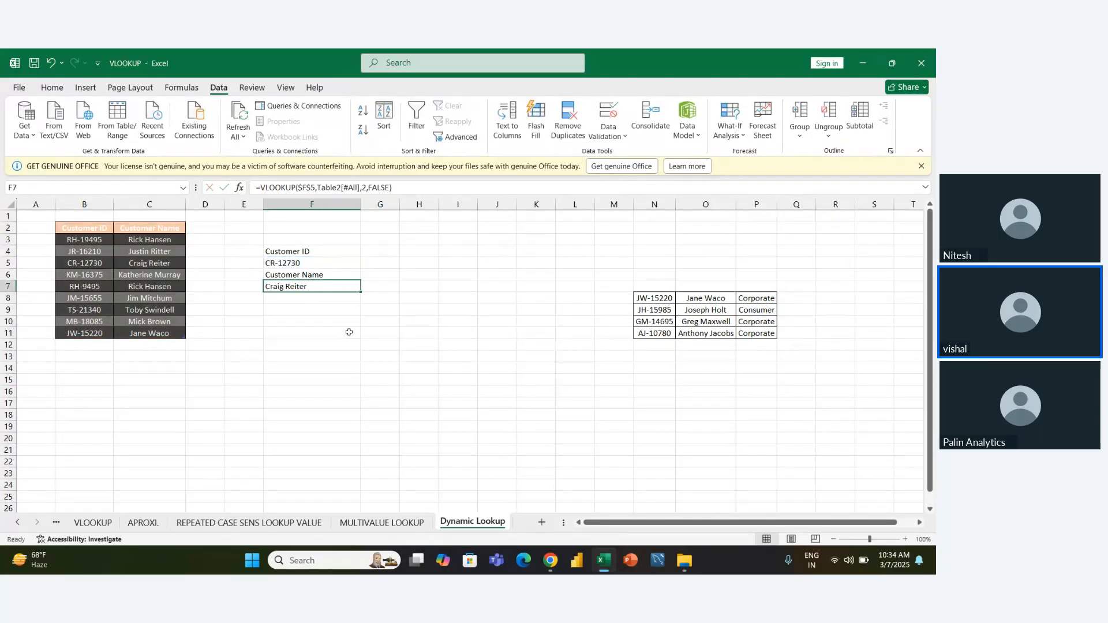
Choose the customer table's last customer ID from the list in F5.
key("Up")
key("Up")
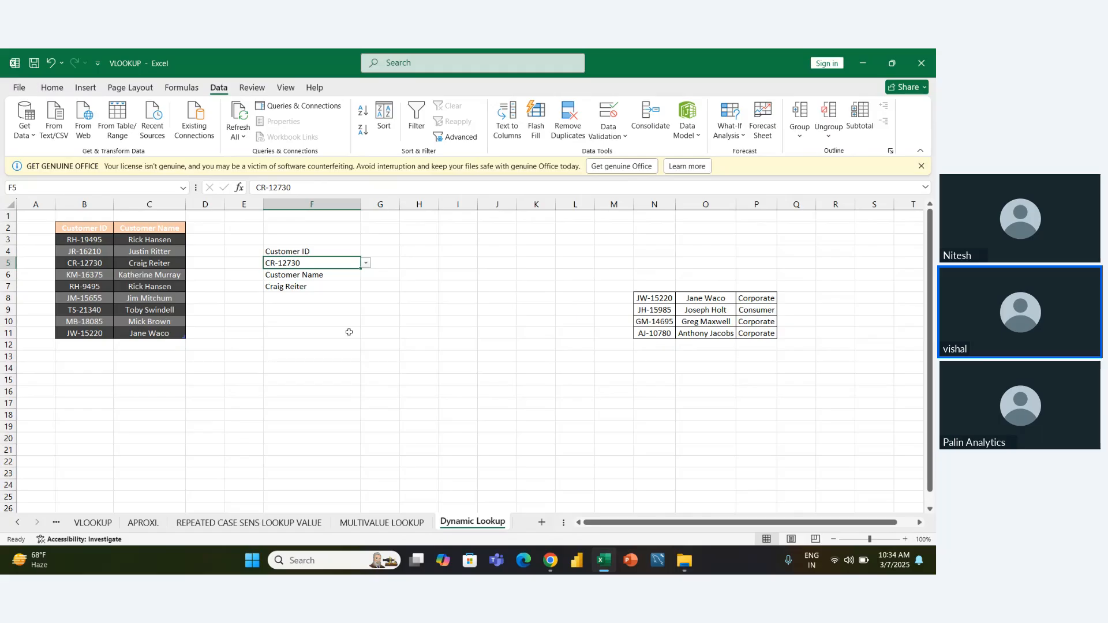
key("alt+Down")
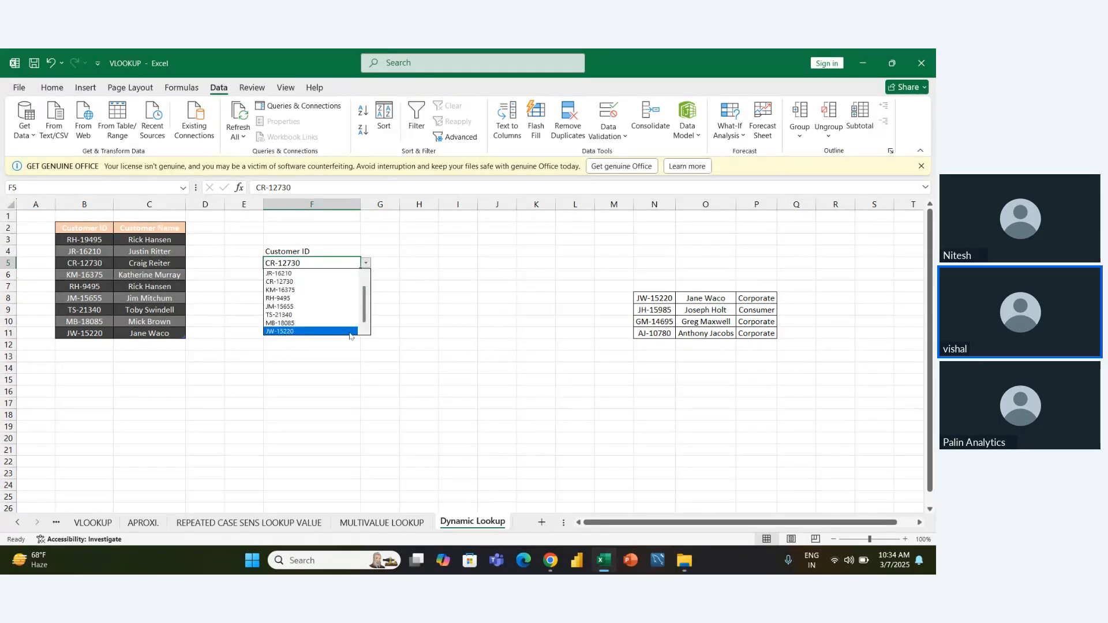
left_click(323, 331)
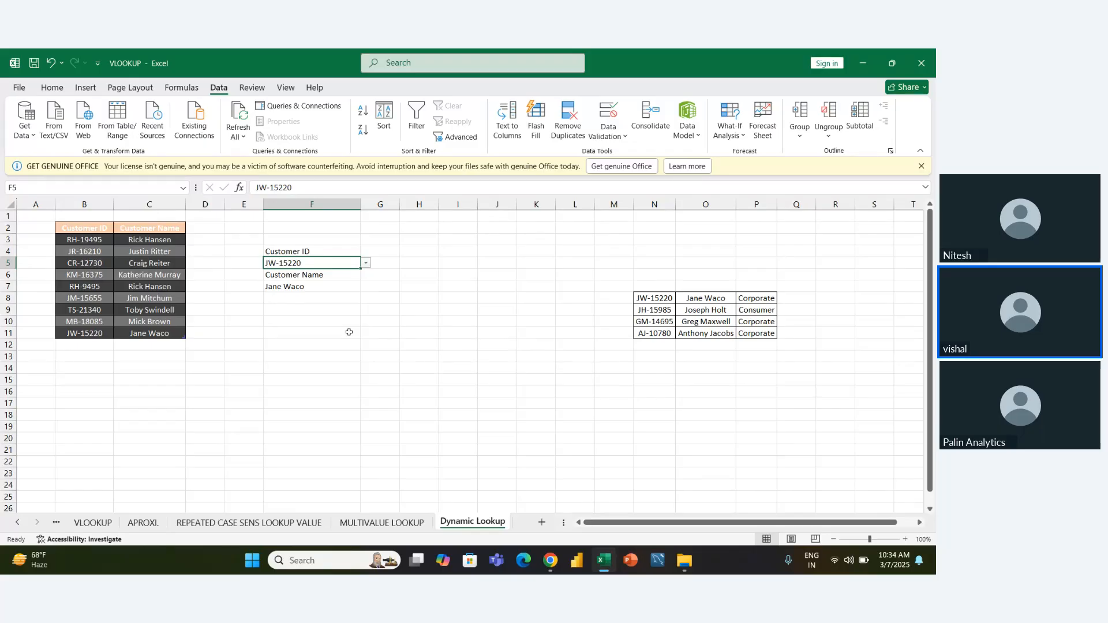
Copy the customer ID and name of the second record in the additional customer list, N9:O9.
key("Right")
key("Right")
key("Right")
key("Right")
key("Down")
key("Down")
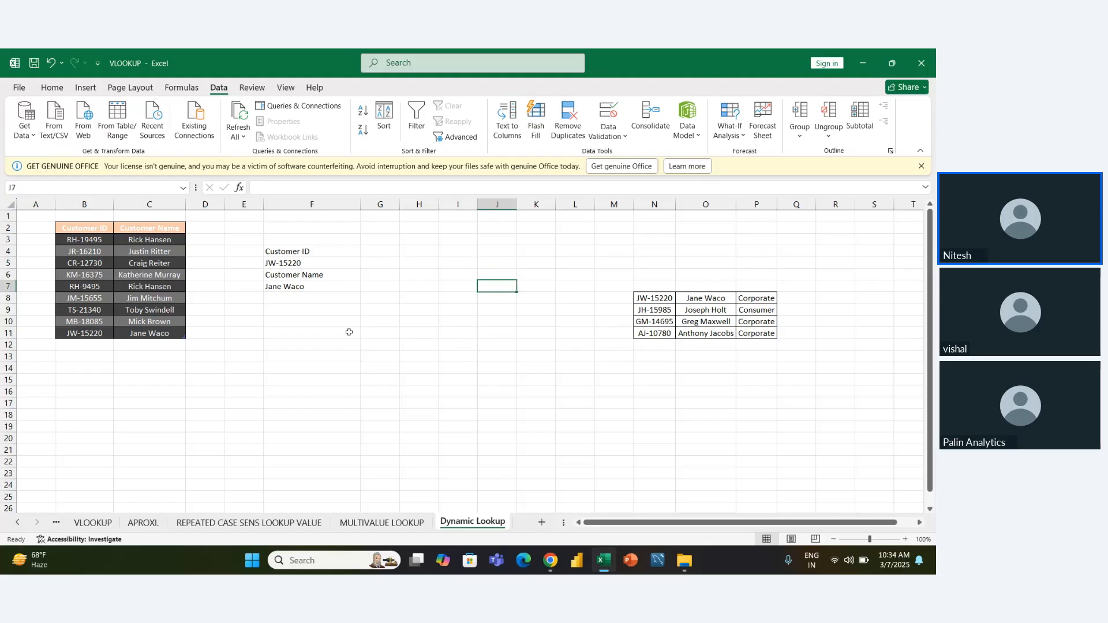
key("Right")
key("Right")
key("Down")
key("Right")
key("Down")
key("Right")
key("shift+Right")
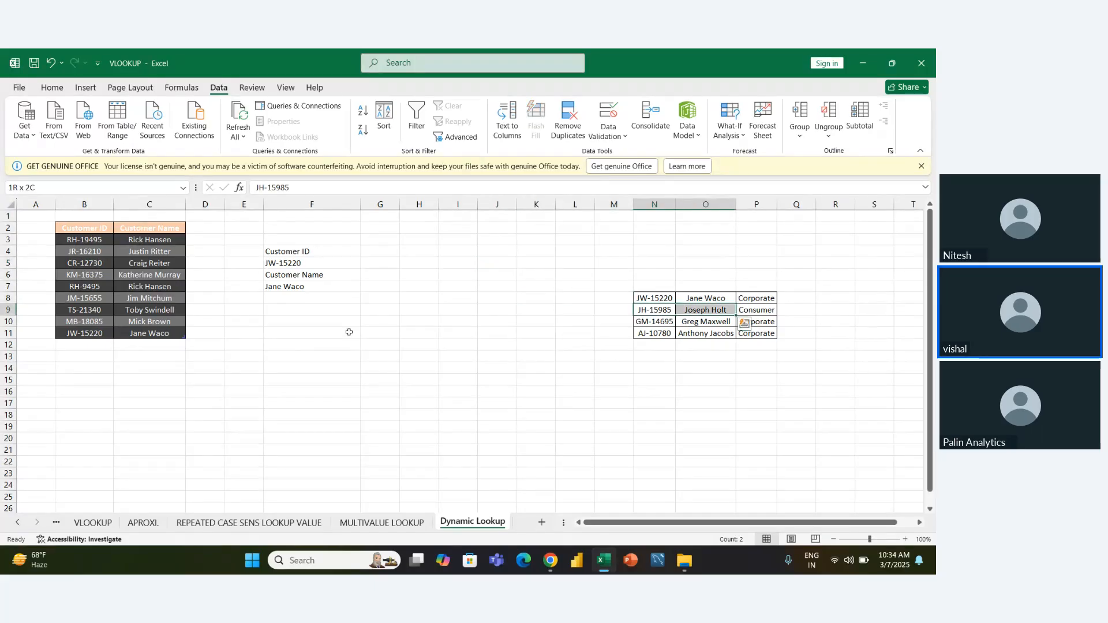
key("ctrl+c")
Paste the copied customer ID and name at B12, directly below the customer table's last row.
key("Left")
key("Left")
key("Left")
key("Left")
key("Left")
key("Left")
key("Left")
key("Left")
key("Left")
key("Left")
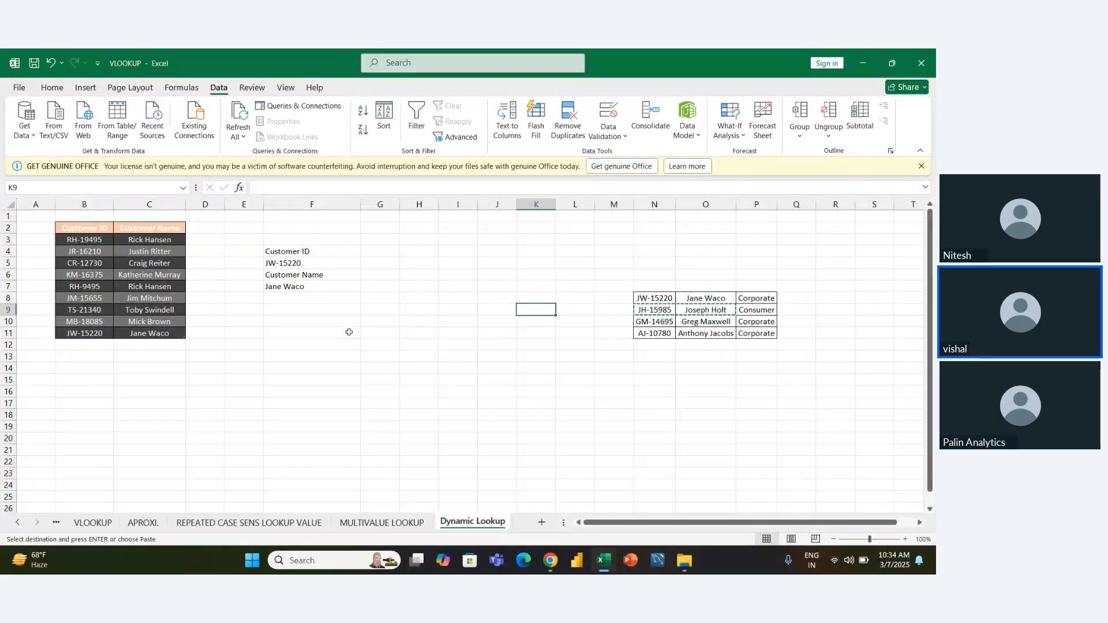
key("Down")
key("Left")
key("Down")
key("Left")
key("Down")
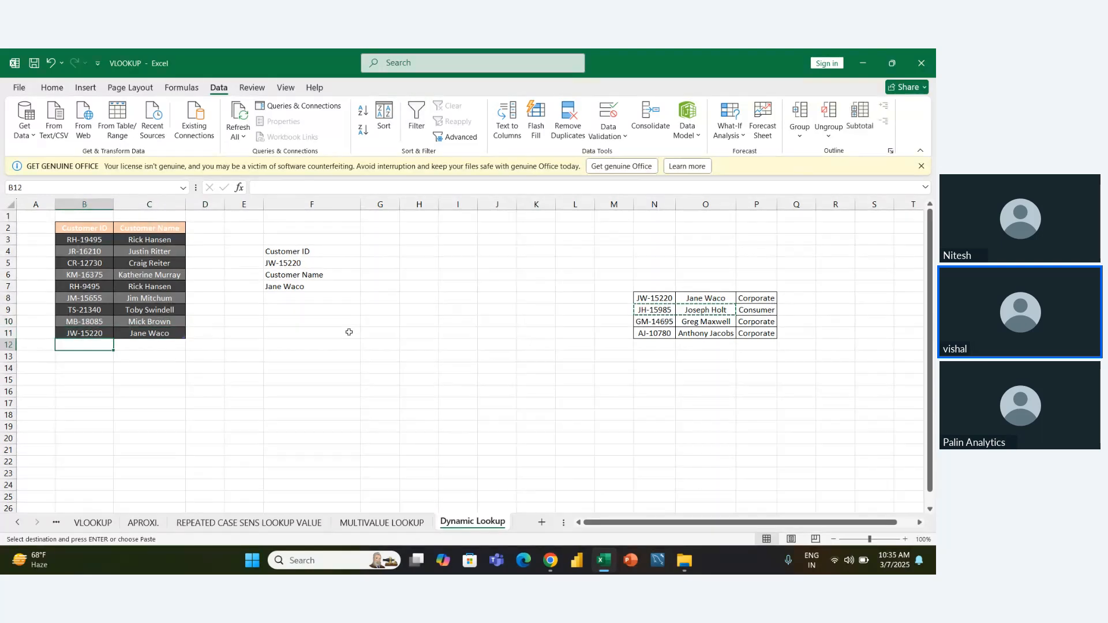
key("ctrl+v")
key("Right")
key("Return")
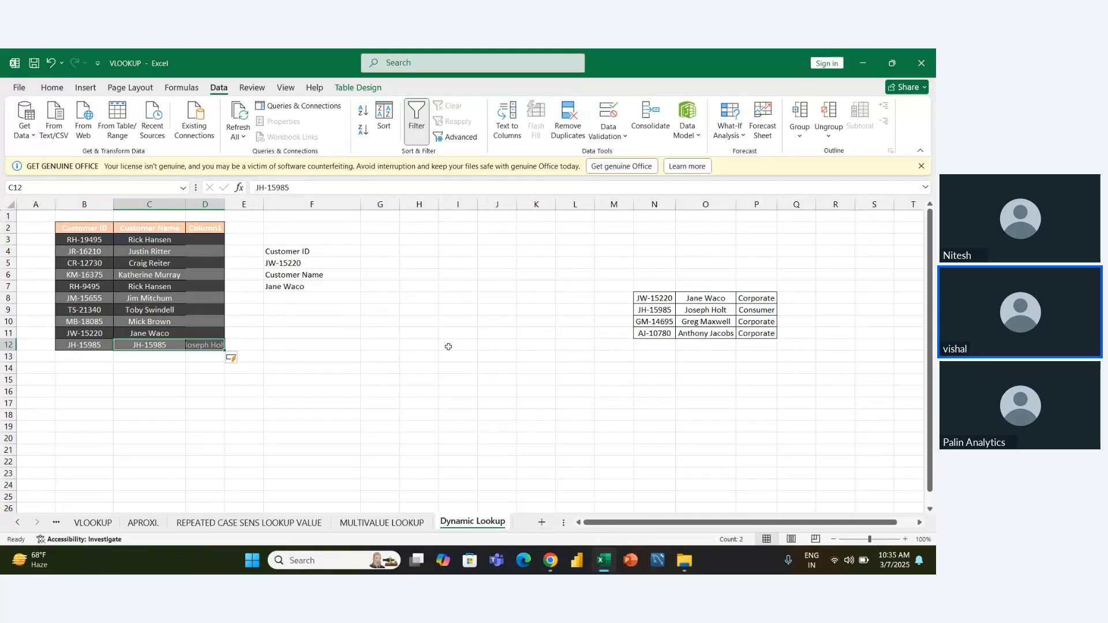
left_click(452, 368)
left_click(211, 205)
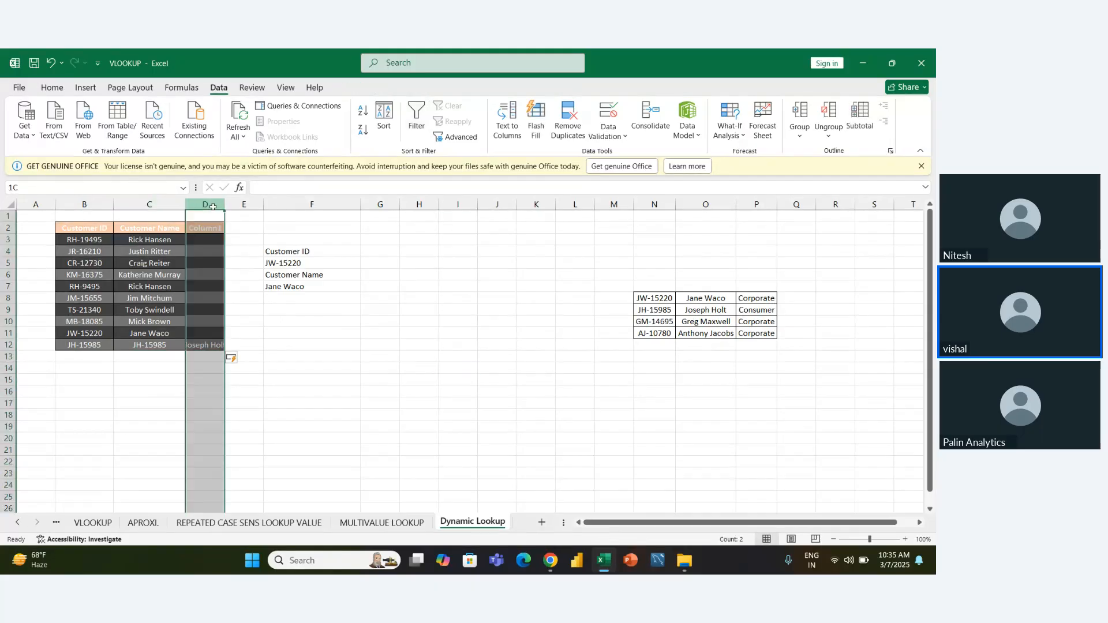
key("ctrl+z")
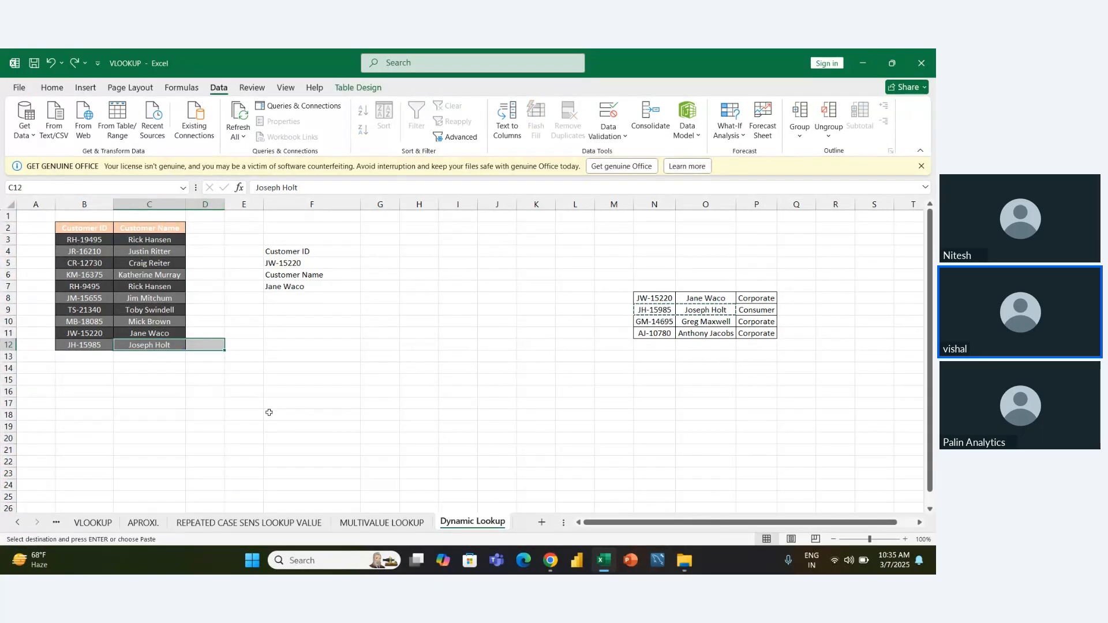
left_click(269, 412)
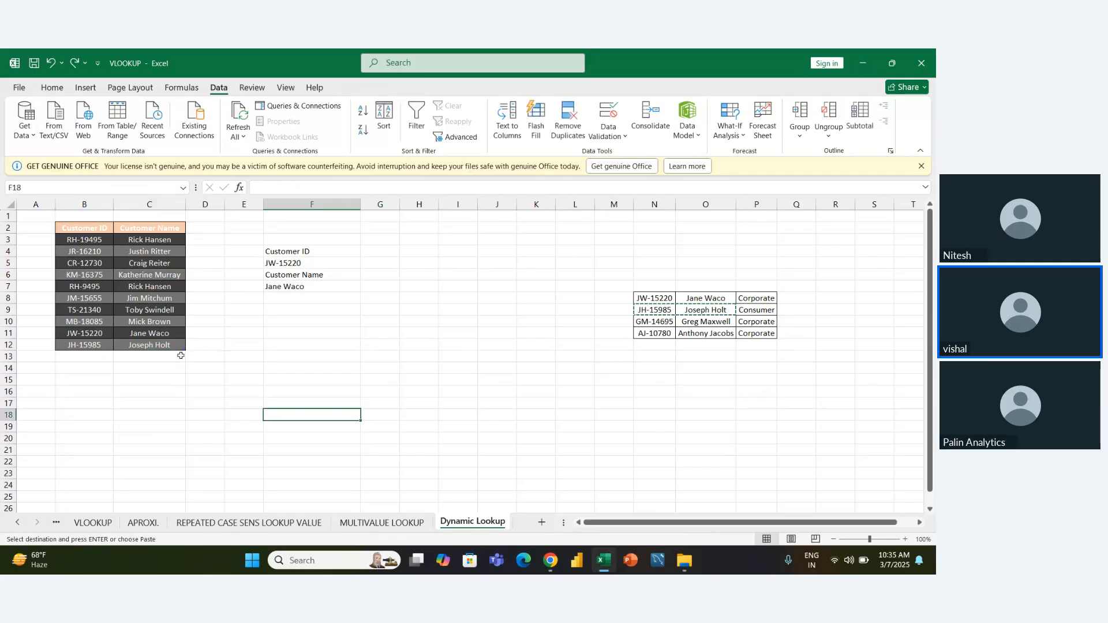
Choose the newly added customer ID from table row 12 in the F5 list.
left_click(295, 262)
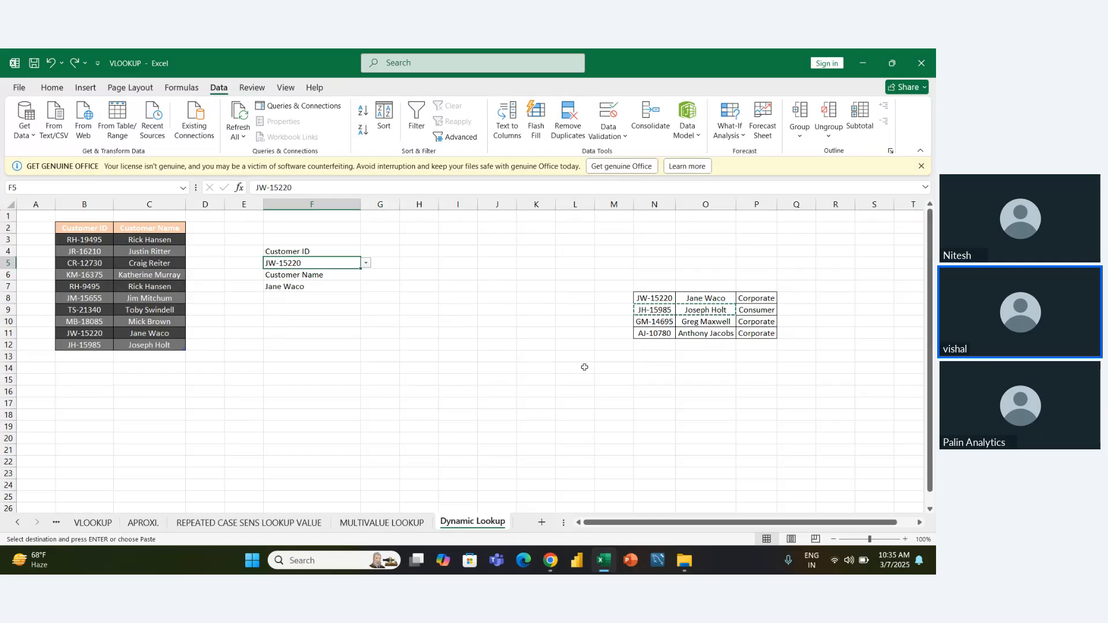
key("alt+Down")
key("Down")
key("Return")
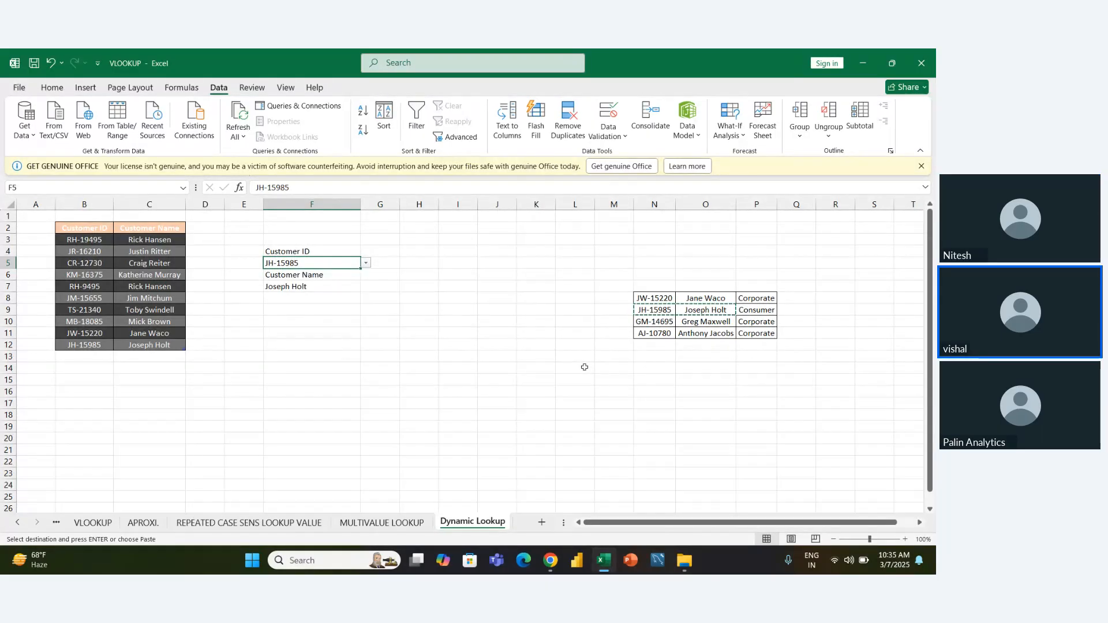
Copy the customer ID and name of the third record in the additional customer list, N10:O10.
key("Down")
key("Right")
key("Right")
key("Right")
key("Right")
key("Right")
key("Right")
key("Down")
key("Down")
key("Right")
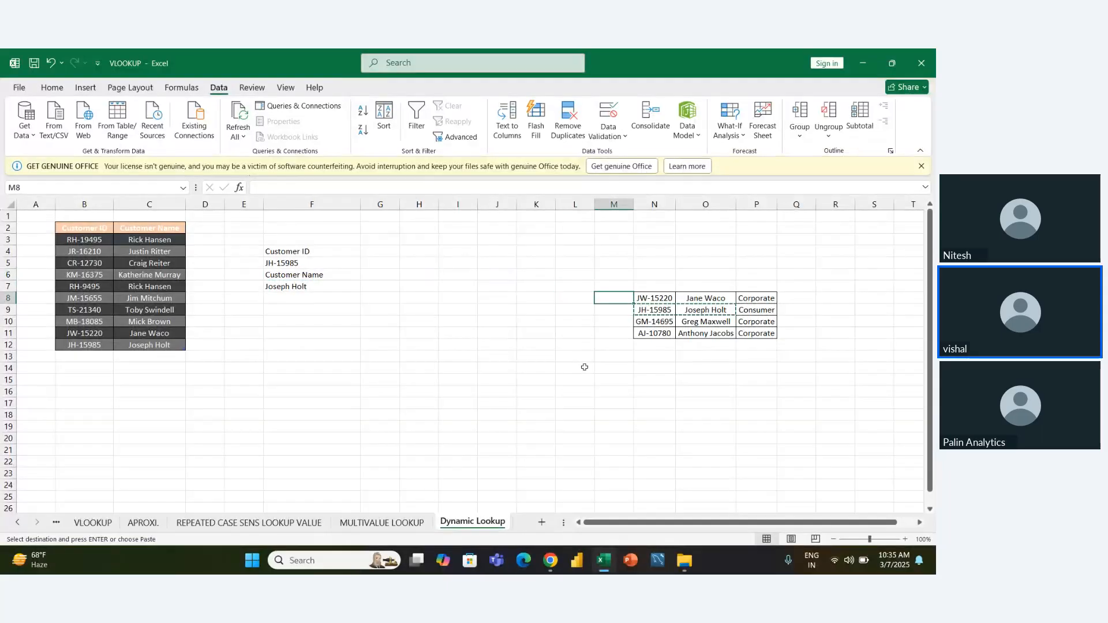
key("Down")
key("Down")
key("Right")
key("shift+Right")
key("ctrl+c")
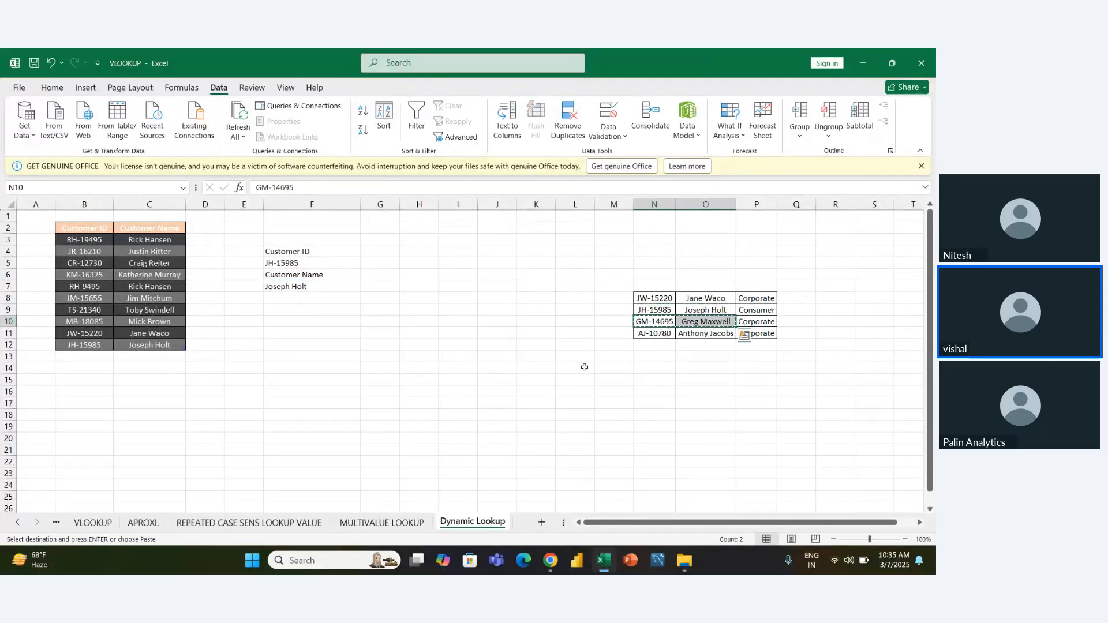
Paste the copied customer ID and name at B13 to extend the customer table by another row.
key("Left")
key("Left")
key("Left")
key("Left")
key("Left")
key("Left")
key("Left")
key("Left")
key("Down")
key("Left")
key("Down")
key("Left")
key("Left")
key("Left")
key("Down")
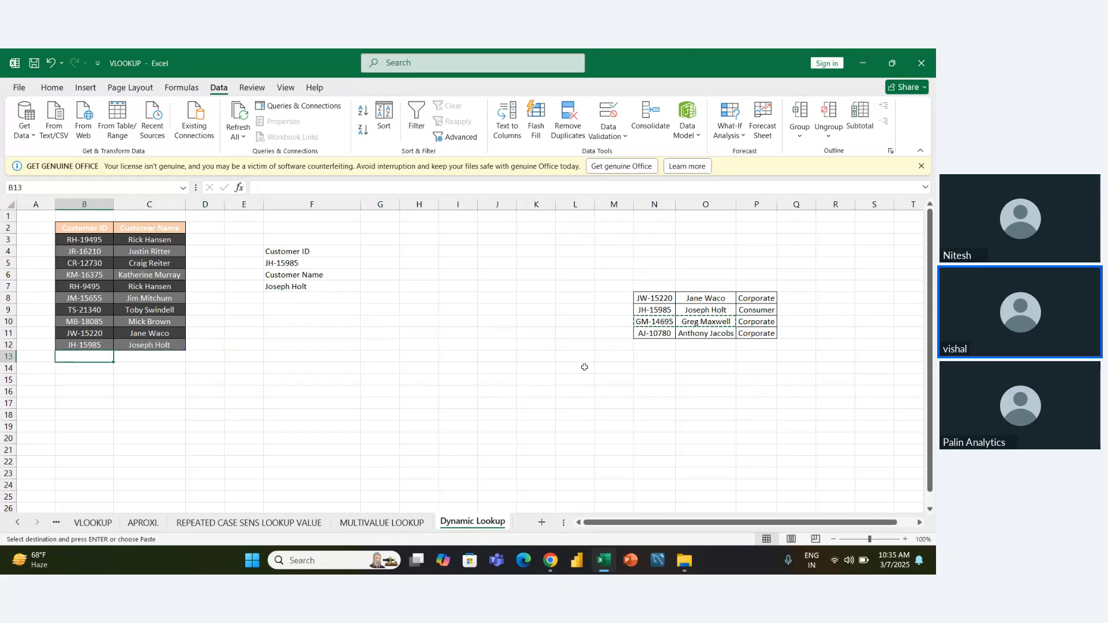
key("ctrl+v")
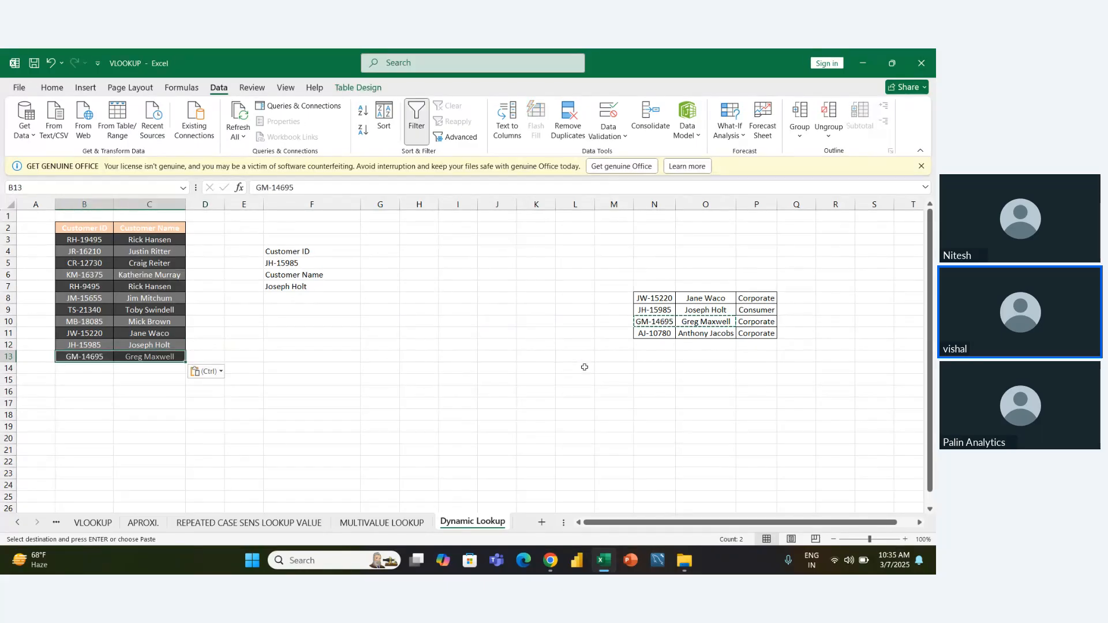
Choose the customer ID from table row 13 in the F5 list and check the customer name in F7.
key("Down")
key("Right")
key("Down")
key("Right")
key("Right")
key("Right")
key("Up")
key("Up")
key("Up")
key("Up")
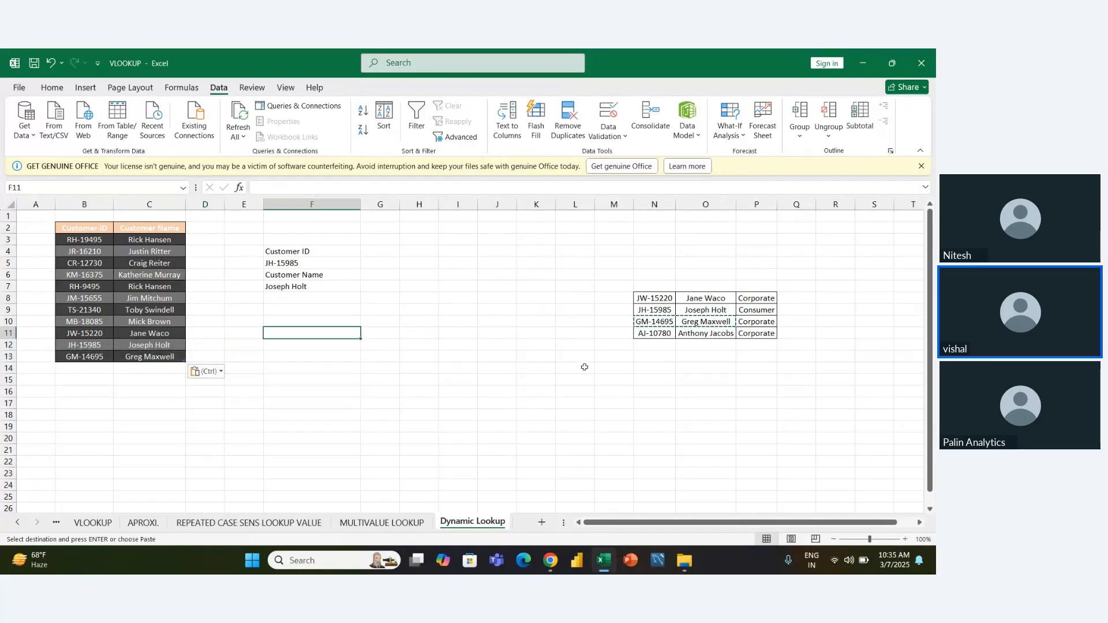
key("Up")
key("Up")
key("Up")
key("Up")
key("Up")
key("Up")
key("alt+Down")
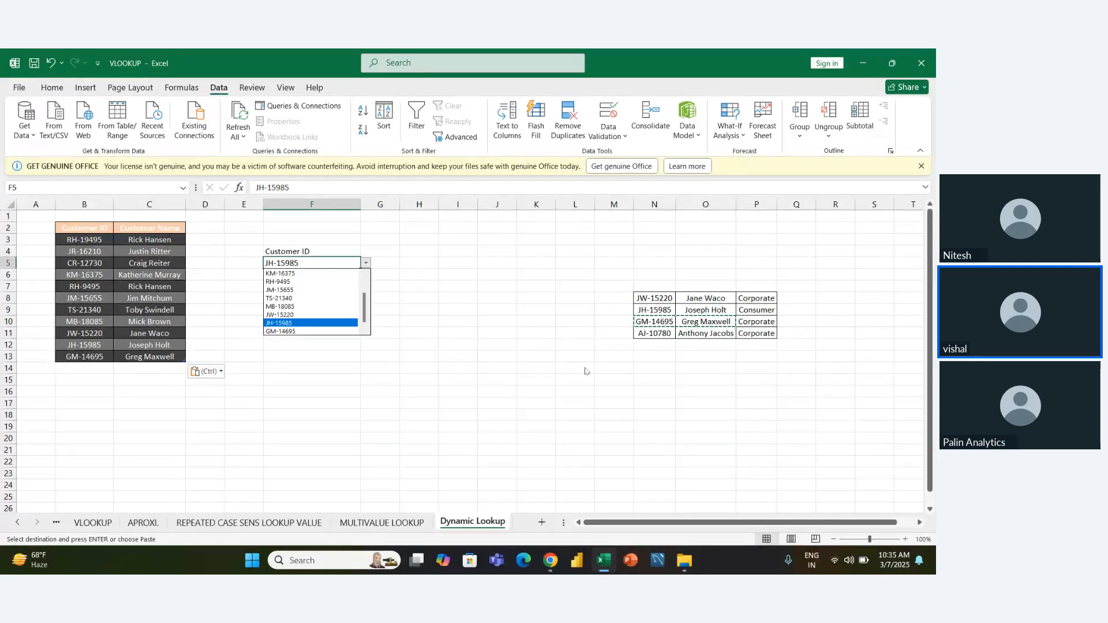
key("Down")
key("Return")
key("Down")
key("Down")
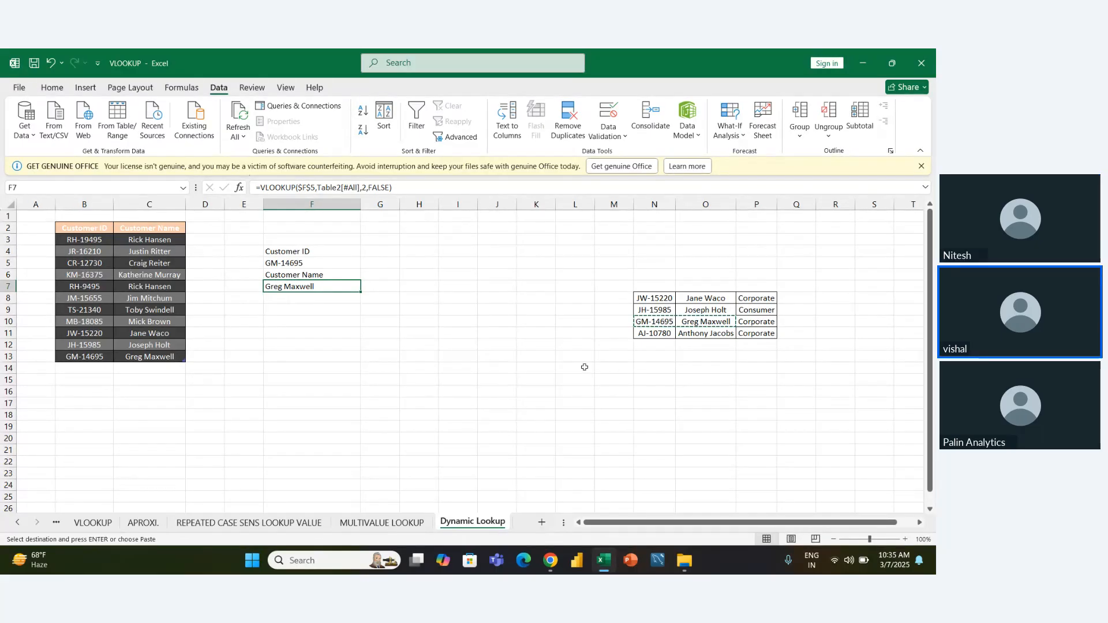
key("Left")
key("Left")
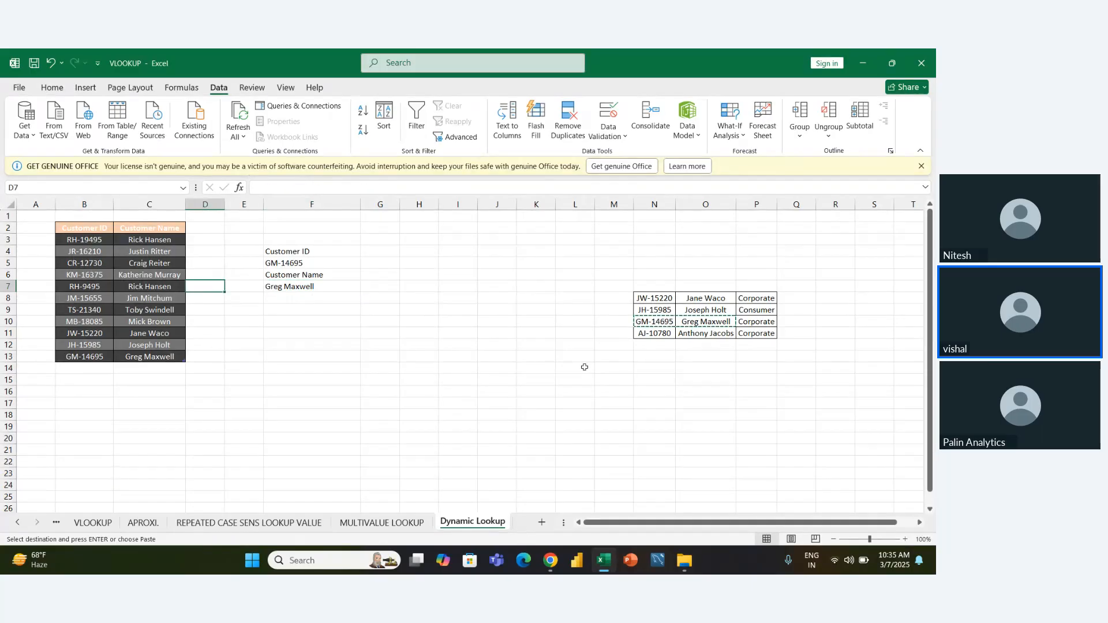
key("Right")
key("Right")
key("Right")
key("Escape")
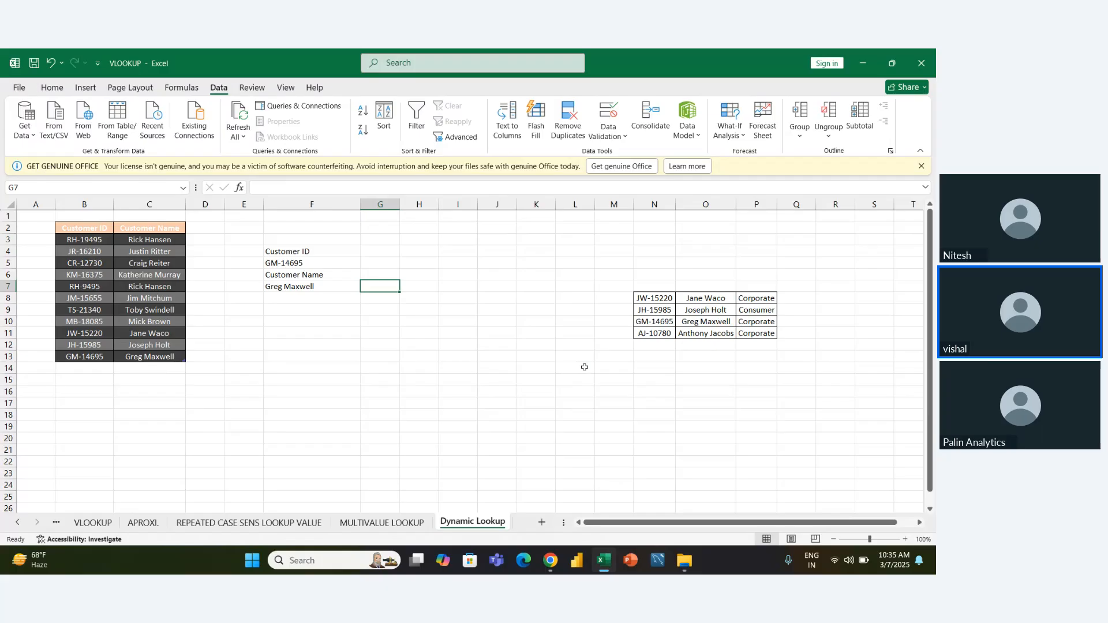
left_click(510, 444)
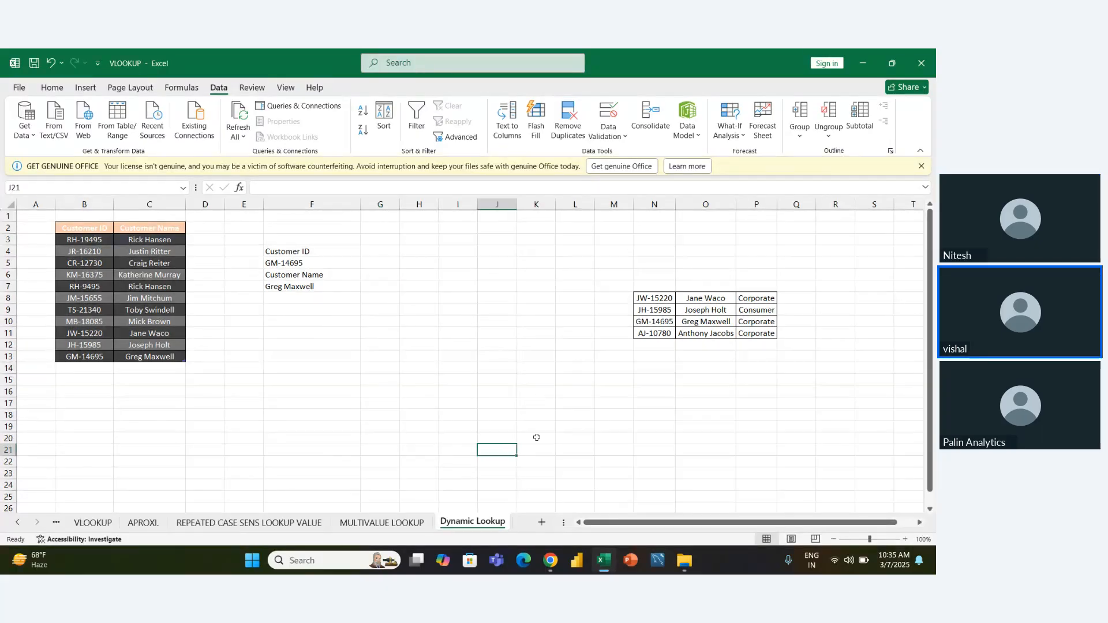
left_click(574, 443)
left_click(603, 443)
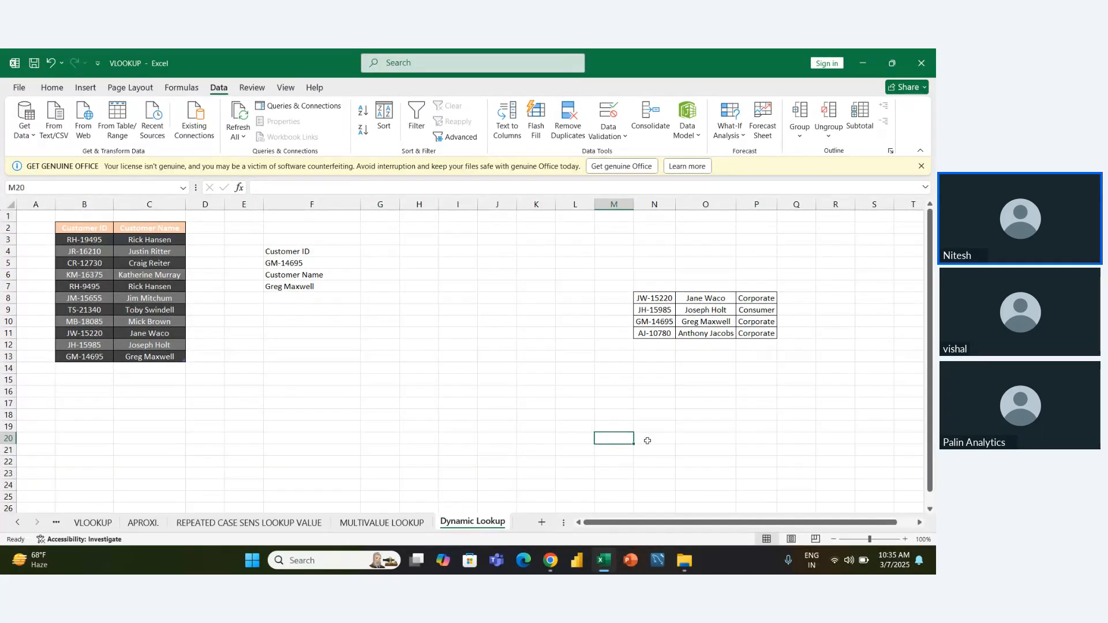
Switch to File Explorer and open the XLOOKUP workbook from the DS20 10 OCLOCK folder.
key("alt+Tab")
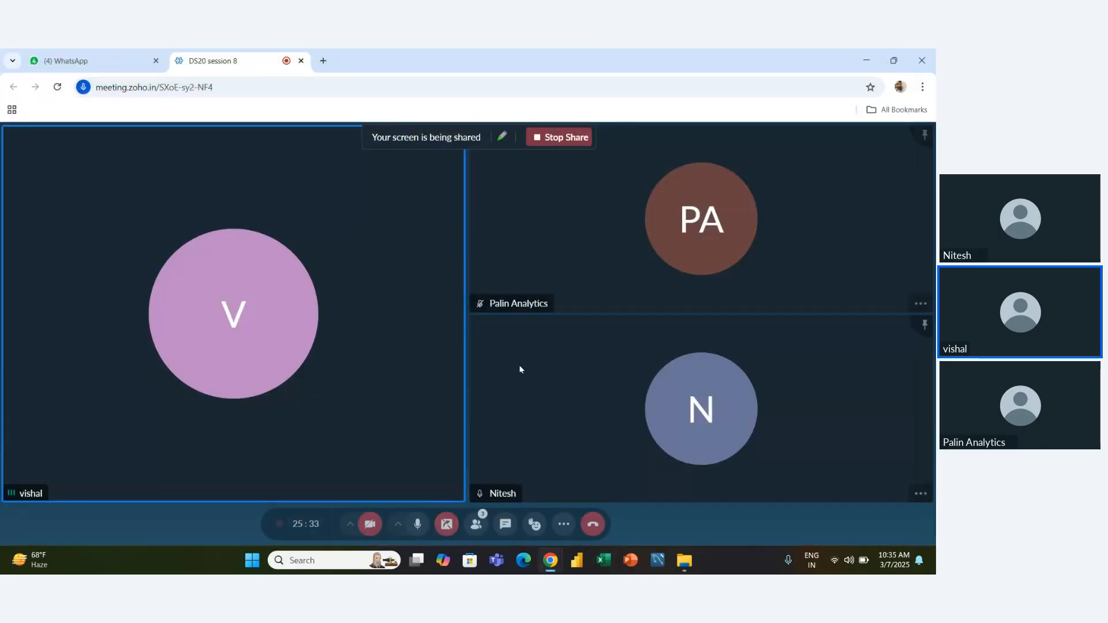
left_click(684, 561)
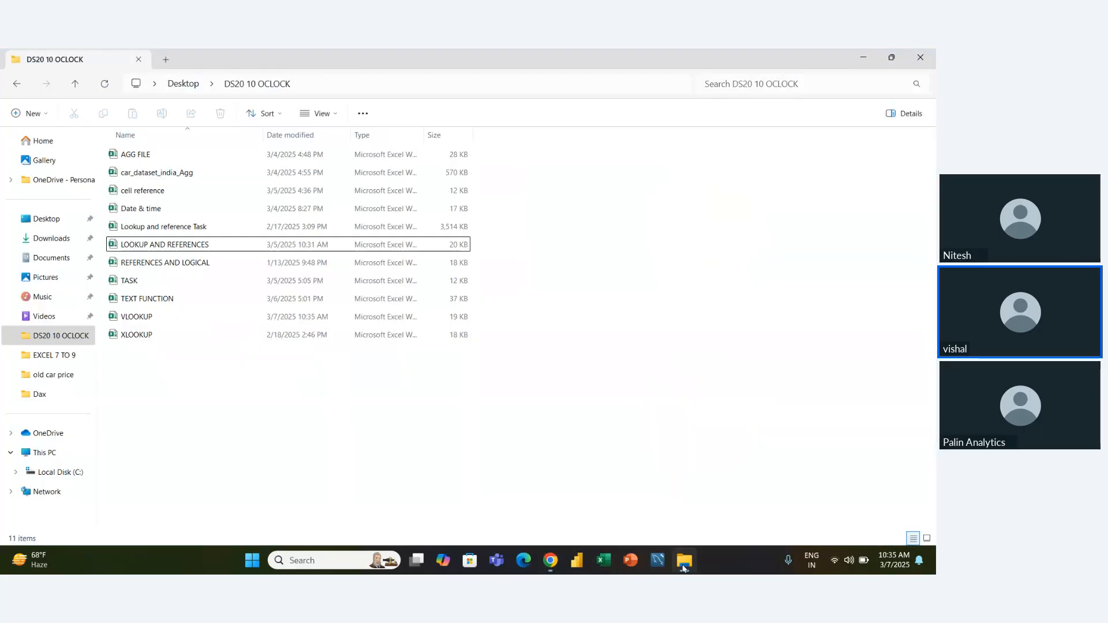
double_click(163, 340)
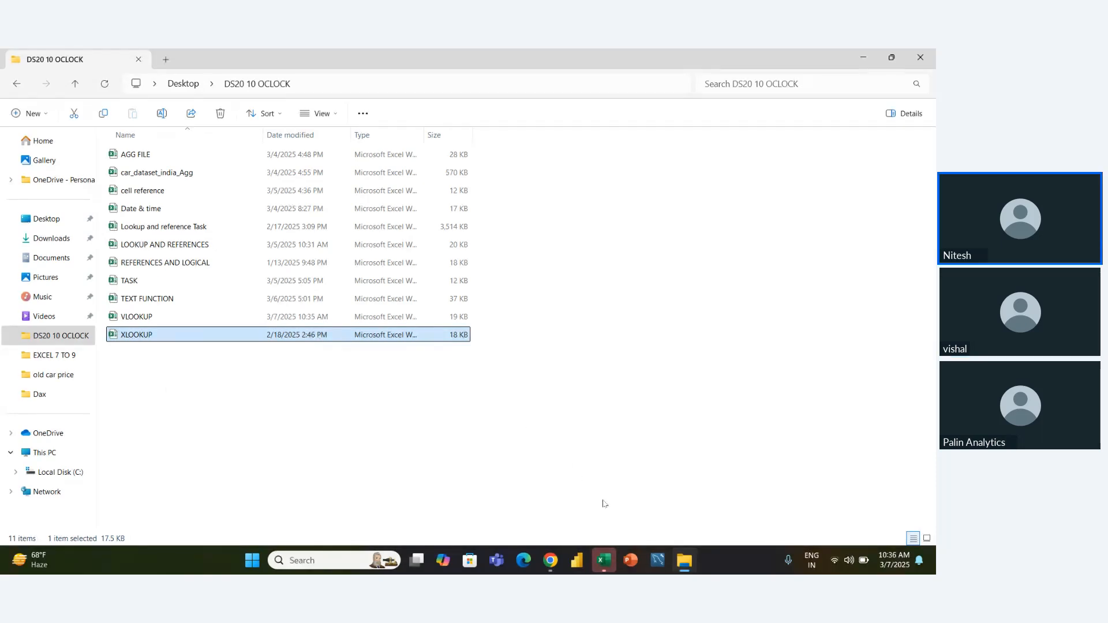
left_click(604, 563)
left_click(232, 400)
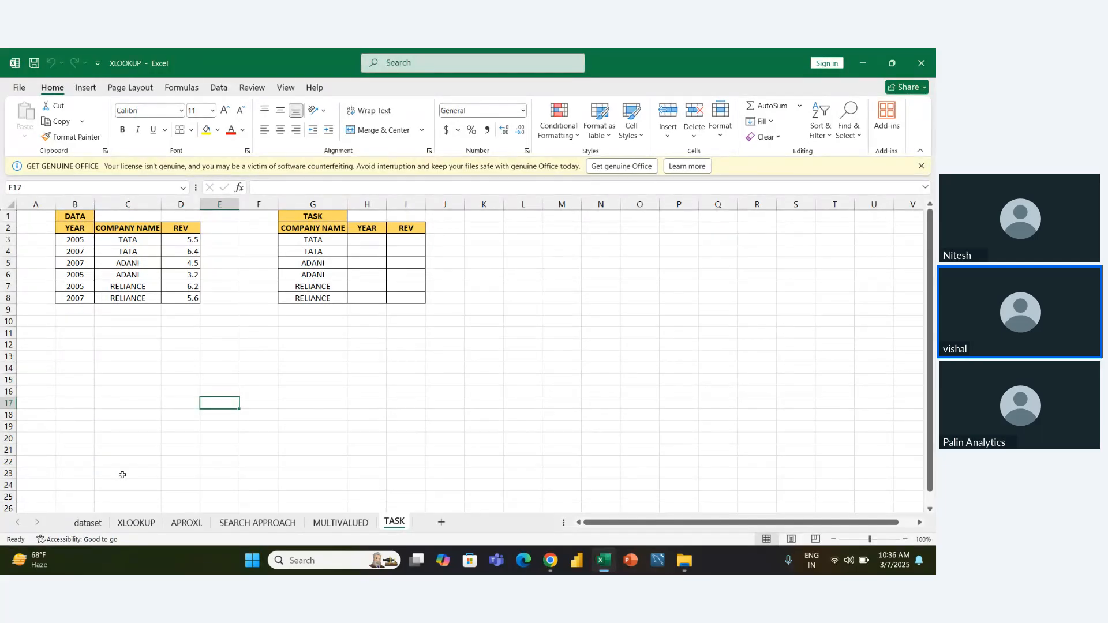
Examine the Product ID, Customer Name and Profit columns on the dataset sheet.
left_click(81, 524)
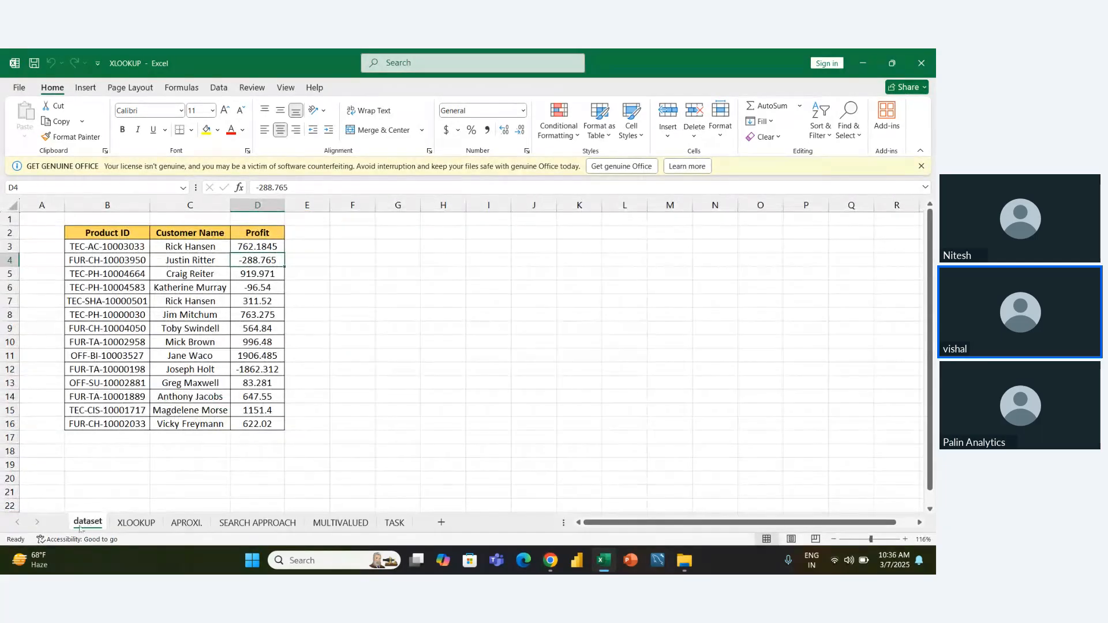
left_click(79, 474)
key("Up")
key("Up")
key("Up")
key("Up")
key("Up")
key("Up")
key("Up")
key("Up")
key("Up")
key("Up")
key("Up")
key("Up")
key("Up")
key("Up")
key("Up")
key("Up")
key("Up")
key("Up")
key("Right")
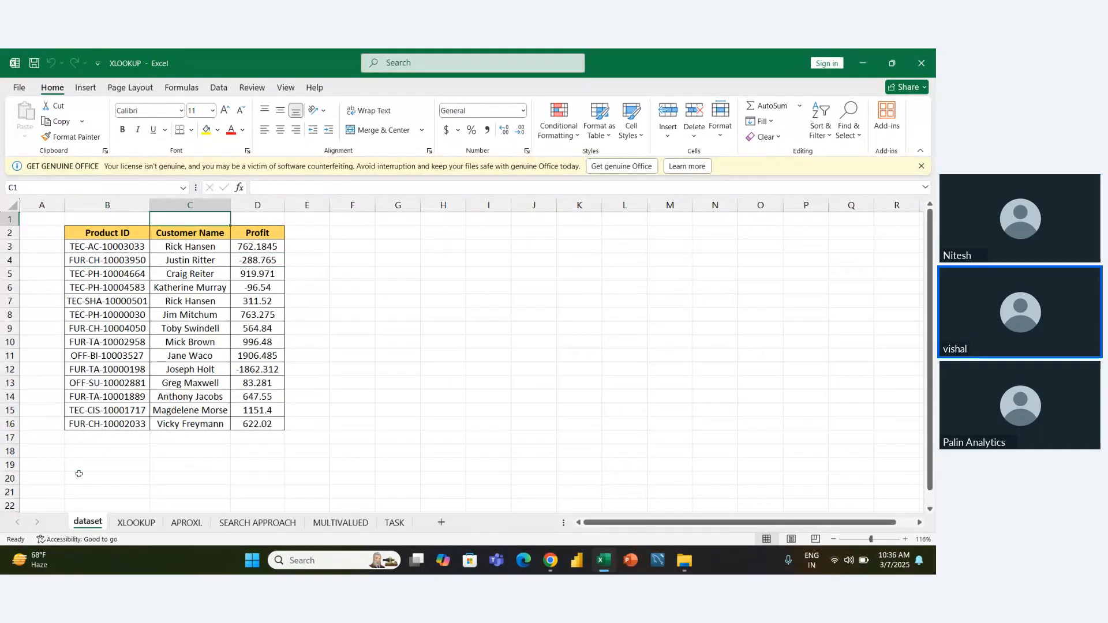
key("Left")
key("Down")
key("Right")
key("Right")
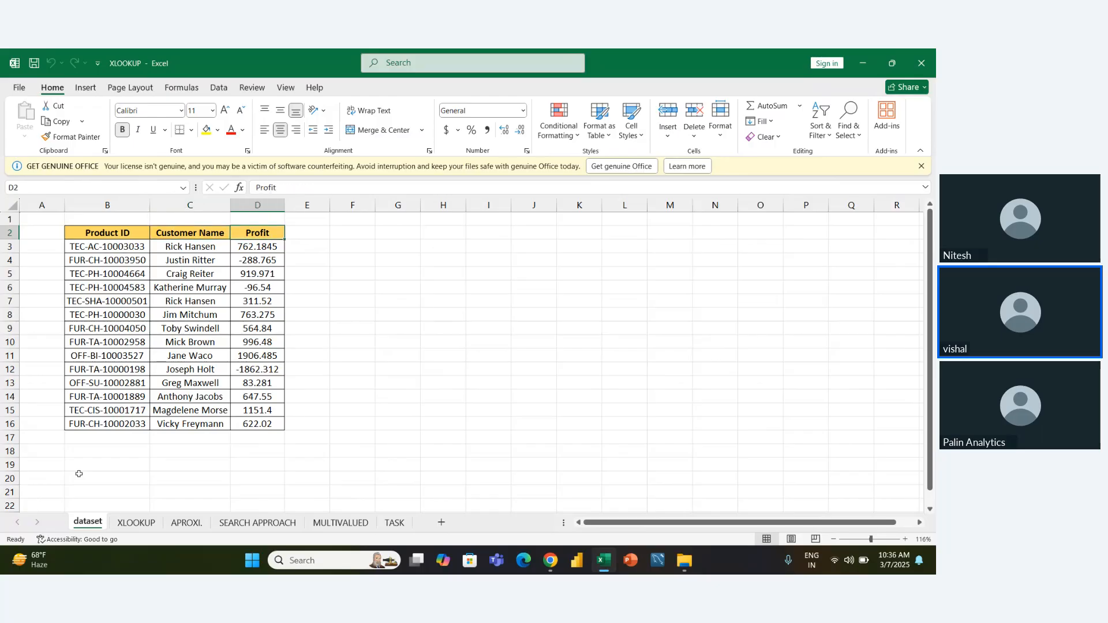
key("Down")
key("Down")
key("Down")
key("Down")
key("Down")
key("Down")
key("Down")
key("Down")
key("Down")
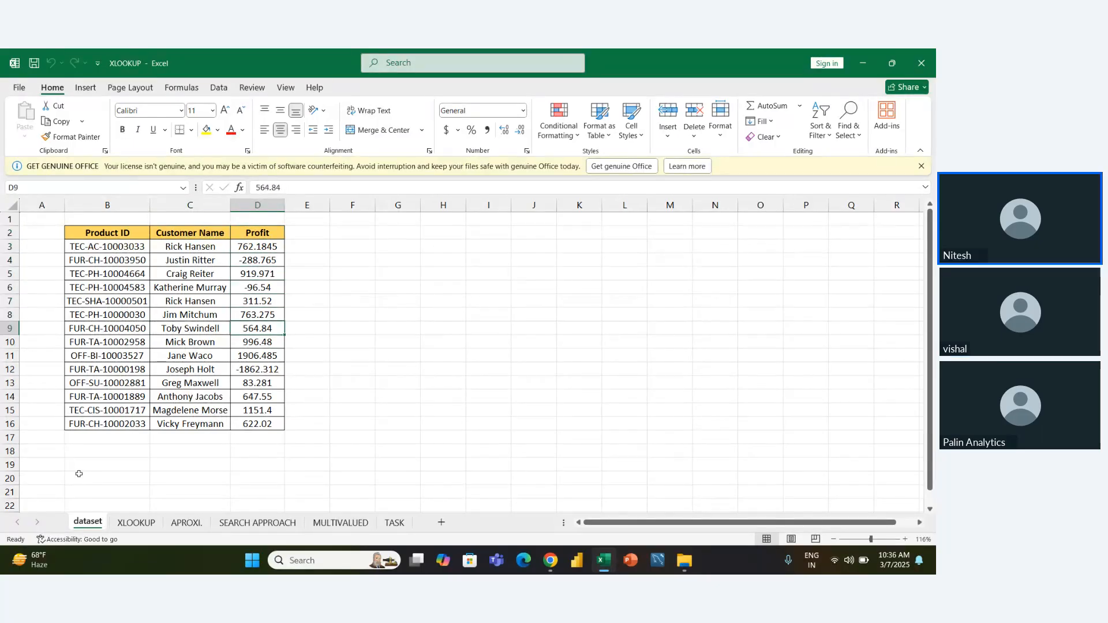
Examine the Product ID lookup cells and their Customer Name formulas on the XLOOKUP sheet.
key("ctrl+Page_Down")
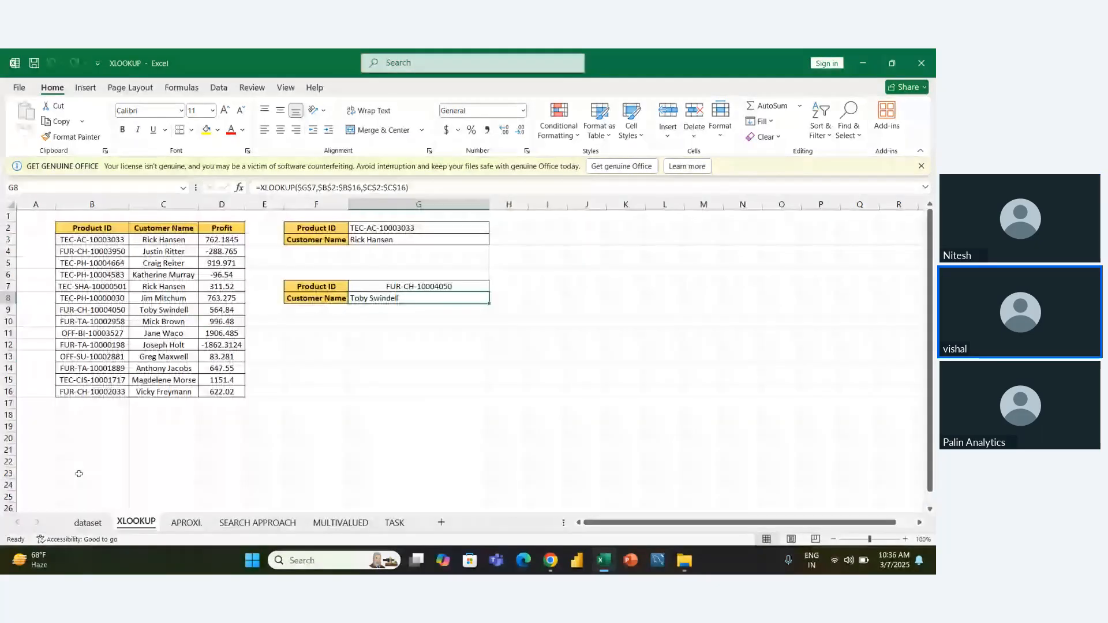
key("Left")
key("Right")
key("Up")
key("Up")
key("Up")
key("Up")
key("Up")
key("Up")
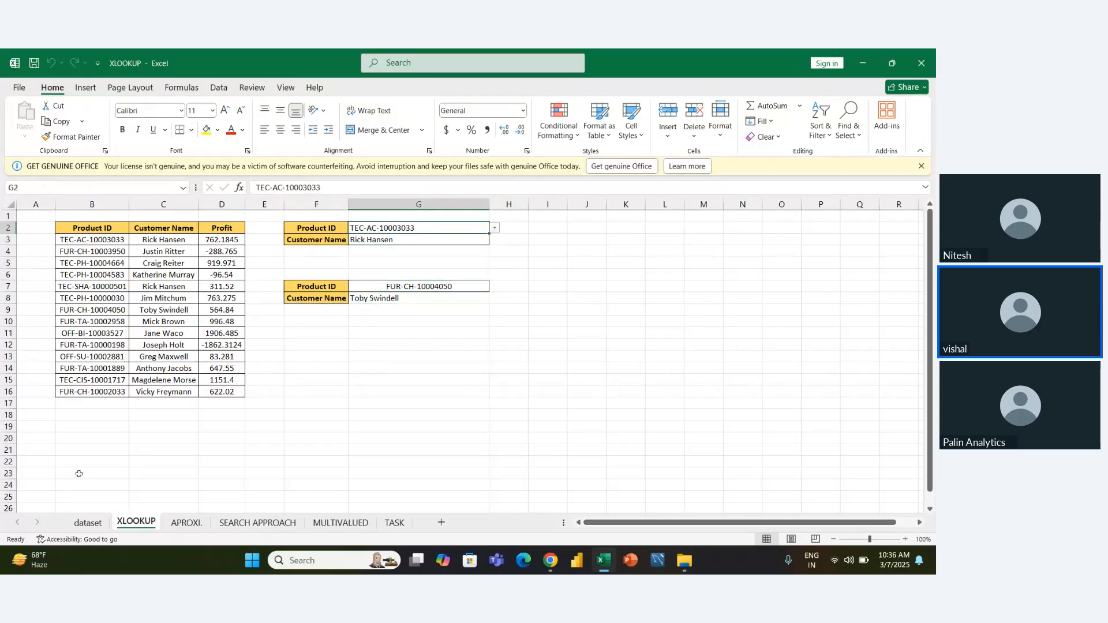
key("Down")
key("Down")
key("Down")
key("Down")
key("Down")
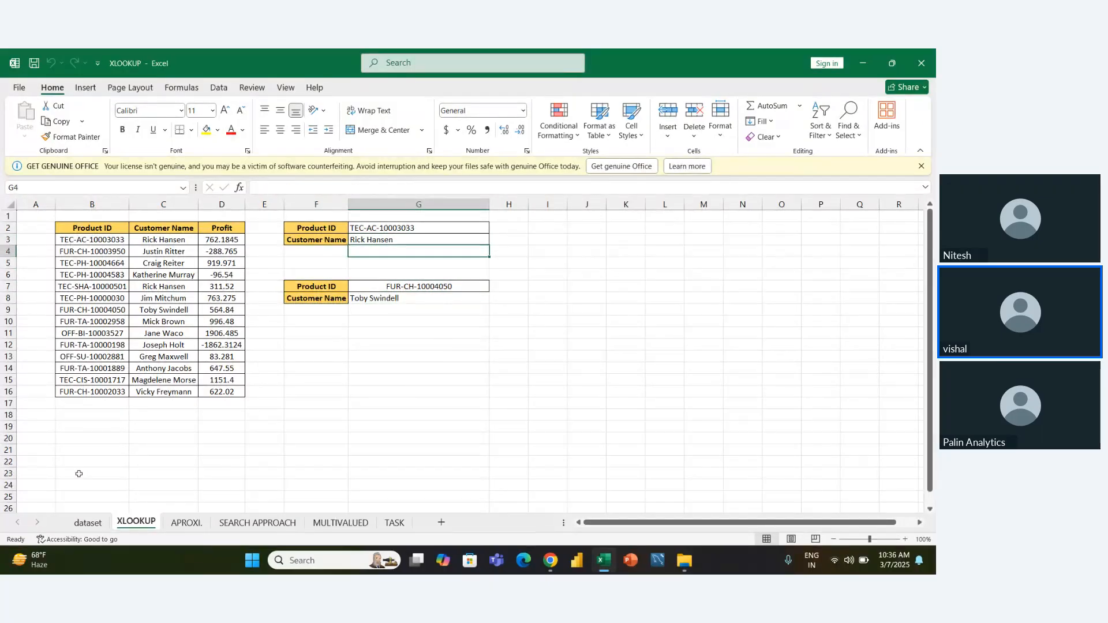
Compare the XLOOKUP formulas in G3 and G8 with the Product ID cells G2 and G7 that feed them.
key("Down")
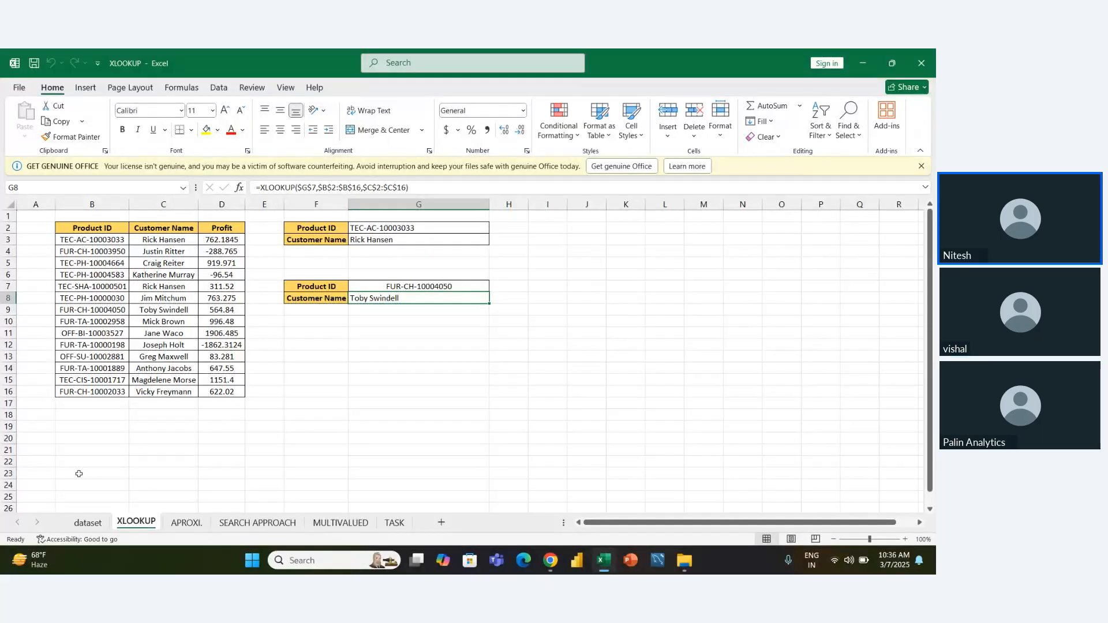
key("Up")
key("Up")
key("Up")
key("Up")
key("Up")
key("Up")
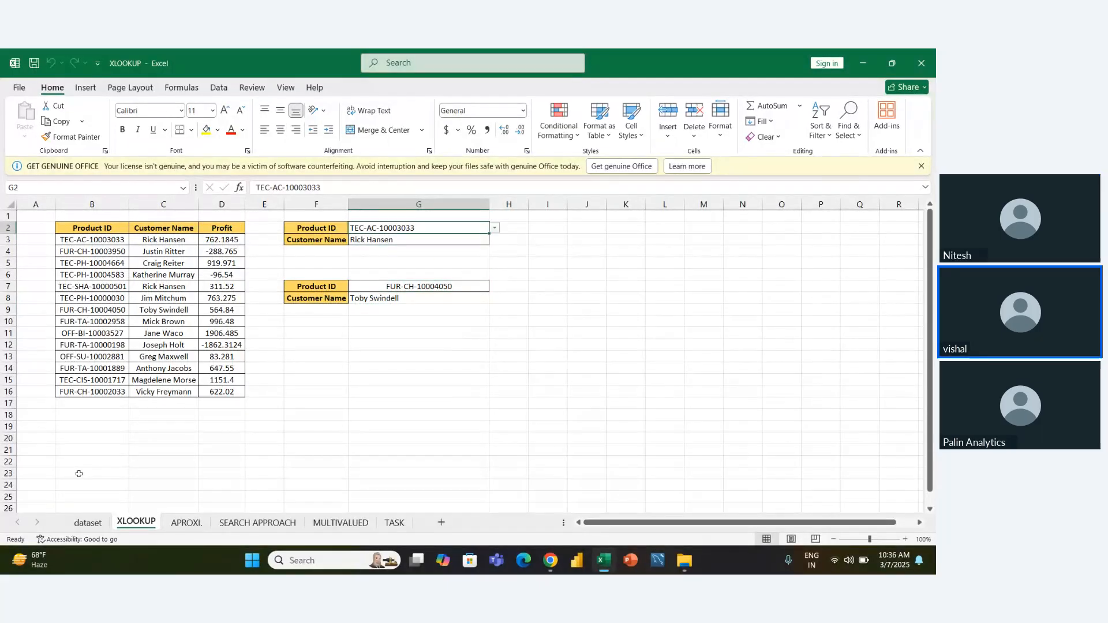
key("Down")
key("Down")
key("Down")
key("Down")
key("Down")
key("Down")
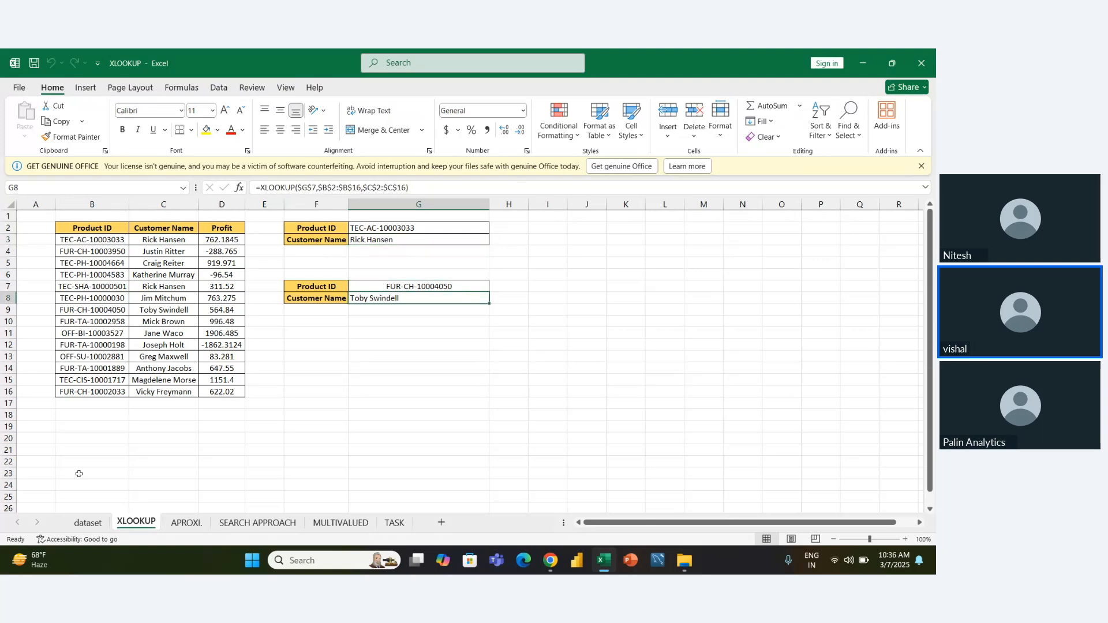
key("Up")
key("Up")
key("Up")
key("Up")
key("Up")
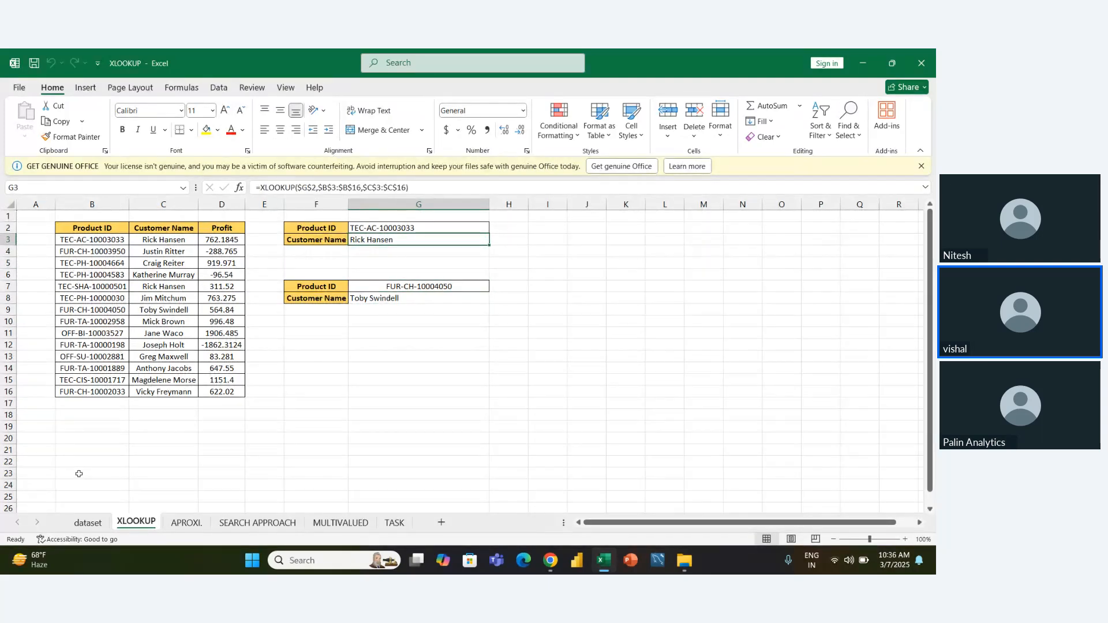
Open the XLOOKUP formula in G3 for editing and trace back through its lookup array and lookup value arguments.
key("F2")
key("Left")
key("Left")
key("Left")
key("Left")
key("Left")
key("Left")
key("Left")
key("Left")
key("Left")
key("Left")
key("Left")
key("Left")
key("Left")
key("Left")
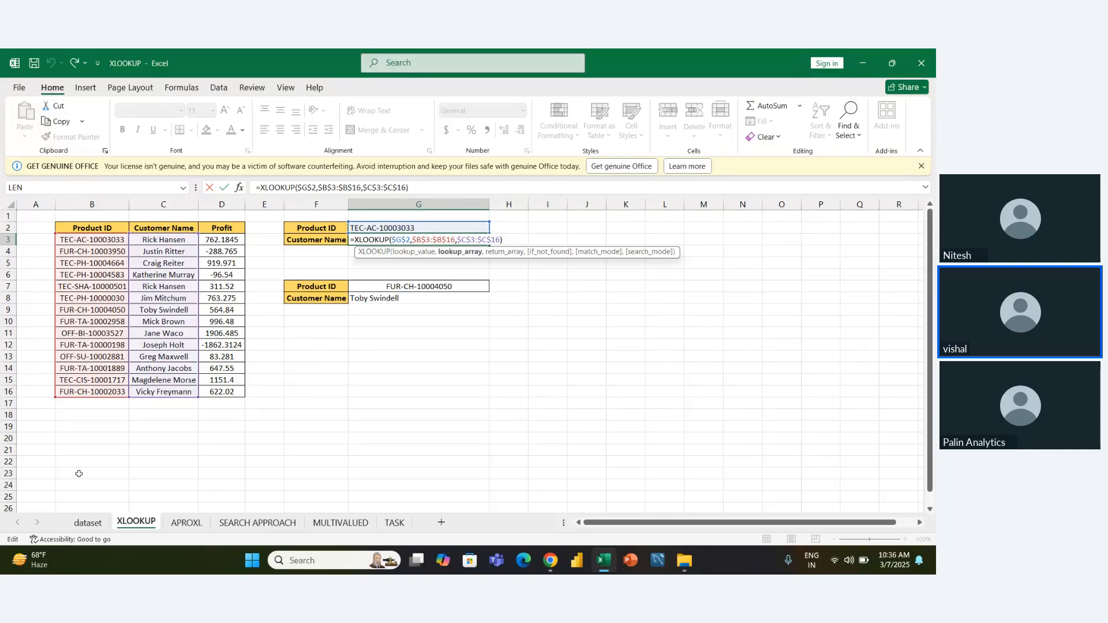
key("Left")
key("Left")
key("Left")
key("Left")
key("Left")
key("Left")
key("Left")
key("Left")
key("Left")
key("Left")
key("Left")
key("Left")
key("Left")
key("Left")
Highlight the return array $C$3:$C$16 in the G3 XLOOKUP formula for inspection, and close the formula.
key("Right")
key("Right")
key("Right")
key("Right")
key("Right")
key("Right")
key("Right")
key("Right")
key("Right")
key("Right")
key("Right")
key("Right")
key("shift+Right")
key("shift+Right")
key("shift+Right")
key("shift+Right")
key("shift+Right")
key("shift+Right")
key("shift+Right")
key("shift+Right")
key("shift+Right")
key("shift+Right")
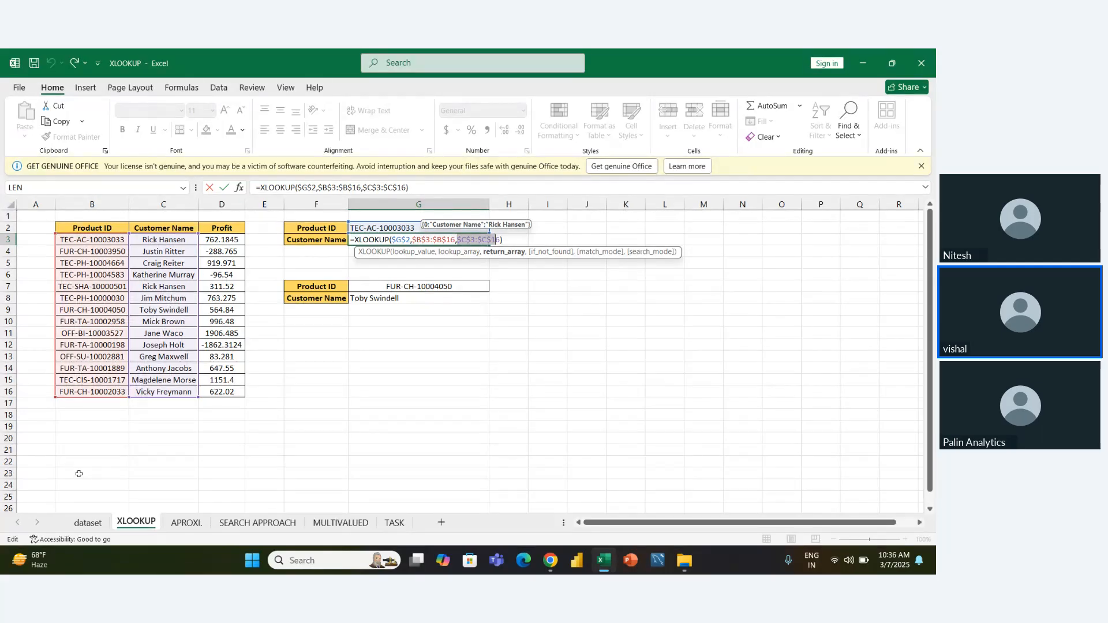
key("Return")
key("Down")
key("Down")
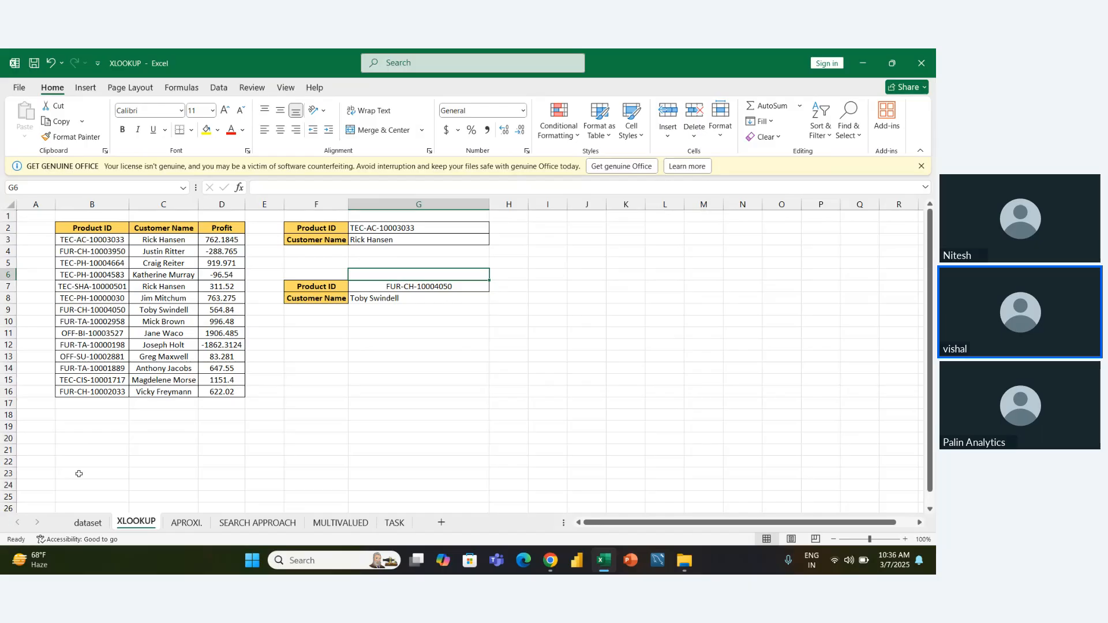
Switch to the APROXI. sheet and examine the percentage in F2 and the next smaller and next larger grade formulas.
key("ctrl+Page_Down")
key("Right")
key("Up")
key("Up")
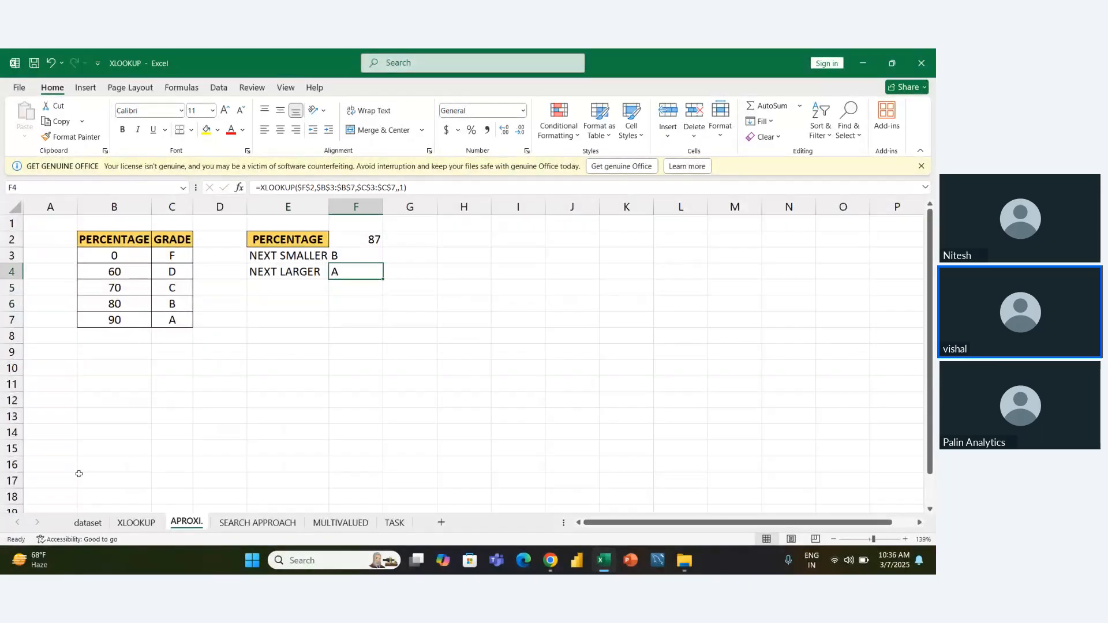
key("Left")
key("Right")
key("Up")
key("Up")
key("Up")
key("Down")
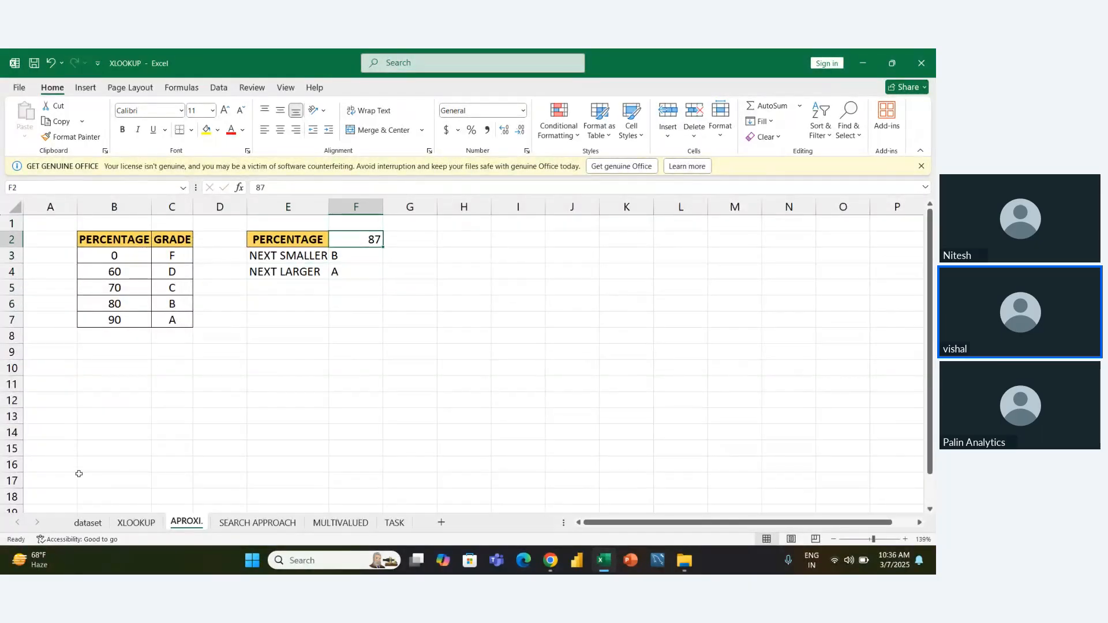
Re-enter the match mode of the NEXT SMALLER XLOOKUP formula in F3 as -1, exact match or next smaller item.
key("Down")
key("F2")
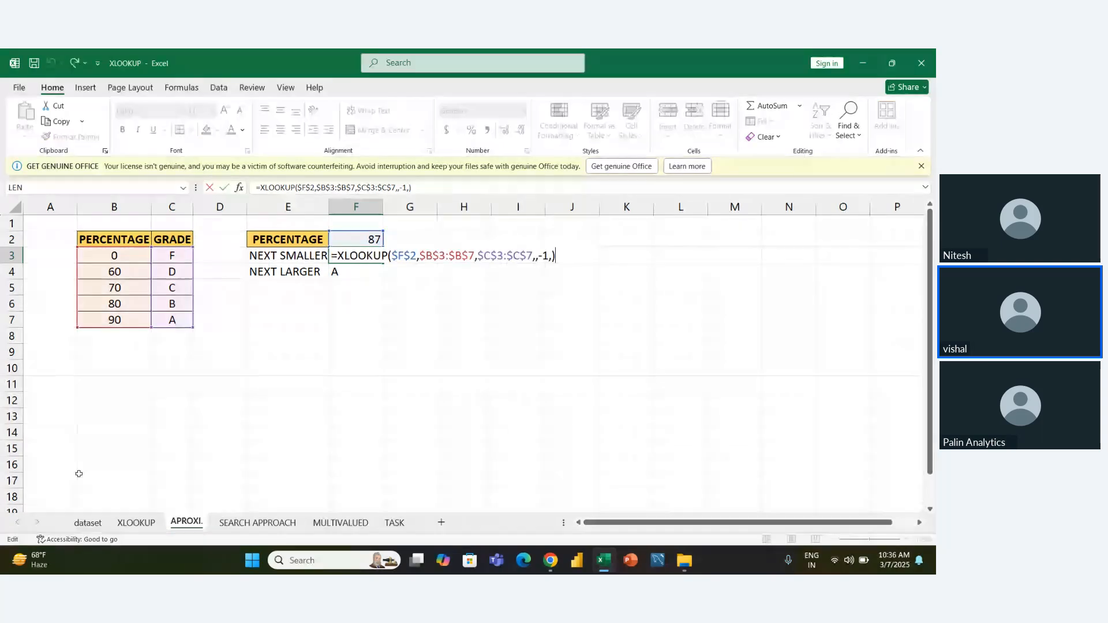
key("Left")
key("Left")
key("BackSpace")
key("BackSpace")
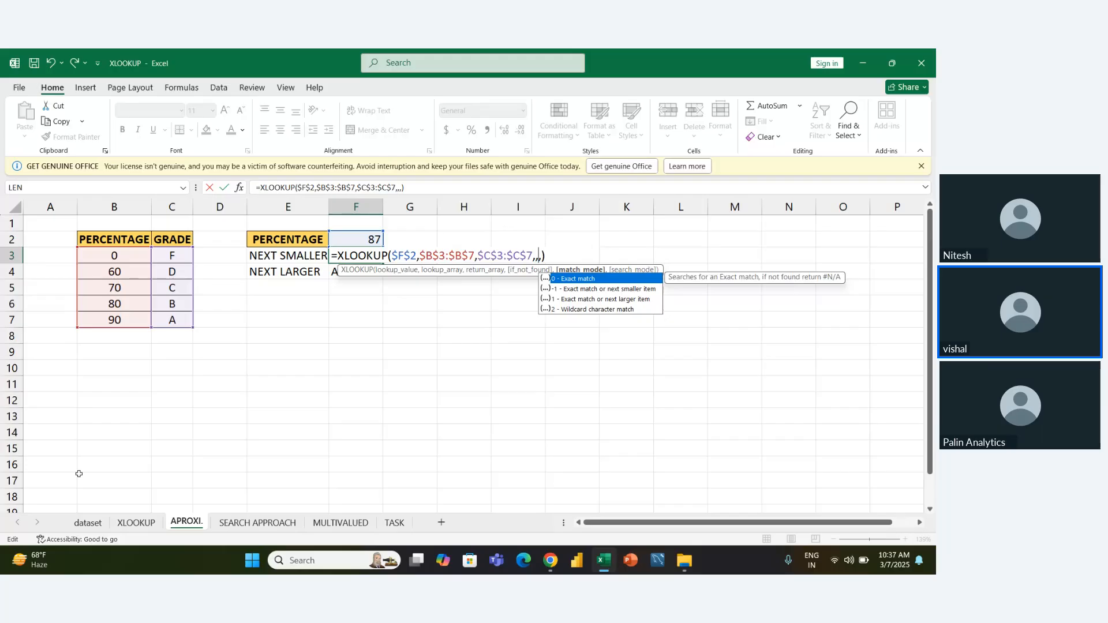
key("Down")
key("Tab")
type(",")
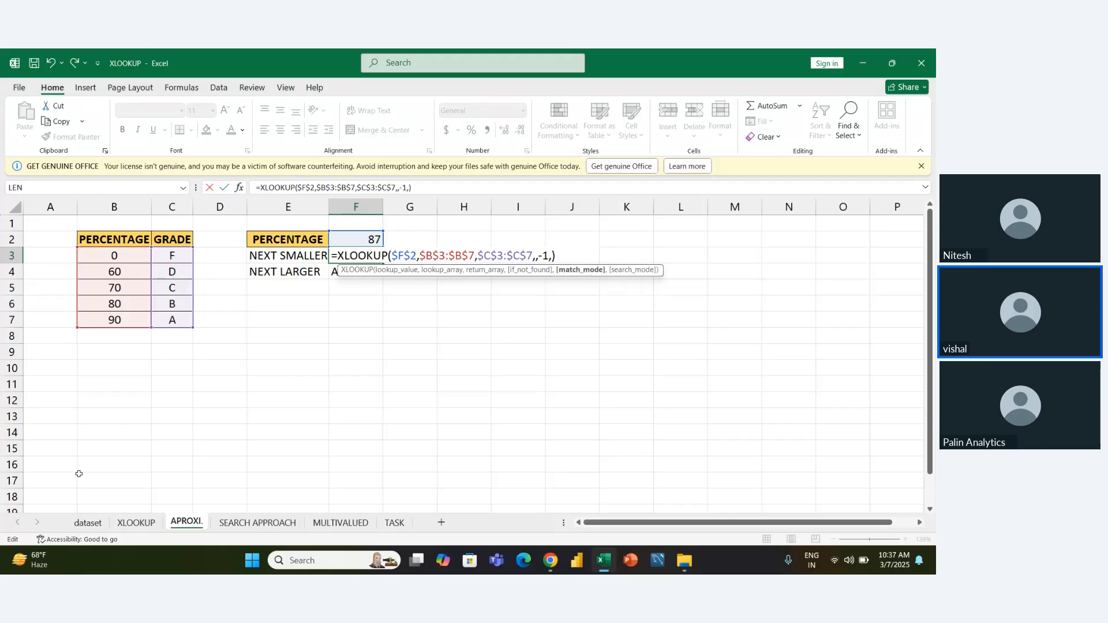
key("Return")
key("Up")
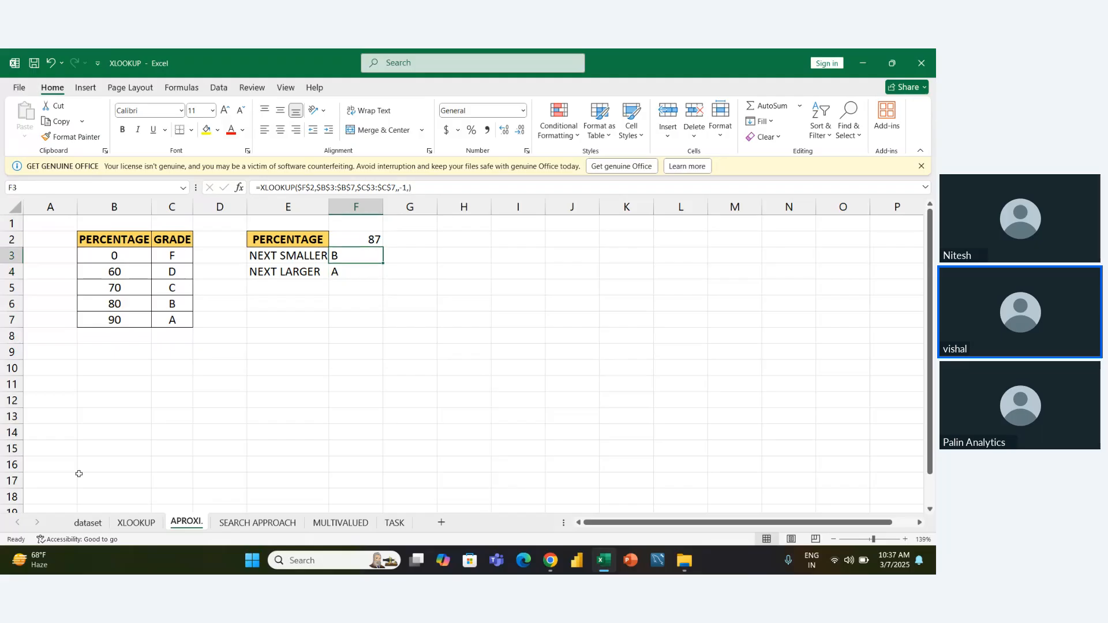
Examine the 0–60 and 60–70 percentage bands in the grade table together with their grades in C3 and C4.
key("Left")
key("Left")
key("Left")
key("Left")
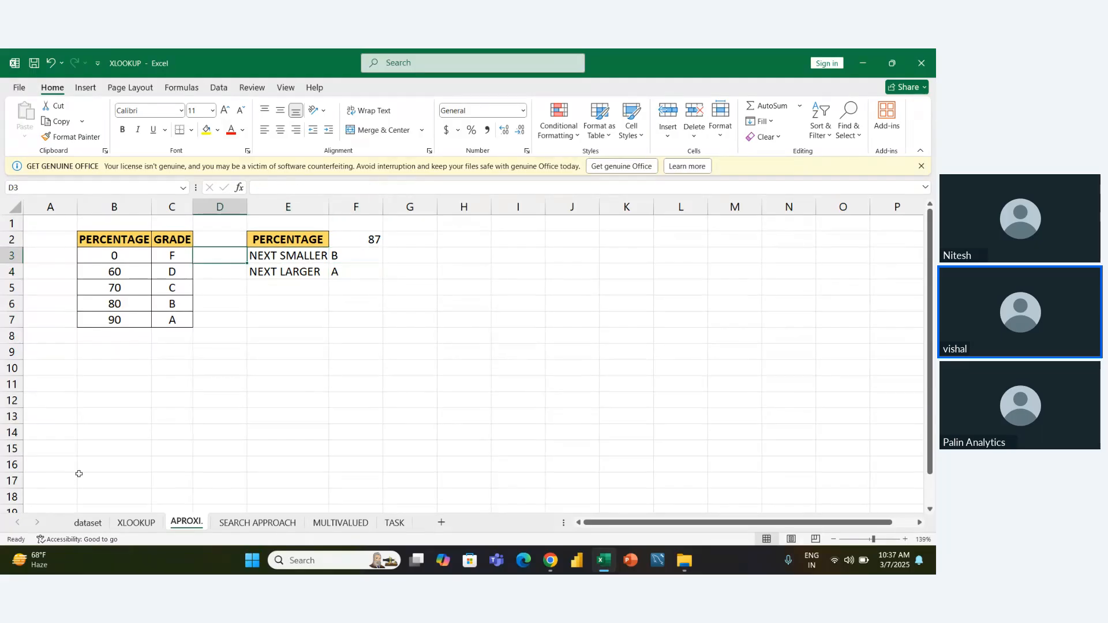
key("shift+Down")
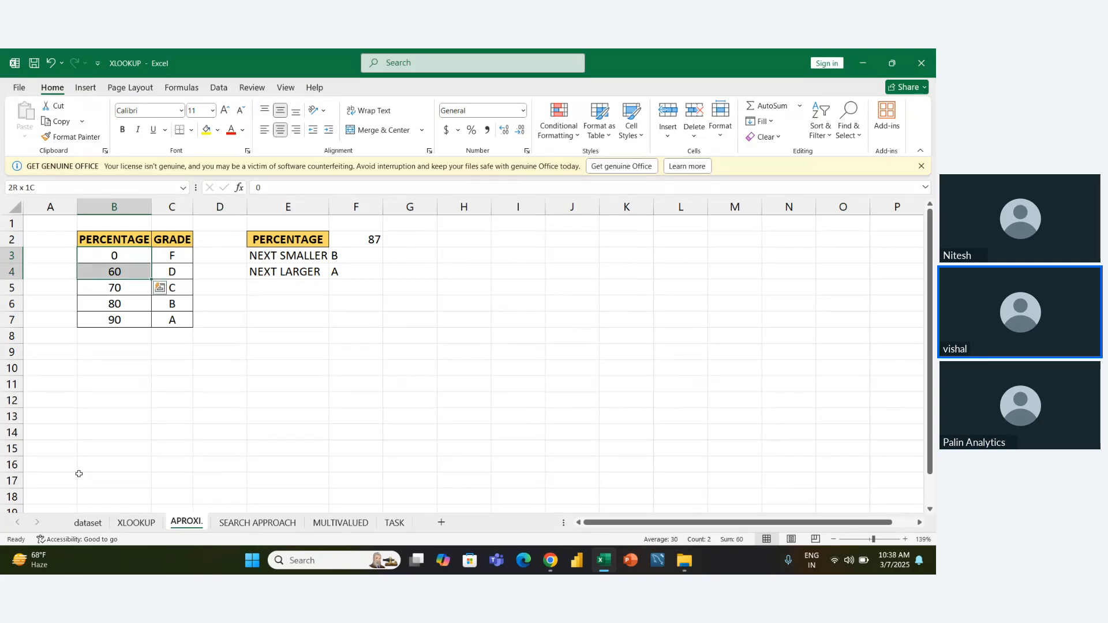
key("Right")
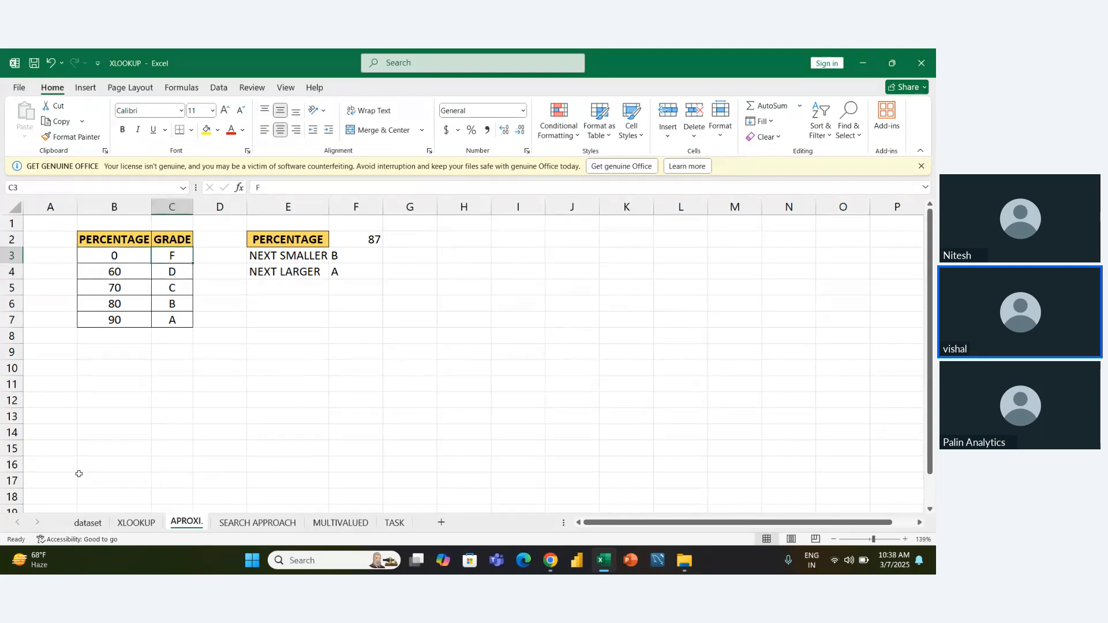
key("Left")
key("Down")
key("Down")
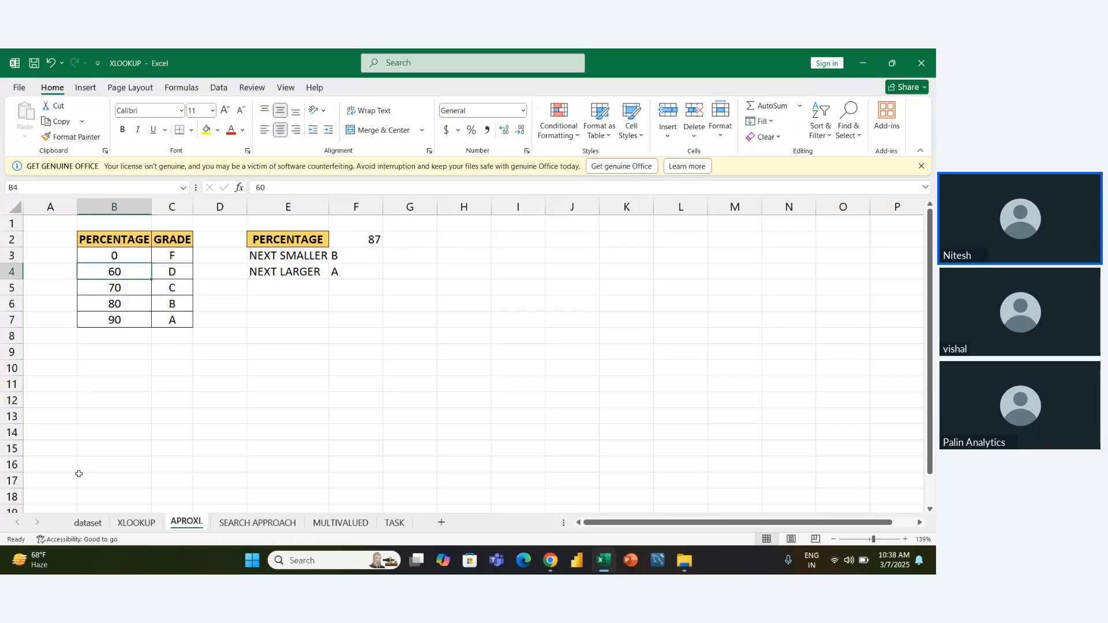
key("Up")
key("shift+Down")
key("shift+Right")
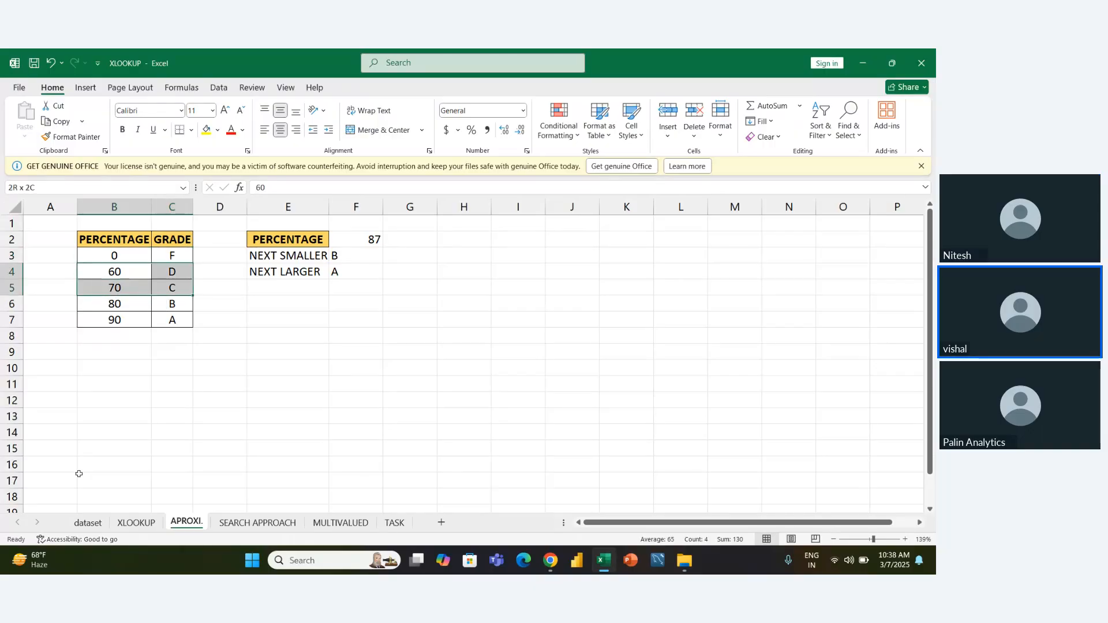
key("shift+Left")
key("Right")
key("Up")
key("Down")
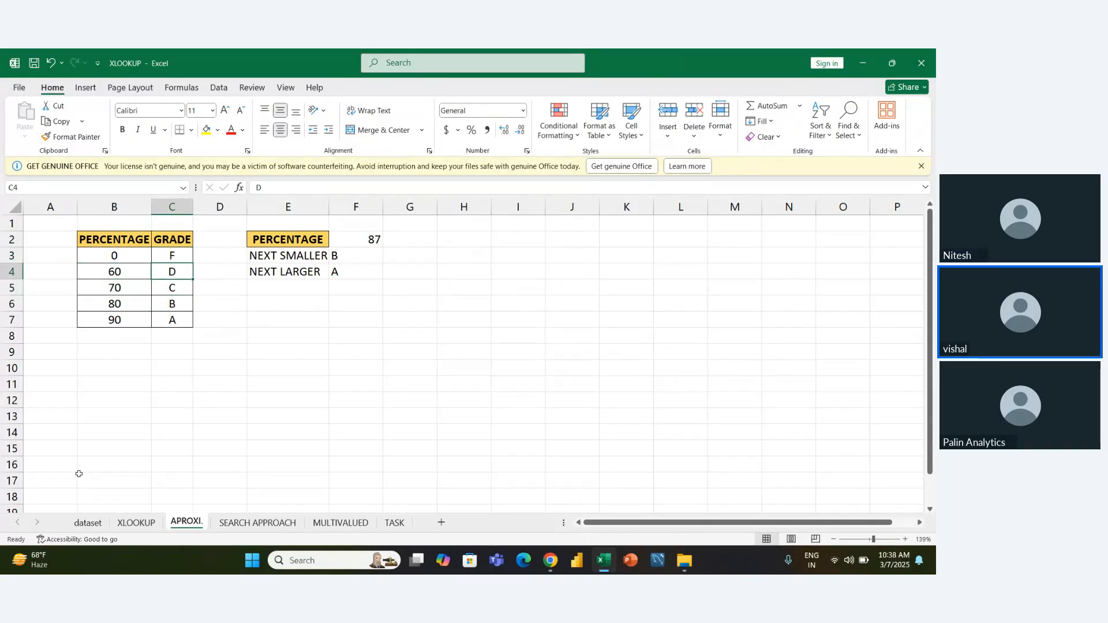
Examine the 70–80, 80–90 and 90-and-above percentage bands together with their grades in C5 to C7.
key("Left")
key("Down")
key("shift+Down")
key("shift+Up")
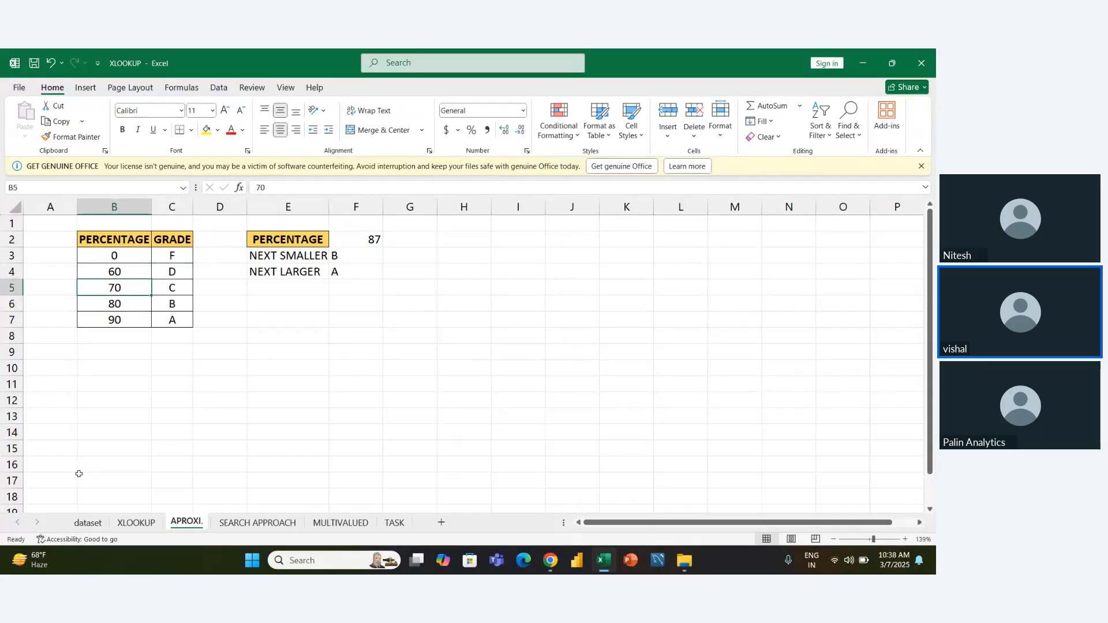
key("shift+Down")
key("Right")
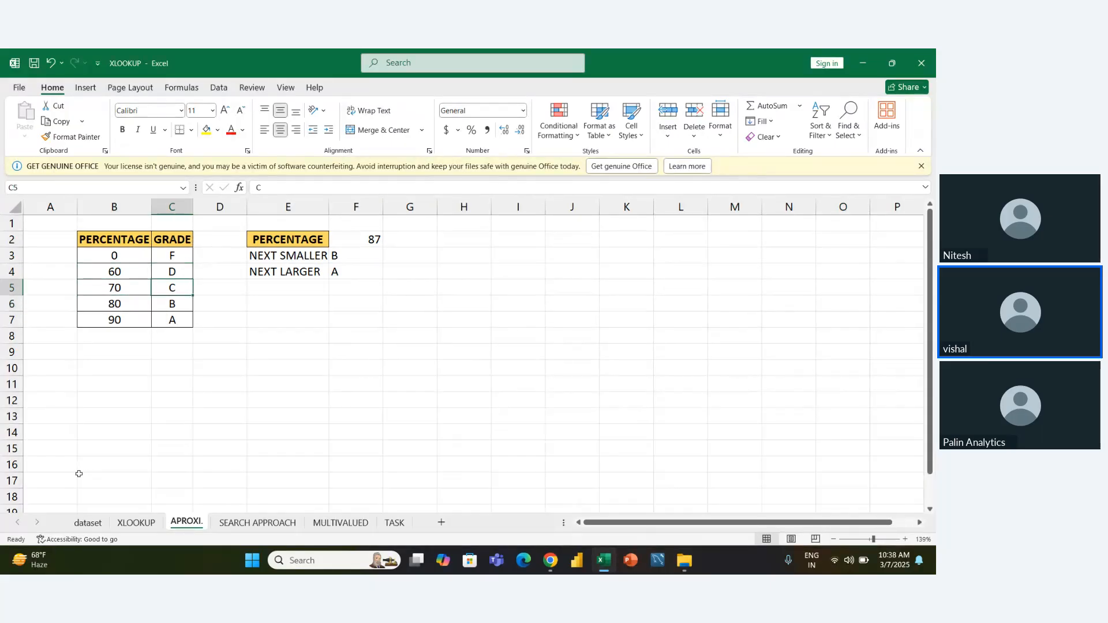
key("Left")
key("Down")
key("shift+Down")
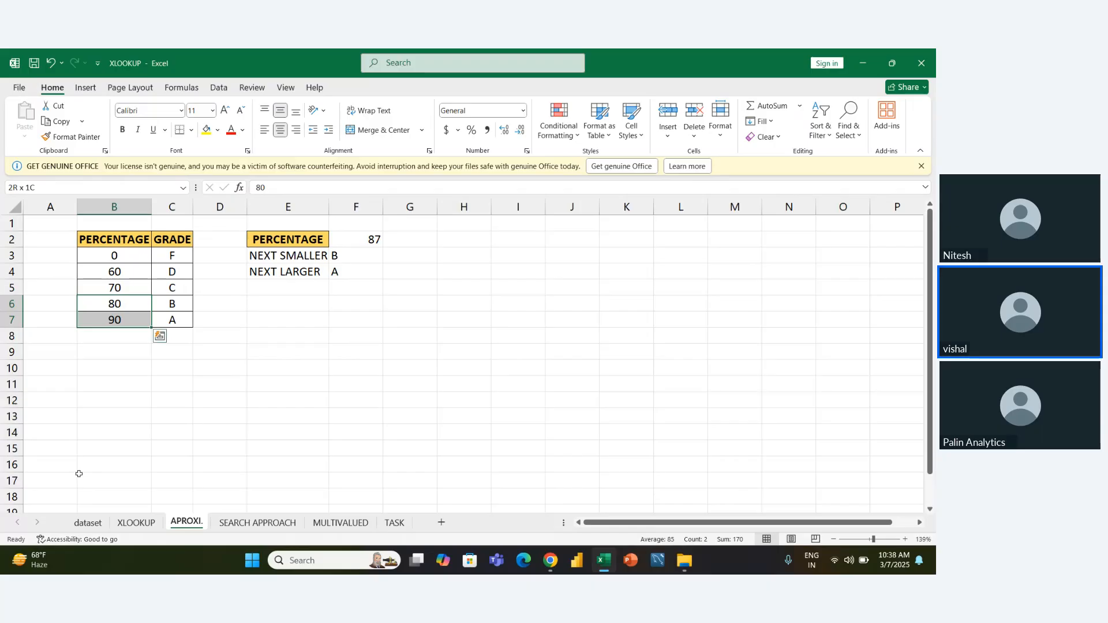
key("Right")
key("Left")
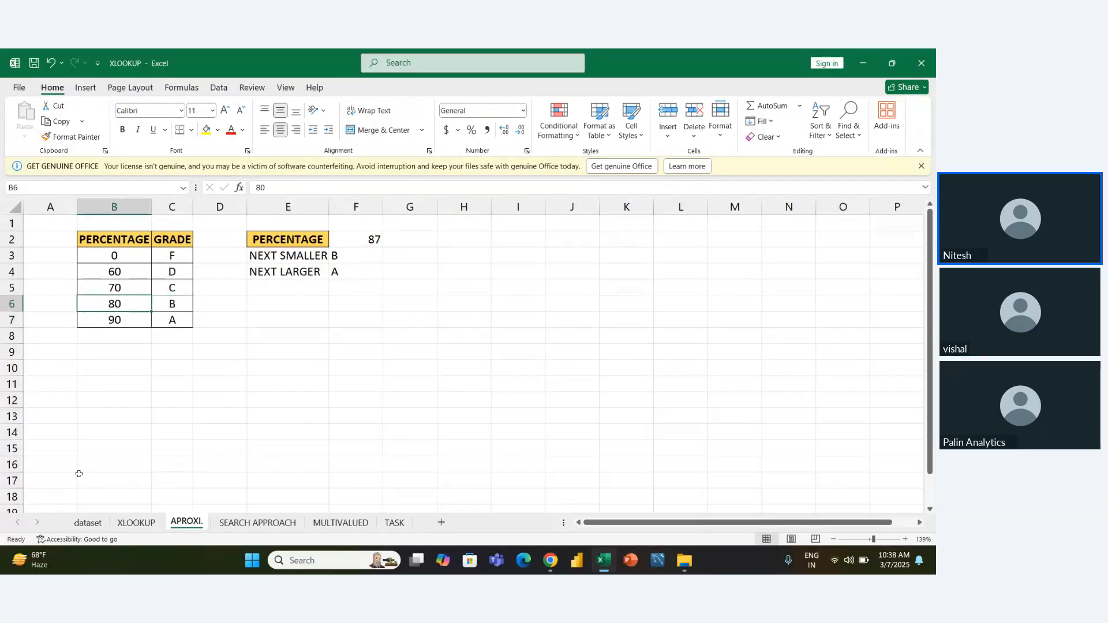
key("Down")
key("Right")
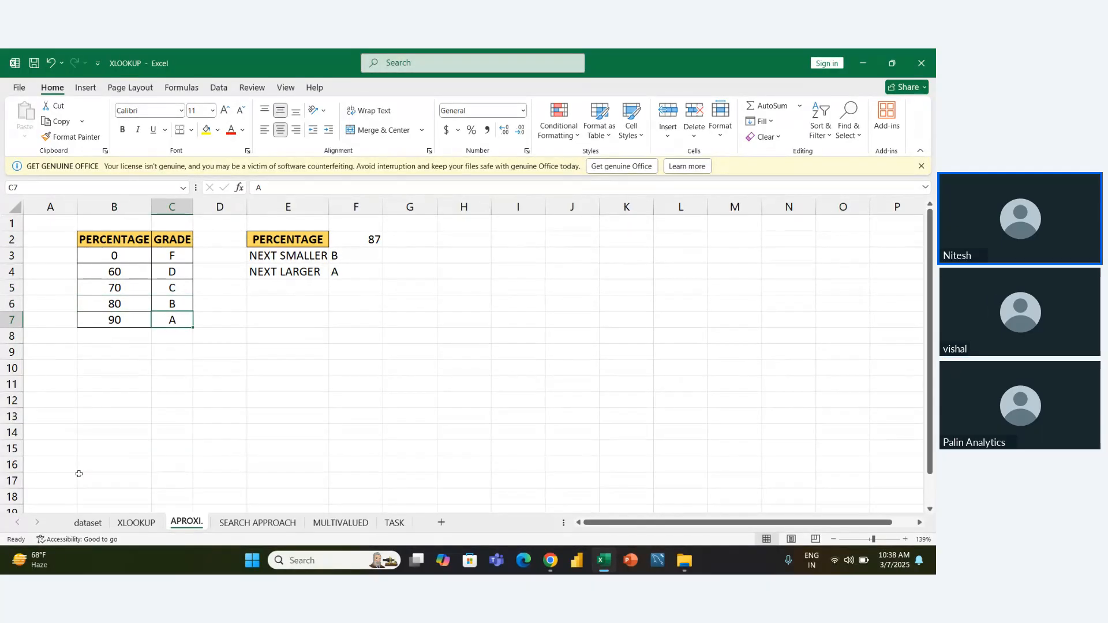
Trace the lookup percentage in F2 to the two surrounding thresholds in the grade table, B6 and B7.
key("Right")
key("Up")
key("Right")
key("Up")
key("Right")
key("Up")
key("Up")
key("Up")
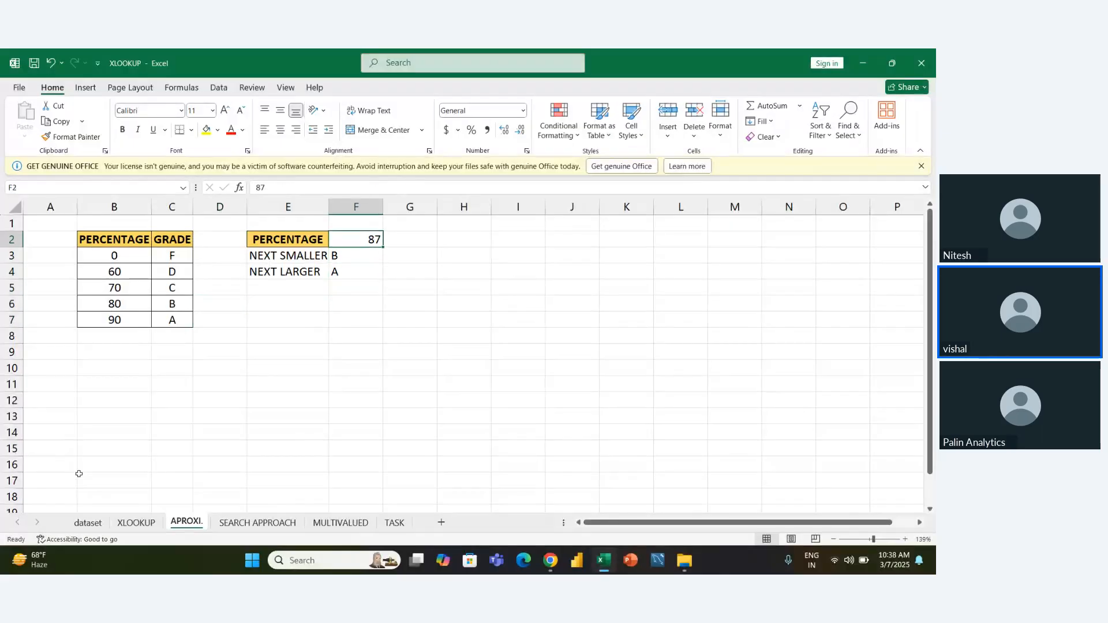
key("Left")
key("Left")
key("Left")
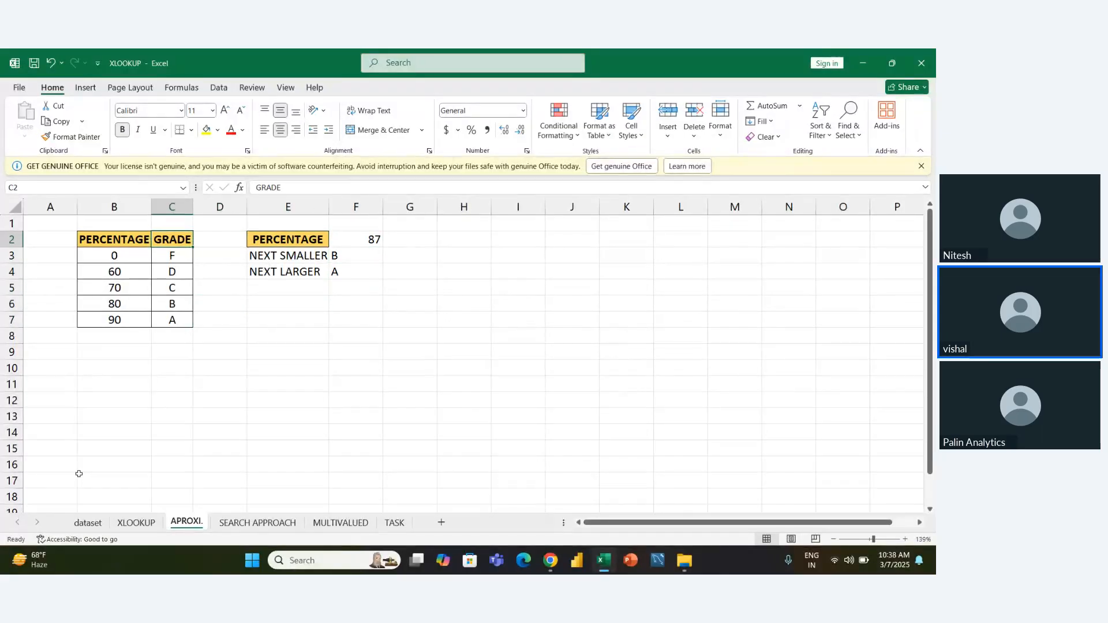
key("Down")
key("Left")
key("Down")
key("Down")
key("Down")
key("Down")
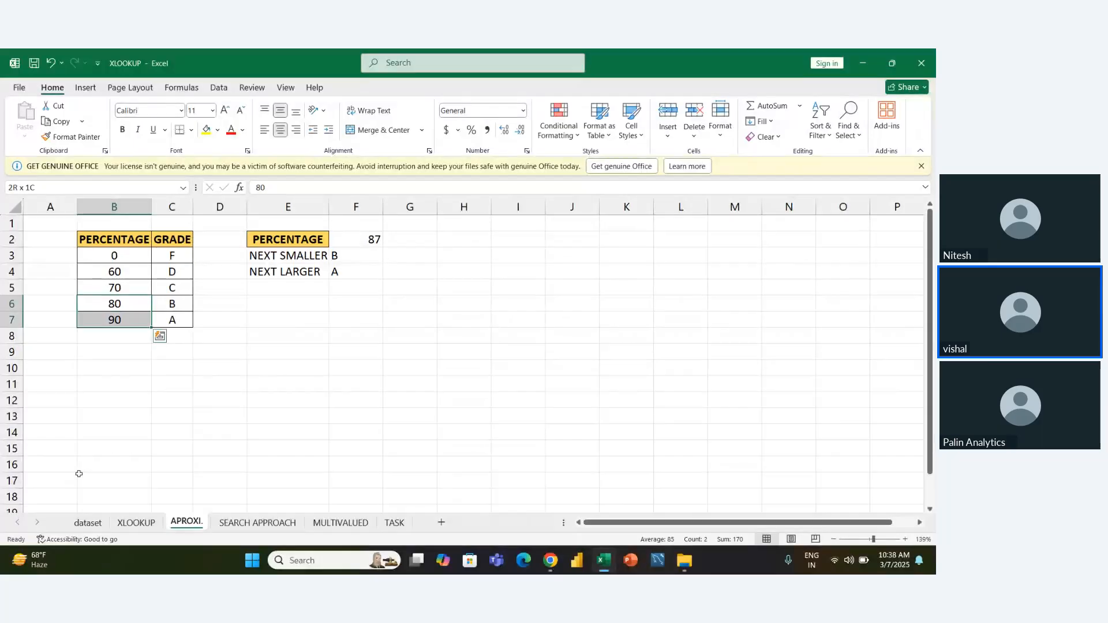
Compare the grades in C6 and C7 that belong to the 80 and 90 thresholds.
key("Right")
key("Up")
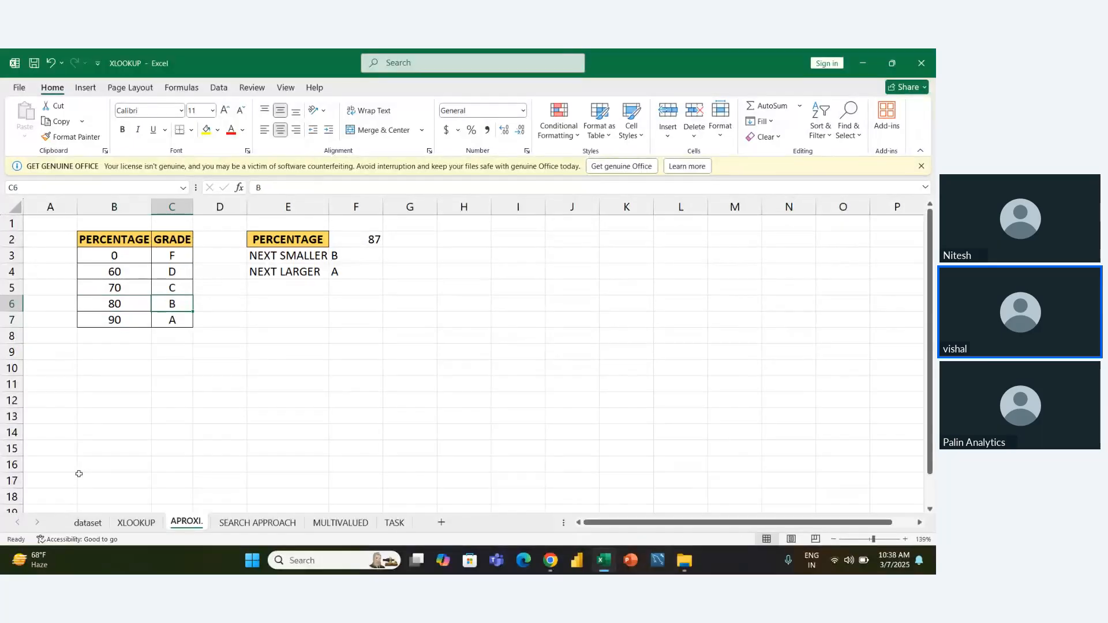
key("Left")
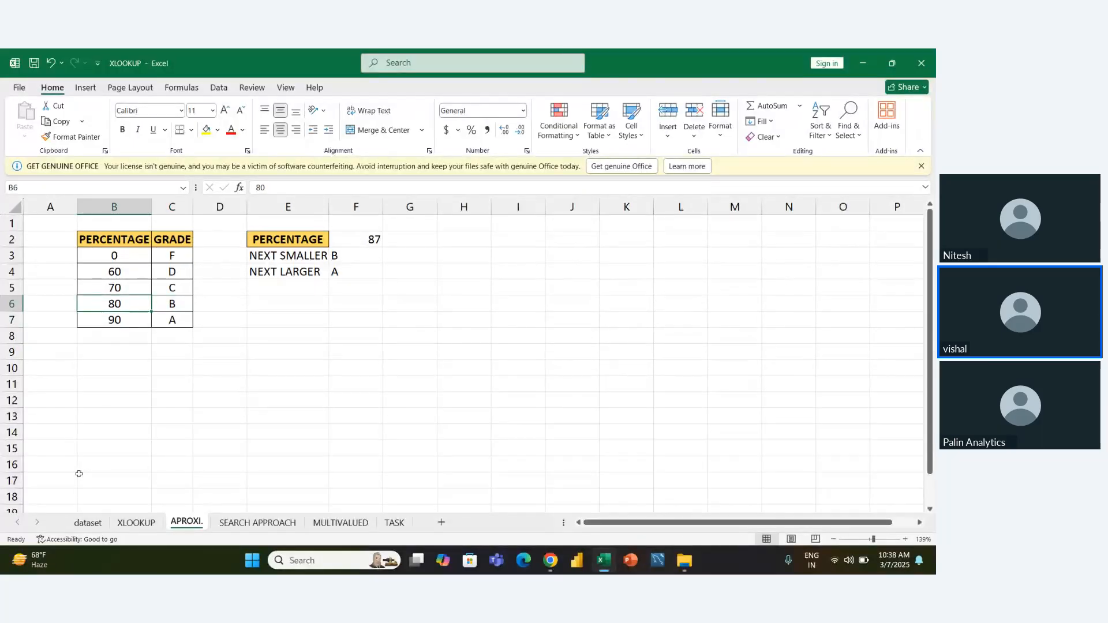
key("shift+Down")
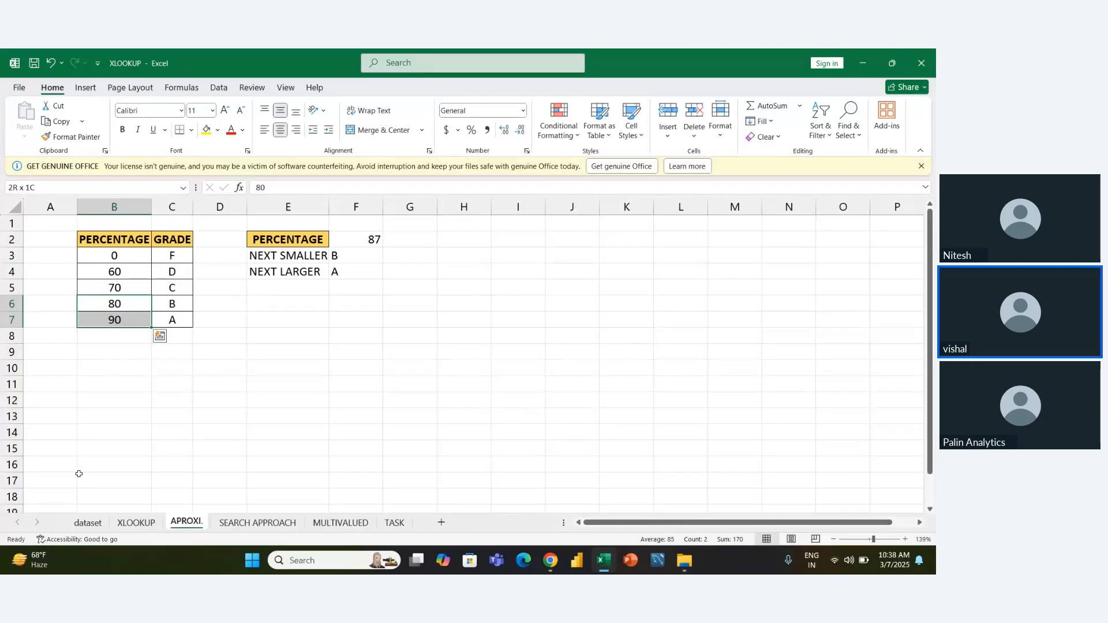
key("Right")
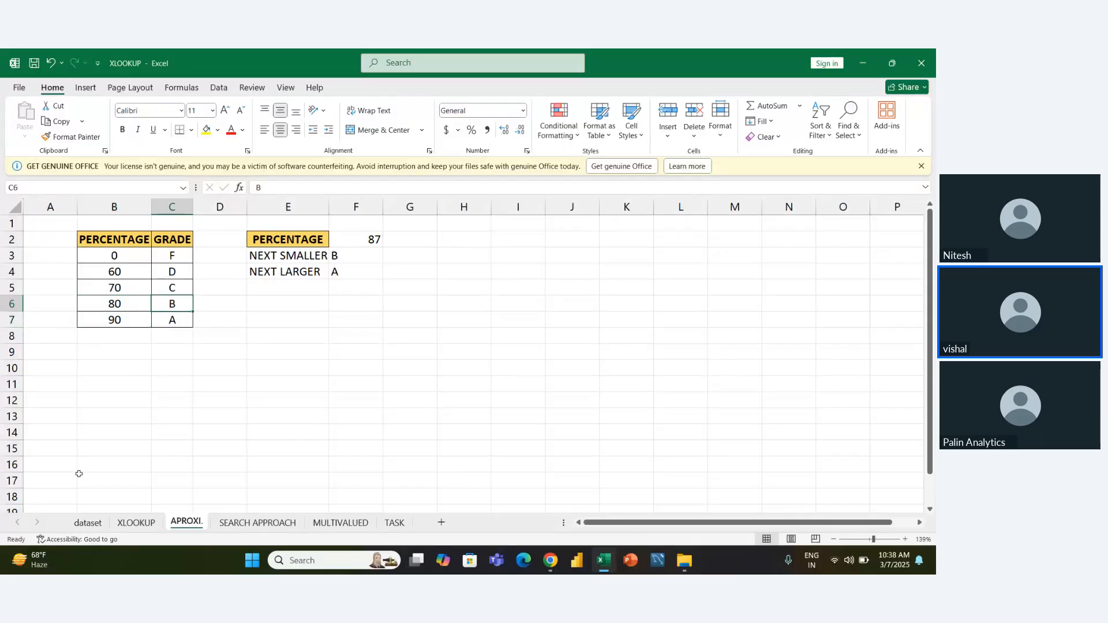
key("Left")
key("shift+Down")
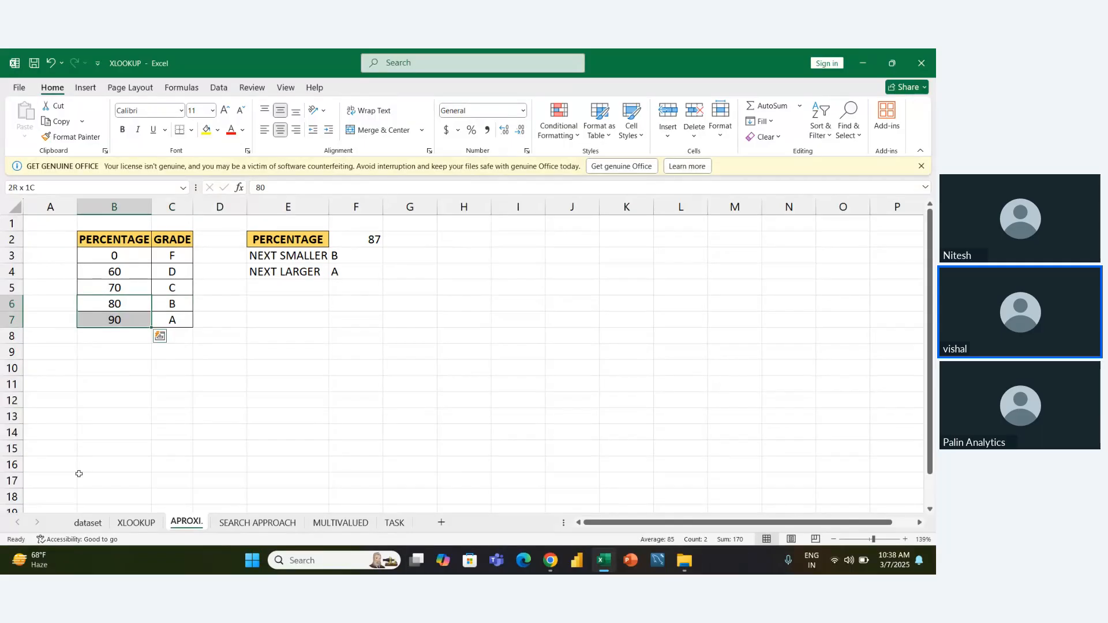
key("Down")
key("Right")
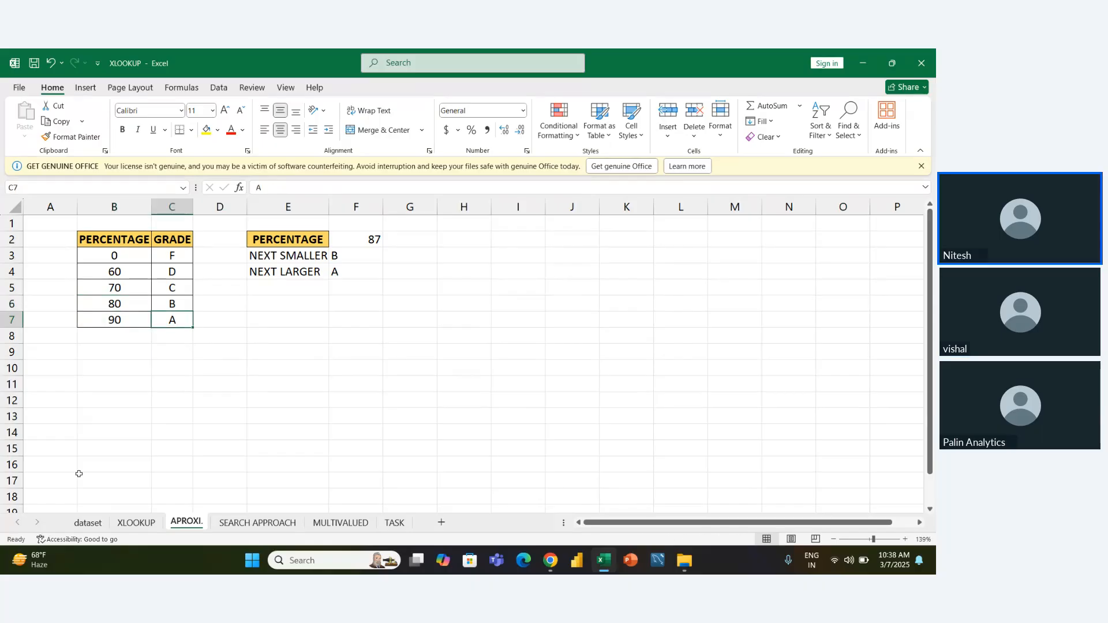
Review the 0–60 band in B3:B4, set the lookup percentage in F2 to 45, and select the next larger result in F4.
key("Left")
key("Up")
key("Up")
key("Up")
key("Up")
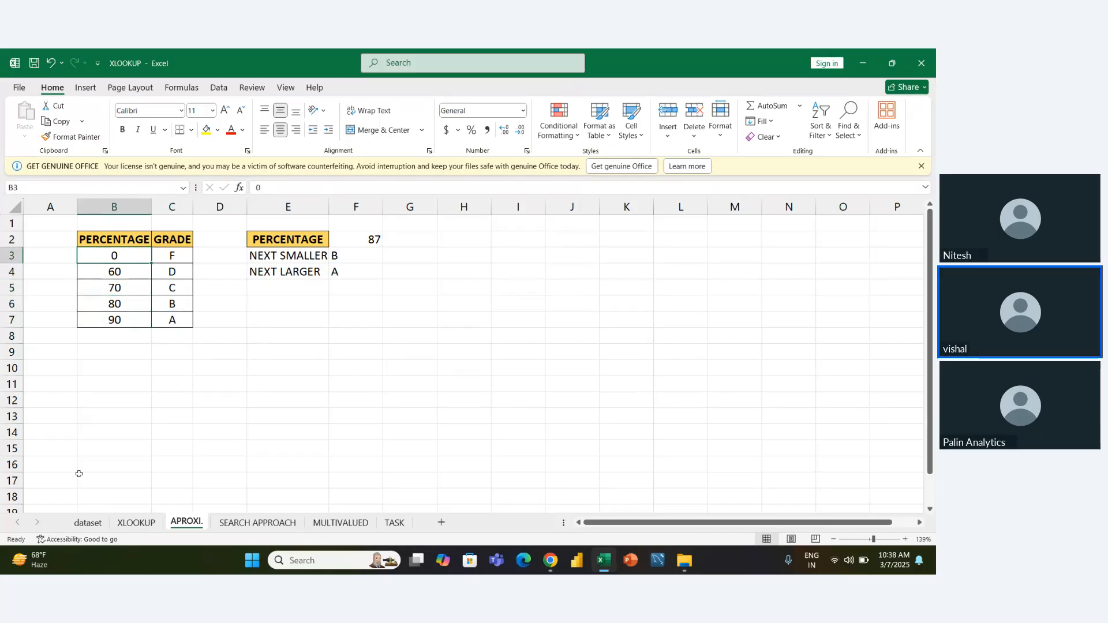
key("shift+Down")
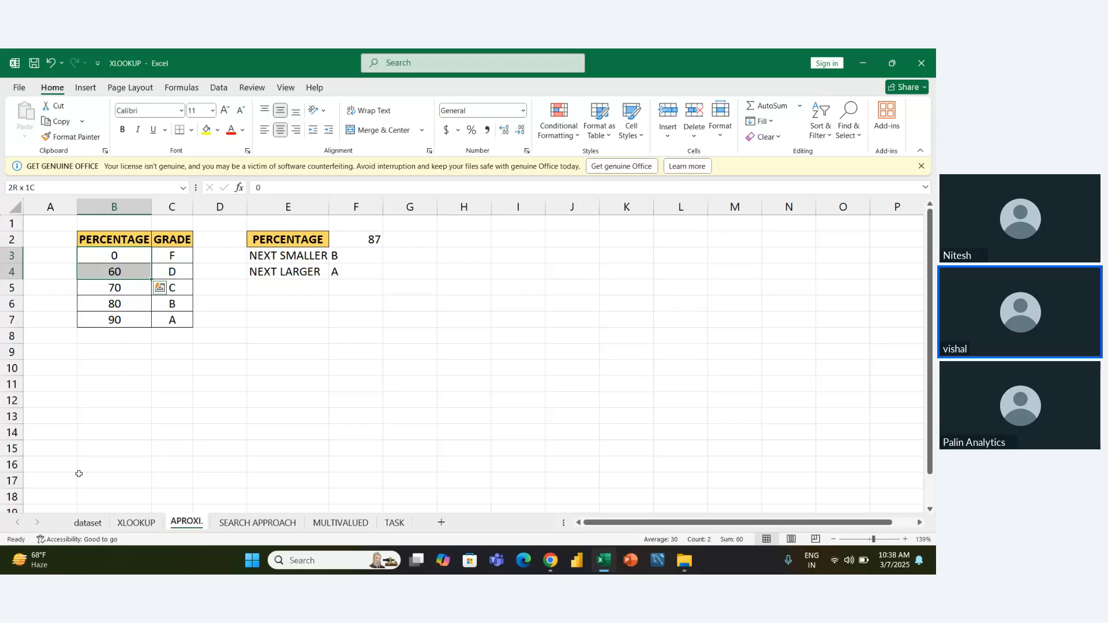
key("Right")
key("Right")
key("Right")
key("Right")
key("Right")
key("Right")
key("Left")
key("Up")
key("Left")
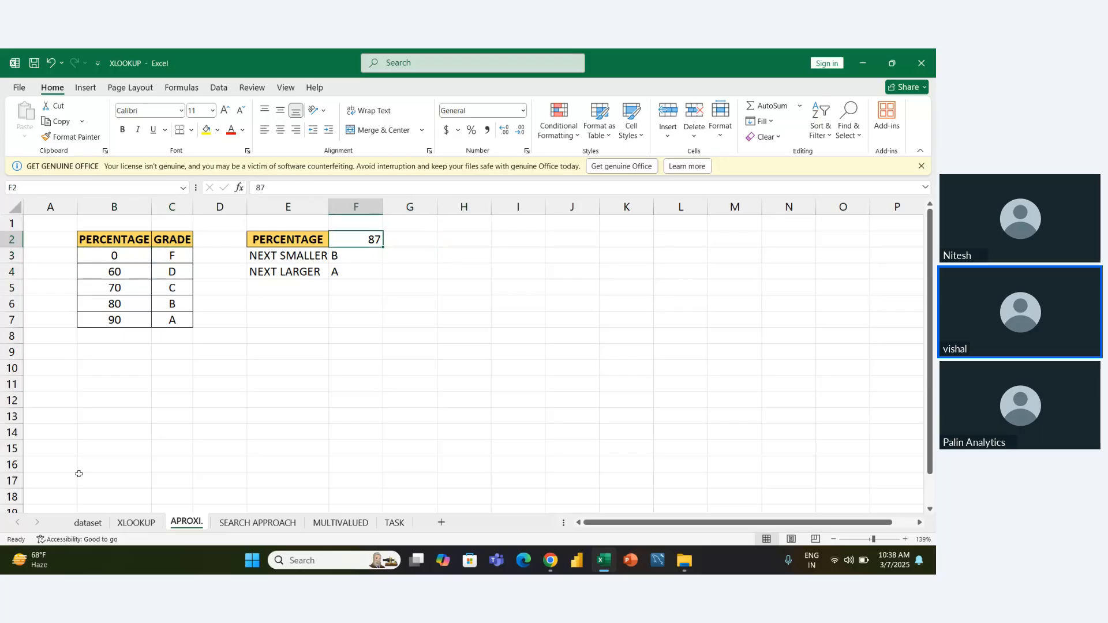
type("45")
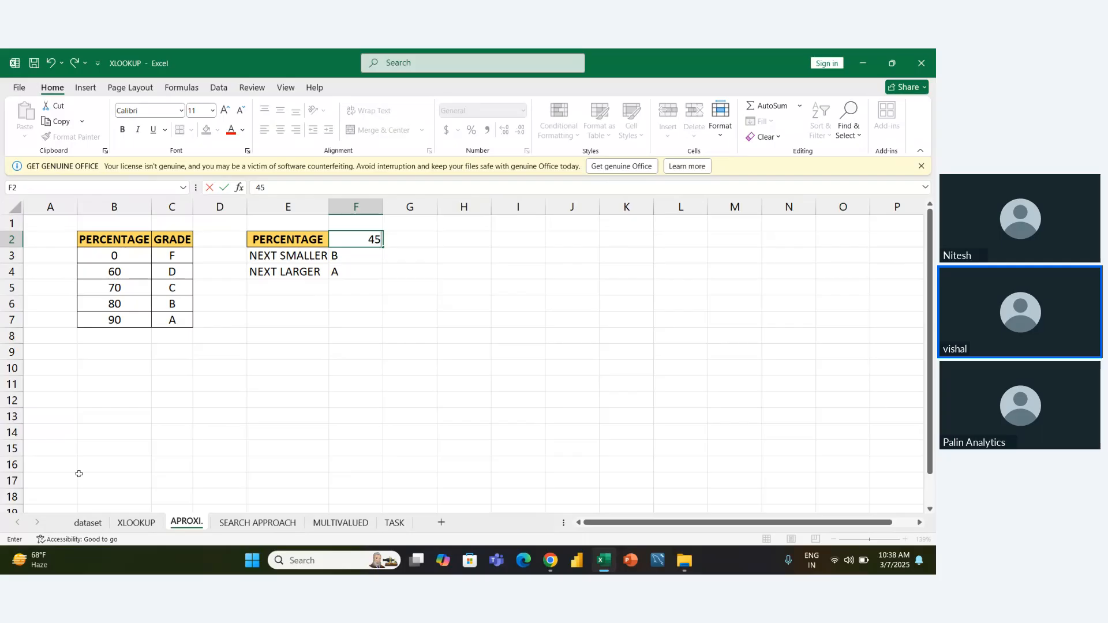
key("Return")
key("Down")
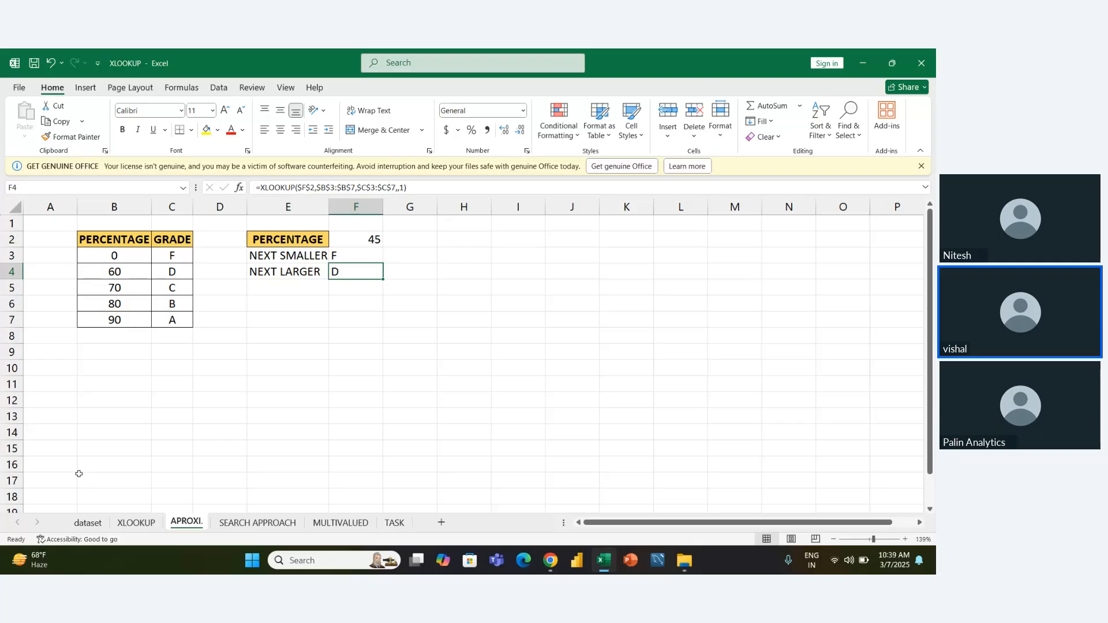
Switch to the SEARCH APPROACH sheet and examine its Product ID and Customer Name table and the lookup labels.
key("ctrl+Page_Down")
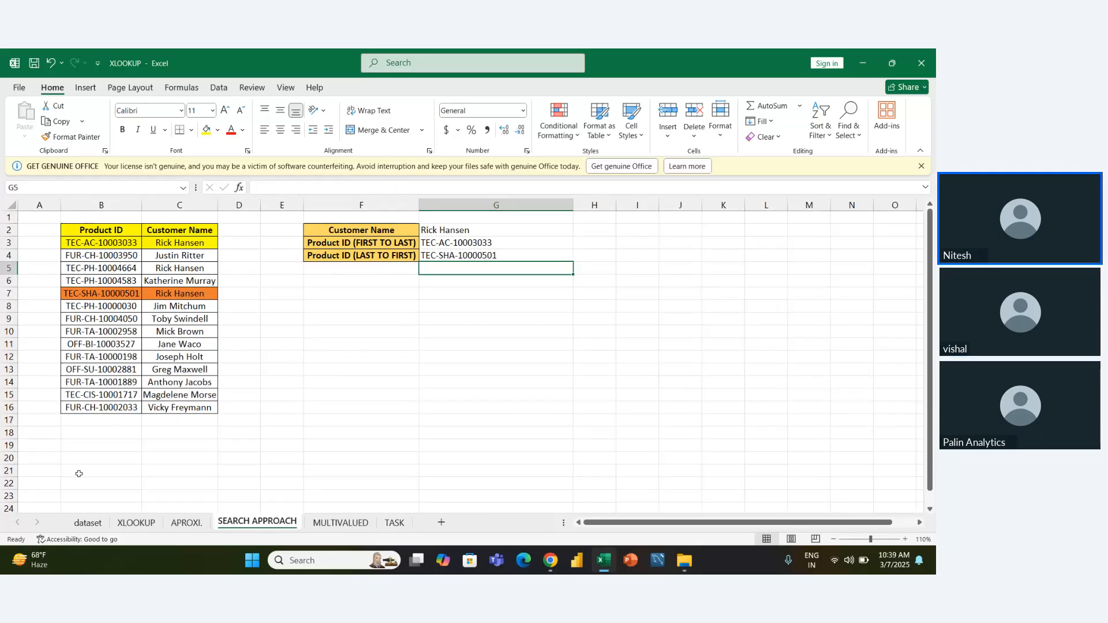
key("Right")
key("Right")
key("Up")
key("Left")
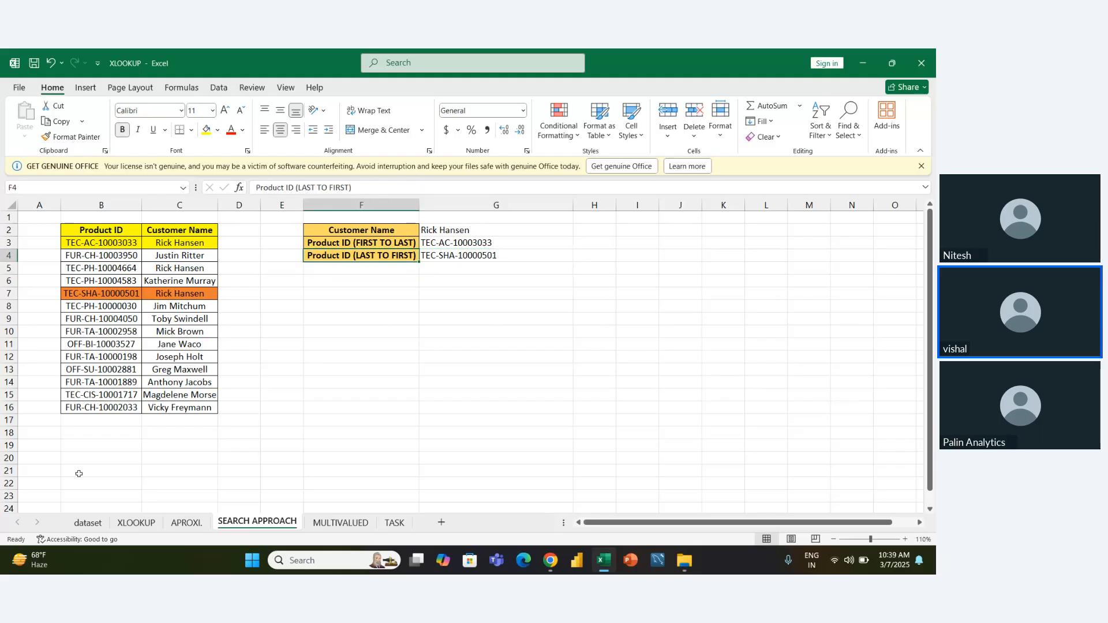
key("Down")
key("Left")
key("Left")
key("Down")
key("Left")
key("Up")
key("Right")
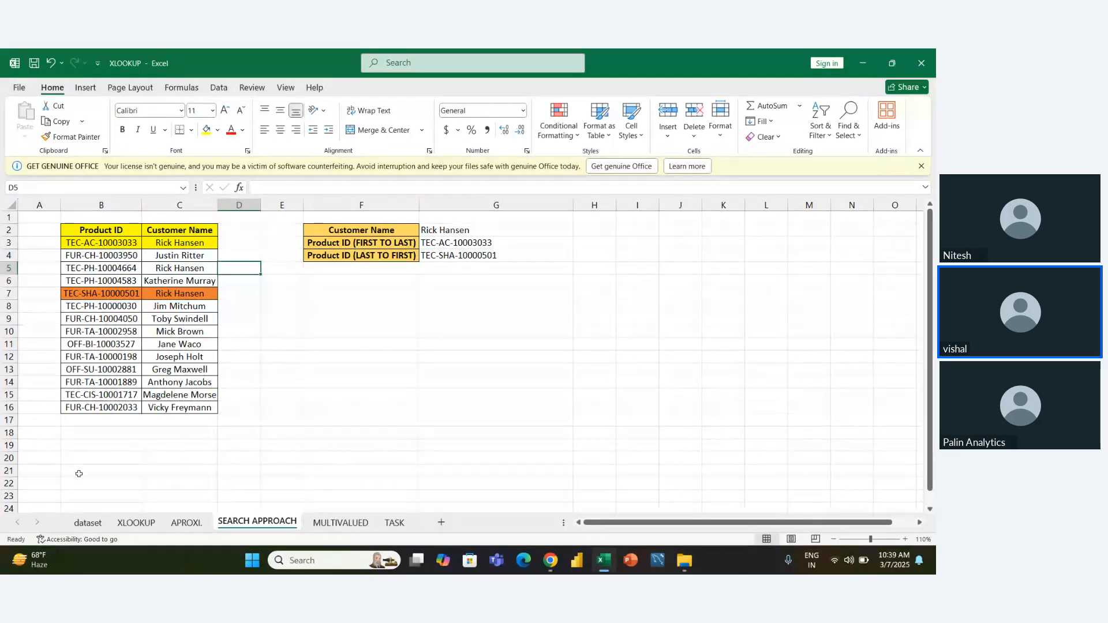
key("Left")
key("Up")
key("Up")
key("Down")
key("Down")
key("Right")
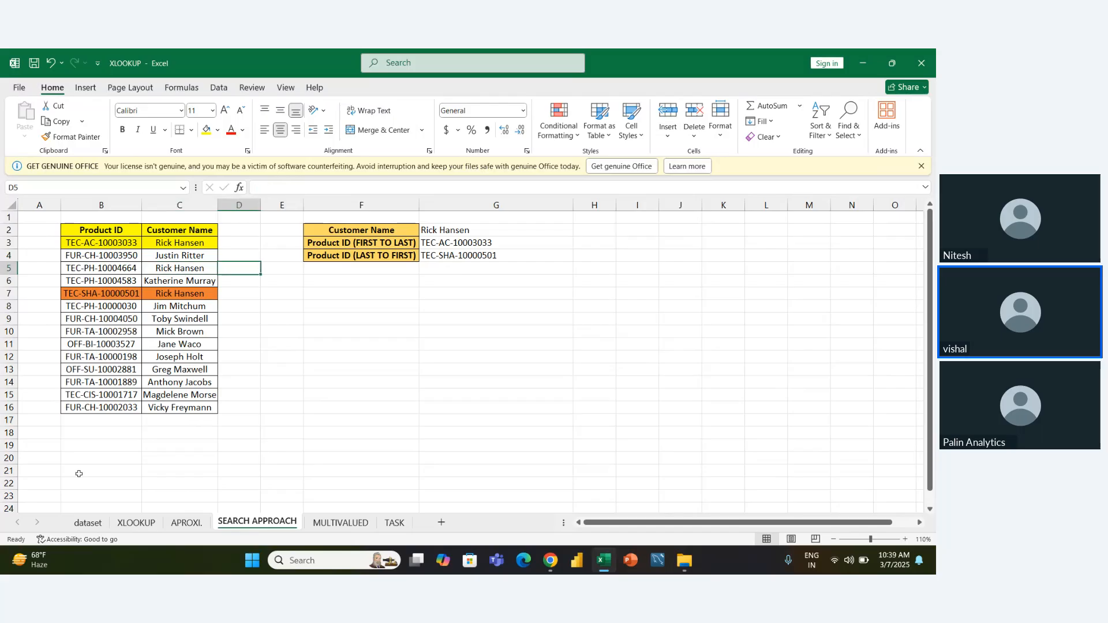
Select the Product ID (FIRST TO LAST) result in G3 to view its XLOOKUP formula.
key("Right")
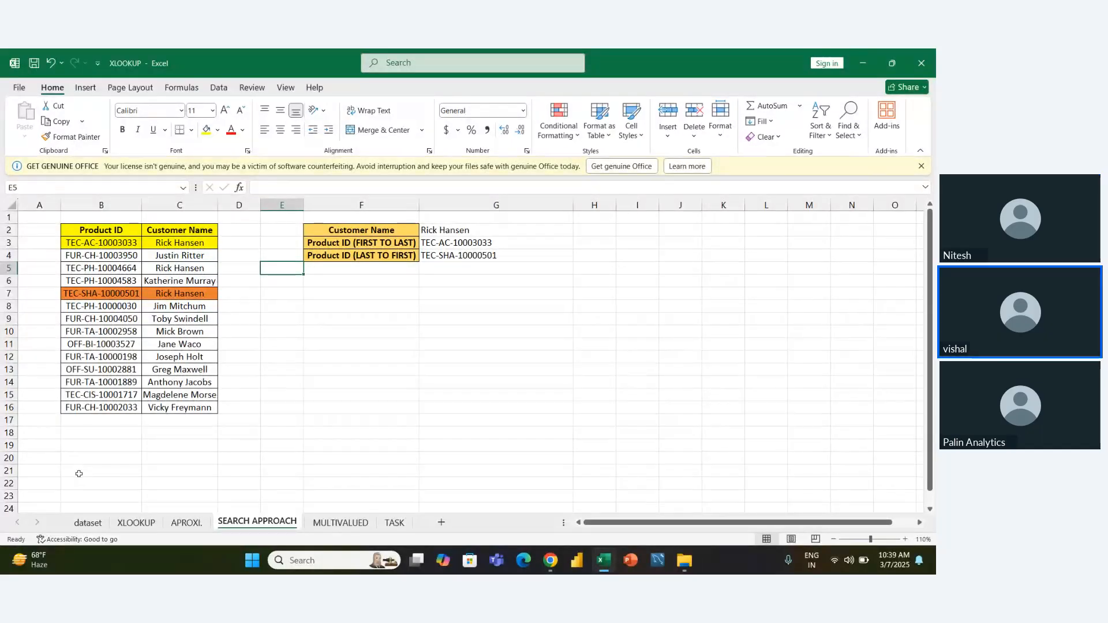
key("Right")
key("Right")
key("Up")
key("Up")
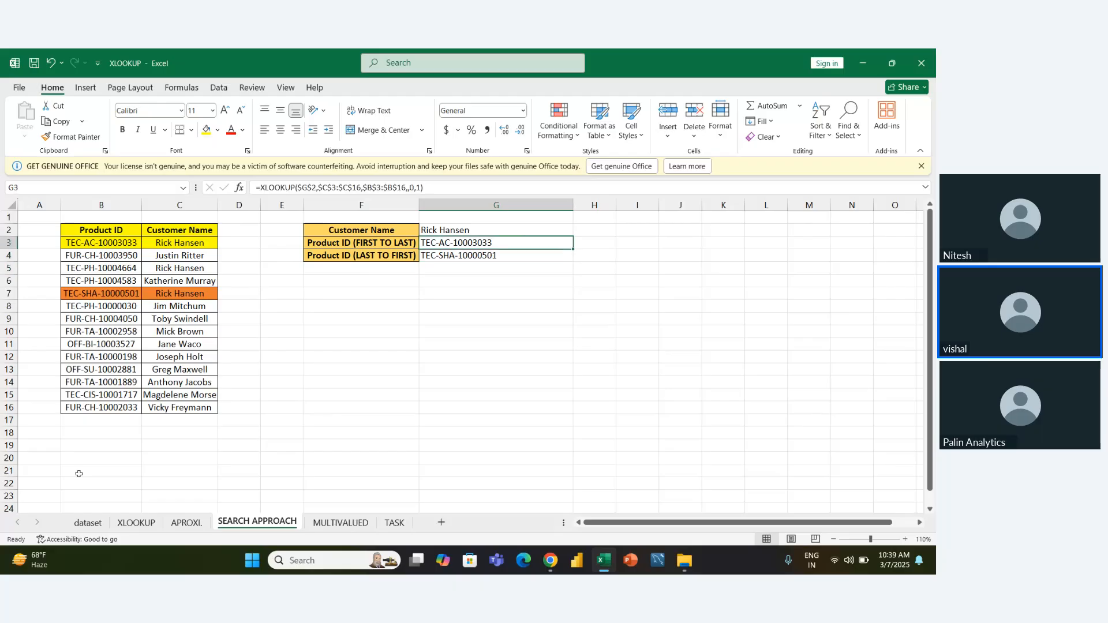
Clear the search mode argument in G3's XLOOKUP formula, review the four search mode options, and enter 1 for first-to-last.
key("F2")
key("BackSpace")
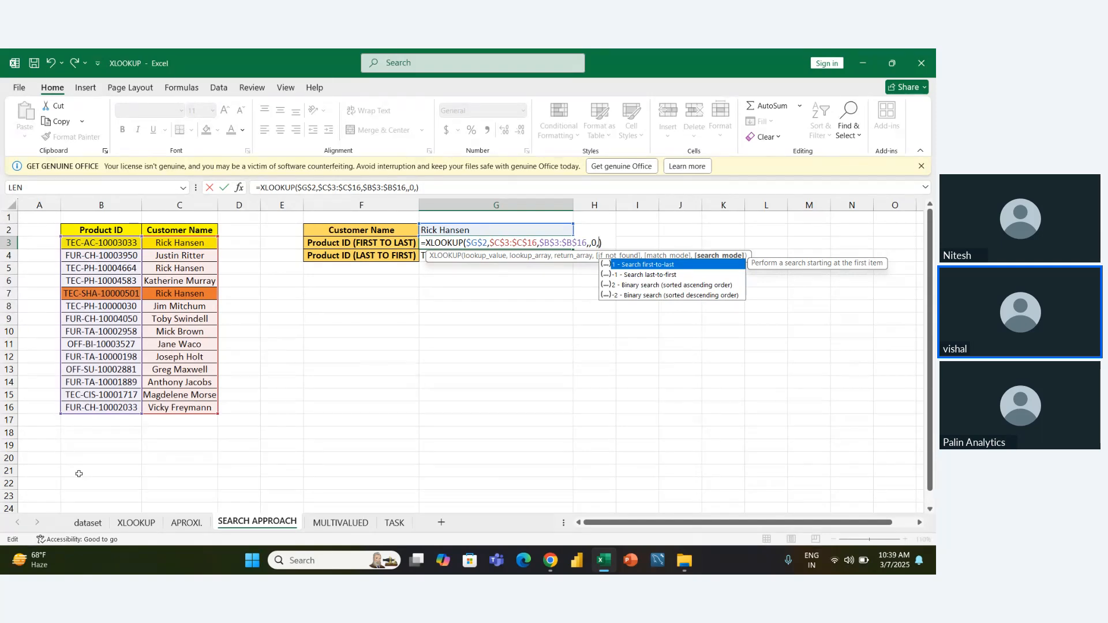
key("Down")
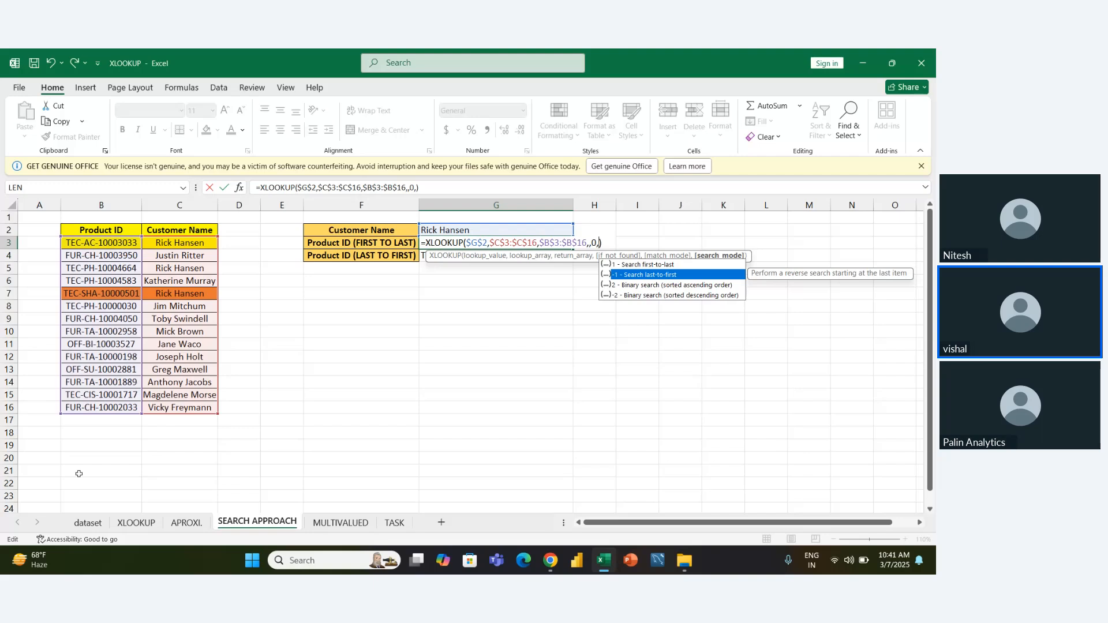
key("Up")
key("Down")
key("Up")
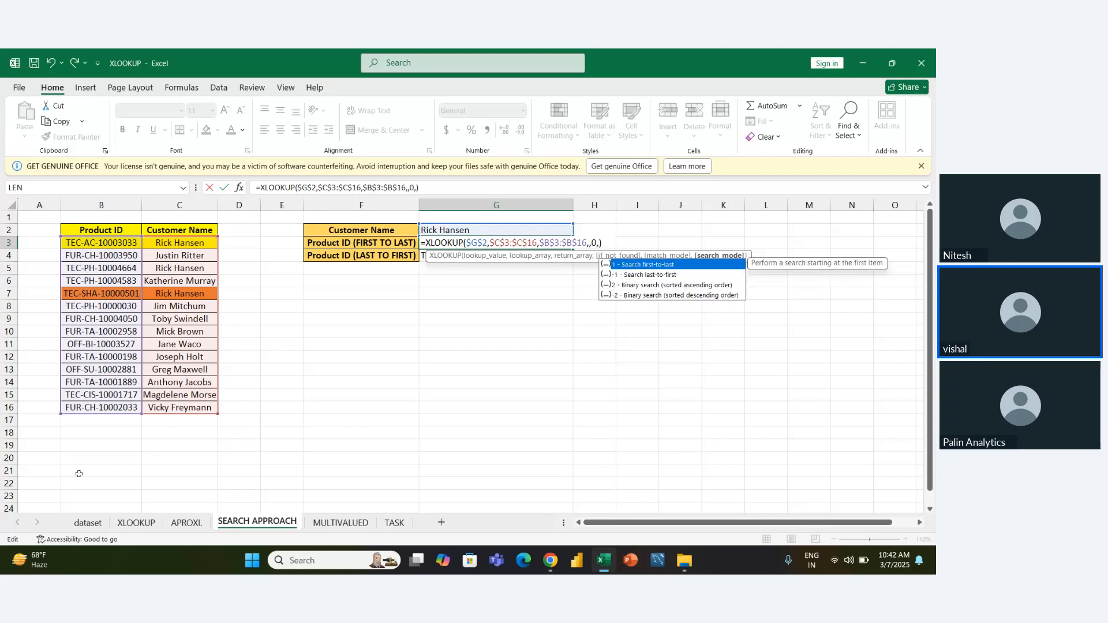
key("Down")
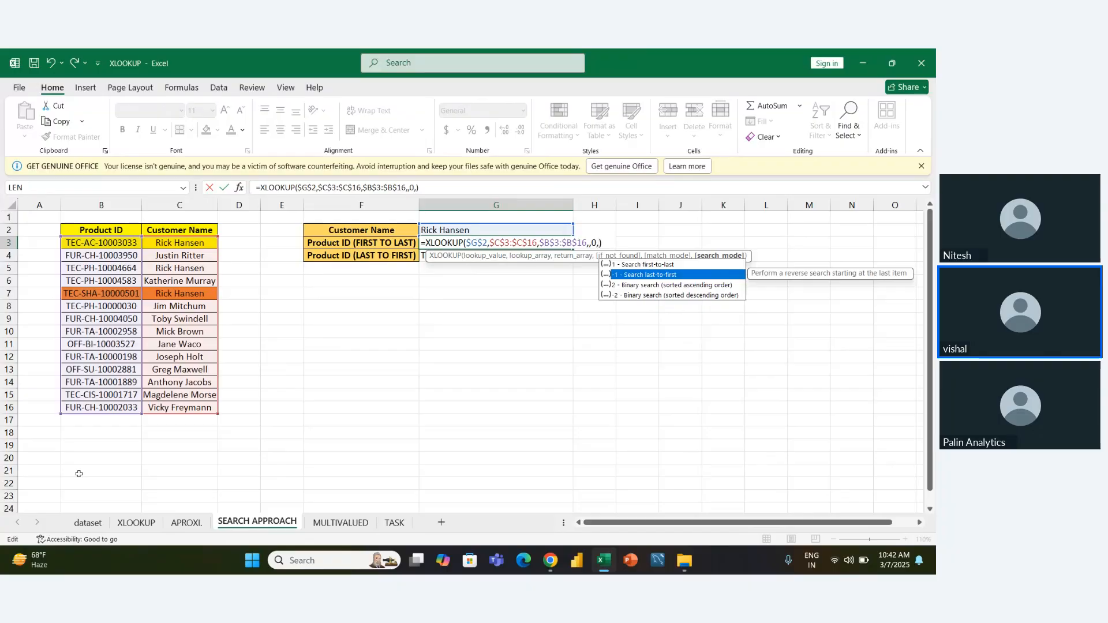
key("Down")
key("Down")
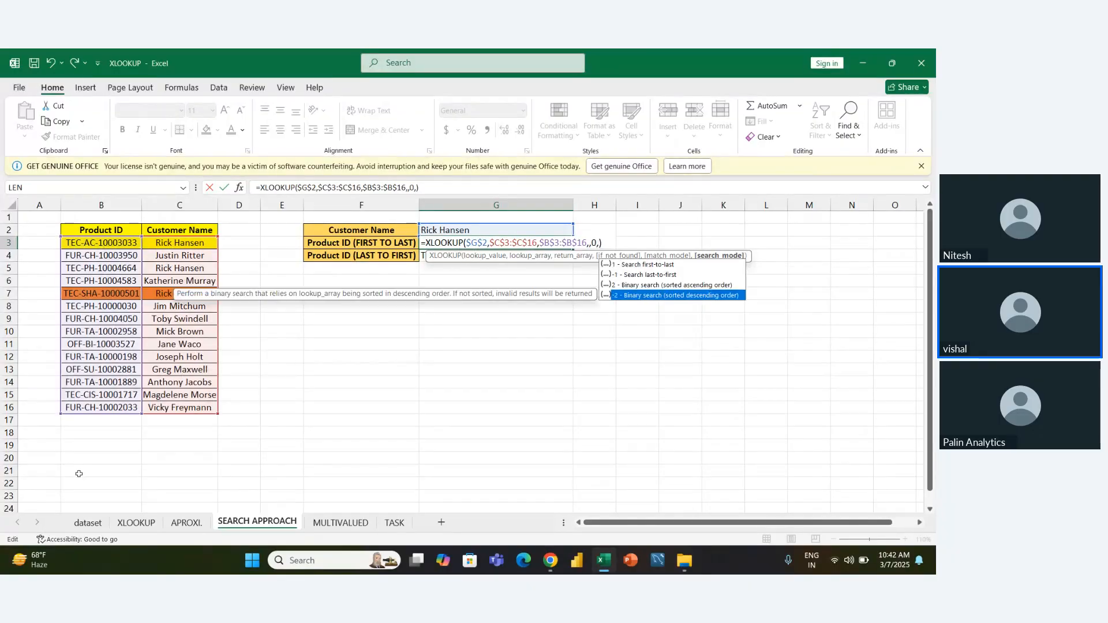
key("Up")
key("Down")
key("Up")
key("Up")
key("Up")
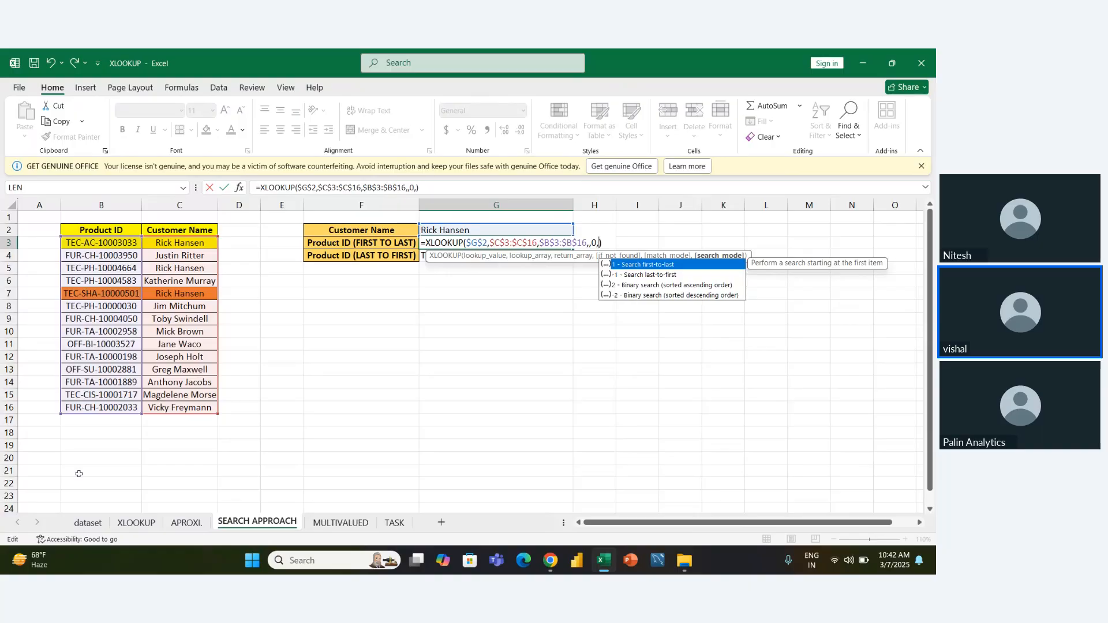
type("1")
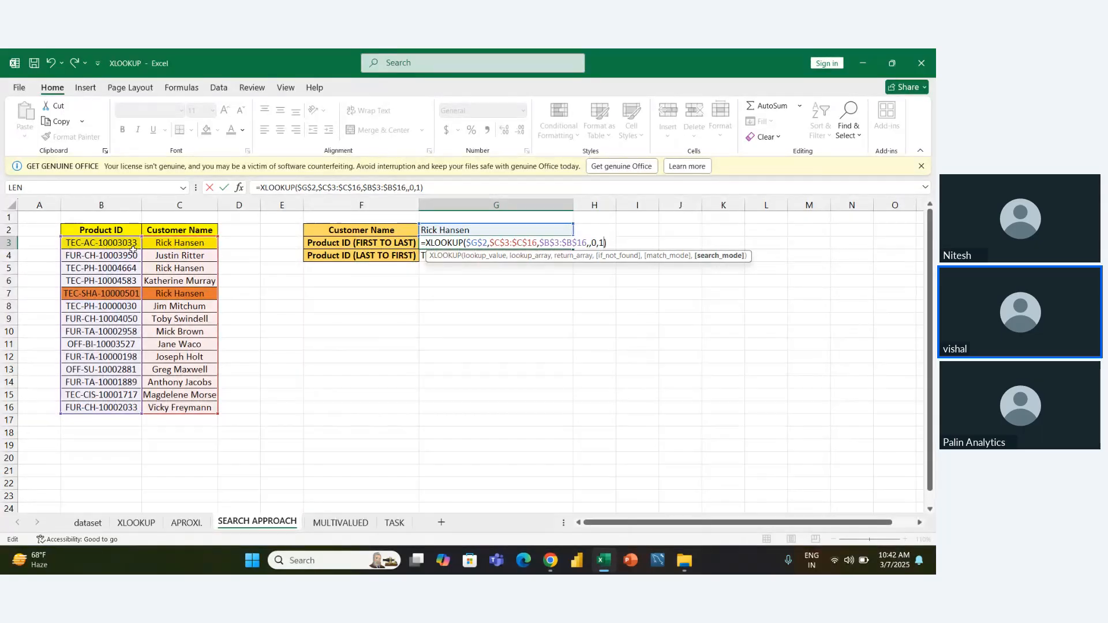
key("ctrl+Return")
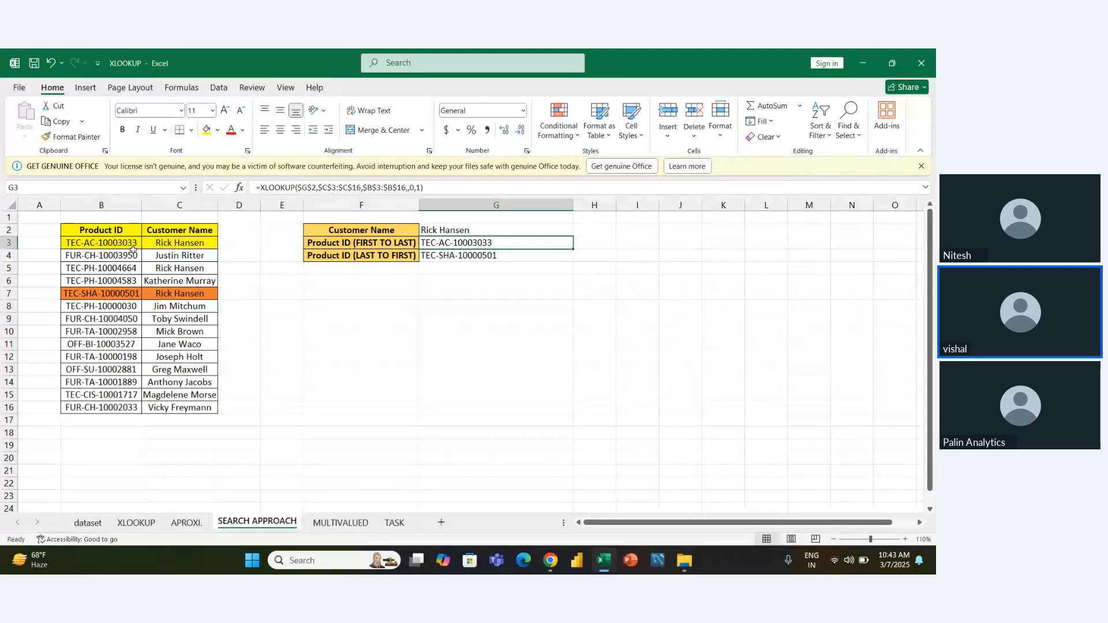
Open the Product ID (LAST TO FIRST) formula in G4 to inspect its search mode argument.
key("Down")
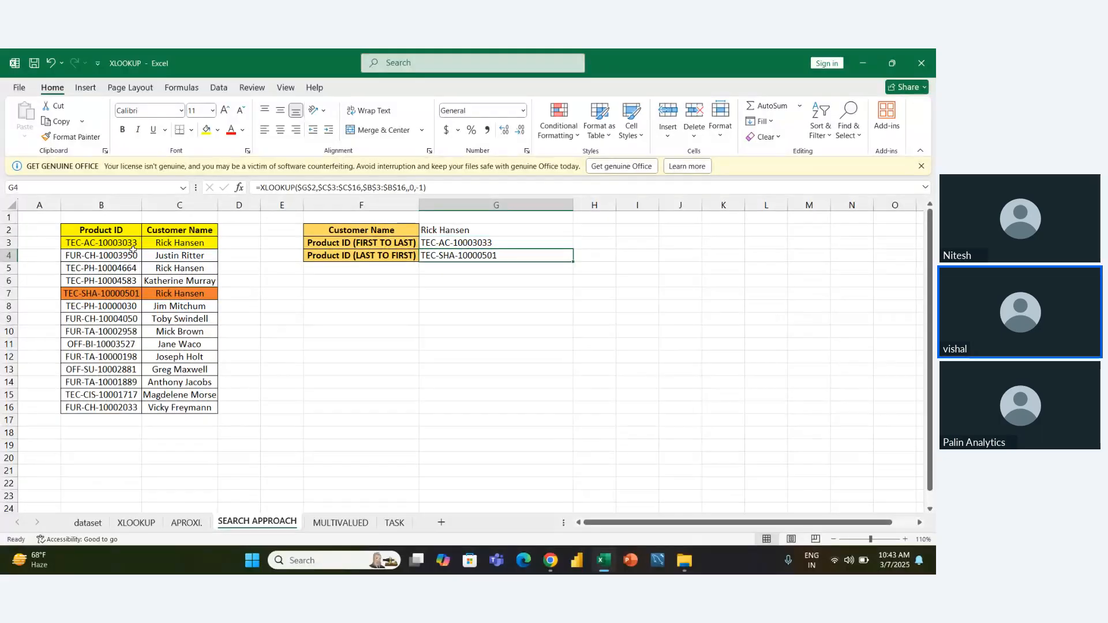
key("F2")
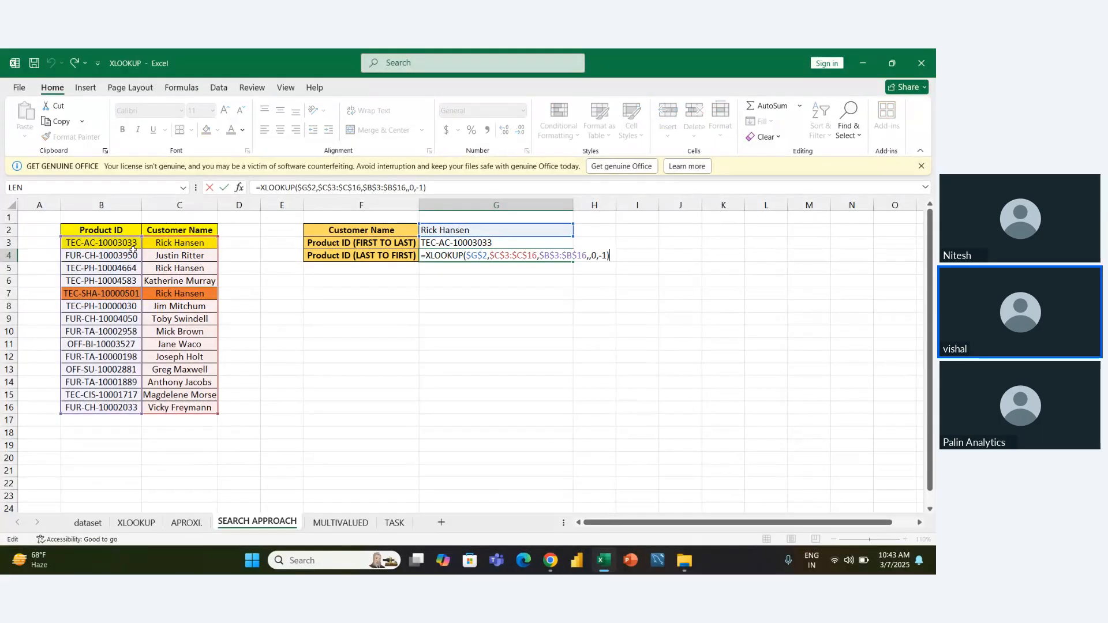
key("Left")
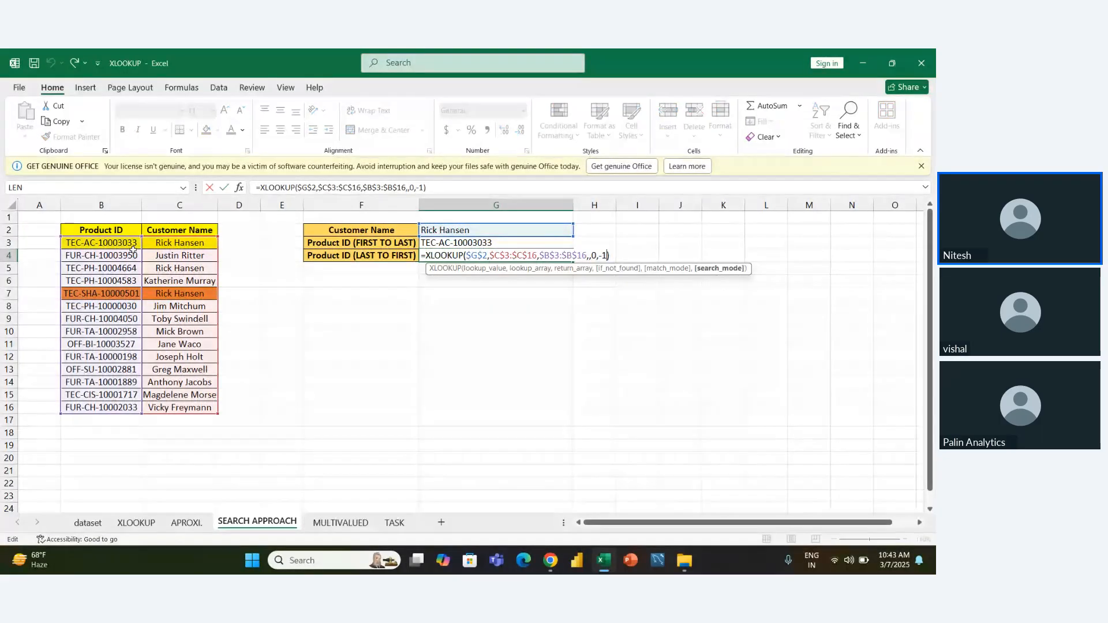
key("Return")
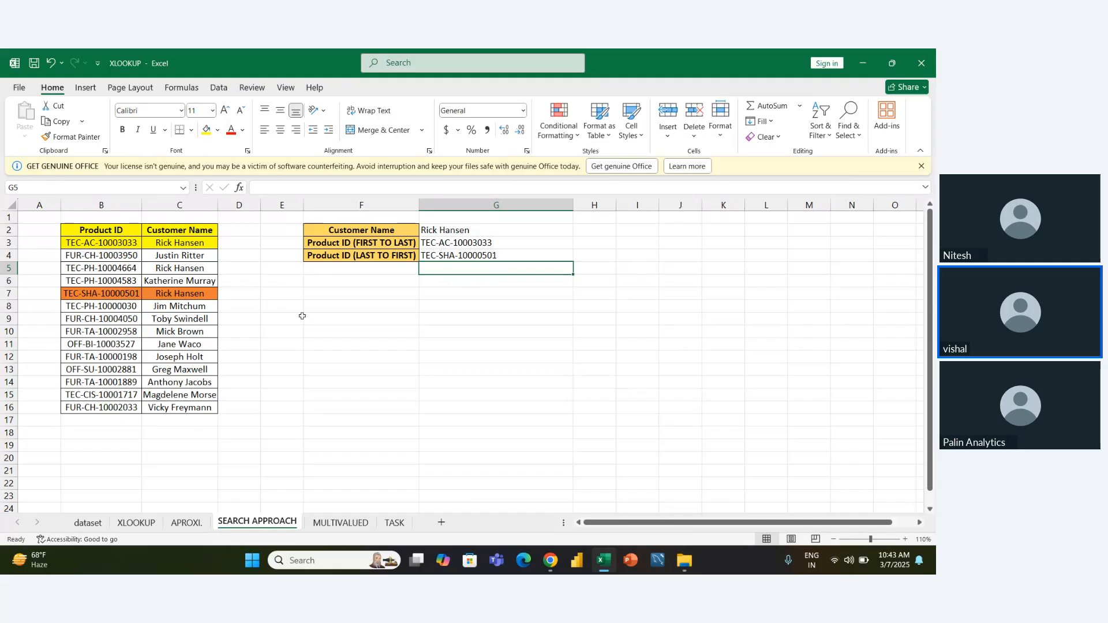
Review the Customer Name lookup value in G2 and its label in F2.
left_click(335, 321)
key("Right")
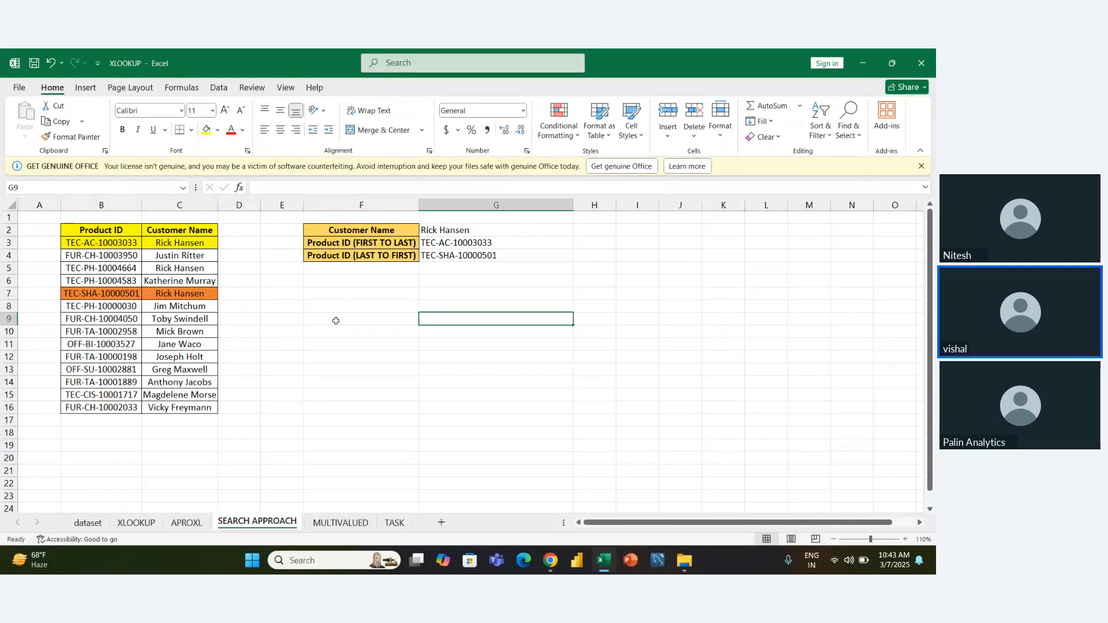
key("Up")
key("Up")
key("Up")
key("Up")
key("Up")
key("Up")
key("Up")
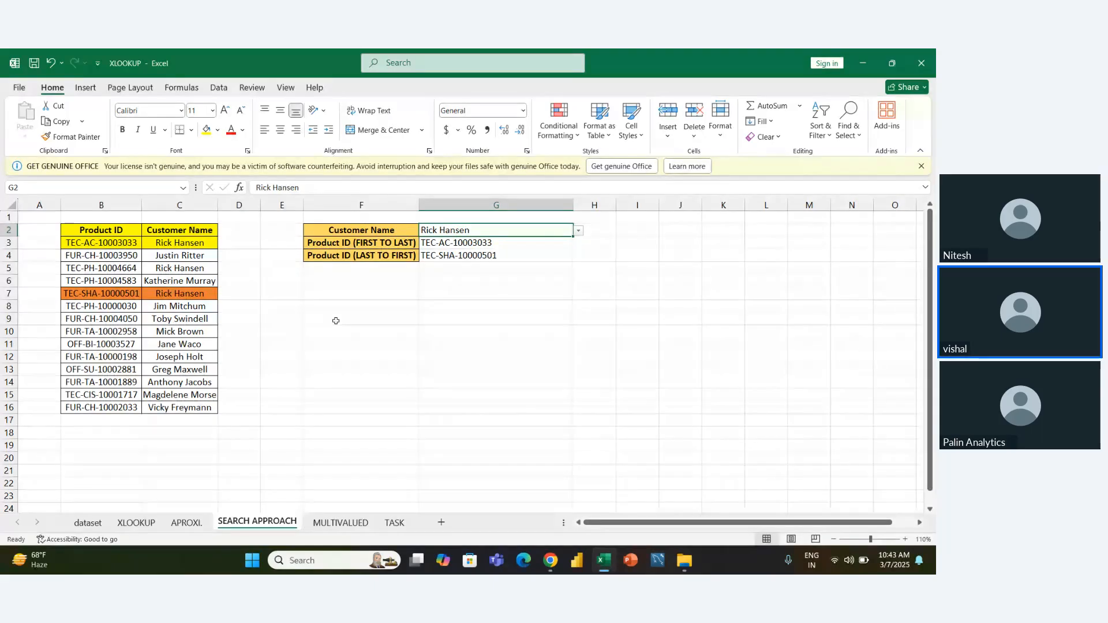
key("Left")
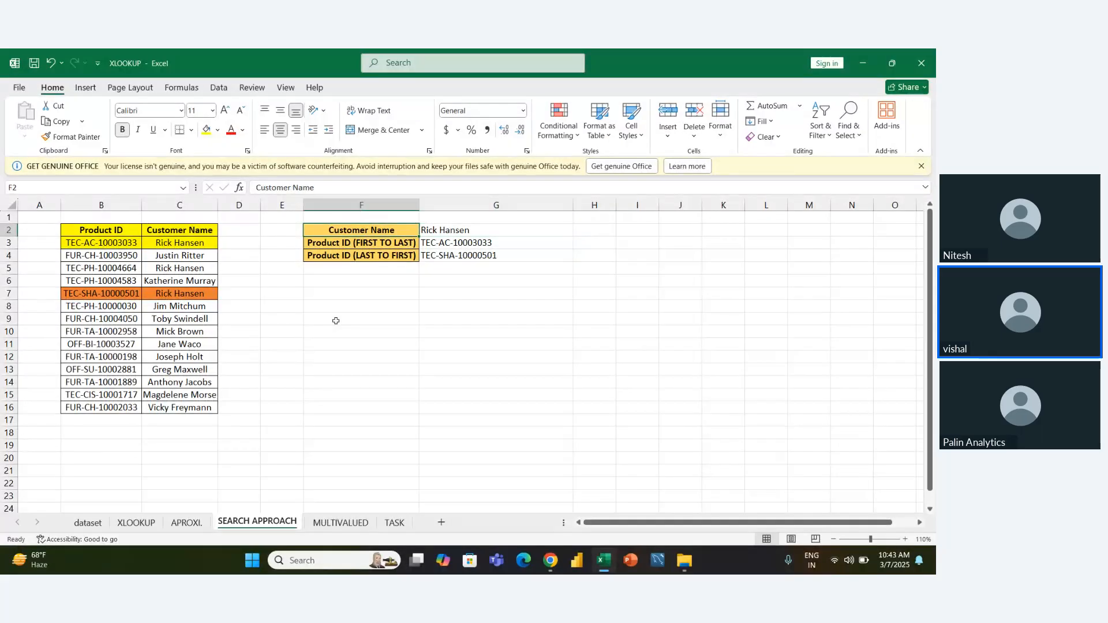
Select B5:C5 to examine the product record between the two color-highlighted matches.
key("Left")
key("Left")
key("Left")
key("Down")
key("Down")
key("Left")
key("Down")
key("Right")
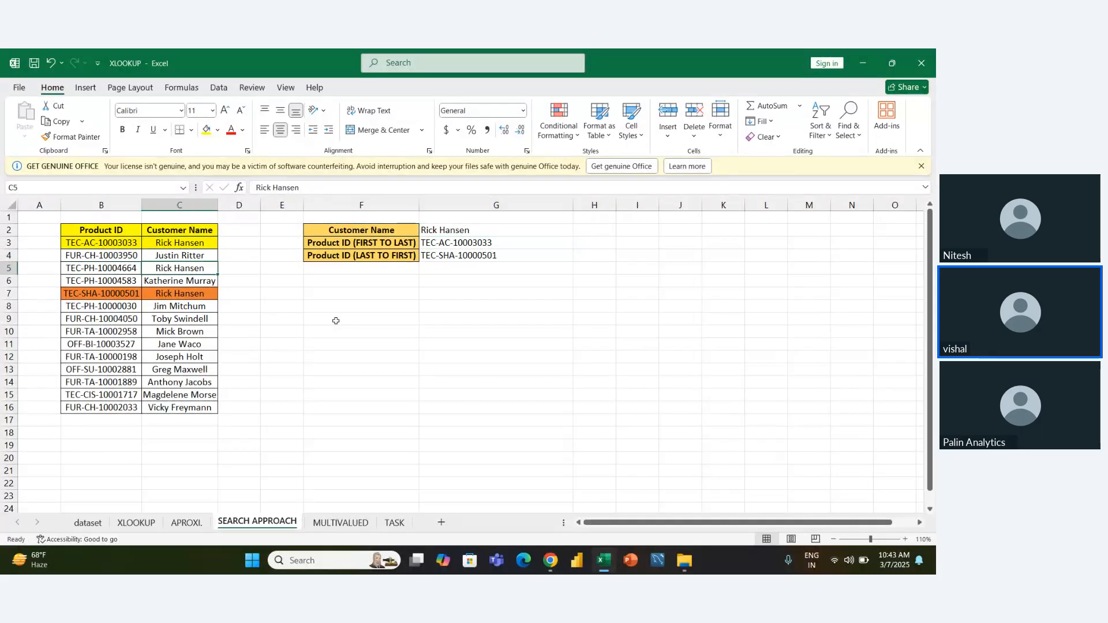
key("shift+Left")
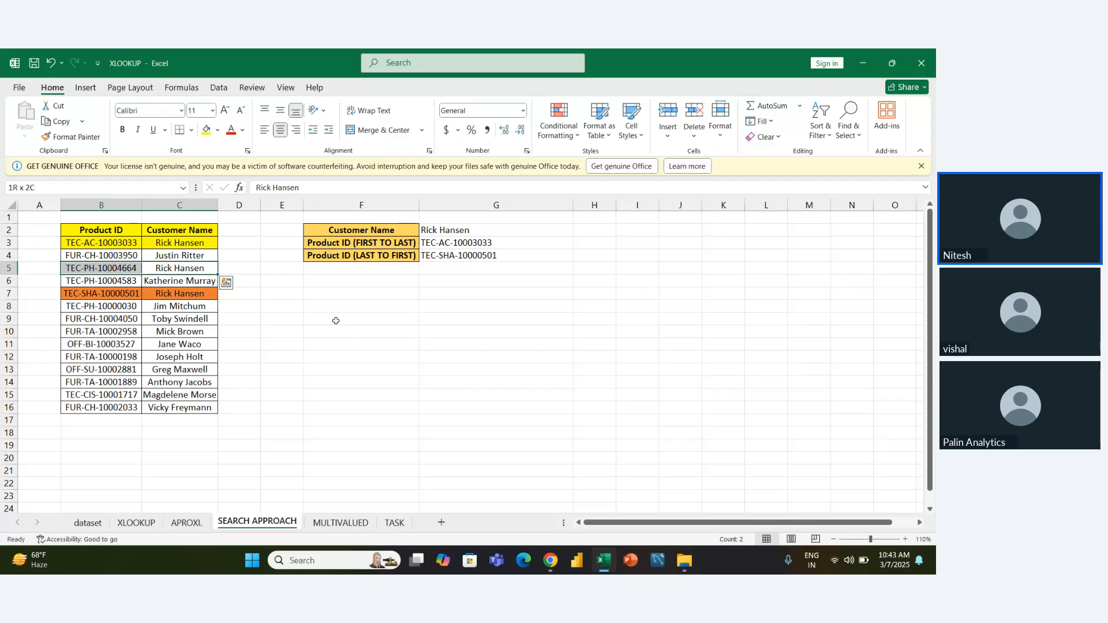
Compare the first-to-last result in G3 with the last-to-first result in G4 and their labels.
key("Right")
key("Right")
key("Right")
key("Right")
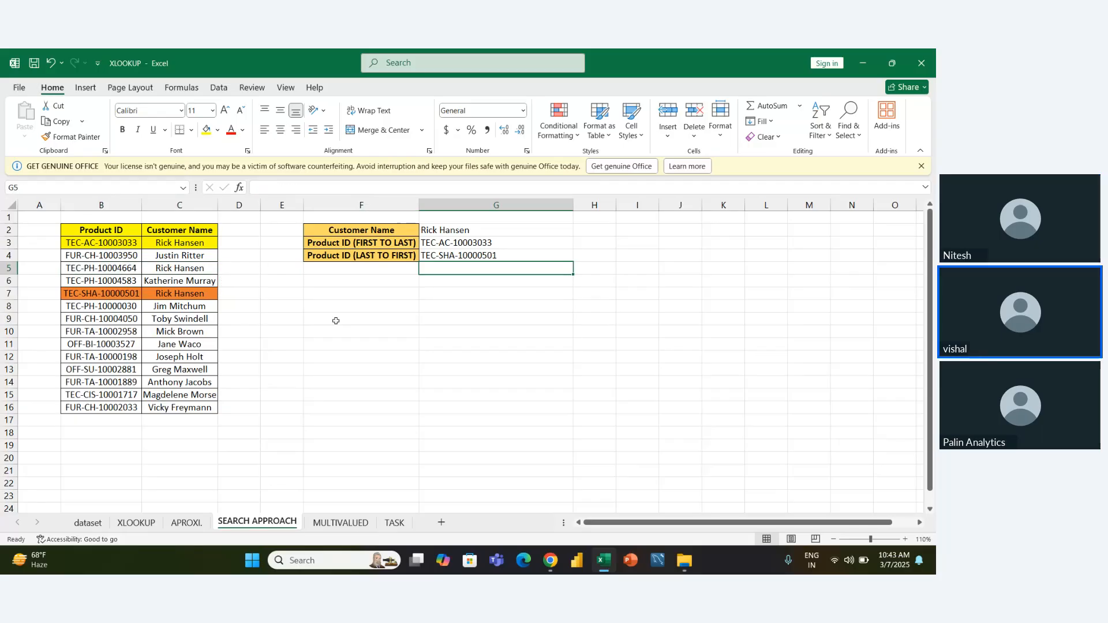
key("Up")
key("Left")
key("Right")
key("Up")
key("Down")
key("Left")
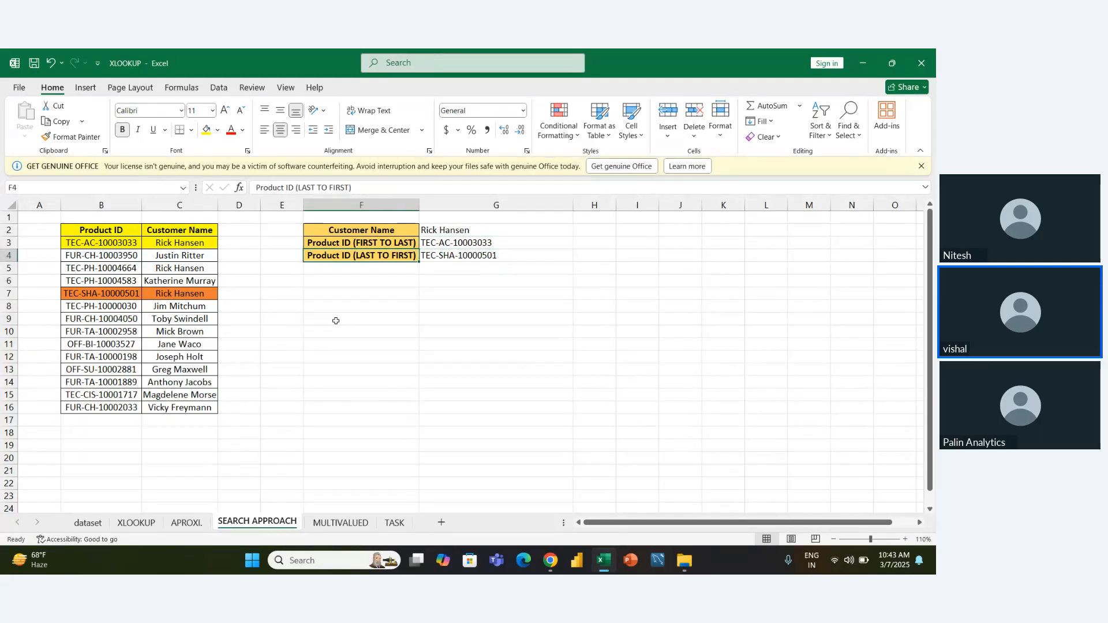
key("Right")
key("Left")
key("Left")
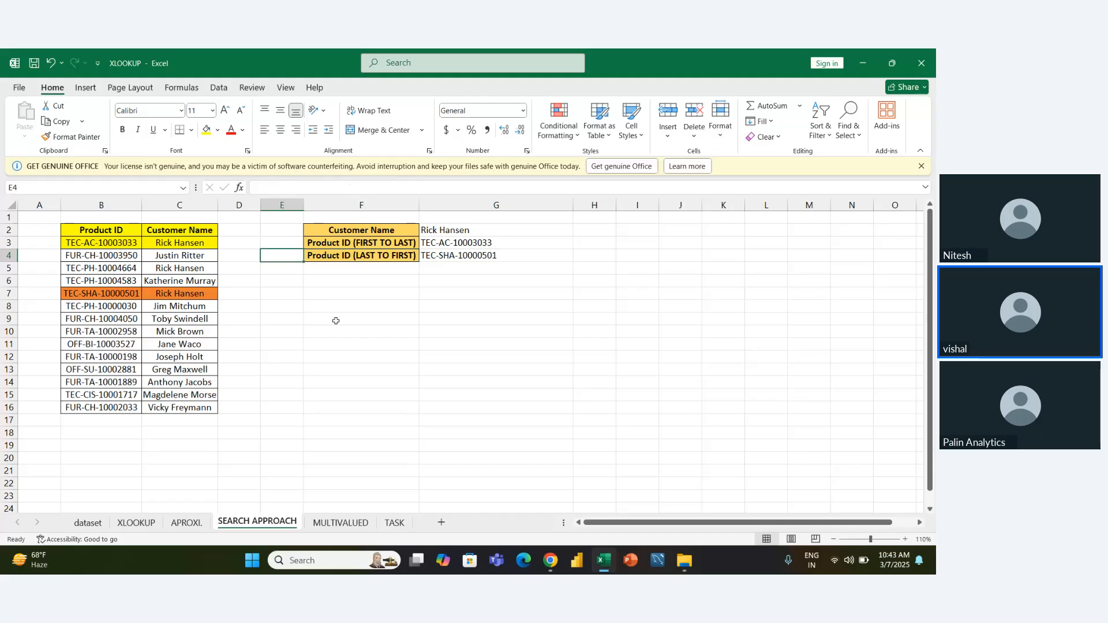
key("Right")
key("Right")
key("Up")
key("Left")
key("Right")
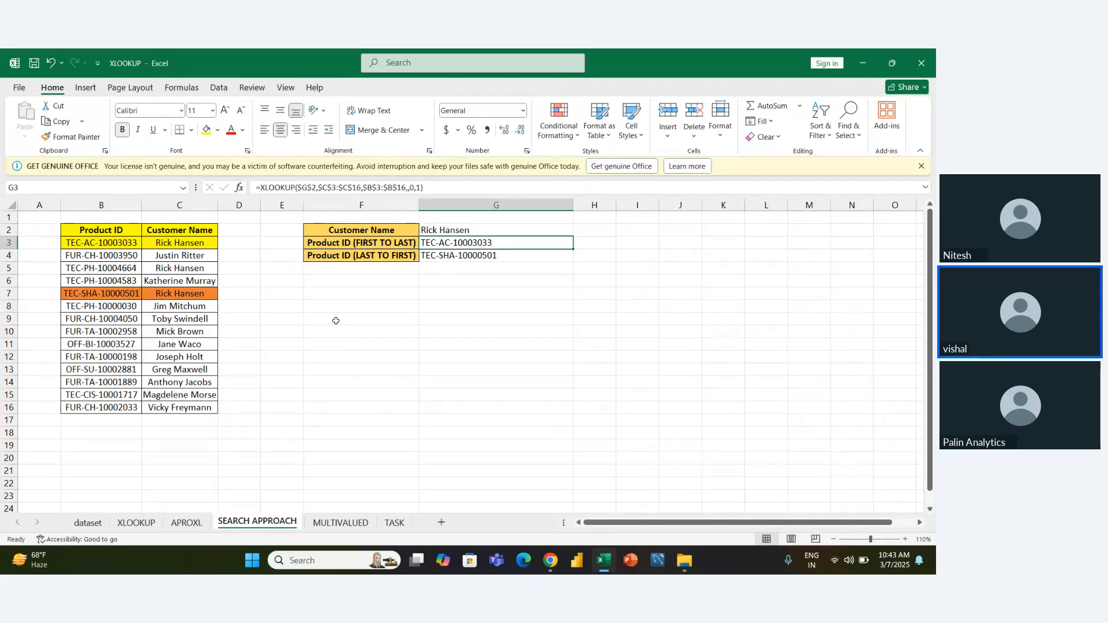
Fill cells A5:D5 across the middle matching record with standard red.
key("Up")
key("Left")
key("Left")
key("Left")
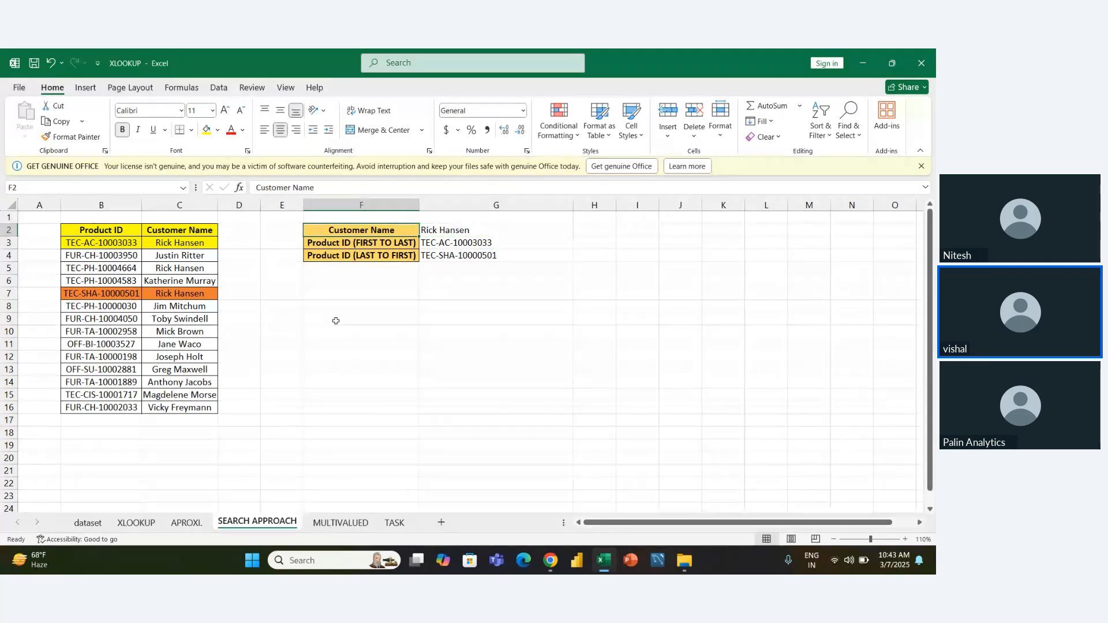
key("Down")
key("Down")
key("Down")
key("shift+Left")
key("shift+Left")
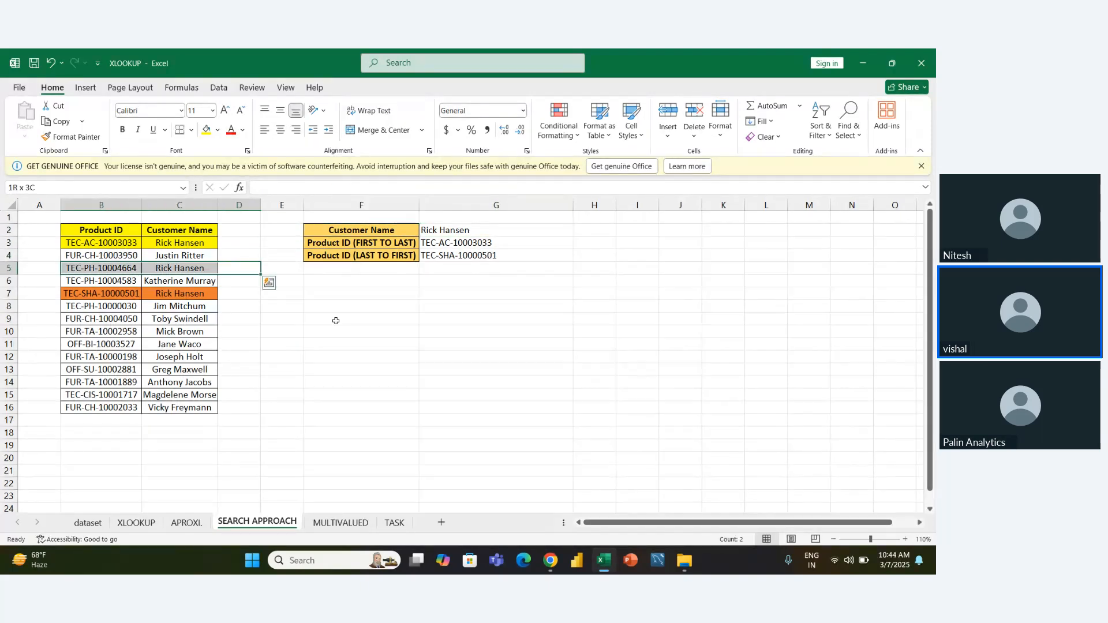
key("shift+Left")
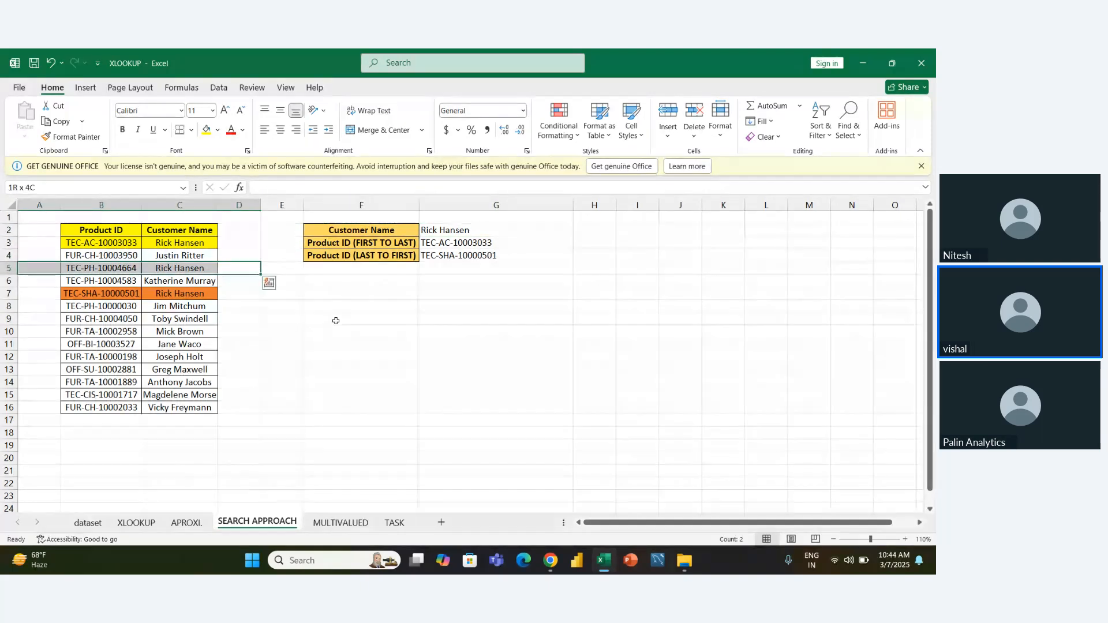
left_click(218, 130)
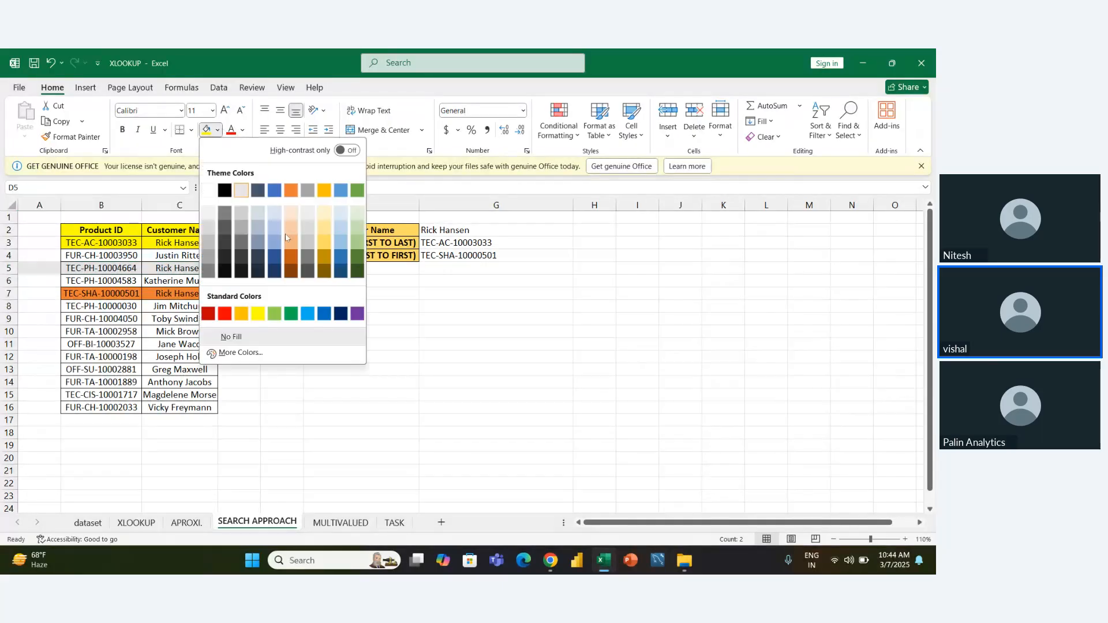
left_click(225, 313)
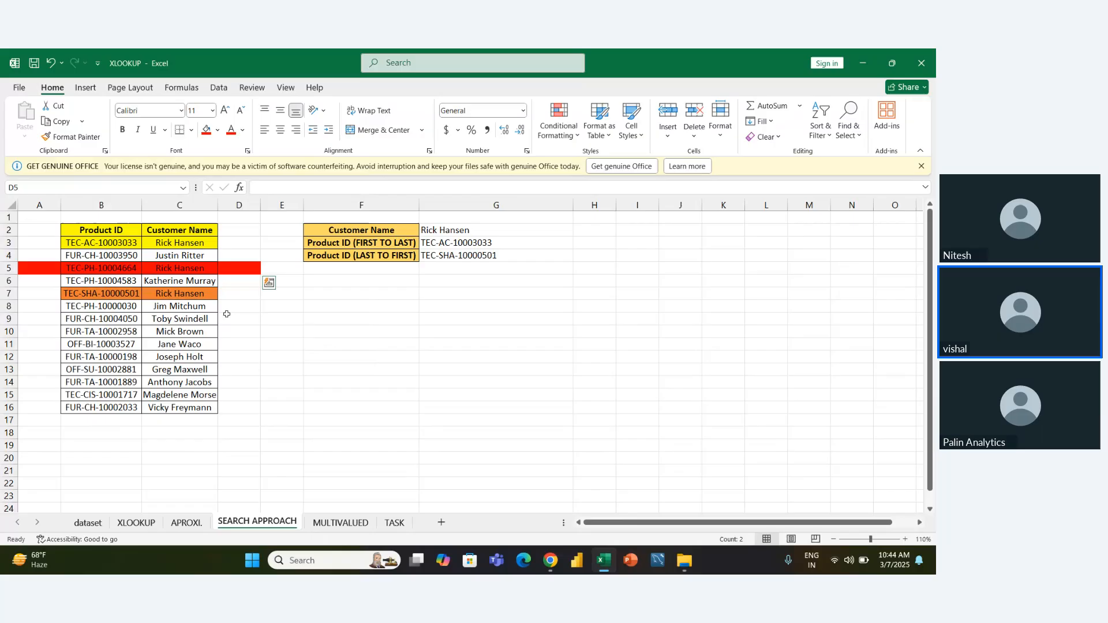
Set the font color of A5:D5 to white and make the text in B5:C5 bold.
left_click(243, 130)
left_click(233, 208)
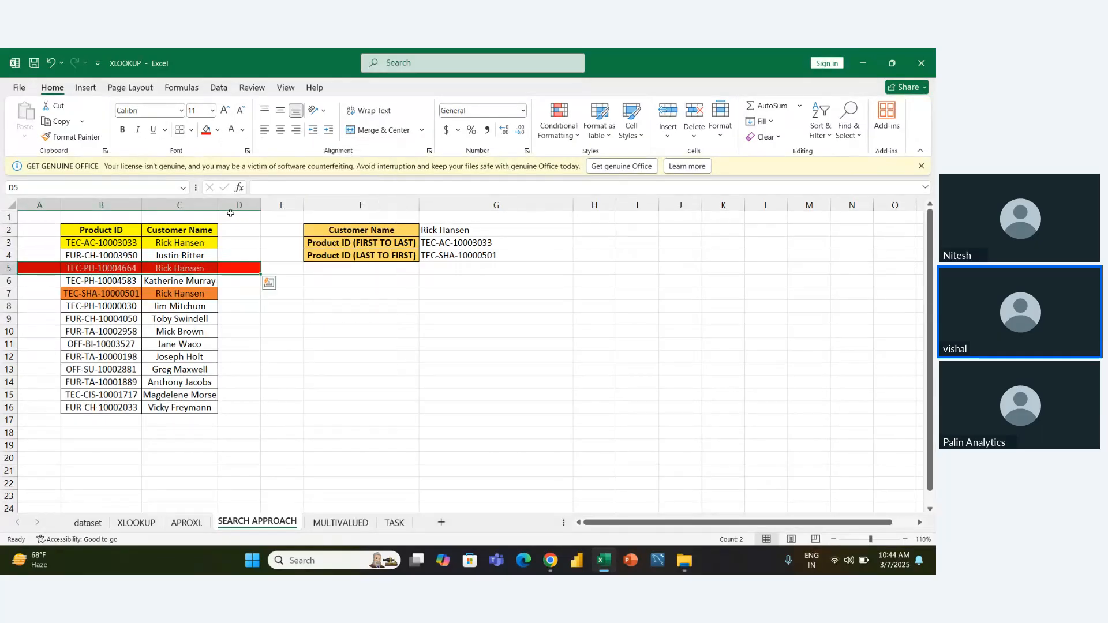
left_click(274, 317)
left_click(200, 272)
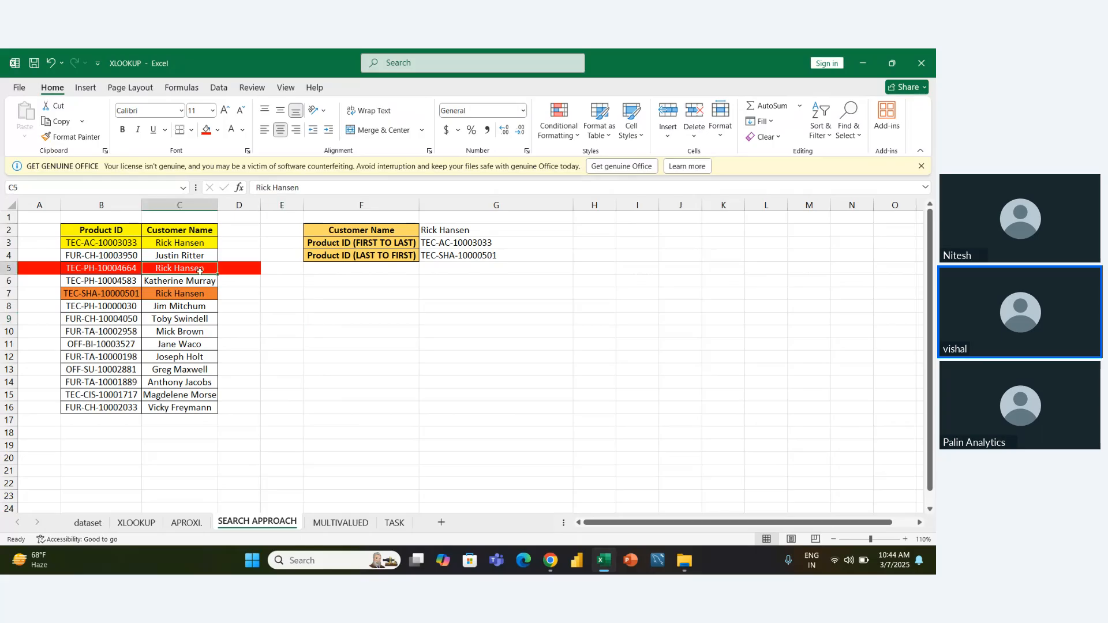
key("shift+Left")
key("shift+Left")
key("shift+Right")
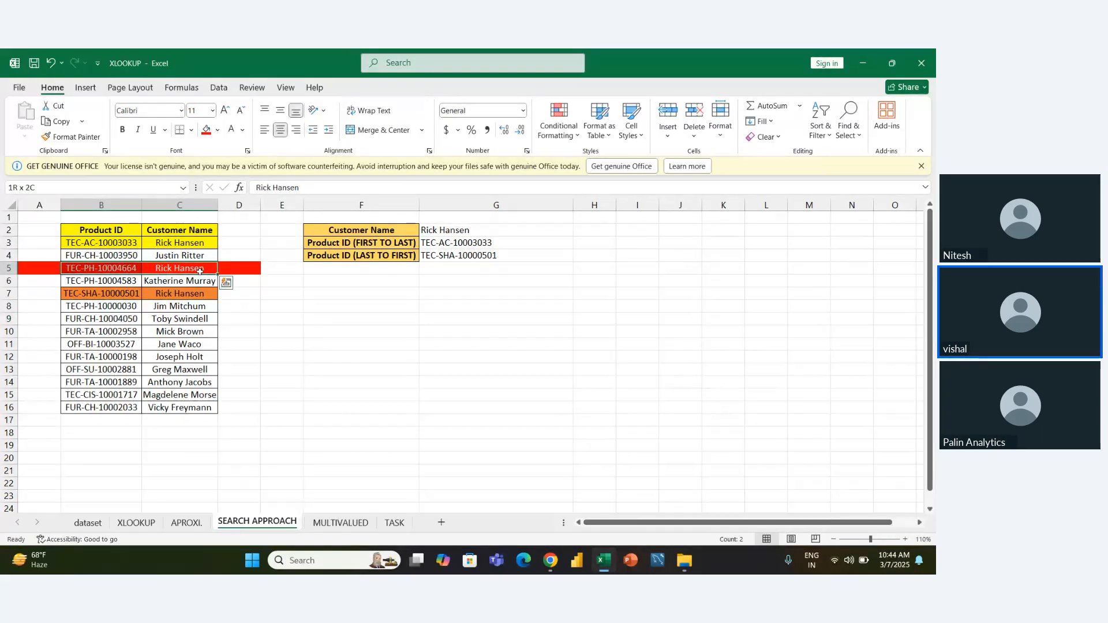
key("ctrl+b")
left_click(359, 365)
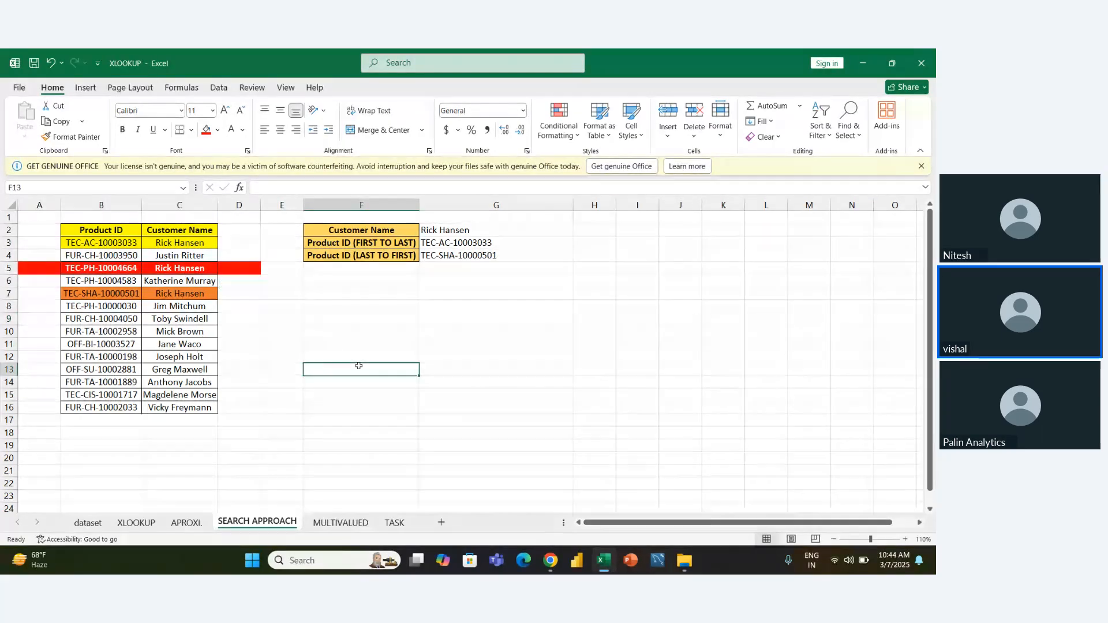
Select A5:D5 to review the red record between the first and last matches.
key("Up")
key("Right")
key("Left")
key("Up")
key("Left")
key("Up")
key("Up")
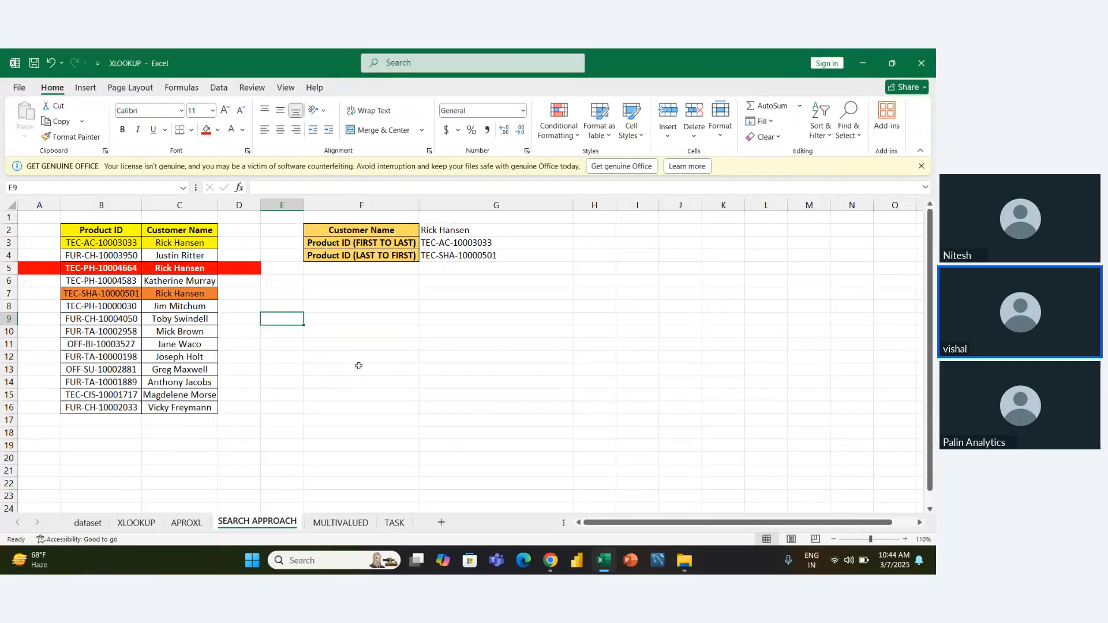
key("Up")
key("Up")
key("Up")
key("Up")
key("Left")
key("shift+Left")
key("shift+Left")
key("shift+Left")
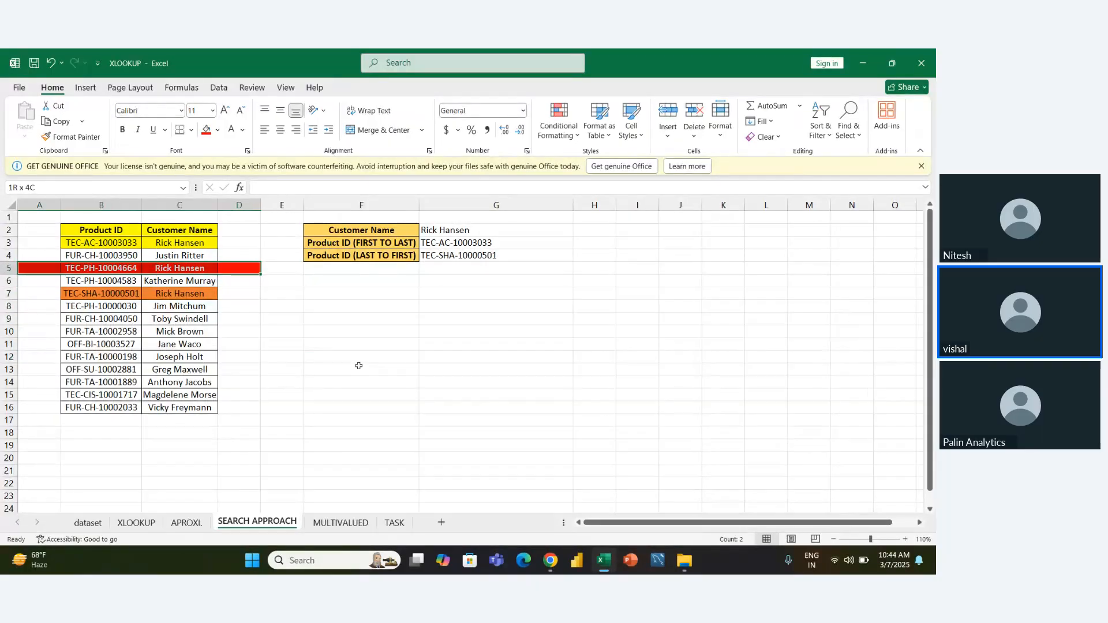
key("Right")
key("Right")
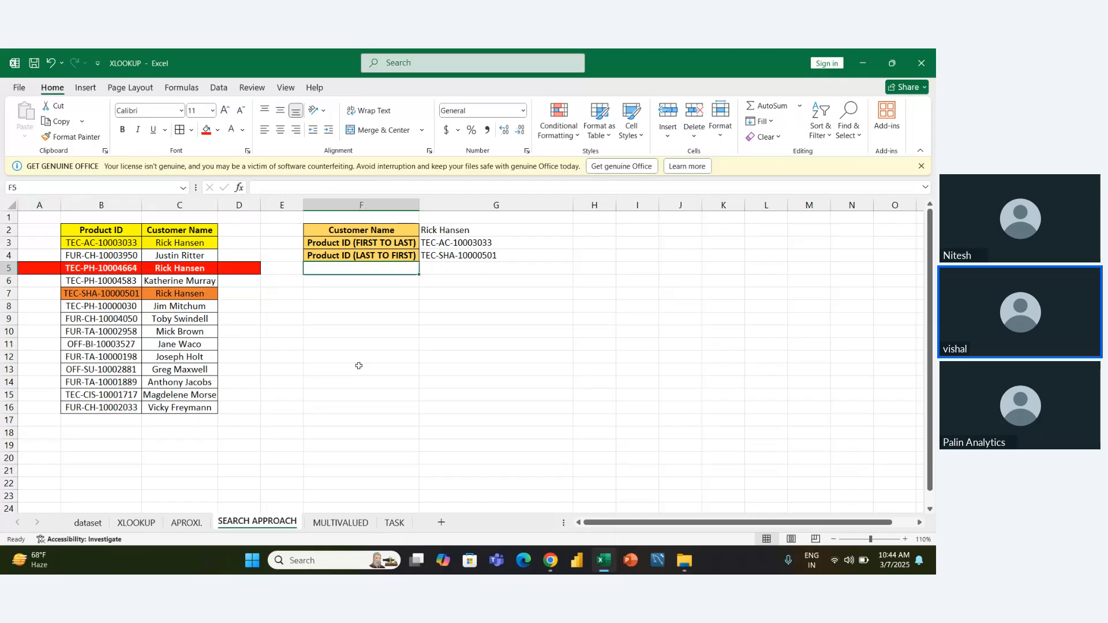
key("Down")
key("Down")
key("Left")
key("Down")
key("Down")
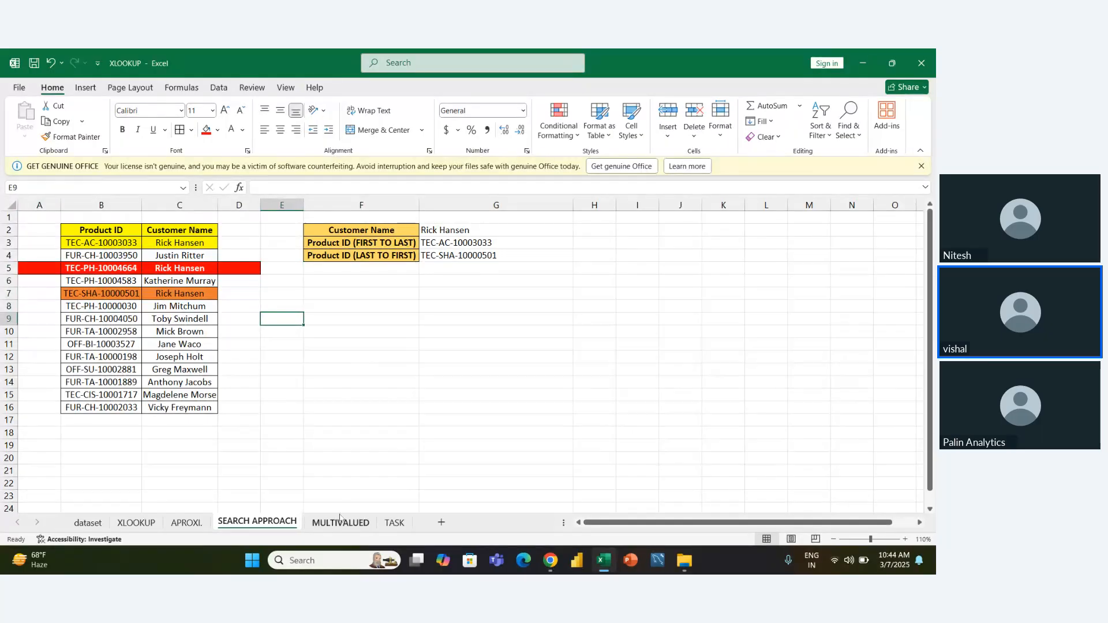
Switch to the MULTIVALUED sheet and select the customer name result in H14 to view its XLOOKUP formula.
left_click(340, 522)
left_click(394, 426)
key("Right")
key("Right")
key("Right")
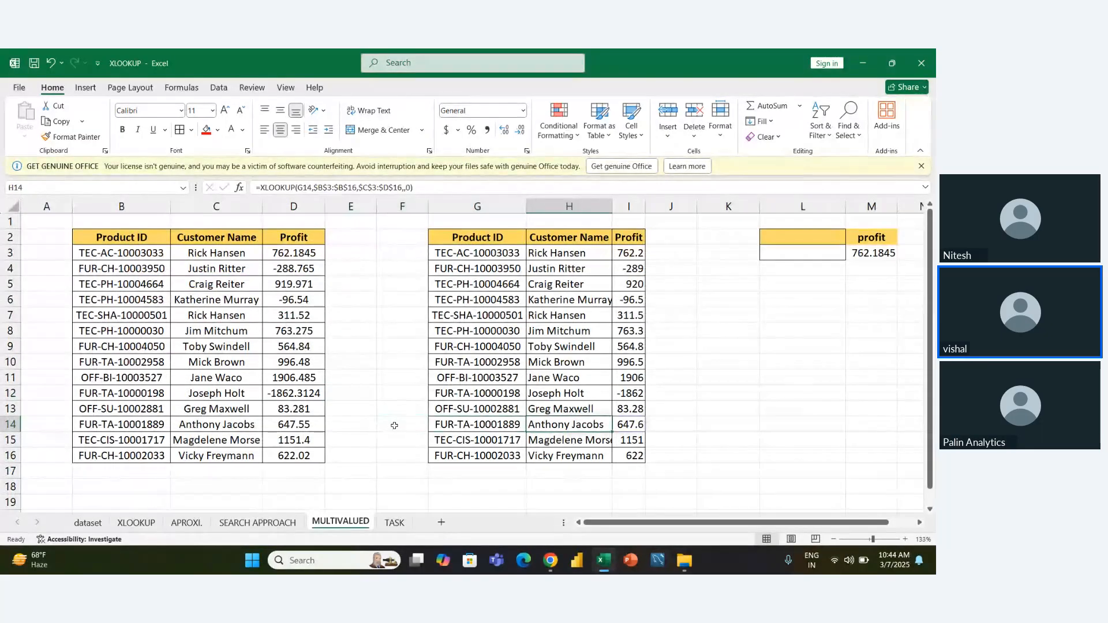
key("Left")
key("Up")
key("Up")
key("Up")
key("Right")
key("Right")
key("Right")
key("Right")
key("Right")
key("Right")
key("Left")
key("Left")
key("Left")
key("Left")
key("Left")
key("Left")
key("Left")
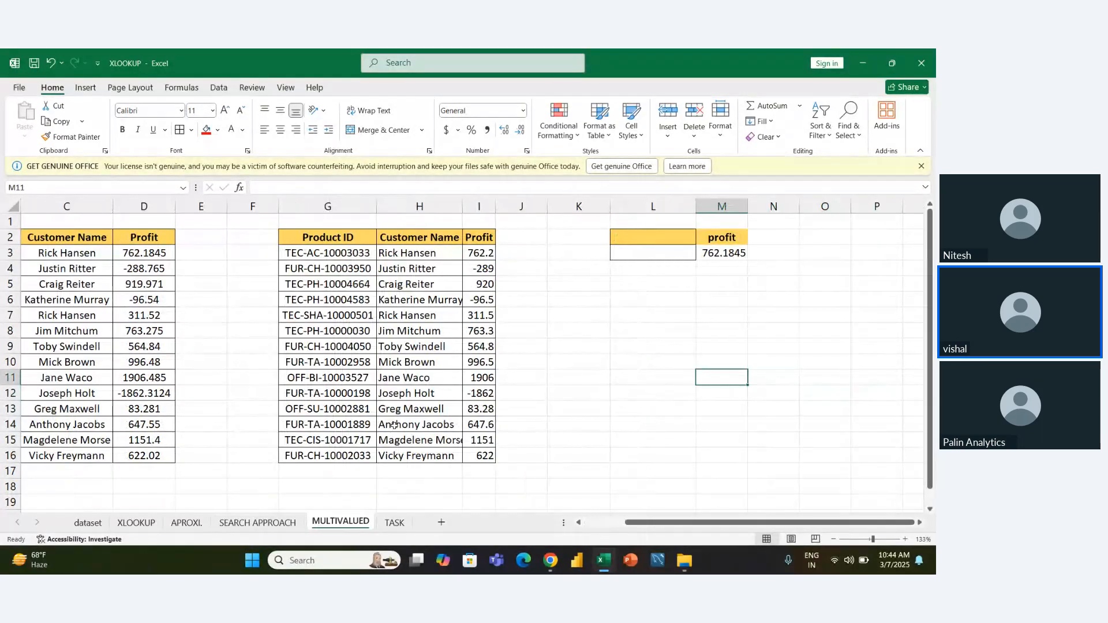
key("Left")
key("Left")
key("Left")
key("Left")
key("Left")
key("Left")
key("Right")
key("Up")
key("Right")
key("Up")
key("Right")
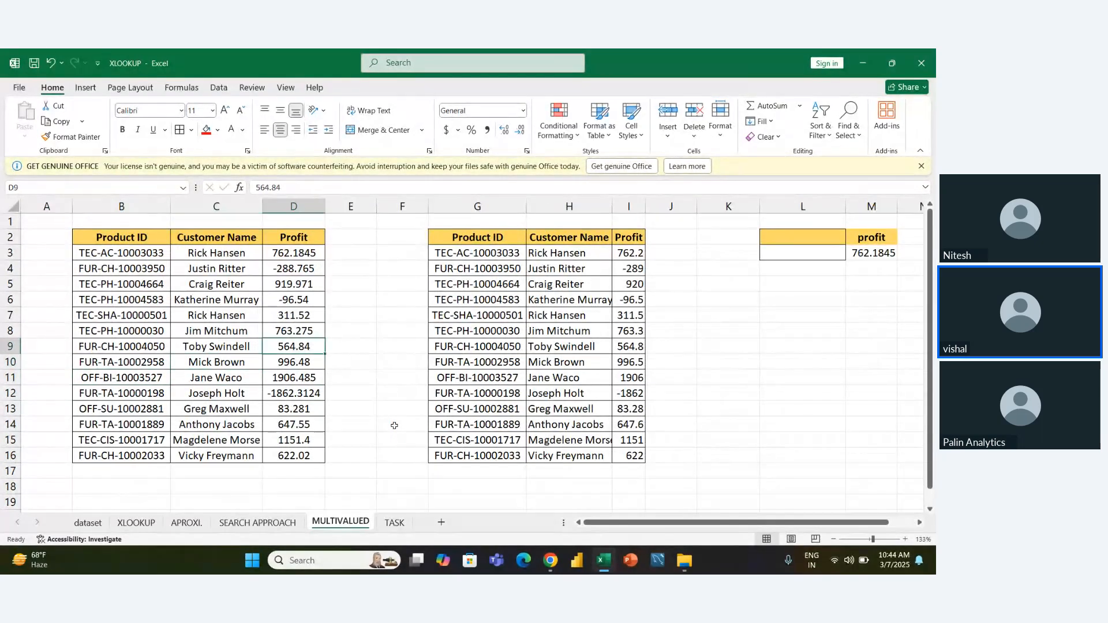
Clear the existing customer name and profit results in H3:I17 of the second table.
key("Right")
key("Right")
key("Right")
key("Right")
key("Up")
key("Up")
key("Up")
key("Up")
key("Up")
key("Up")
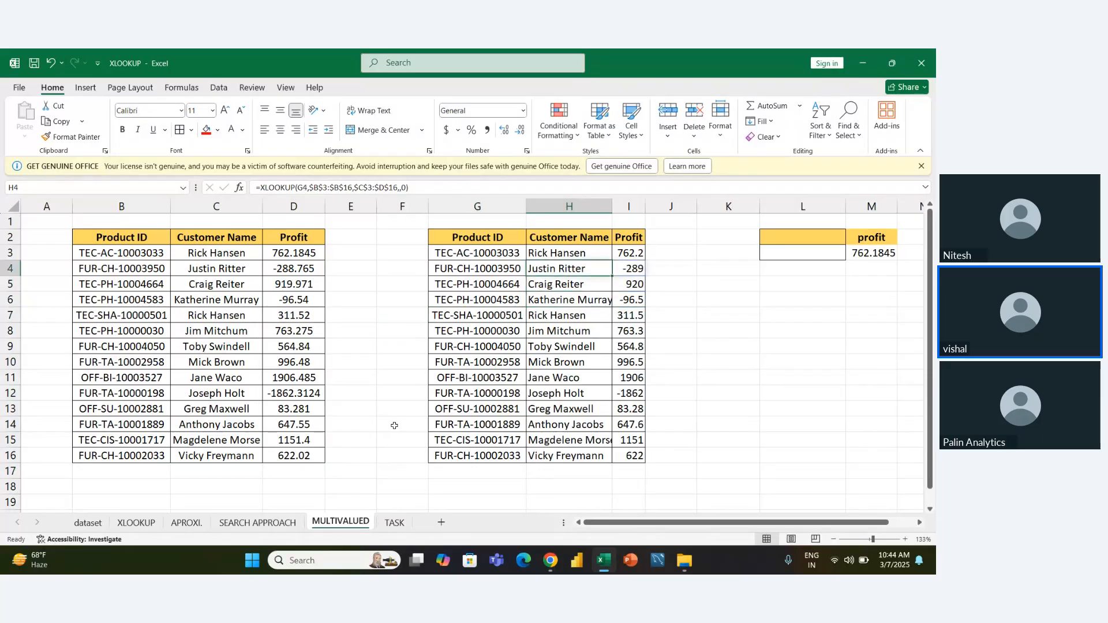
key("shift+Right")
key("shift+Down")
key("ctrl+shift+Down")
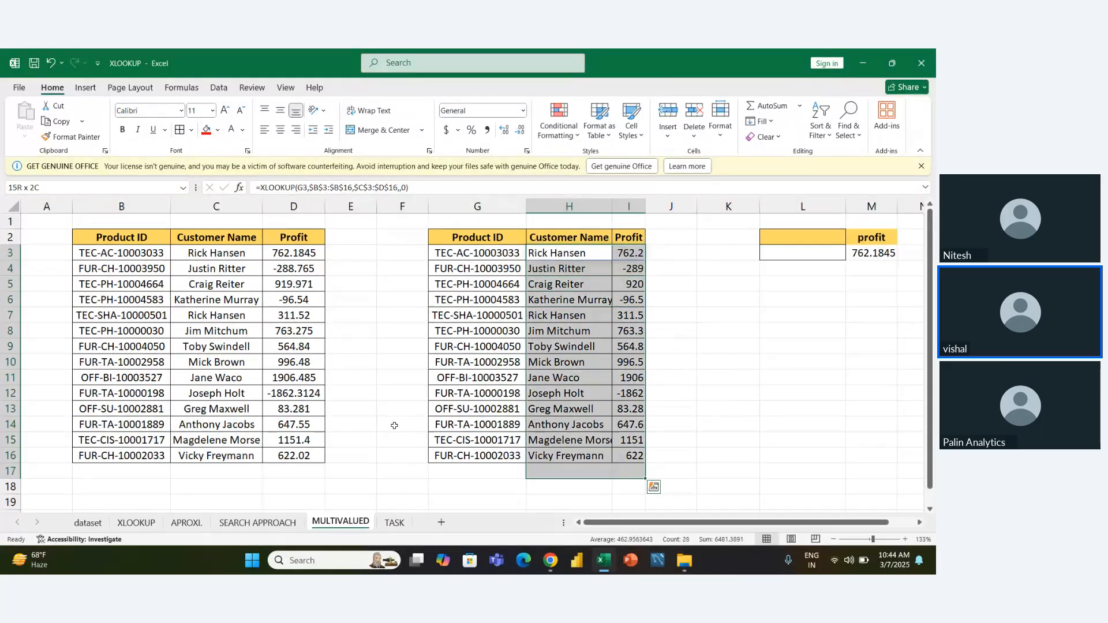
key("Delete")
Start an XLOOKUP formula in H3 with G3 as the lookup value and $B$3:$B$16 as the absolute lookup array.
key("Left")
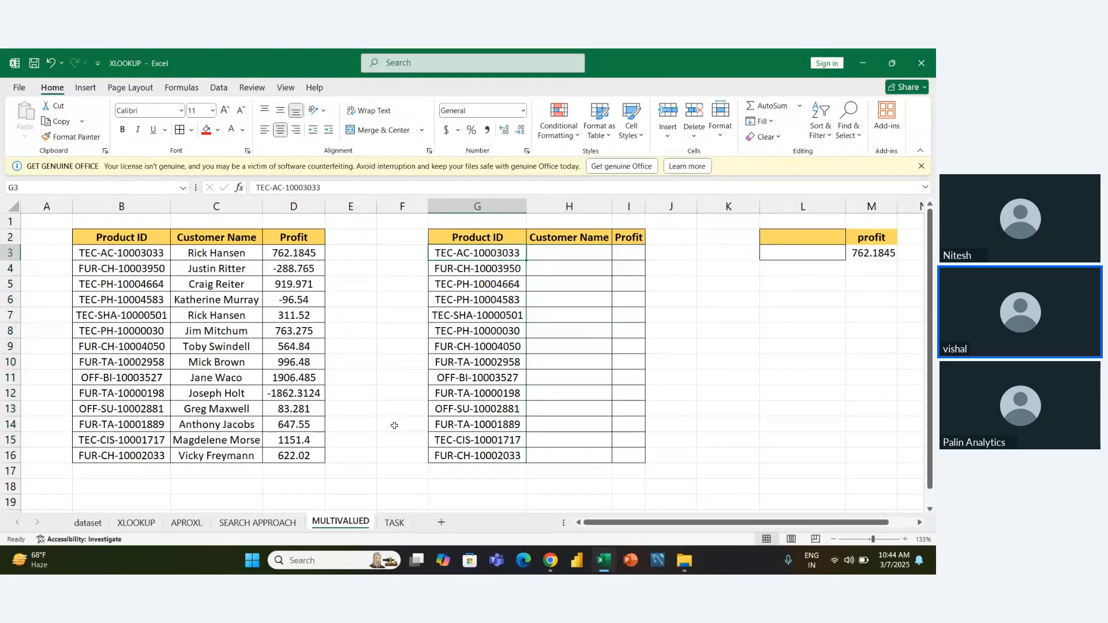
key("Right")
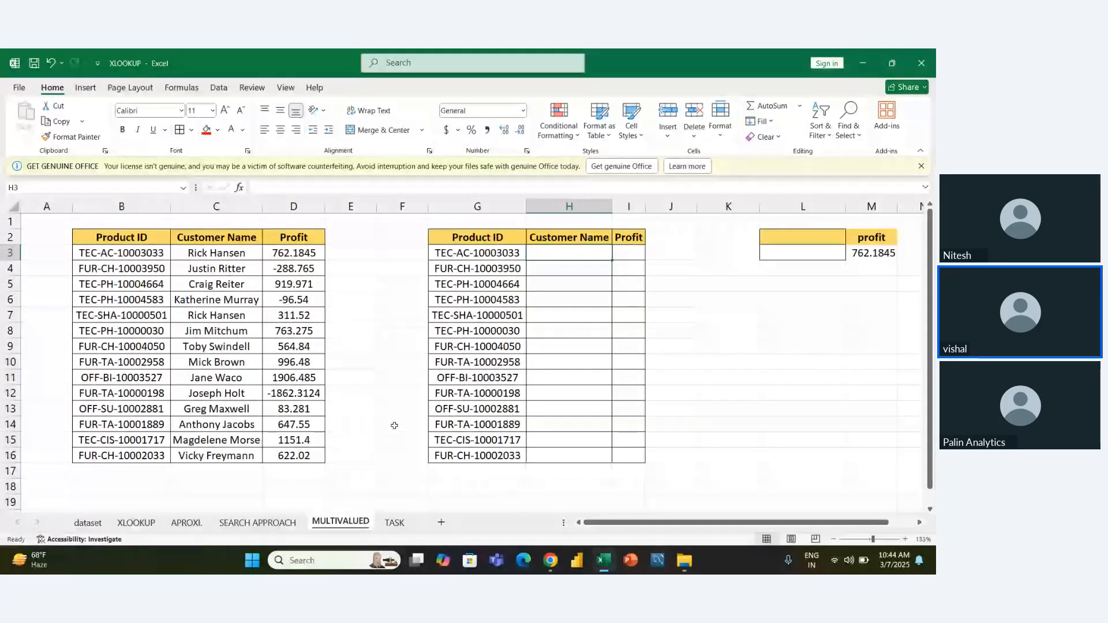
type("=xl")
key("Tab")
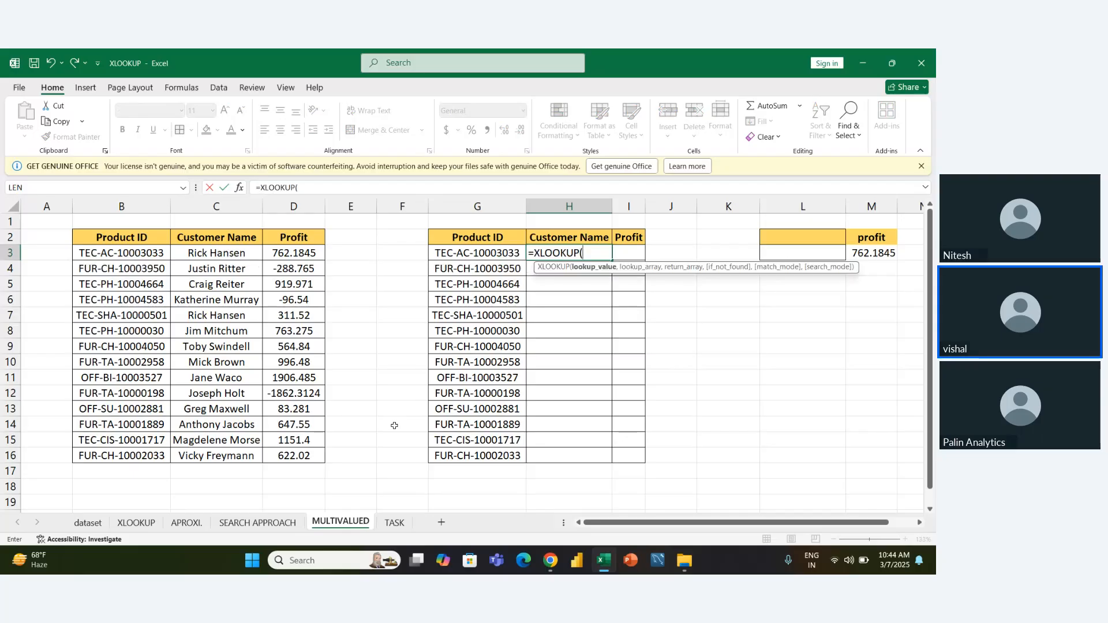
key("Left")
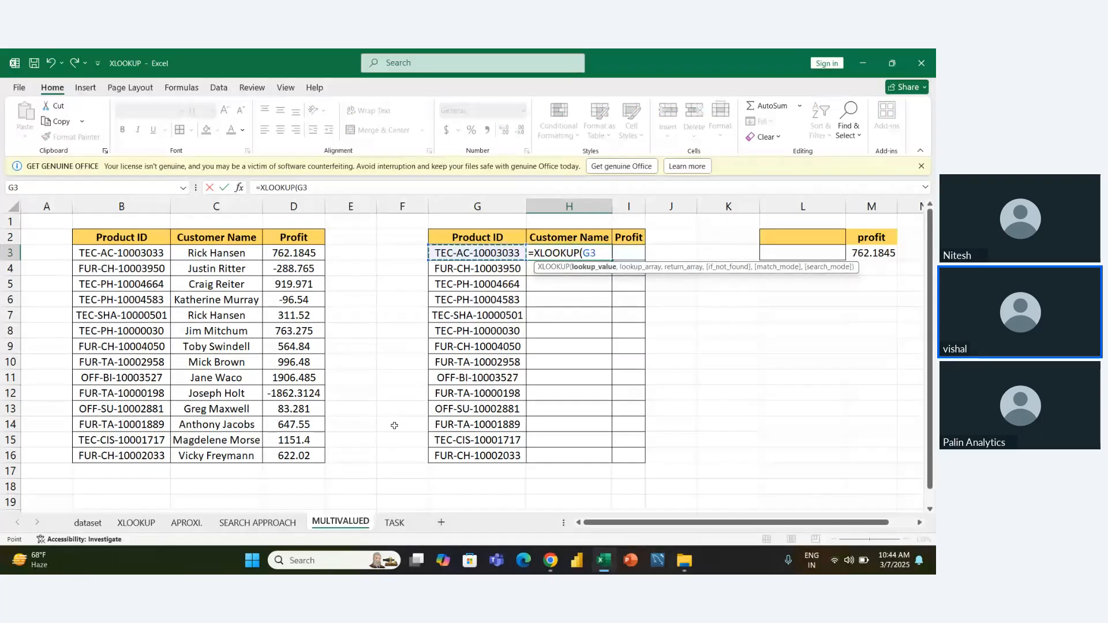
type(",")
key("Left")
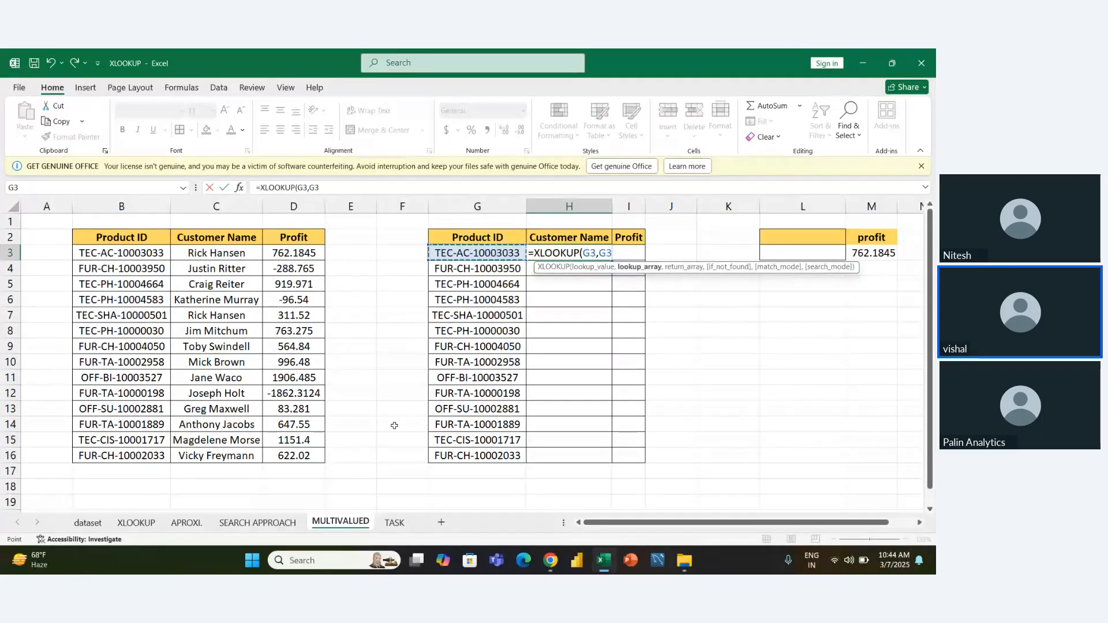
key("Left")
key("Left")
key("Left")
key("Left")
key("Left")
key("ctrl+shift+Down")
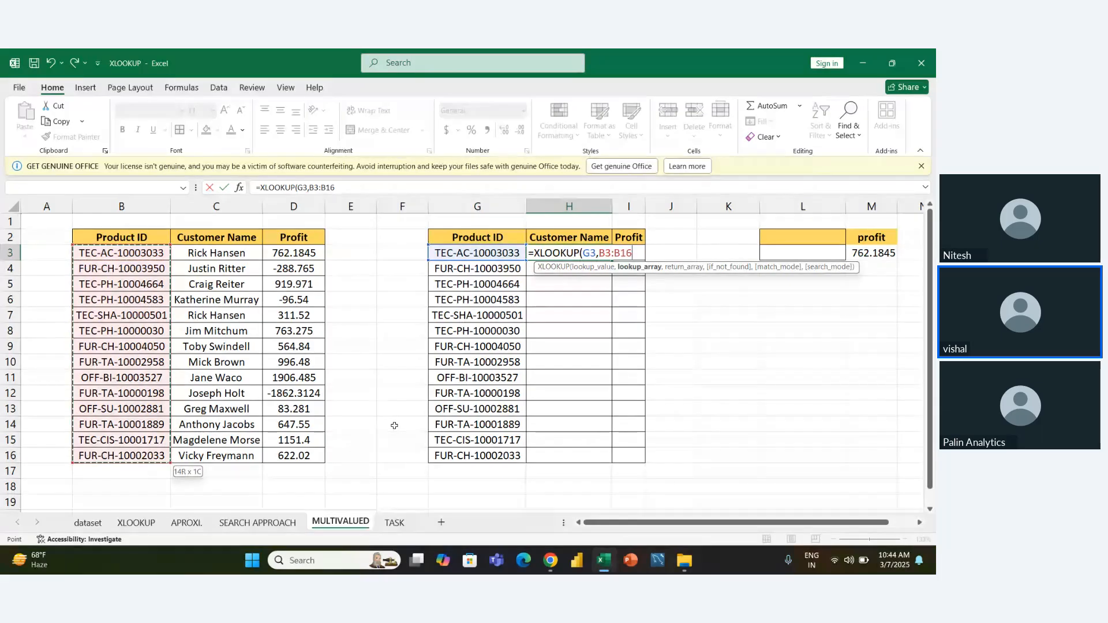
key("F4")
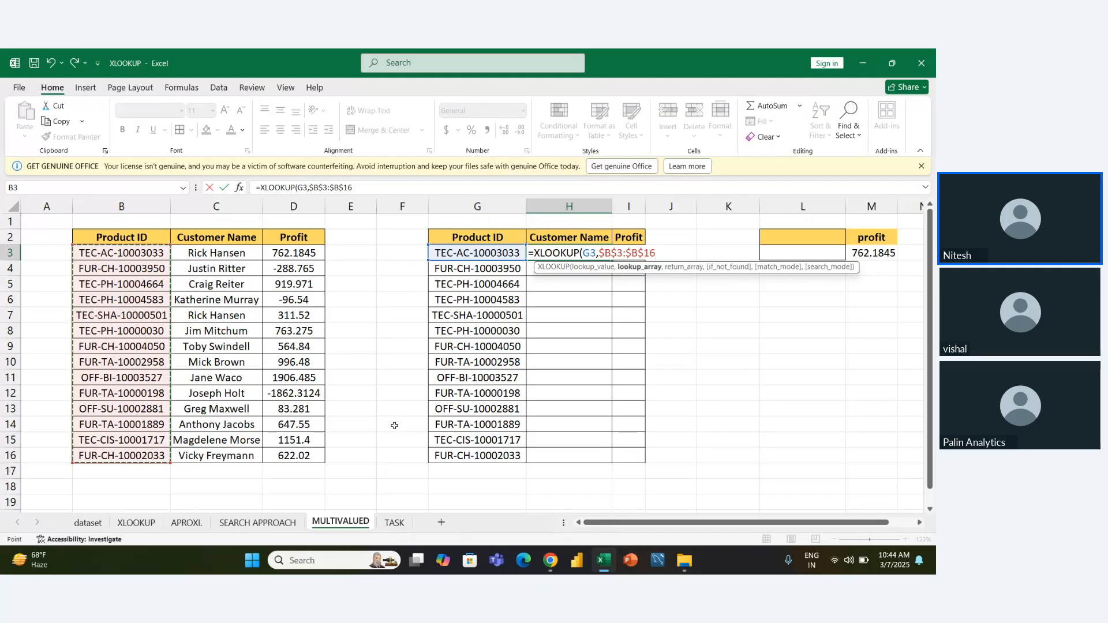
Add the customer name and profit columns as the absolute return array $C$3:$D$16 in the H3 formula.
type(",")
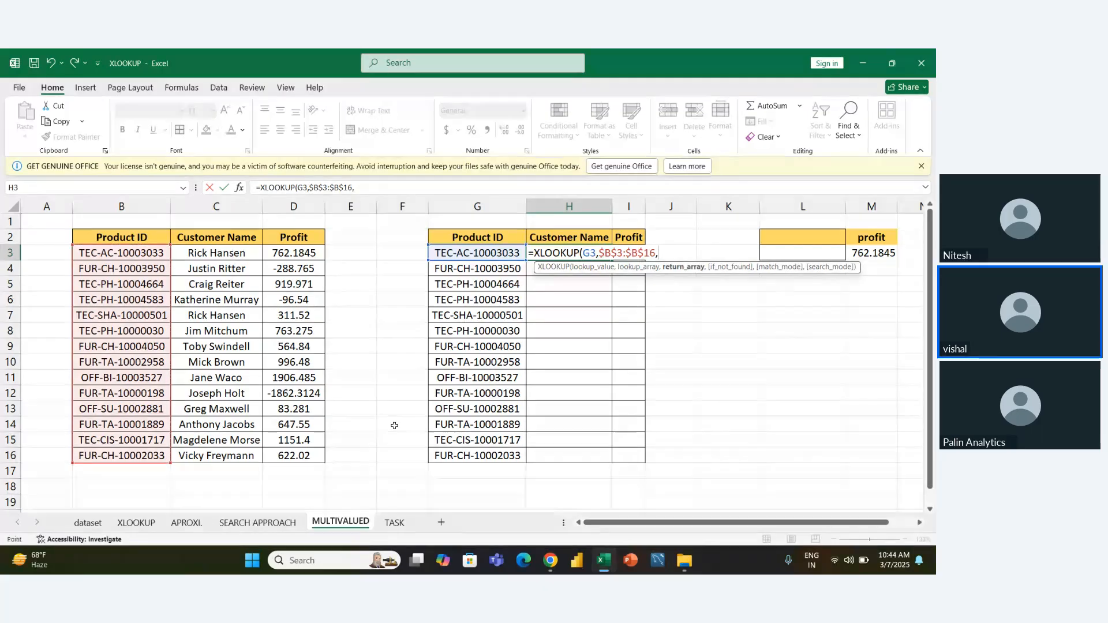
key("Left")
key("Left")
key("Left")
key("Left")
key("Left")
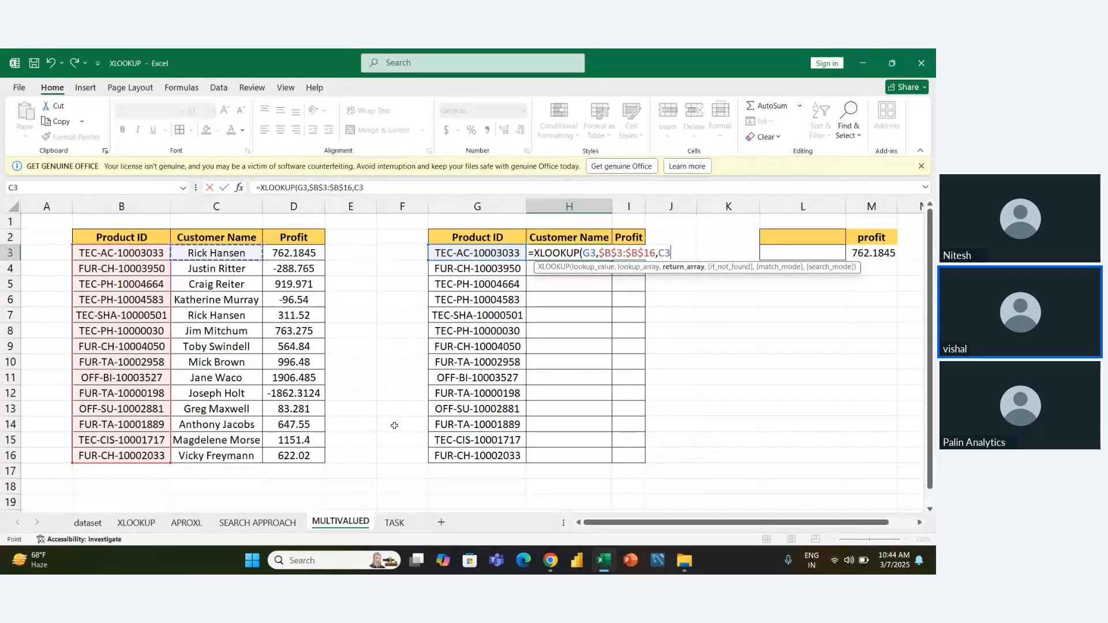
key("ctrl+shift+Down")
key("shift+Right")
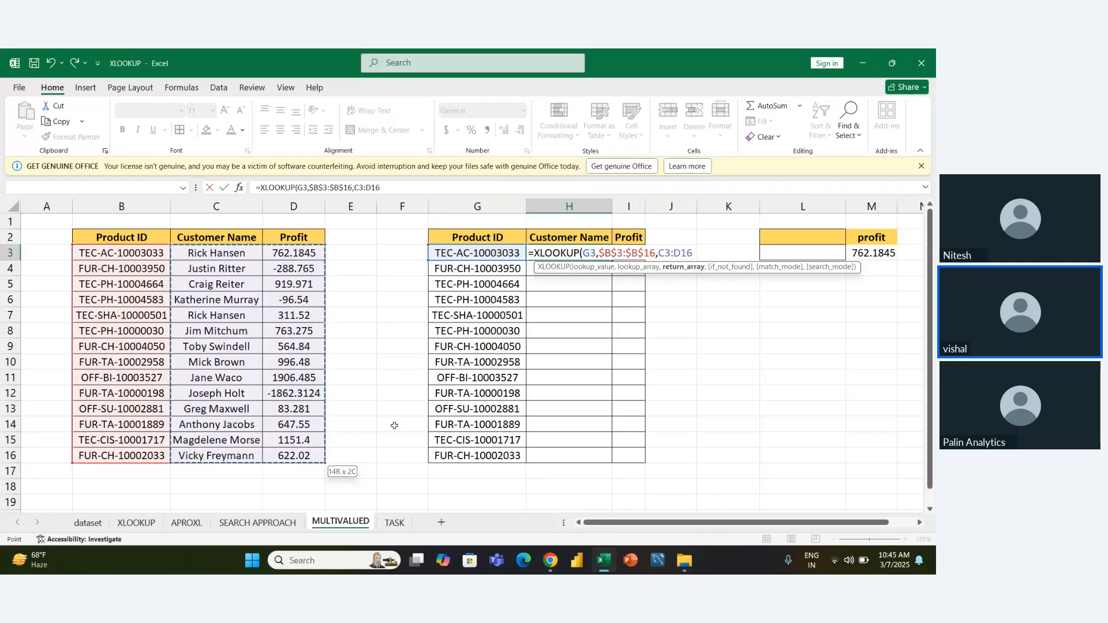
key("F4")
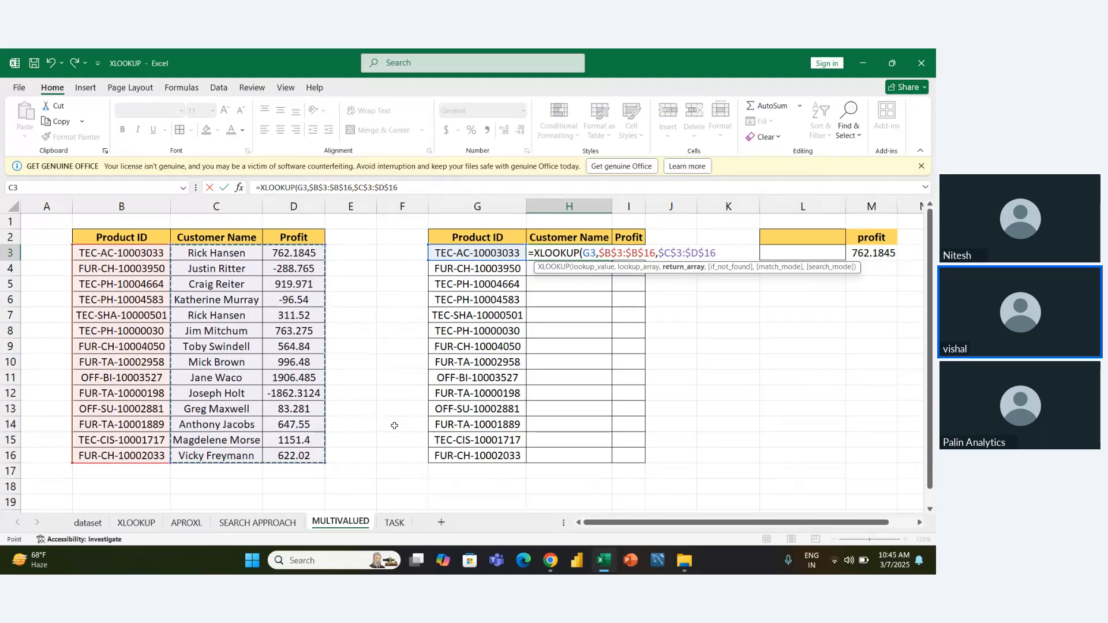
Complete the H3 formula with "Not Found" as the if-not-found text, match mode 0 and search mode 1.
type(",")
type("\"")
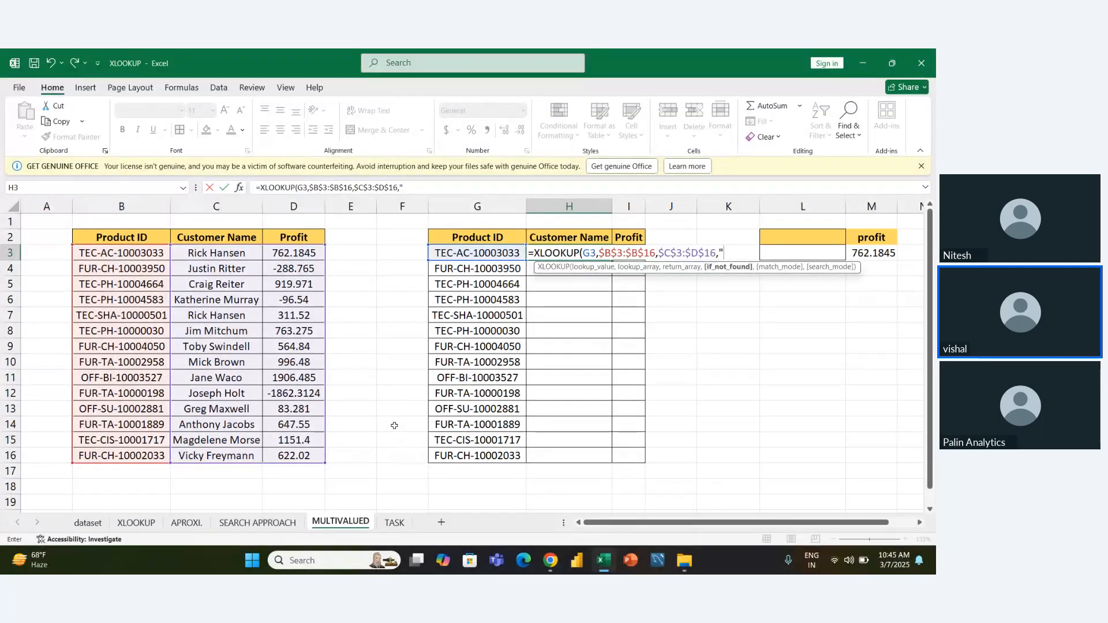
type("Not FTo")
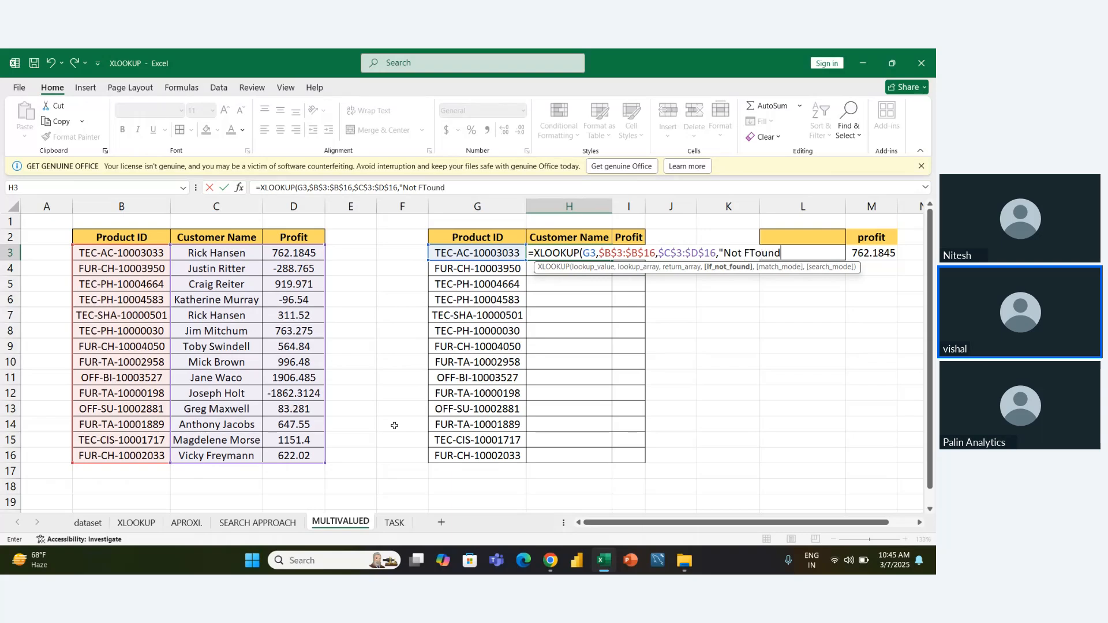
type("und")
key("Return")
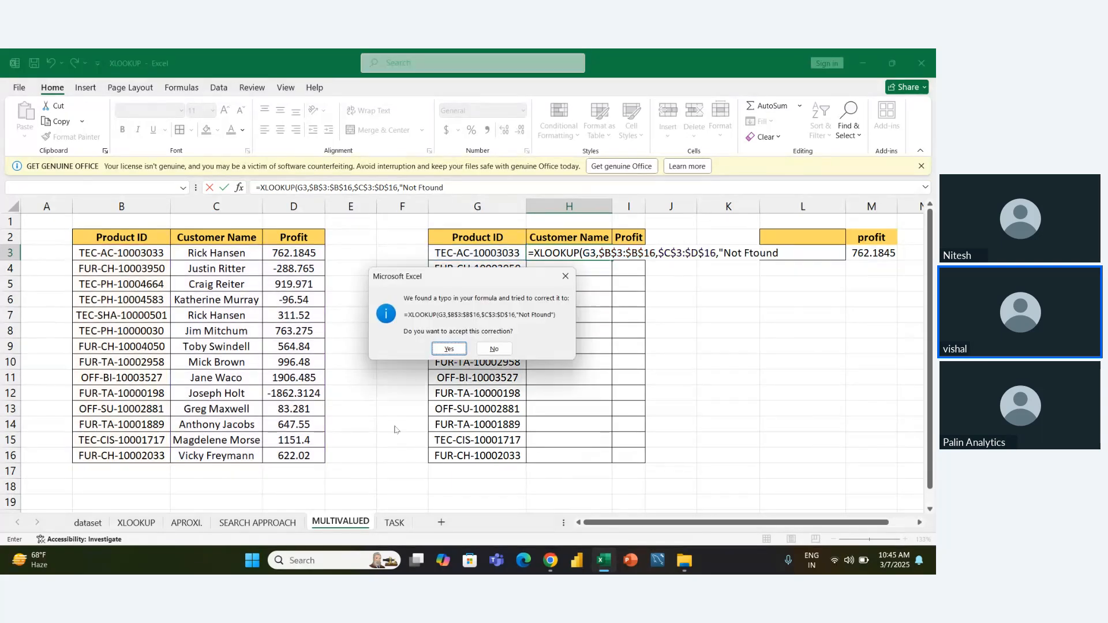
key("Return")
key("Return")
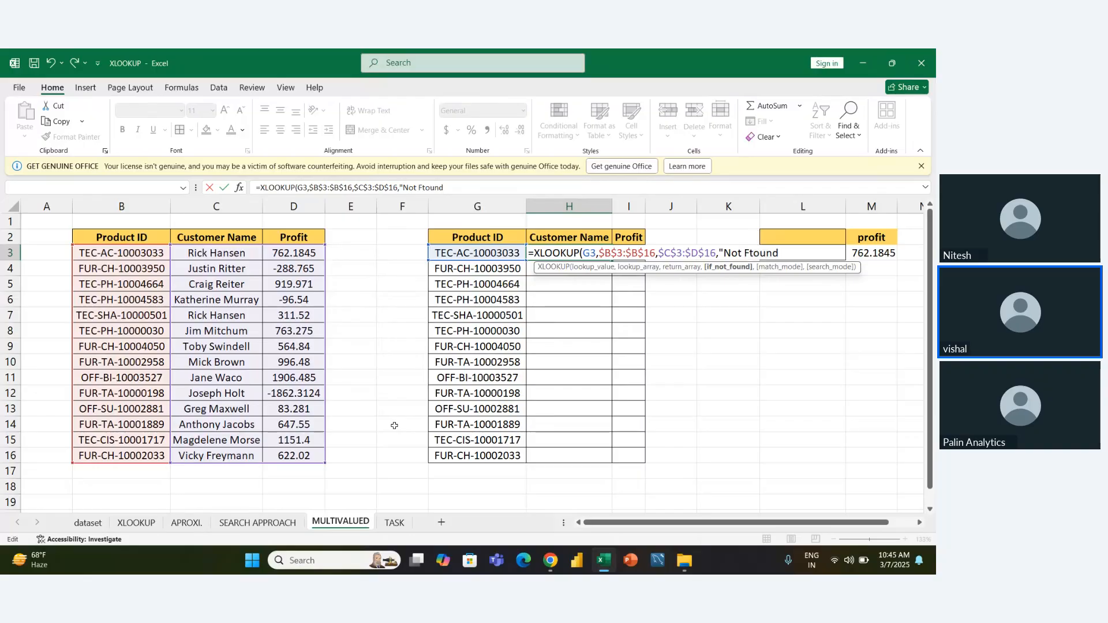
key("BackSpace")
type(",0")
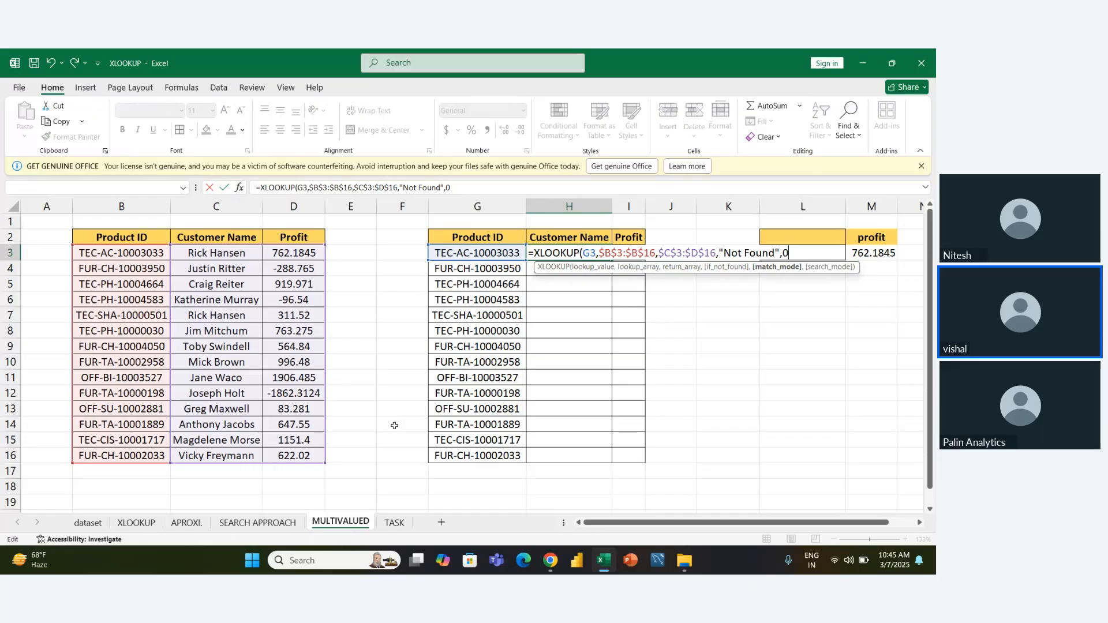
type(",1")
key("Return")
Reopen the H3 formula and highlight its two-column return array to examine it, leaving the formula as it is.
key("Up")
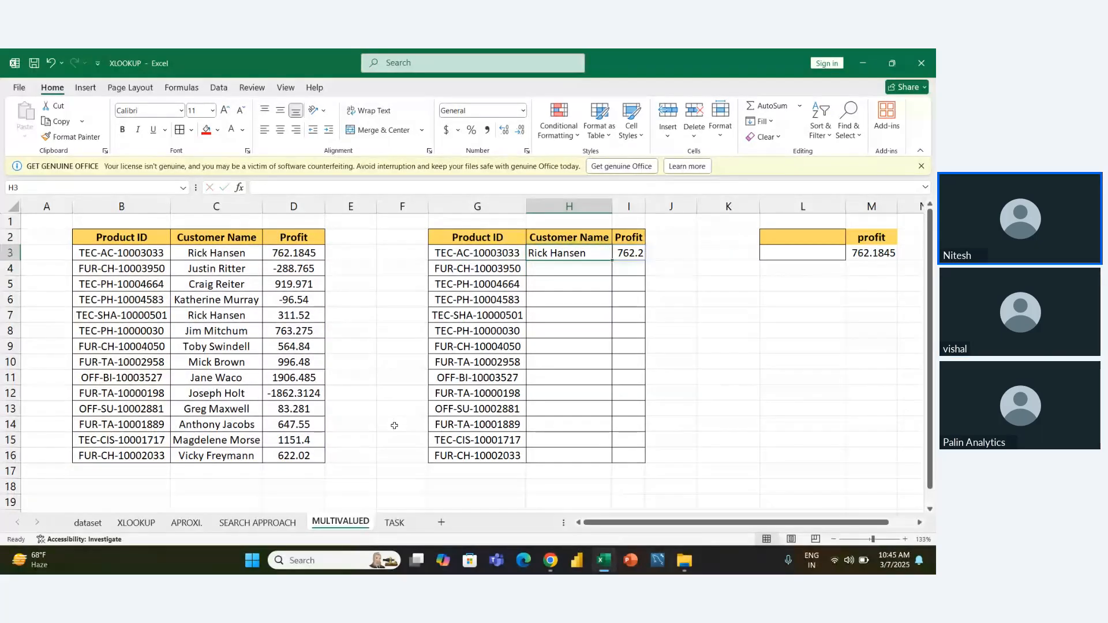
key("F2")
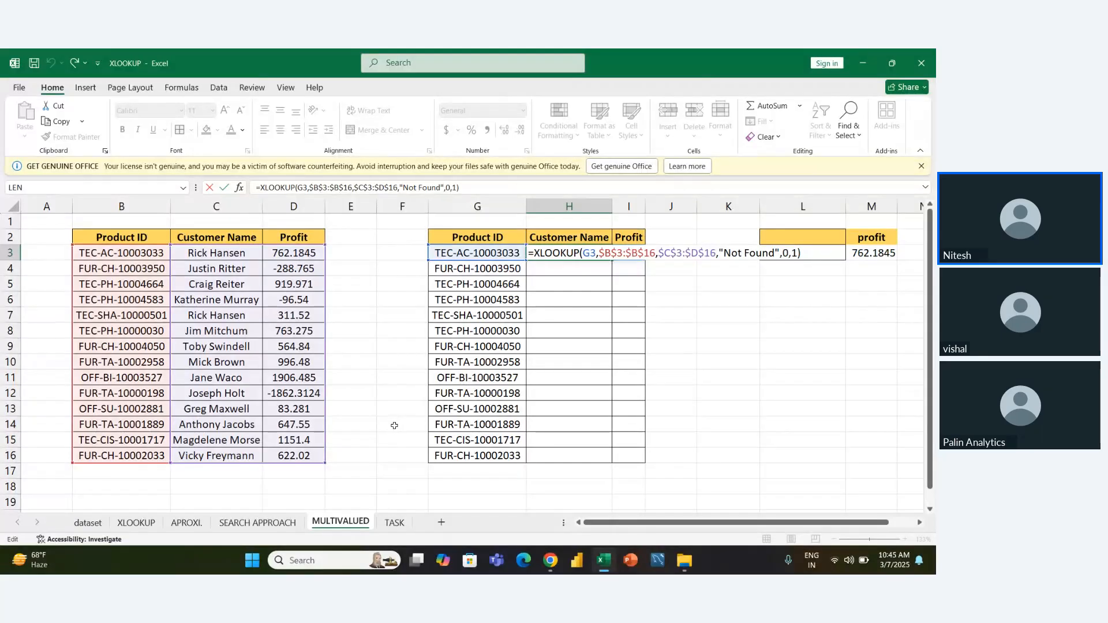
key("Left")
key("Left")
key("Left")
key("Left")
key("Left")
key("Left")
key("Left")
key("Left")
key("Left")
key("Left")
key("Left")
key("Left")
key("Left")
key("Left")
key("Left")
key("Left")
key("Left")
key("Left")
key("Left")
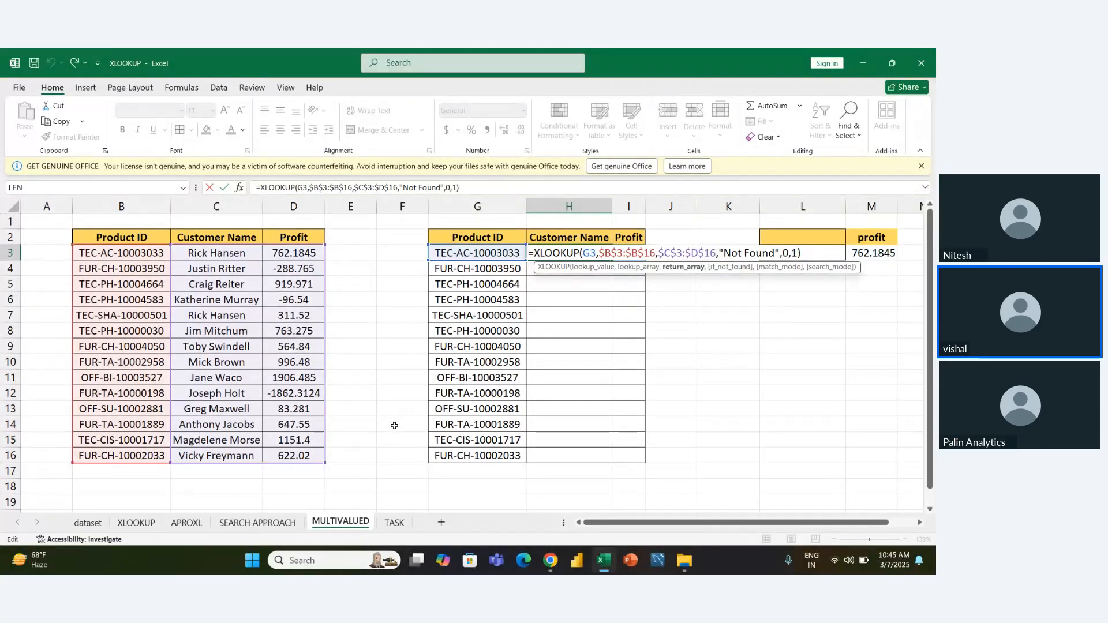
key("shift+Right")
key("shift+Right")
key("shift+Right")
key("shift+Right")
key("shift+Right")
key("shift+Right")
key("shift+Right")
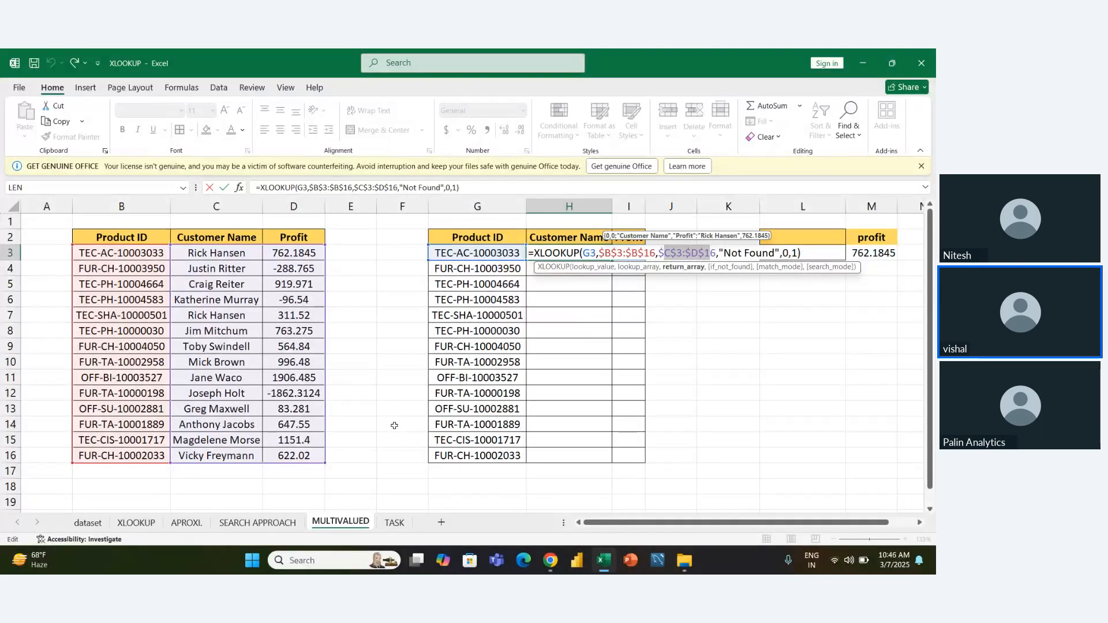
key("Return")
Fill the XLOOKUP formula from H3 down through H16.
key("Up")
key("shift+Down")
key("shift+Down")
key("shift+Down")
key("shift+Down")
key("shift+Down")
key("shift+Down")
key("shift+Down")
key("shift+Down")
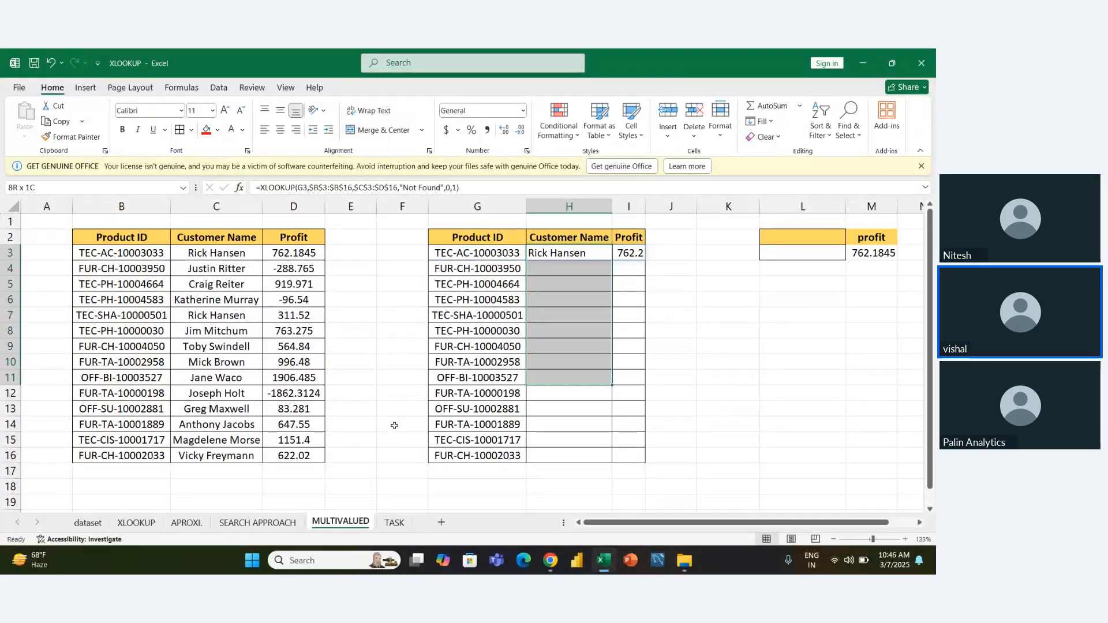
key("shift+Down")
key("shift+Down")
key("shift+Down")
key("shift+Down")
key("shift+Down")
key("ctrl+d")
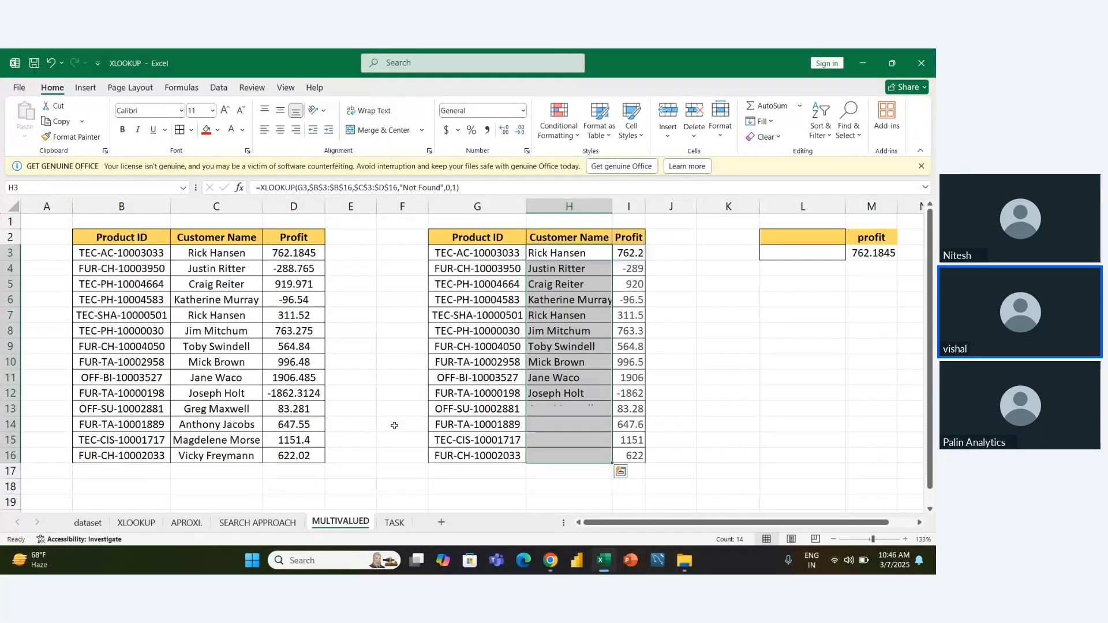
Examine the customer name and profit cells in H3:I16 to compare the entered formulas with their spilled values.
key("Right")
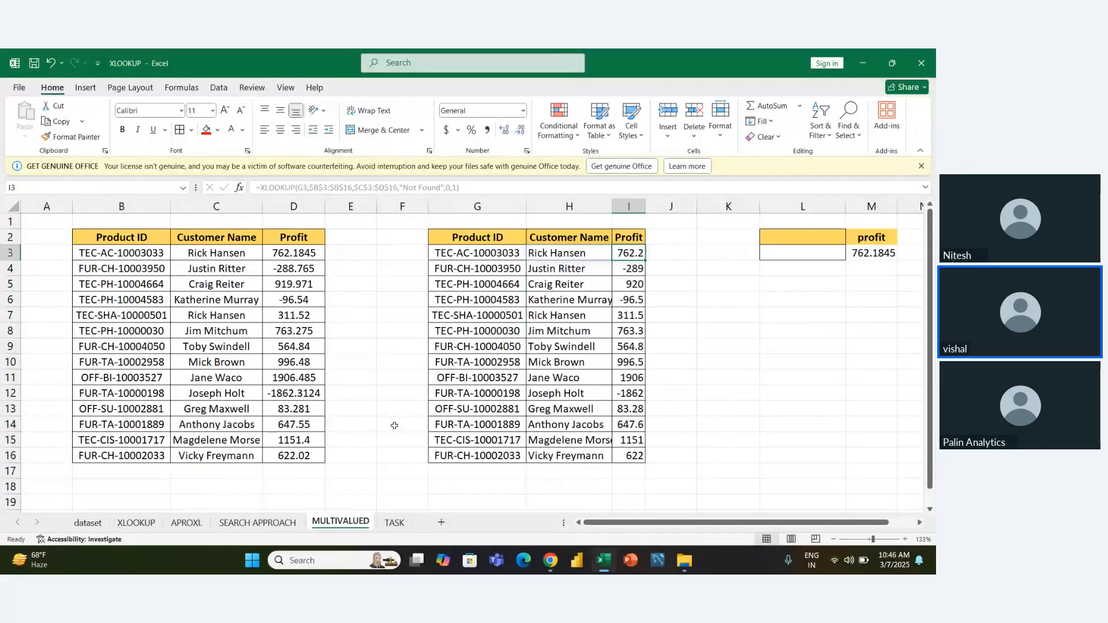
key("Left")
key("Down")
key("Down")
key("Right")
key("Left")
key("Up")
key("Right")
key("Up")
key("Left")
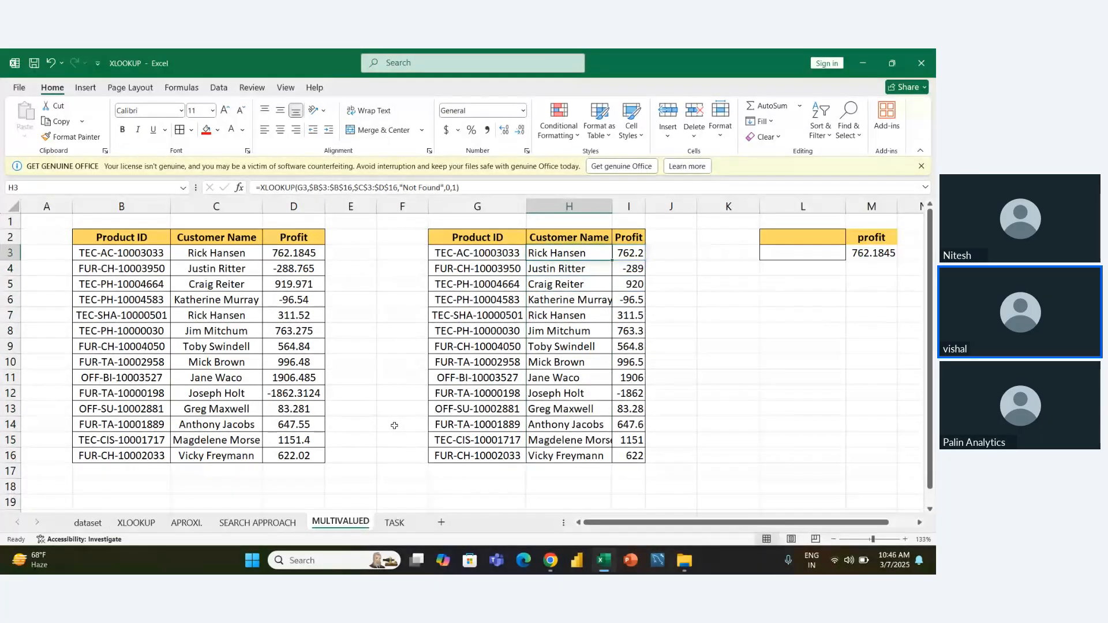
key("Right")
key("Down")
key("Down")
key("Down")
key("Down")
key("Down")
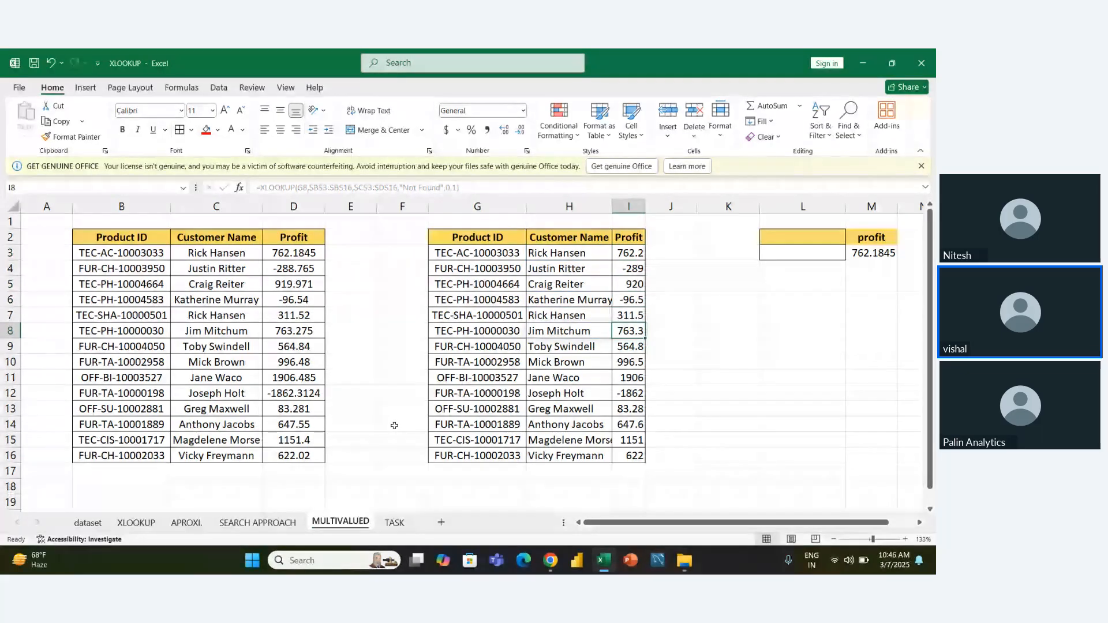
key("Down")
key("Down")
key("Down")
key("Down")
key("Down")
key("Down")
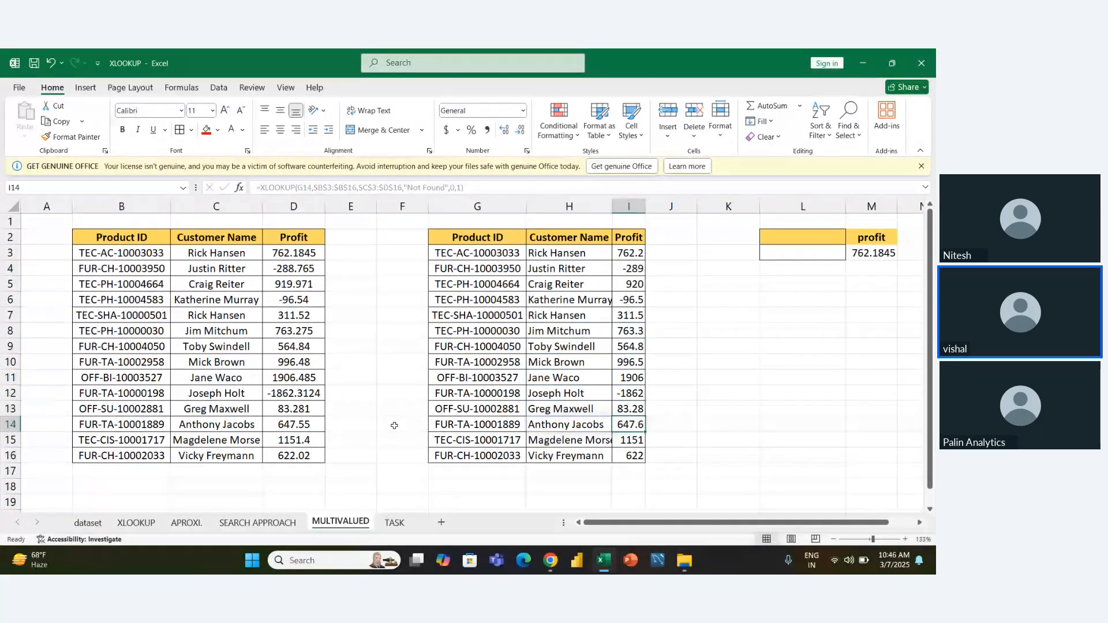
key("Down")
key("Down")
key("Left")
key("Left")
key("Right")
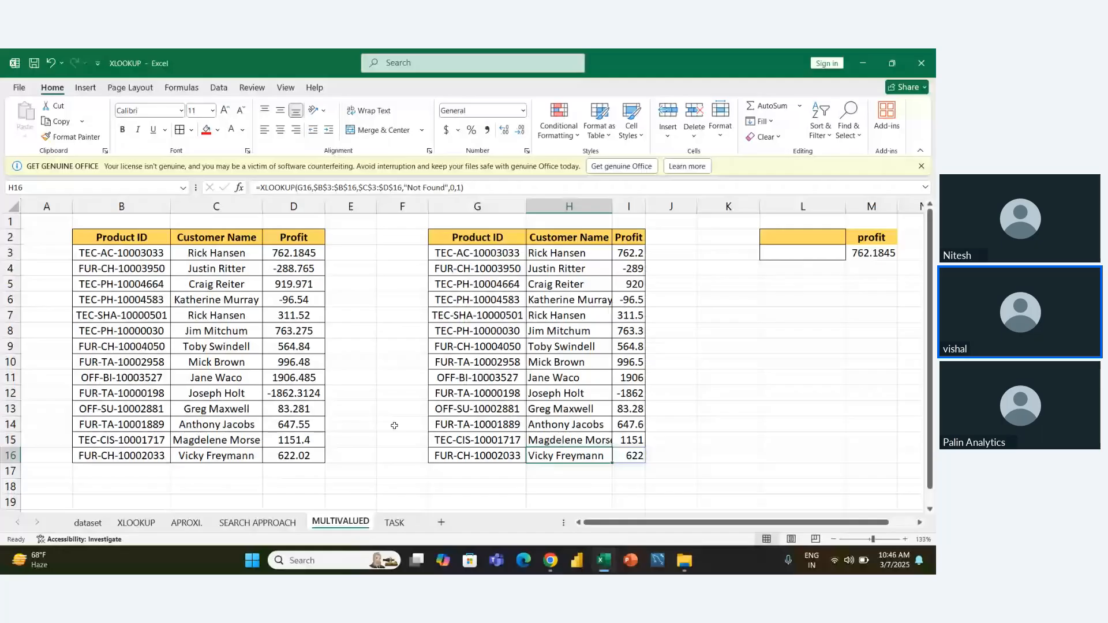
Switch to the TASK sheet and select empty cell G14 below the task table.
left_click(396, 522)
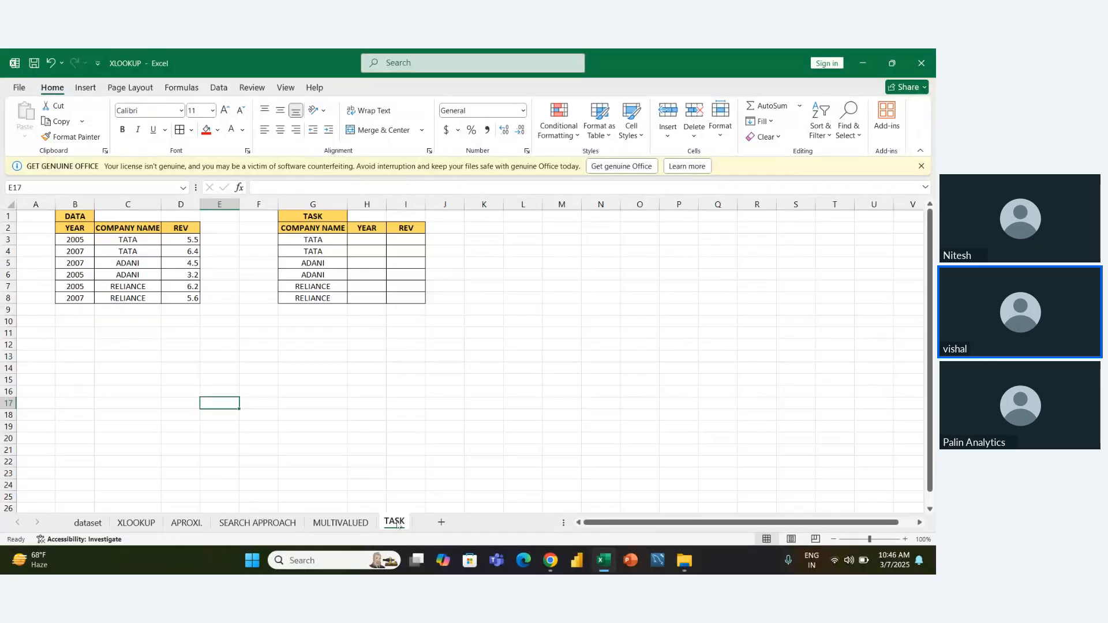
left_click(404, 388)
key("Left")
key("Up")
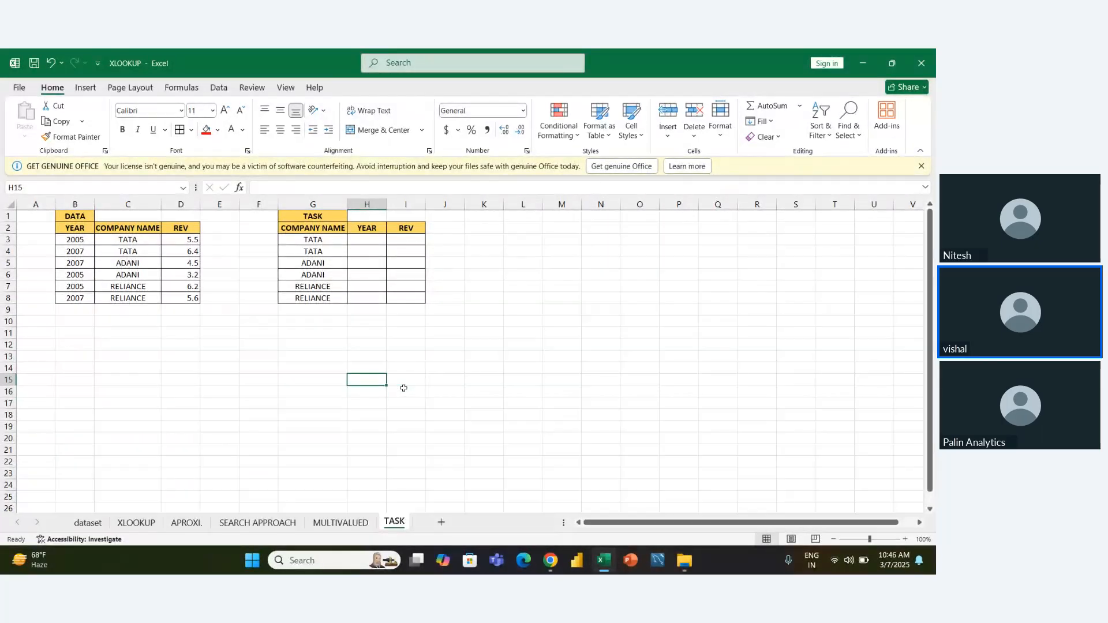
key("Left")
key("Up")
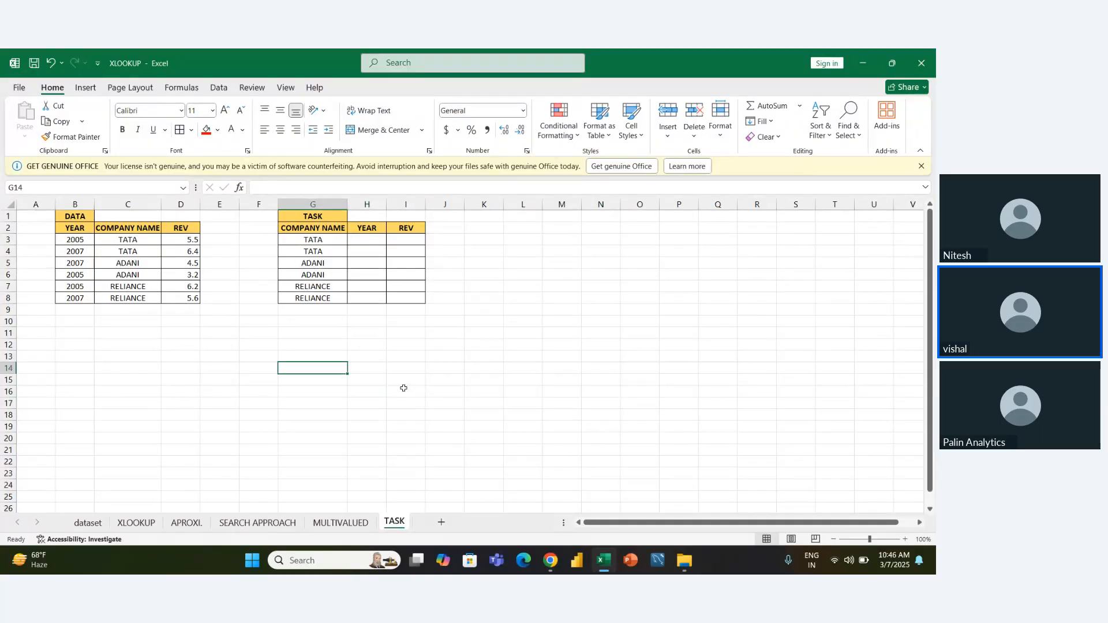
Examine the DATA table with its year, company name and revenue columns by highlighting B1:D8 on the TASK sheet.
key("Left")
key("Up")
key("Left")
key("Up")
key("Left")
key("Left")
key("Up")
key("Left")
key("Up")
key("Up")
key("Up")
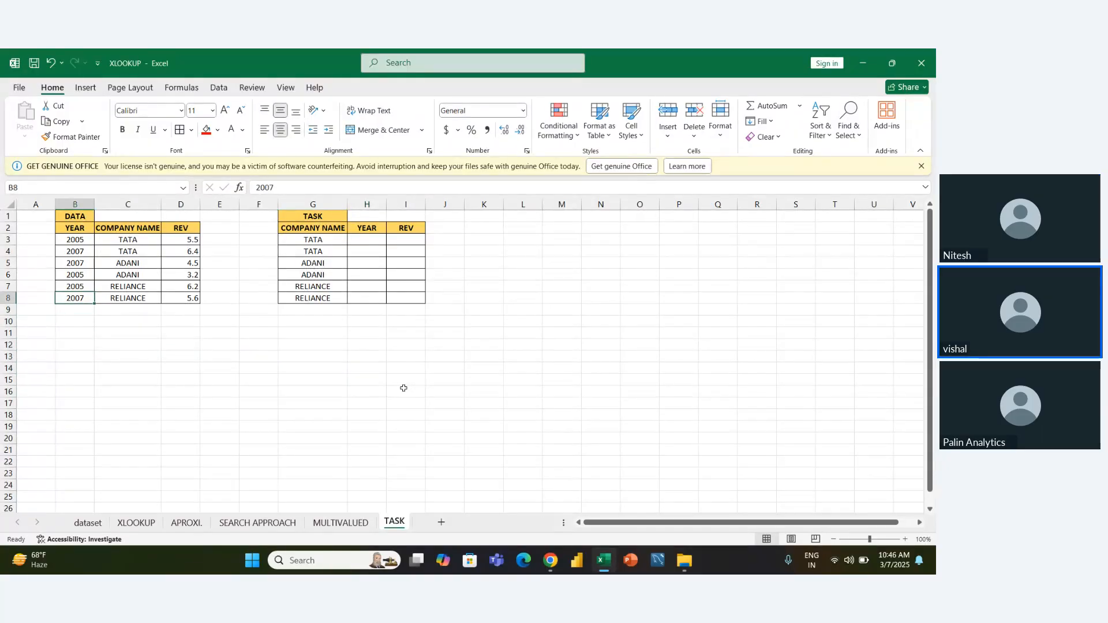
key("Up")
key("Up")
key("Up")
key("Up")
key("Up")
key("Up")
key("Up")
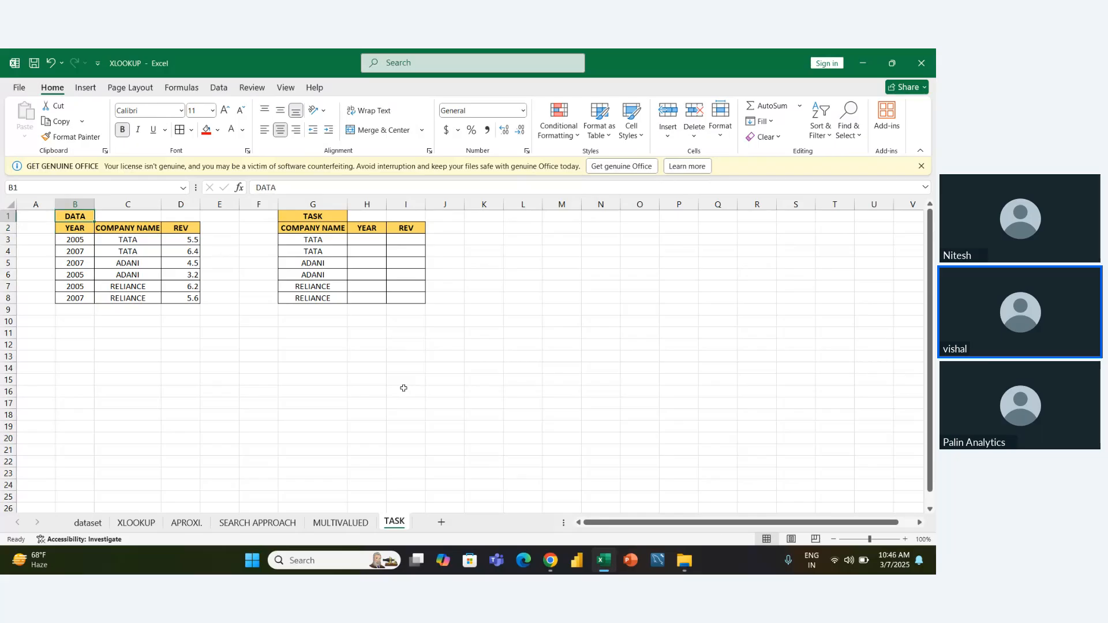
key("shift+Down")
key("shift+Down")
key("shift+Down")
key("shift+Down")
key("shift+Down")
key("shift+Down")
key("shift+Down")
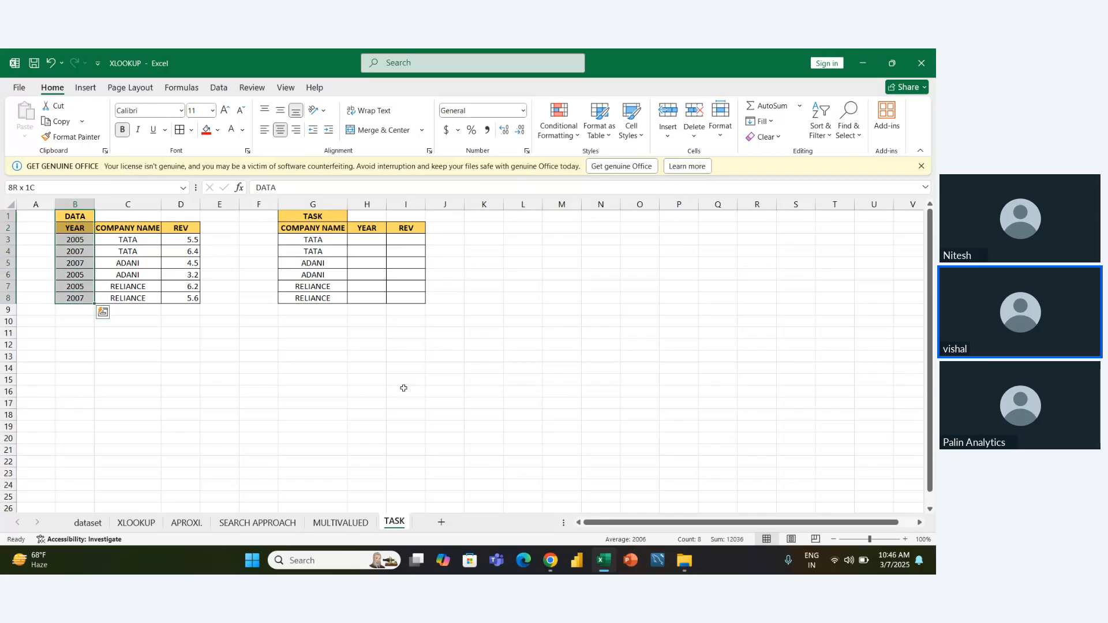
key("shift+Right")
key("shift+Right")
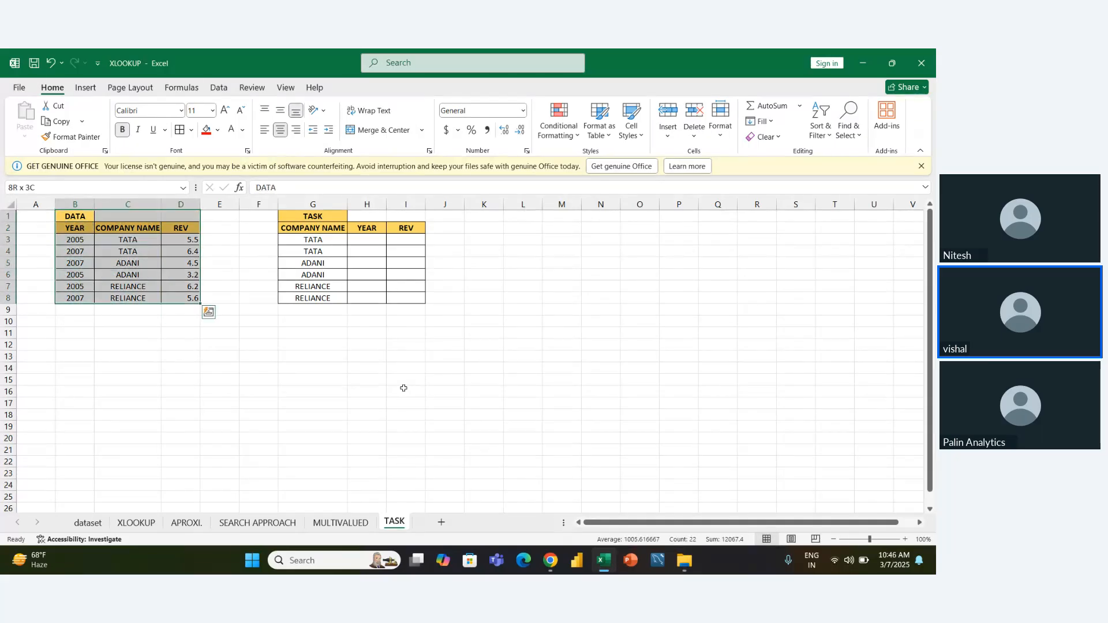
Examine the TASK table in G2:I8 with its empty YEAR and REV columns by highlighting the whole range.
key("Right")
key("Right")
key("Right")
key("Right")
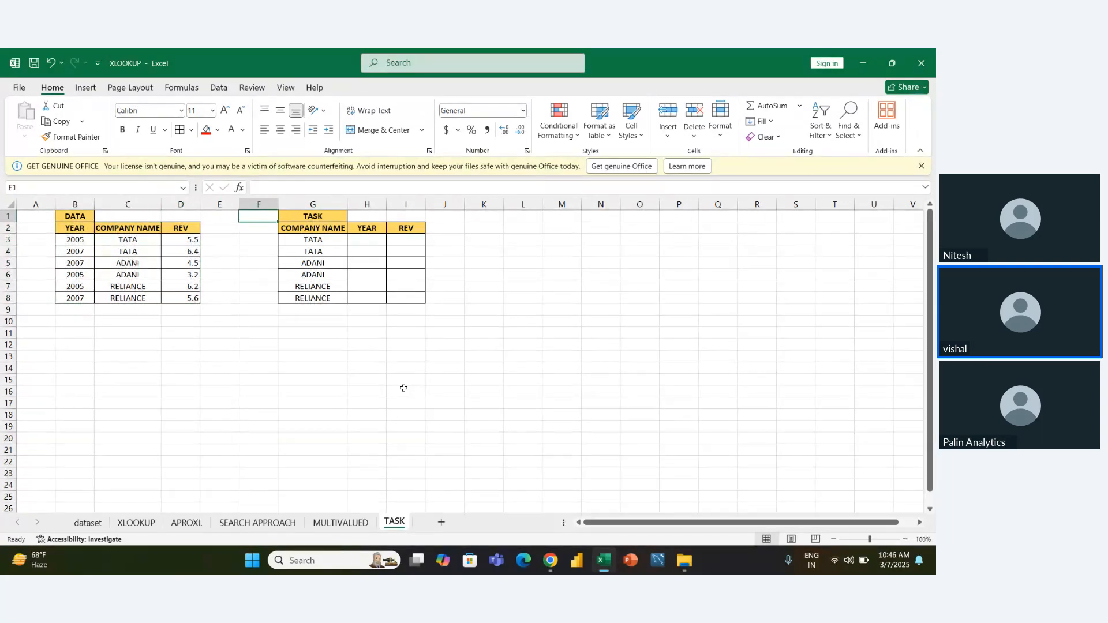
key("Right")
key("Down")
key("shift+Down")
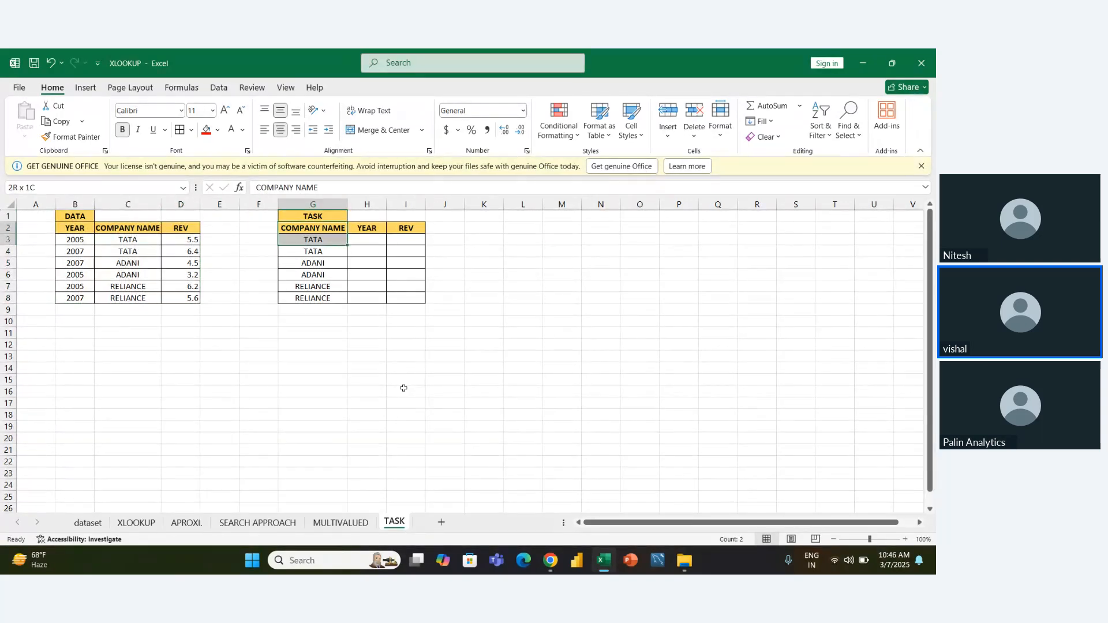
key("shift+Right")
key("shift+Right")
key("shift+Down")
key("shift+Down")
key("shift+Down")
key("shift+Down")
key("shift+Down")
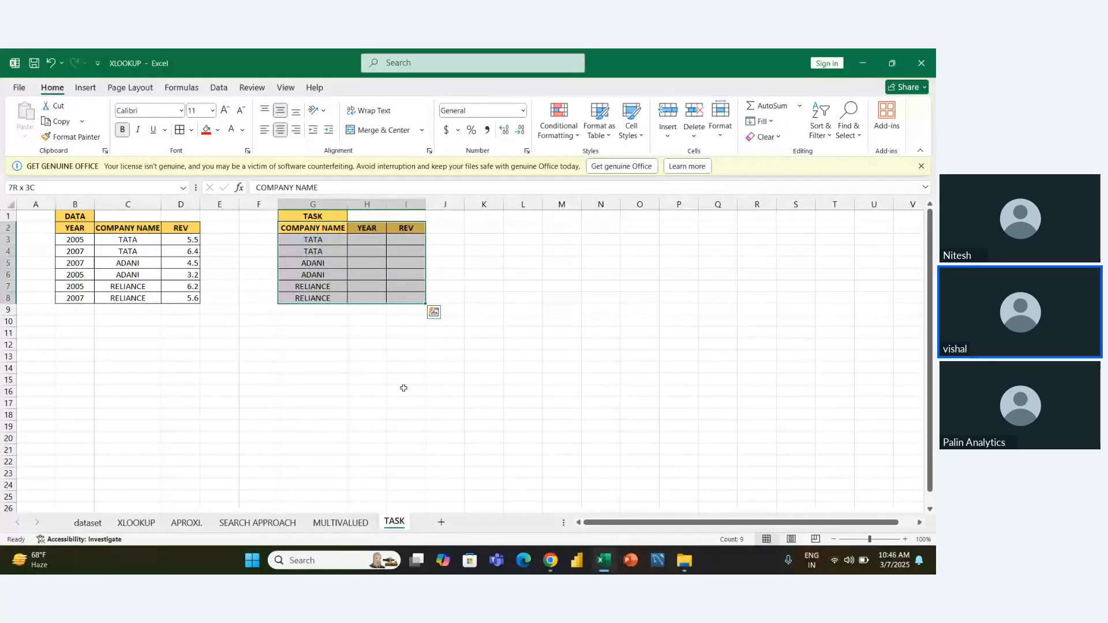
key("Left")
key("Down")
key("Down")
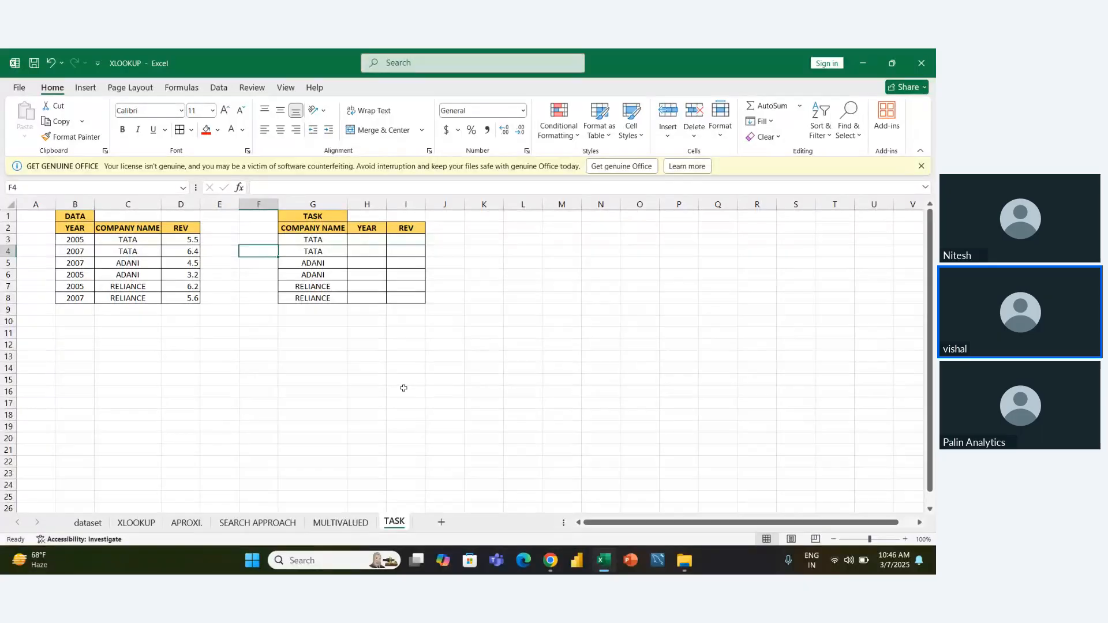
Close the XLOOKUP workbook and open the VLOOKUP workbook from the DS20 10 OCLOCK folder.
left_click(639, 416)
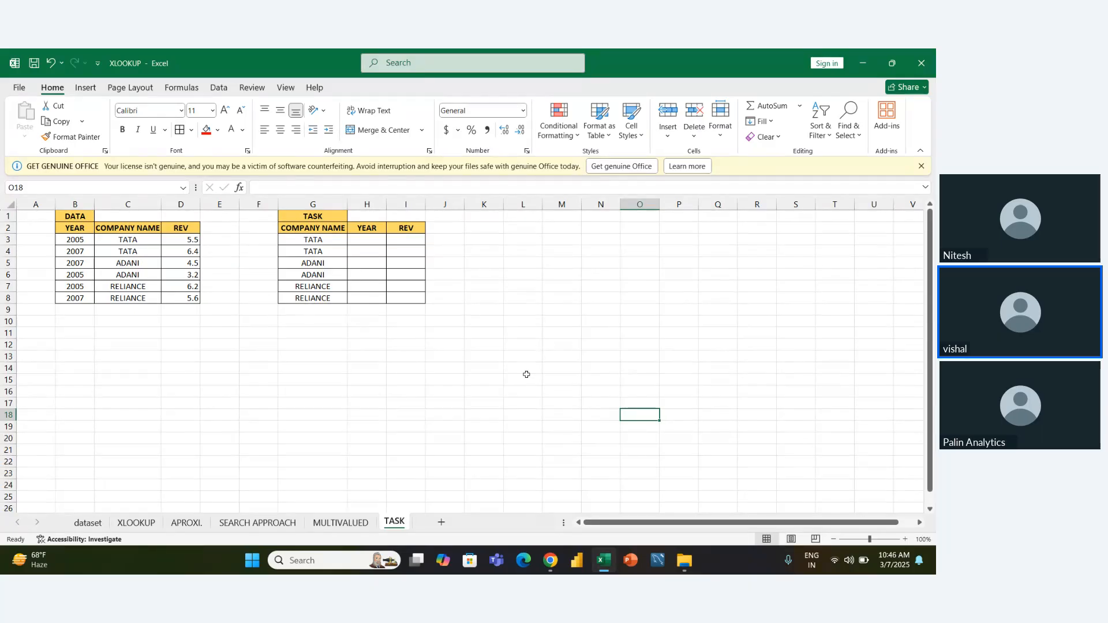
left_click(920, 64)
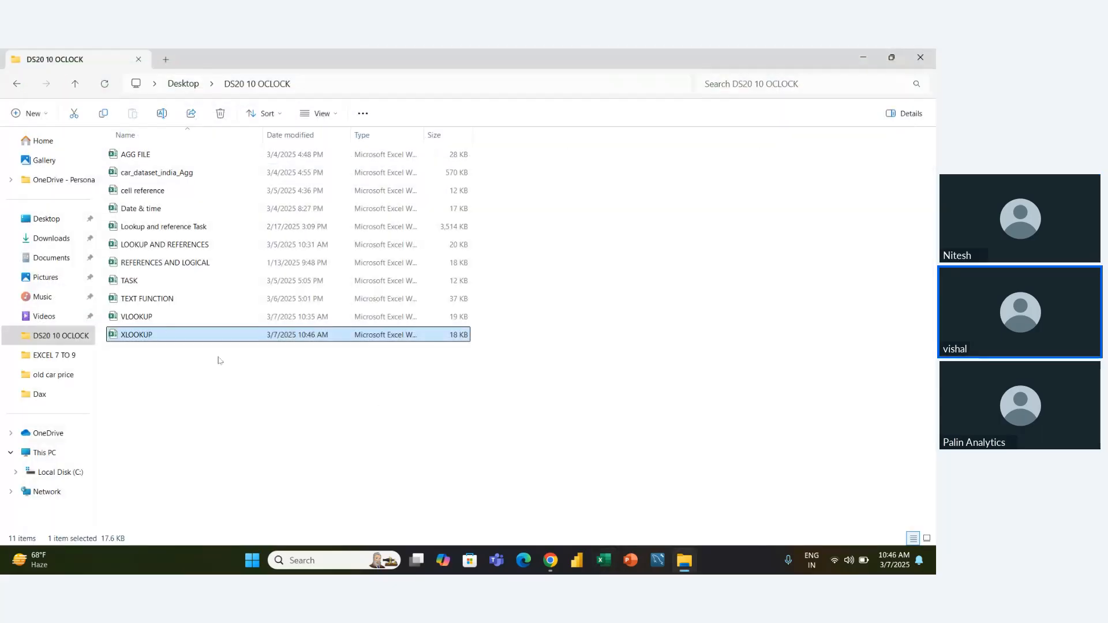
left_click(159, 319)
double_click(159, 318)
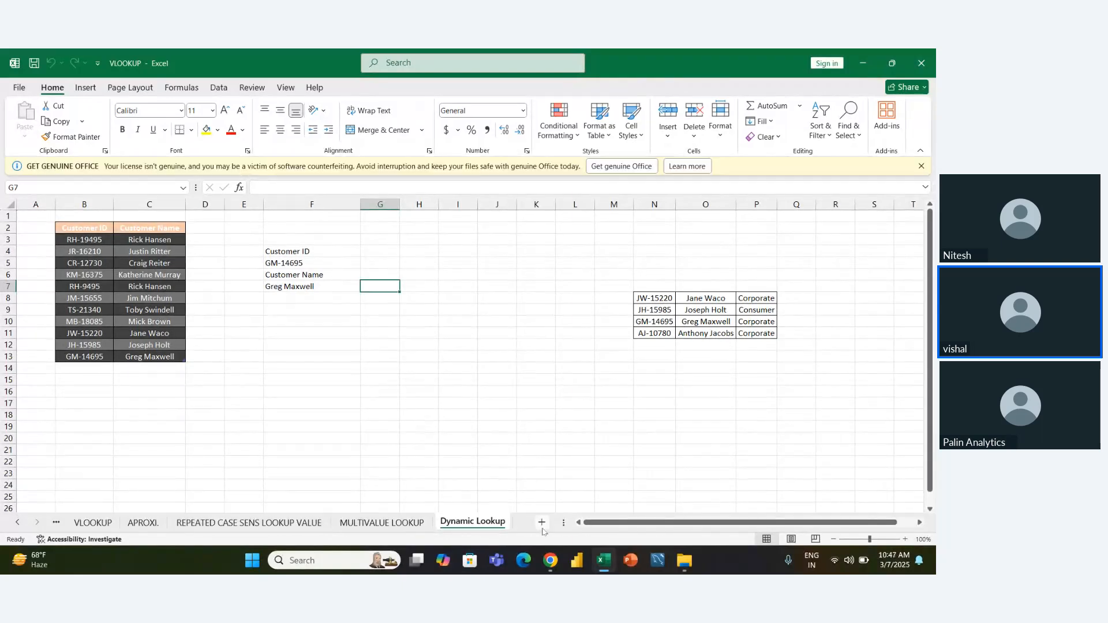
Add a new worksheet after Dynamic Lookup and name it Error Handling.
left_click(541, 527)
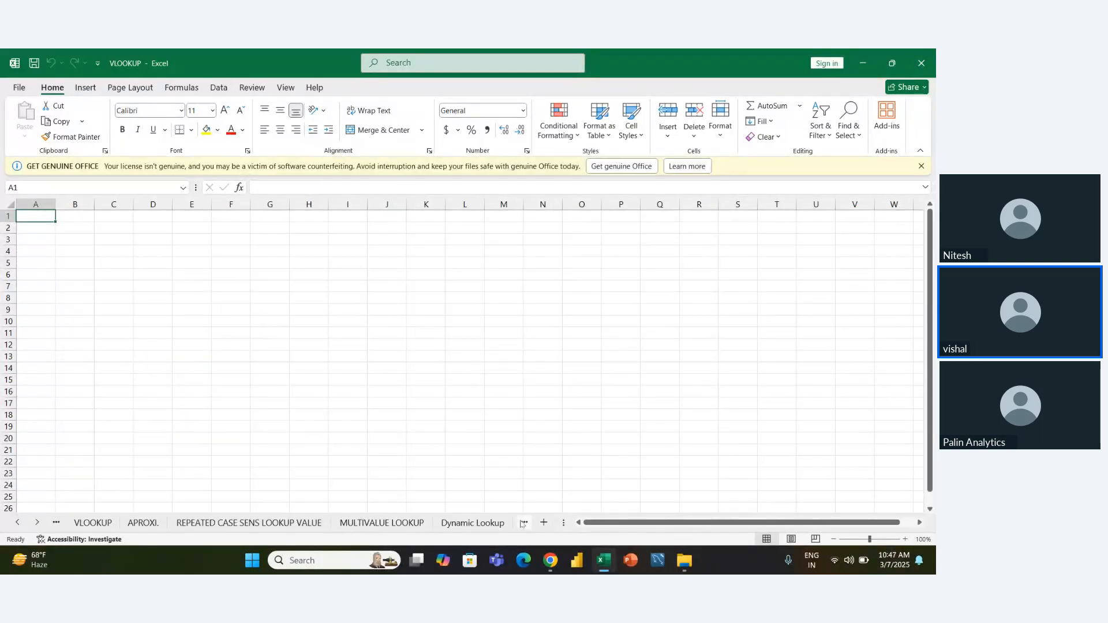
double_click(473, 521)
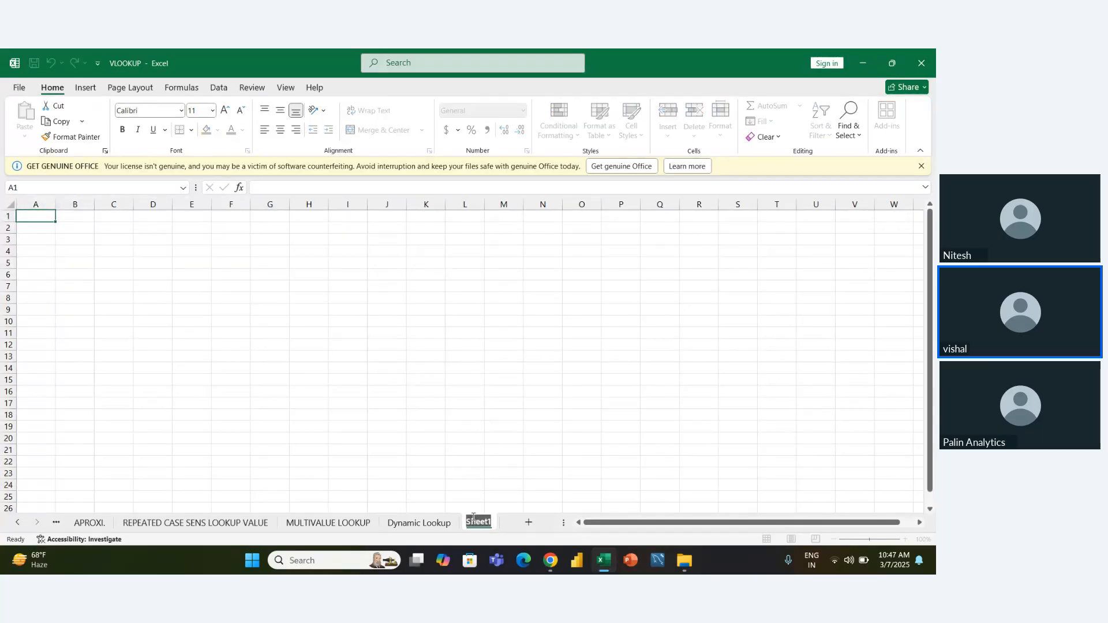
type("Error Handling")
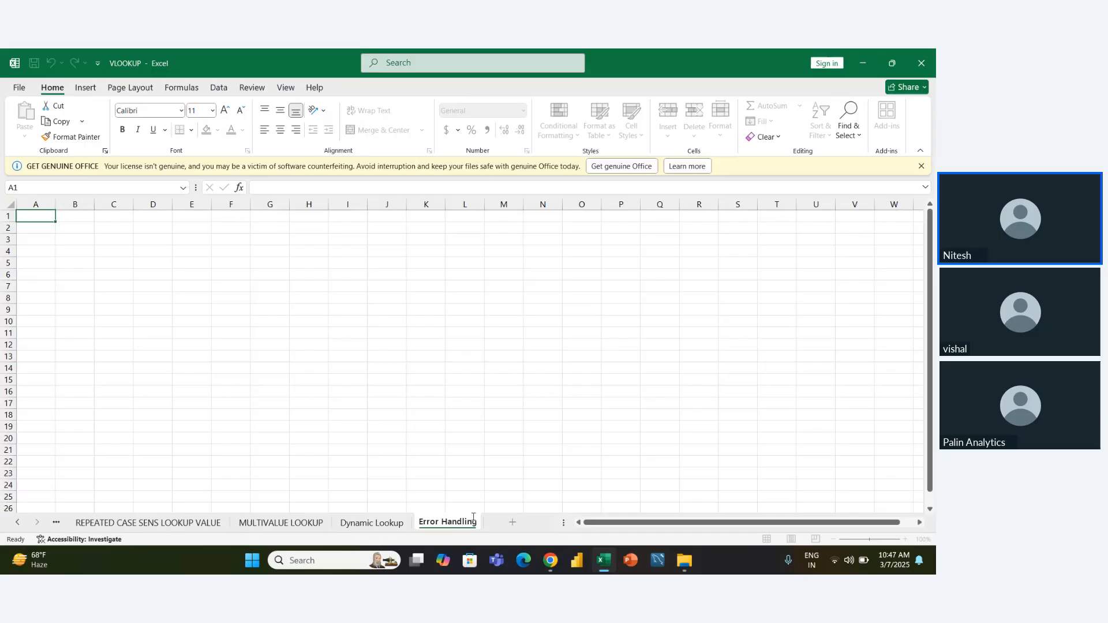
key("Return")
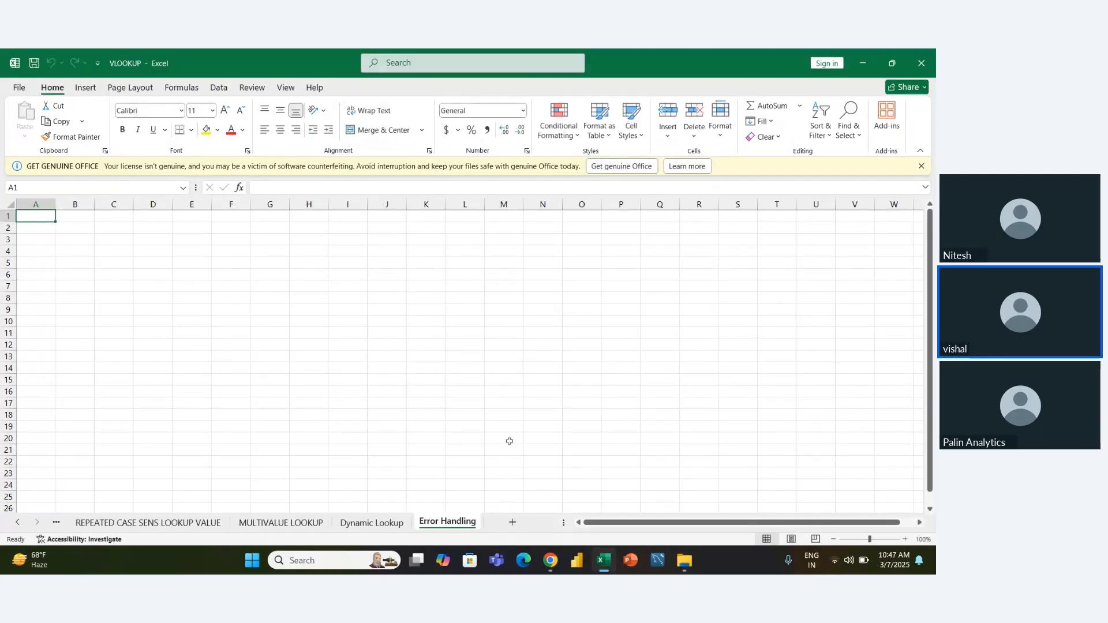
Enter the error names #REF in M4 and #VALUE in M5 of the Error Handling sheet.
left_click(502, 249)
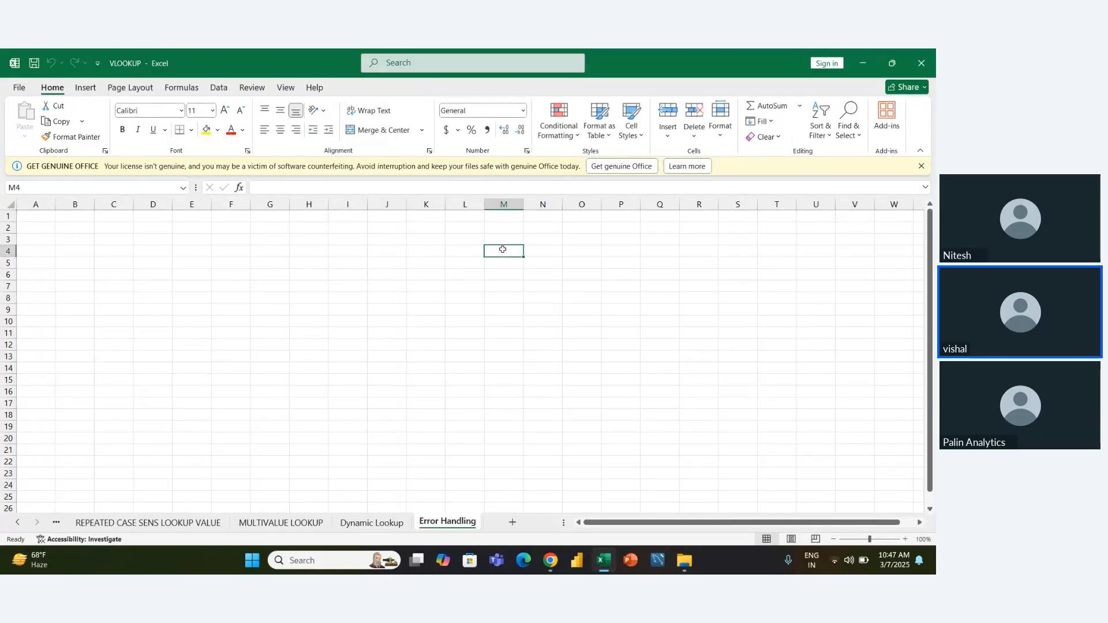
type("#re")
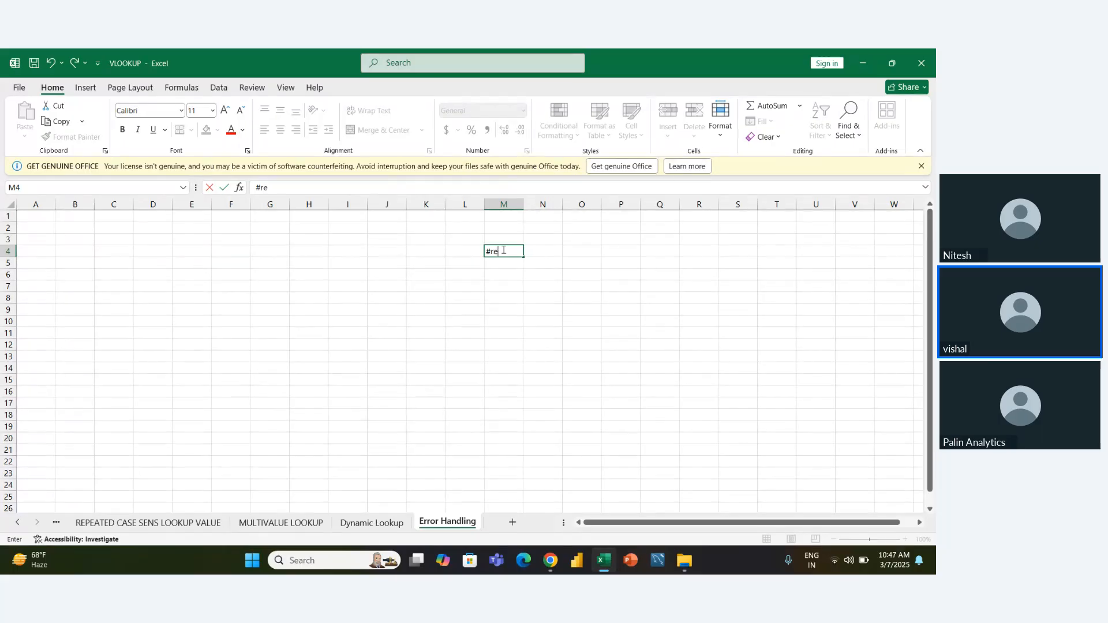
type("f")
key("BackSpace")
key("BackSpace")
key("BackSpace")
type("REF")
key("Return")
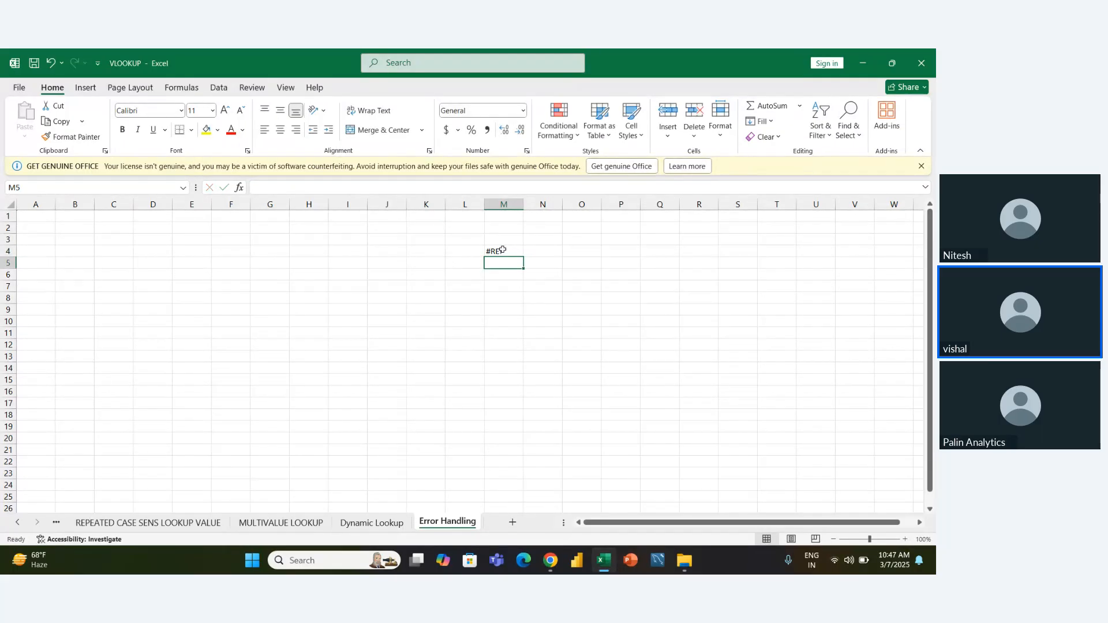
type("#VALUE")
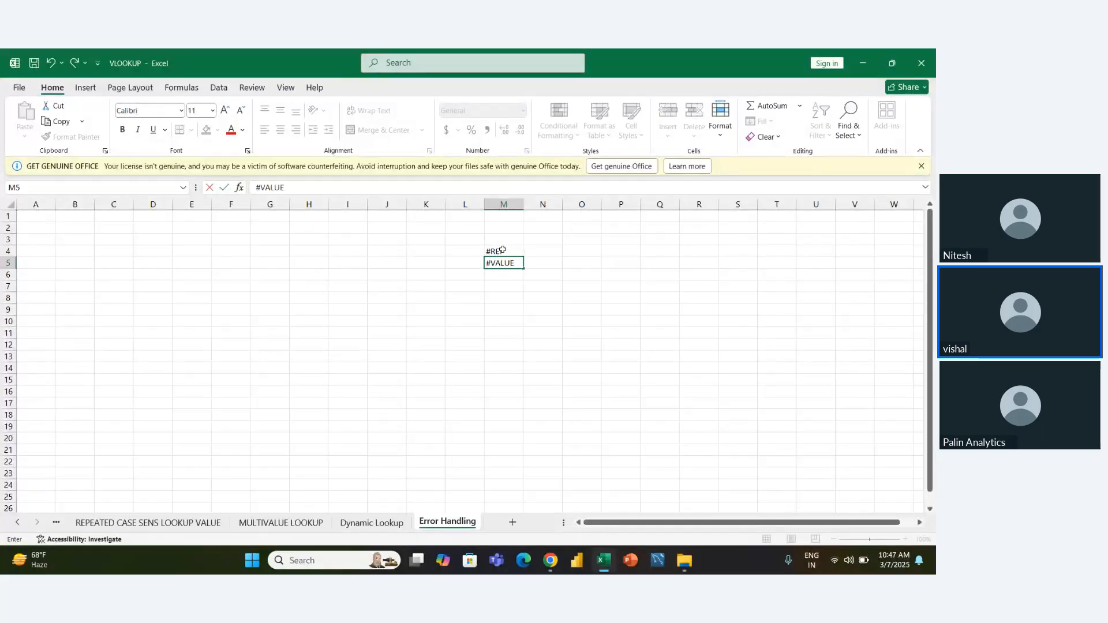
key("Return")
Continue the error list with #N/A in M6 and #SPILL in M7.
type("#")
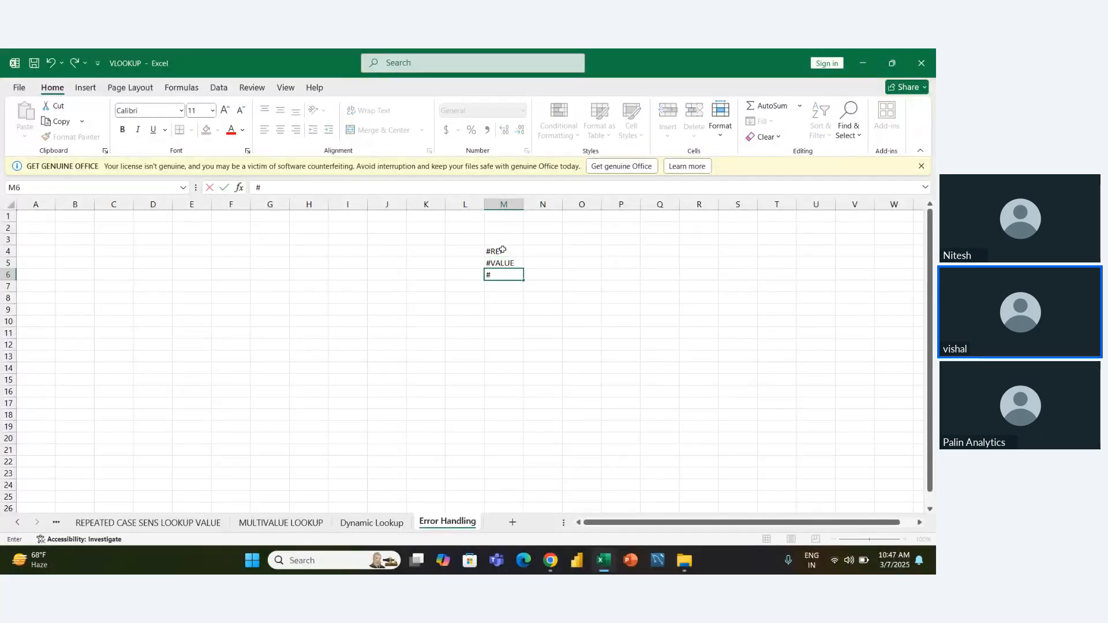
type("NA")
key("Return")
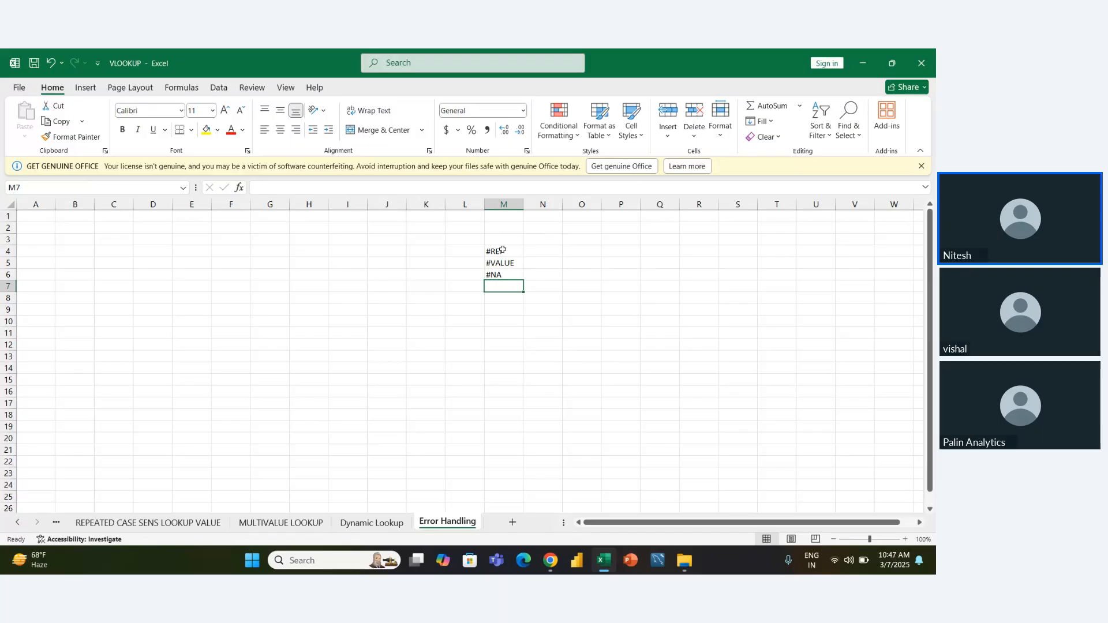
key("Up")
key("F2")
key("Left")
type("/")
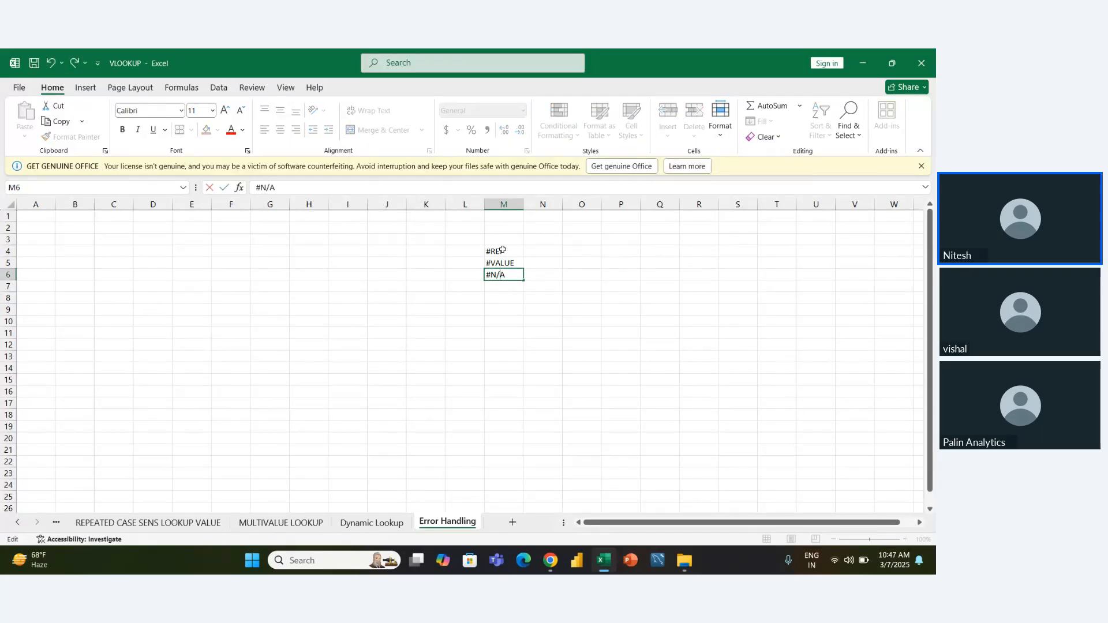
key("Return")
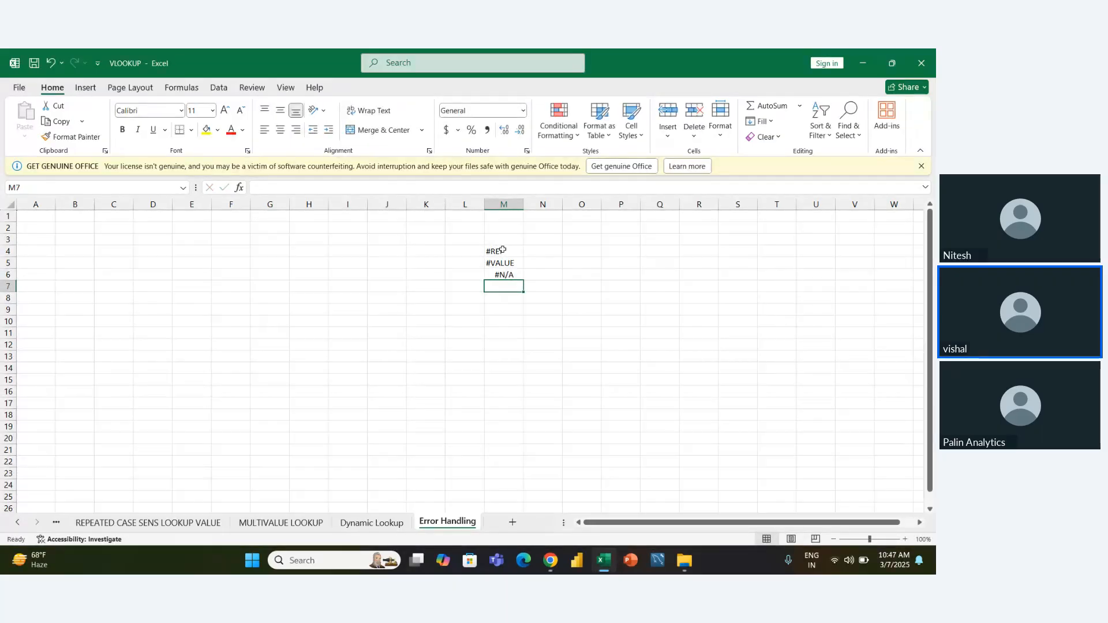
type("#")
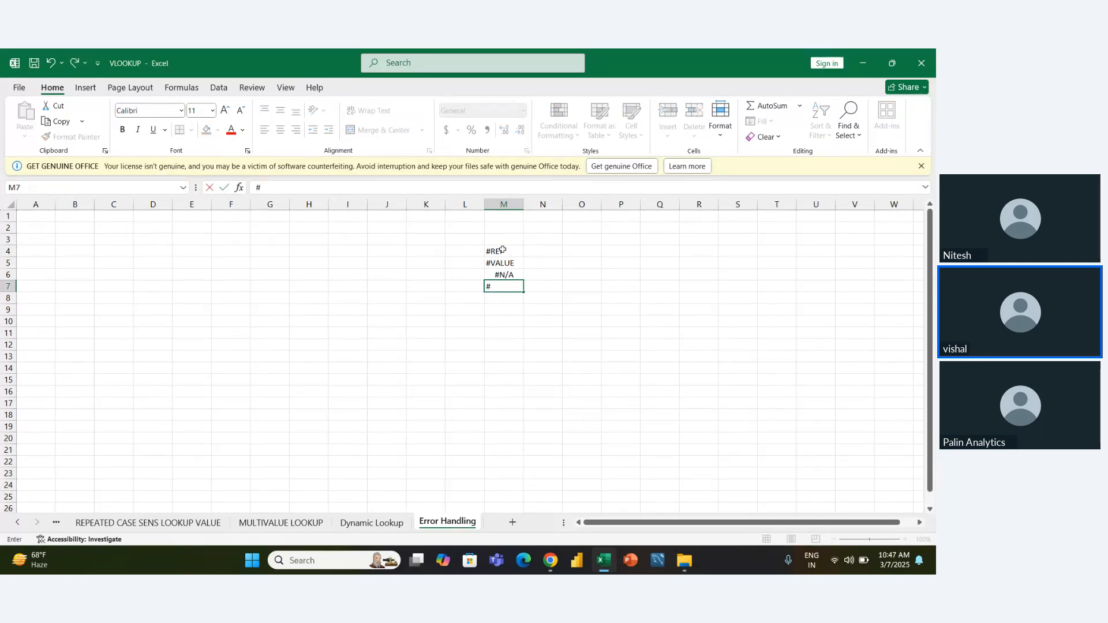
type("SPILL")
key("Return")
Make the four error names in M4:M7 bold.
key("Up")
key("Up")
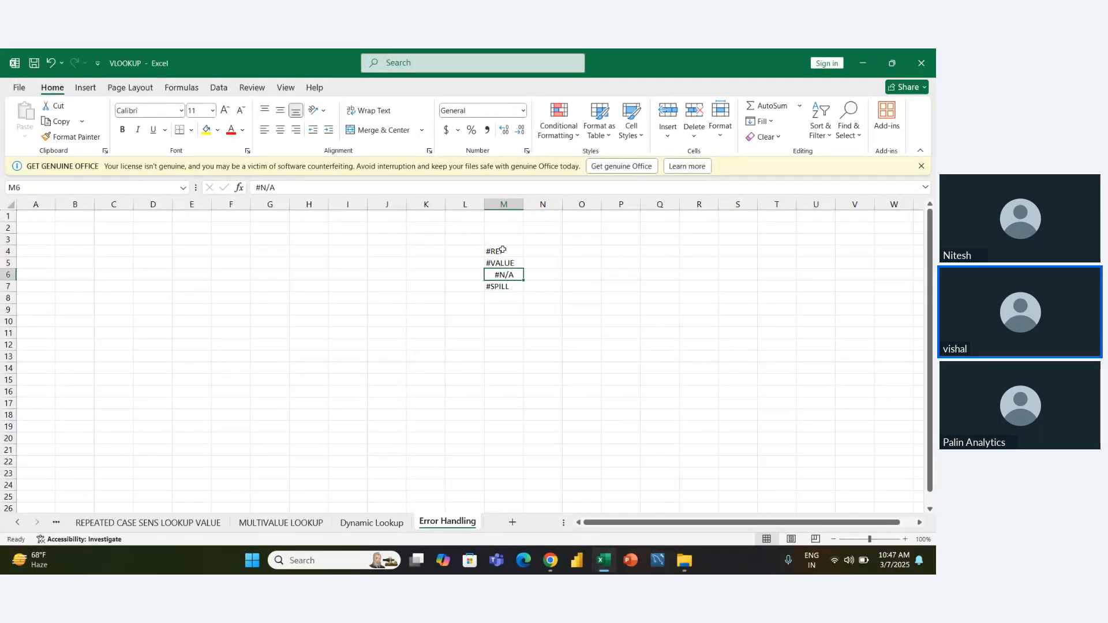
key("Up")
key("Up")
key("shift+Down")
key("shift+Down")
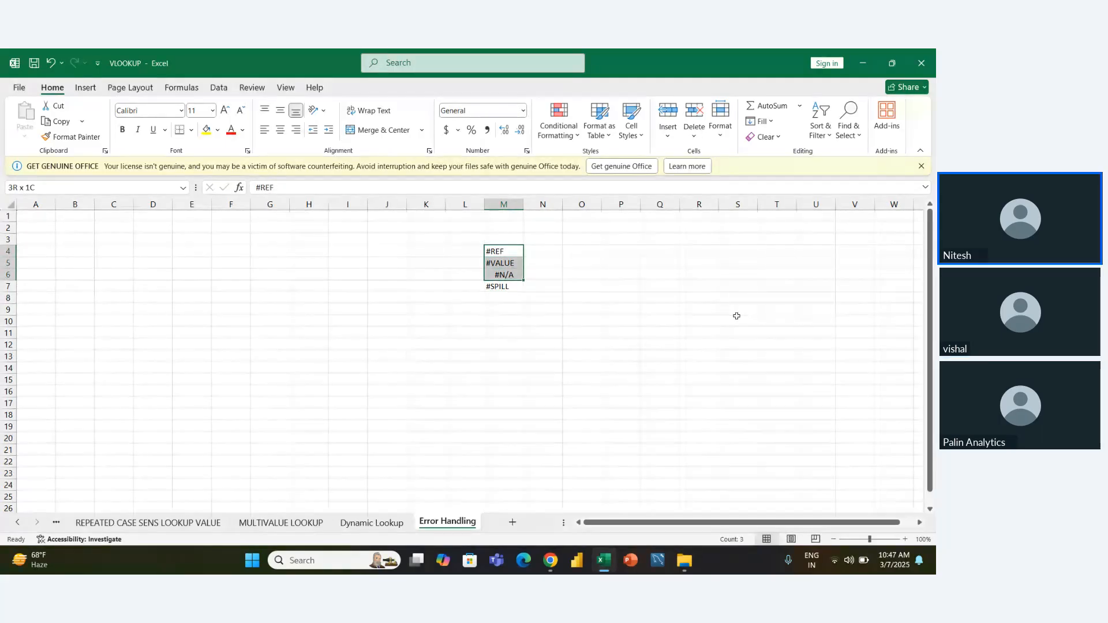
key("shift+Down")
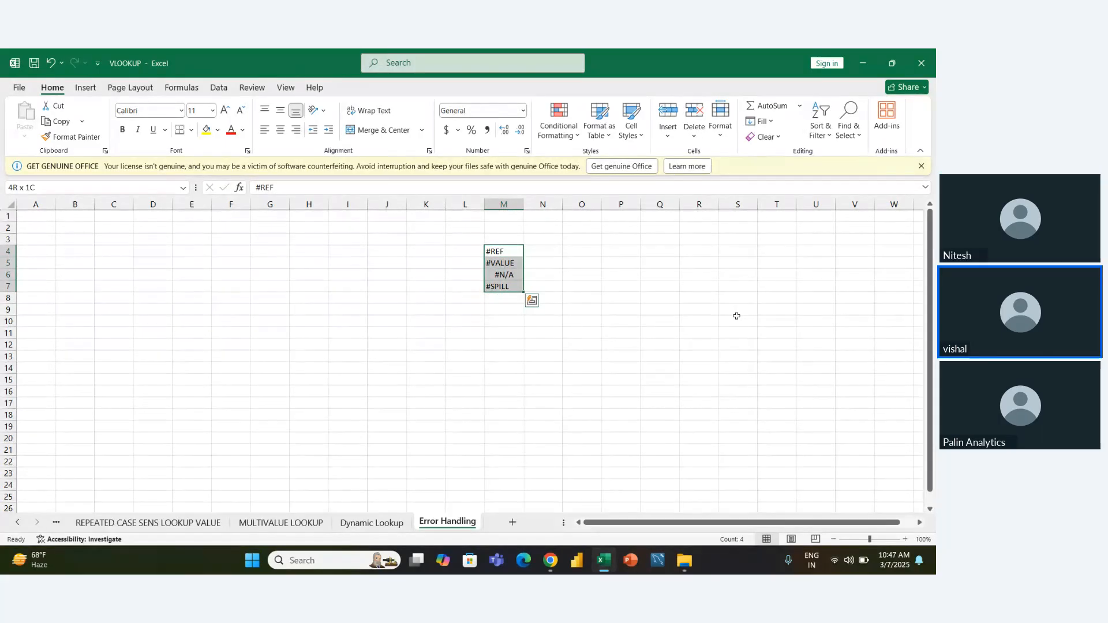
key("ctrl+b")
Add the bold header ERRORS in M3 above the error list.
key("Up")
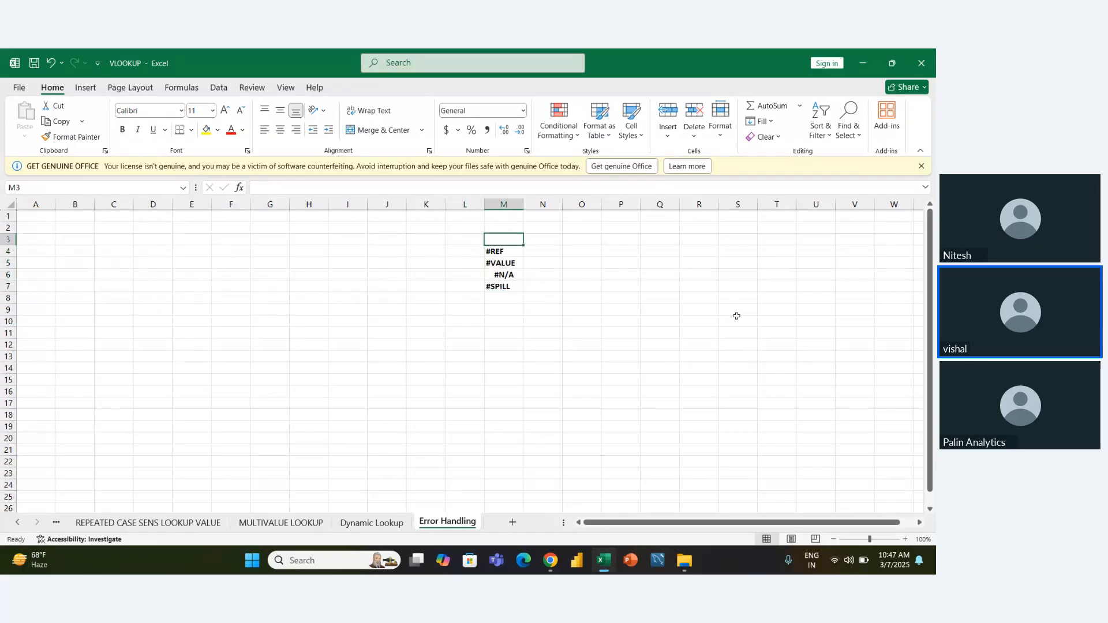
type("eR")
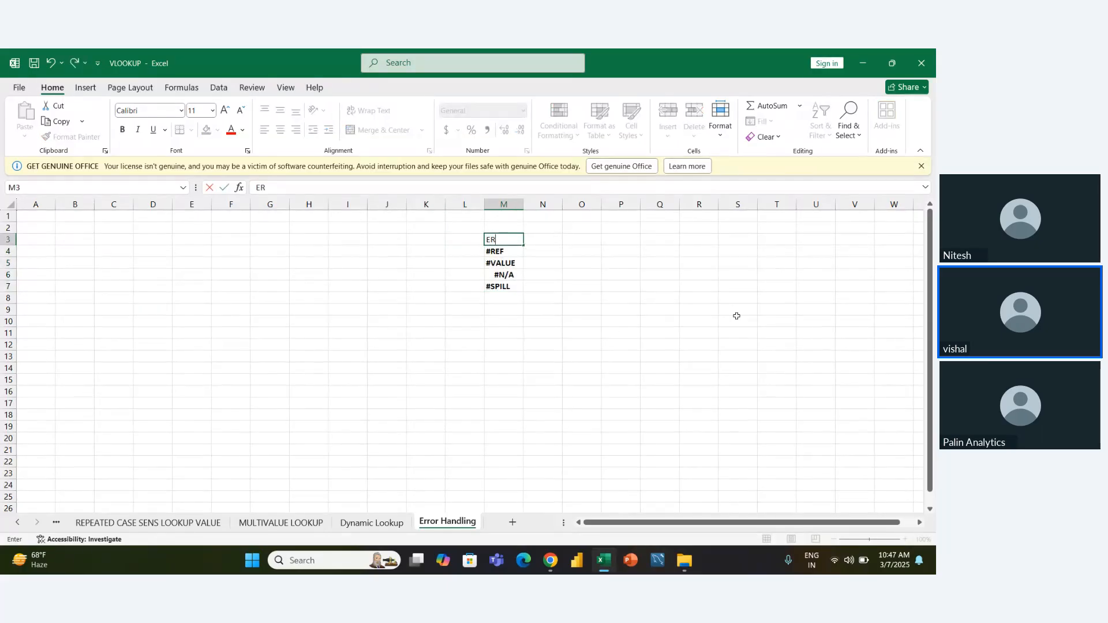
type("RORS")
key("ctrl+b")
key("ctrl+Return")
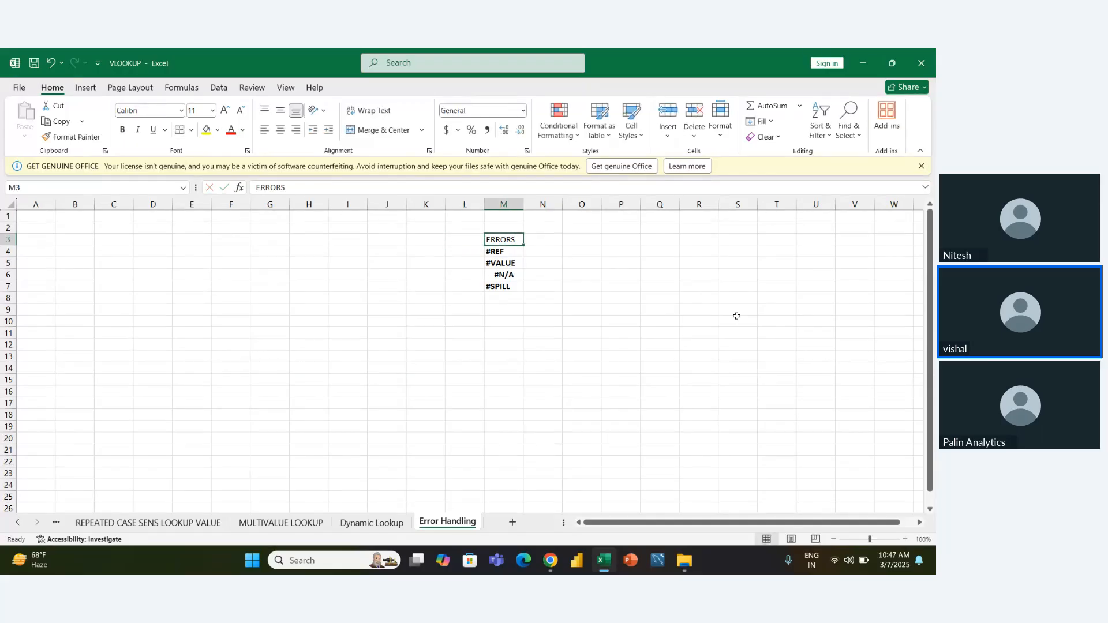
key("ctrl+b")
Apply all borders to the error list in M3:M7, including its header.
key("shift+Down")
key("shift+Down")
key("shift+Down")
key("shift+Down")
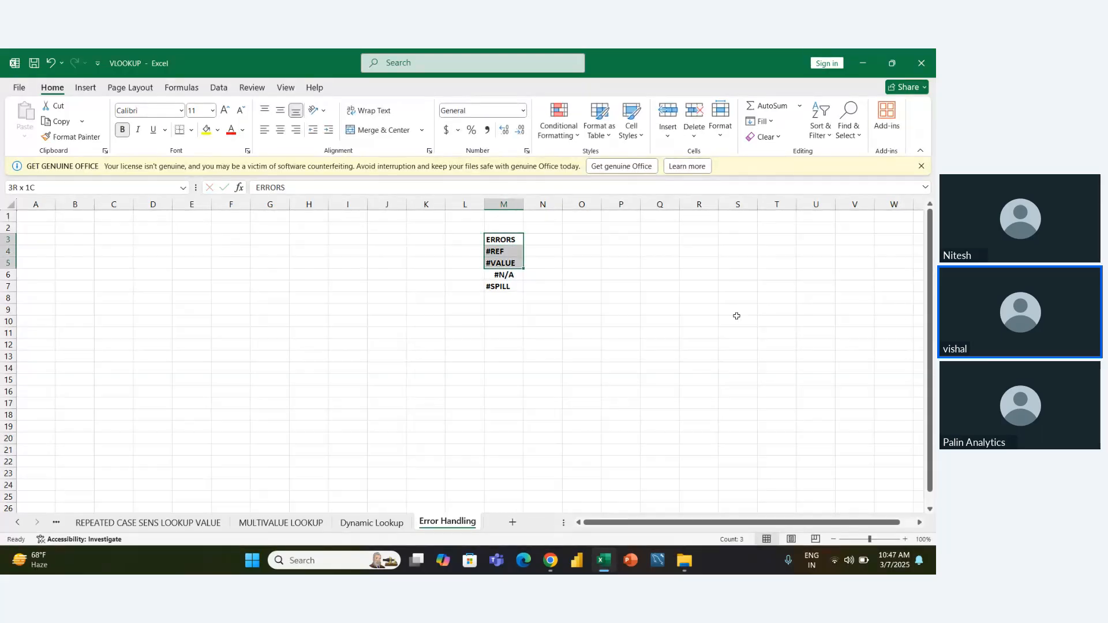
key("alt+h")
key("b")
key("a")
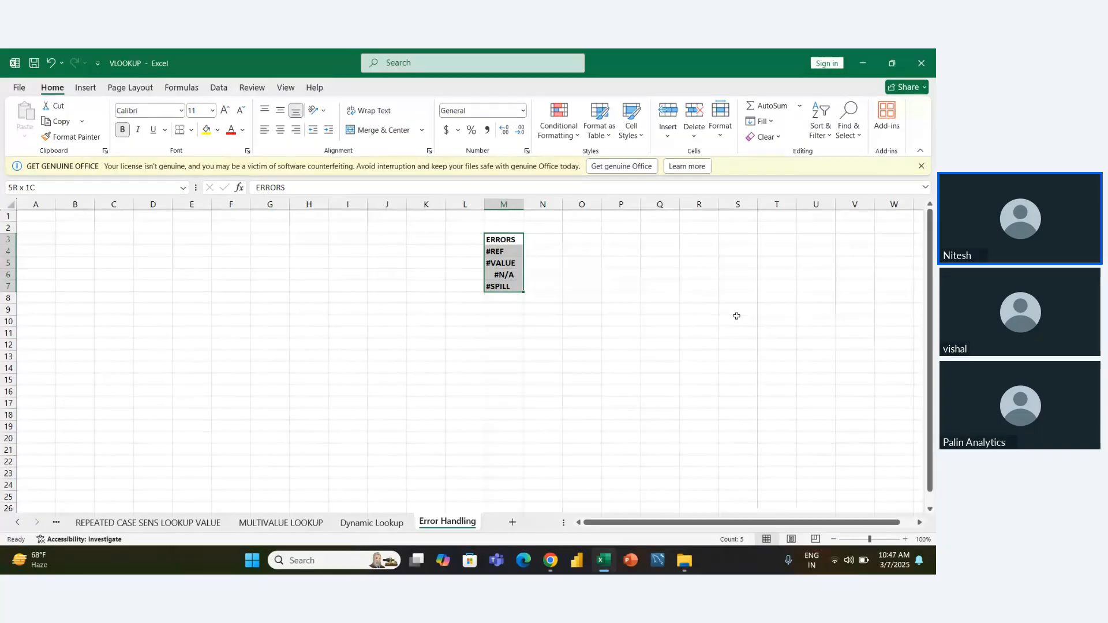
Fill the ERRORS header cell M3 with yellow.
key("Left")
key("Right")
key("shift+Down")
key("shift+Down")
key("shift+Down")
key("shift+Down")
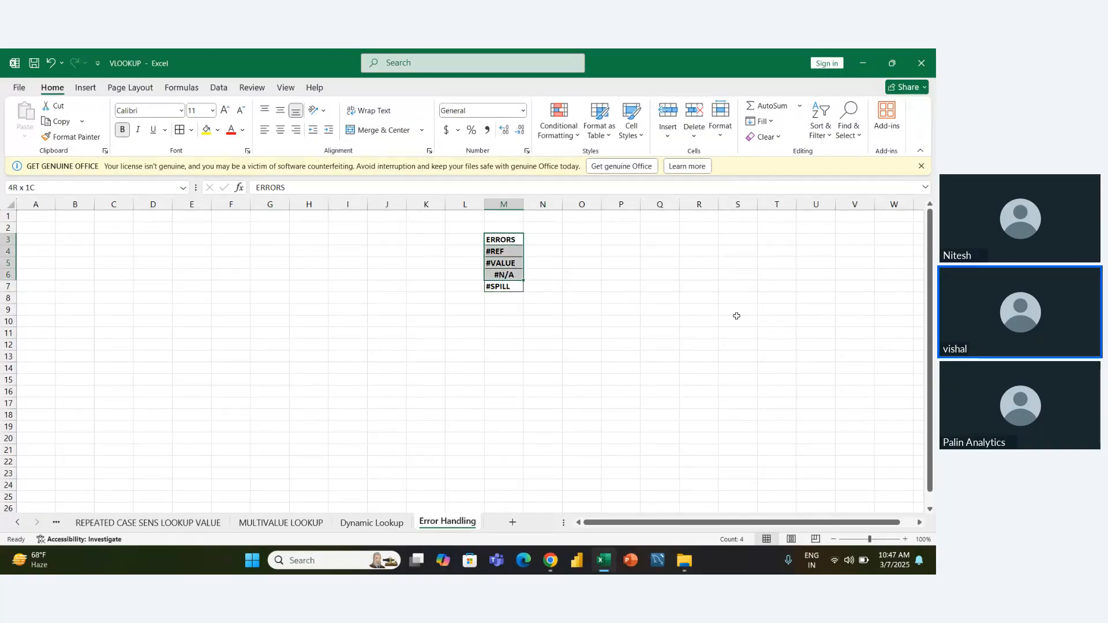
left_click(500, 241)
left_click(205, 130)
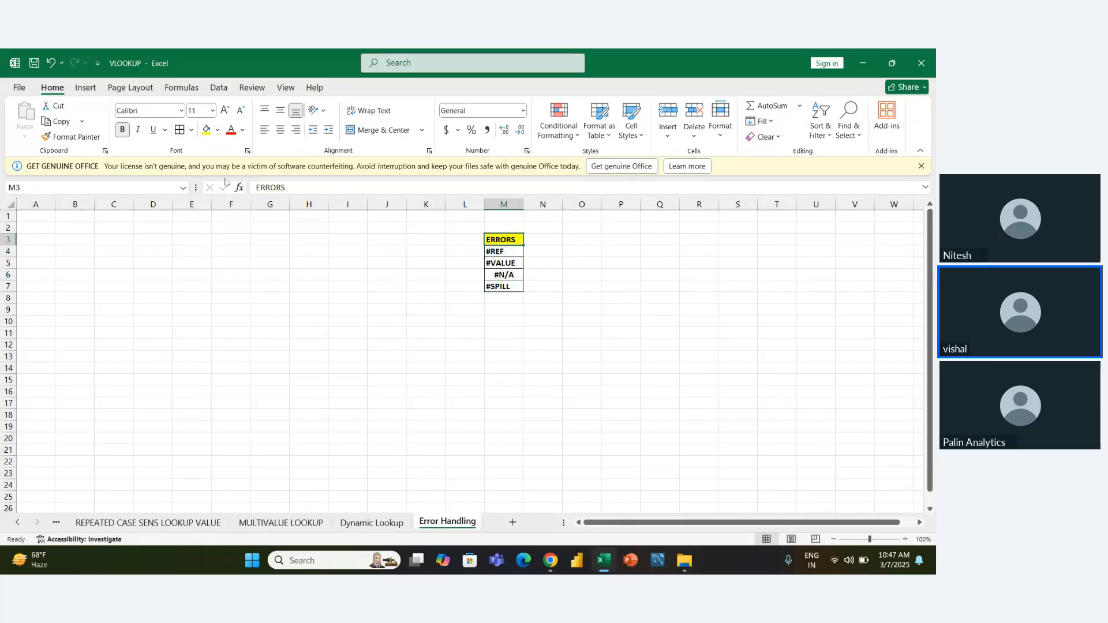
left_click(252, 274)
key("Left")
key("Up")
key("Up")
key("Left")
key("Left")
key("Left")
key("Left")
key("Up")
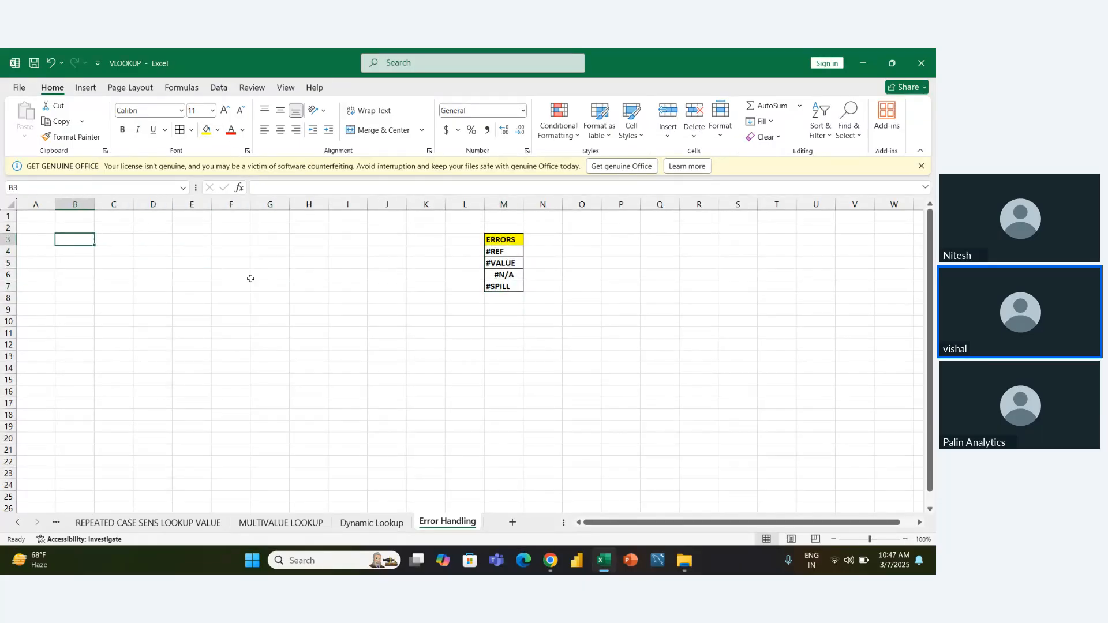
key("Down")
key("Left")
key("Right")
key("Right")
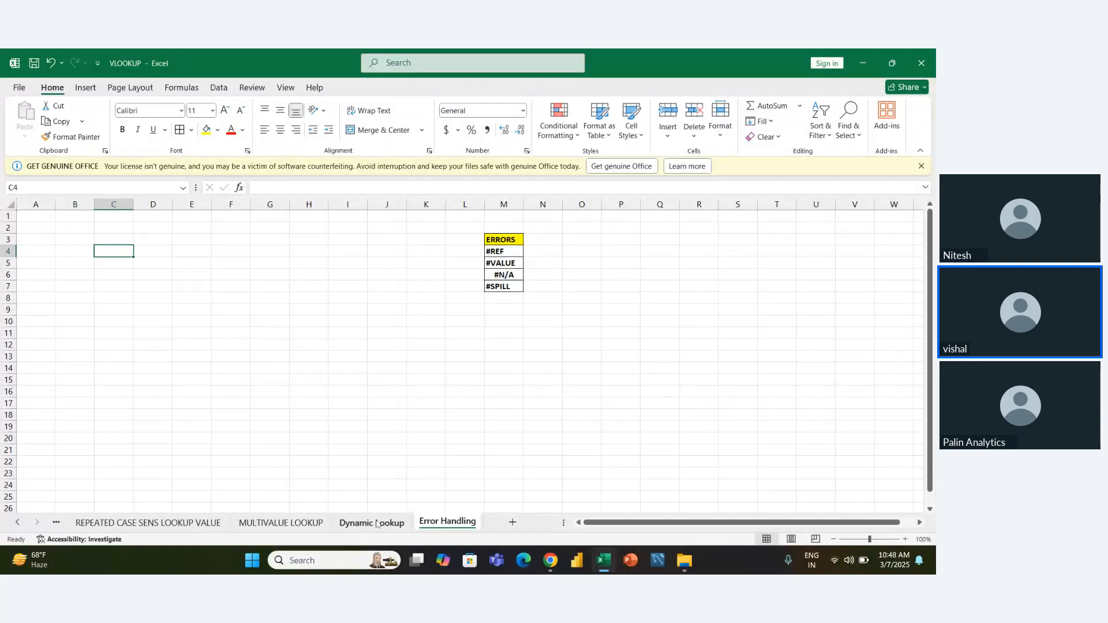
Copy the Customer ID and Customer Name range B2:C5 from the MULTIVALUE LOOKUP sheet to B3 on the Error Handling sheet.
left_click(281, 522)
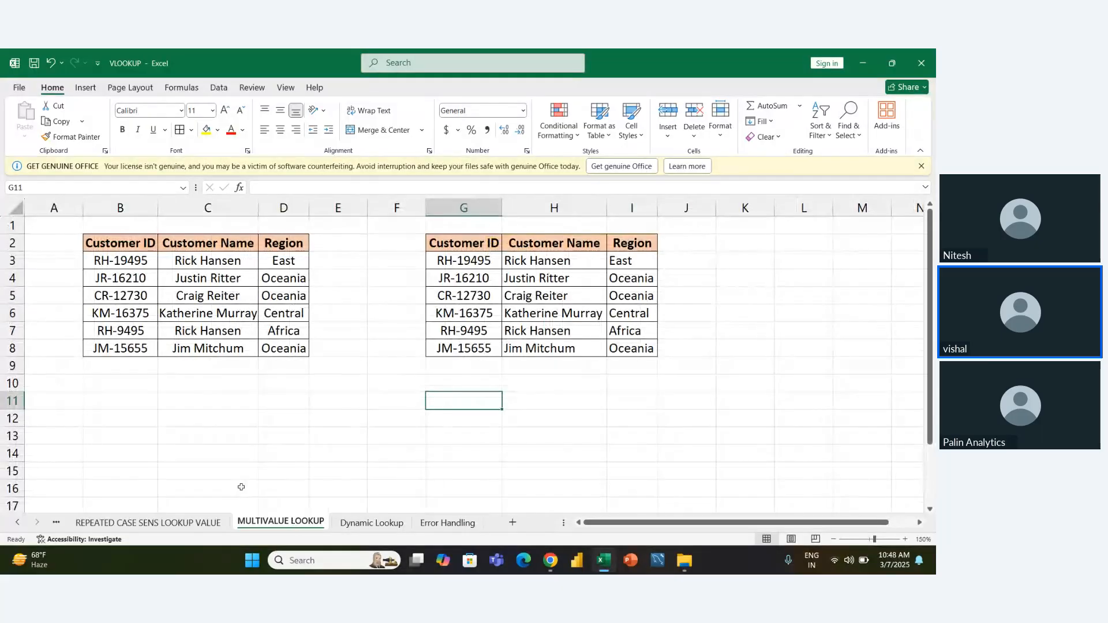
left_click(130, 295)
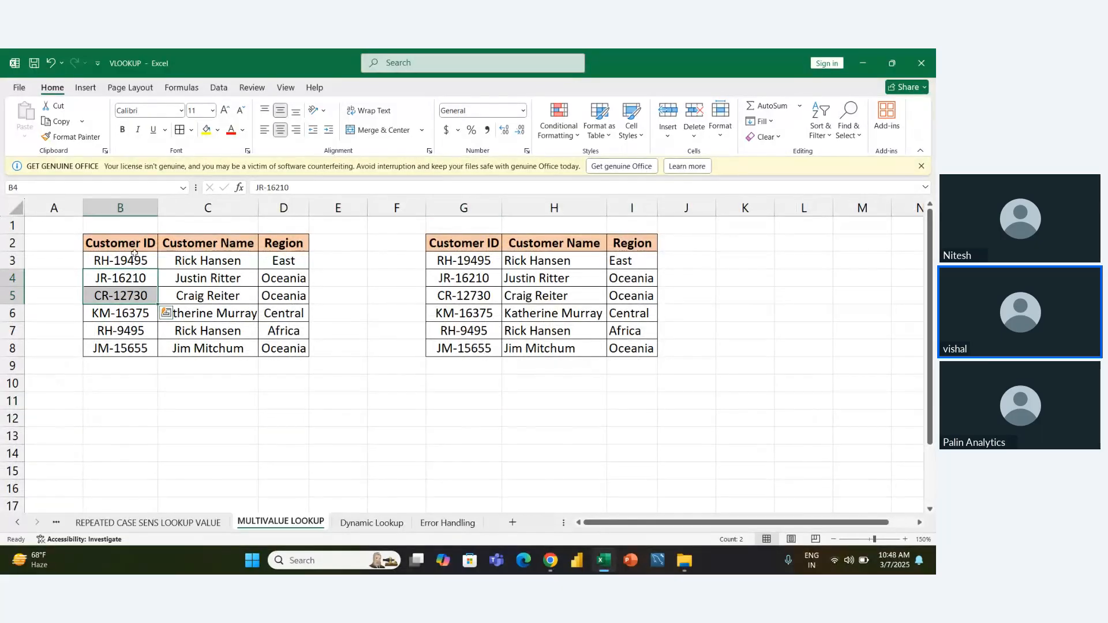
left_click_drag(132, 245, 225, 291)
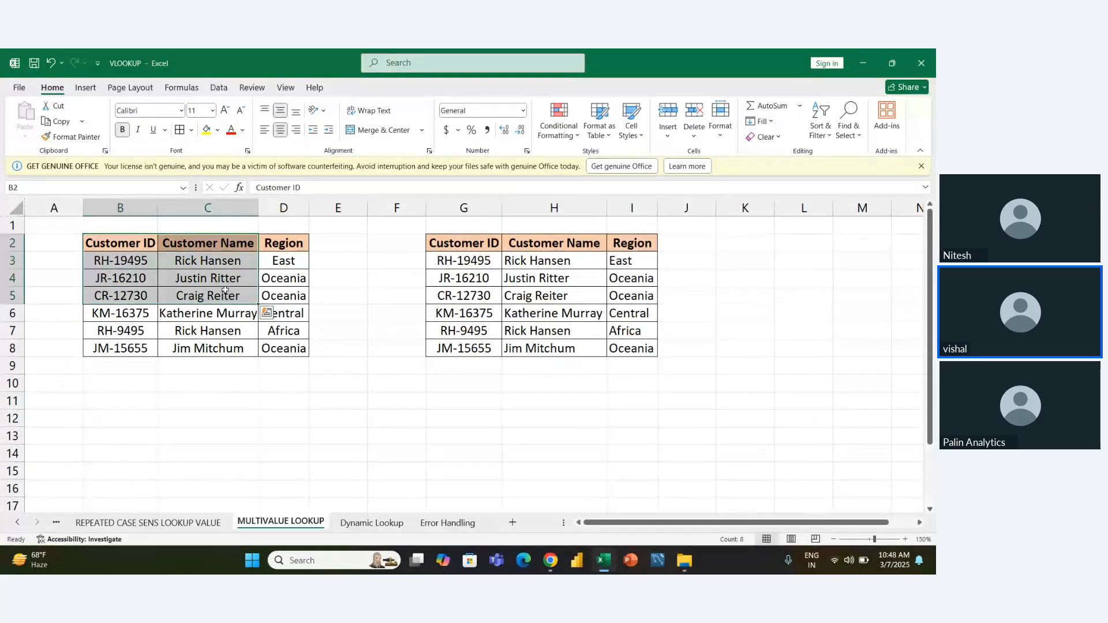
key("ctrl+c")
left_click(448, 522)
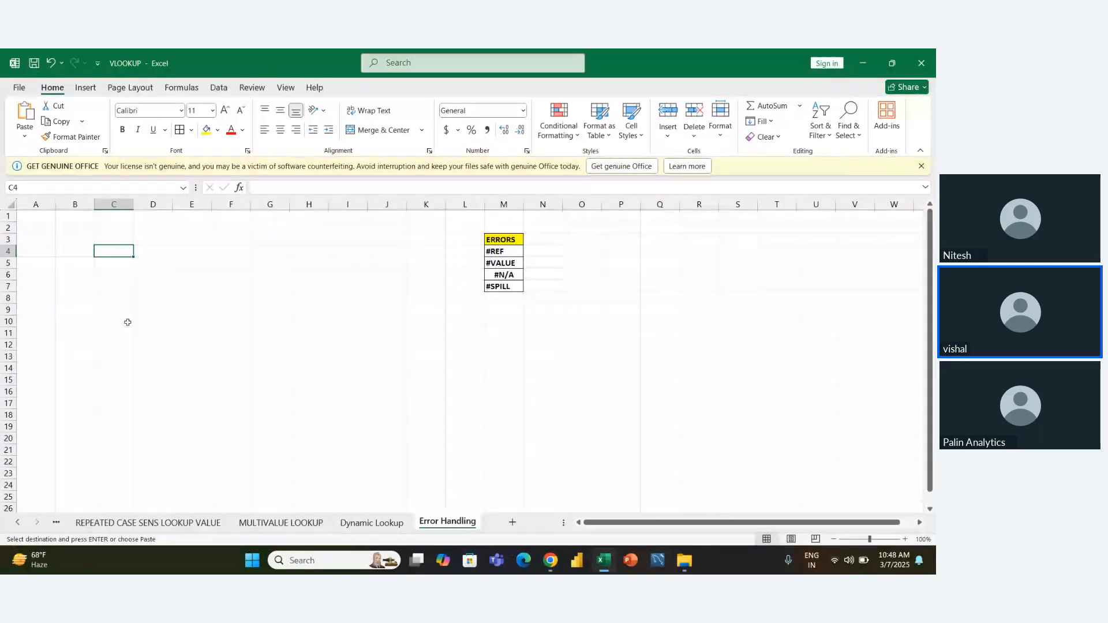
left_click(75, 239)
key("ctrl+v")
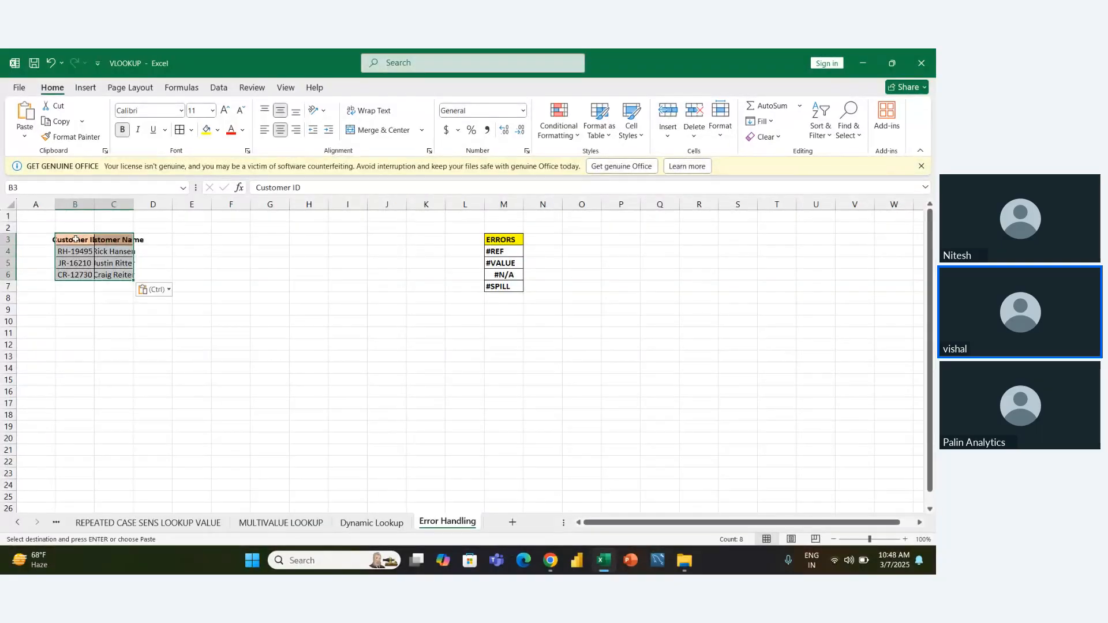
Autofit the widths of columns B and C to the copied customer table.
key("alt+h")
key("o")
key("i")
Enter the label Customer ID in E4 and the first table customer's ID in F4.
key("Right")
key("Right")
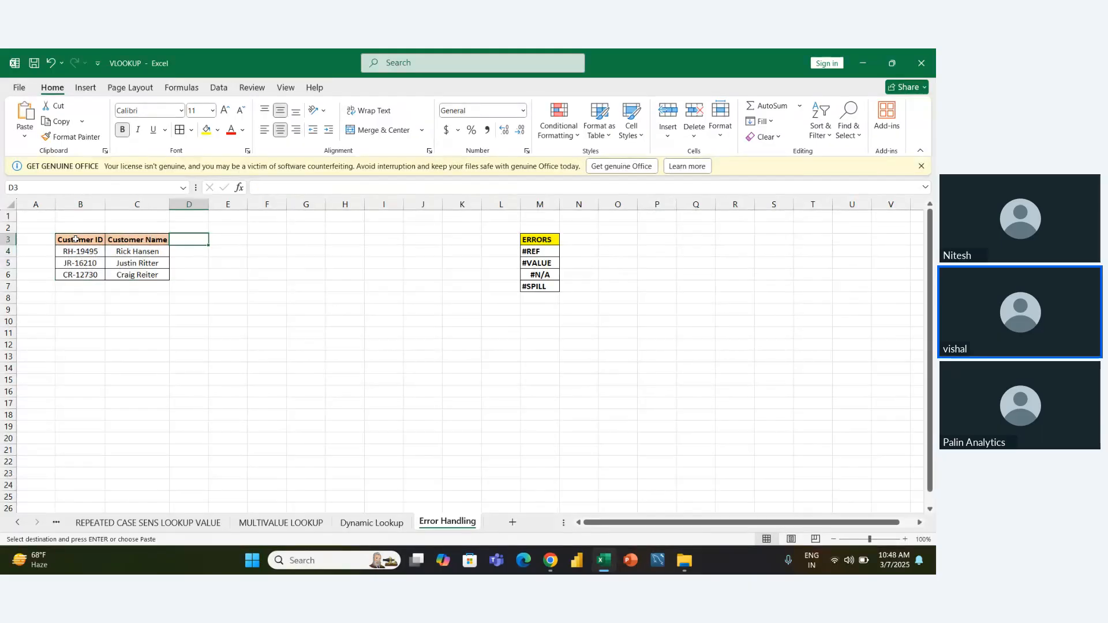
key("Down")
key("Right")
type("c")
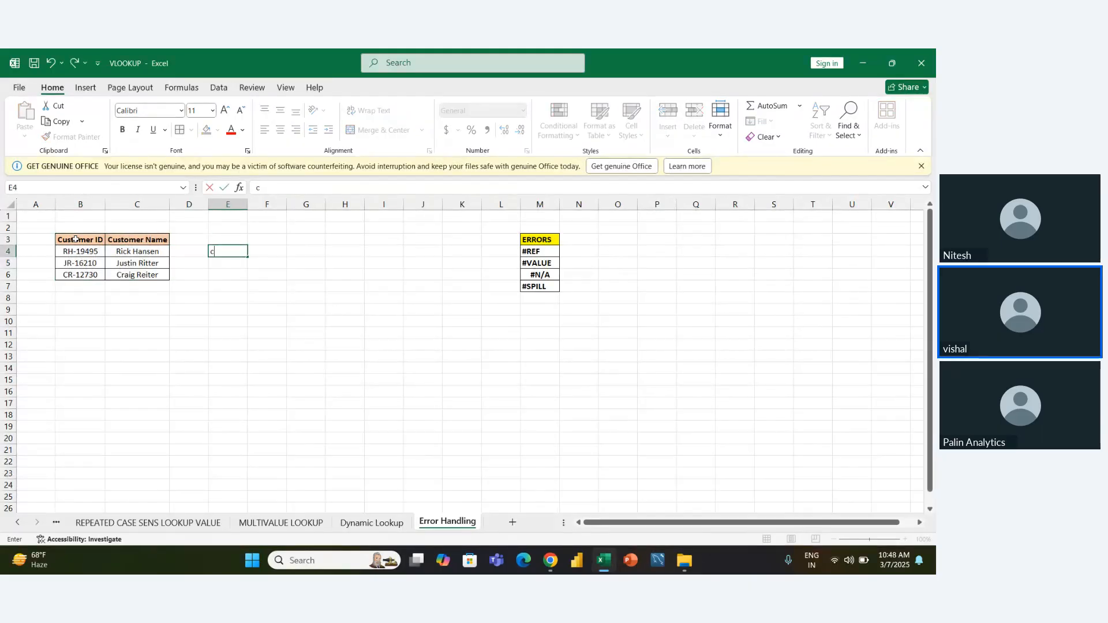
type("US")
type("C")
type("ustomer I")
type("D")
key("Tab")
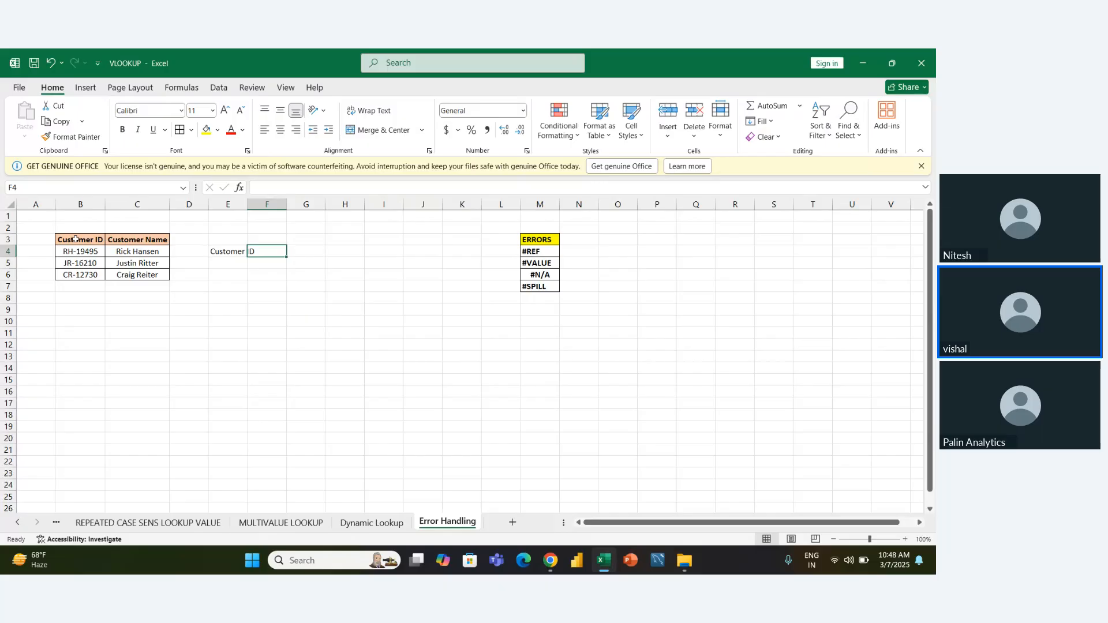
type("rh")
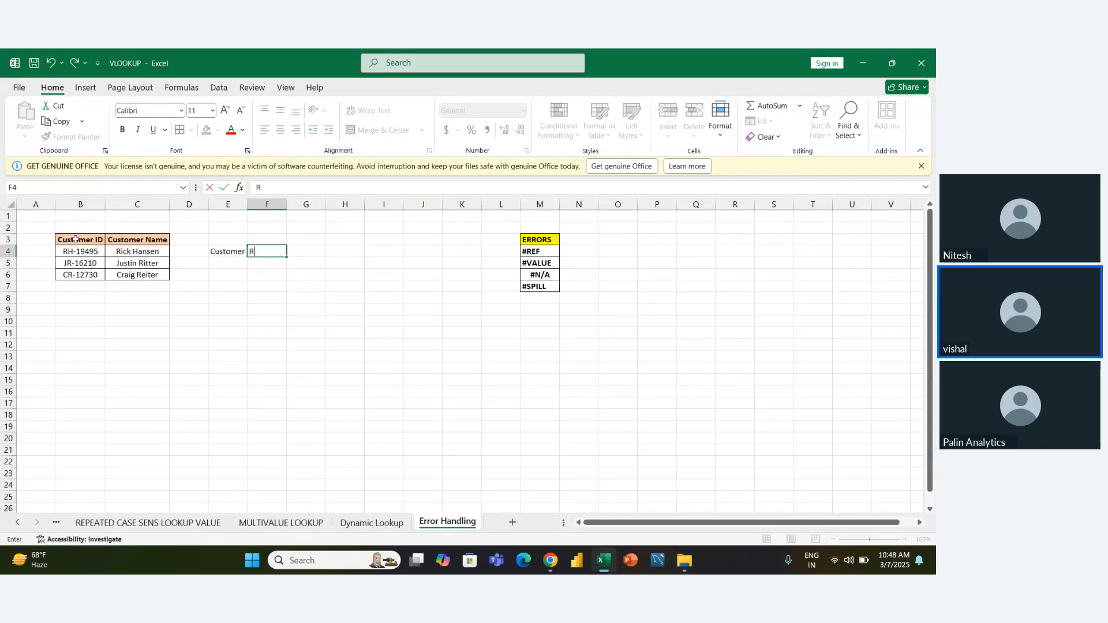
type("-19495")
key("Return")
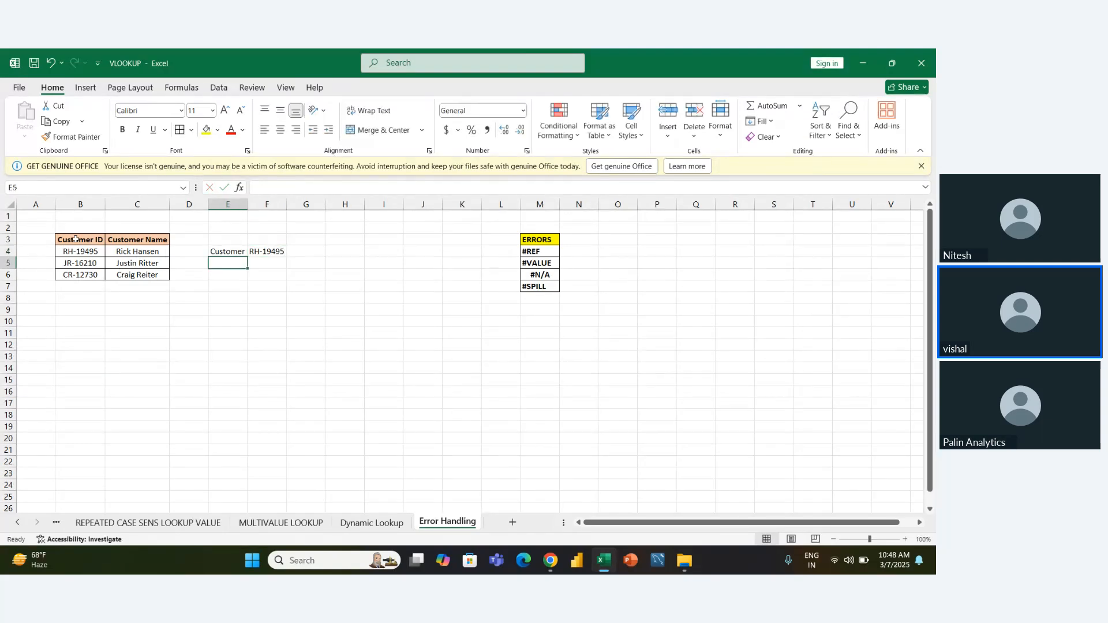
Enter the label Customer Name in E5 below the Customer ID label.
type("c")
key("BackSpace")
key("BackSpace")
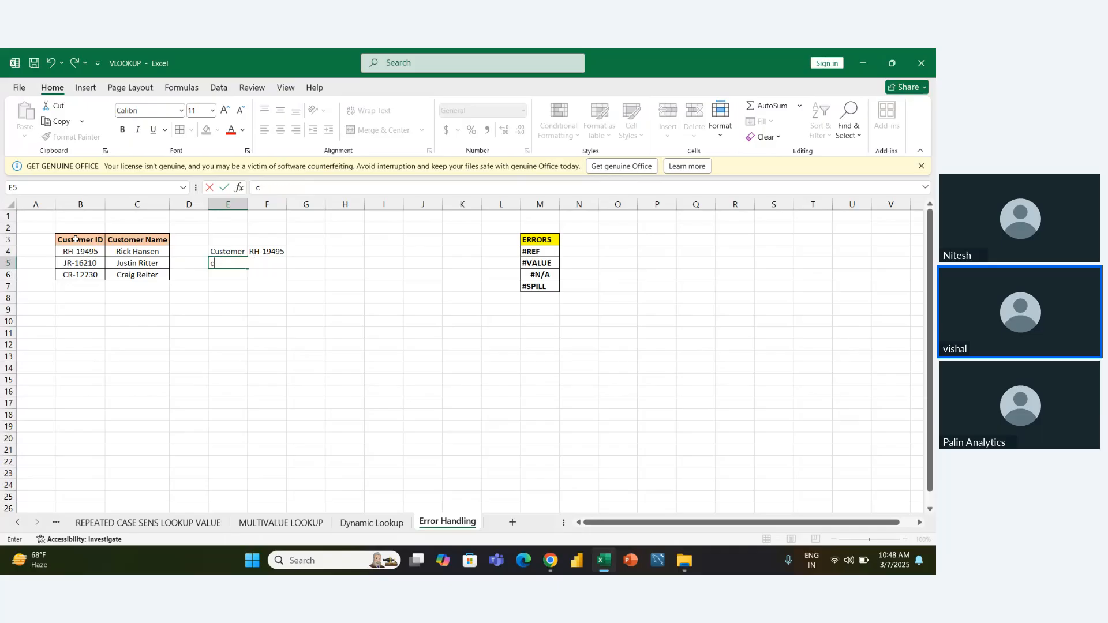
type("C")
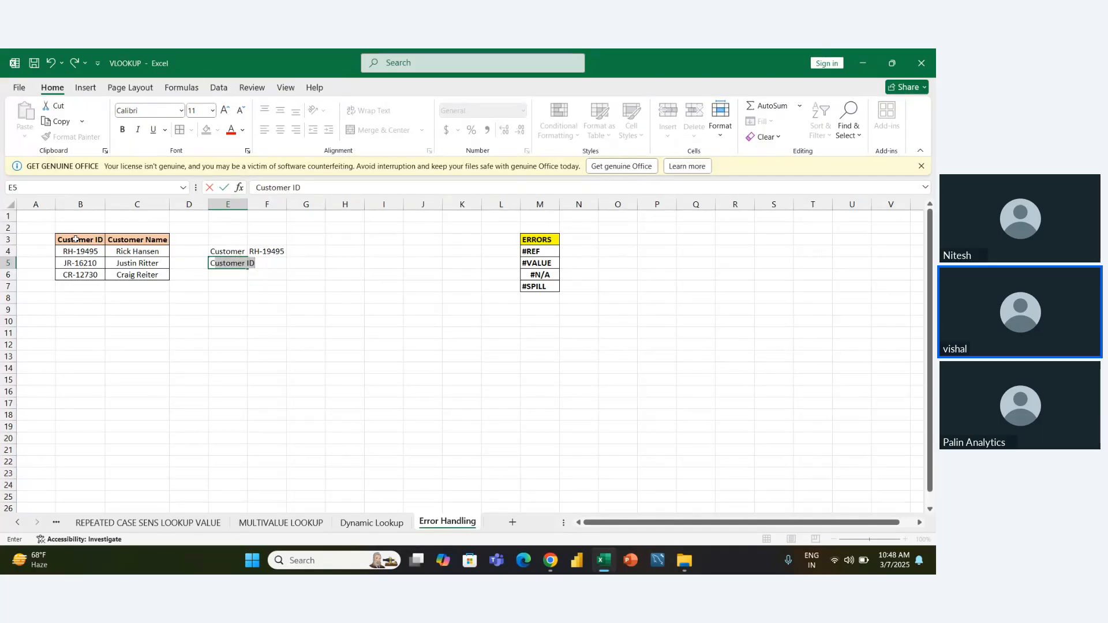
type("ustomer Name")
key("Return")
Autofit column E to the Customer Name label.
key("Up")
key("Up")
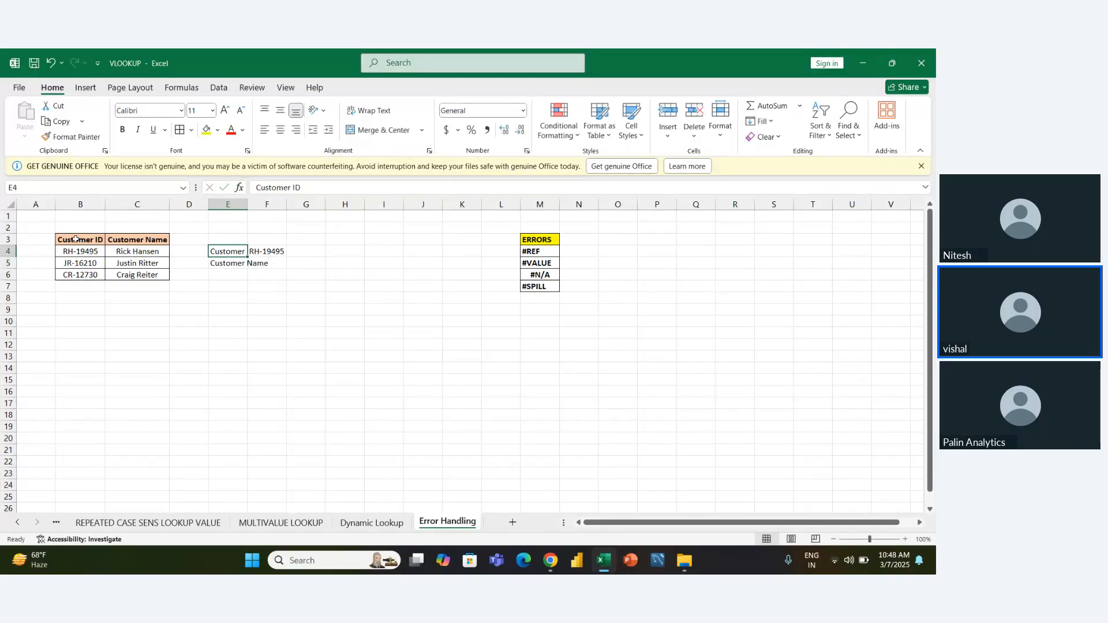
key("Down")
key("alt+h")
key("o")
key("i")
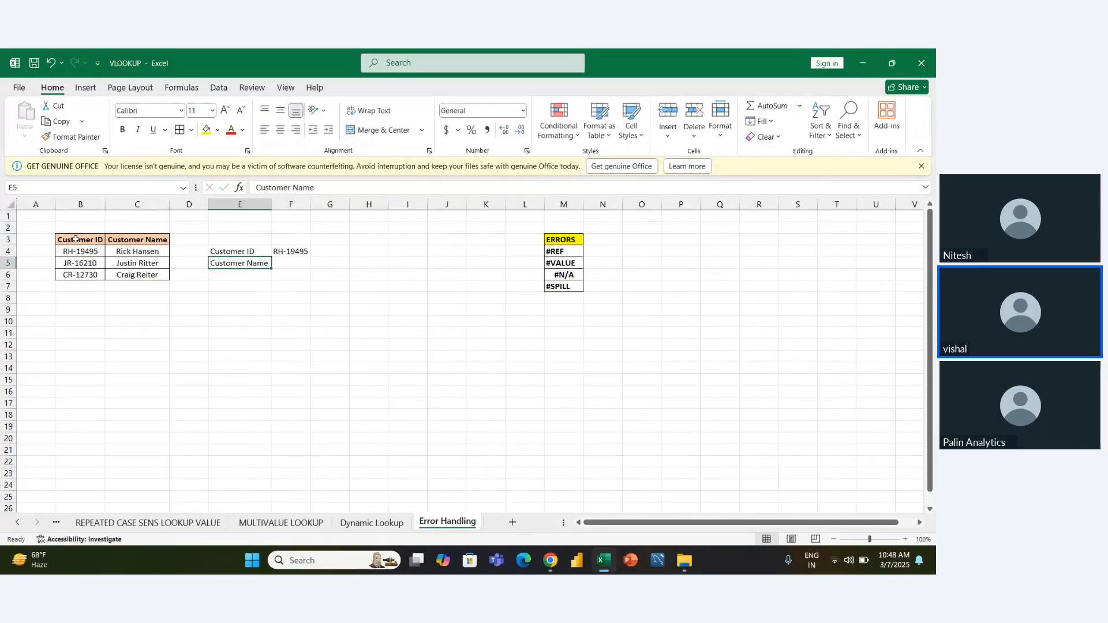
Start a VLOOKUP formula in F5 with the absolute reference $F$4 as the lookup value.
key("Right")
type("=")
key("alt")
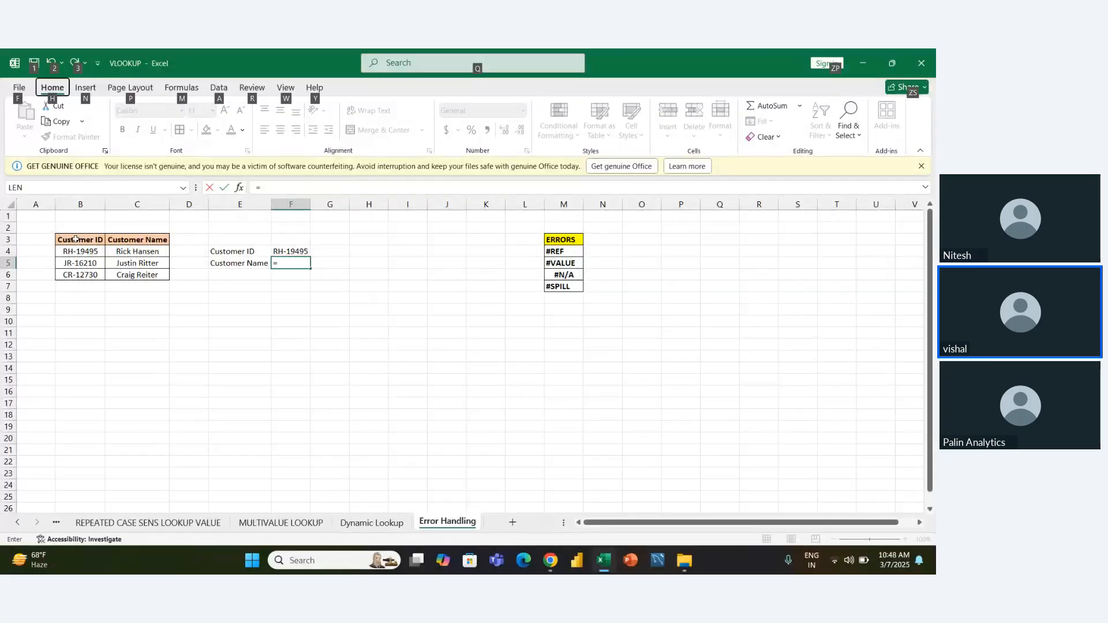
key("alt")
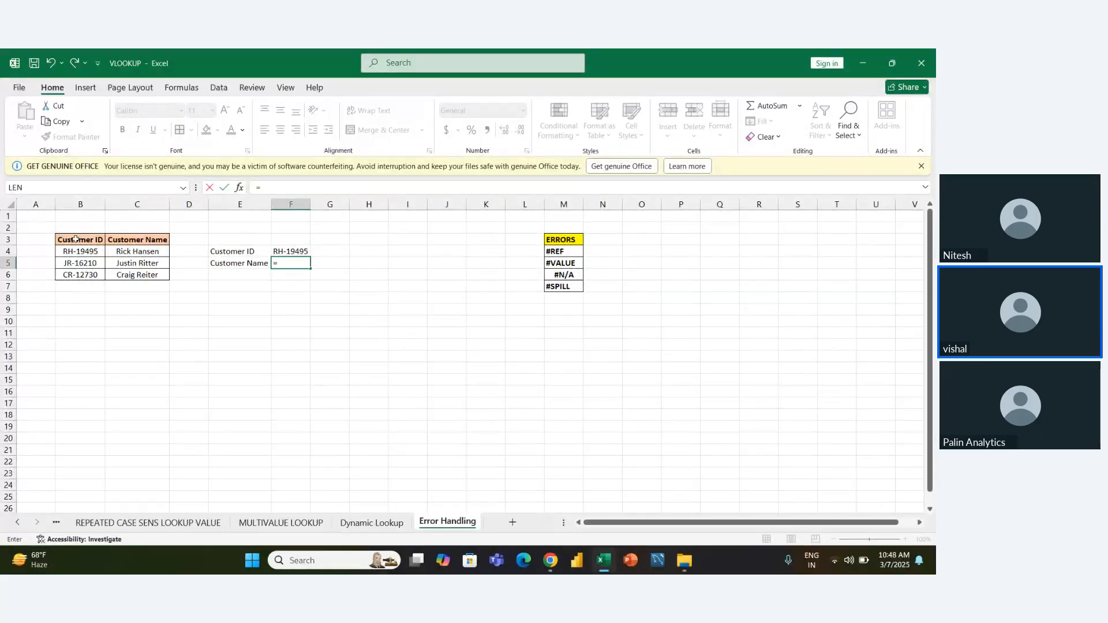
type("vl")
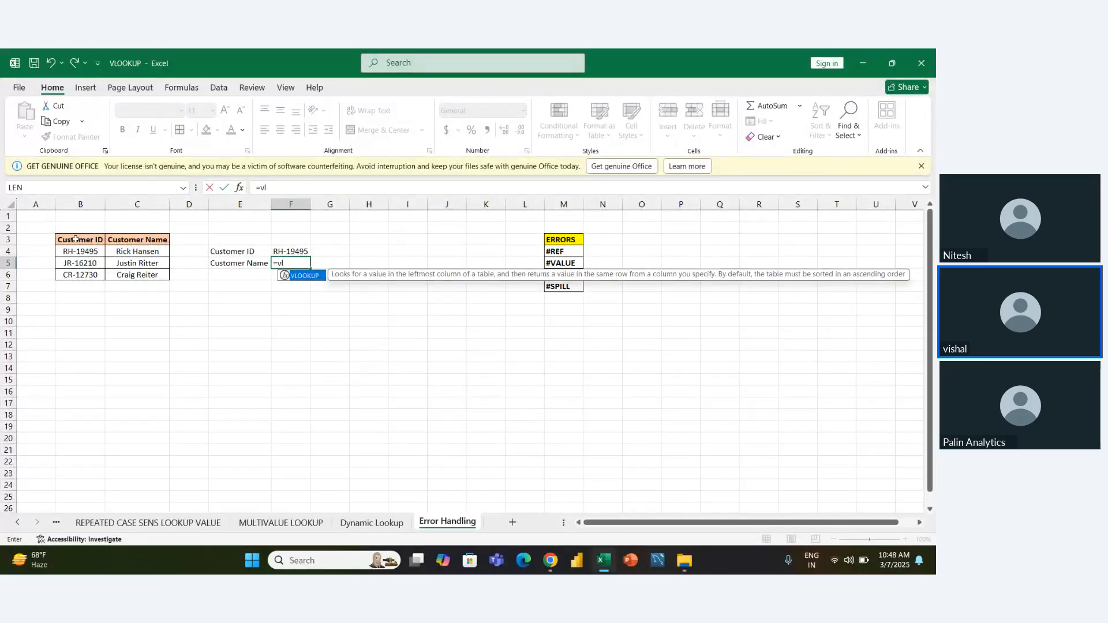
key("Tab")
key("Up")
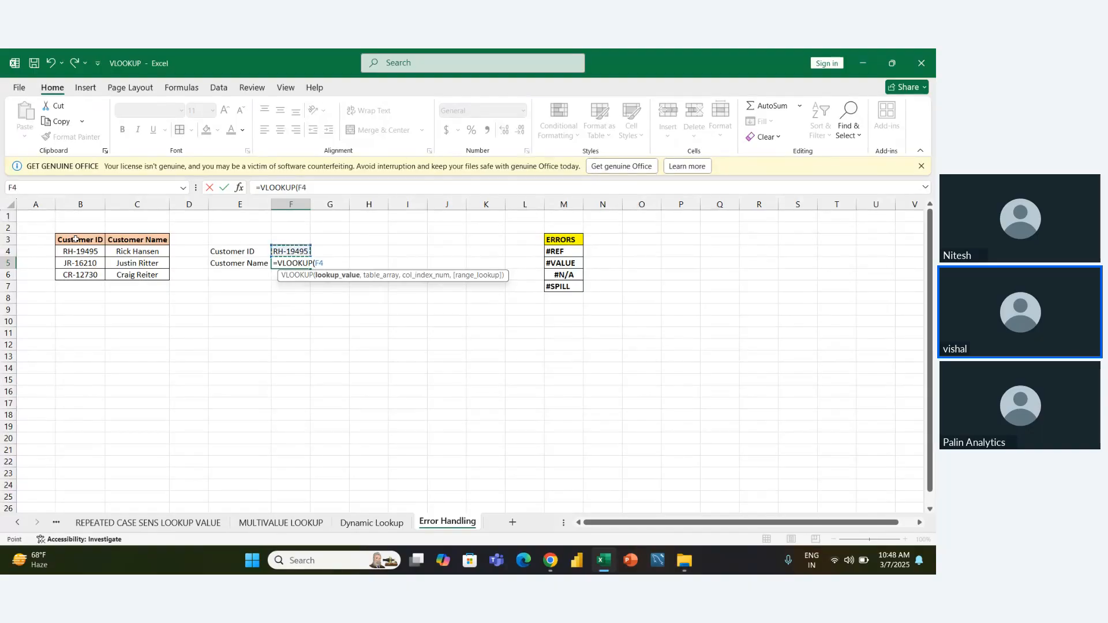
key("F4")
type(",")
Complete the F5 VLOOKUP with table array $B$4:$C$6, column index 2 and FALSE for an exact match.
key("Left")
key("Up")
key("Left")
key("Left")
key("Left")
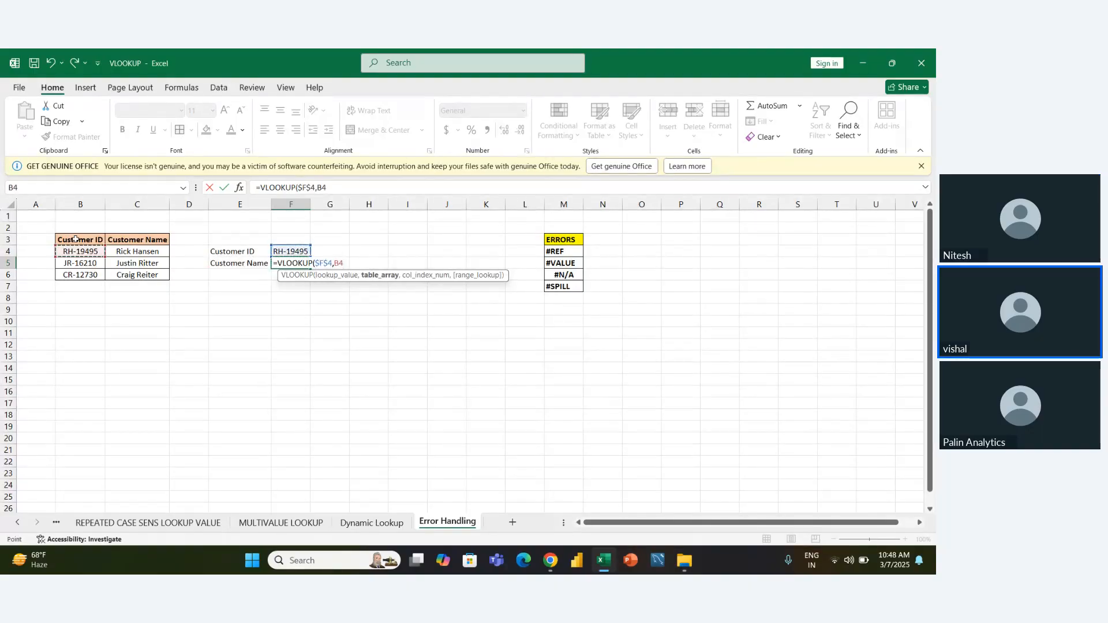
key("shift+Down")
key("shift+Down")
key("shift+Right")
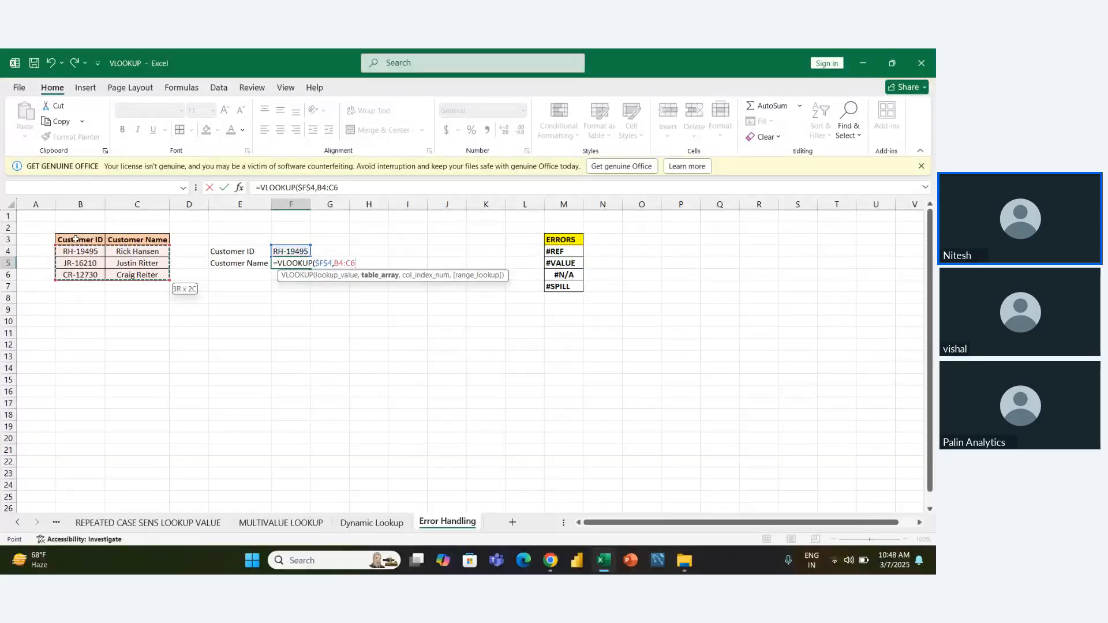
key("F4")
type(",")
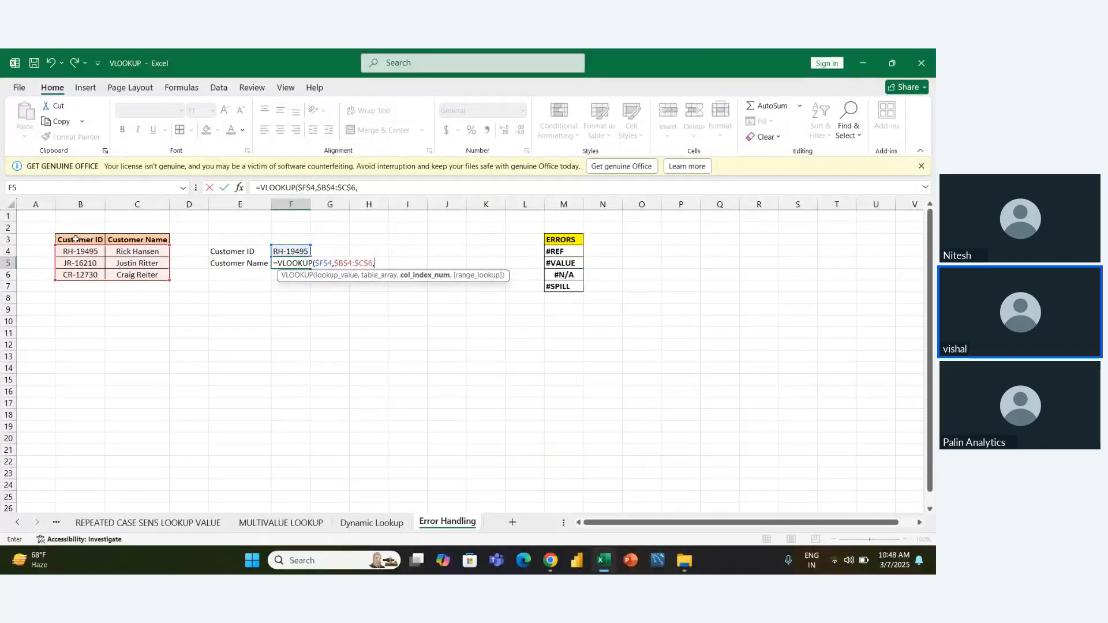
type("2,")
key("Down")
key("Return")
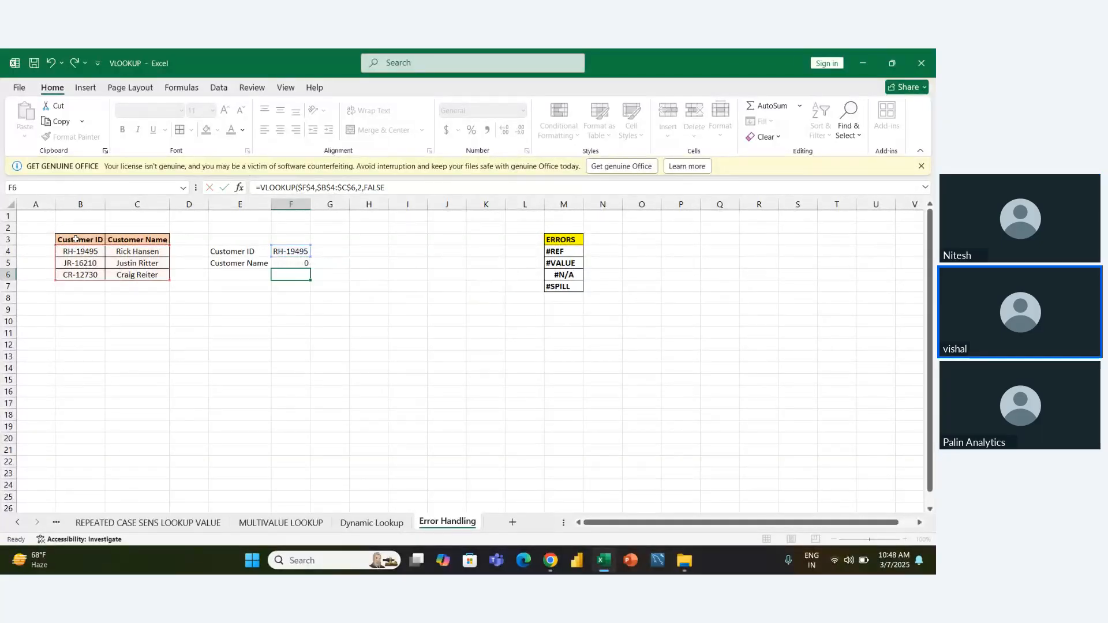
Autofit column F to the customer name returned in F5.
key("Up")
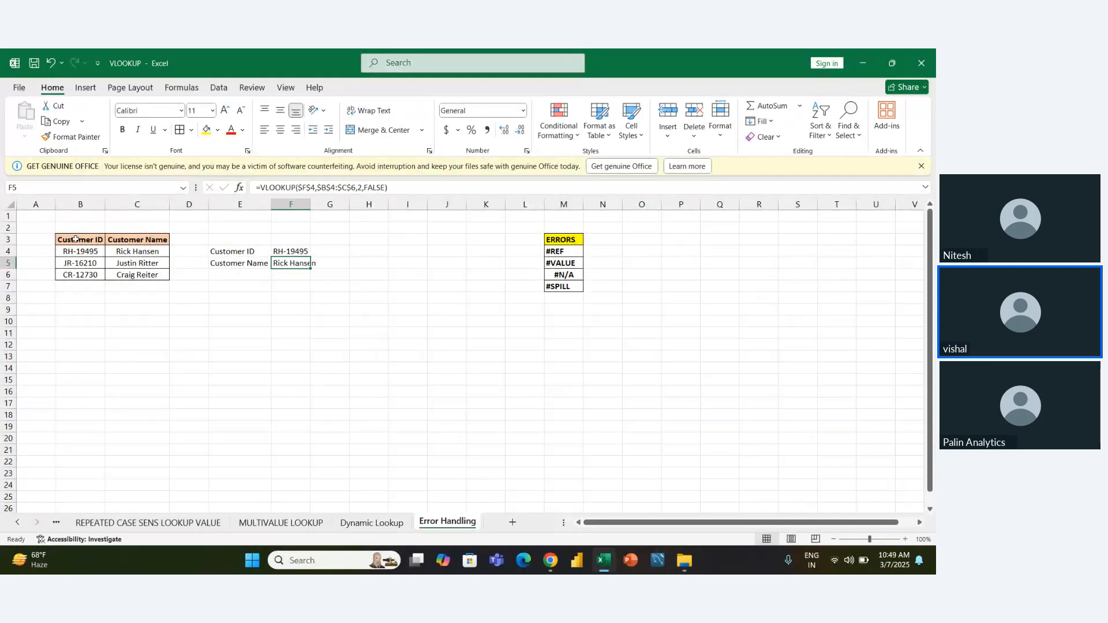
key("alt+h")
key("o")
key("i")
Append the digit 3 to the lookup customer ID in F4.
key("Up")
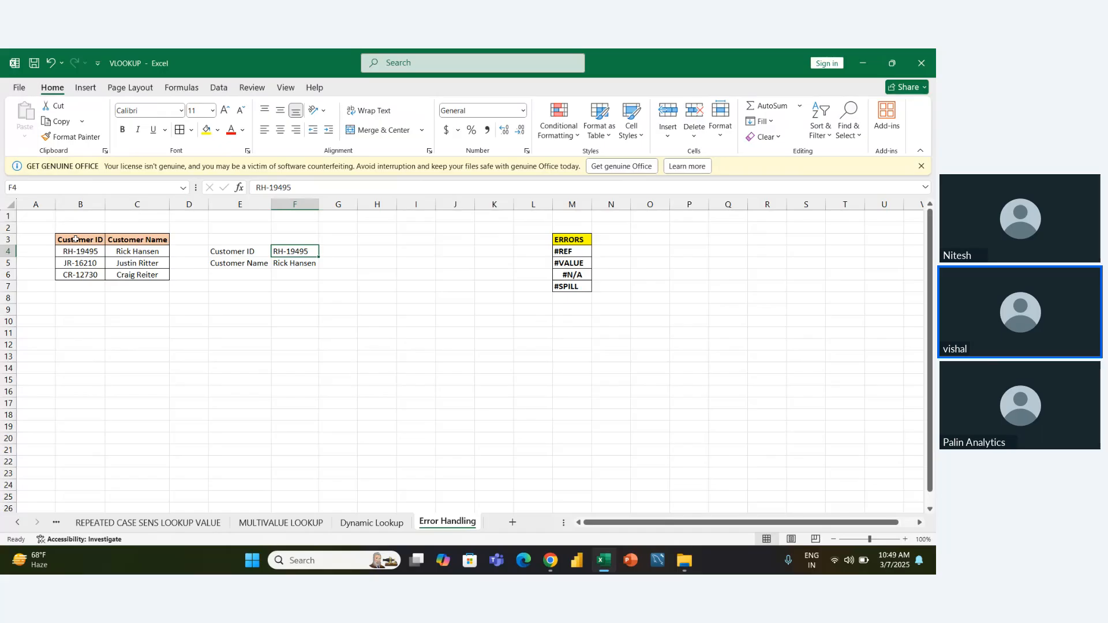
key("F2")
type("3")
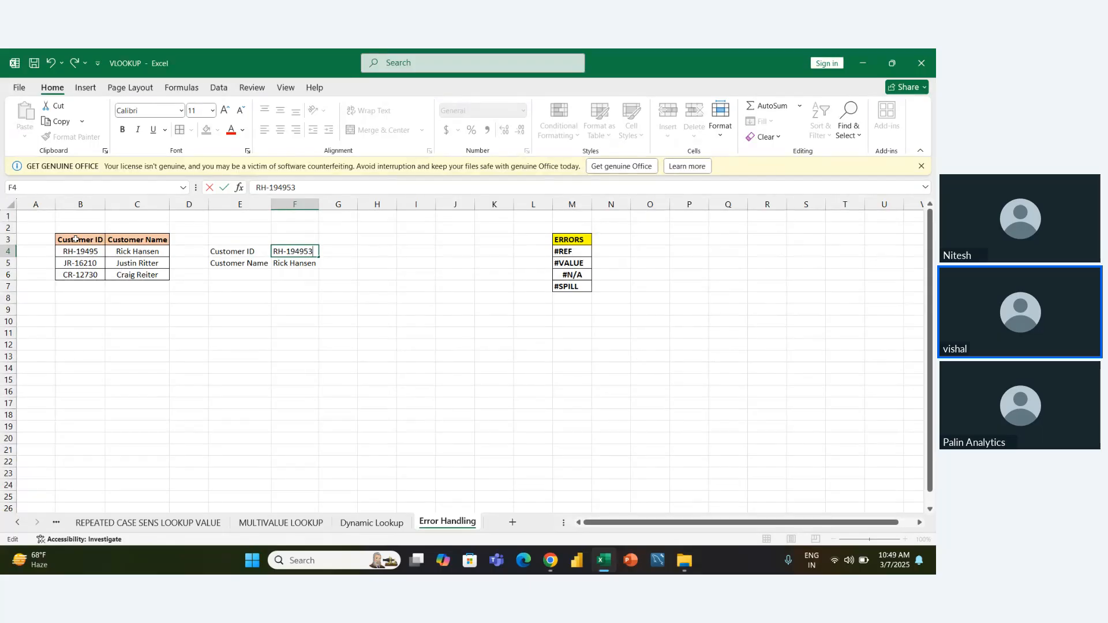
key("Return")
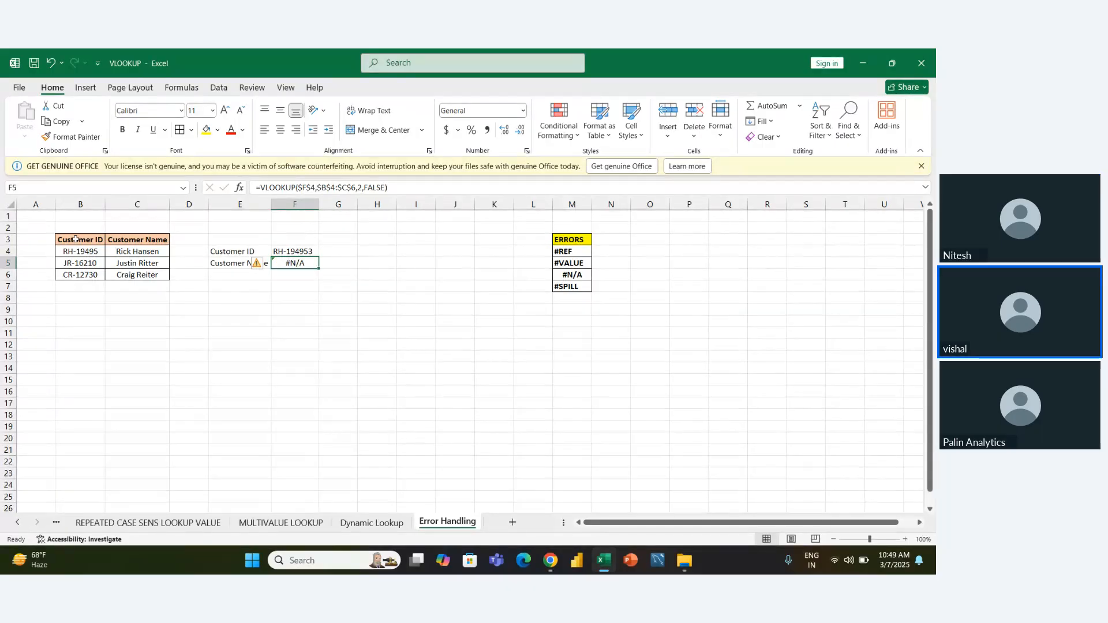
Apply all borders to the lookup block E4:F5.
key("Right")
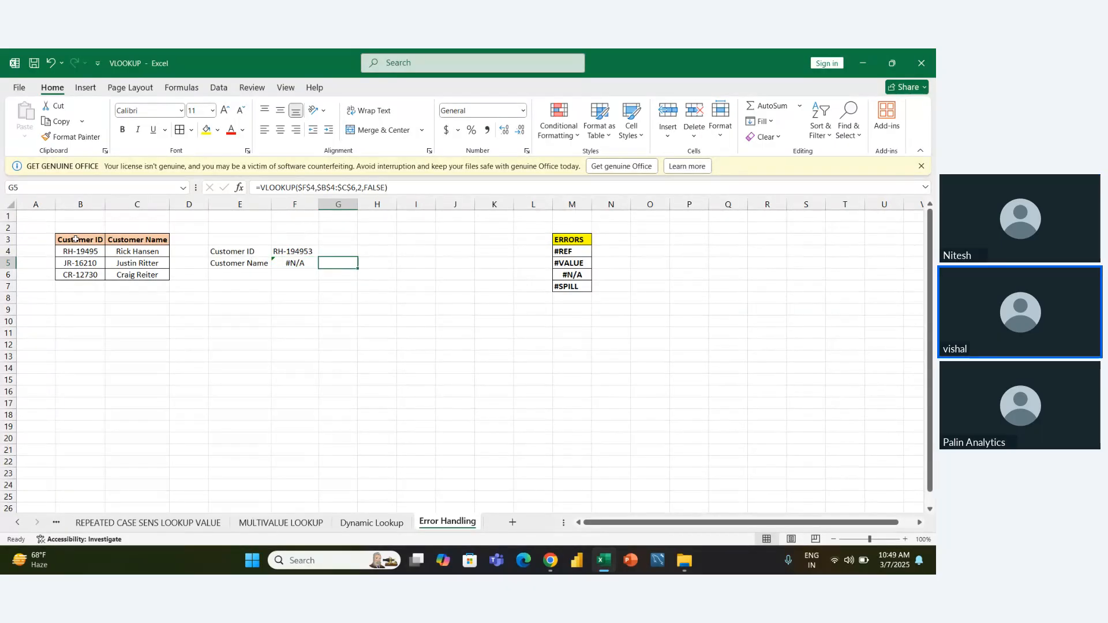
key("Left")
key("Up")
key("Left")
key("shift+Down")
key("shift+Right")
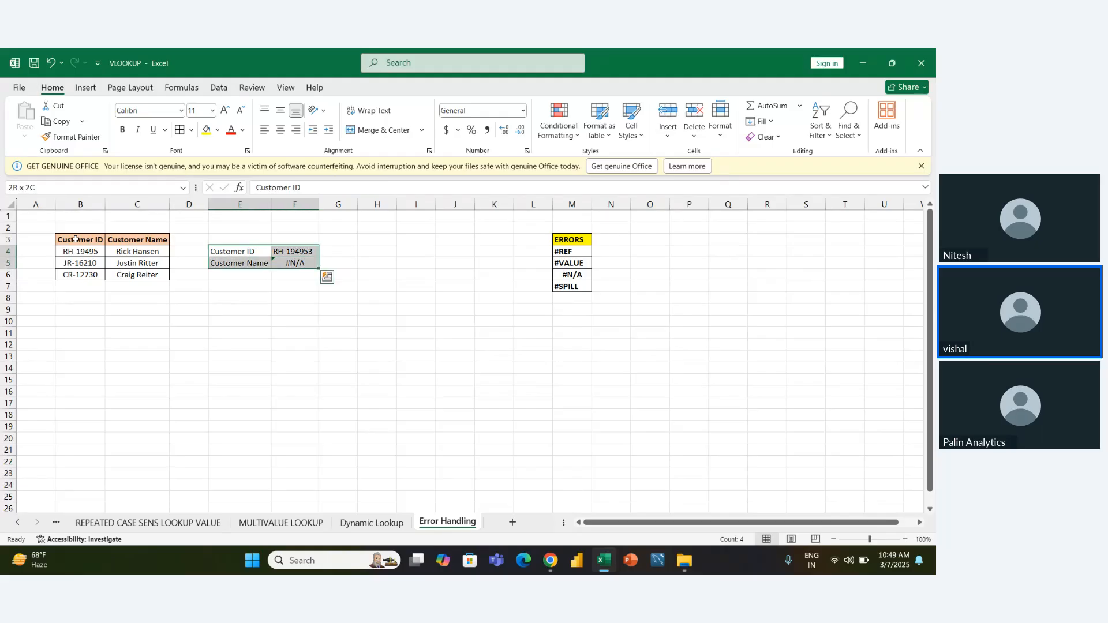
Enter the function names "ifna" in K3 and "iferror" in K4, beside the ERRORS list.
key("Right")
key("Right")
key("Right")
key("Right")
key("Right")
key("Right")
key("Right")
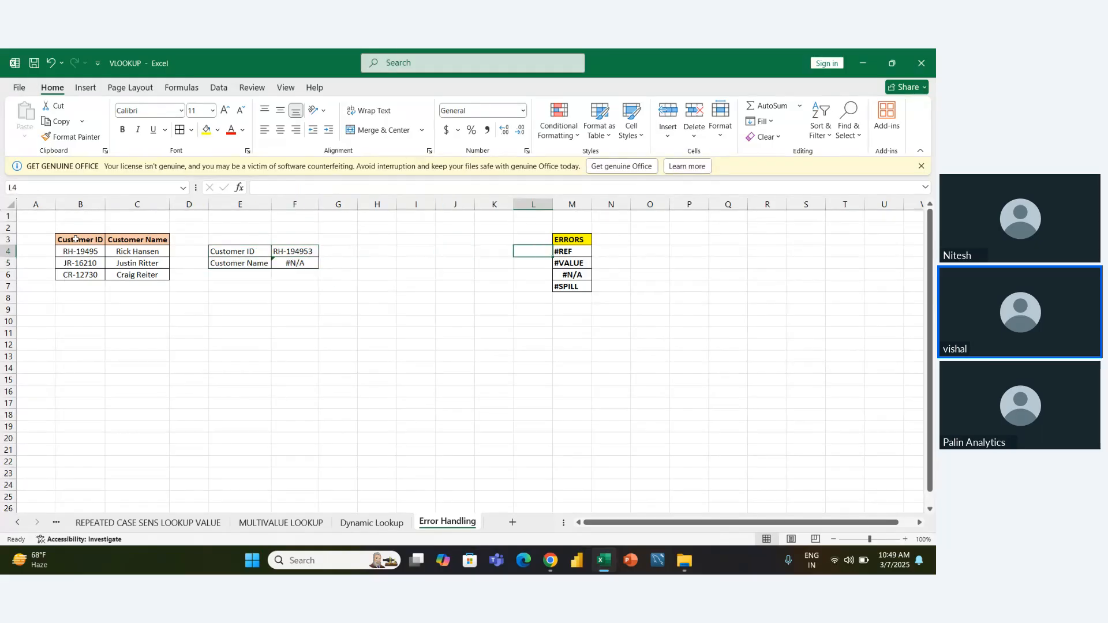
key("Right")
key("Left")
key("Down")
key("Left")
key("Up")
key("Up")
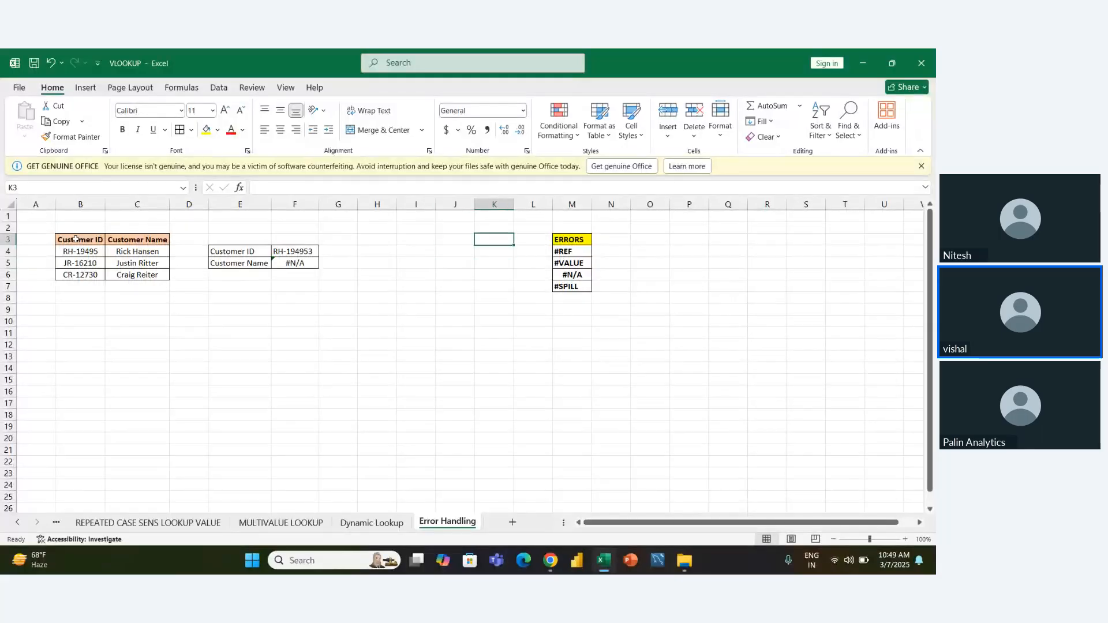
type("ifna")
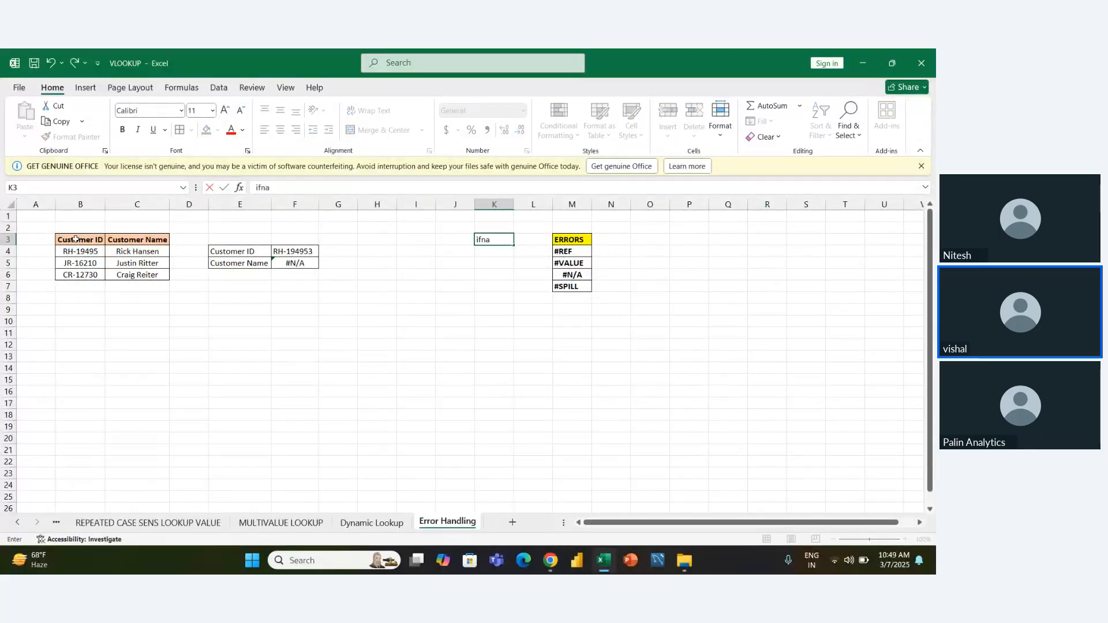
key("Return")
type("ifna")
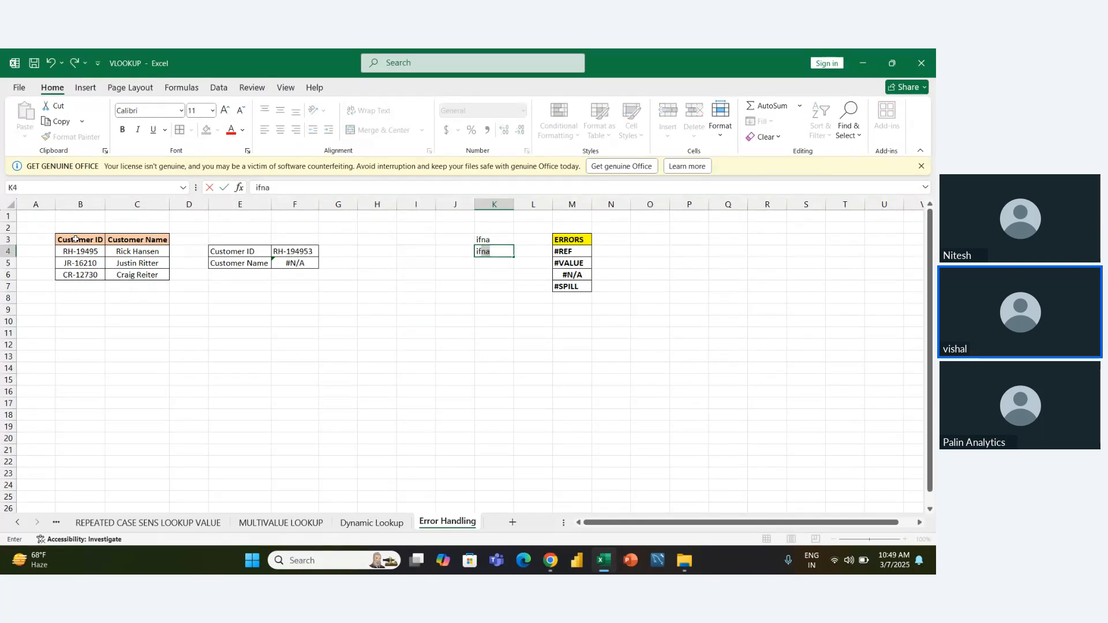
type("error")
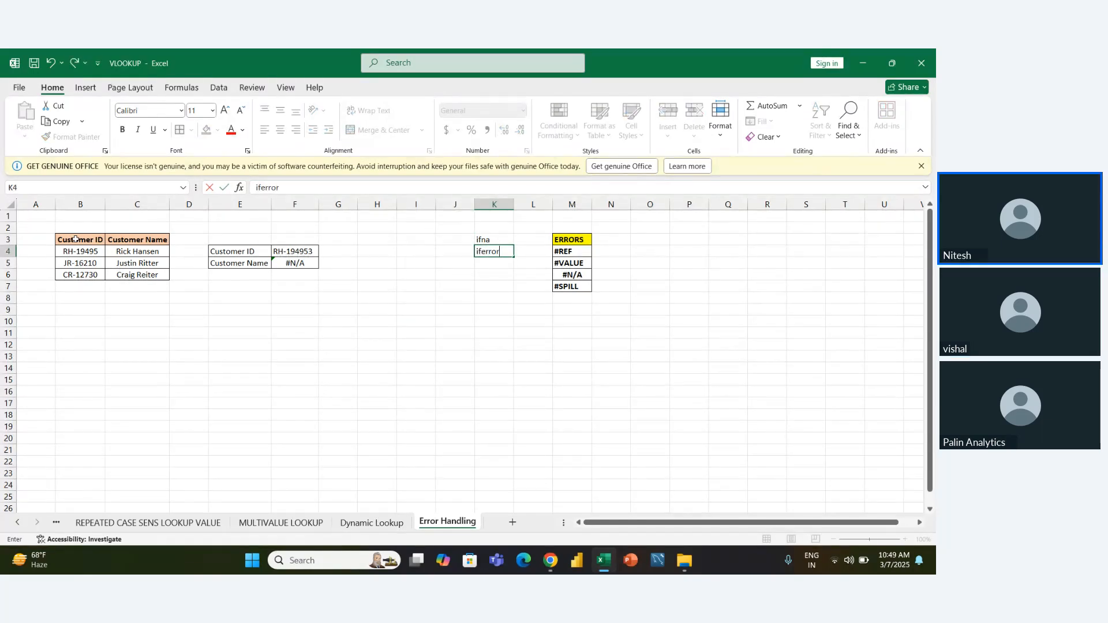
key("ctrl+Return")
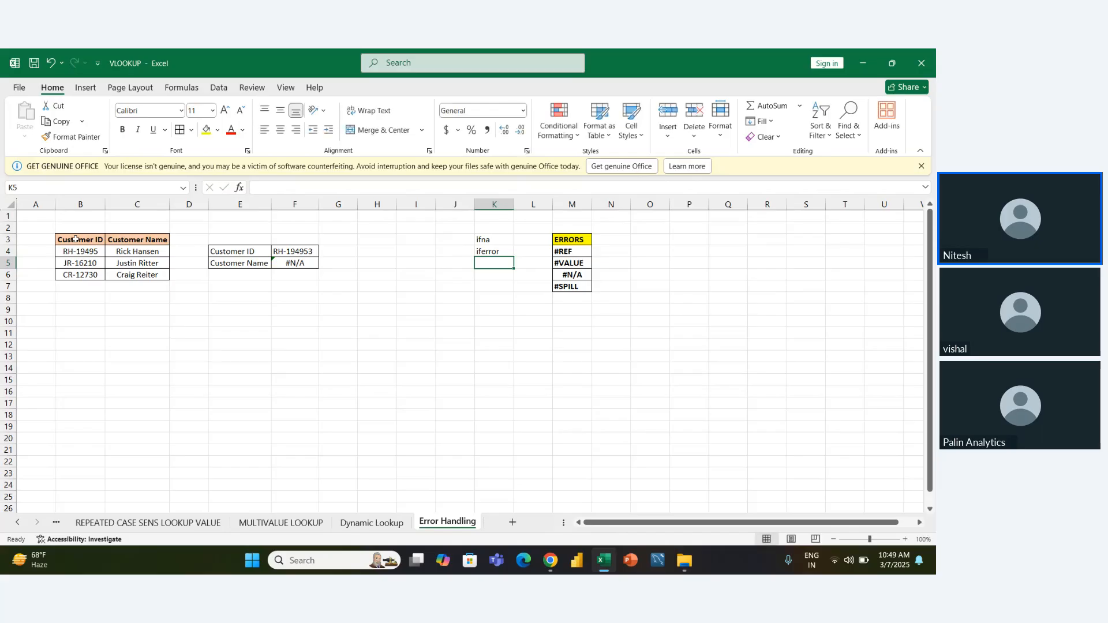
Clear the VLOOKUP formula from the Customer Name result cell F5.
key("Left")
key("Left")
key("Left")
key("Left")
key("Left")
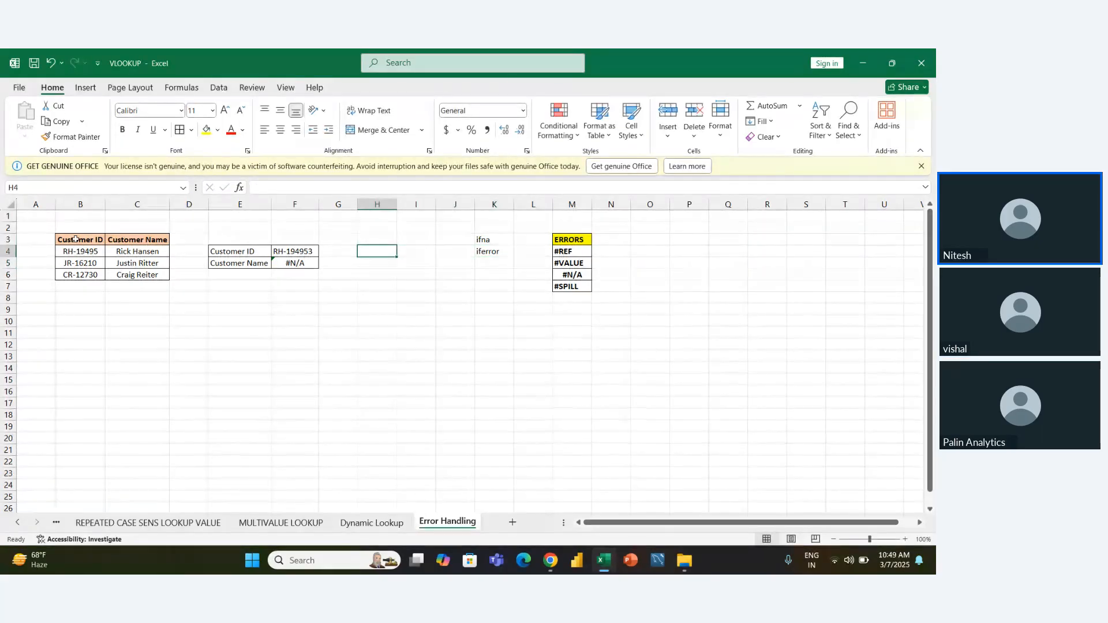
key("Down")
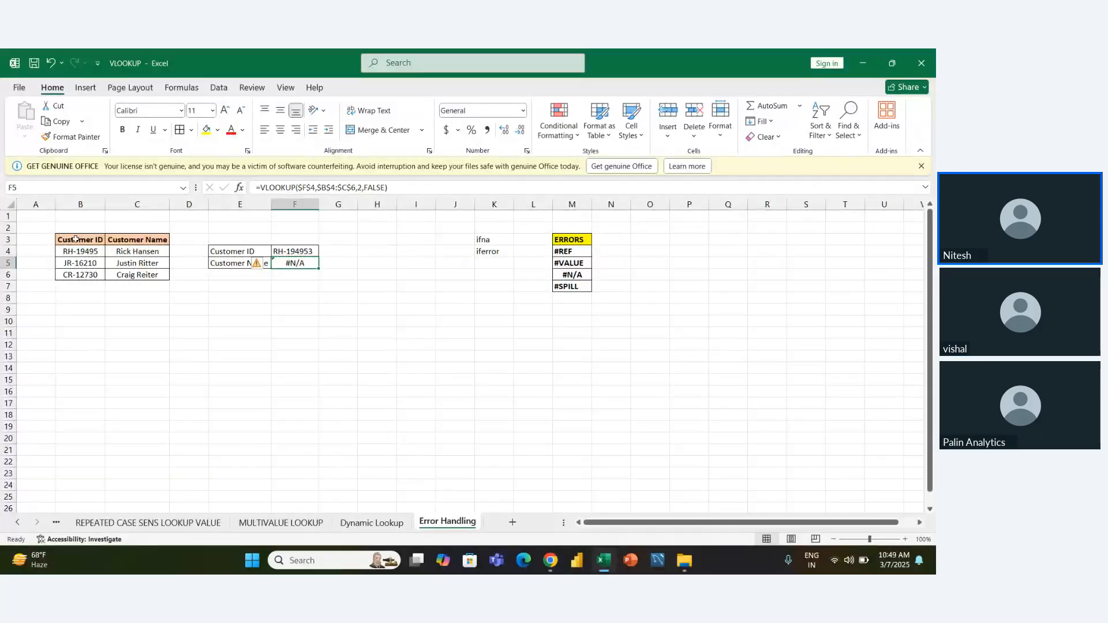
key("Delete")
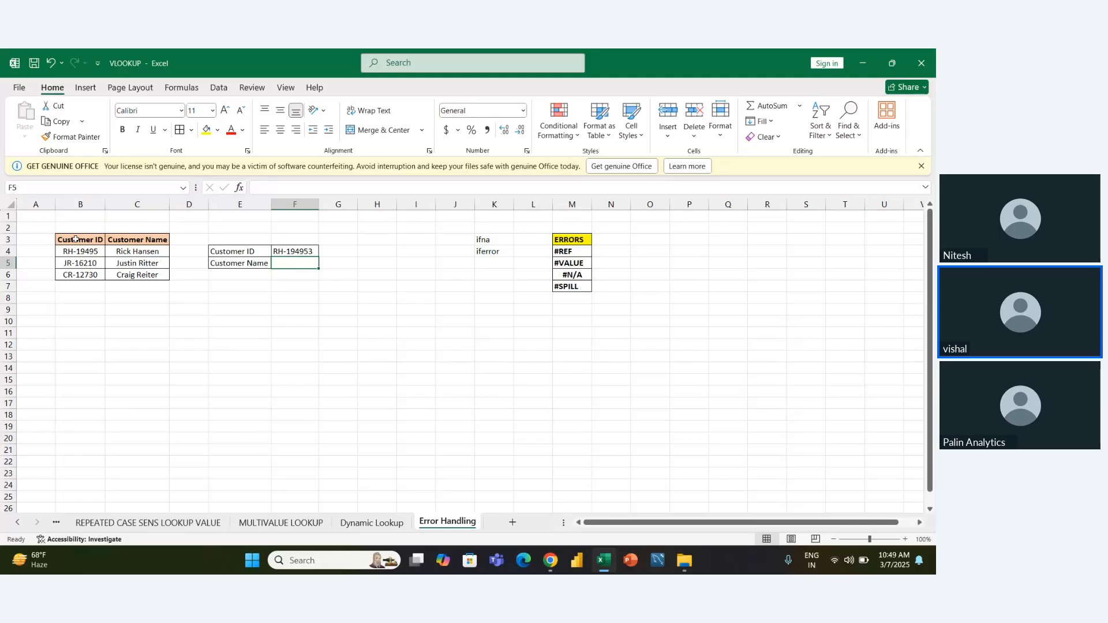
type("=if")
key("Tab")
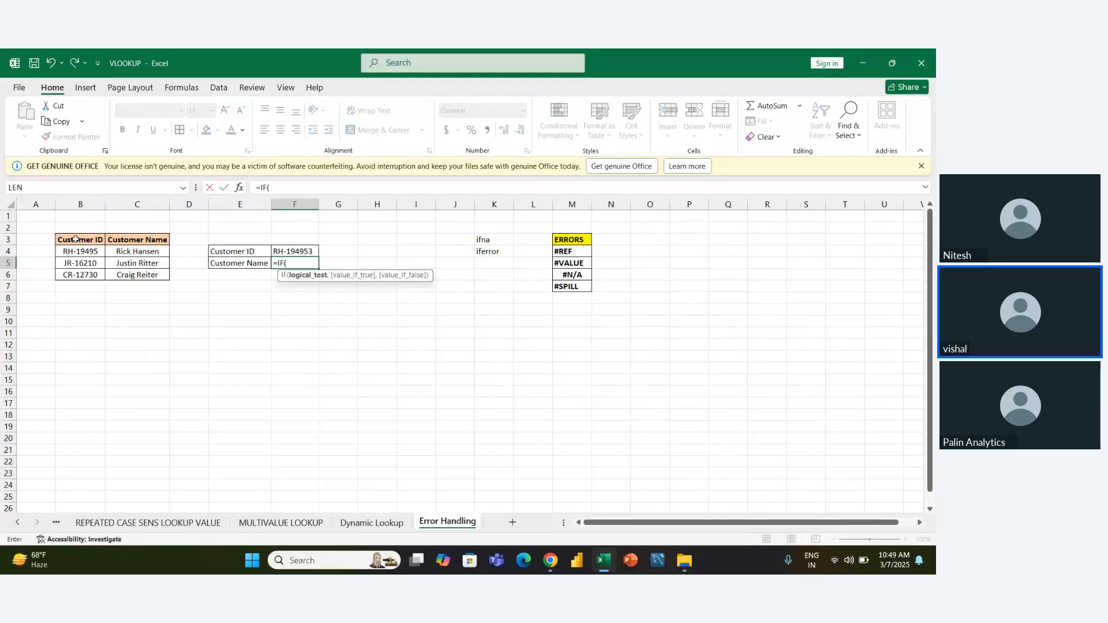
key("BackSpace")
key("Down")
key("Down")
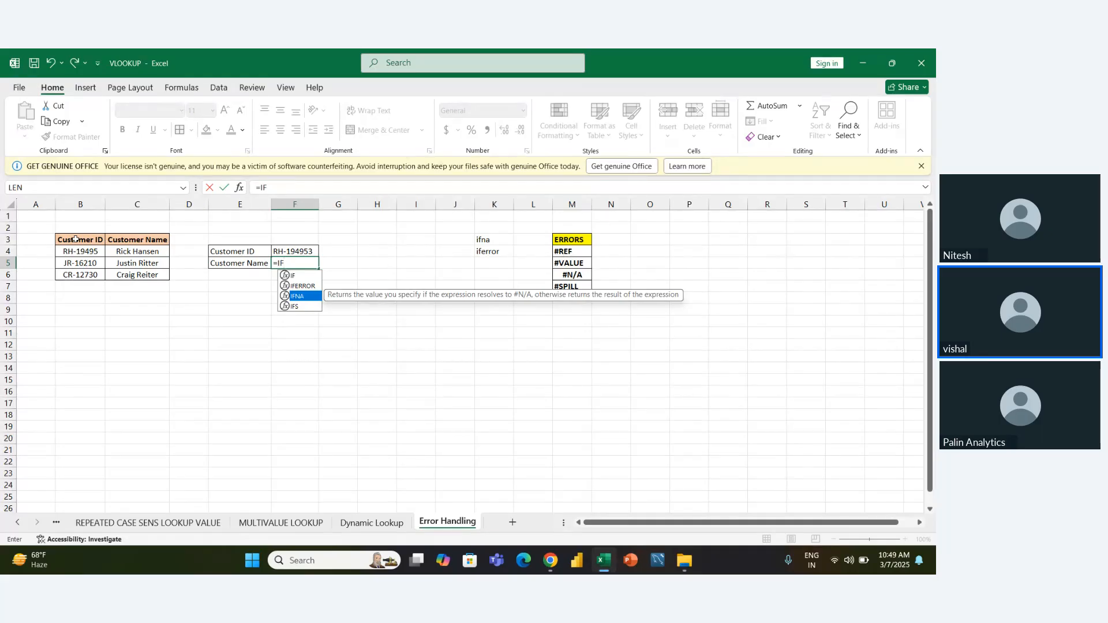
key("Tab")
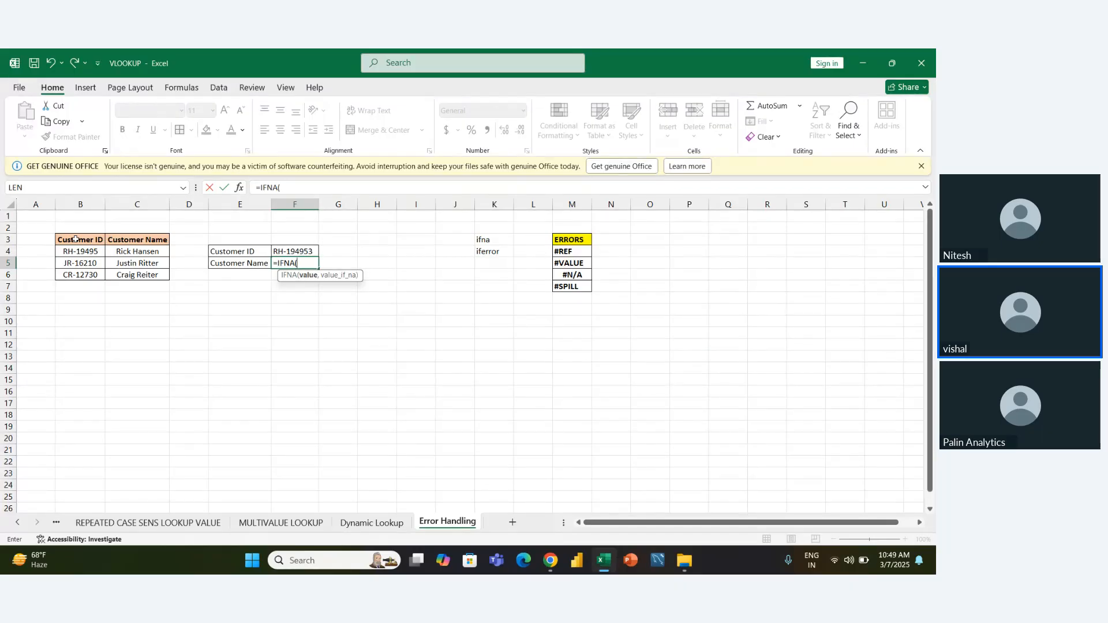
type("vl")
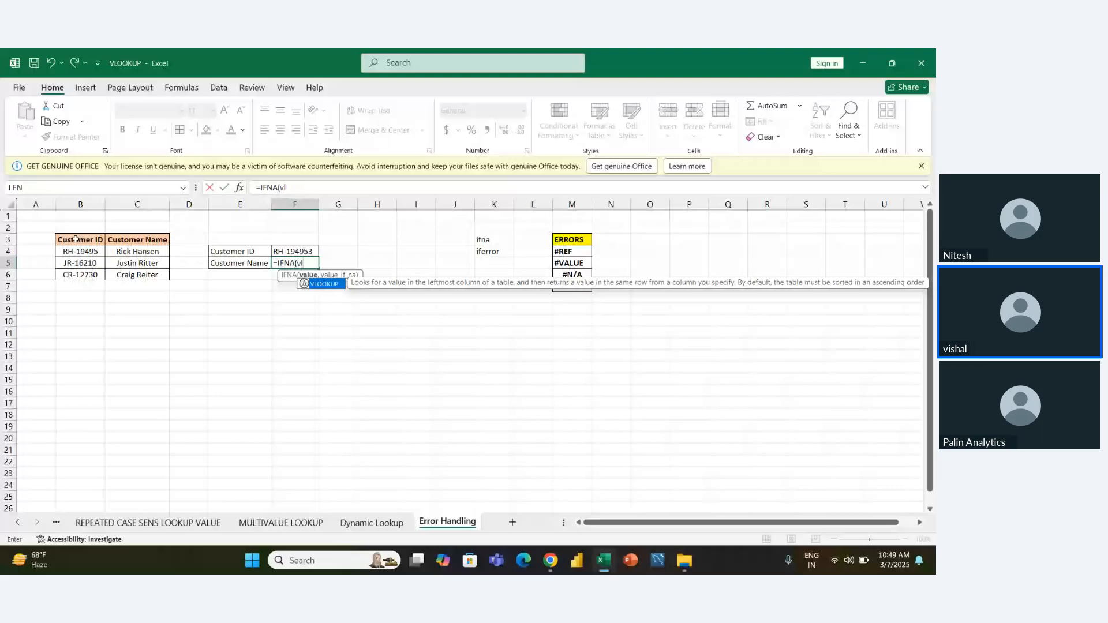
key("Tab")
key("Up")
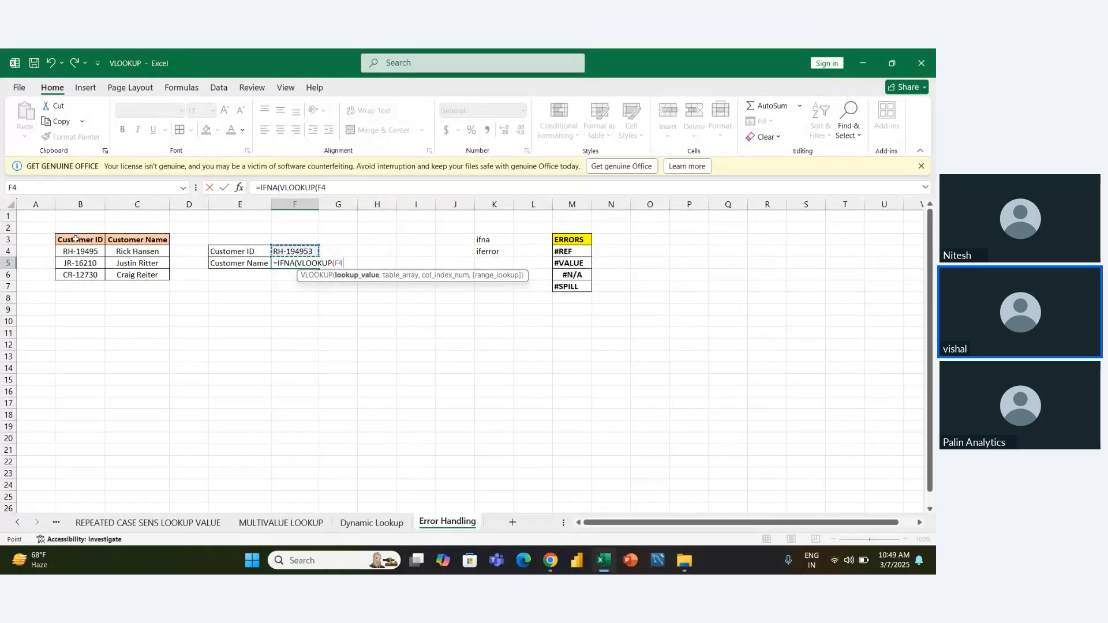
key("F4")
type(",")
key("Left")
key("Up")
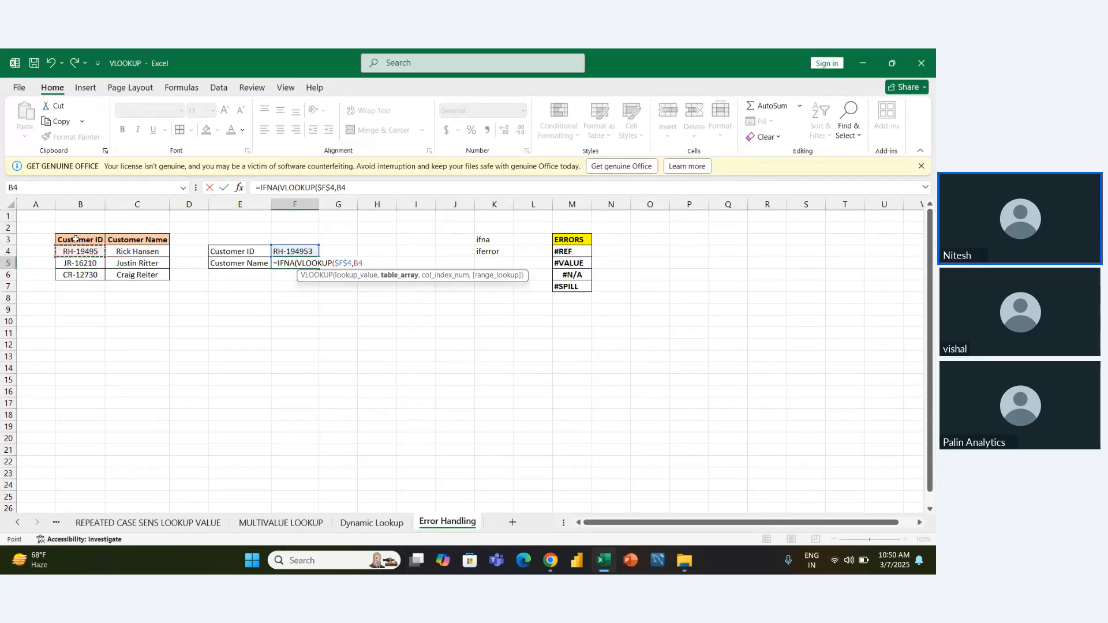
key("ctrl+shift+Down")
key("ctrl+shift+Right")
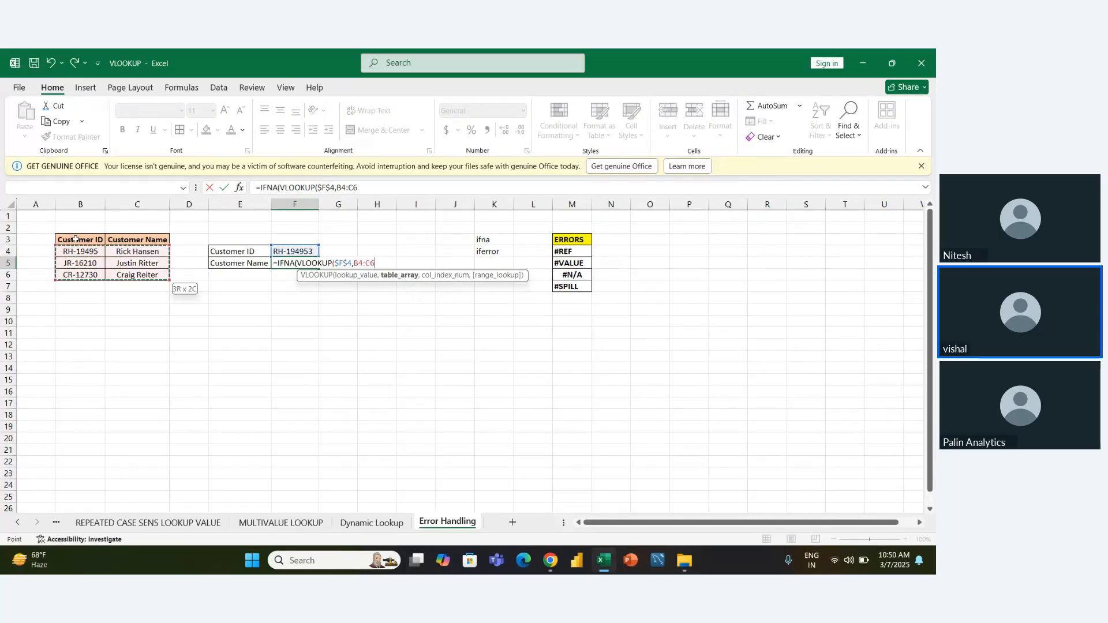
key("F4")
type(",")
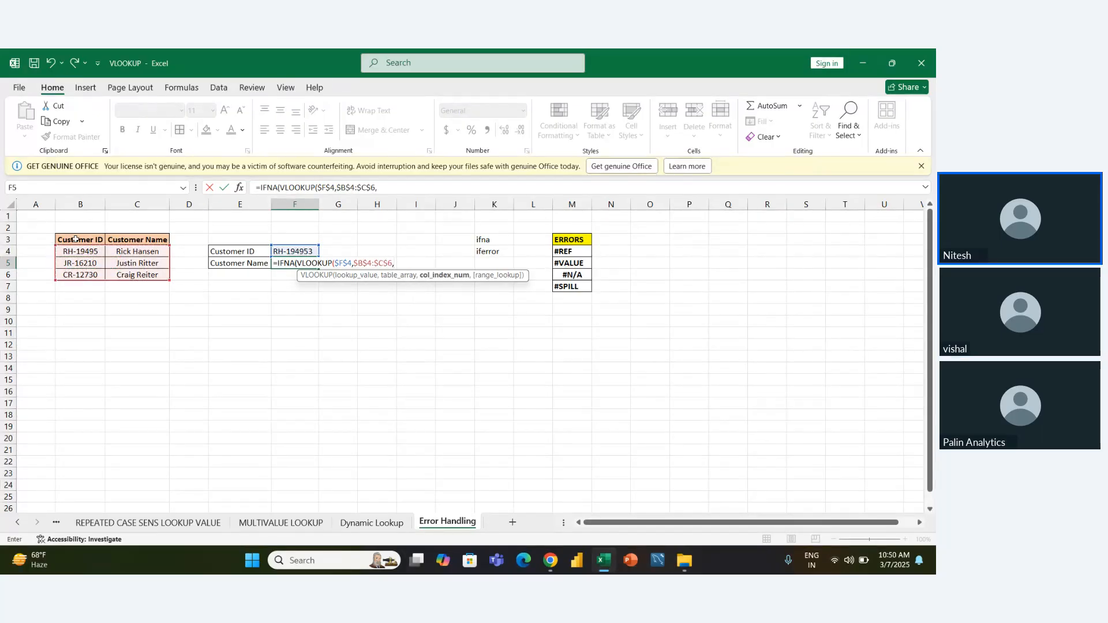
type("2,")
key("Down")
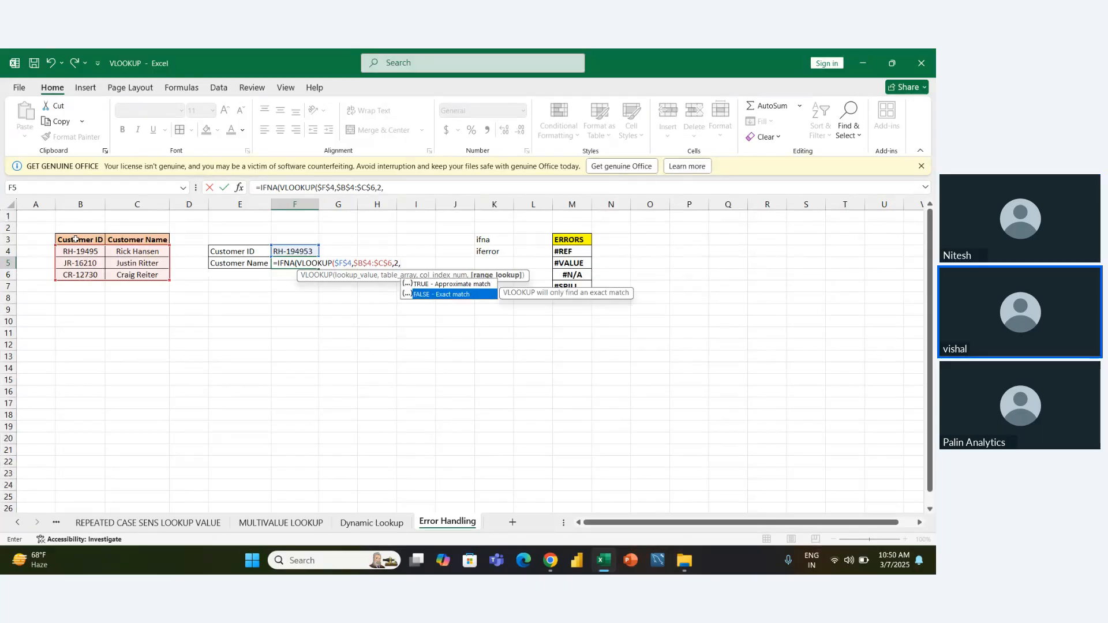
key("Tab")
type(")")
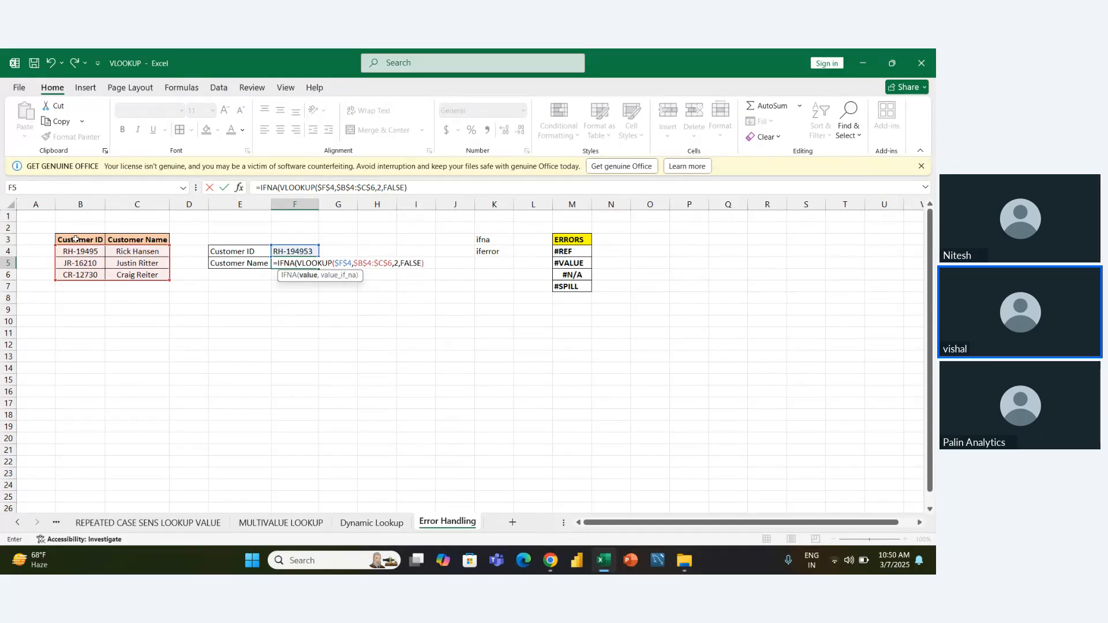
type(",\"")
key("shift+F3")
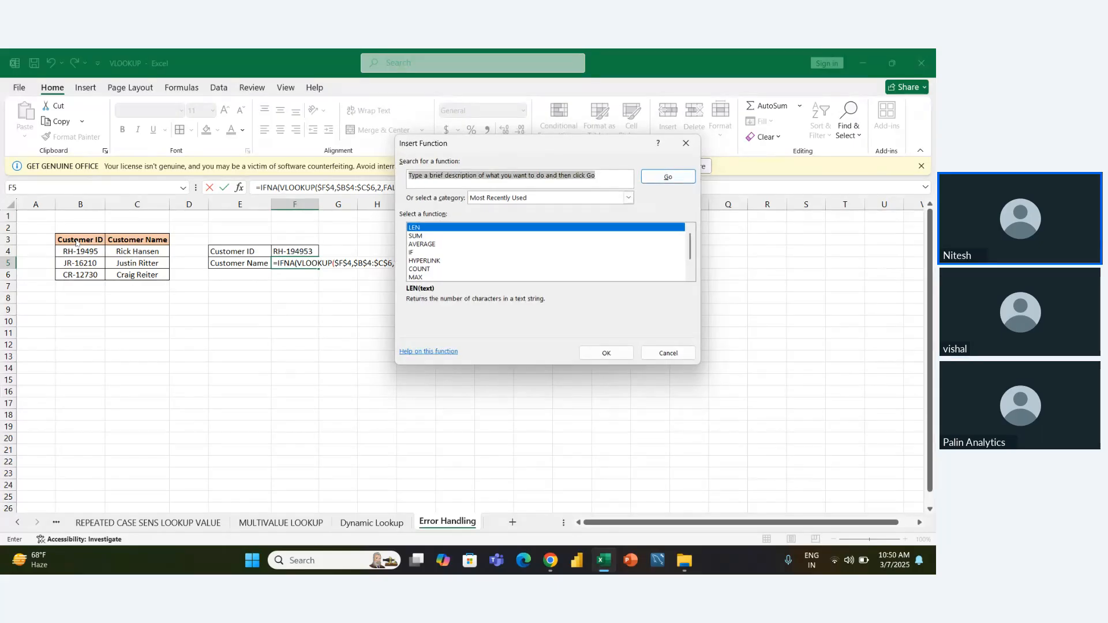
key("Escape")
key("Escape")
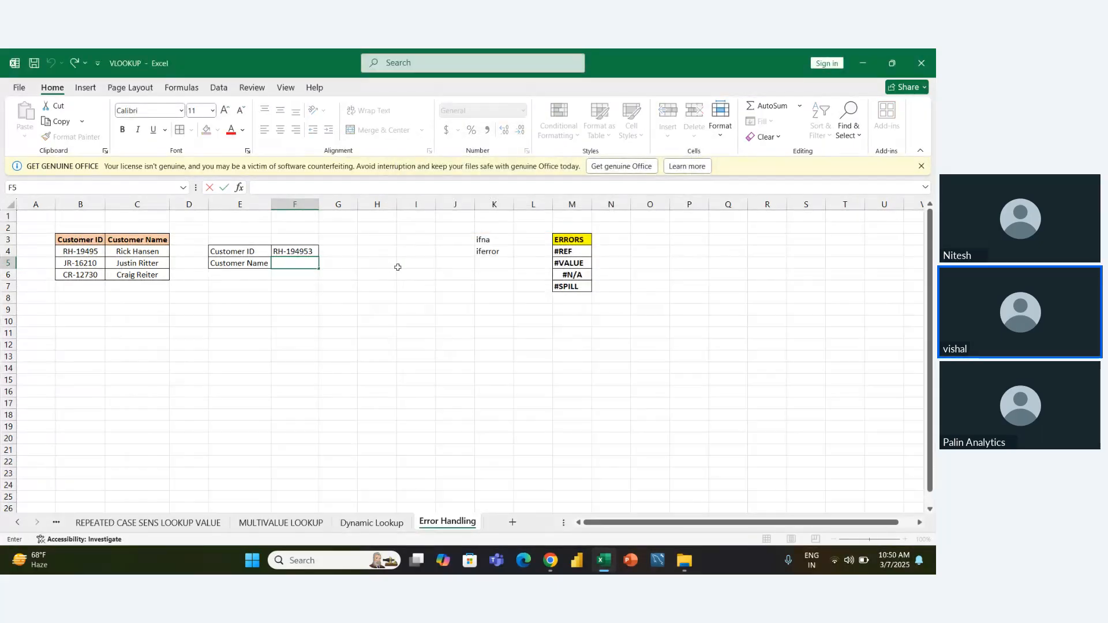
double_click(324, 366)
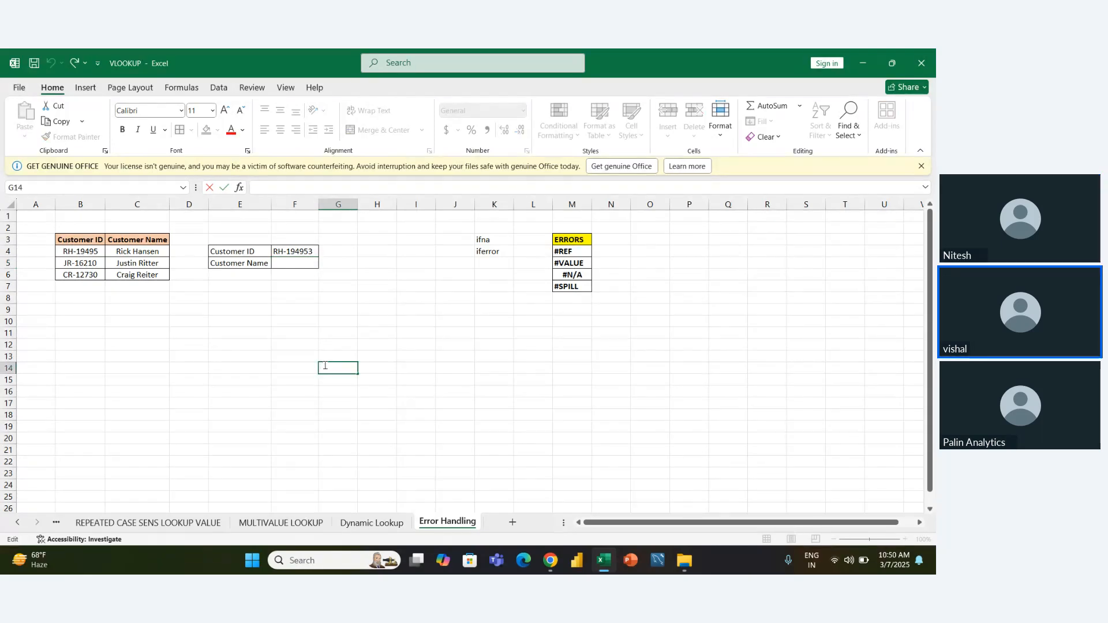
key("Escape")
key("Left")
key("Up")
key("Up")
key("Up")
key("Up")
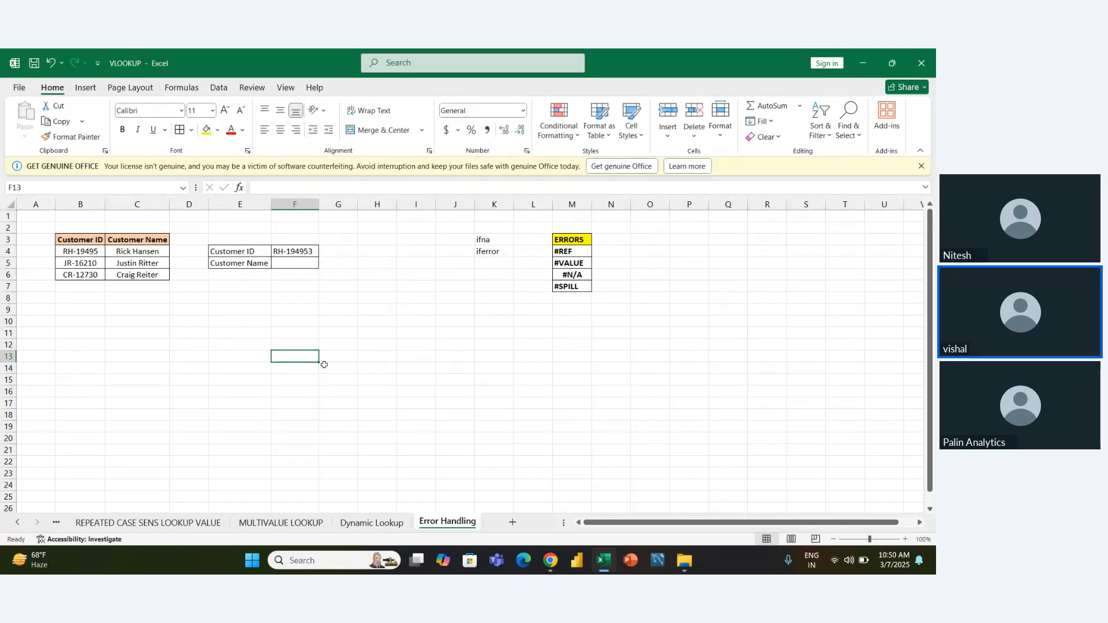
key("Up")
key("Up")
key("Up")
key("Up")
key("Up")
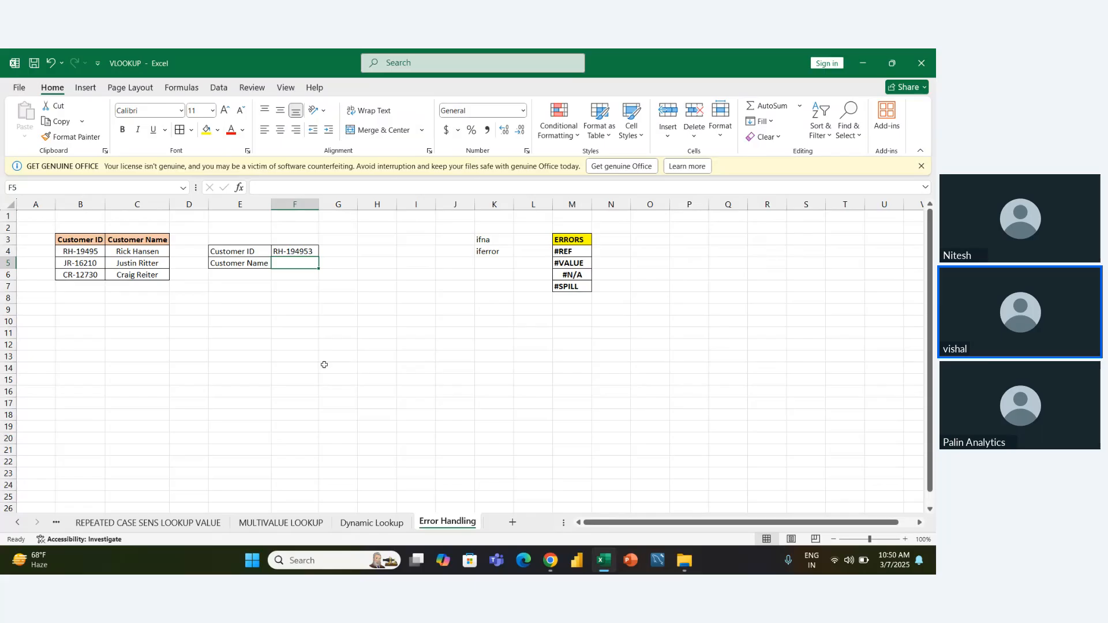
type("=ifn")
key("Tab")
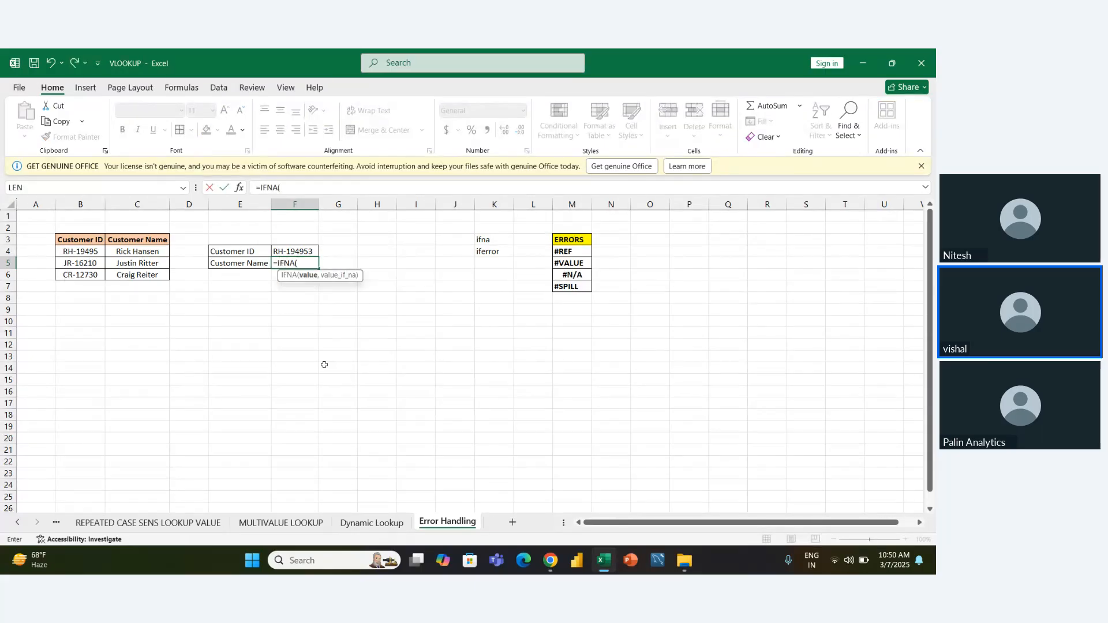
type("vl")
key("Tab")
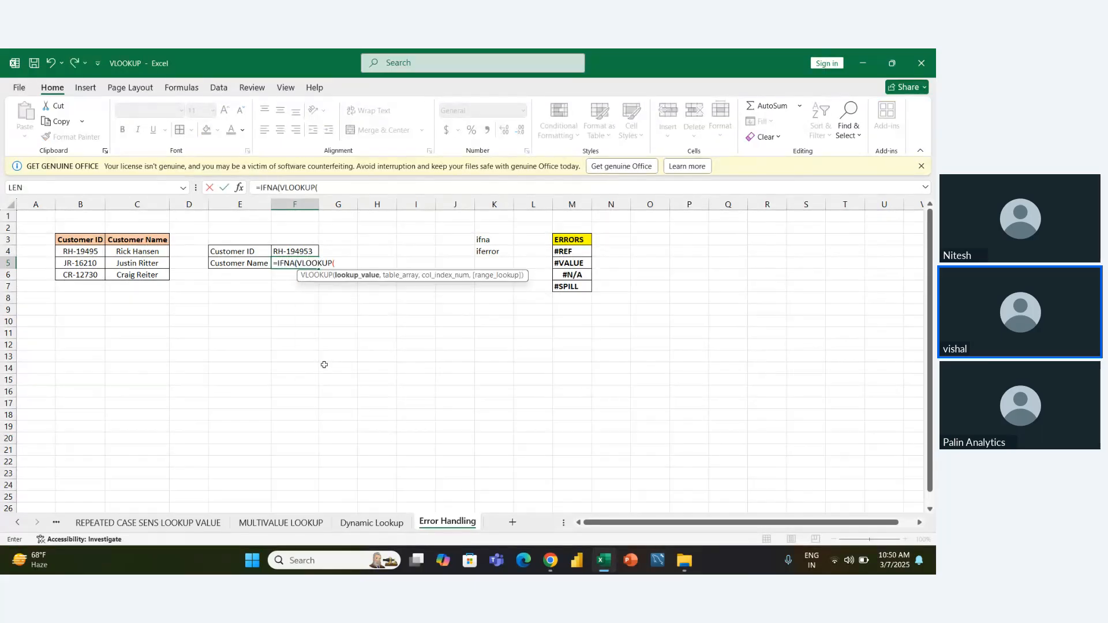
key("Left")
key("Up")
key("Up")
key("Right")
key("Down")
key("F4")
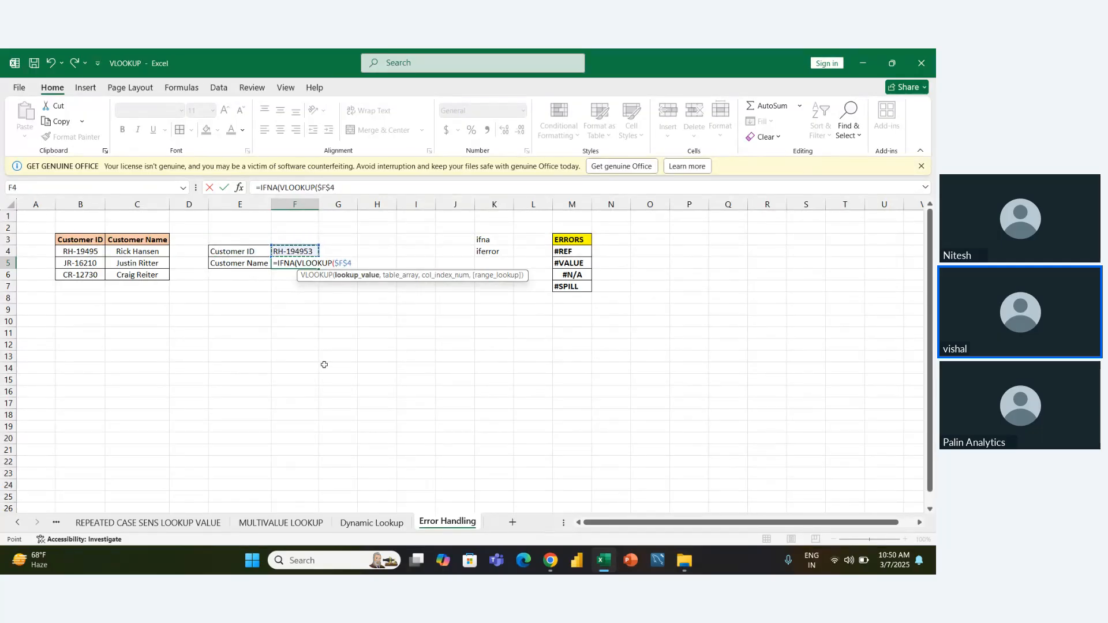
type(",")
key("Left")
key("Left")
key("Left")
key("Left")
key("Up")
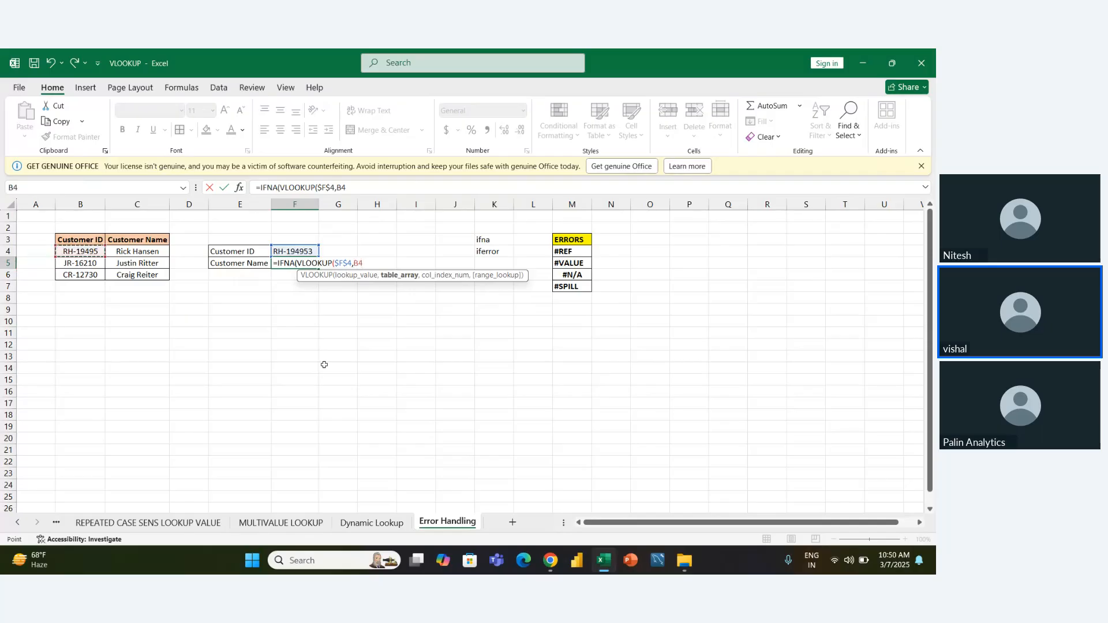
key("shift+Right")
key("shift+Down")
key("shift+Down")
key("F4")
type(",")
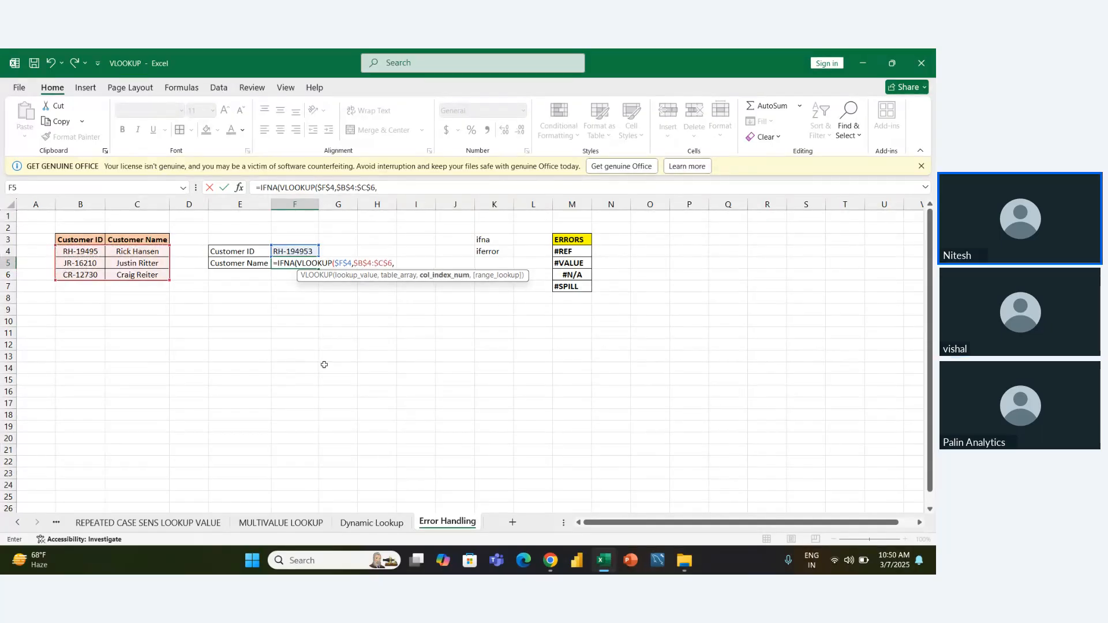
type("2,")
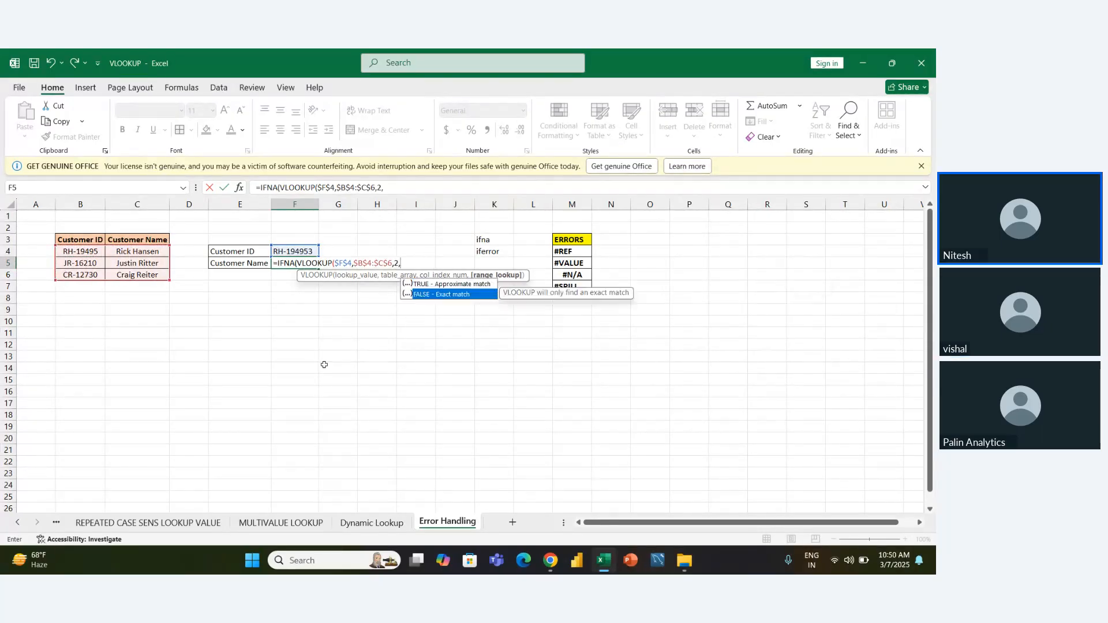
type("FALSE),\"")
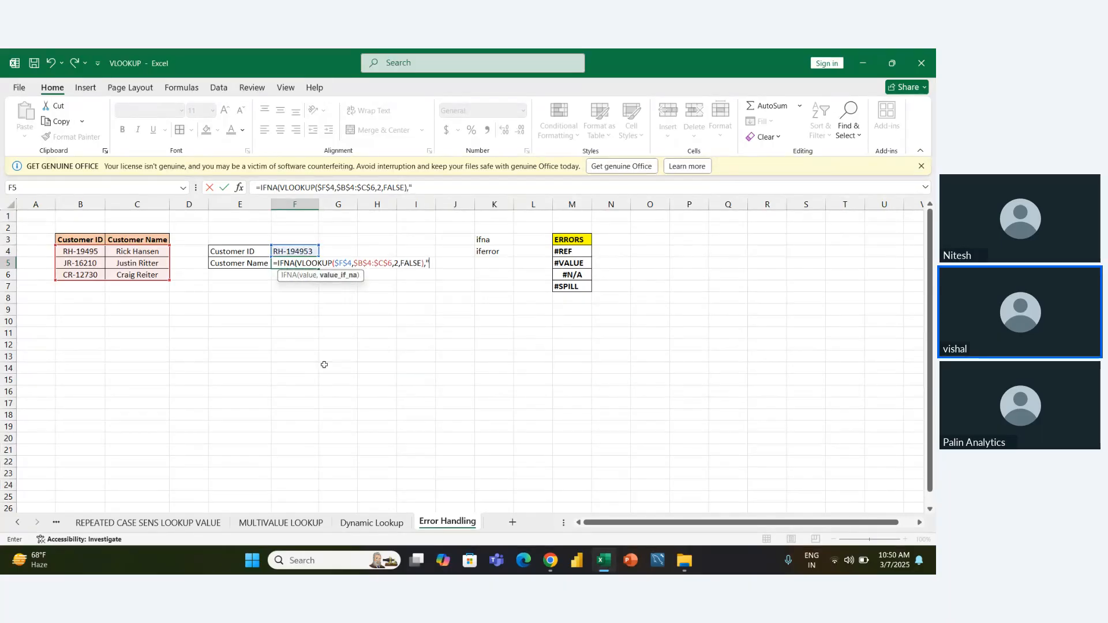
key("shift+F3")
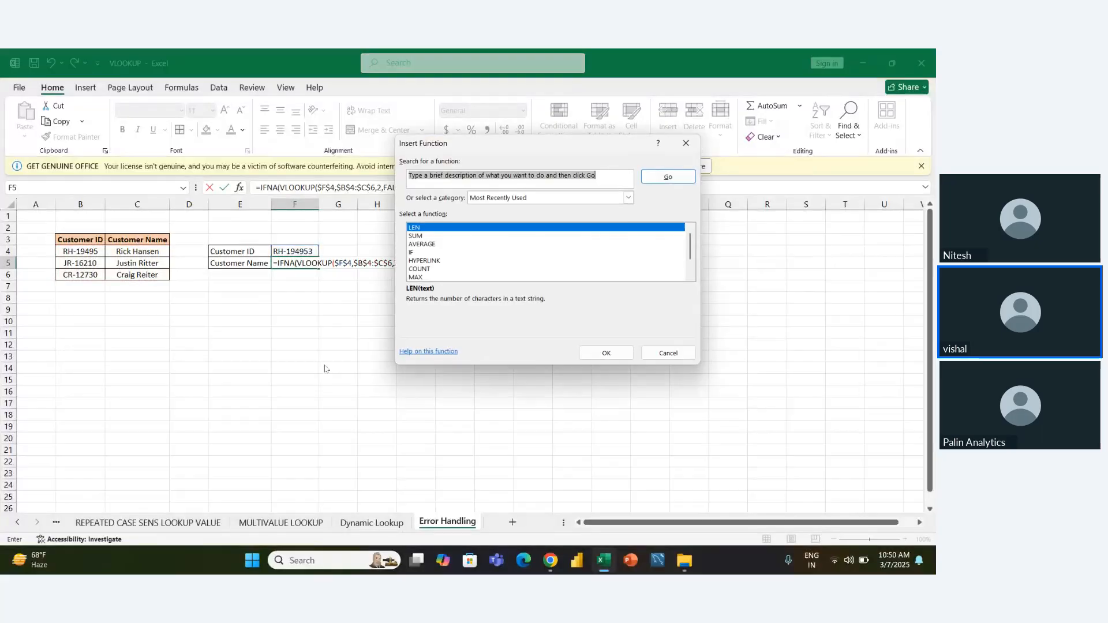
left_click(668, 353)
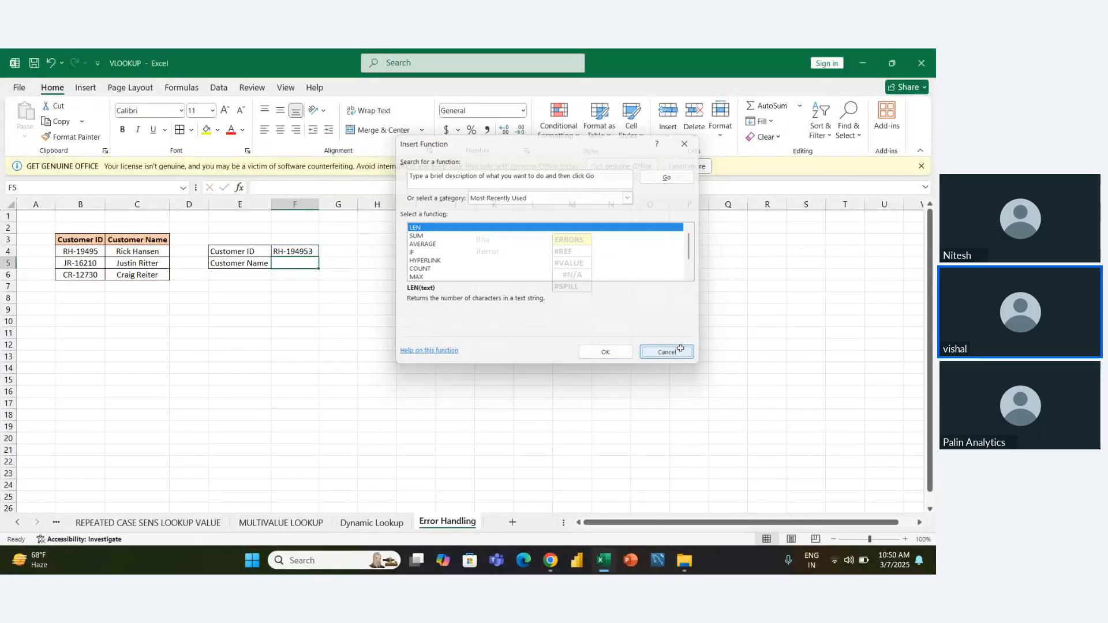
Begin an IFNA formula in the Customer Name result cell F5.
left_click(505, 338)
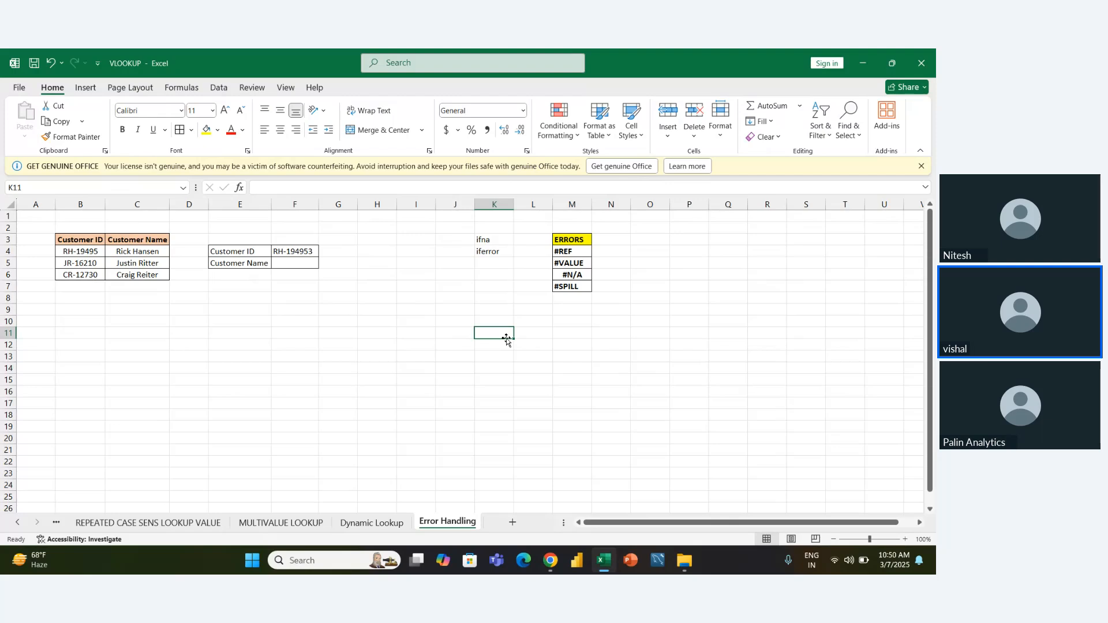
key("Left")
key("Left")
key("Left")
key("Up")
key("Up")
key("Up")
key("Left")
key("Up")
key("Up")
key("Left")
key("Up")
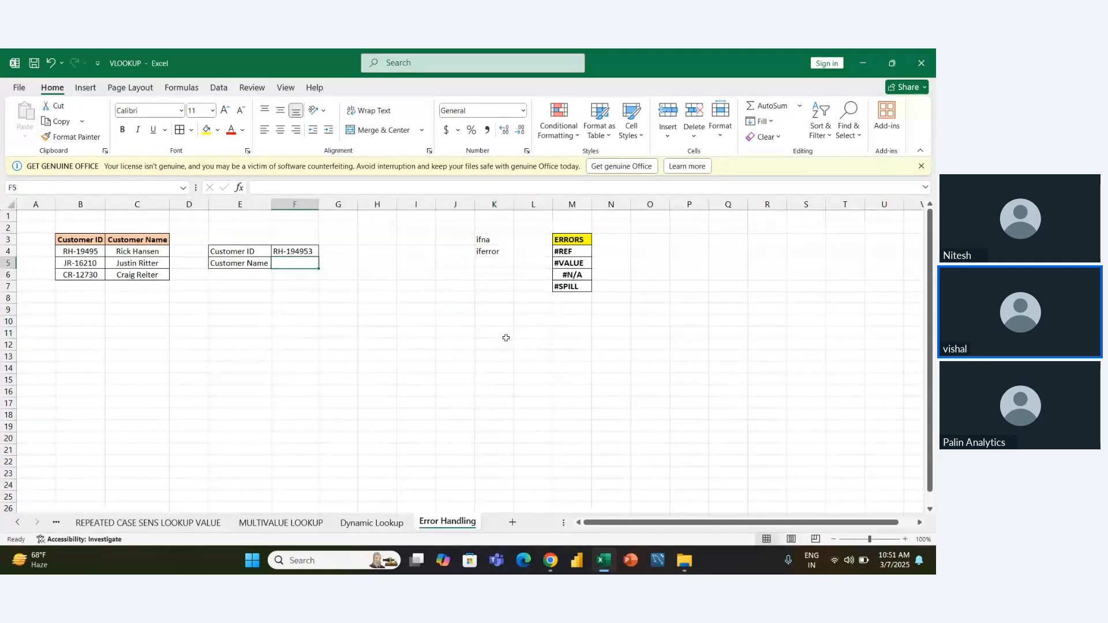
type("=")
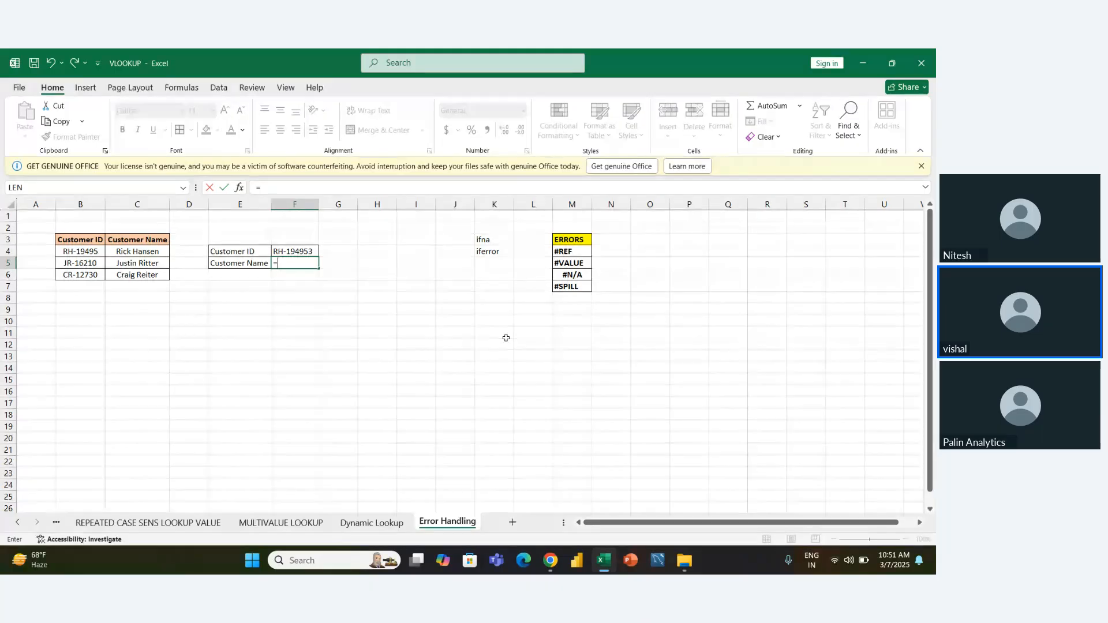
type("ifna")
key("Tab")
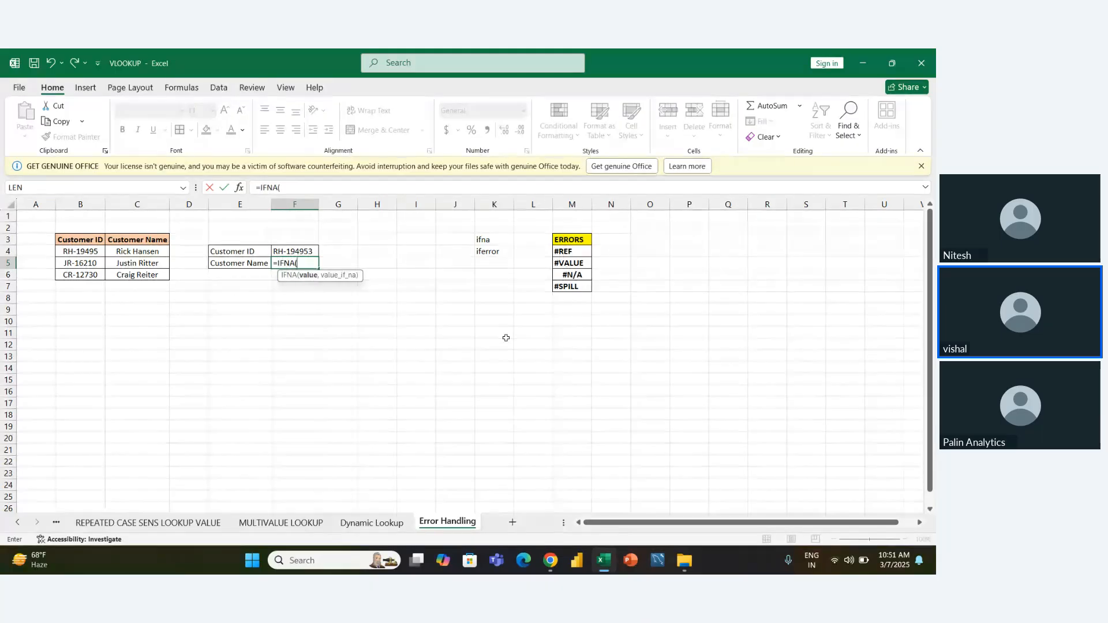
Nest a VLOOKUP as IFNA's value argument, with the absolute reference $F$4 as its lookup value.
type("vlookup")
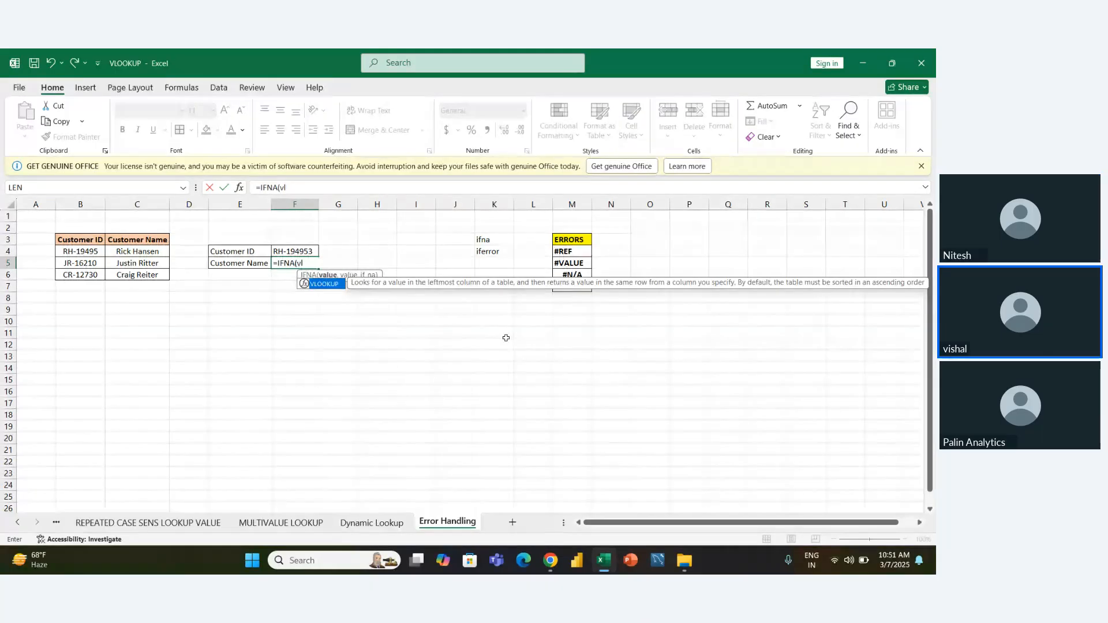
key("Tab")
key("Left")
key("Up")
key("Right")
key("F4")
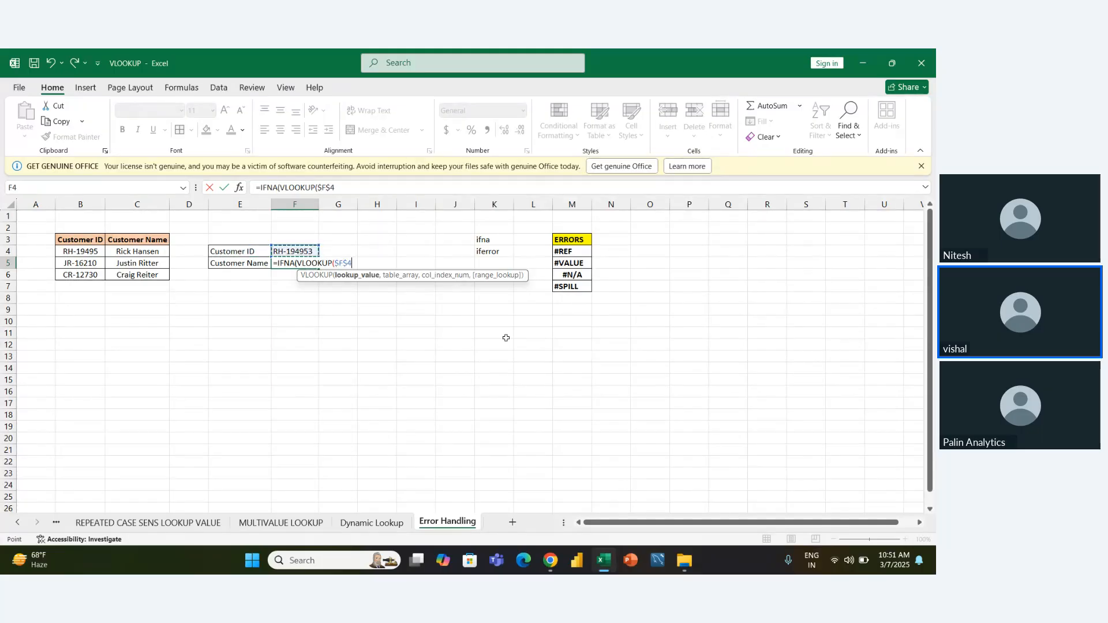
Give the nested VLOOKUP the absolute table array $B$4:$C$6.
type(",")
key("Left")
key("Left")
key("Left")
key("Left")
key("Up")
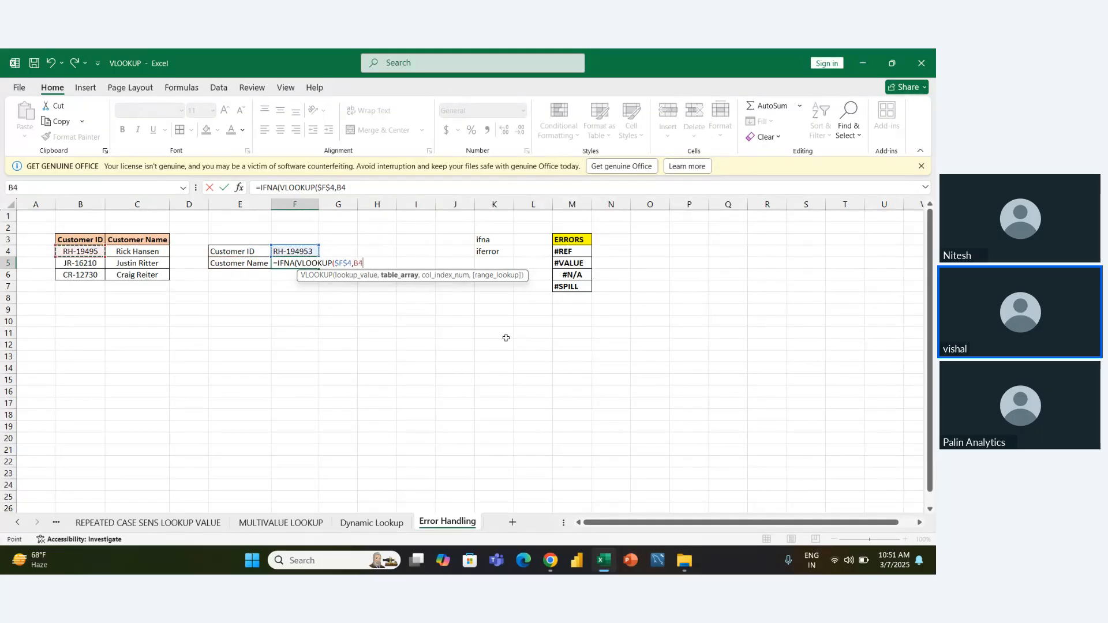
key("ctrl+shift+Down")
key("ctrl+shift+Right")
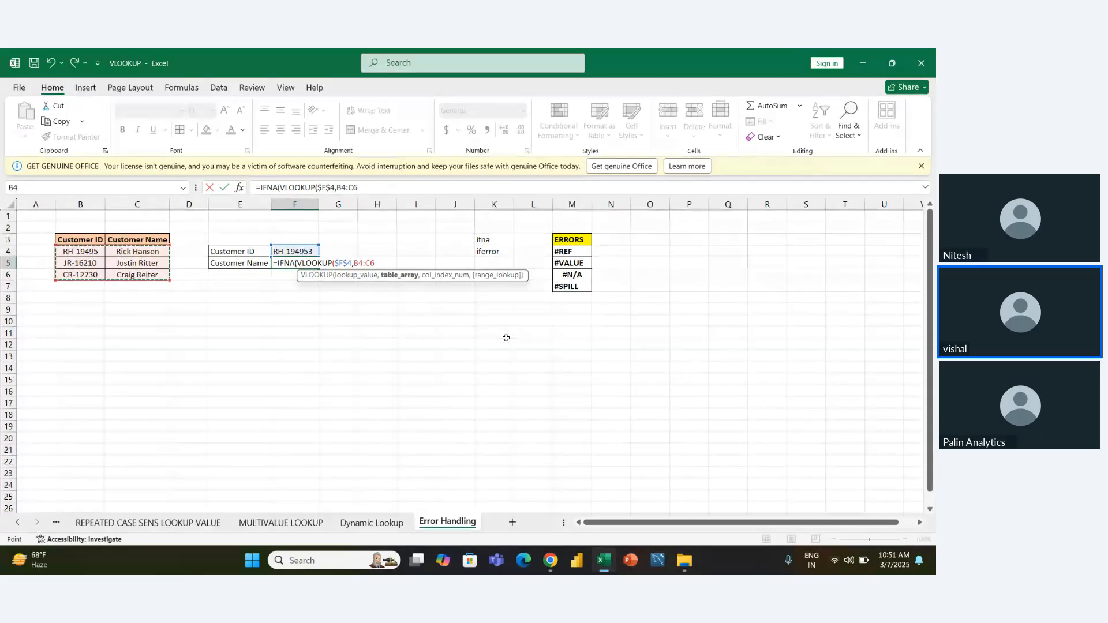
key("F4")
Set the nested VLOOKUP's column index to 2 with exact match FALSE, and close it.
type(",2")
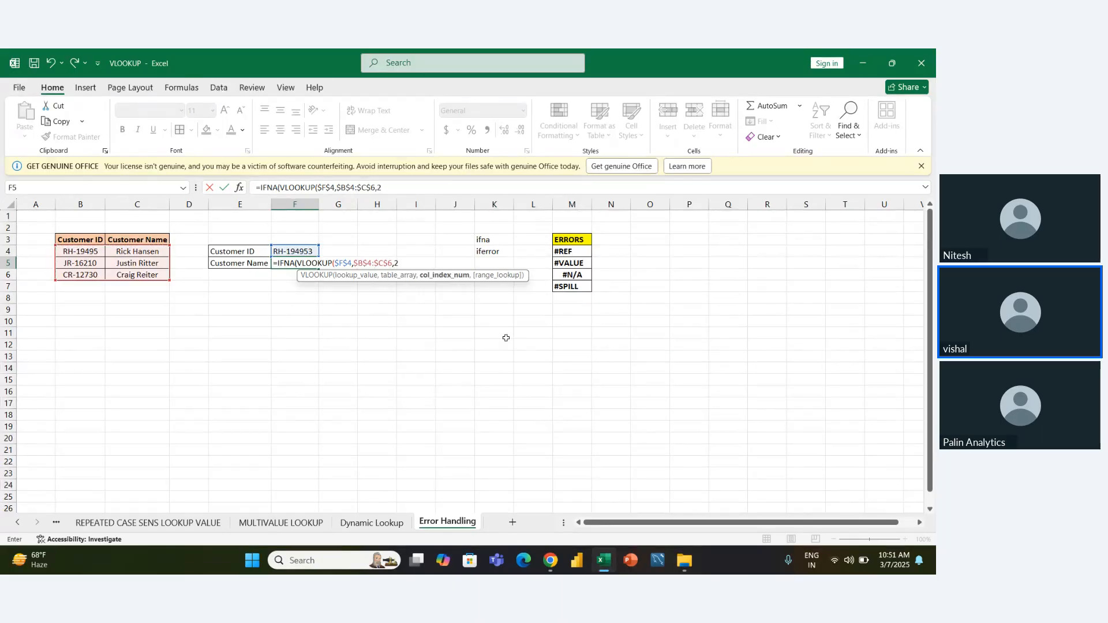
type(",")
key("Down")
key("Tab")
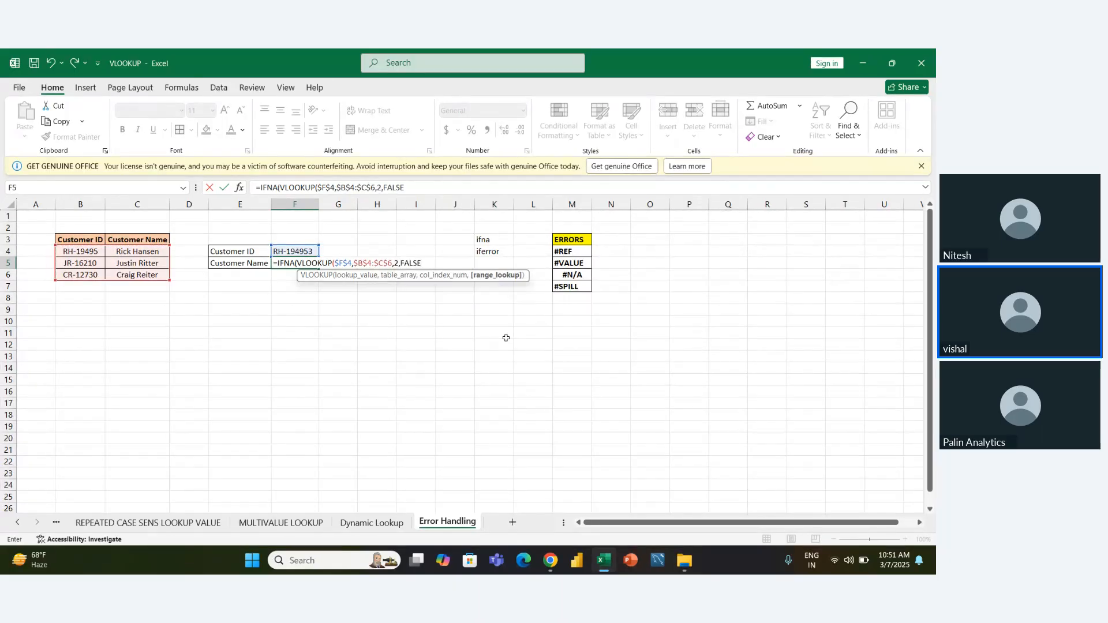
type("),")
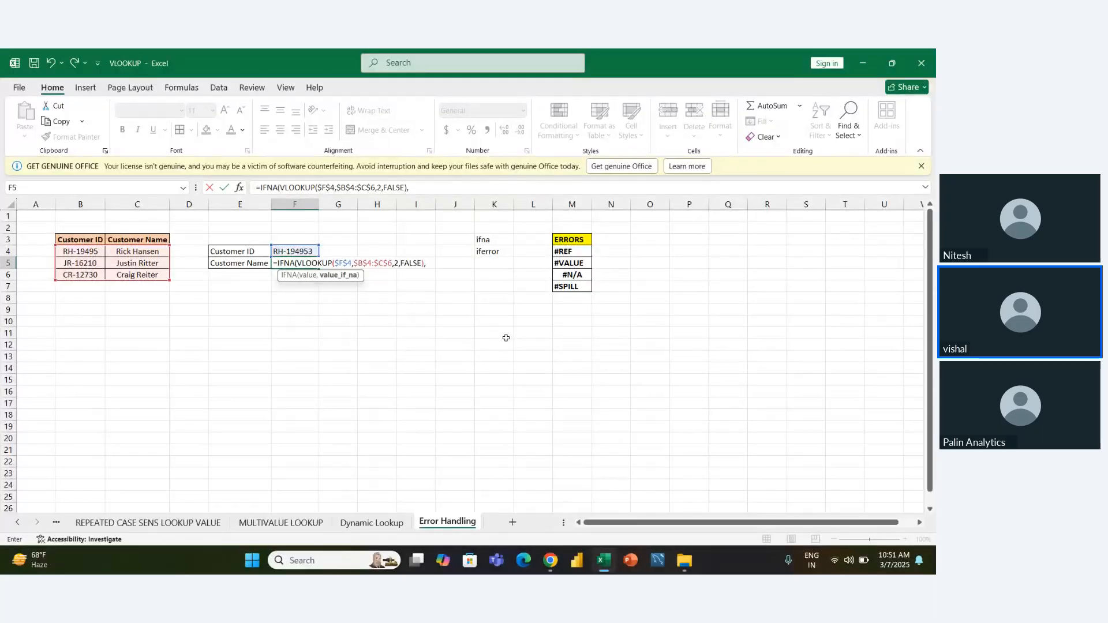
Set IFNA's fallback value to "Data Not Found" and commit the formula in F5.
type("\"Data Not")
key("BackSpace")
key("BackSpace")
type("ound")
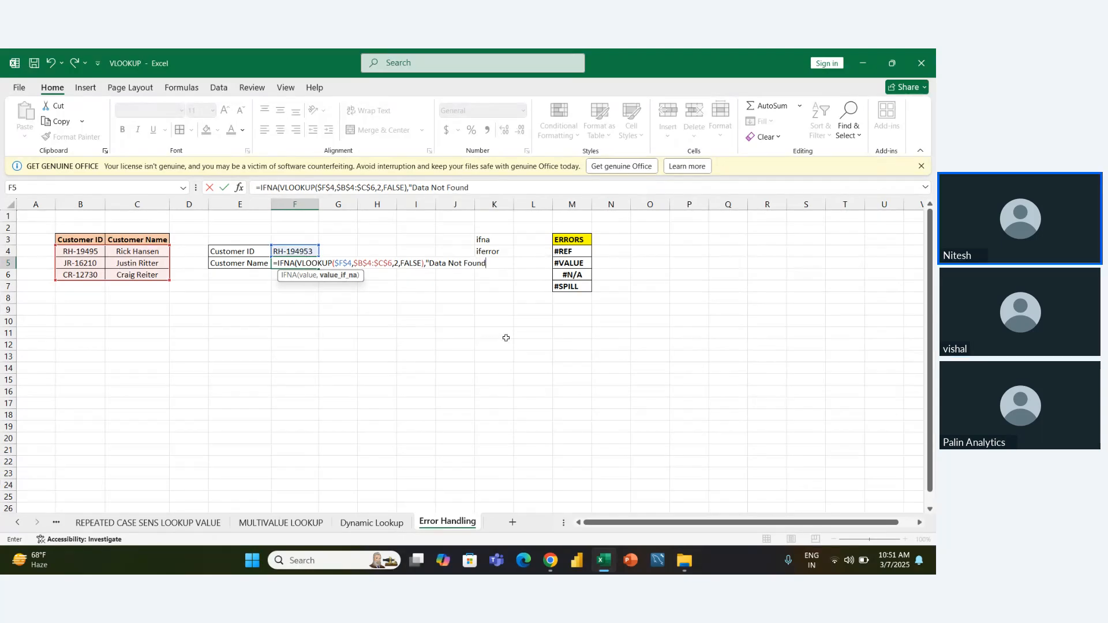
type("\")")
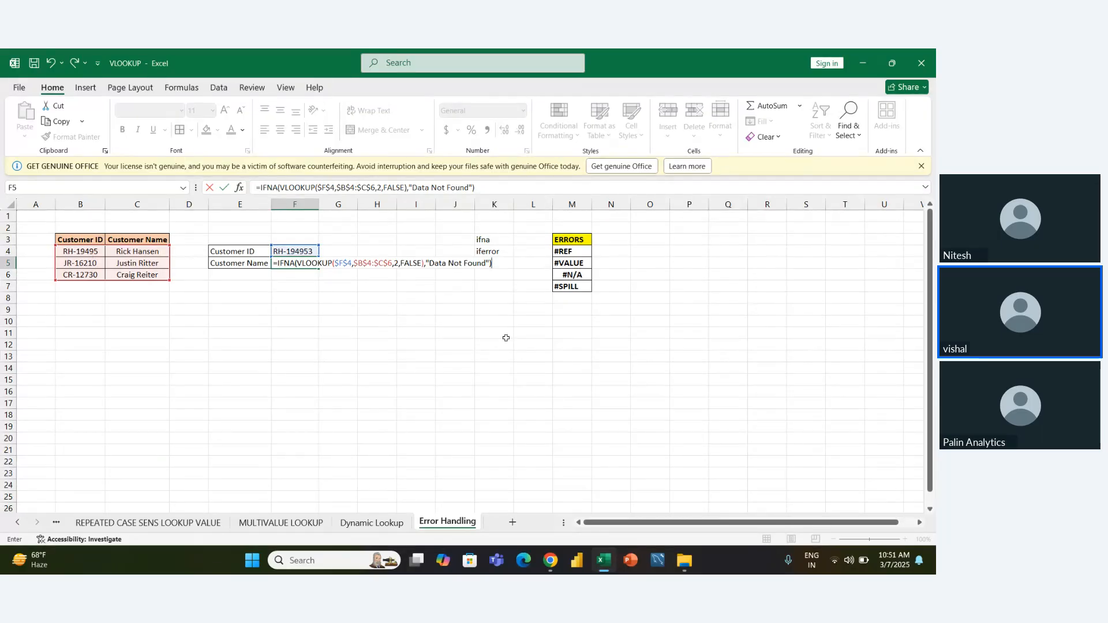
key("ctrl+Return")
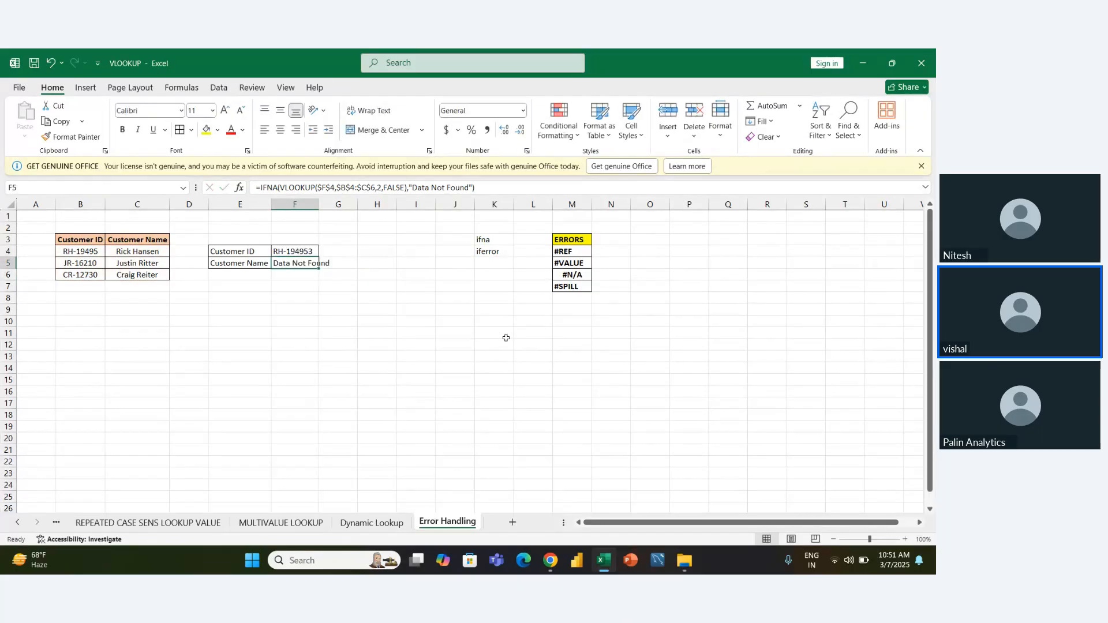
Autofit the width of column F to the content of F5.
key("alt+h")
key("o")
key("i")
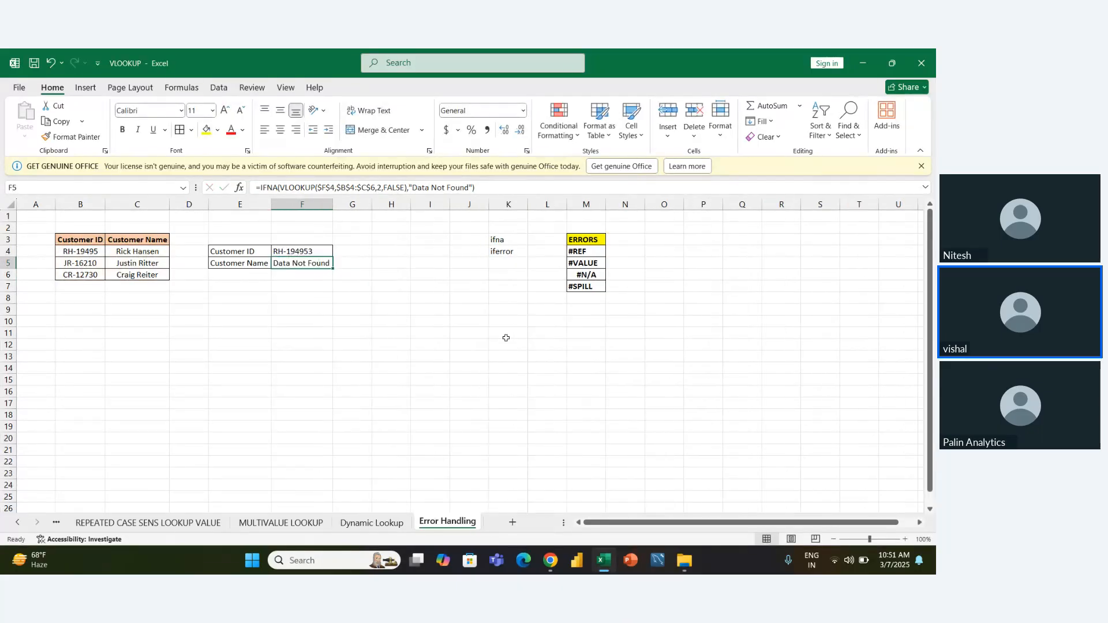
Remove the trailing digit 3 from the lookup customer ID in F4 to test the IFNA formula.
key("Up")
key("F2")
key("BackSpace")
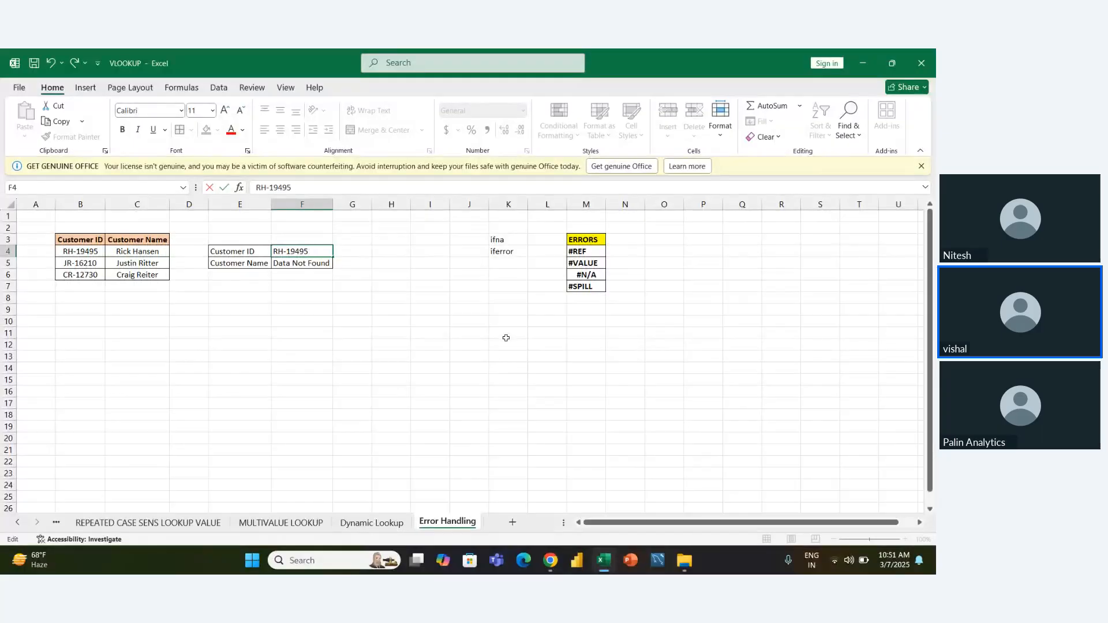
key("Return")
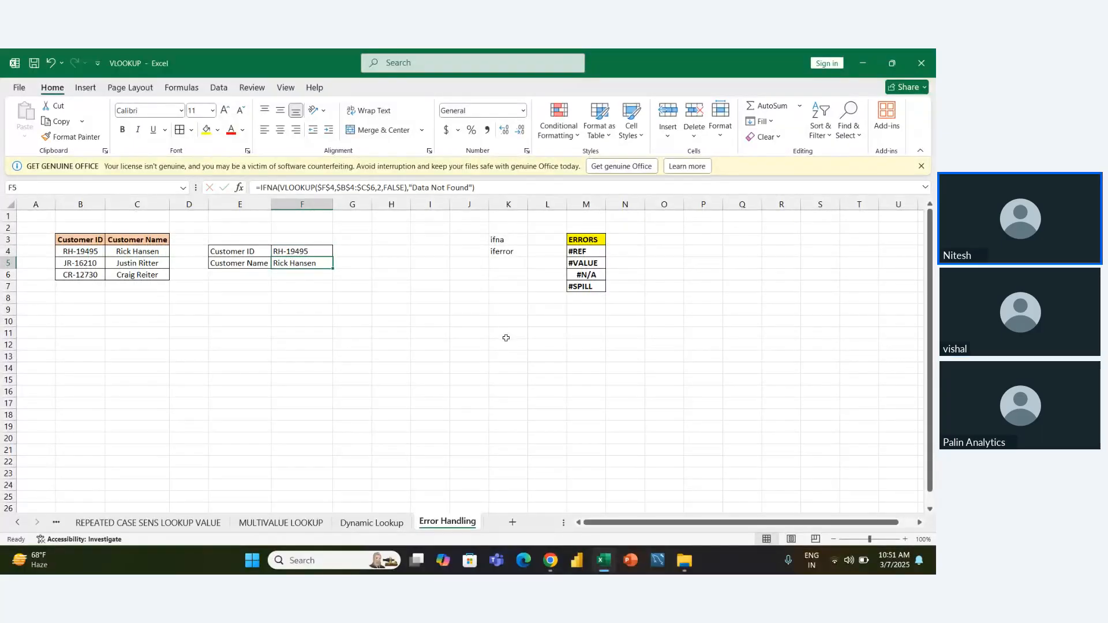
Inspect the IFNA formula in F5, and append the digit 3 to the customer ID in F4 again.
key("F2")
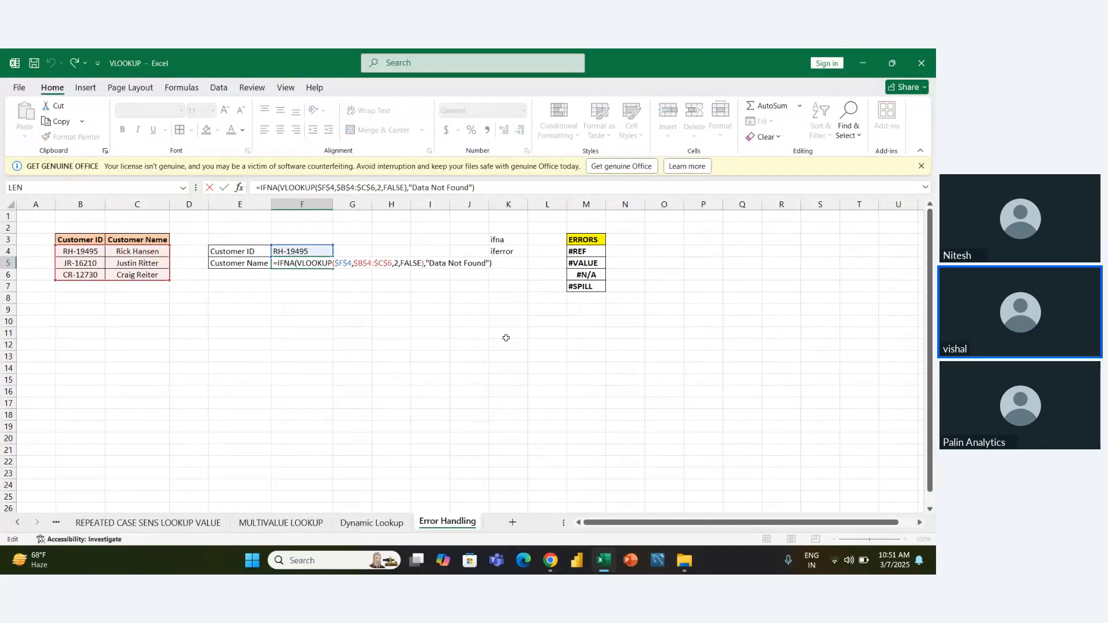
key("Return")
key("Up")
key("Up")
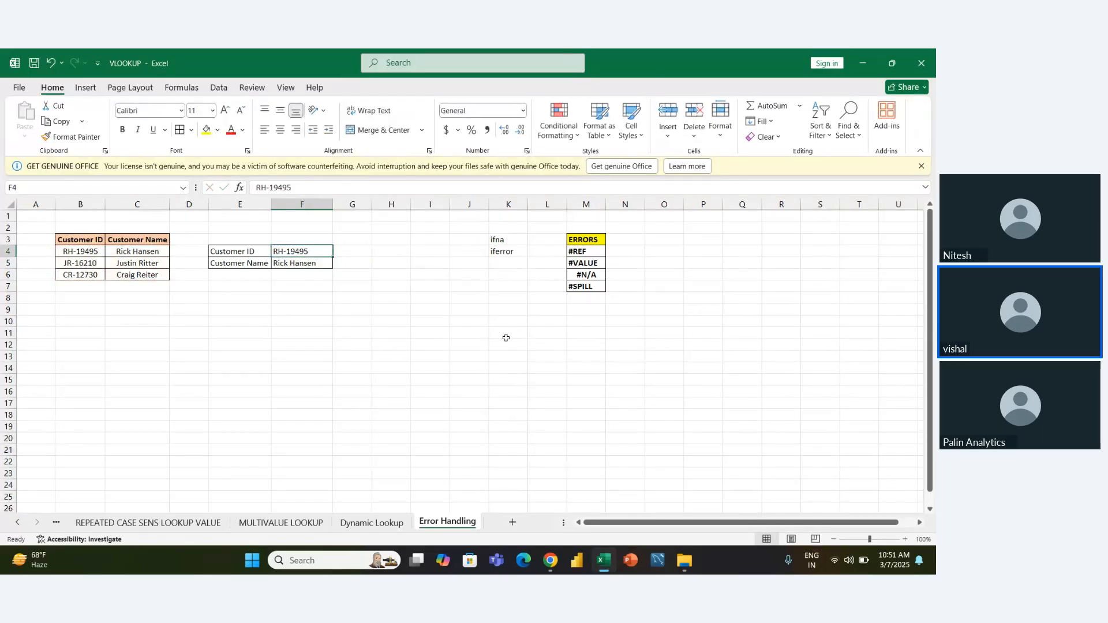
key("F2")
key("Return")
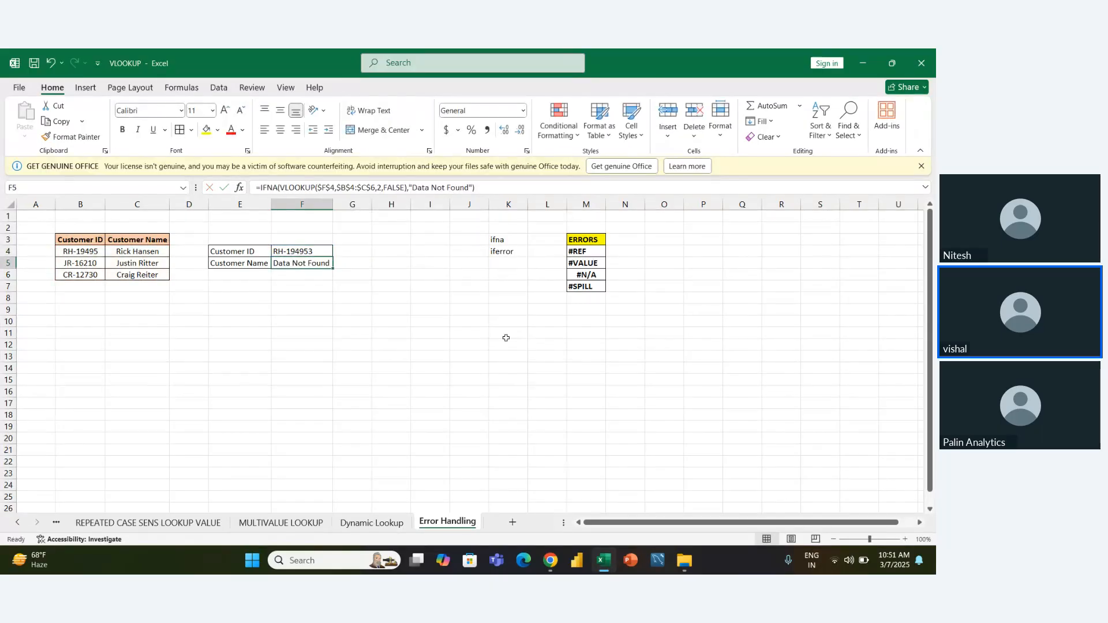
Look at the #REF and #VALUE entries in the ERRORS list.
key("Right")
key("Right")
key("Right")
key("Right")
key("Right")
key("Right")
key("Right")
key("Up")
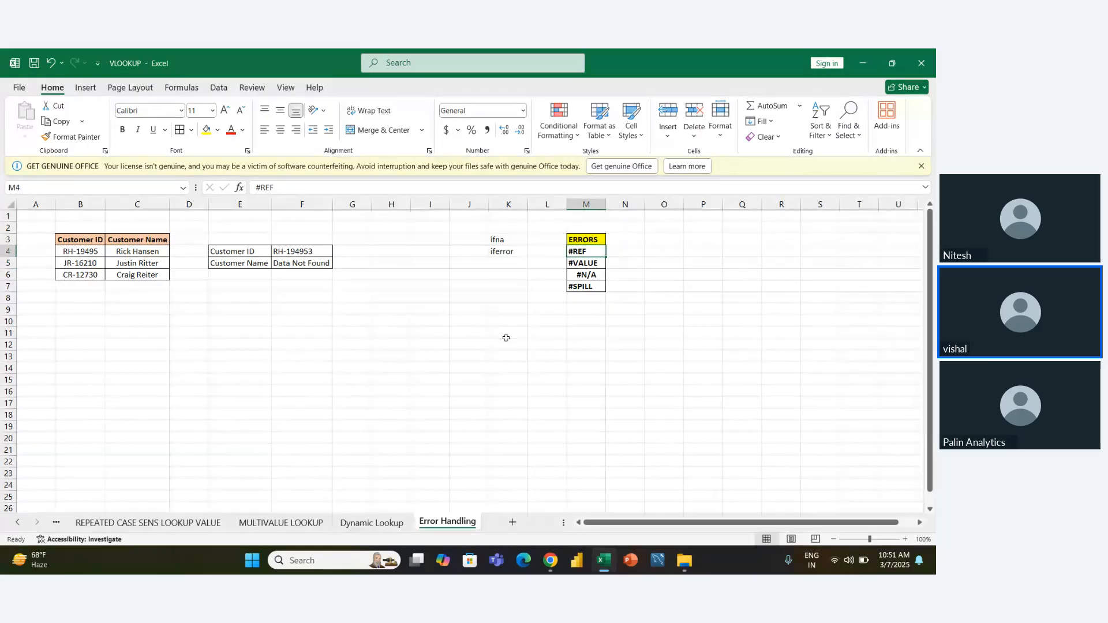
key("Down")
Enter a second "Customer Name" label in E6, below the existing lookup block.
key("Left")
key("Left")
key("Left")
key("Left")
key("Left")
key("Left")
key("Left")
key("Left")
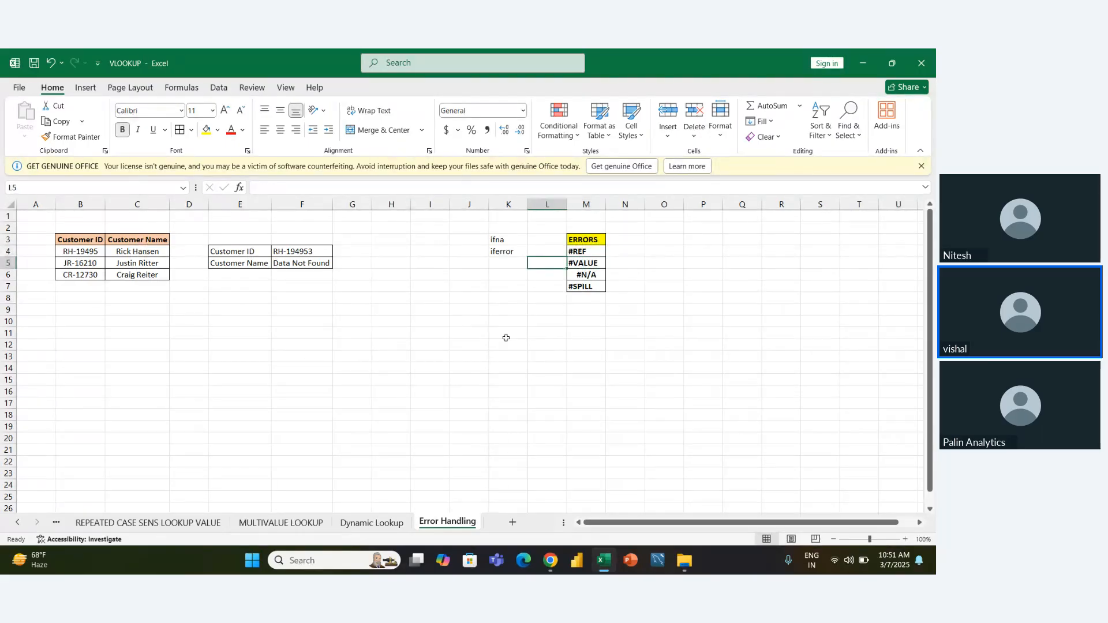
key("Down")
key("Right")
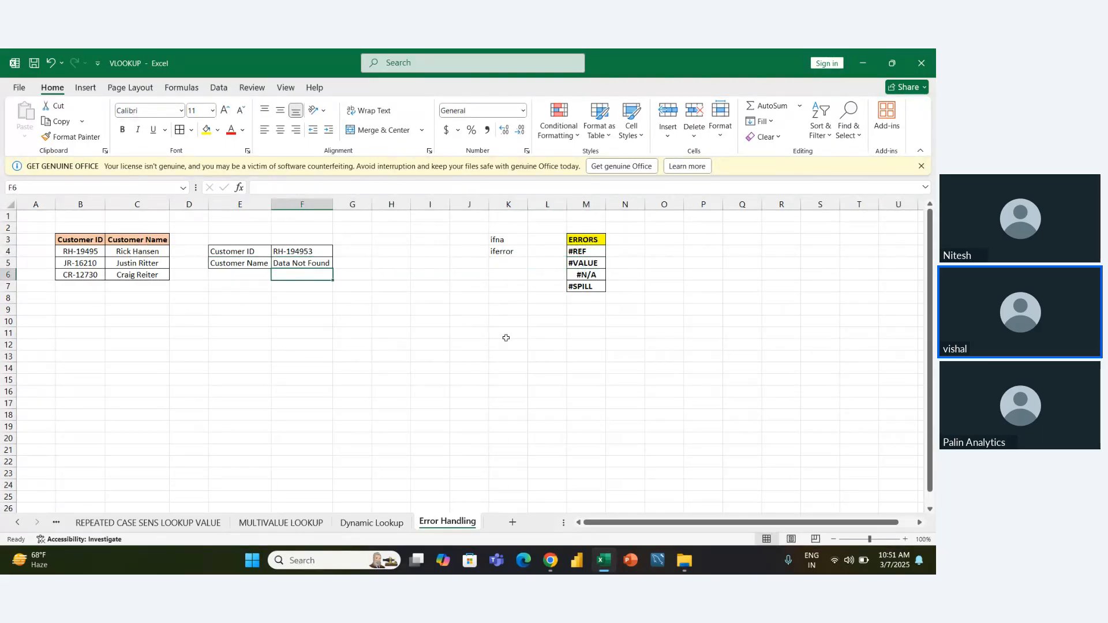
key("Left")
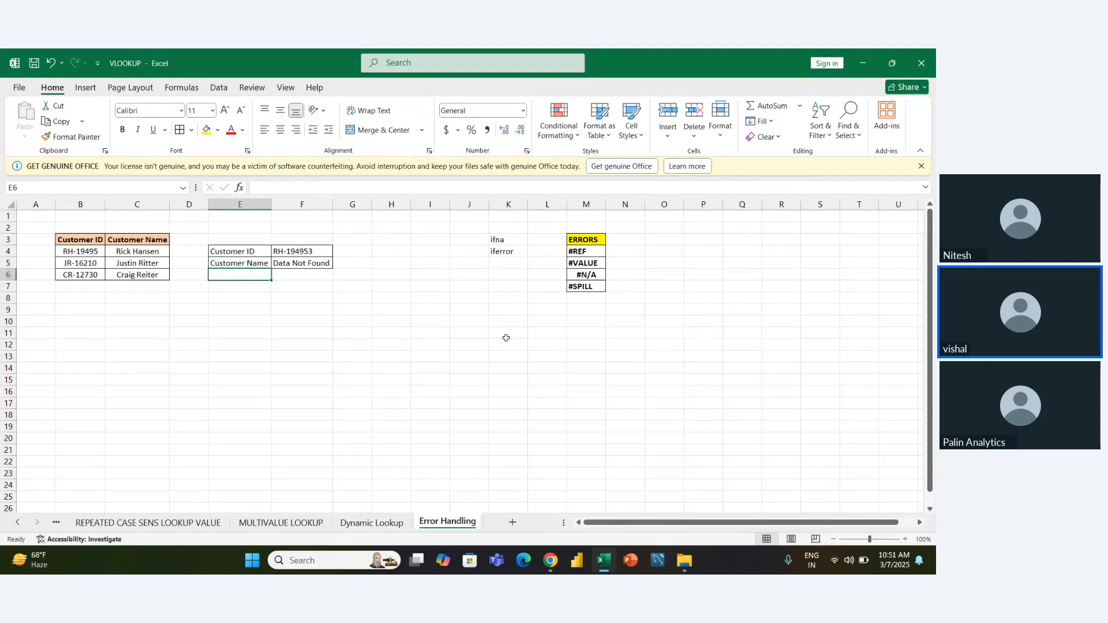
type("Customer Name")
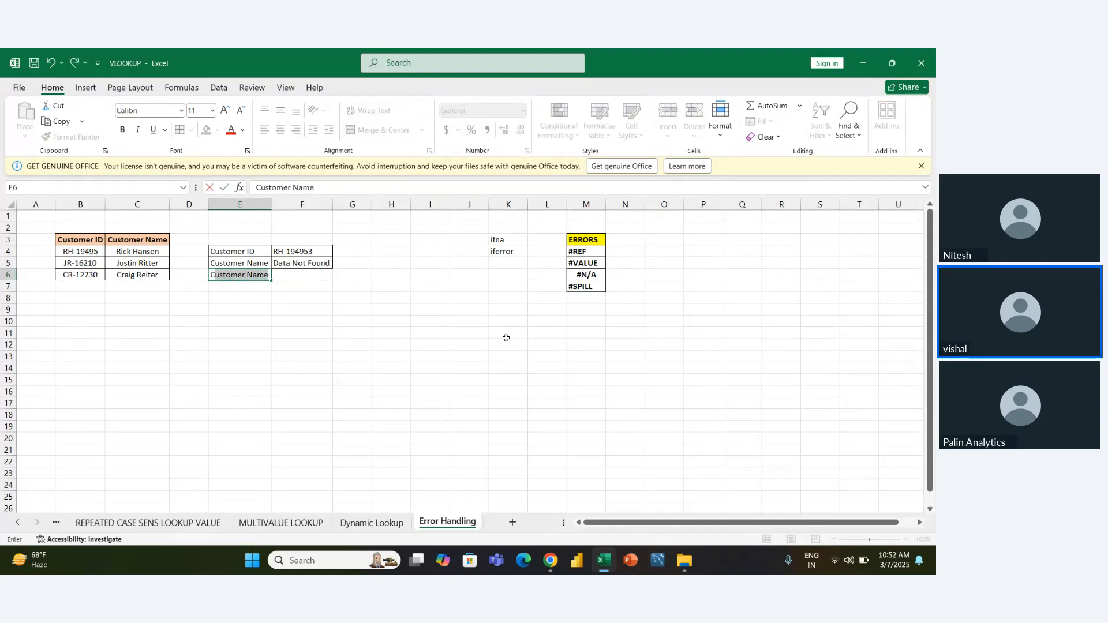
key("Tab")
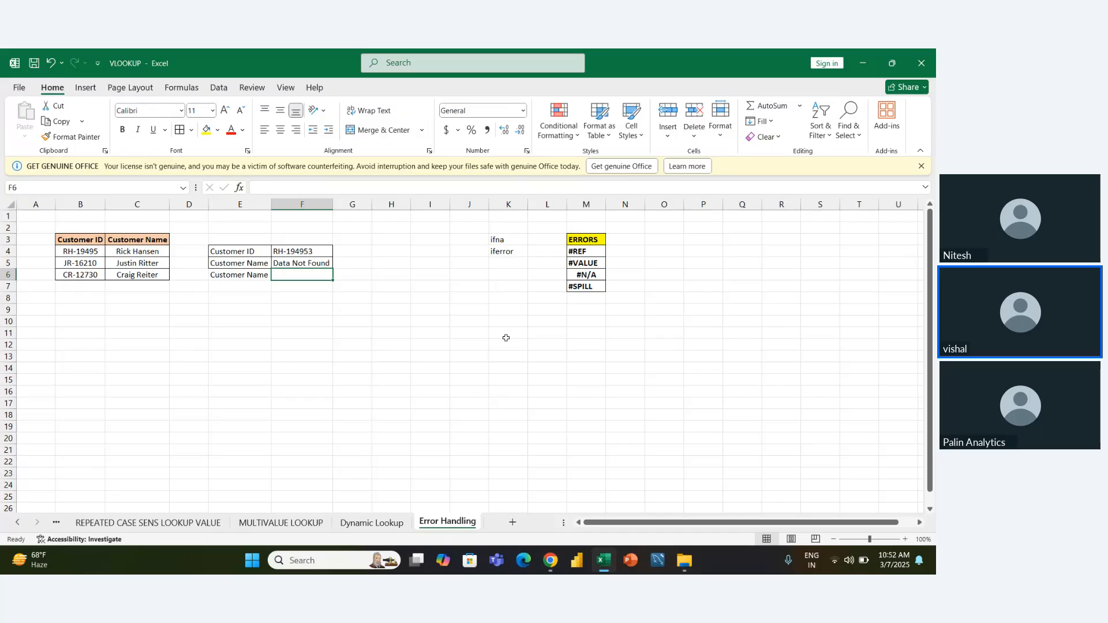
type("vl")
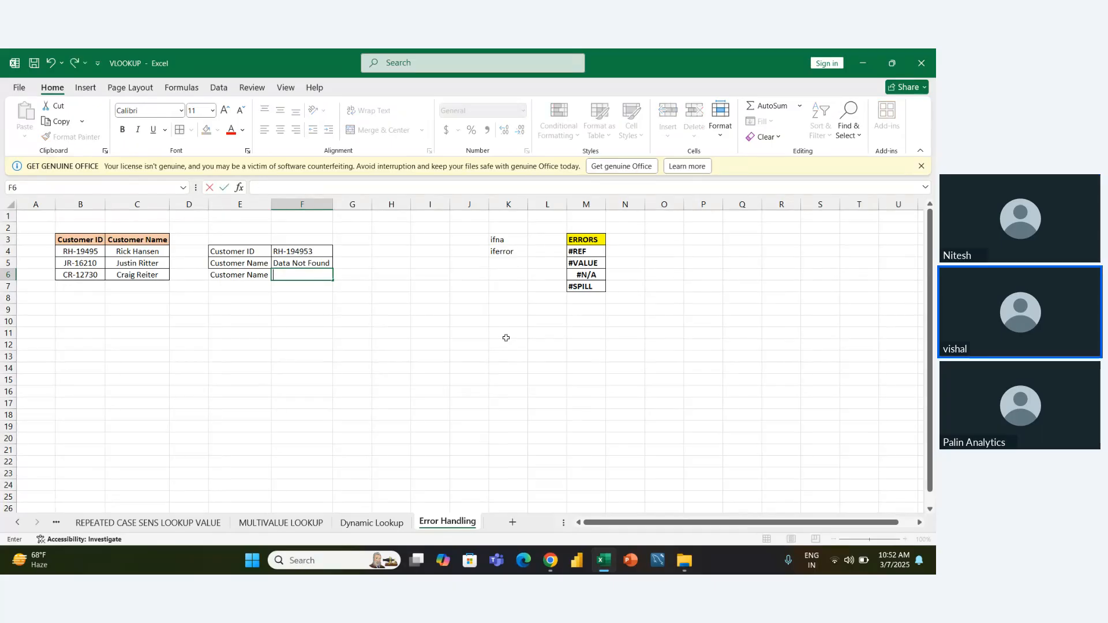
key("Tab")
key("Left")
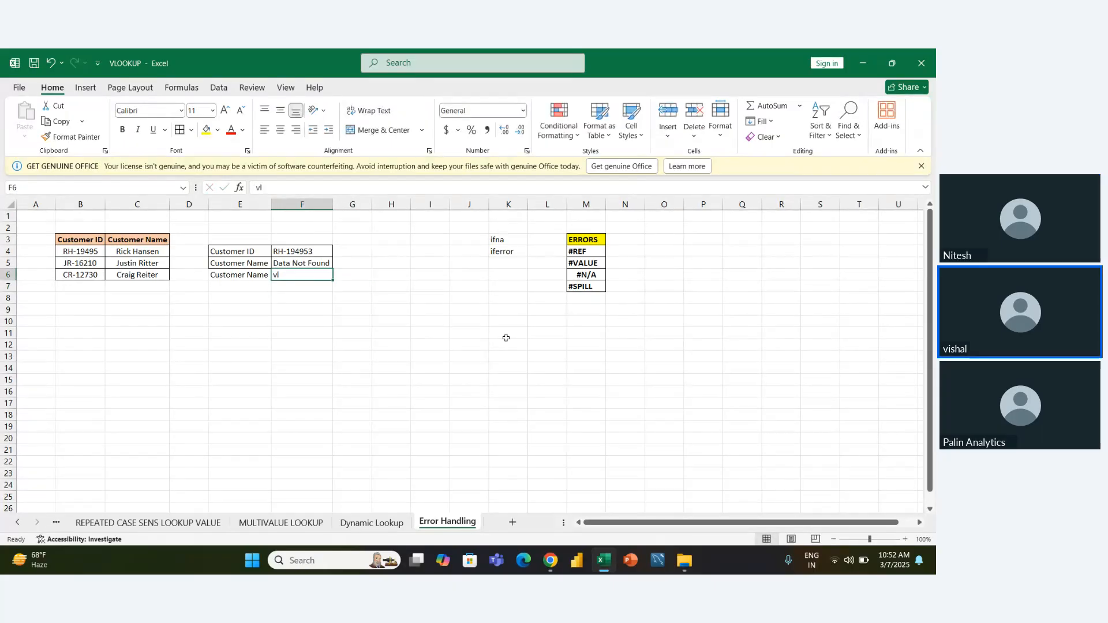
Start a VLOOKUP in F6 with lookup value $F$4 and table array $B$4:$C$6.
type("=vl")
key("Tab")
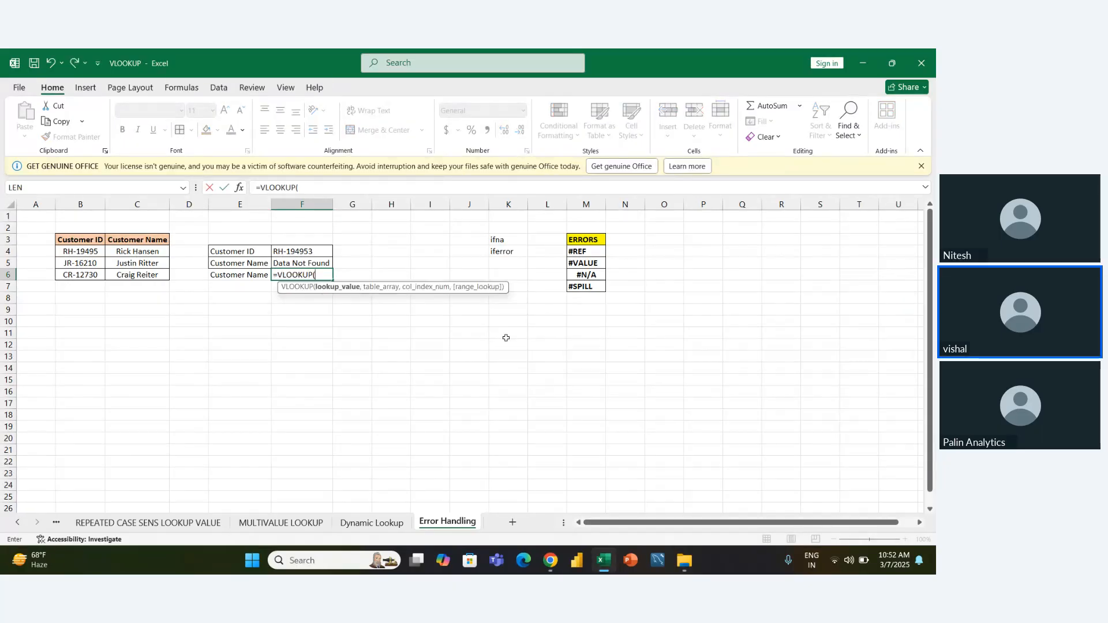
type("F4")
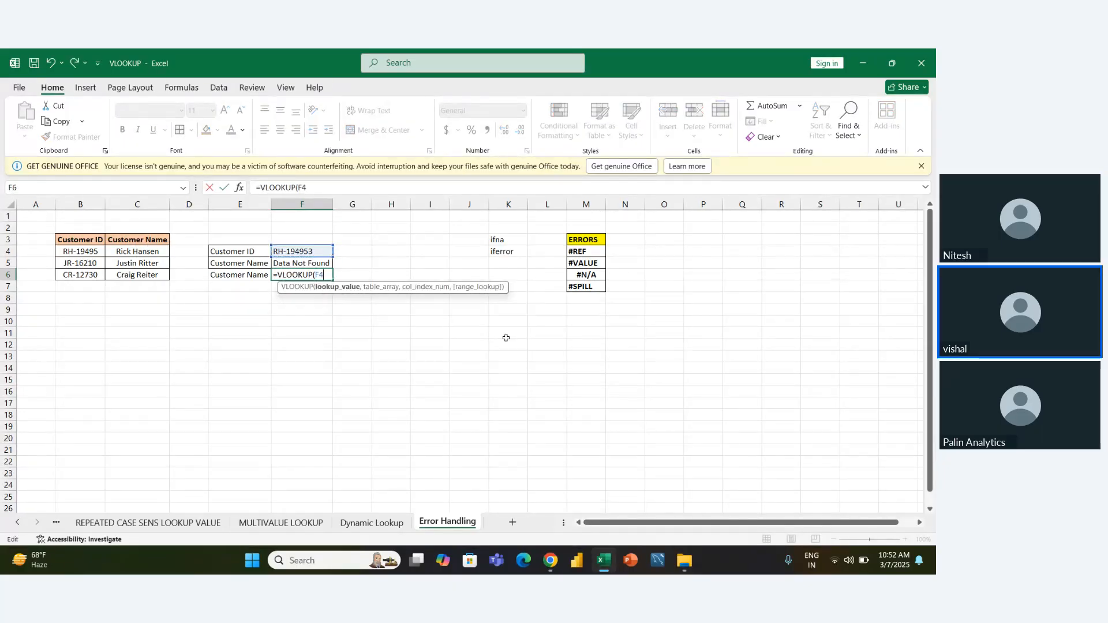
key("F4")
type(",")
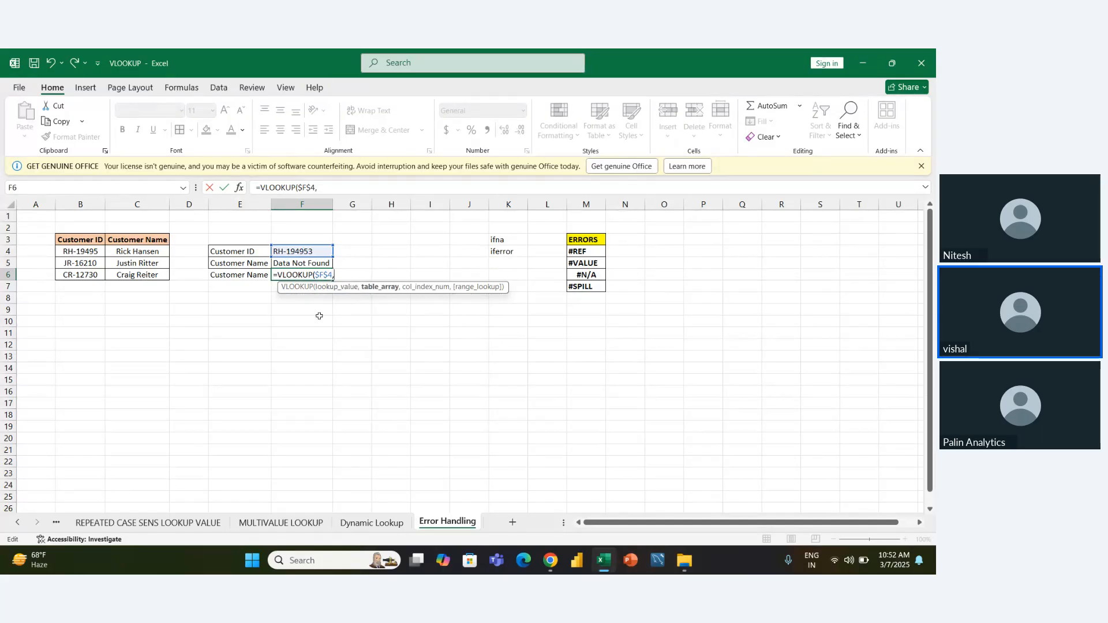
left_click_drag(90, 250, 160, 272)
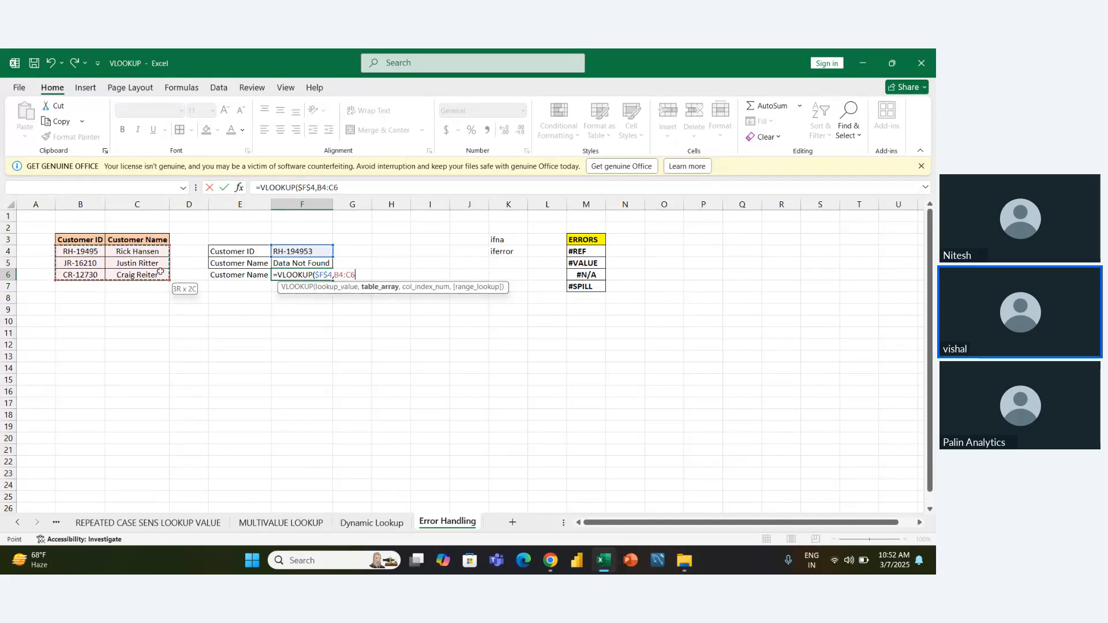
key("F4")
type(",")
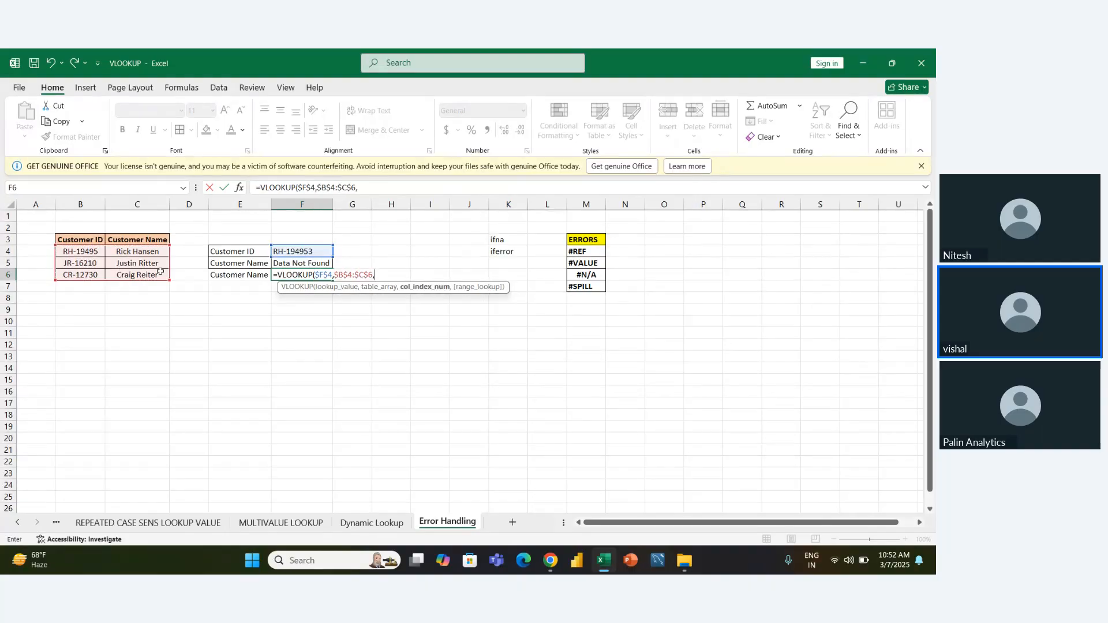
Complete the F6 VLOOKUP with column index 3 and exact match FALSE.
type("3,")
key("Down")
key("Tab")
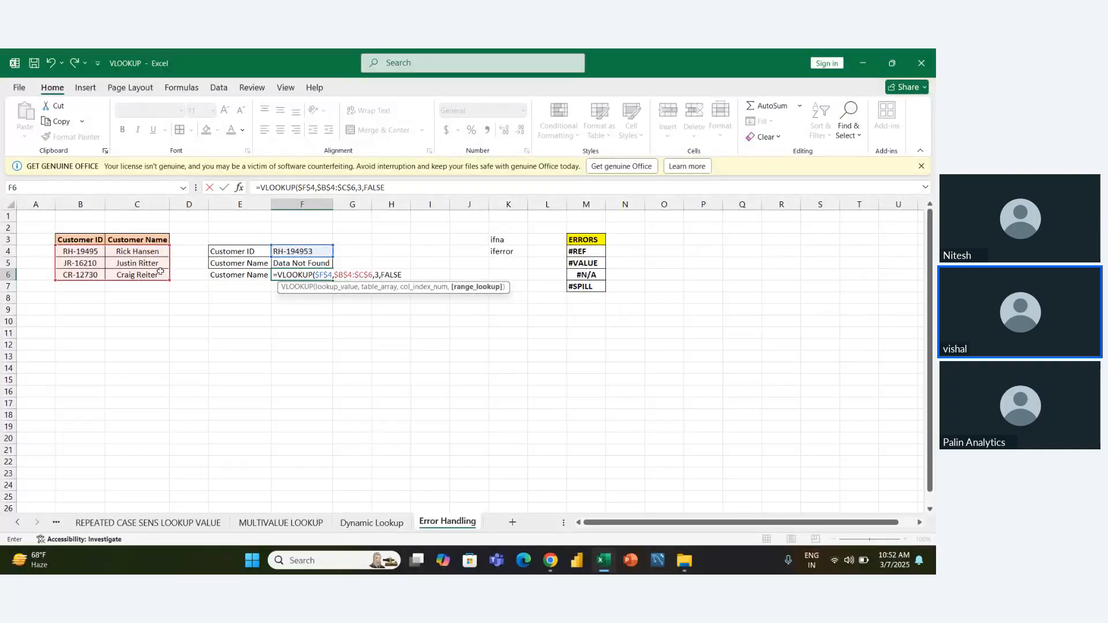
key("Return")
key("Up")
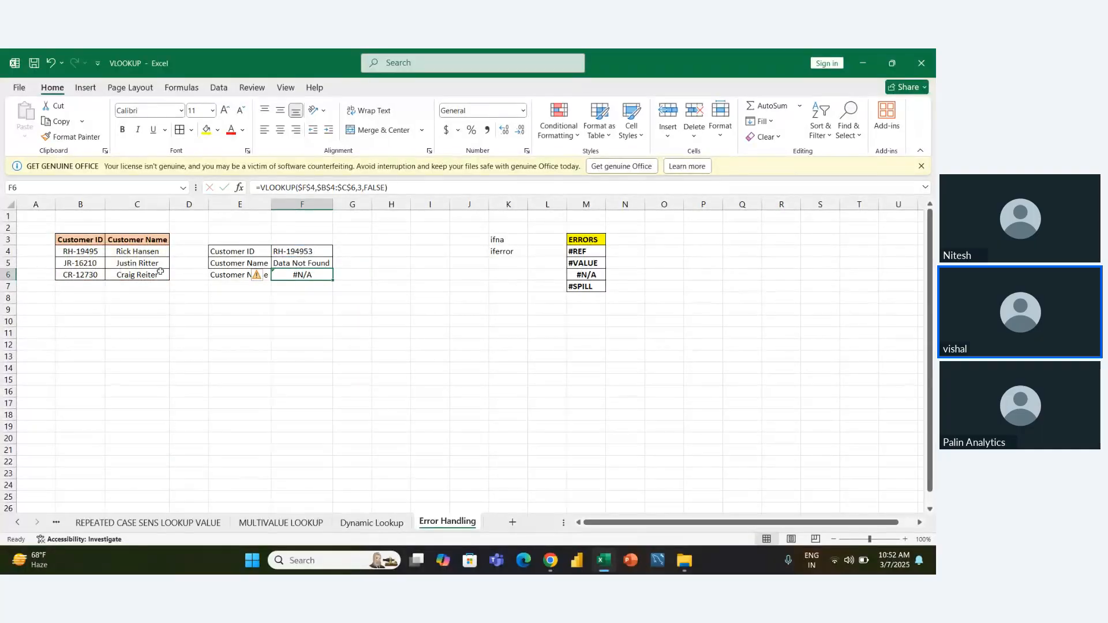
Replace the VLOOKUP in F6 with the start of an INDEX formula using C4:C6 as the array.
key("F2")
key("Left")
key("Left")
key("Left")
key("Left")
key("Left")
key("Left")
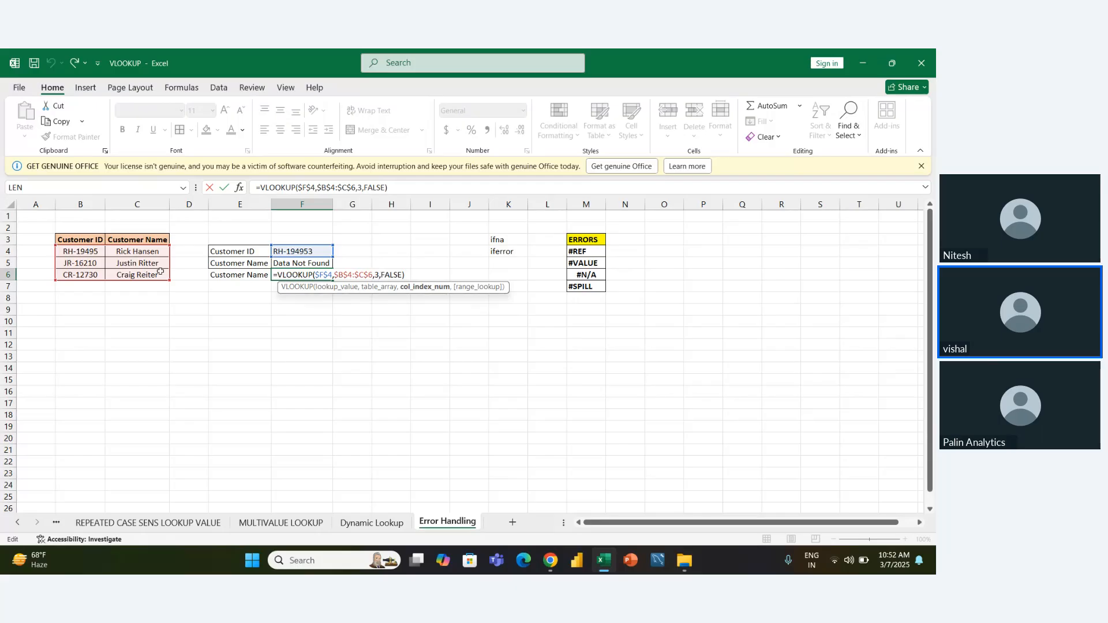
key("End")
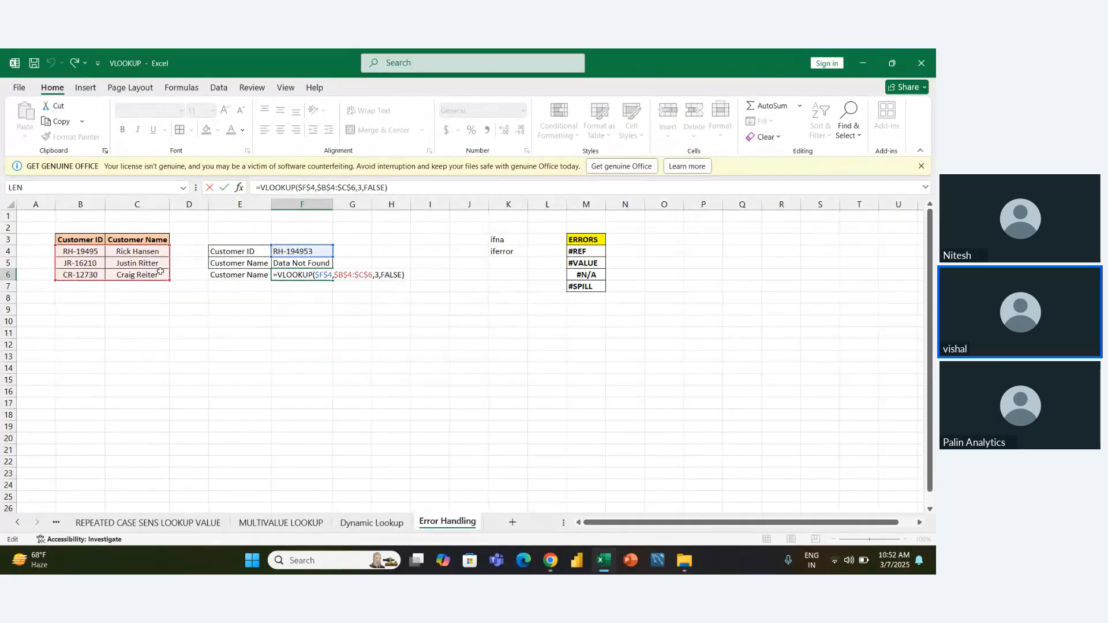
key("shift+Home")
key("BackSpace")
type("=INDEX(")
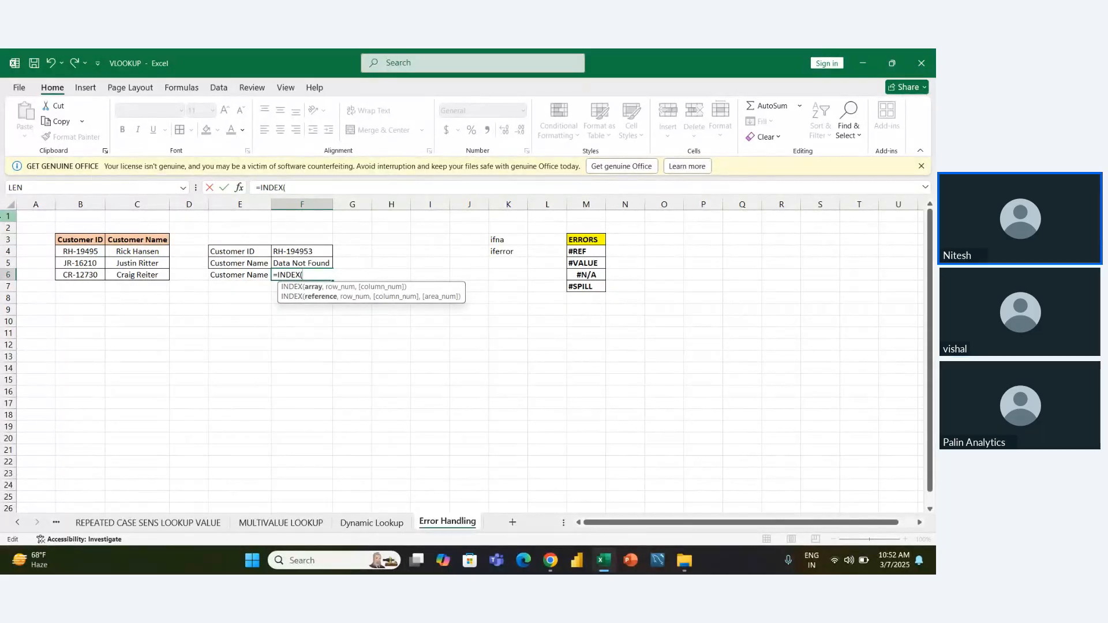
left_click_drag(124, 251, 132, 277)
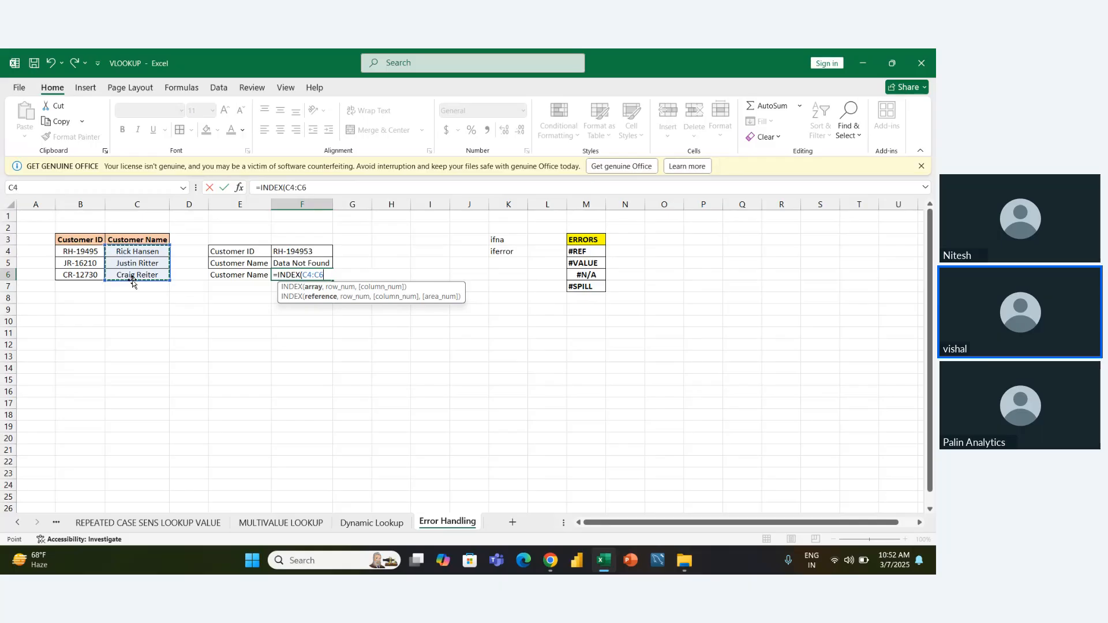
type(",")
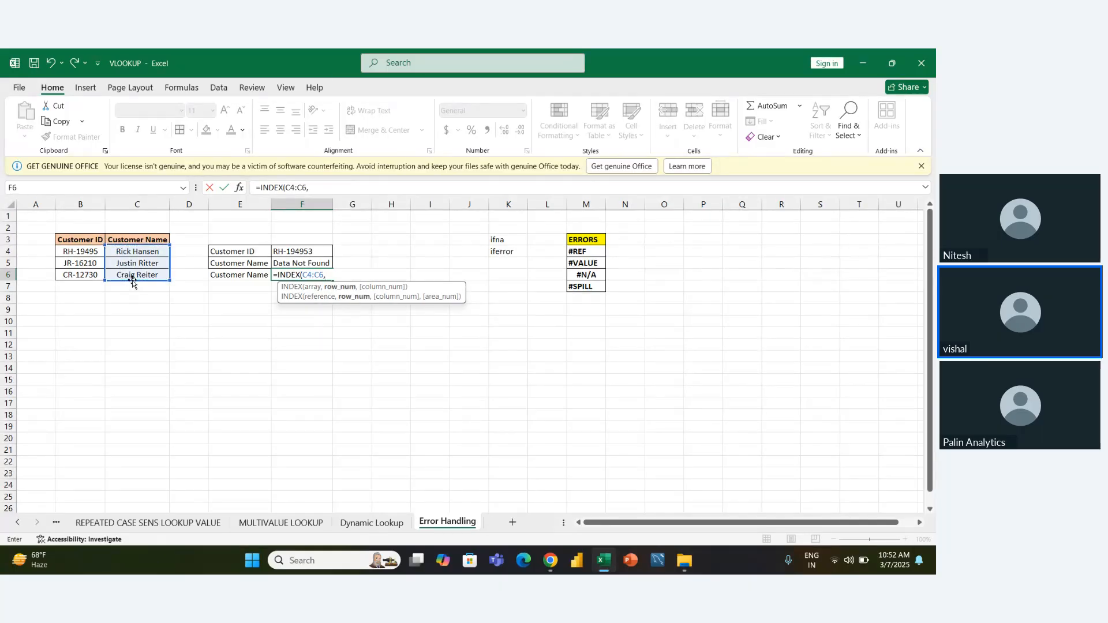
type("MATCH(")
key("Up")
key("Up")
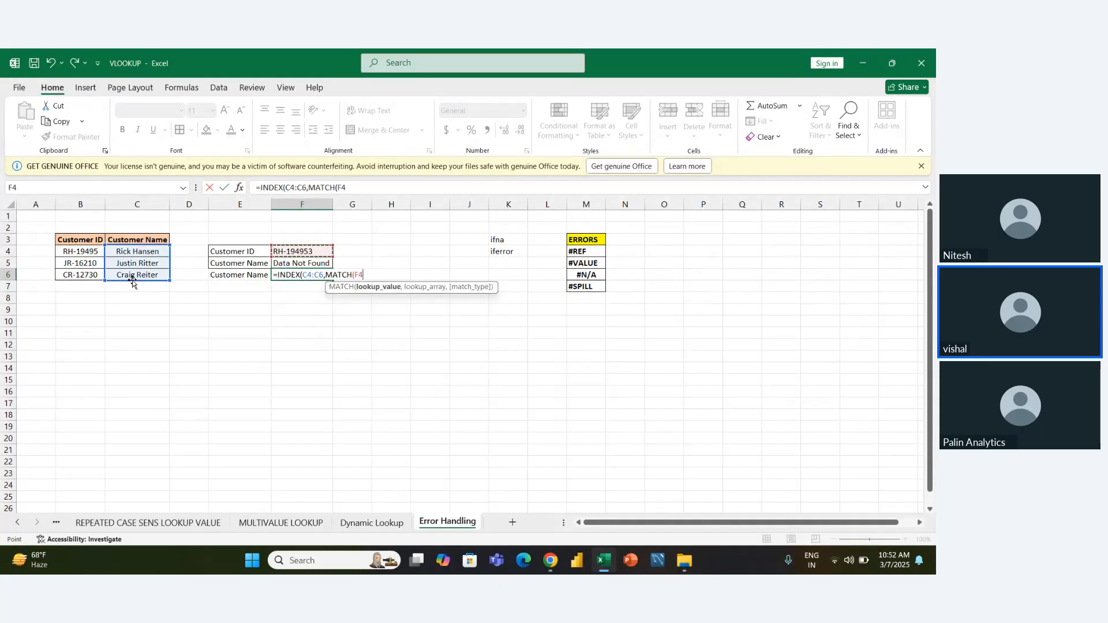
key("F4")
type(",")
key("Left")
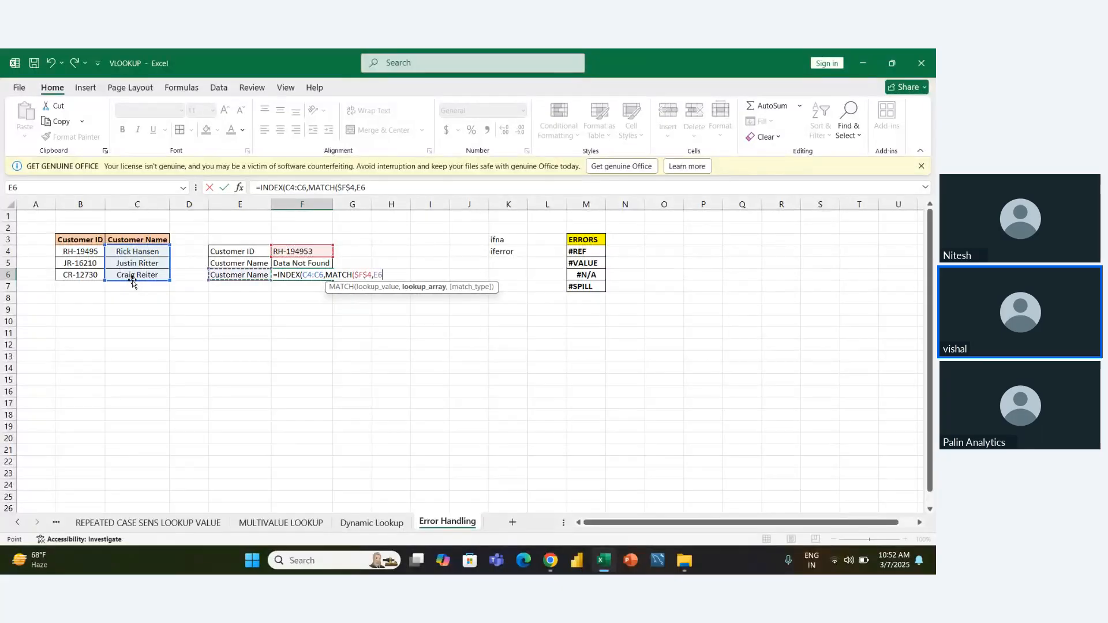
key("Left")
key("Left")
key("Up")
key("Up")
key("Left")
key("ctrl+shift+Down")
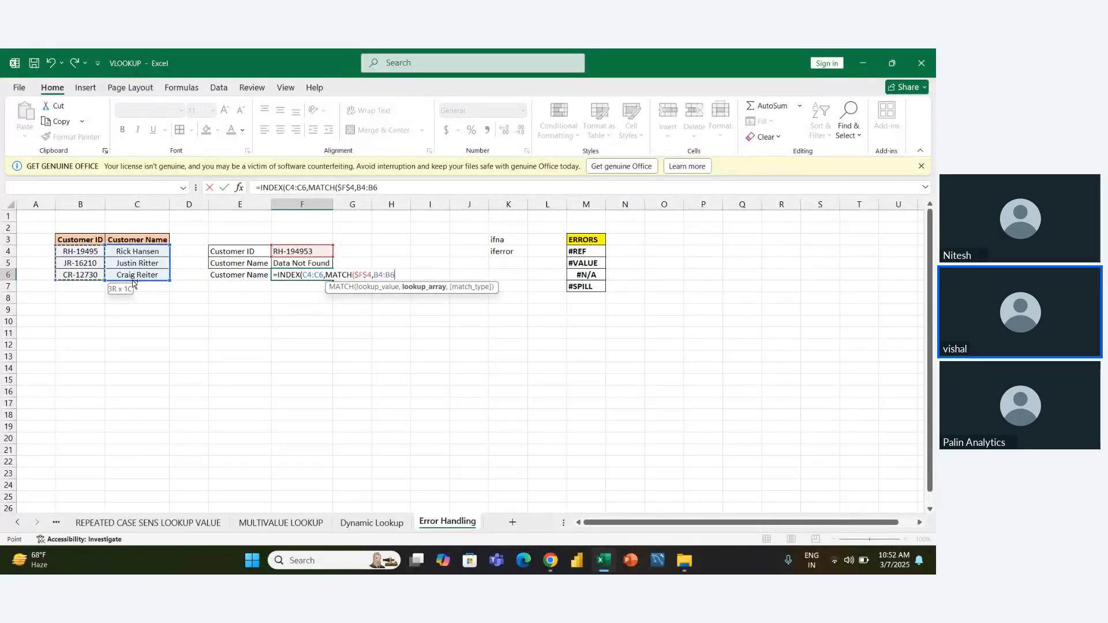
type(",")
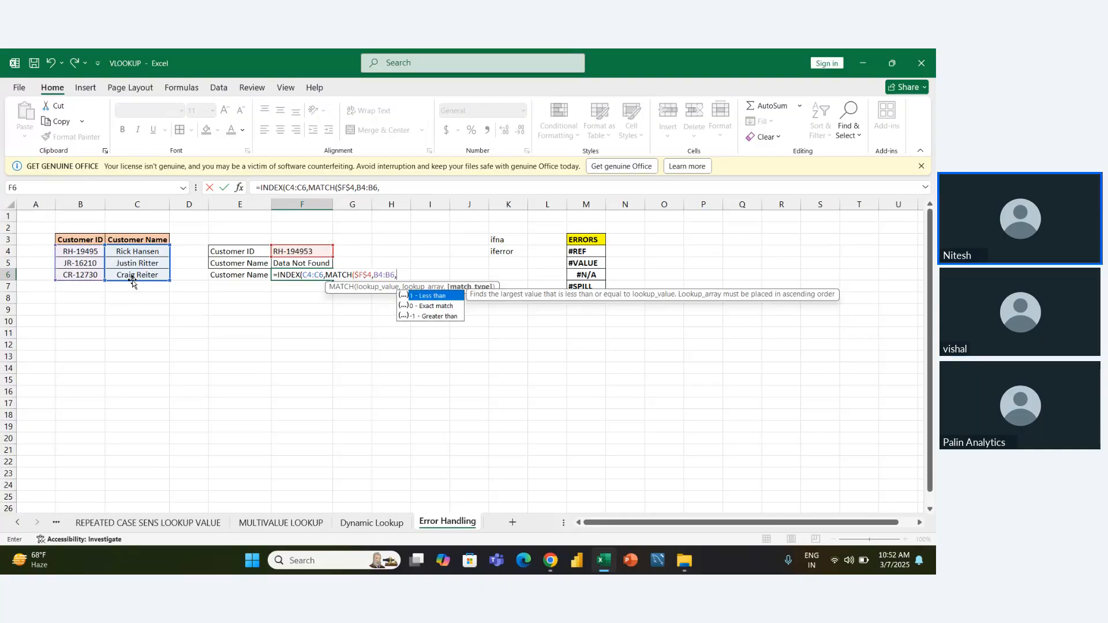
key("Down")
key("Tab")
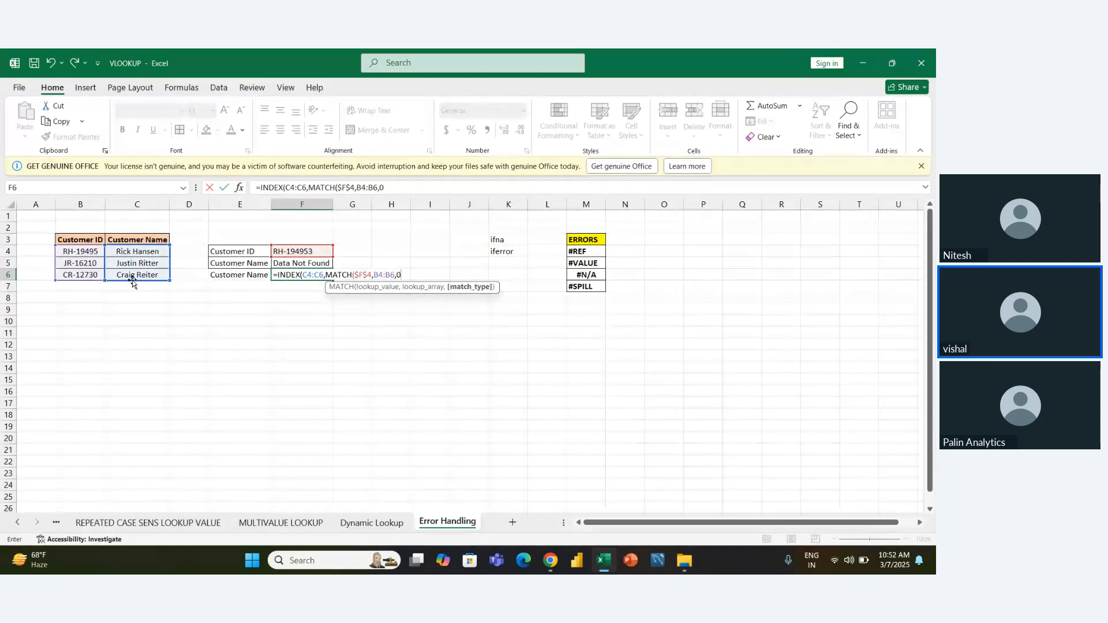
key("BackSpace")
key("BackSpace")
key("BackSpace")
key("BackSpace")
key("BackSpace")
key("BackSpace")
key("BackSpace")
key("BackSpace")
key("BackSpace")
key("BackSpace")
key("BackSpace")
key("BackSpace")
key("BackSpace")
key("BackSpace")
key("BackSpace")
key("BackSpace")
key("BackSpace")
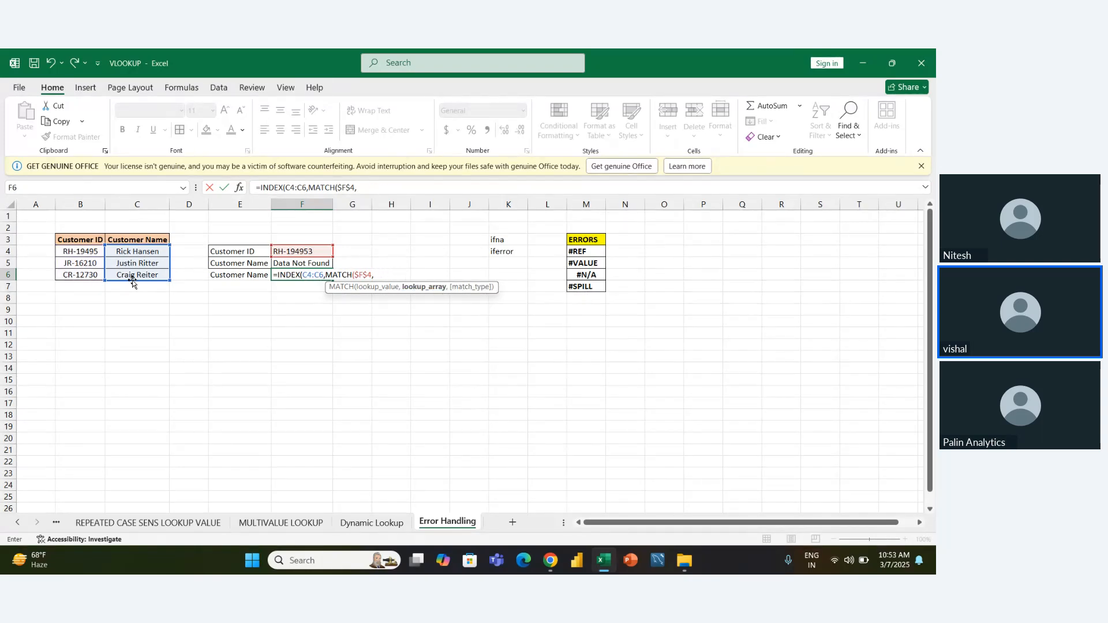
Complete the F6 INDEX formula with row number 4, a row beyond the three-row range.
key("BackSpace")
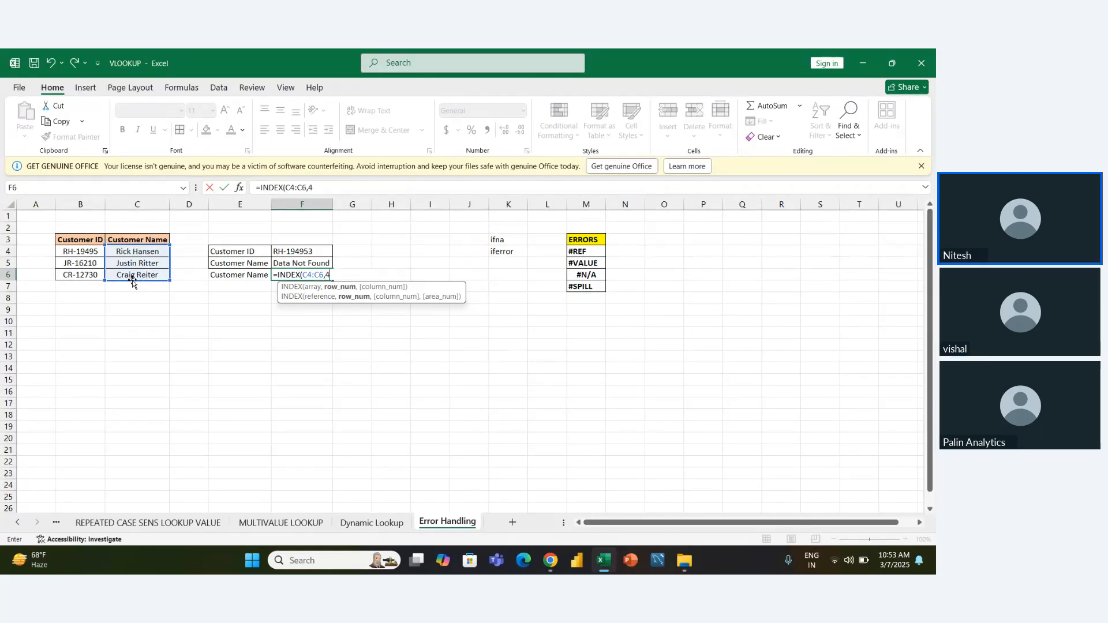
key("ctrl+Return")
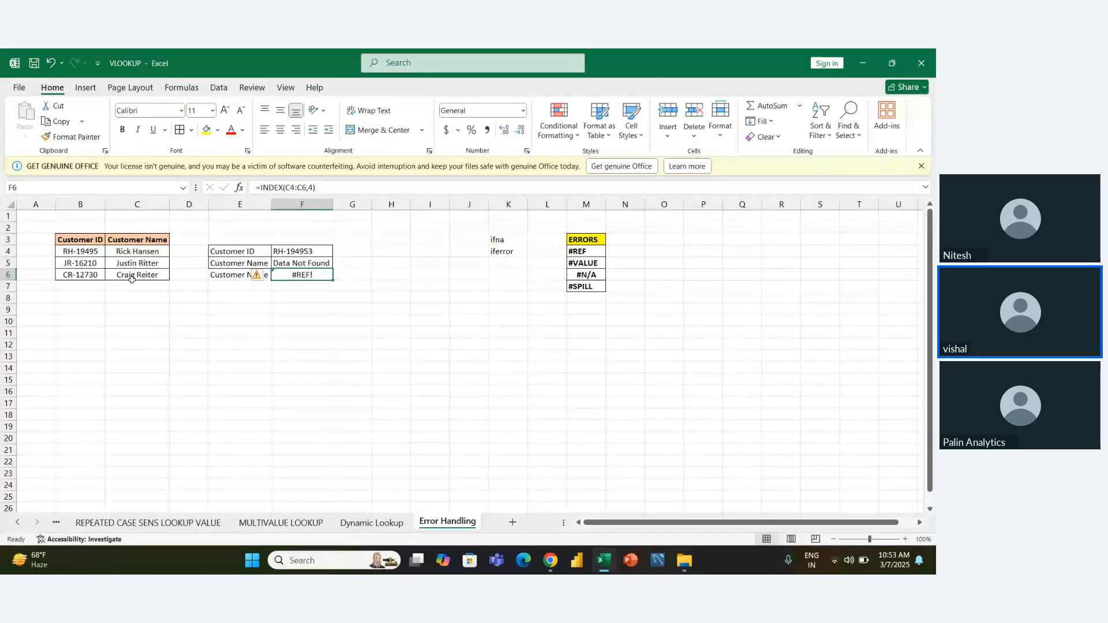
Correct the #REF entry in M4 of the ERRORS list to #REF!
double_click(589, 254)
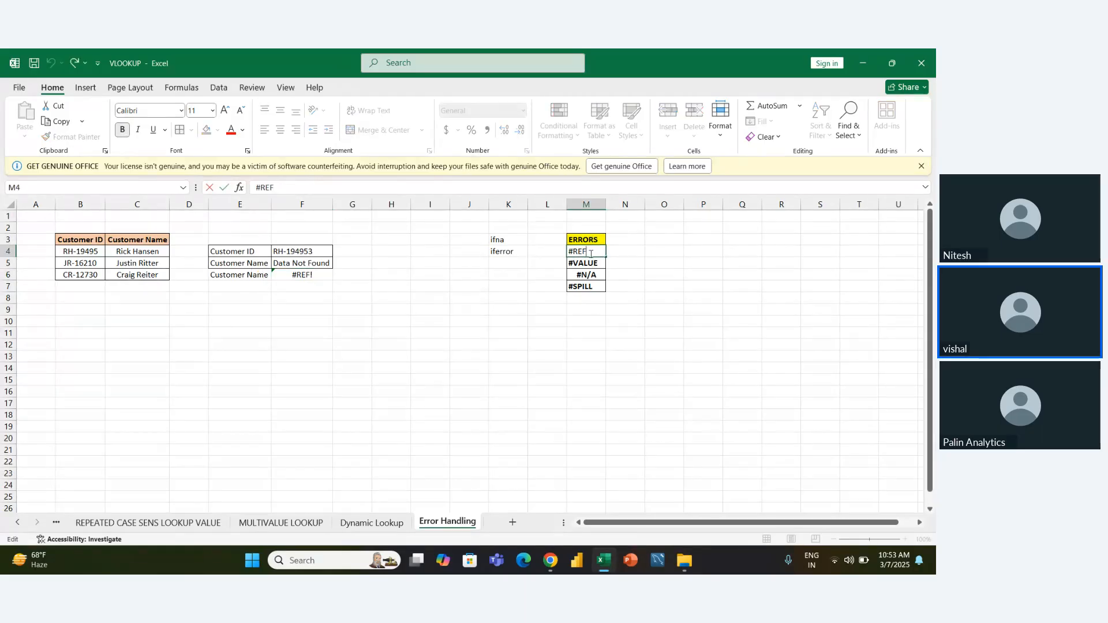
type("!")
key("Return")
Examine the IFNA formula in F5 and the arguments of the INDEX formula in F6.
key("Left")
key("Left")
key("Left")
key("Left")
key("Left")
key("Left")
key("Left")
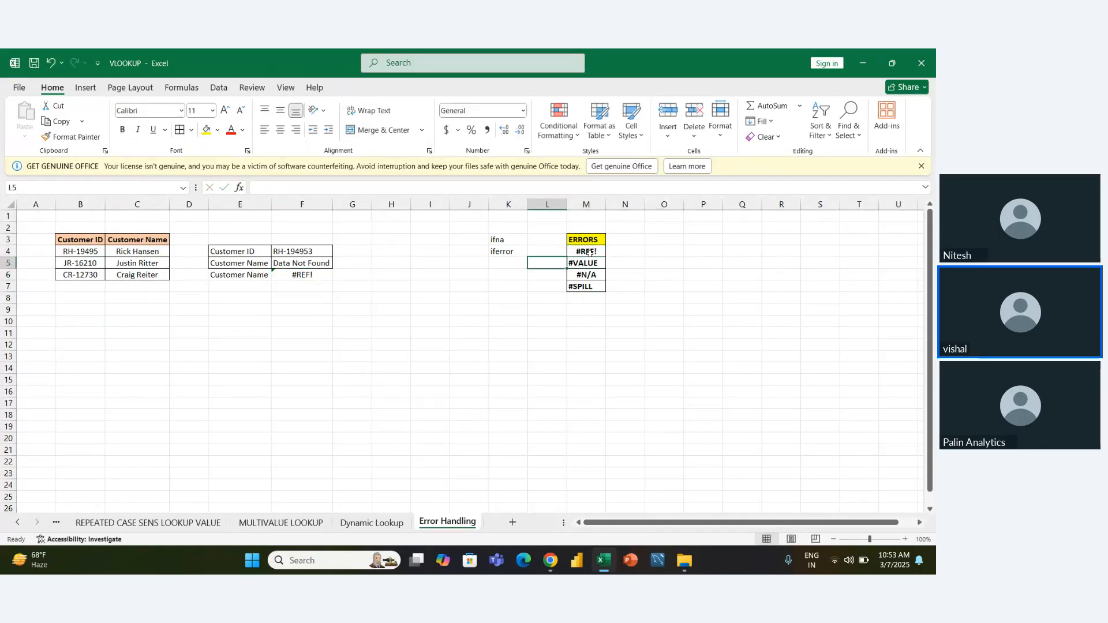
key("Down")
key("Up")
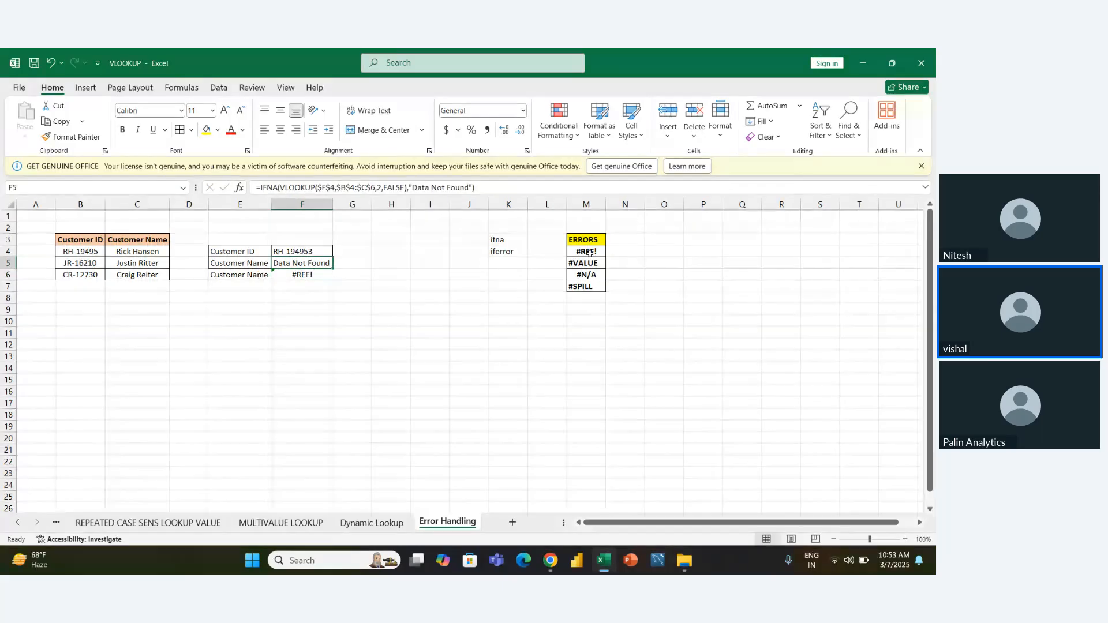
key("Down")
key("F2")
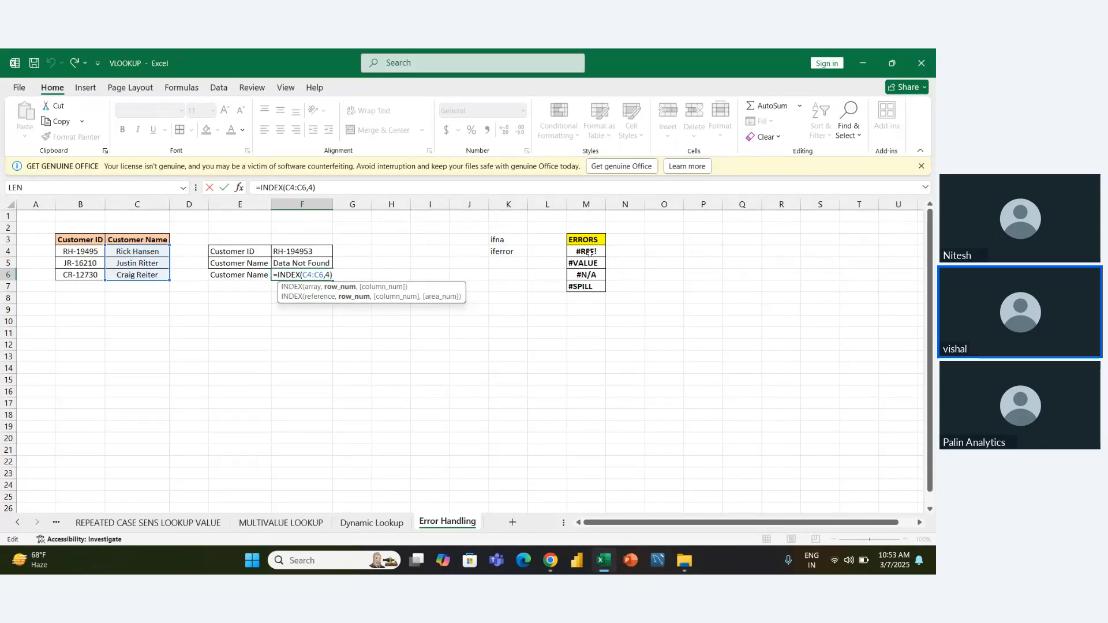
key("ctrl+Return")
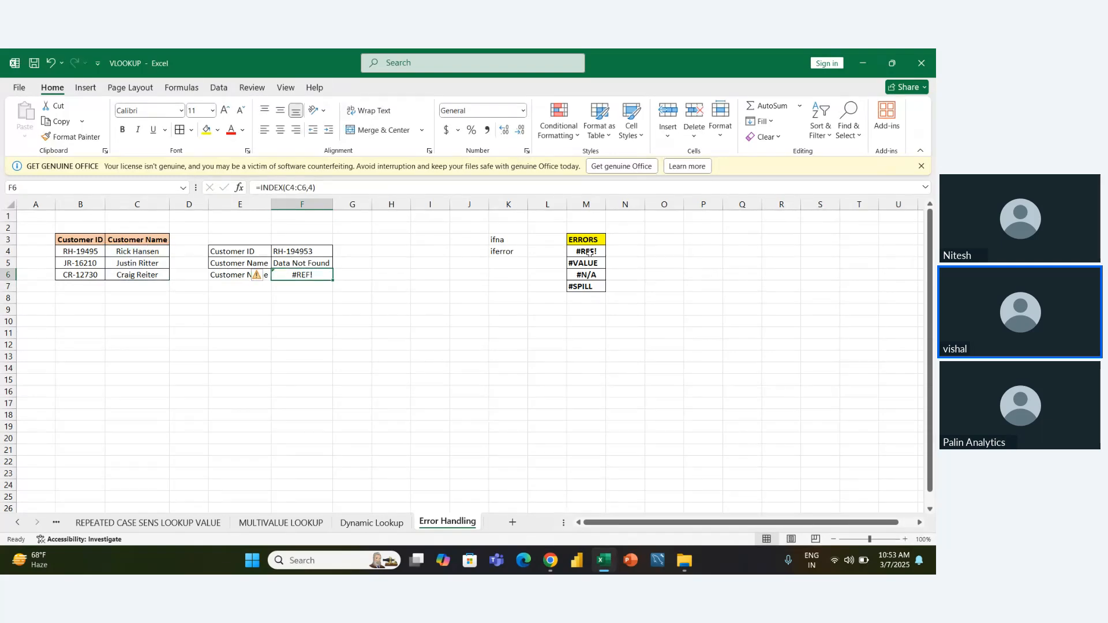
key("F2")
key("Return")
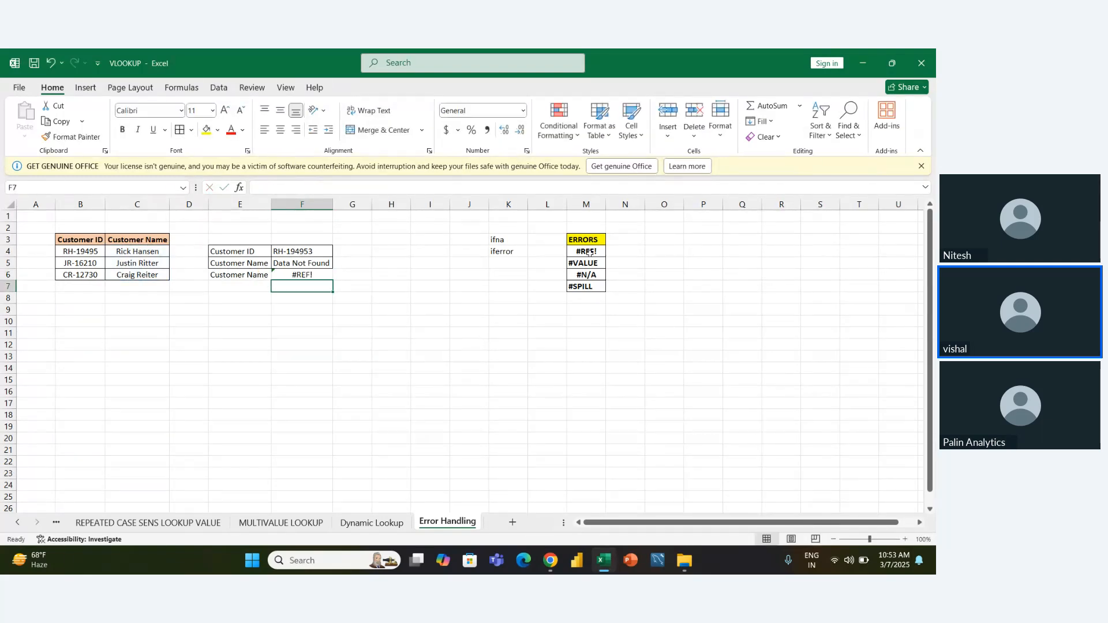
Enter a FIND formula in F7 that searches for the customer's lowercase first name within C4.
type("=")
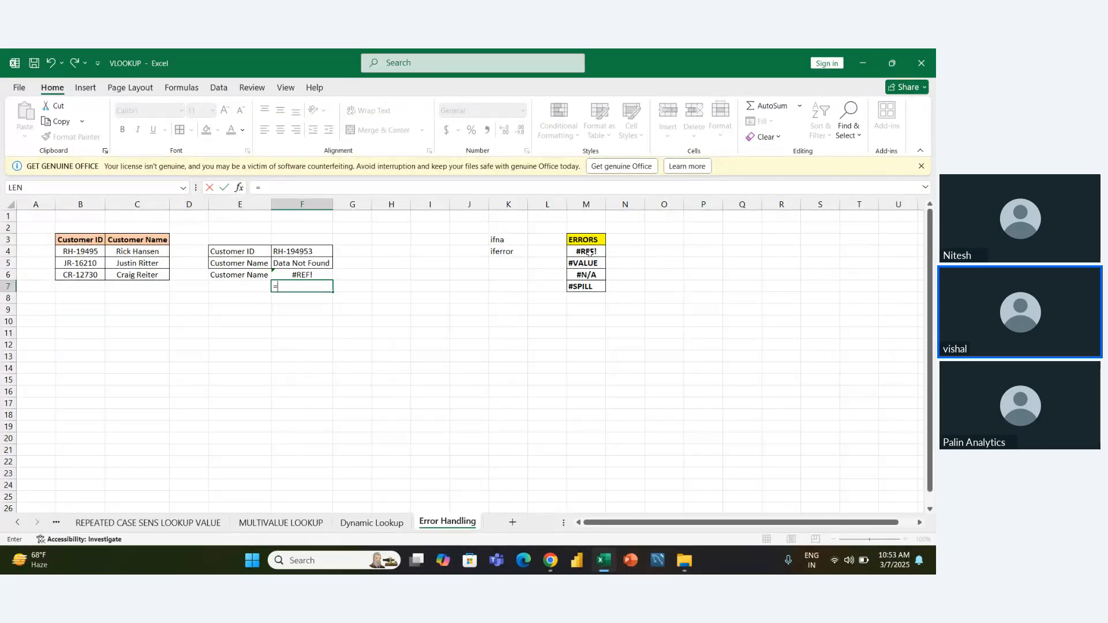
type("find")
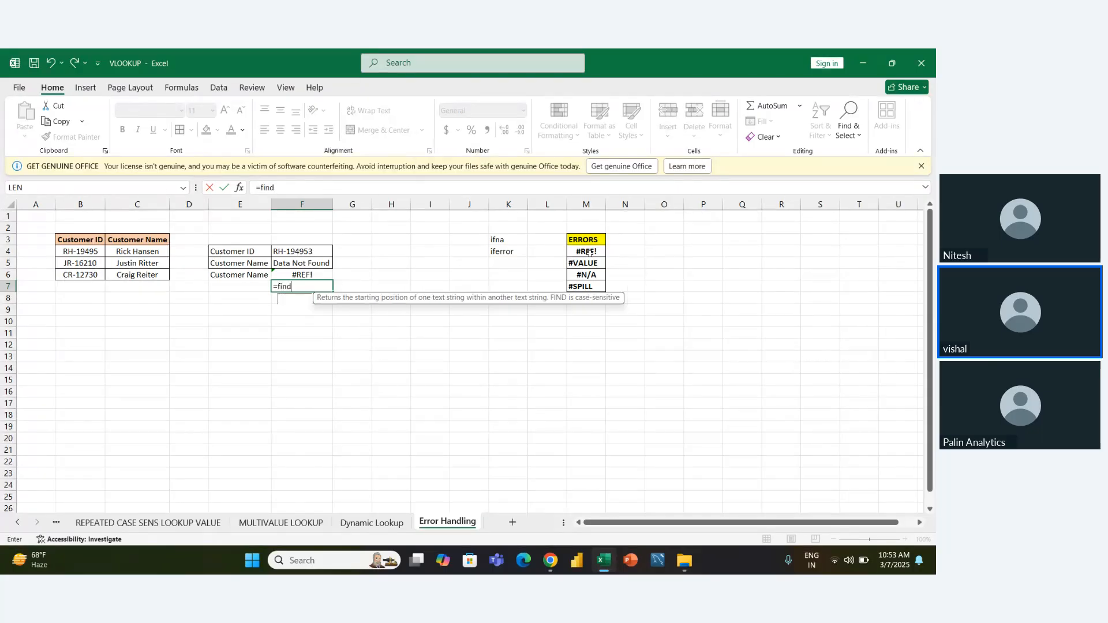
key("Tab")
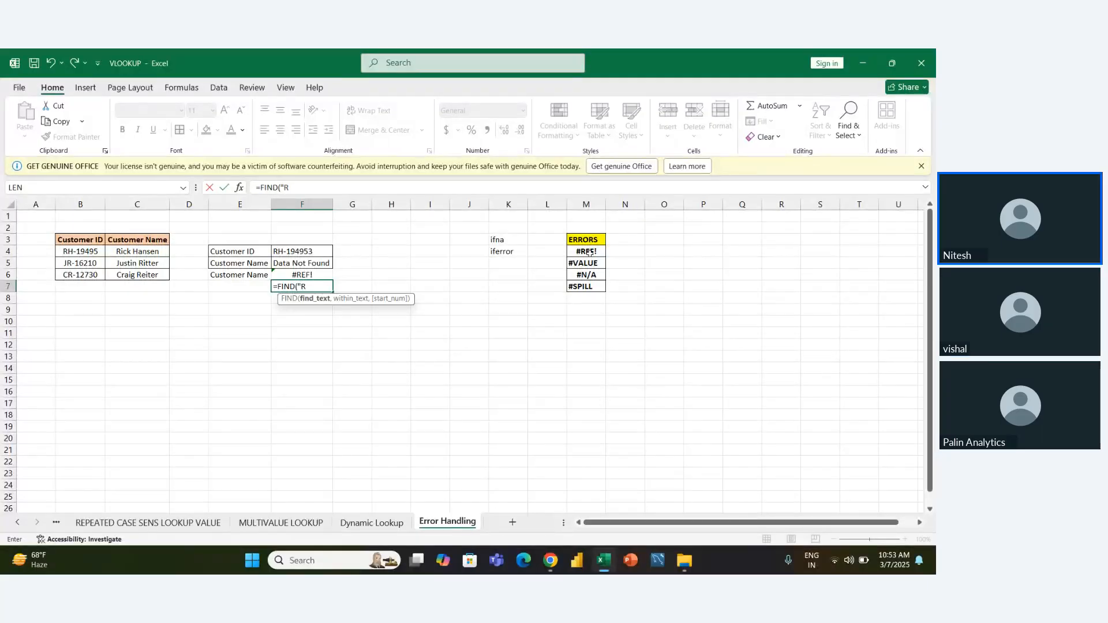
key("BackSpace")
type("rick\"")
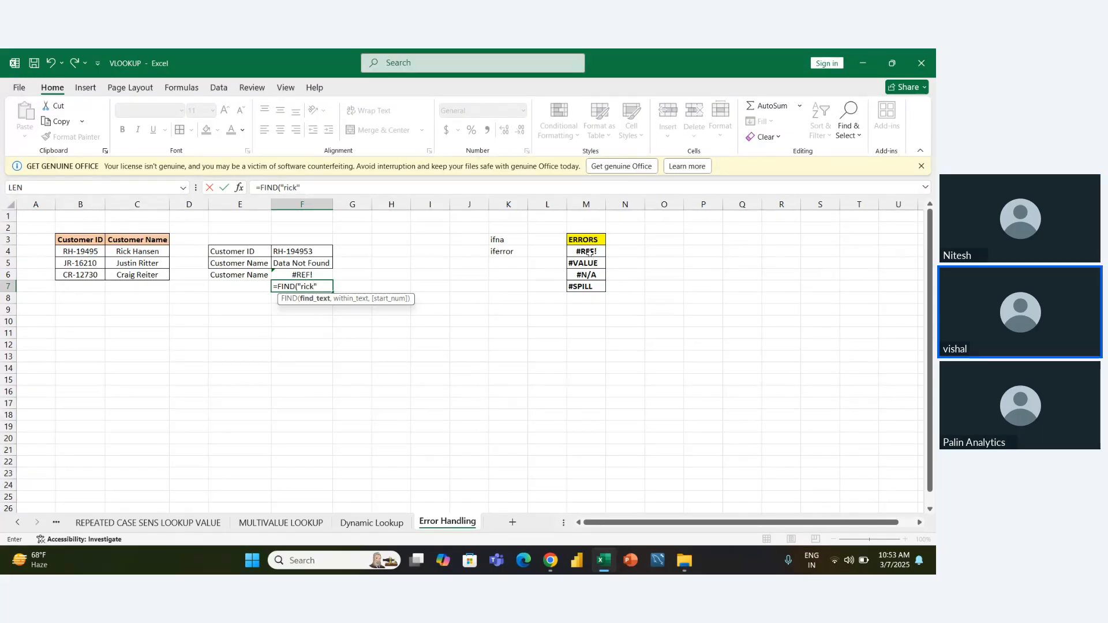
type(",")
key("Left")
key("Left")
key("Left")
key("Up")
key("Up")
key("Up")
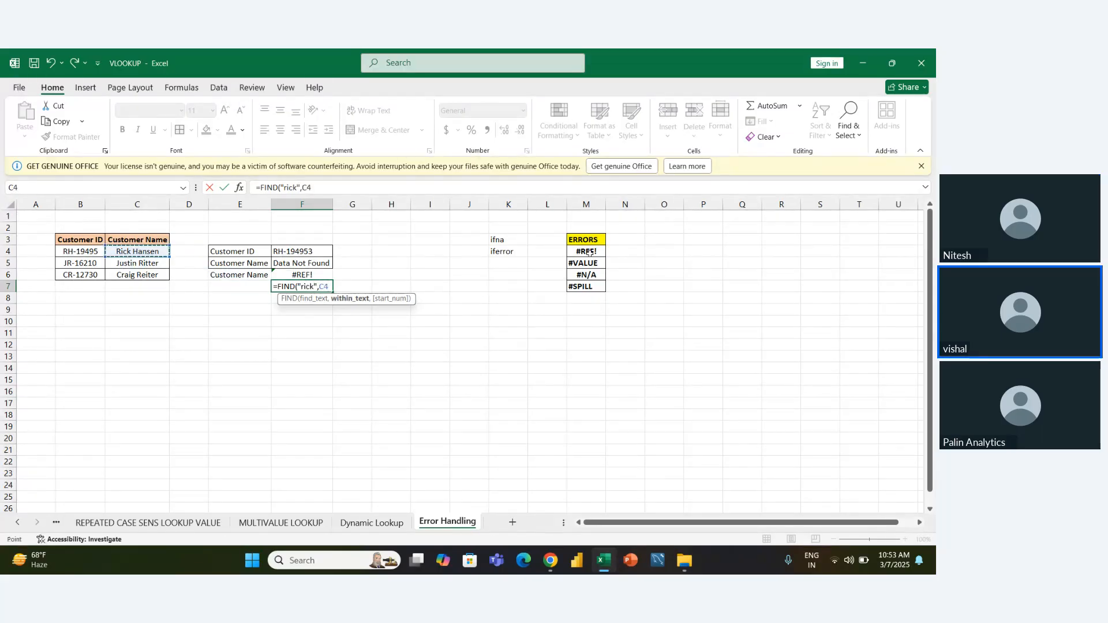
key("Return")
key("Up")
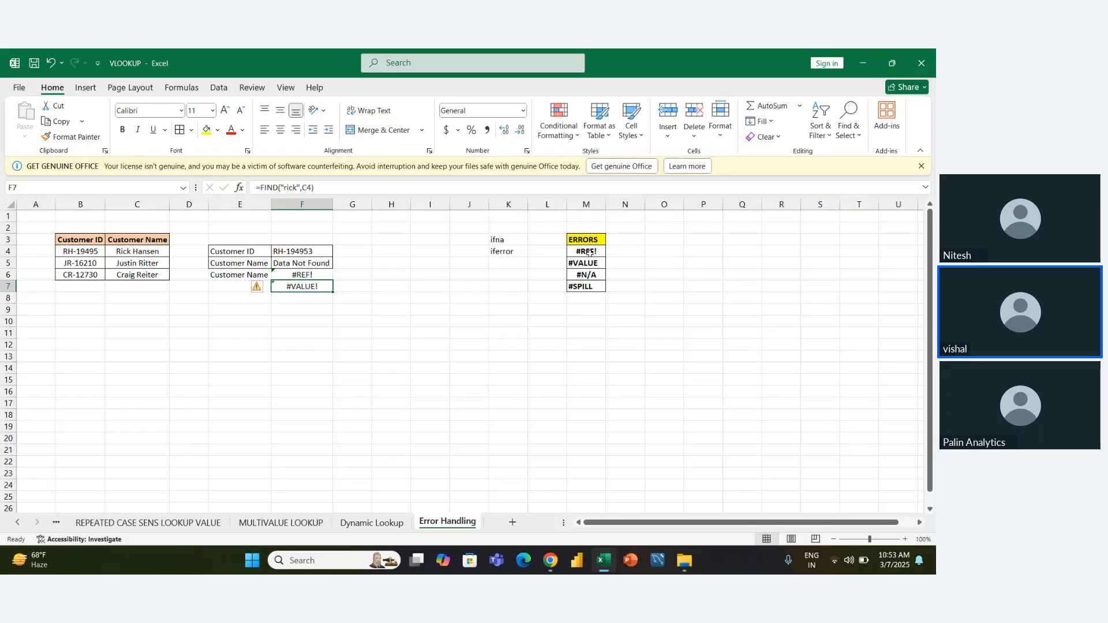
Correct the #VALUE entry in M5 of the ERRORS list to #VALUE!
key("Right")
key("Right")
key("Right")
key("Right")
key("Right")
key("Right")
key("Right")
key("Up")
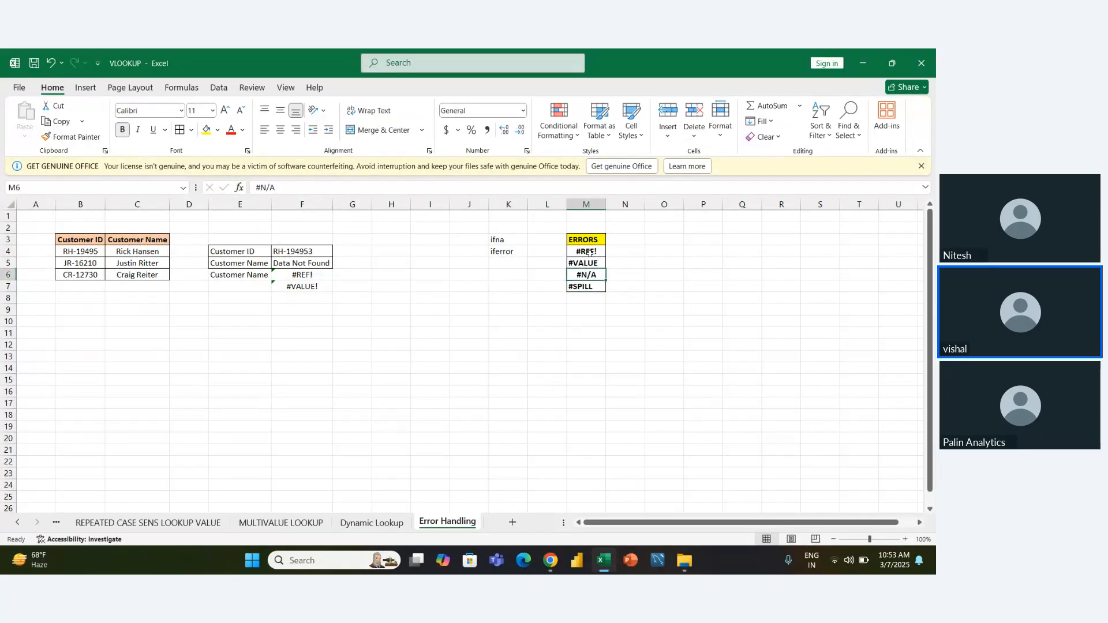
key("Up")
key("F1")
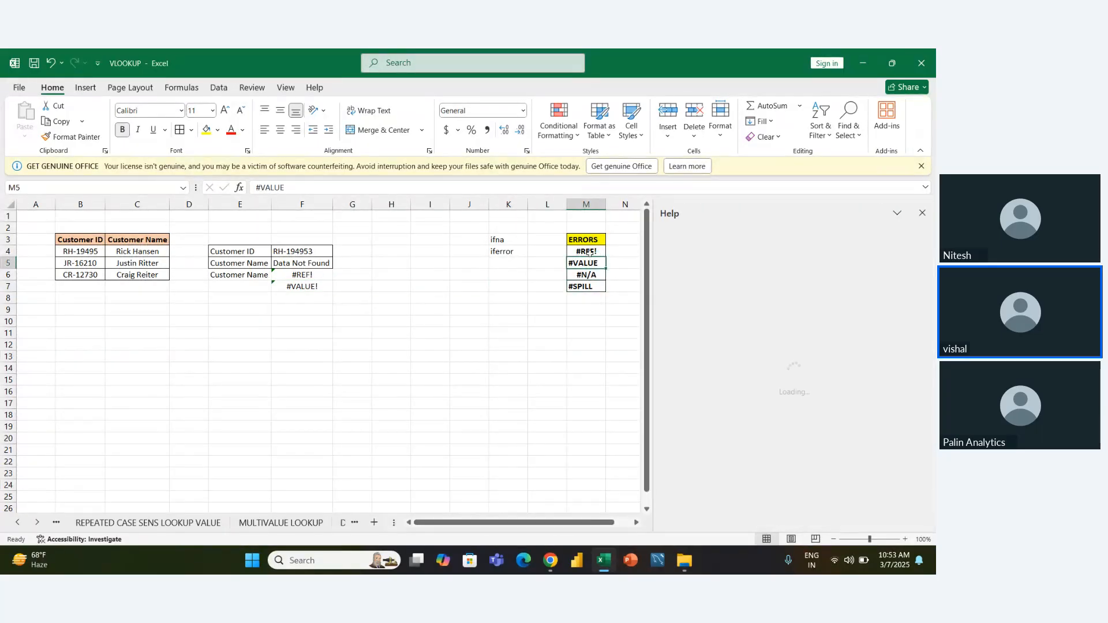
left_click(924, 216)
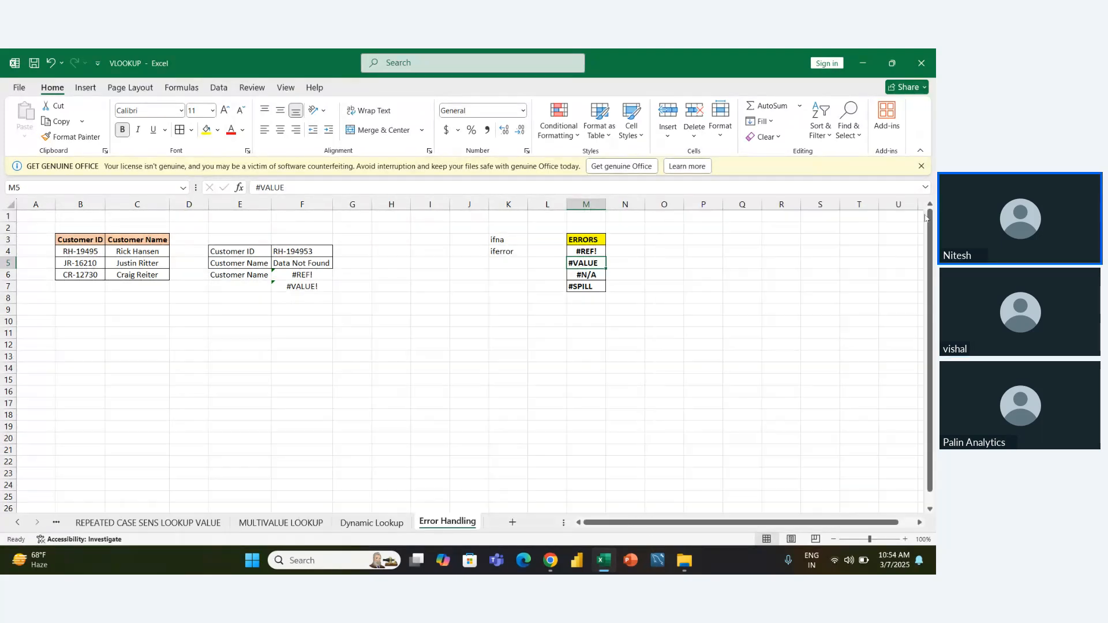
double_click(600, 263)
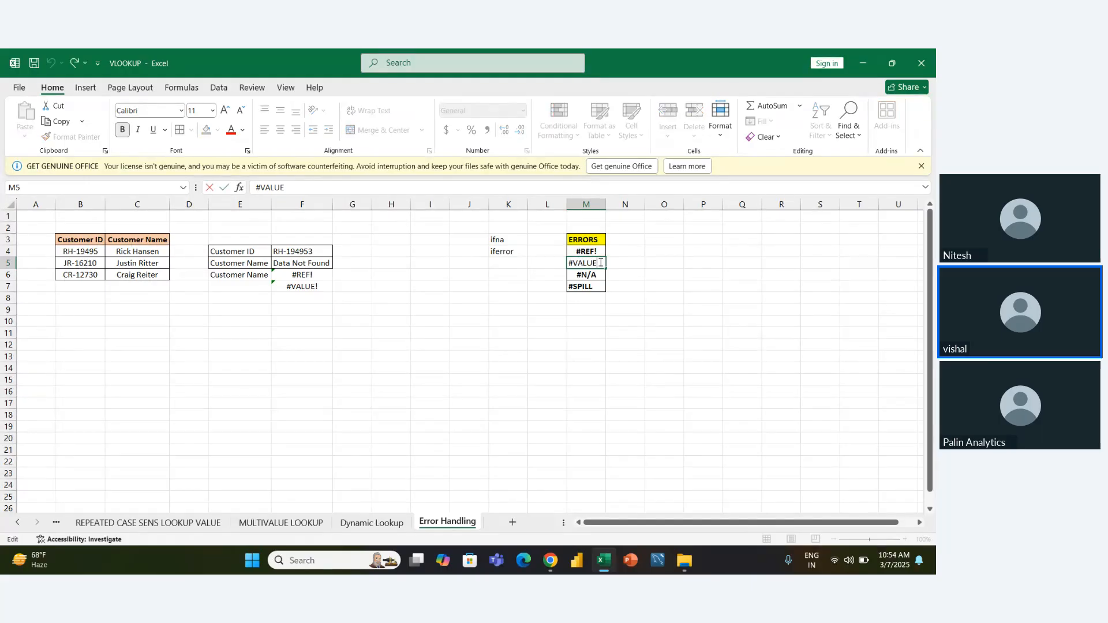
key("Return")
key("Return")
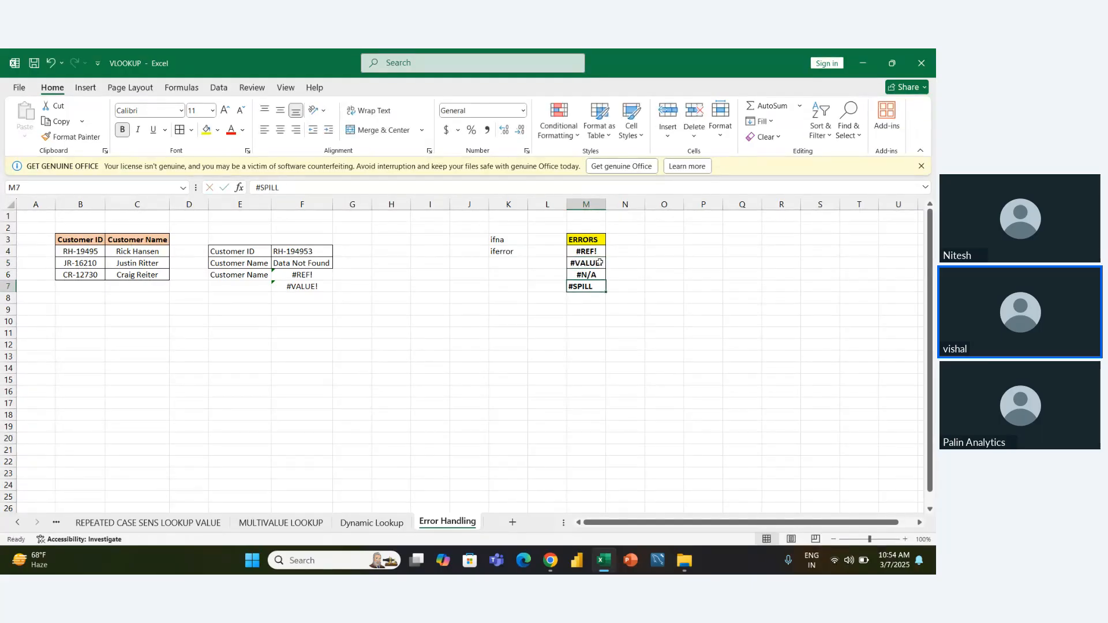
Correct the #SPILL entry in M7 of the ERRORS list to #SPILL!
key("F1")
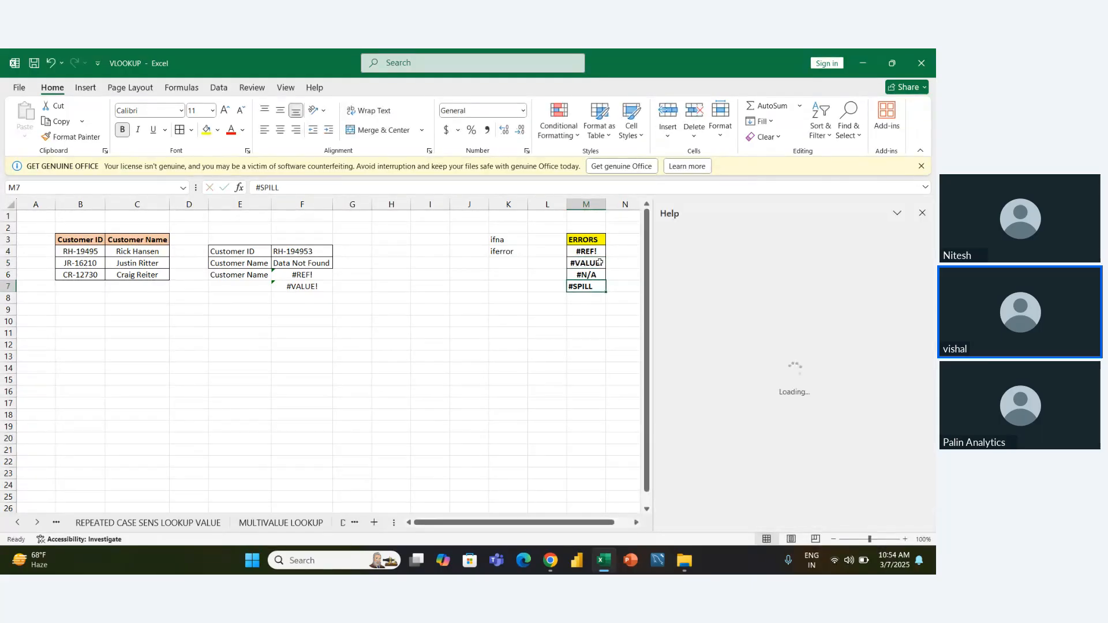
left_click(923, 213)
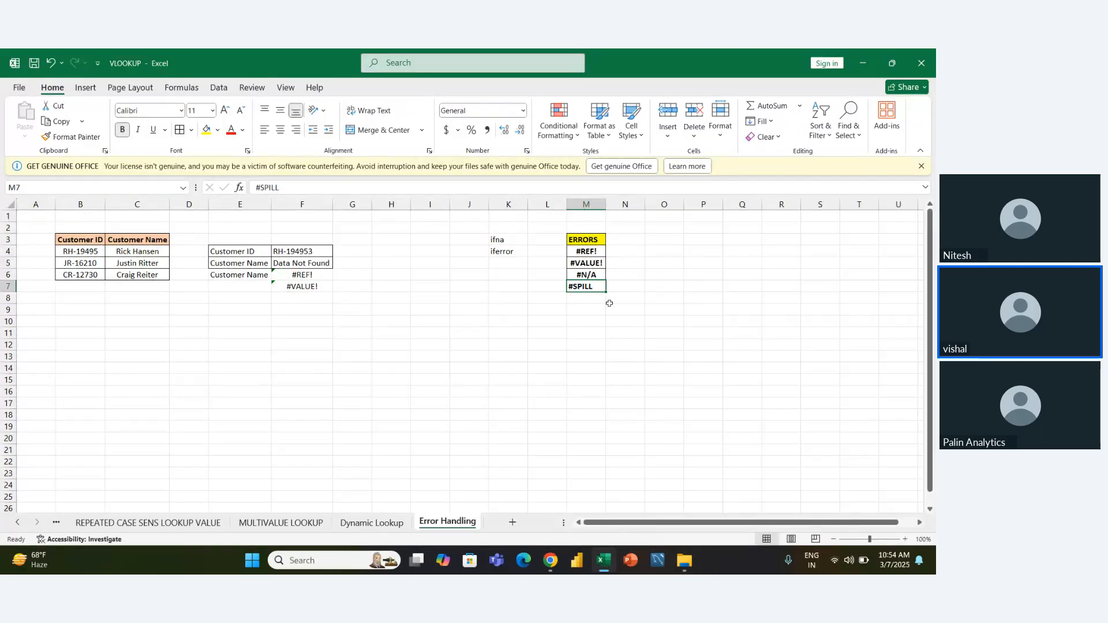
double_click(600, 286)
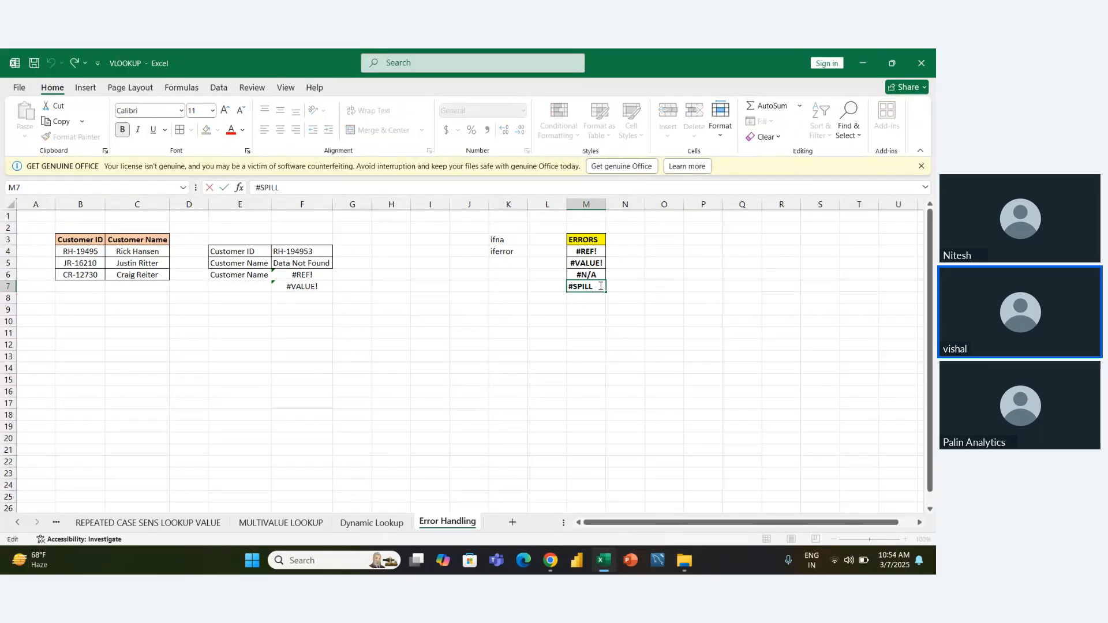
type("!")
key("Return")
Look at the #N/A entry in the ERRORS list and the INDEX formula in F6.
key("Left")
key("Up")
key("Right")
key("Up")
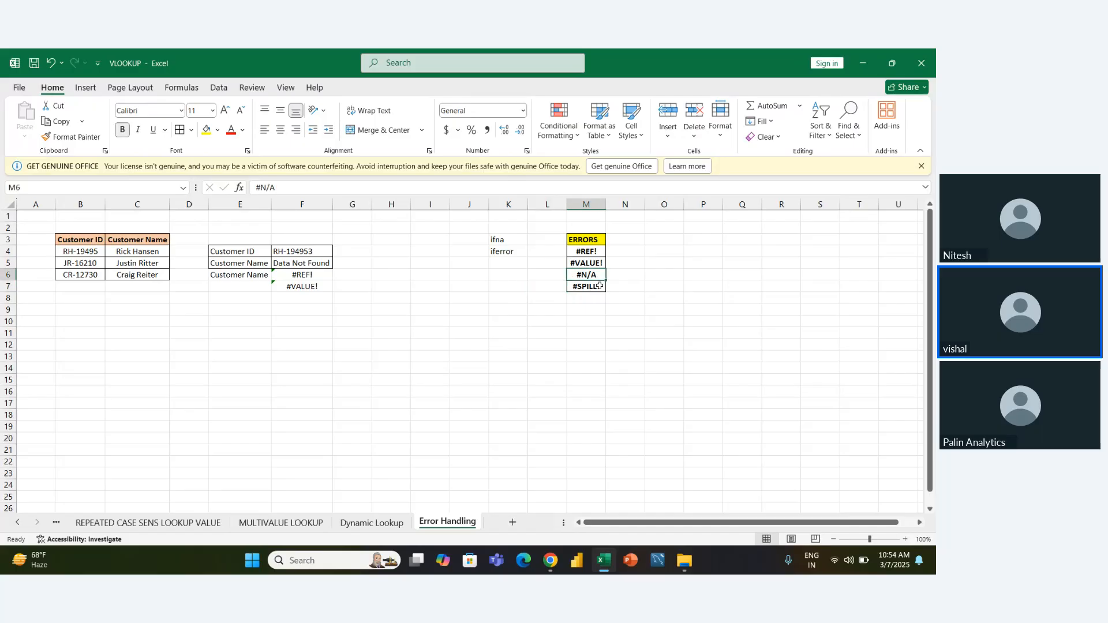
key("Left")
key("Left")
key("Left")
key("Left")
key("Left")
key("Left")
key("Left")
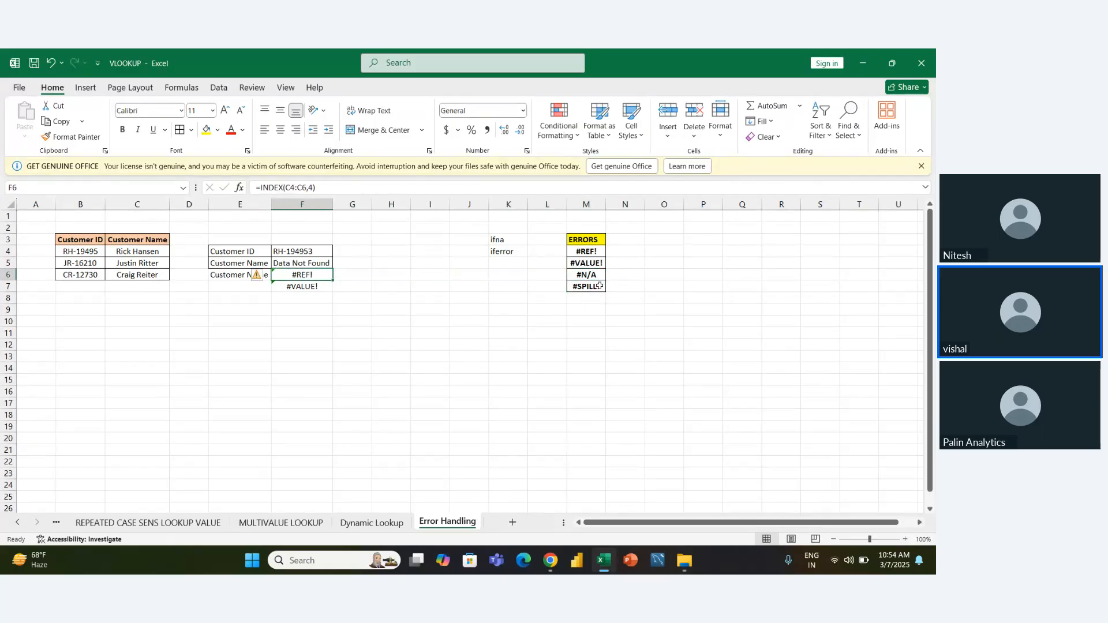
Wrap the INDEX formula in F6 in IFNA with "Not Found" as the fallback text.
key("Up")
key("Down")
key("Down")
key("Up")
key("F2")
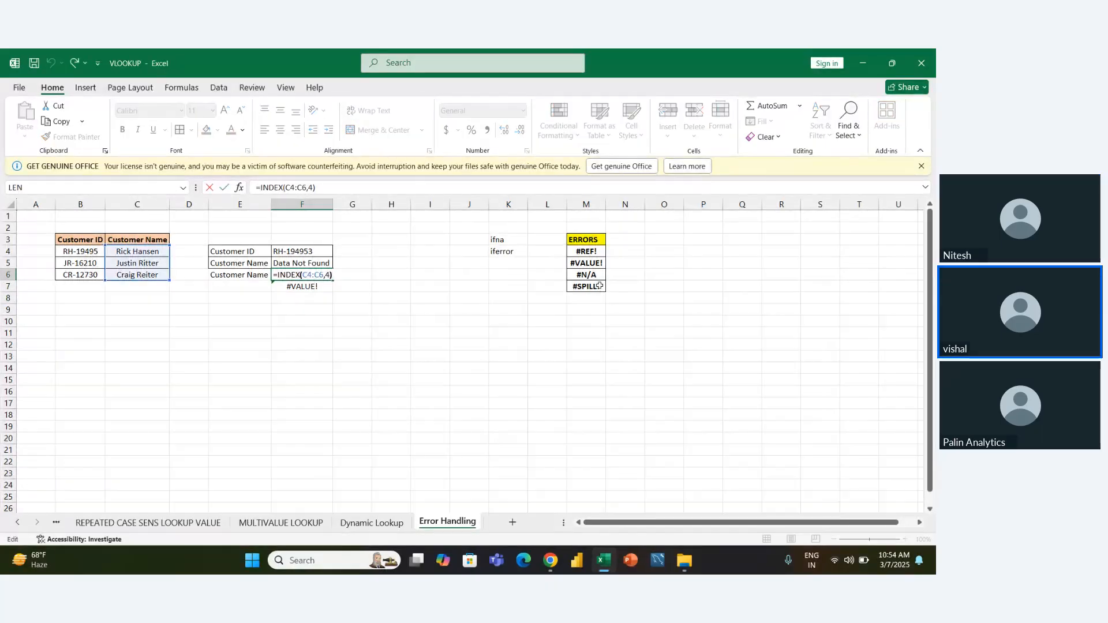
key("Home")
key("Right")
type("ifna")
key("Tab")
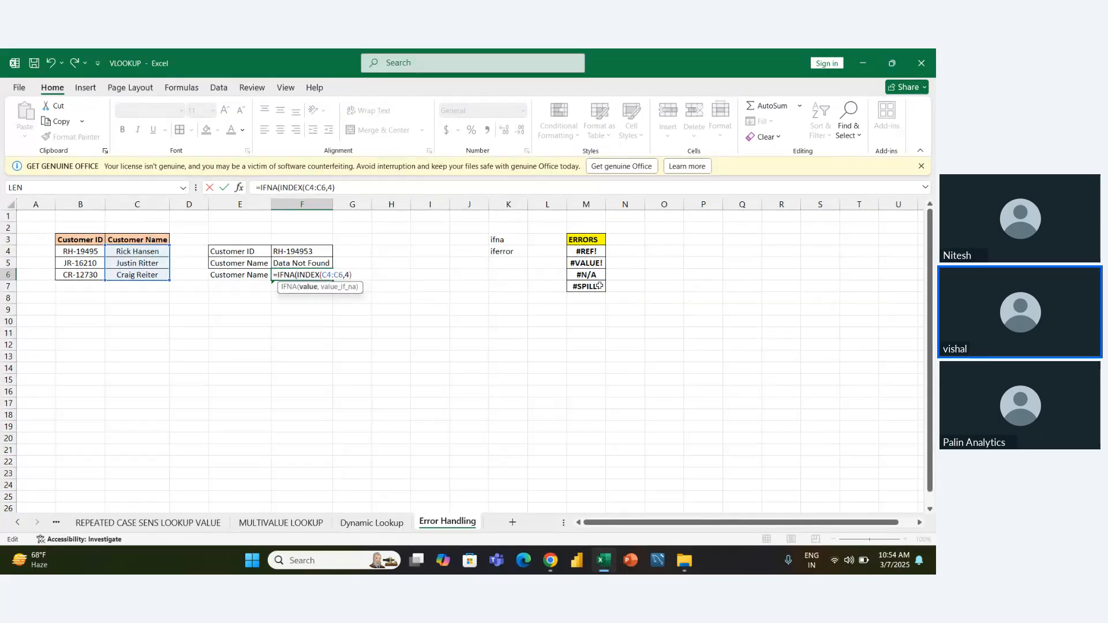
key("End")
type(",\"Not")
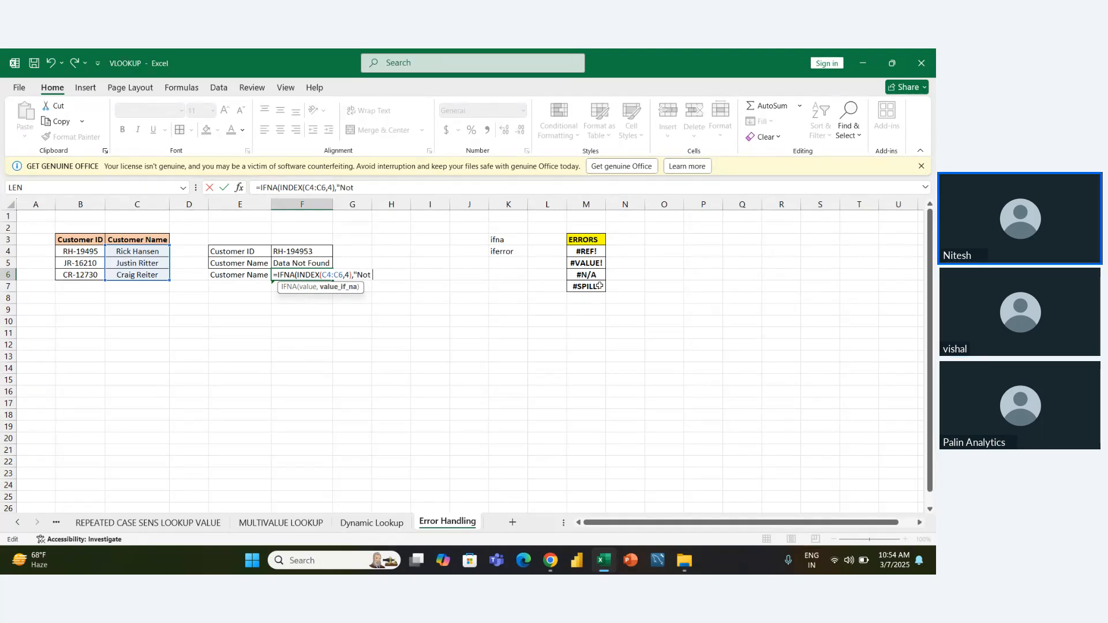
type(" FToun")
key("BackSpace")
key("BackSpace")
key("BackSpace")
key("BackSpace")
type("ounfd")
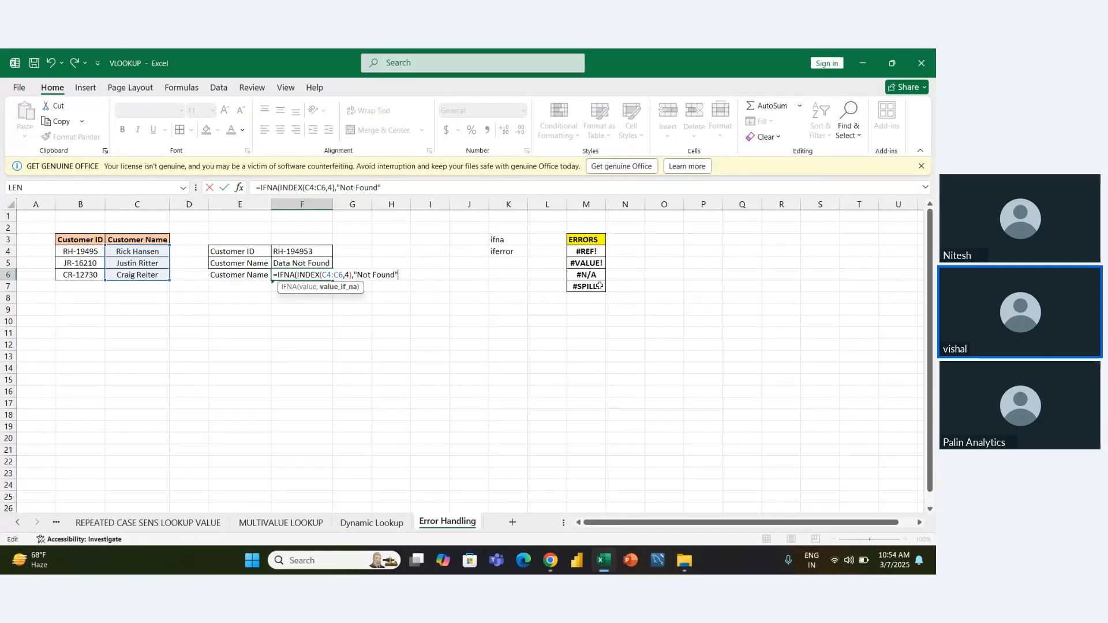
type(")")
key("Return")
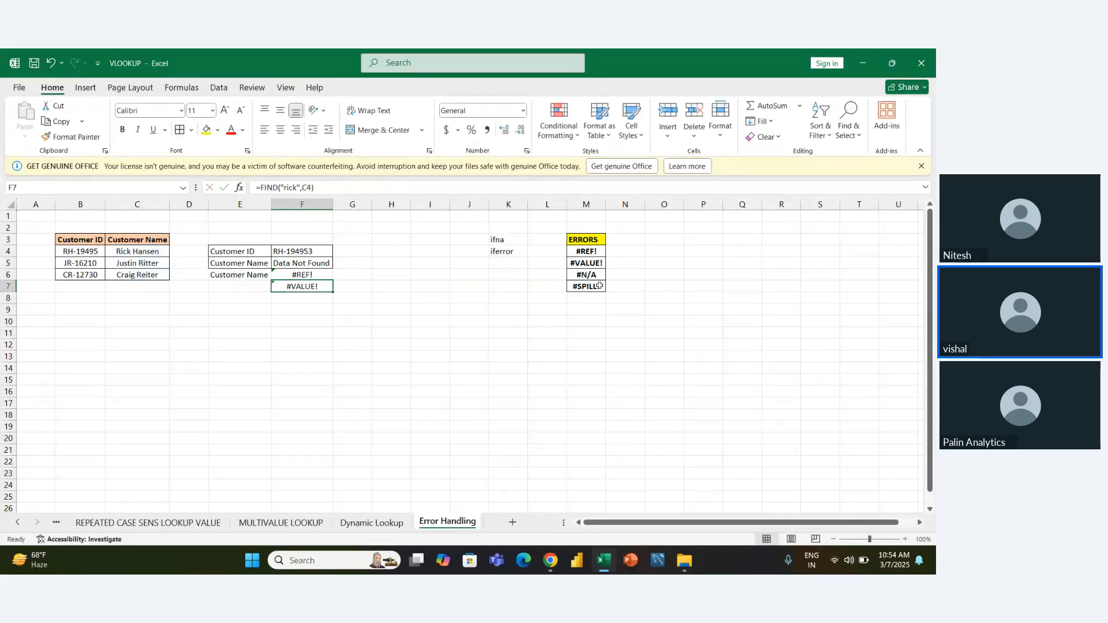
Replace IFNA with IFERROR in the F6 formula, keeping "Not Found" as the fallback text.
key("Up")
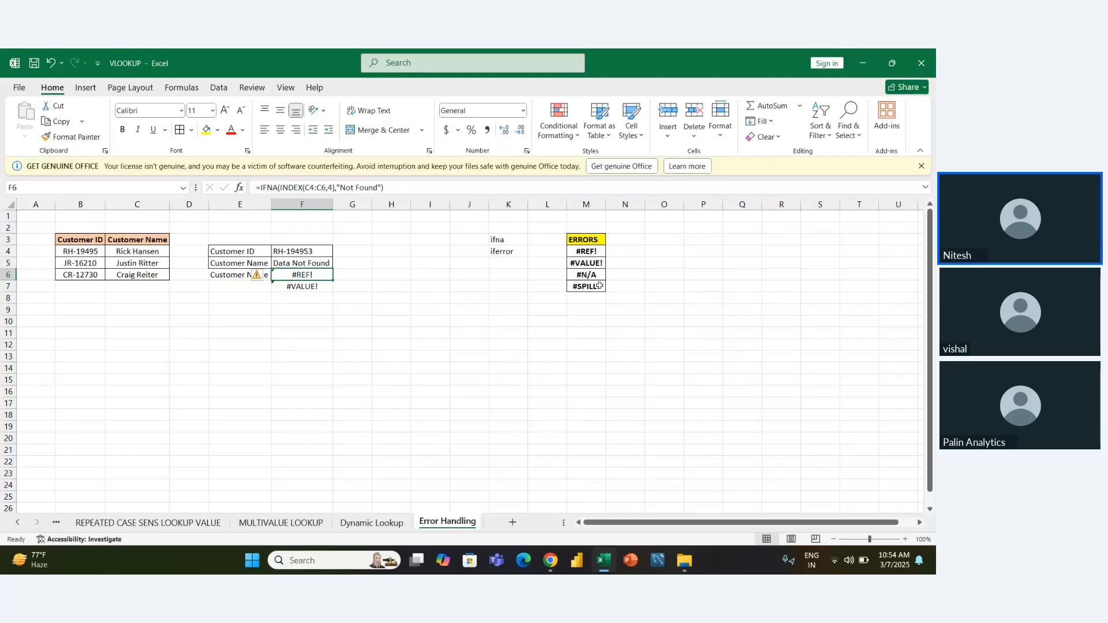
key("F2")
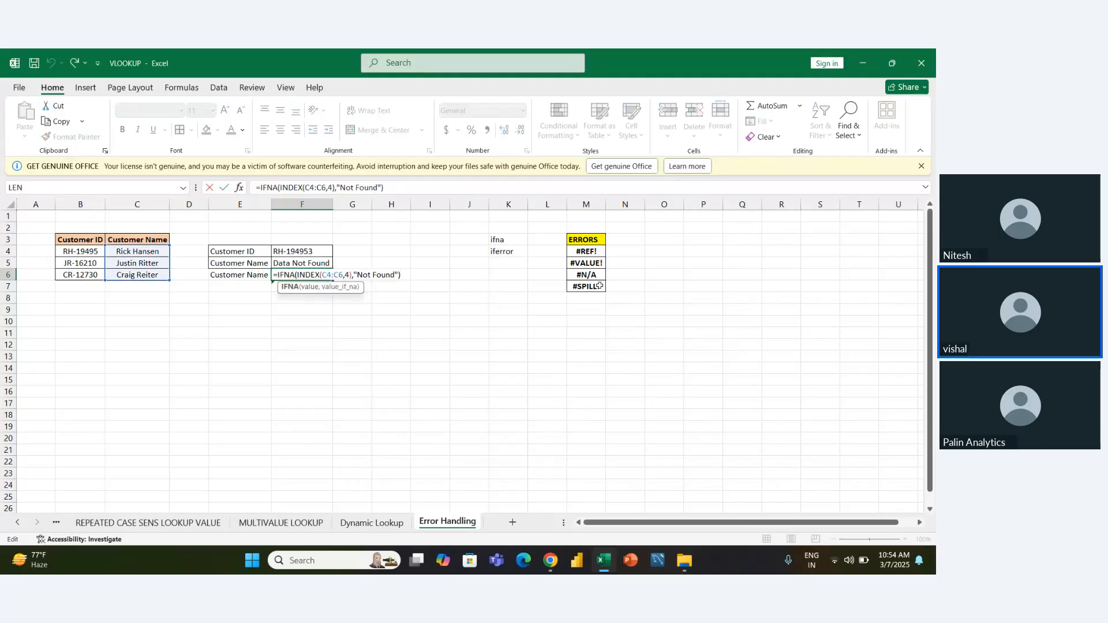
key("BackSpace")
key("BackSpace")
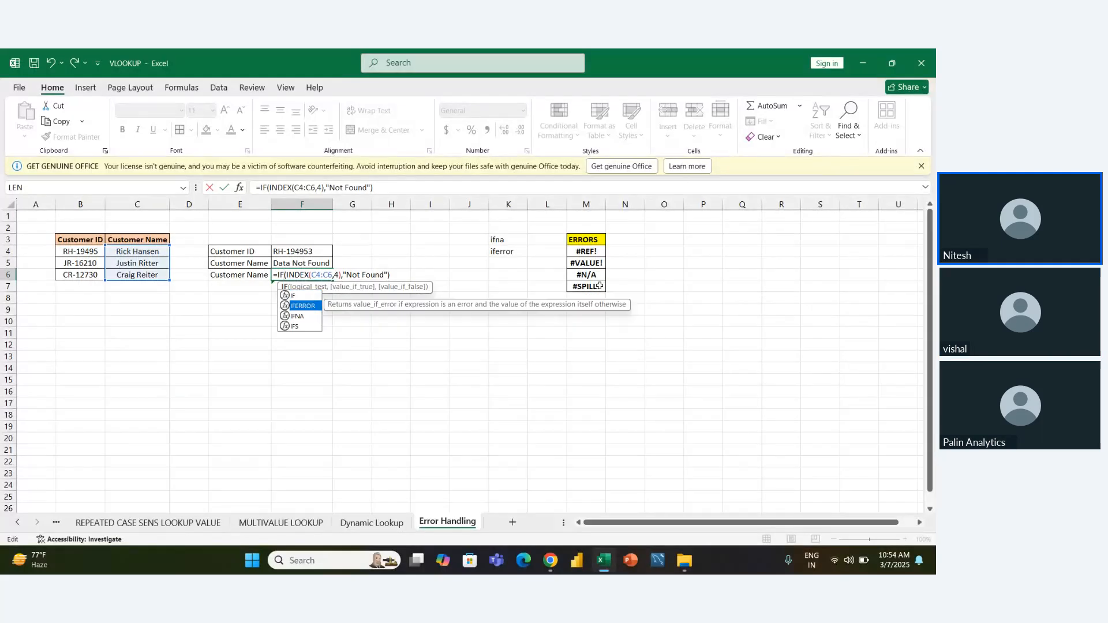
type("ERROR")
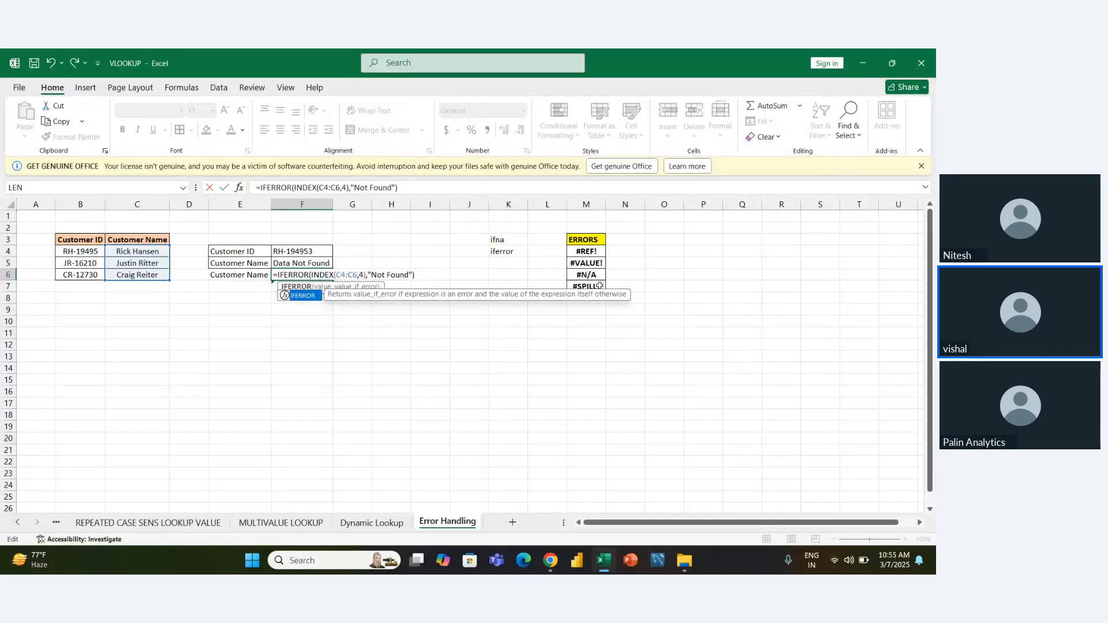
key("Right")
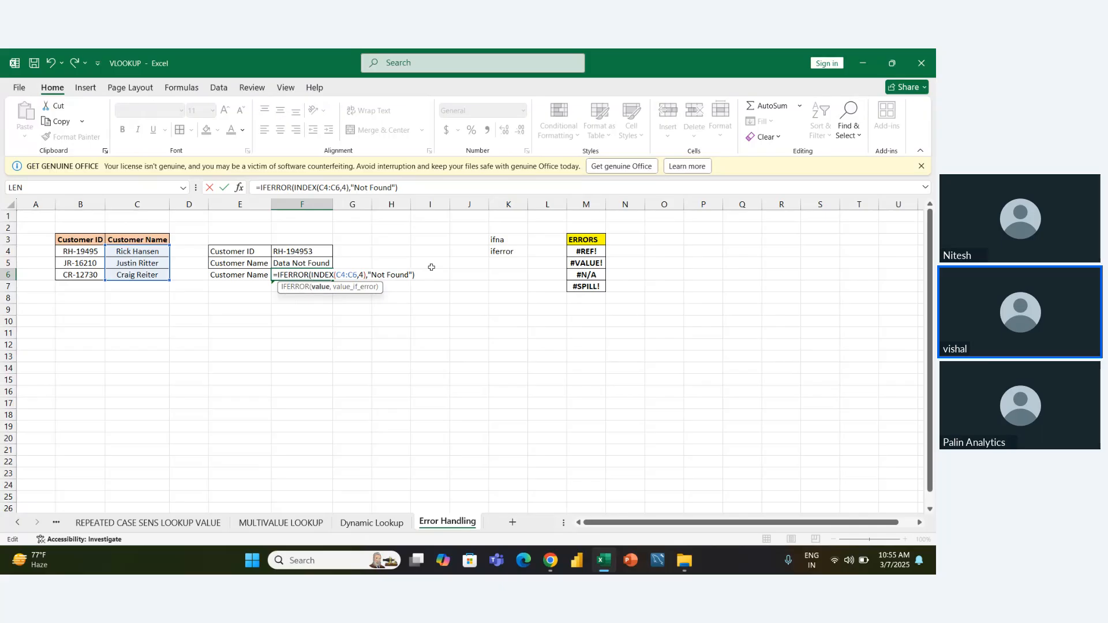
key("Right")
key("Right")
key("Right")
key("Right")
key("Return")
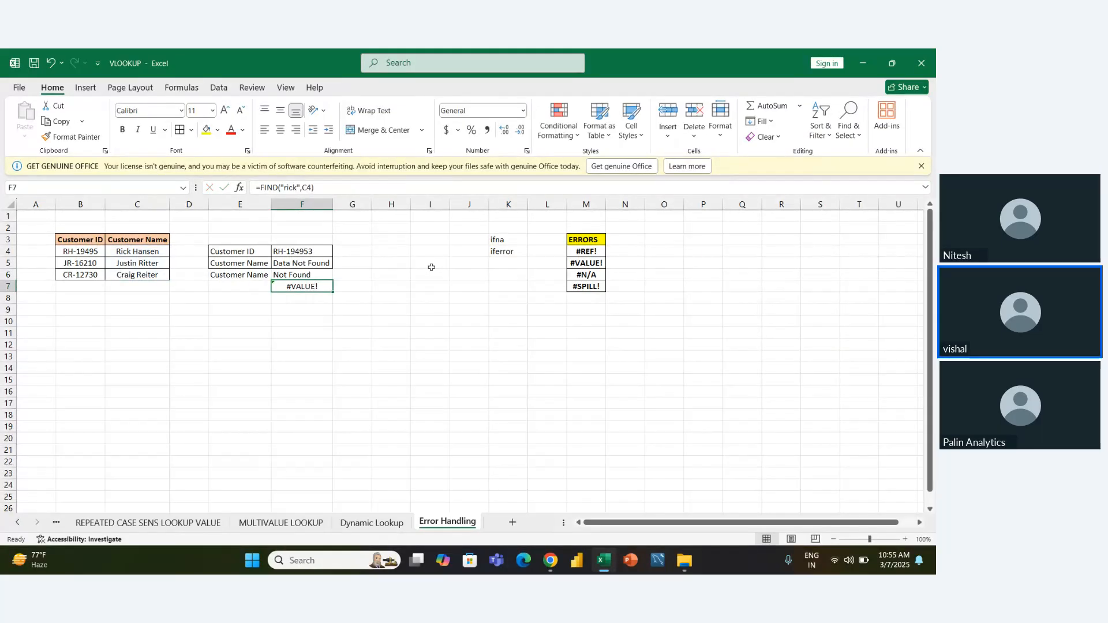
Wrap the FIND formula in F7 in IFERROR with "Error Occur" as the fallback text, accepting the suggested closing parenthesis.
key("F2")
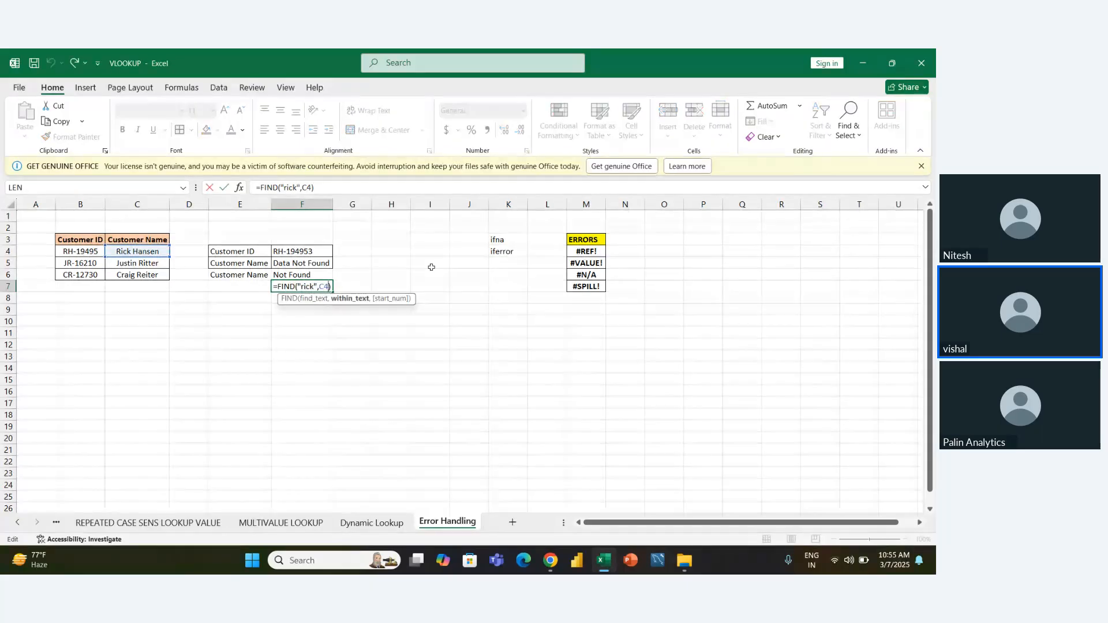
key("Home")
key("Right")
type("ife")
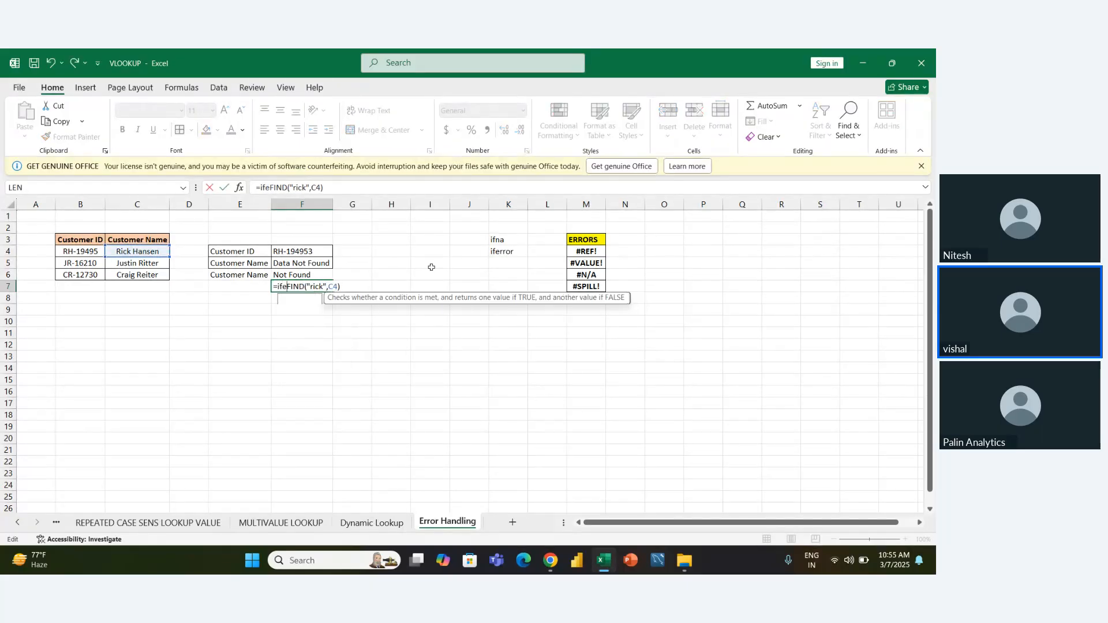
key("Tab")
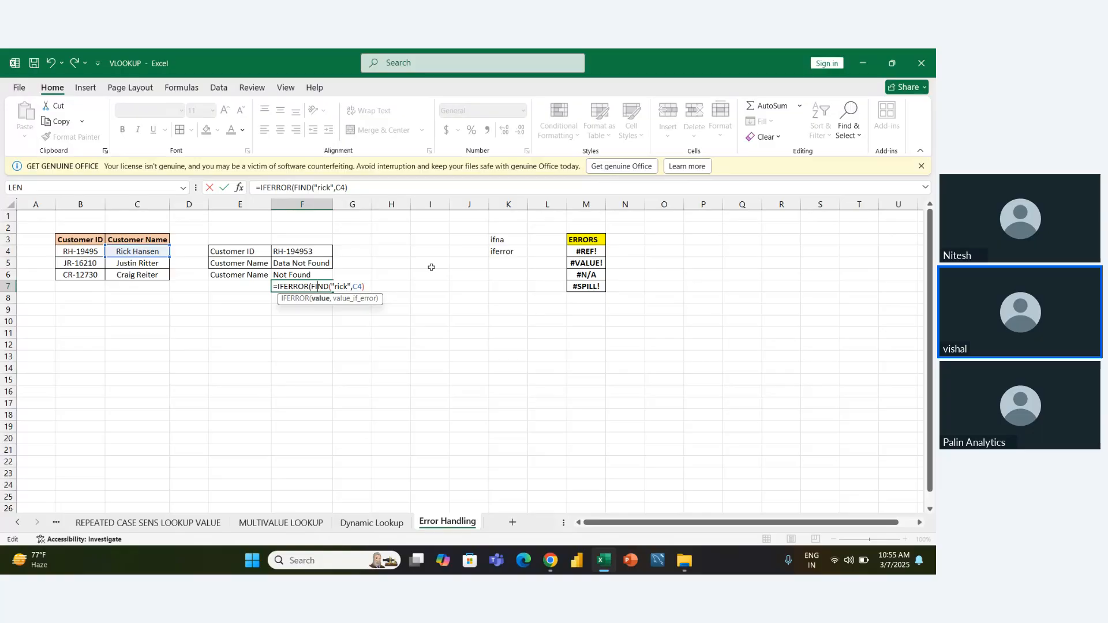
key("Right")
key("Right")
key("Right")
key("Right")
key("Right")
key("Right")
key("Right")
key("Right")
key("Right")
key("Right")
key("Right")
key("Right")
key("Right")
key("Right")
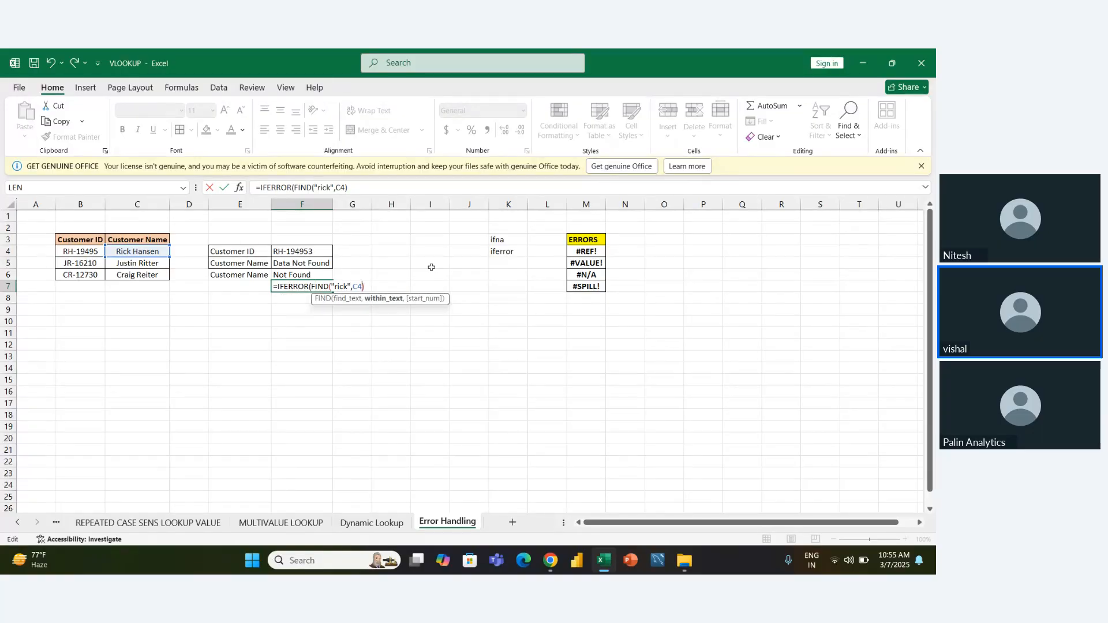
type("),\"Er")
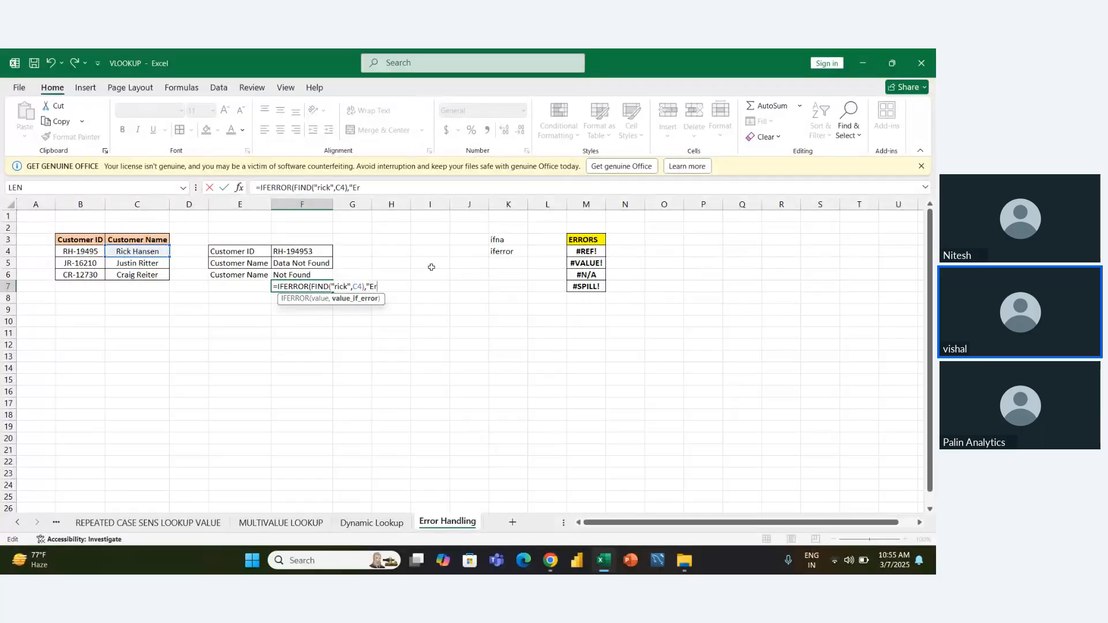
type("ror Occur\"")
key("Return")
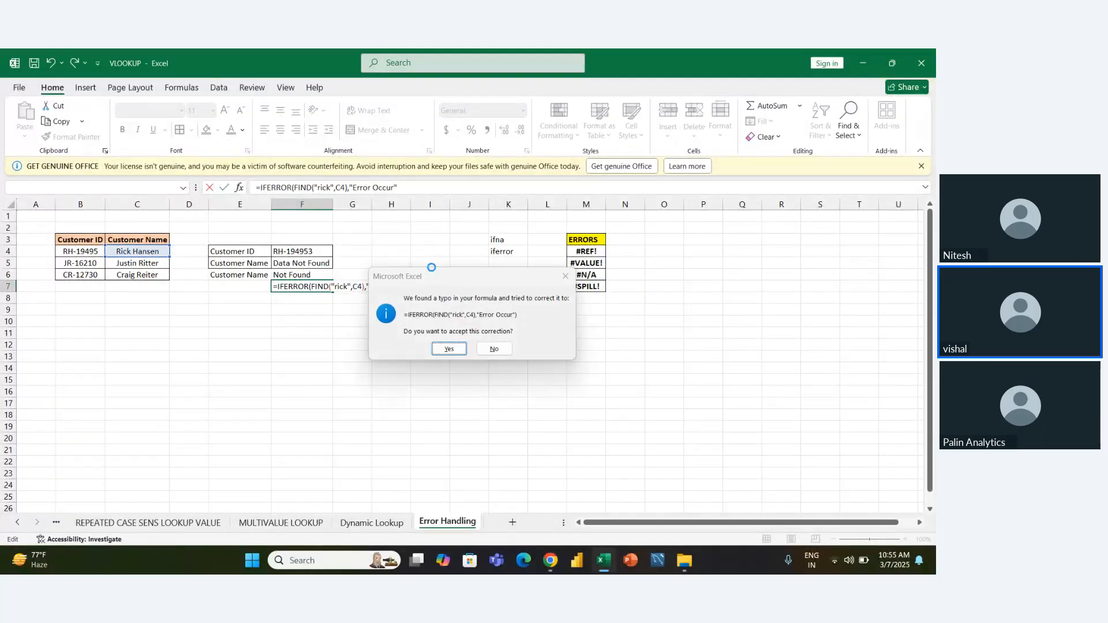
key("Return")
Add borders to E6:F7 and fill the Customer Name label down from E6 into E7.
key("Up")
key("Left")
key("shift+Down")
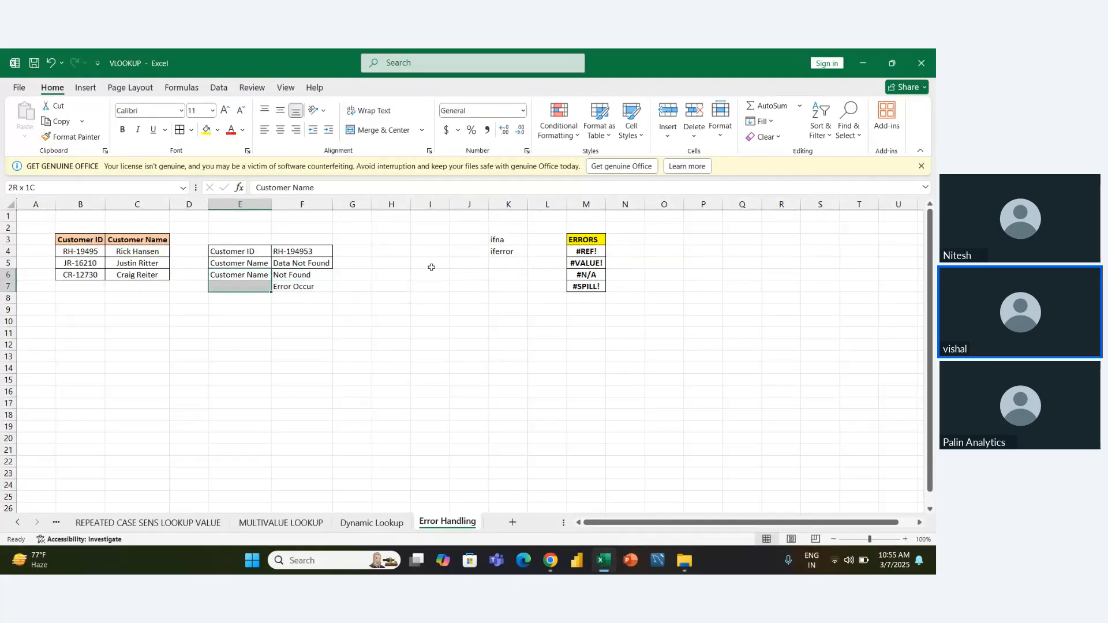
key("shift+Right")
key("Left")
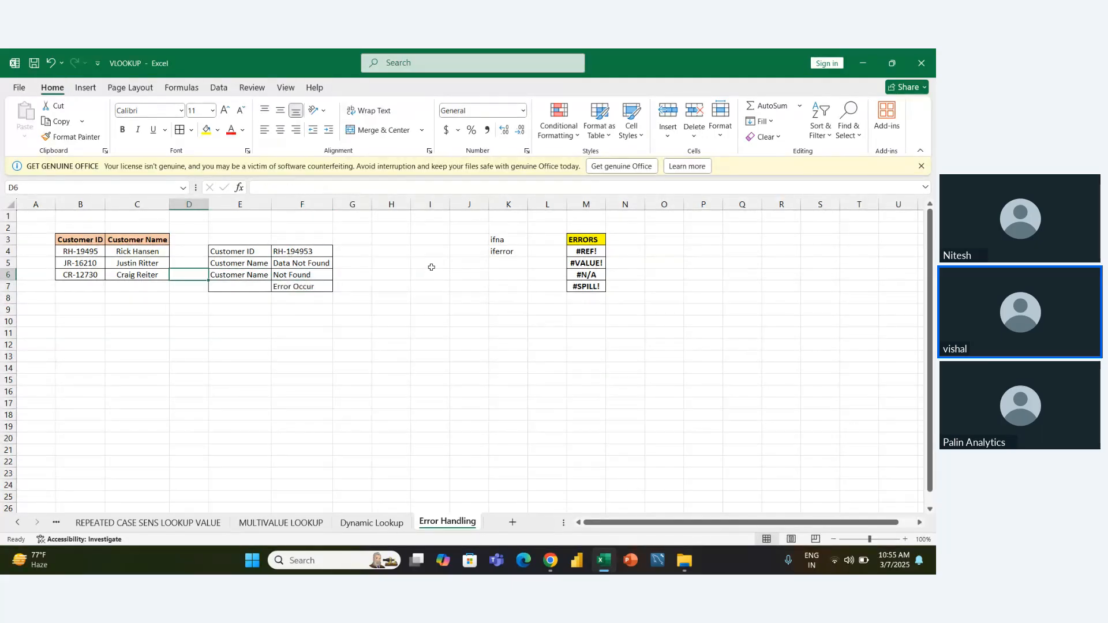
key("Right")
key("shift+Down")
key("ctrl+d")
key("Down")
key("Down")
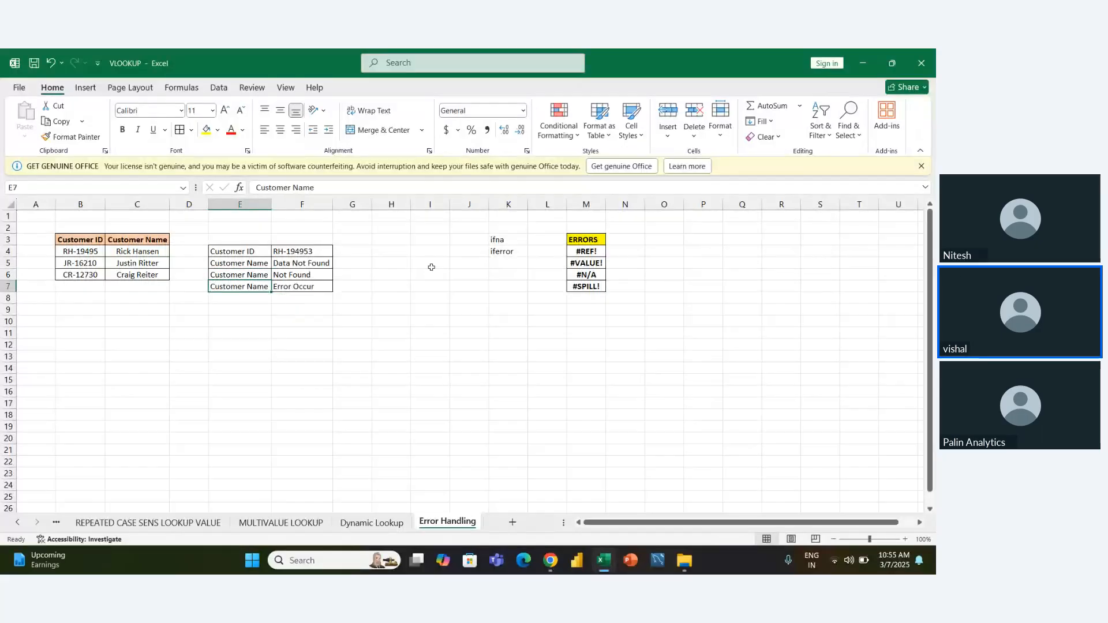
Make the labels in E4:E7 bold, undoing an accidental fill-down of Customer ID over them.
key("Up")
key("Up")
key("Up")
key("Up")
key("shift+Down")
key("shift+Down")
key("shift+Down")
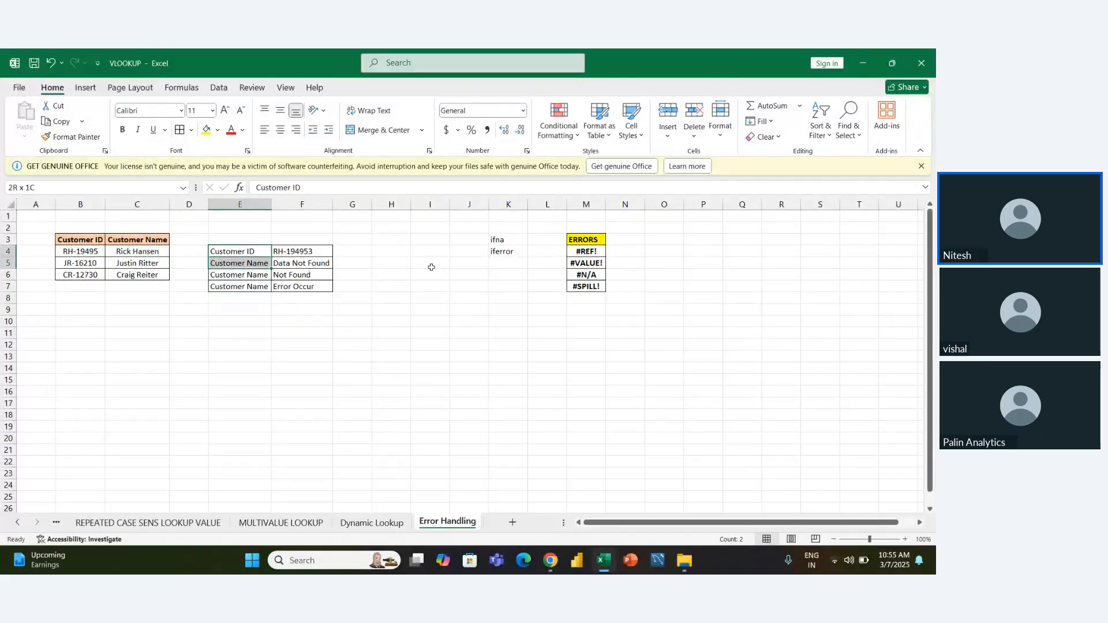
key("ctrl+d")
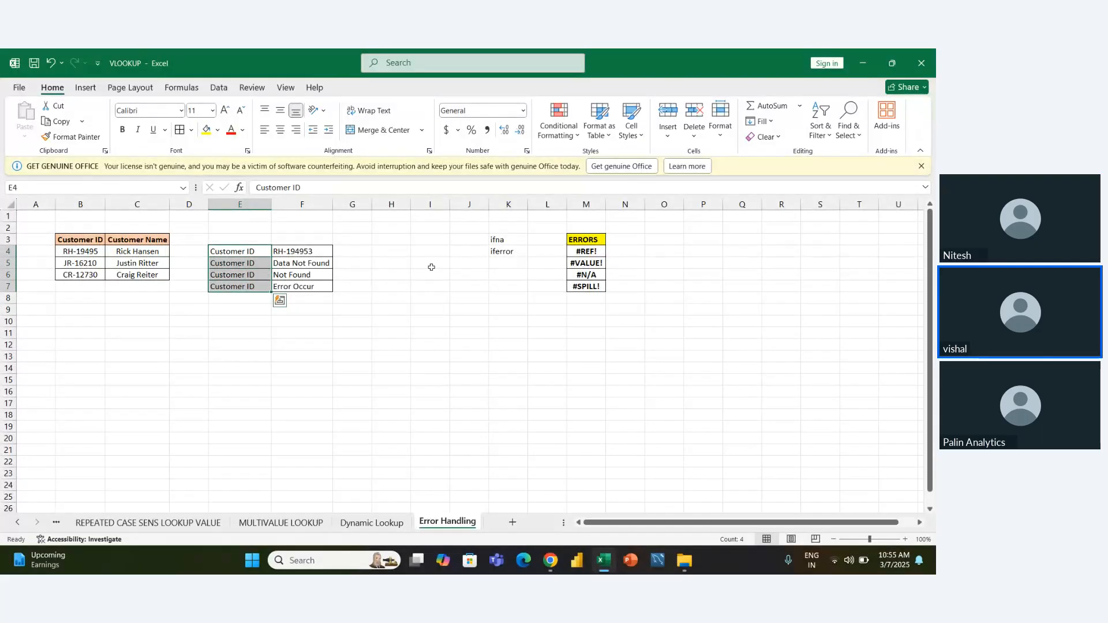
key("ctrl+z")
key("ctrl+b")
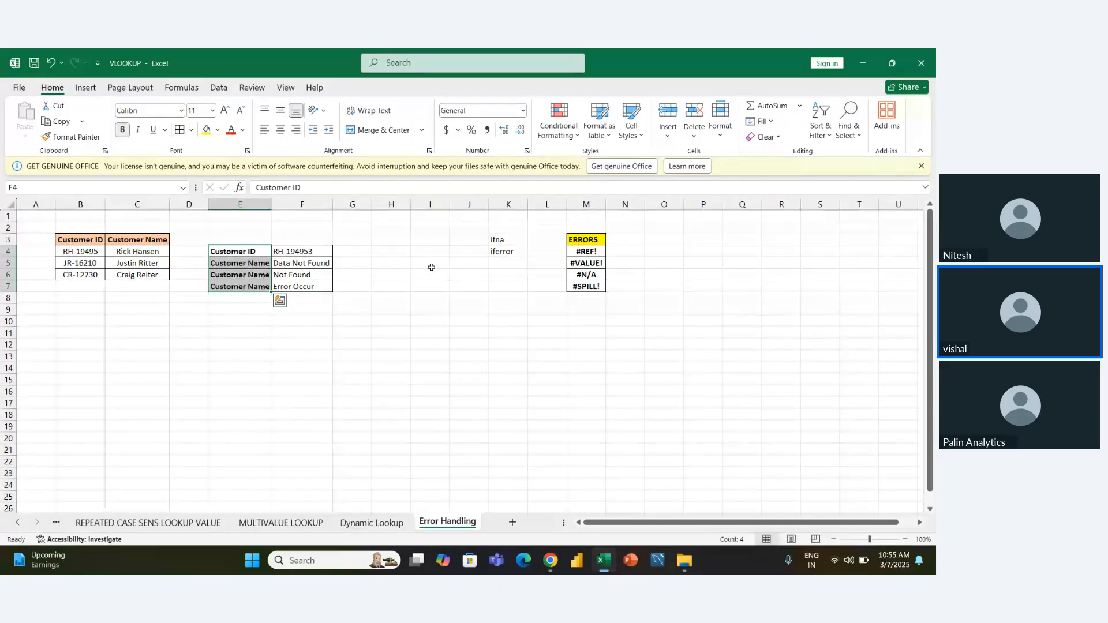
key("Down")
key("Down")
key("Down")
key("Down")
key("Down")
key("Down")
key("Down")
key("Down")
key("Right")
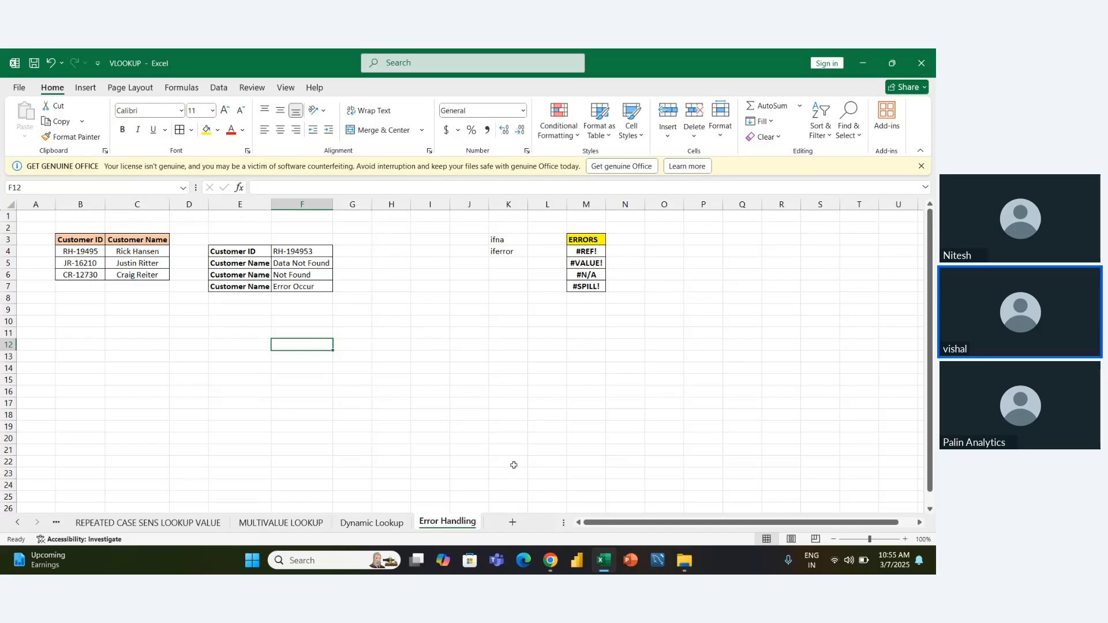
left_click(512, 522)
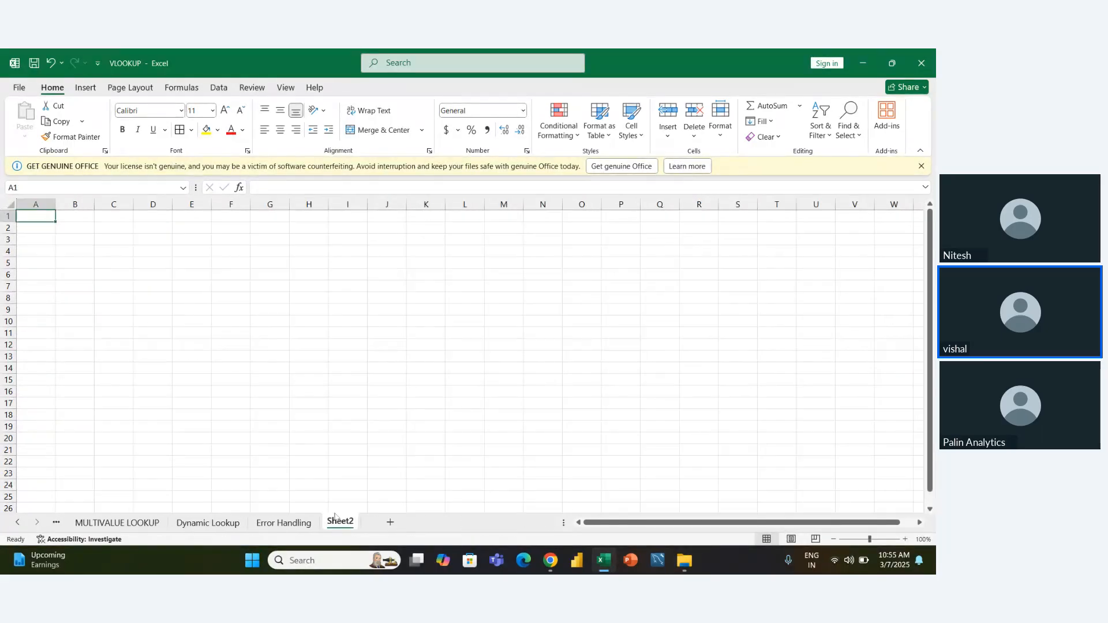
right_click(341, 522)
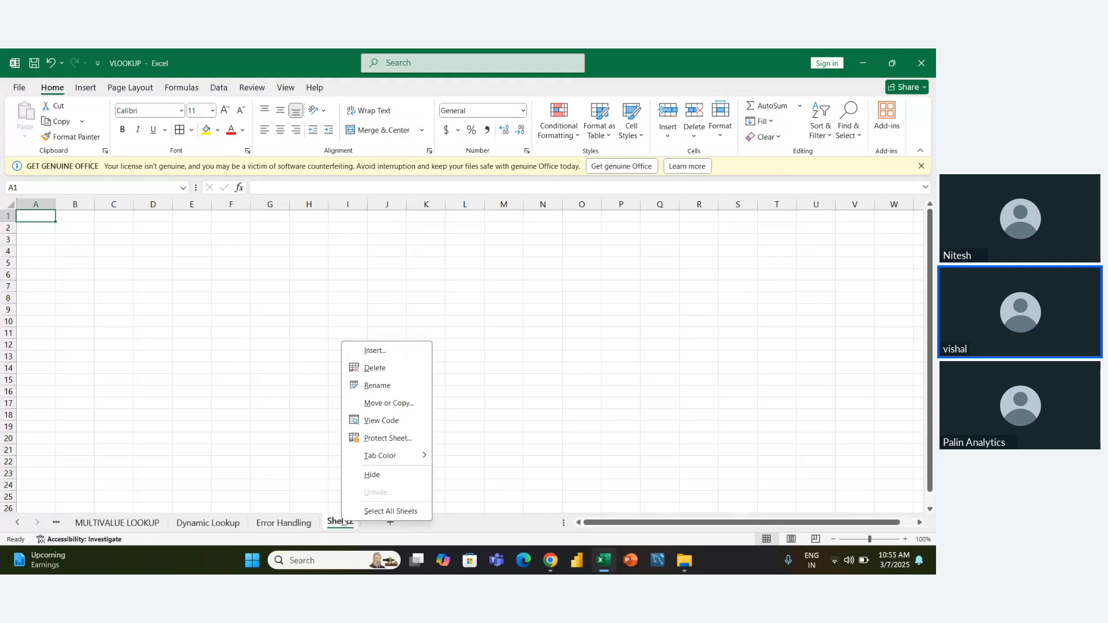
left_click(375, 367)
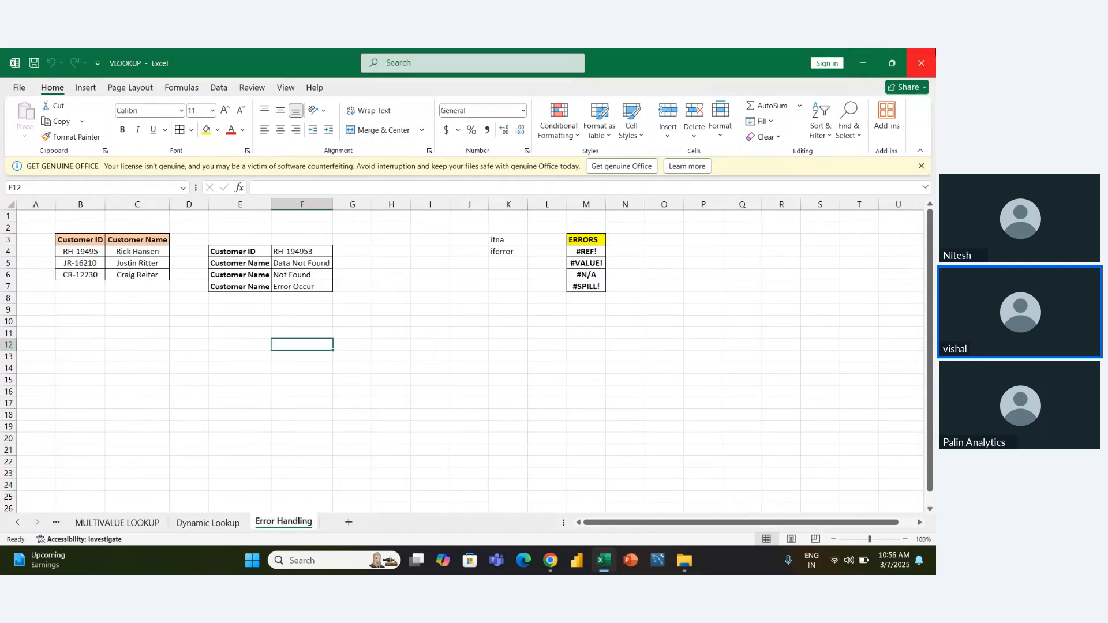
Close the VLOOKUP workbook and open the LOOKUP AND REFERENCES workbook from the DS20 10 OCLOCK folder.
left_click(922, 63)
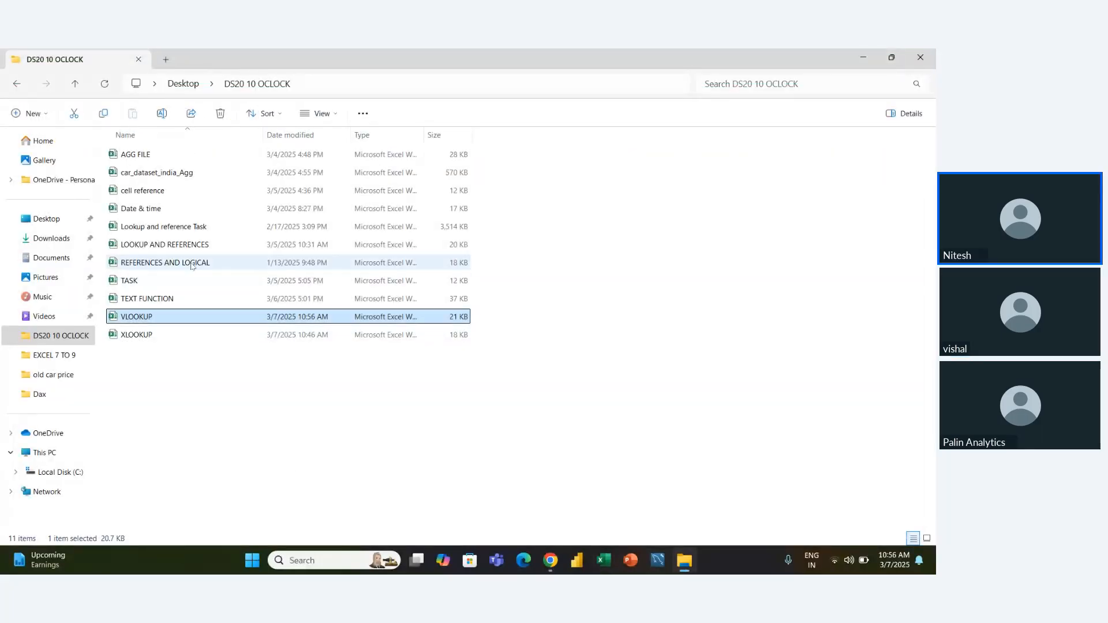
left_click(192, 245)
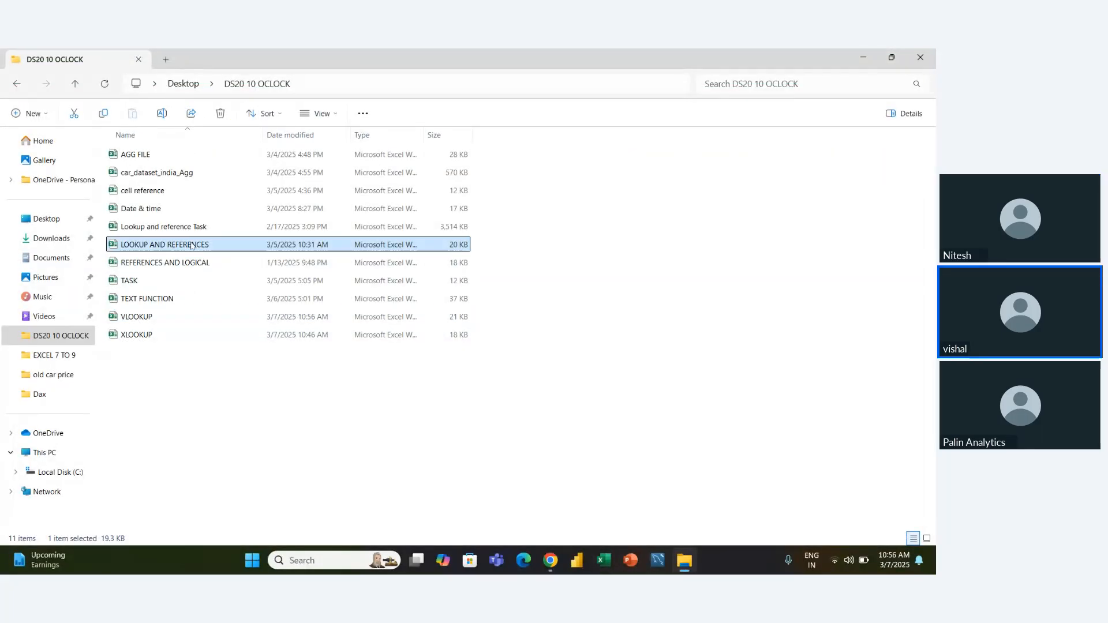
double_click(192, 246)
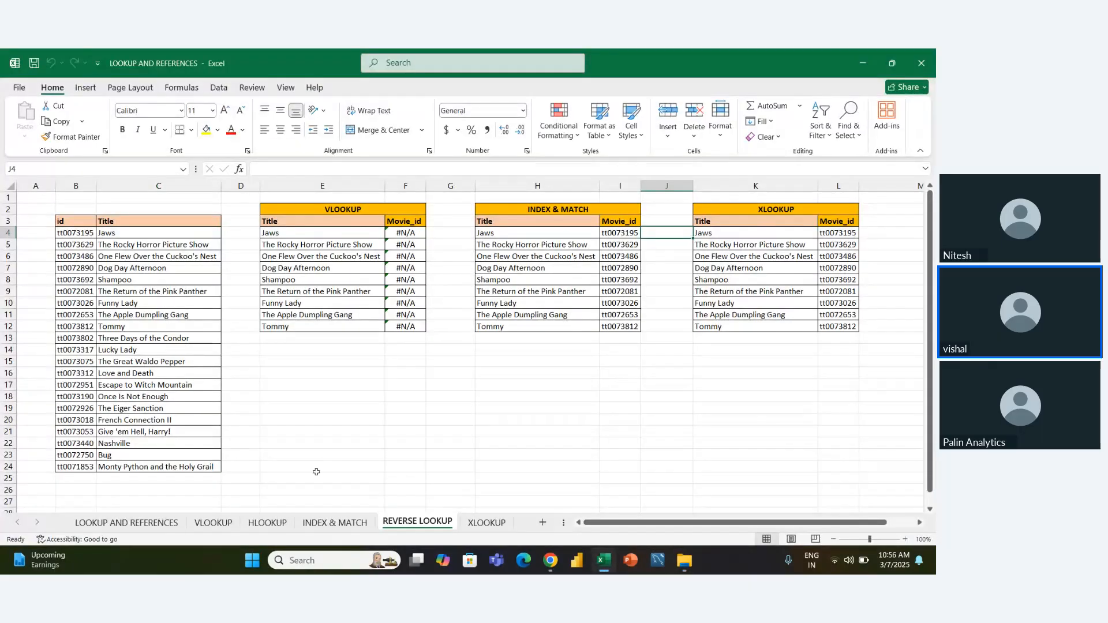
Add a new sheet after the XLOOKUP sheet and name it XMATCH.
left_click(475, 524)
left_click(522, 524)
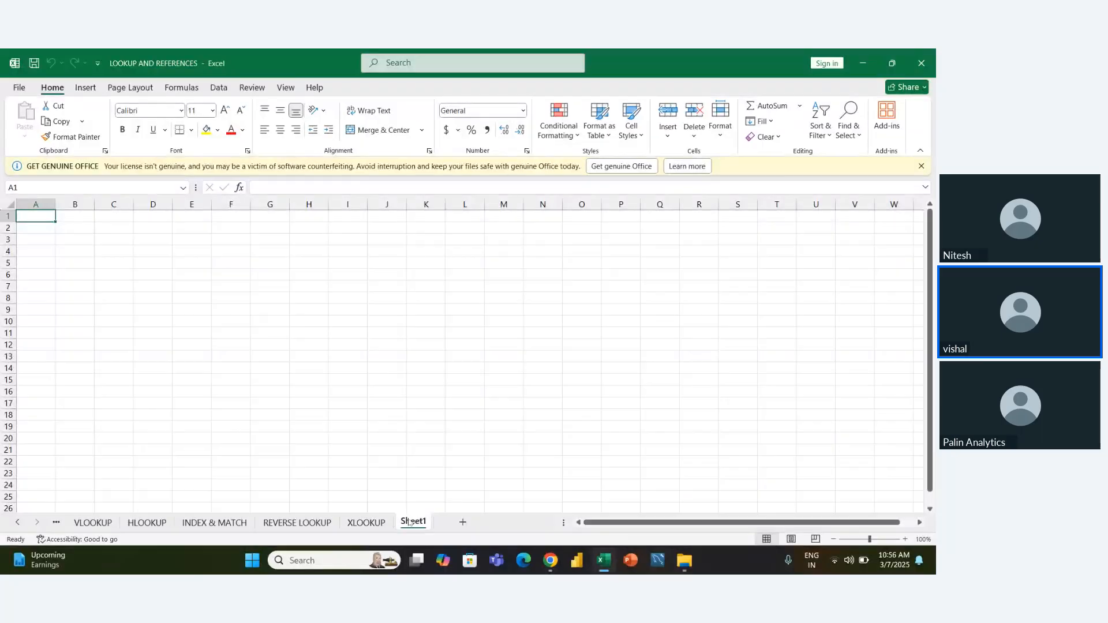
double_click(412, 522)
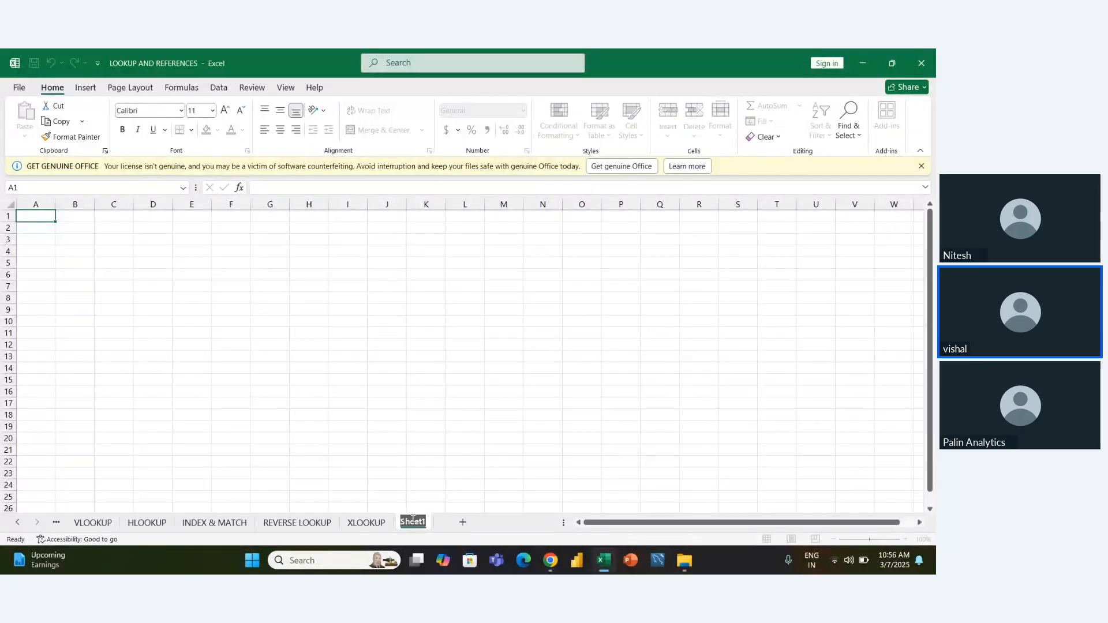
type("XMATCH")
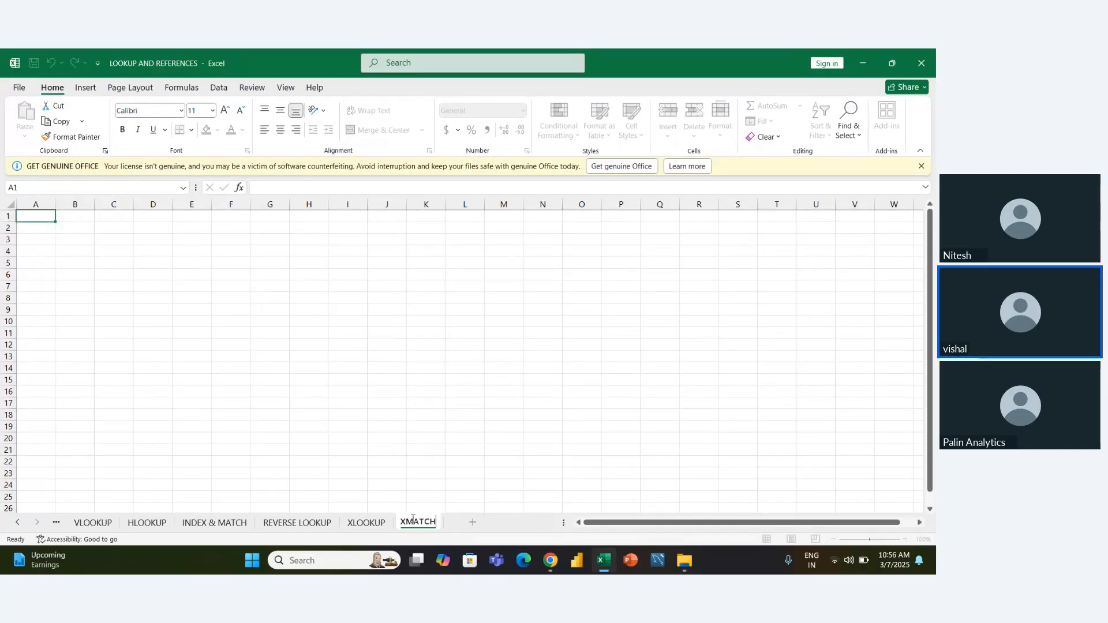
key("Return")
Look at the movie lookup tables on the XLOOKUP sheet and return to the XMATCH sheet.
left_click(353, 523)
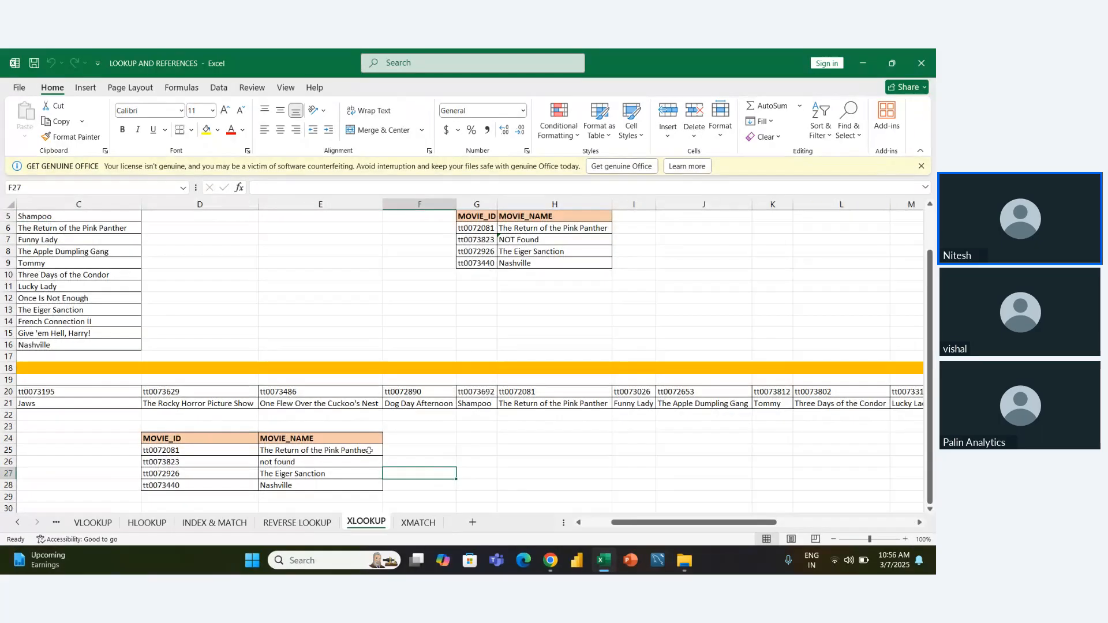
left_click(430, 523)
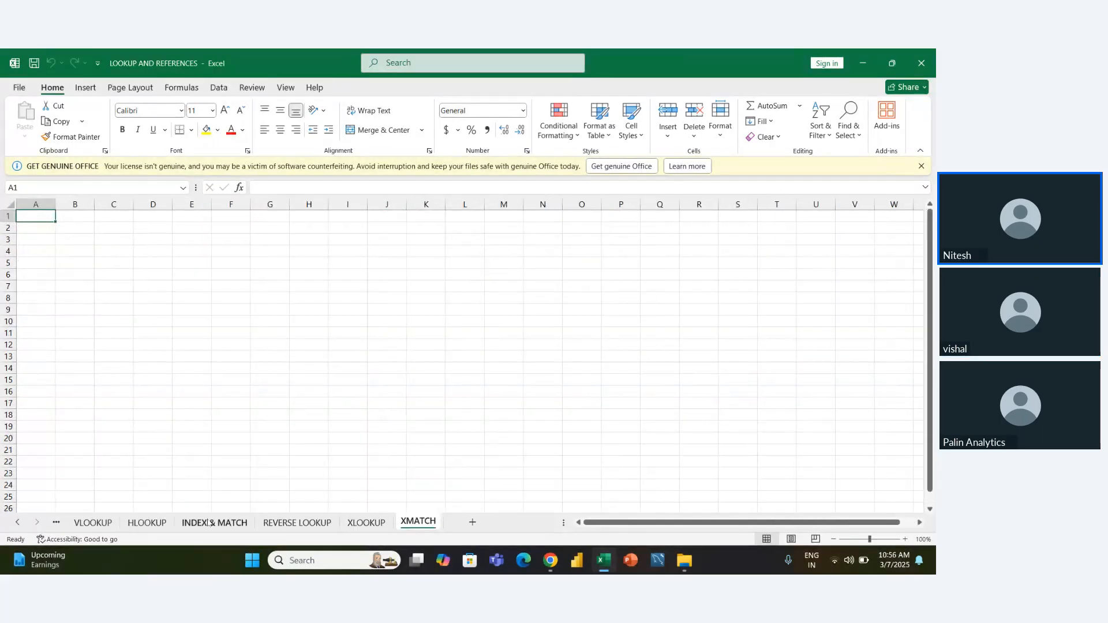
Copy the RESULT colour list in B19:B23 of the INDEX & MATCH sheet to B3 on the XMATCH sheet.
left_click(214, 522)
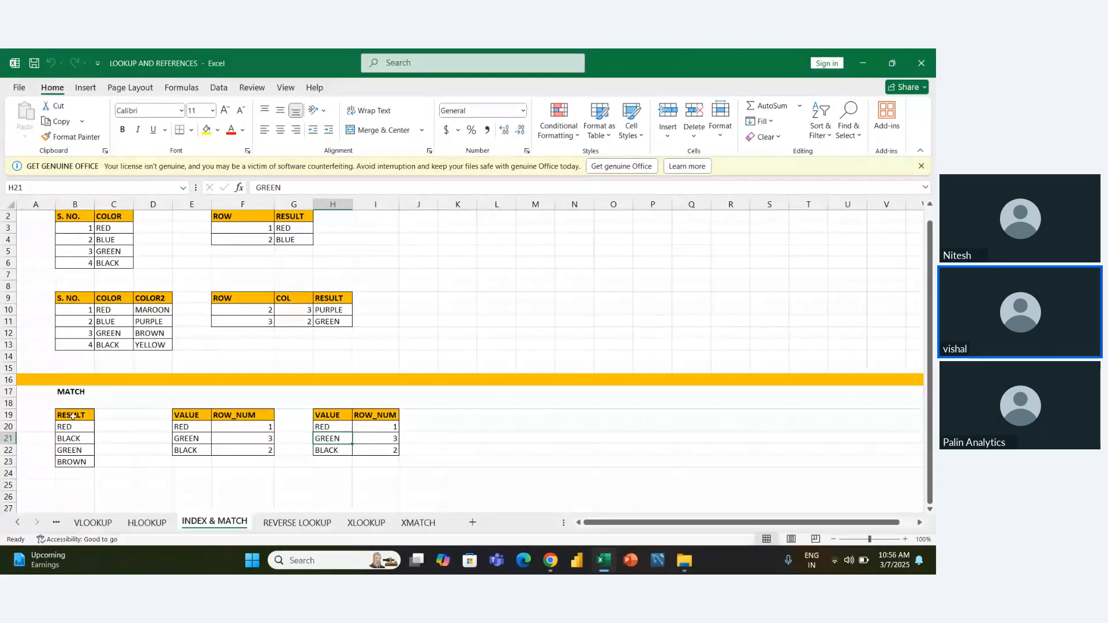
left_click_drag(71, 415, 76, 462)
key("ctrl+c")
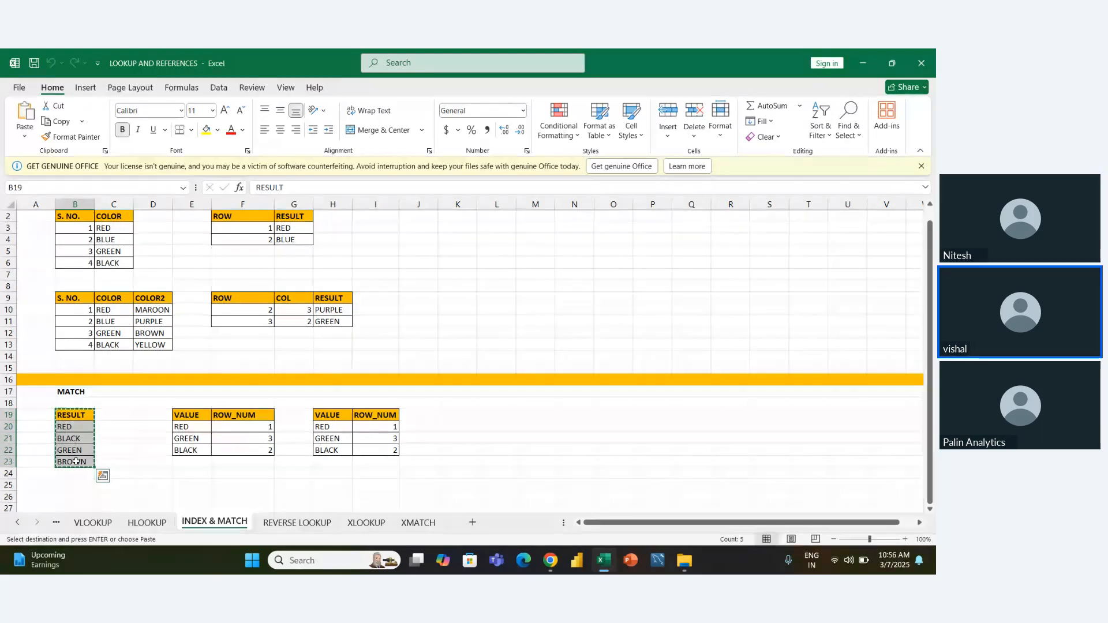
left_click(418, 523)
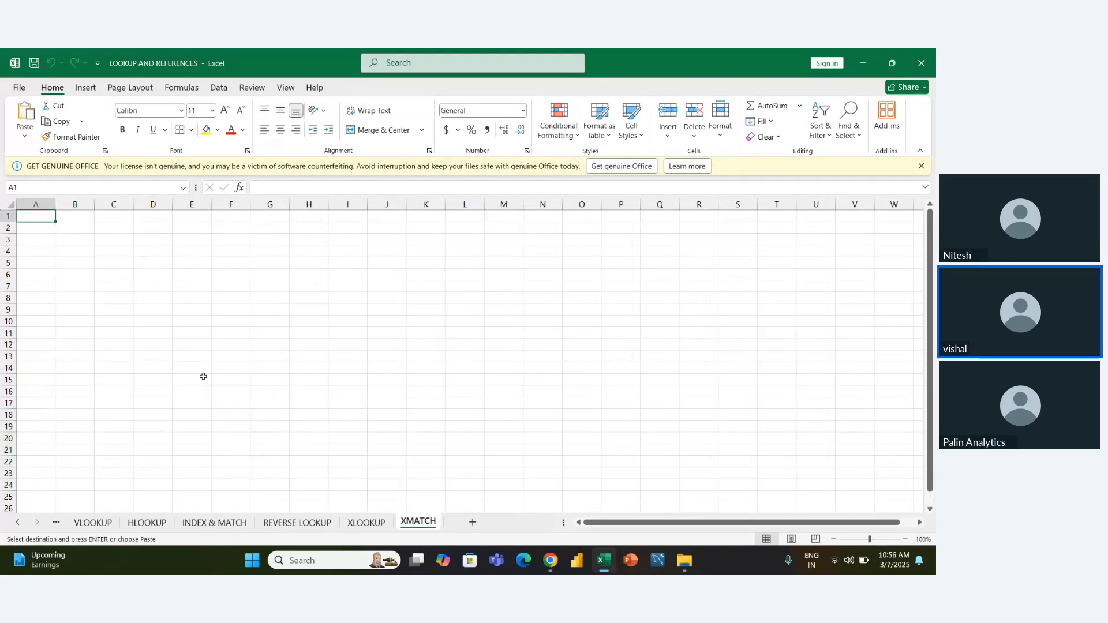
left_click(71, 239)
key("ctrl+v")
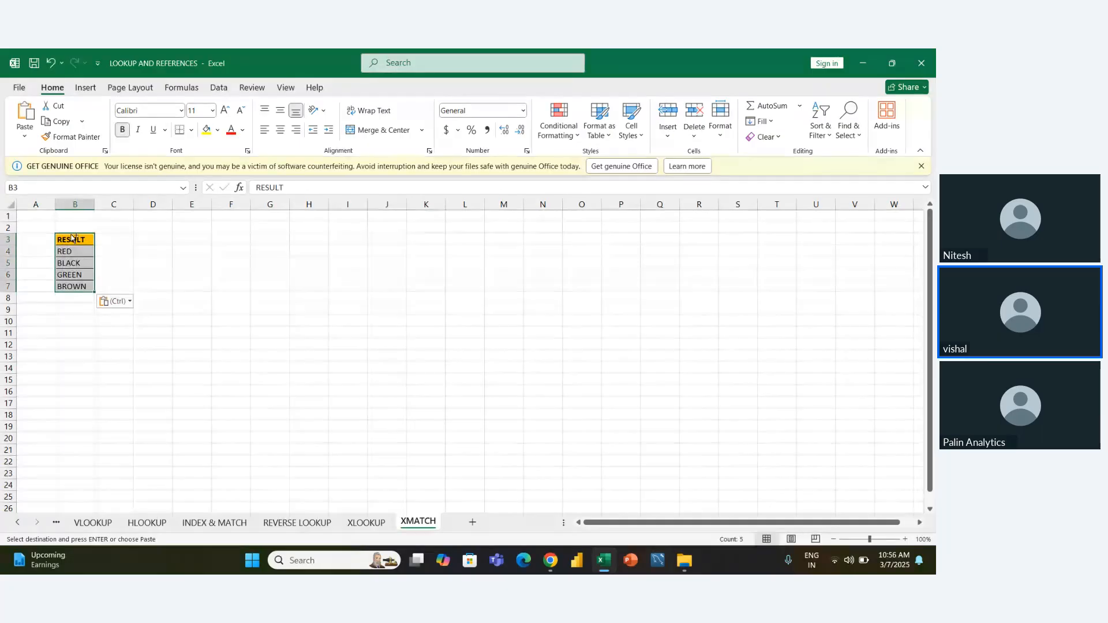
Copy the VALUE and ROW_NUM table in E19:F22 of the INDEX & MATCH sheet to D3 on the XMATCH sheet.
key("Right")
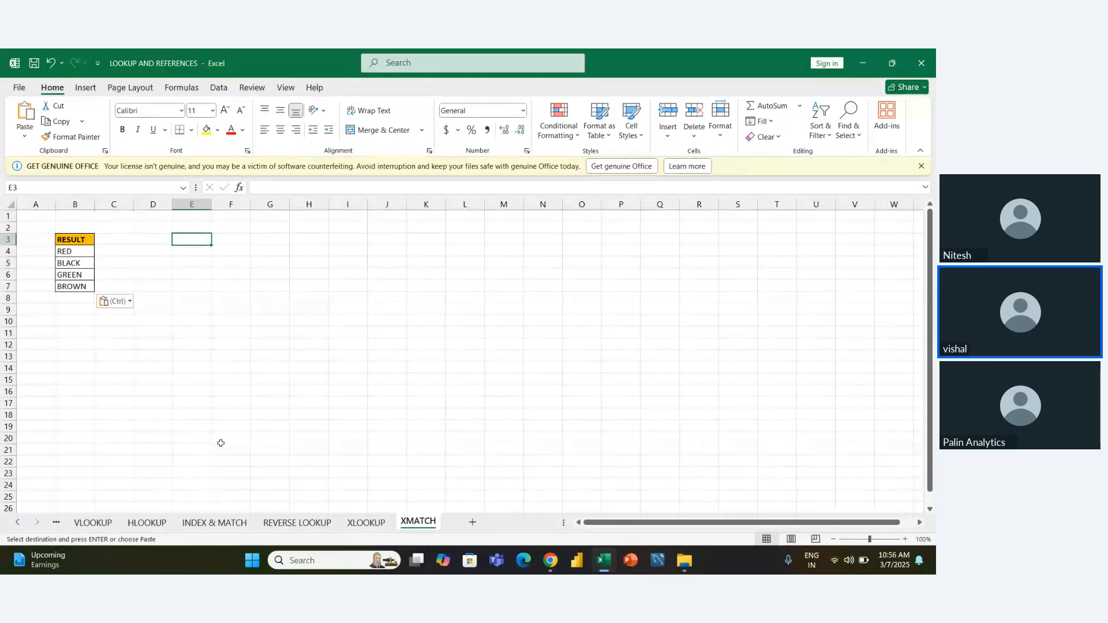
left_click(201, 521)
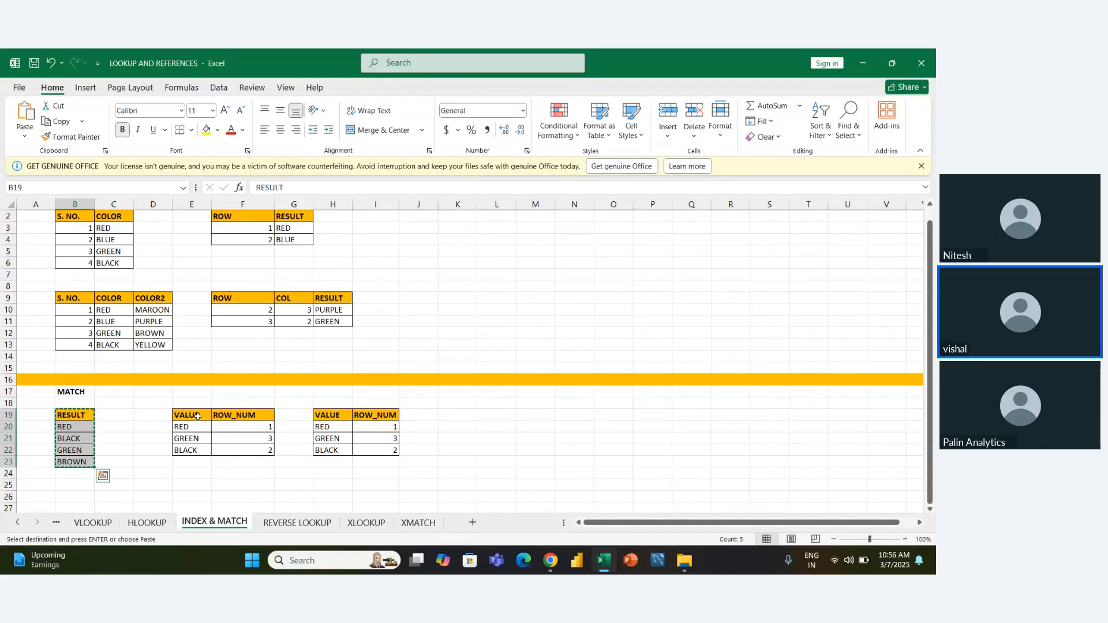
left_click_drag(194, 416, 244, 450)
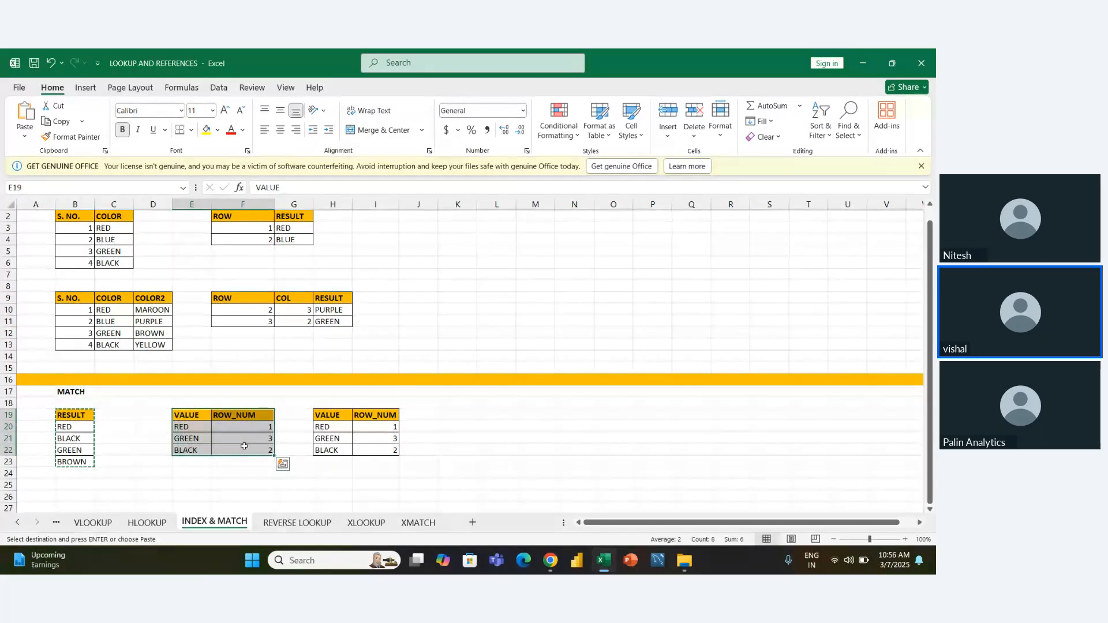
key("ctrl+c")
left_click(419, 524)
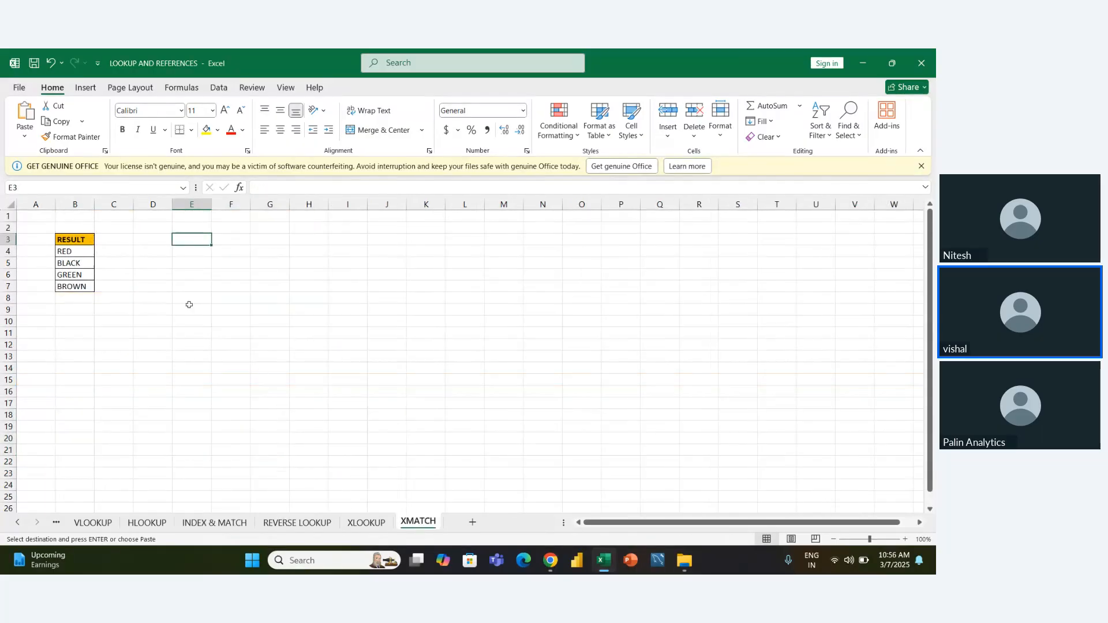
key("Left")
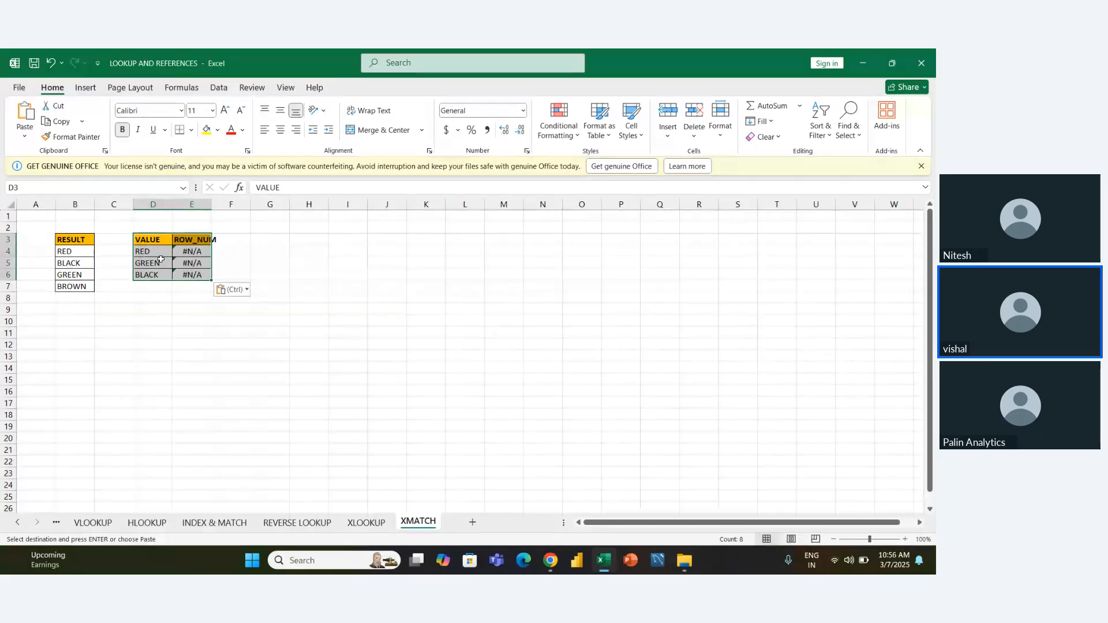
Auto-fit column E to the ROW_NUM header and clear the copied formulas from E4:E6.
key("Right")
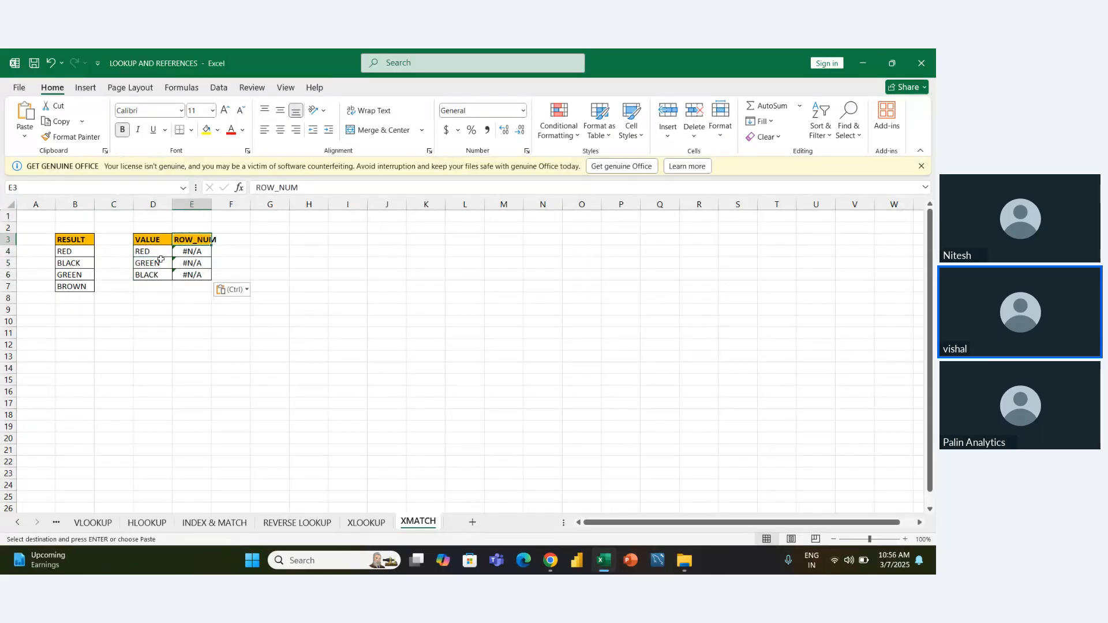
key("alt+h")
key("o")
key("i")
key("Down")
key("ctrl+shift+Down")
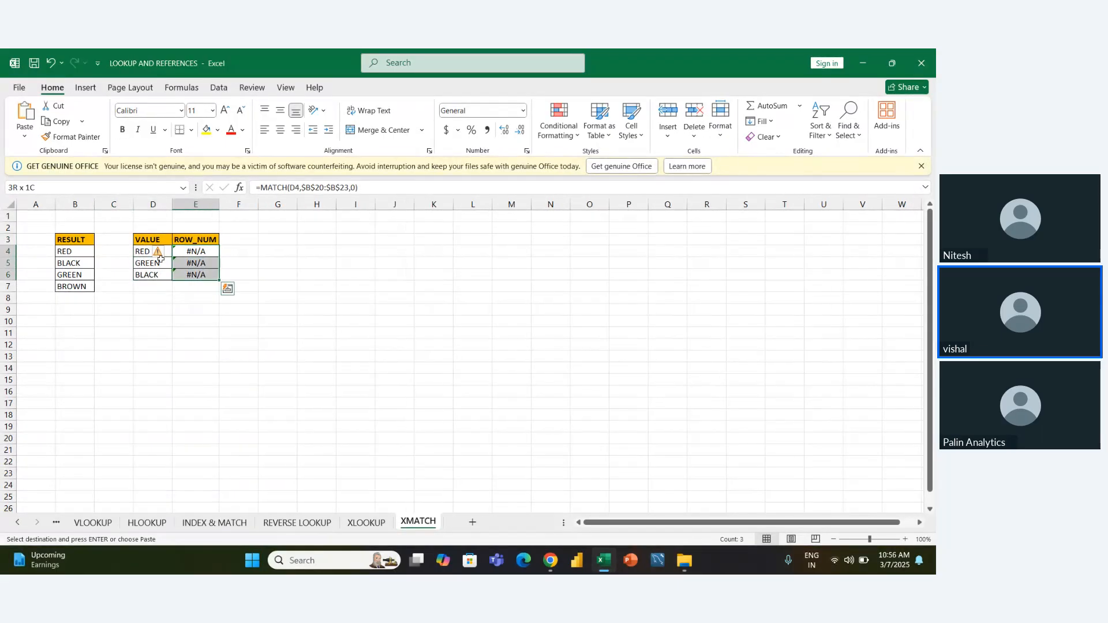
key("Delete")
key("shift+Up")
key("shift+Up")
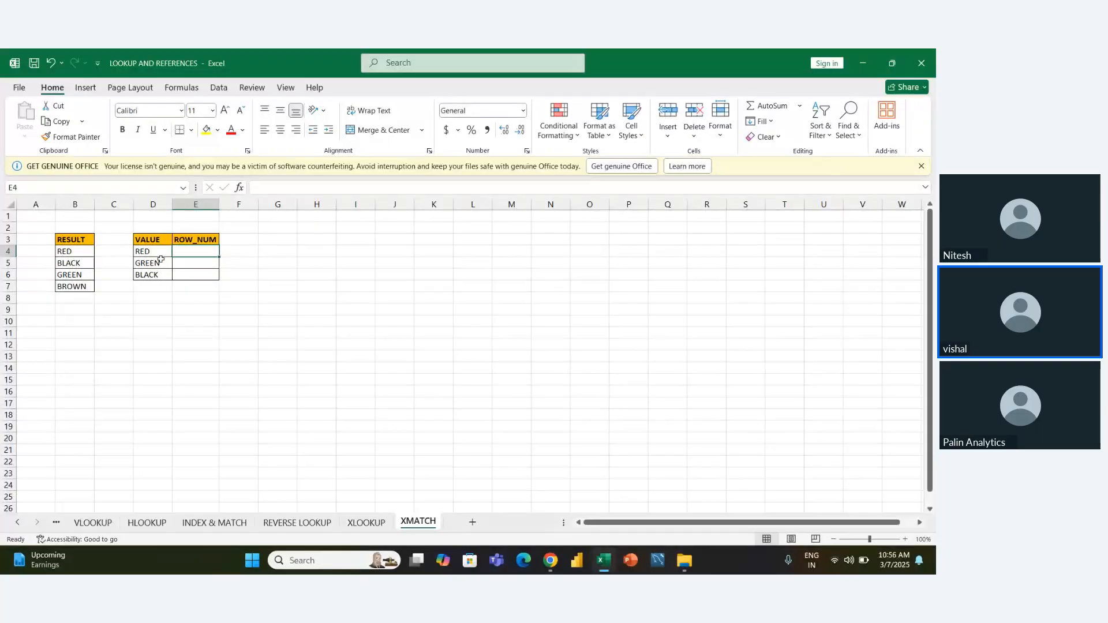
Enter =XMATCH(D4,$B$4:$B$7,0,1) in E4 to find the row number of RED with exact match, searching first to last.
type("=XM")
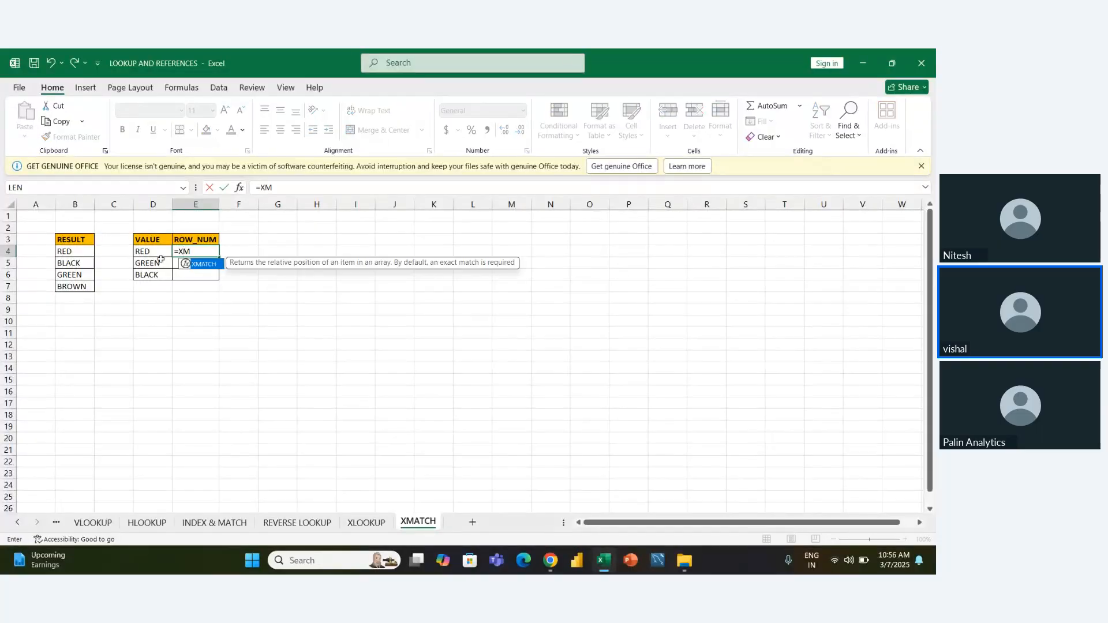
key("Tab")
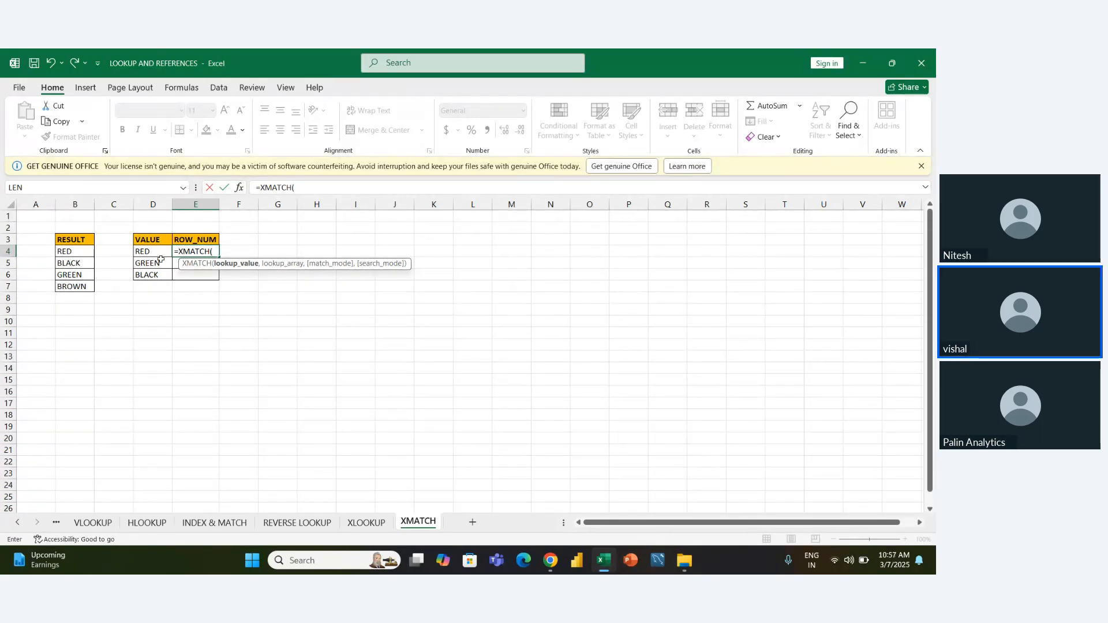
left_click(160, 256)
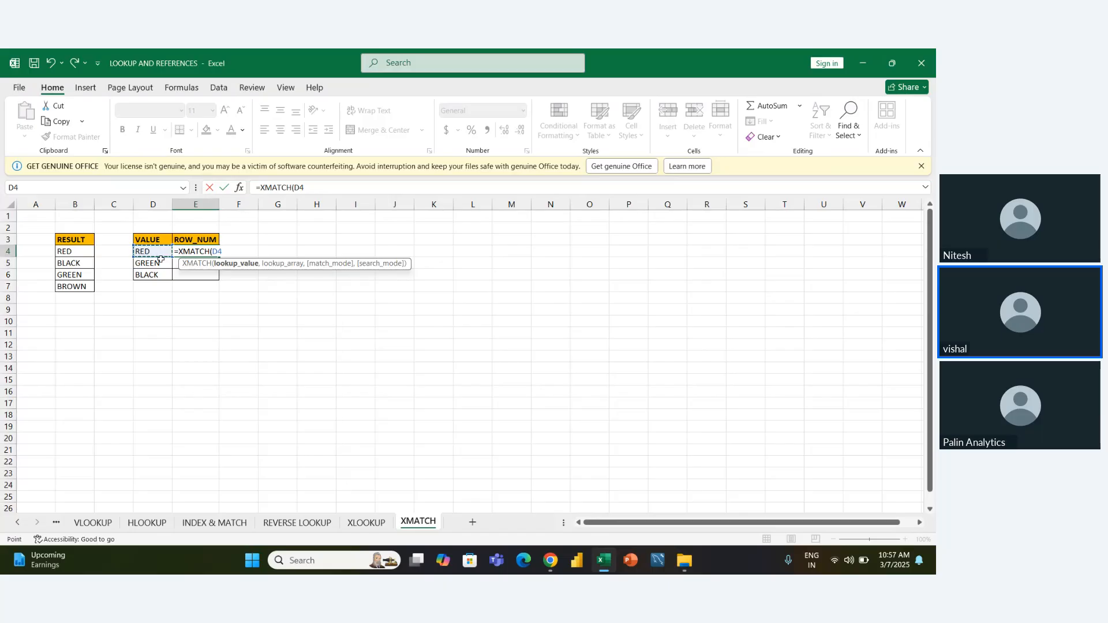
type(",")
key("Left")
key("Left")
key("Left")
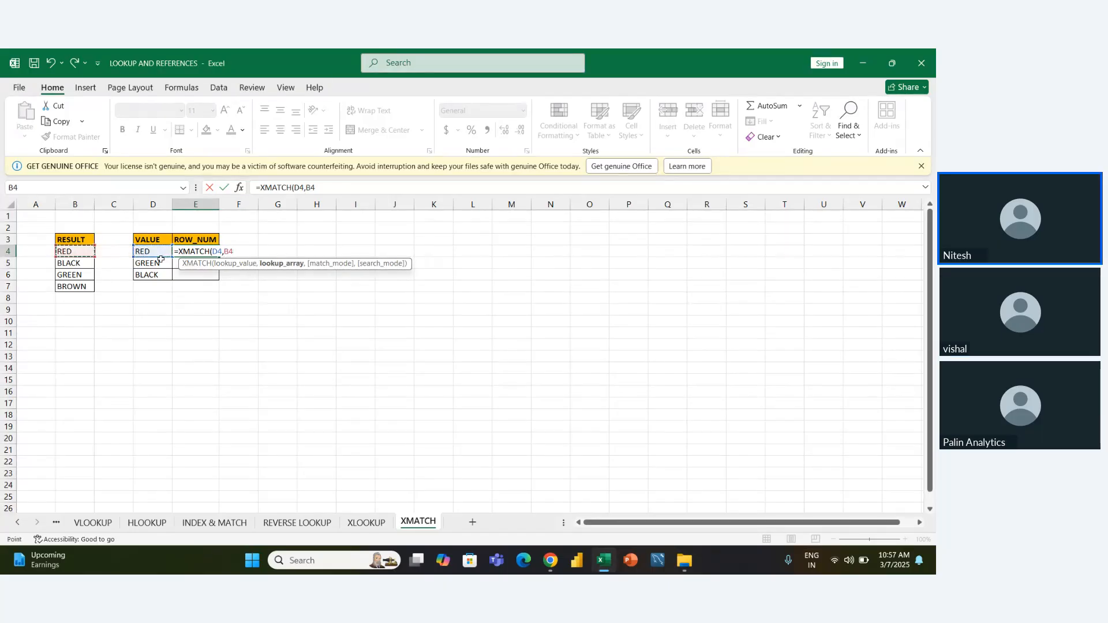
key("shift+Down")
key("shift+Down")
key("shift+Down")
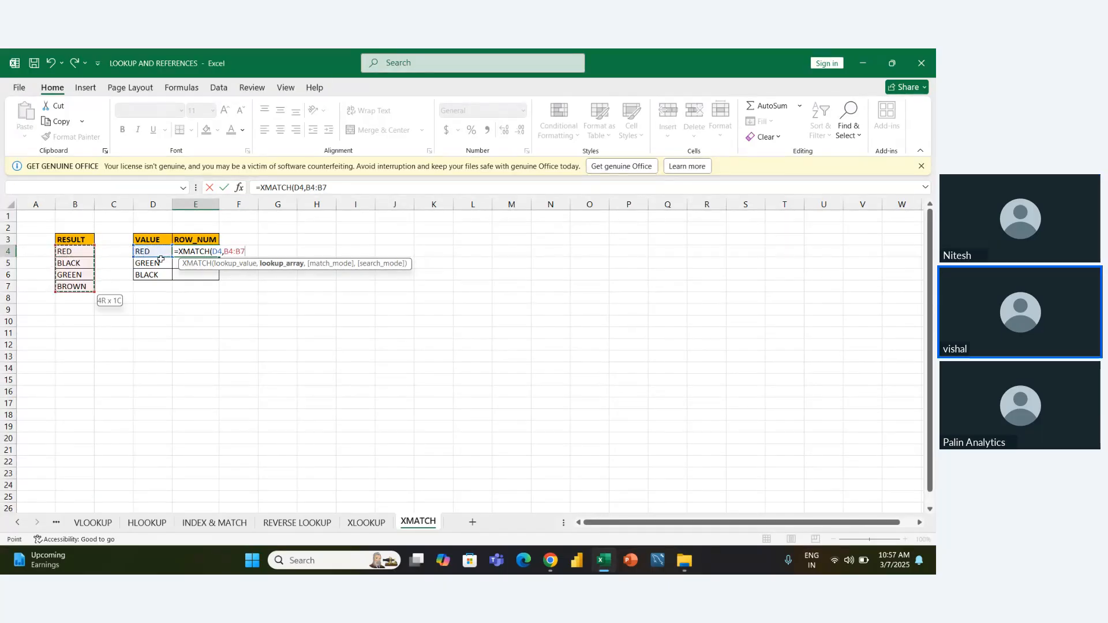
key("F4")
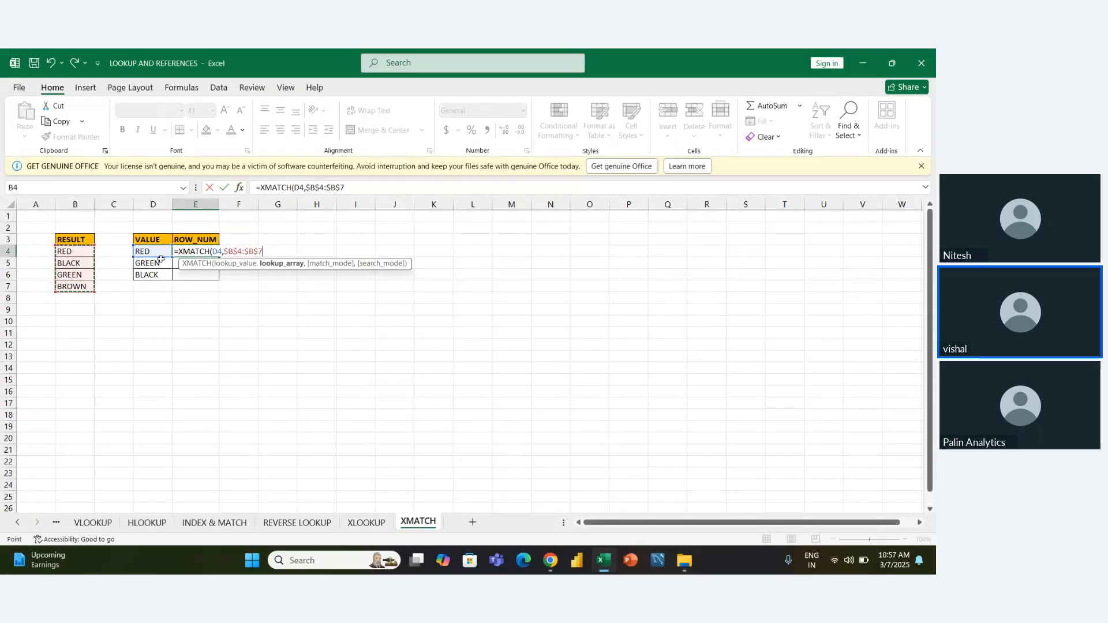
type(",0")
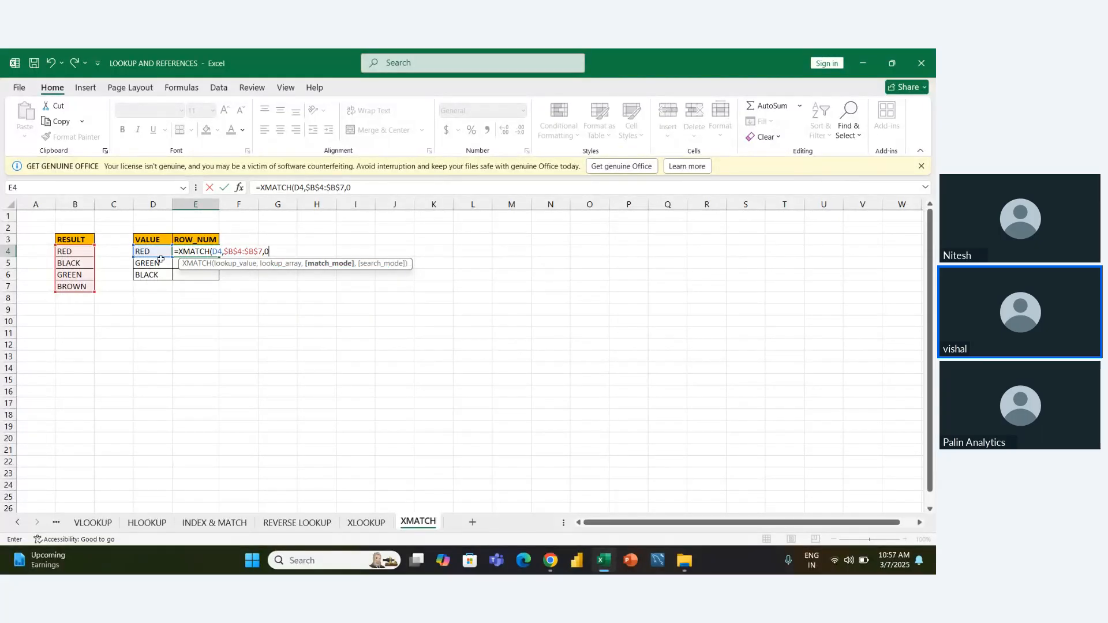
type(" ,")
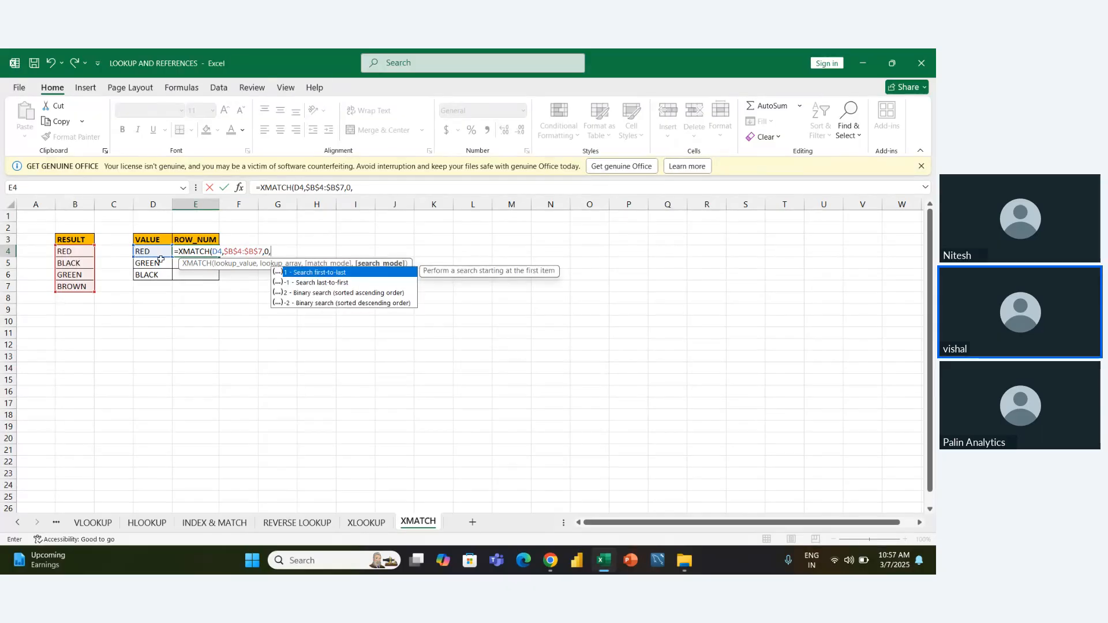
type("1")
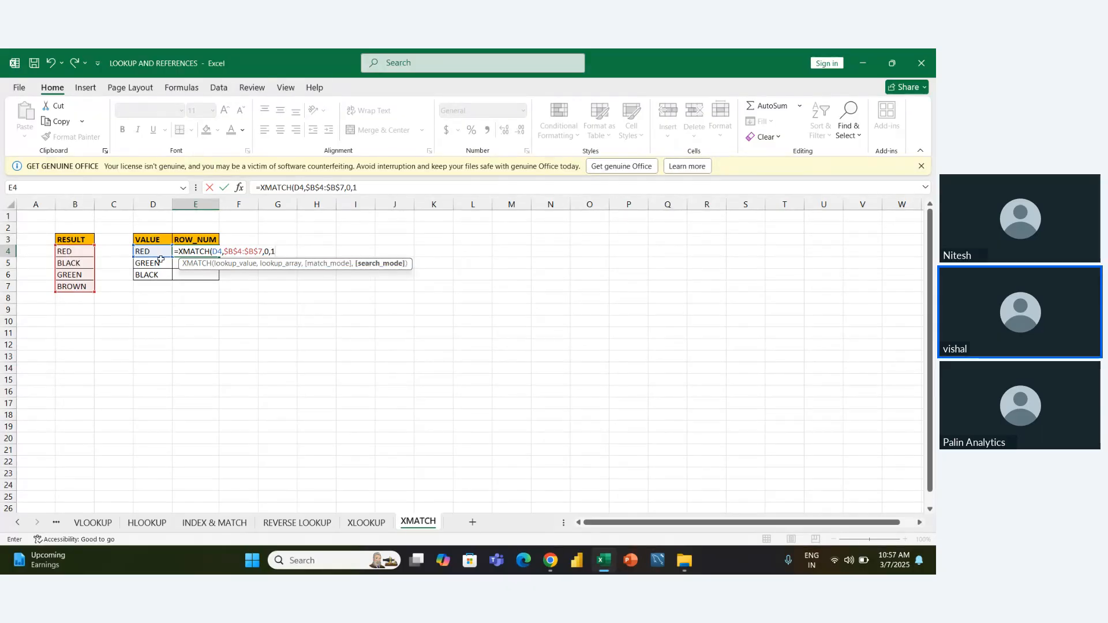
key("Return")
Fill the XMATCH formula from E4 down to E6 for the remaining colours.
key("Up")
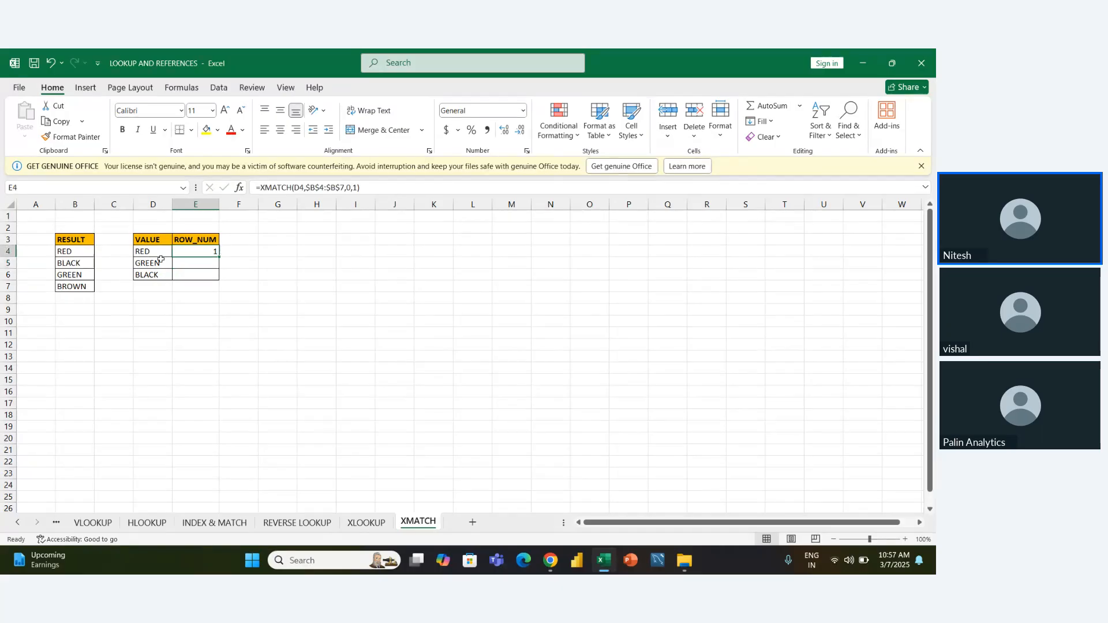
key("shift+Down")
key("shift+Down")
key("ctrl+d")
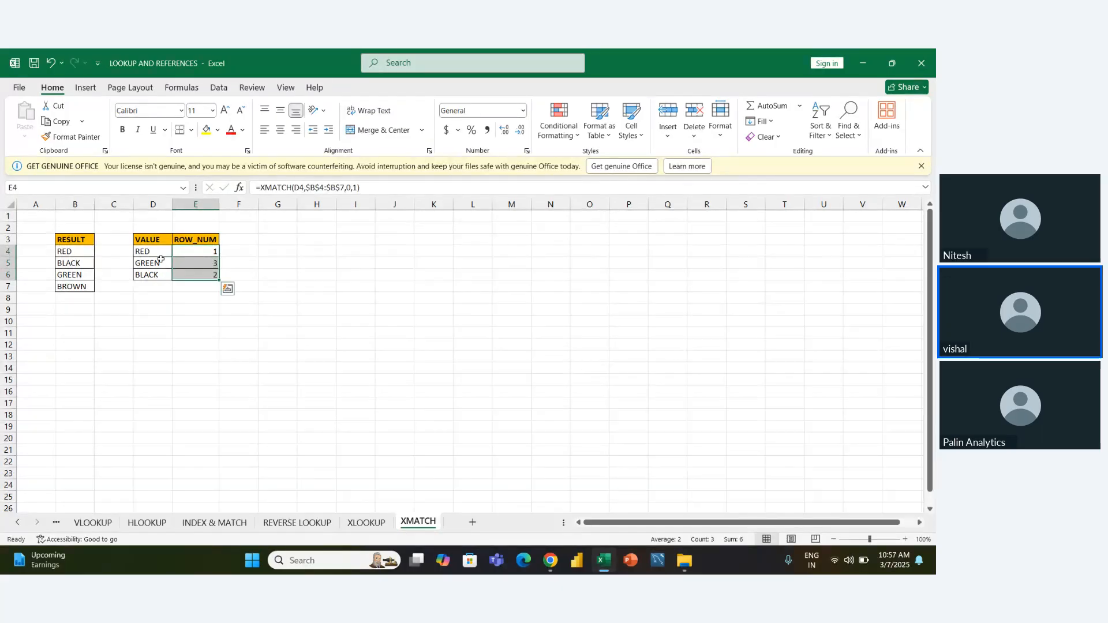
left_click(393, 486)
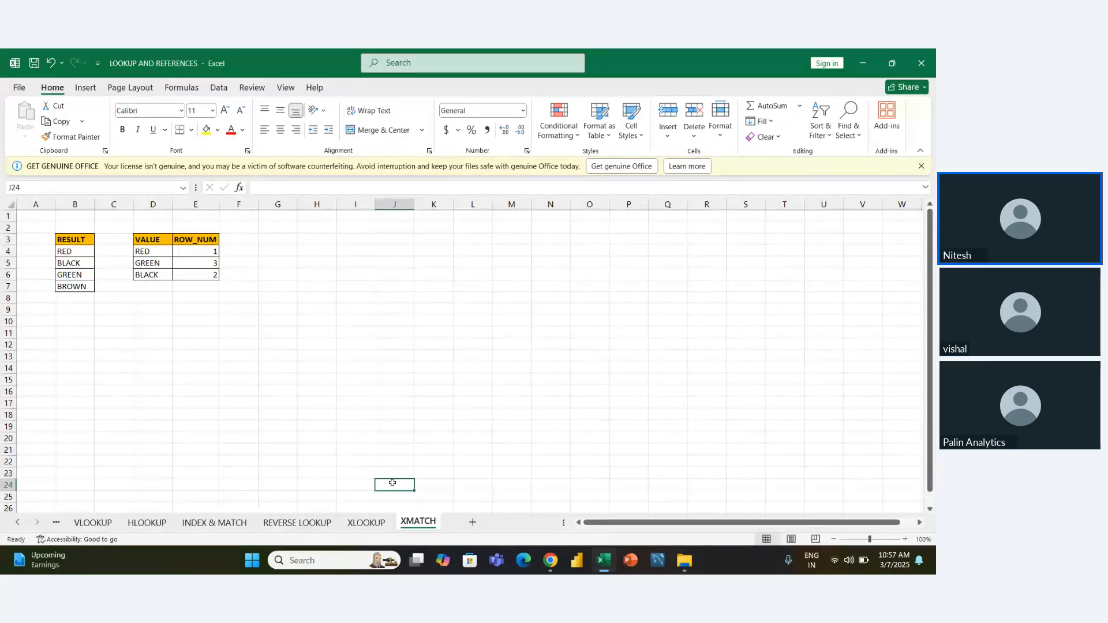
Examine the match type options of the MATCH formula in F20 on INDEX & MATCH, keeping 0, and return to the XMATCH sheet.
left_click(225, 525)
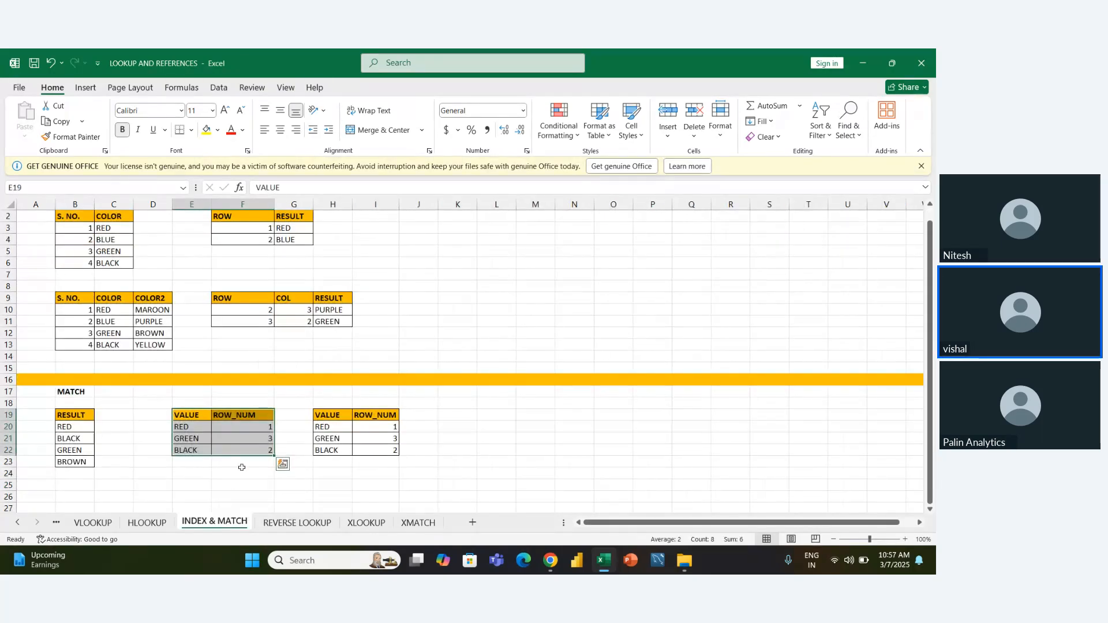
double_click(257, 428)
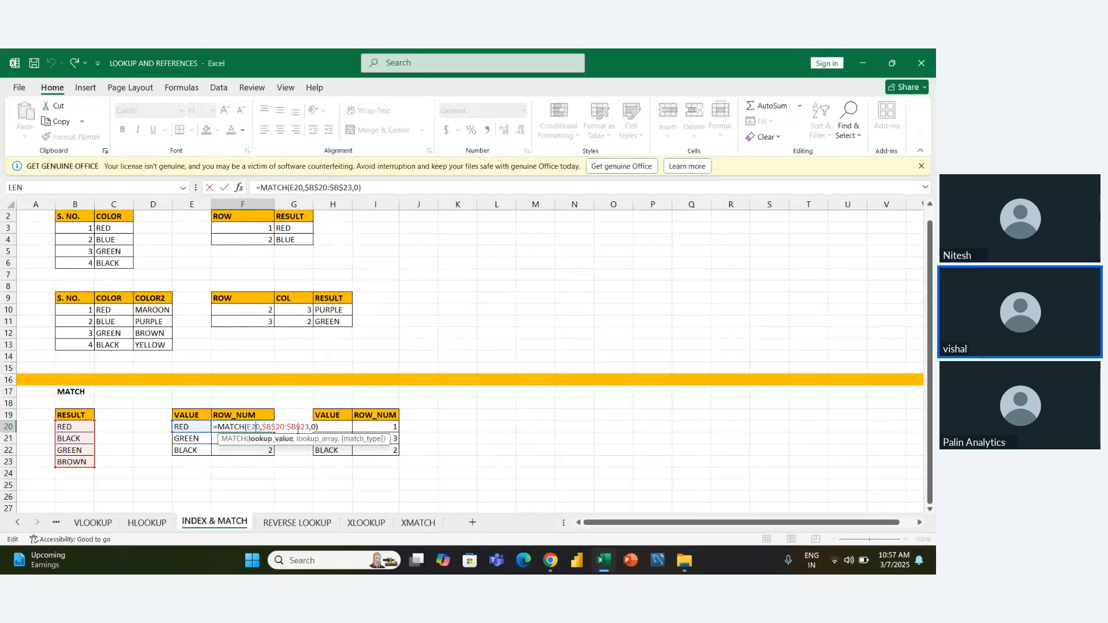
left_click(303, 429)
key("Right")
key("Right")
key("Right")
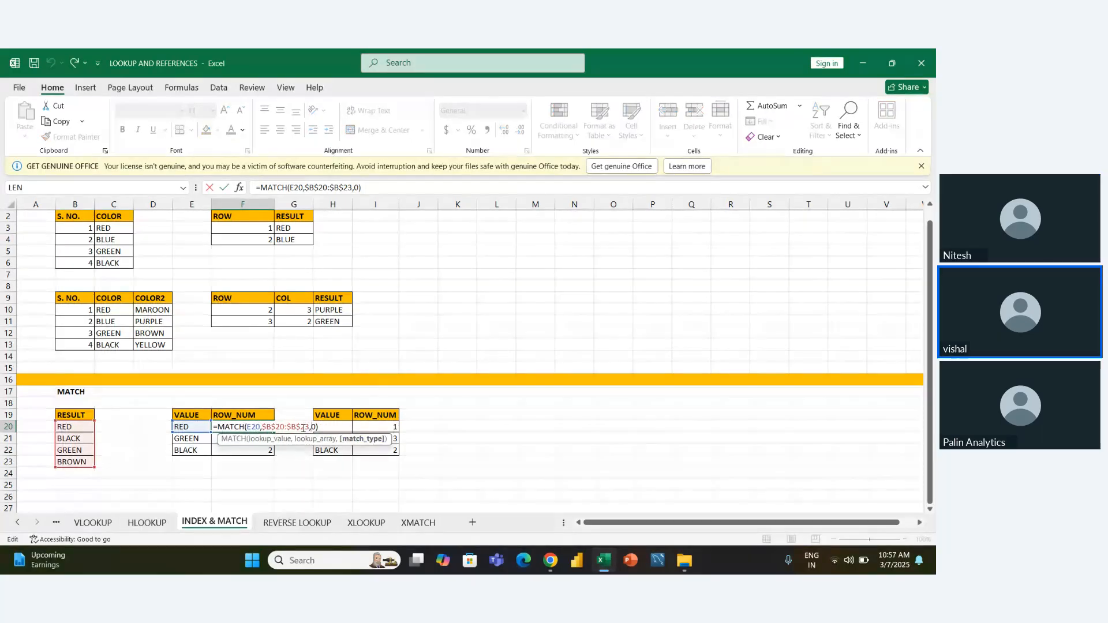
key("BackSpace")
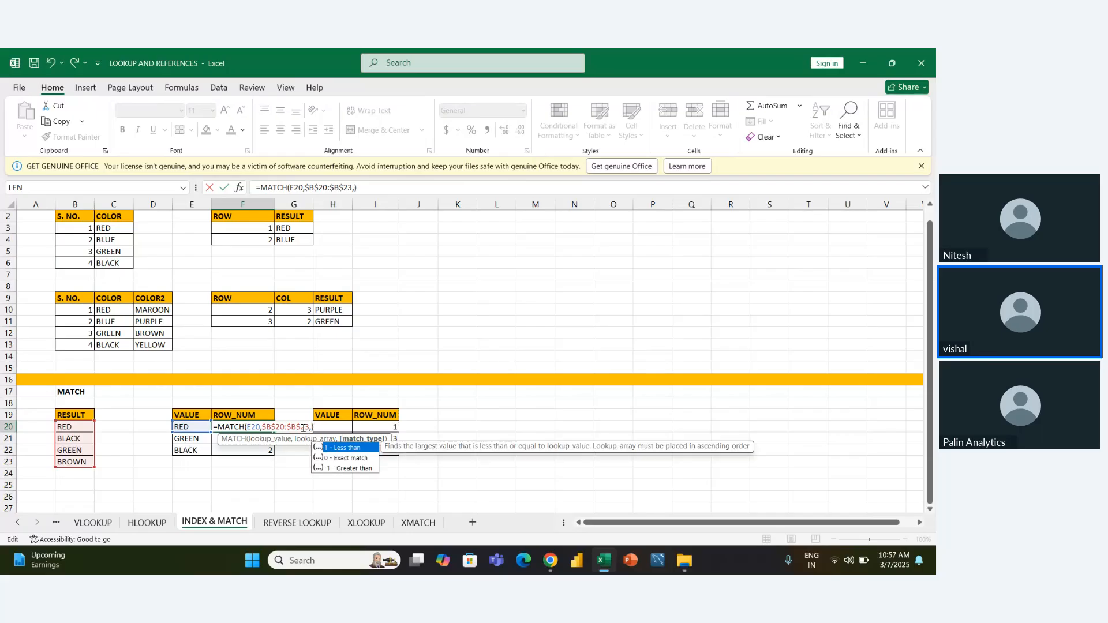
key("Down")
key("Down")
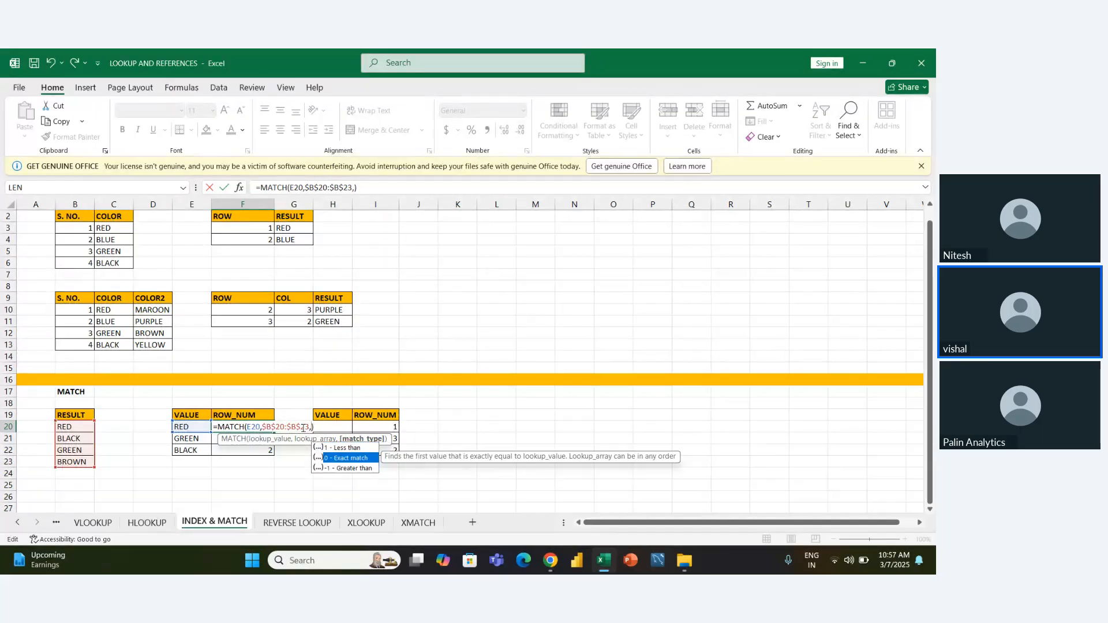
type("0")
key("Return")
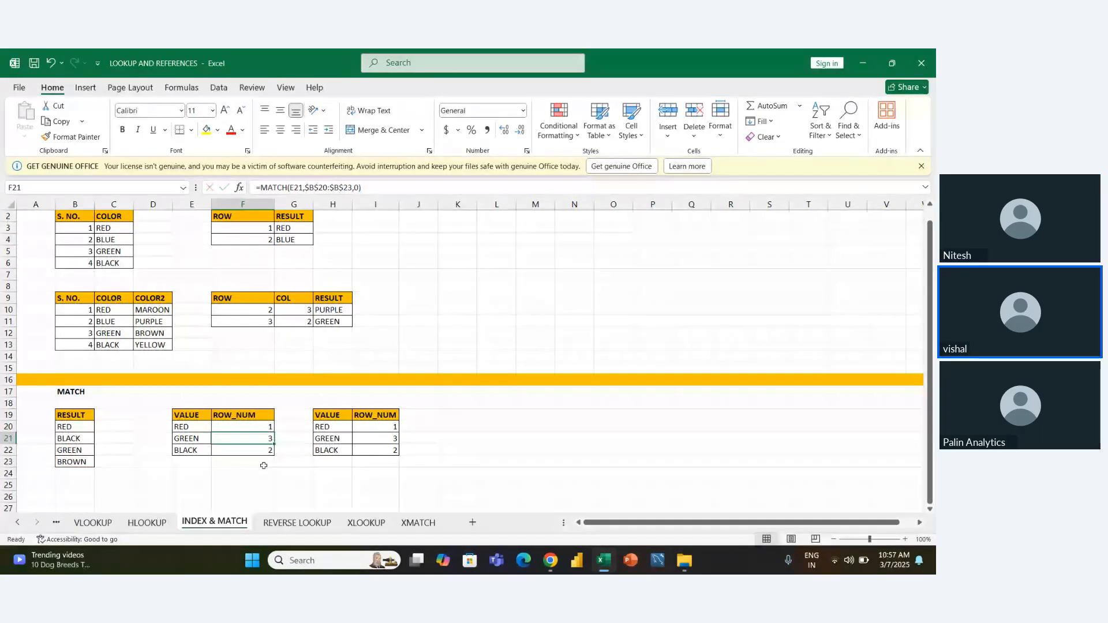
left_click(429, 525)
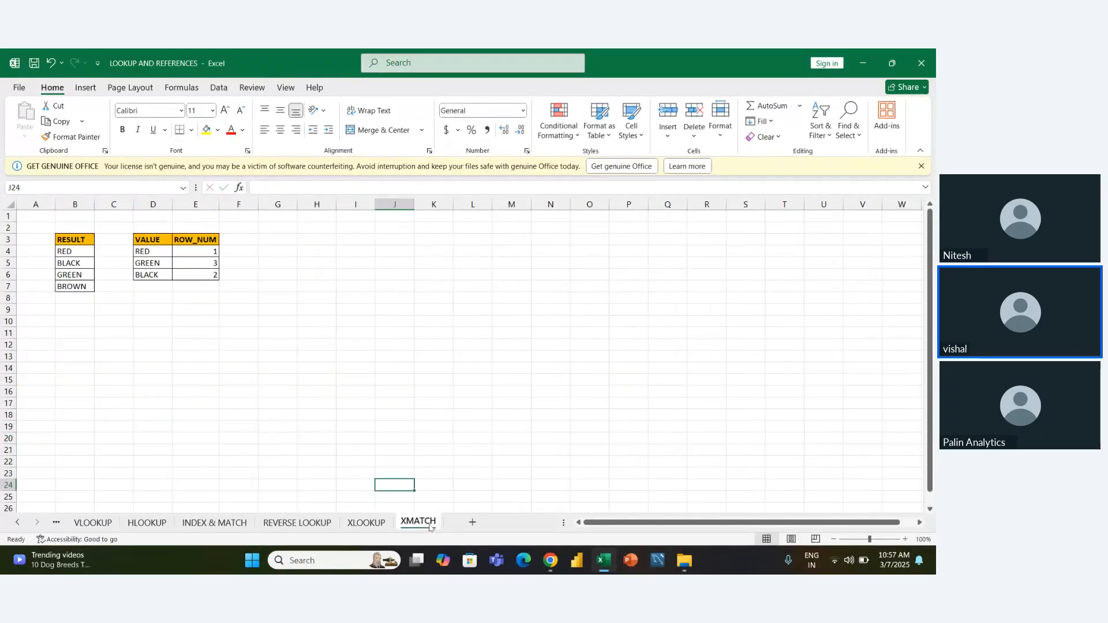
left_click(280, 460)
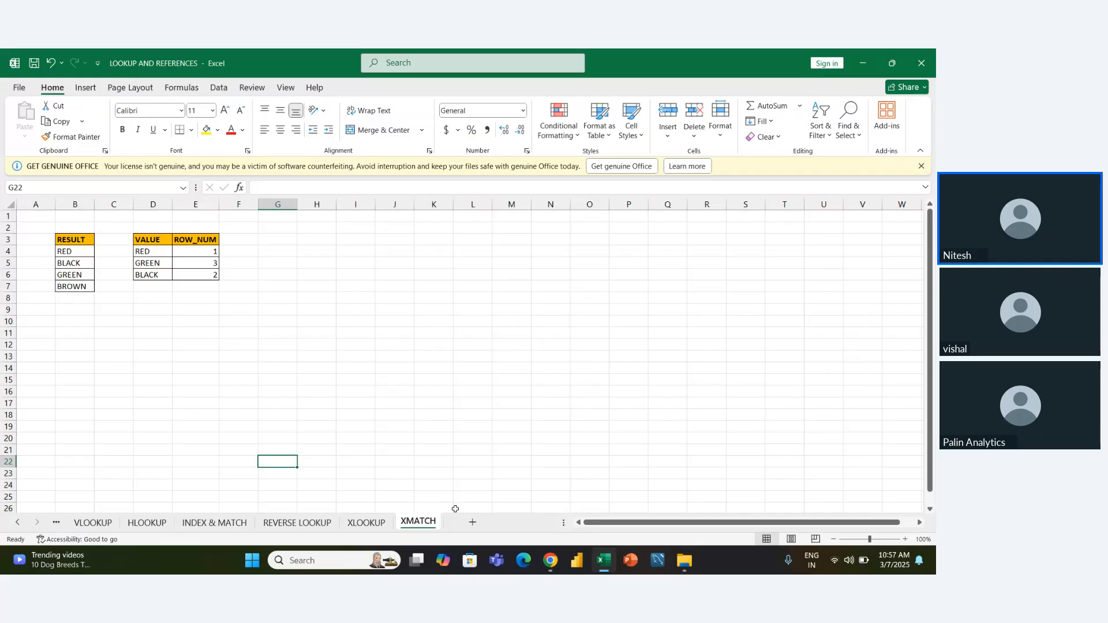
Open the TASK workbook from the DS20 10 OCLOCK folder and display its data sheet.
key("alt+Tab")
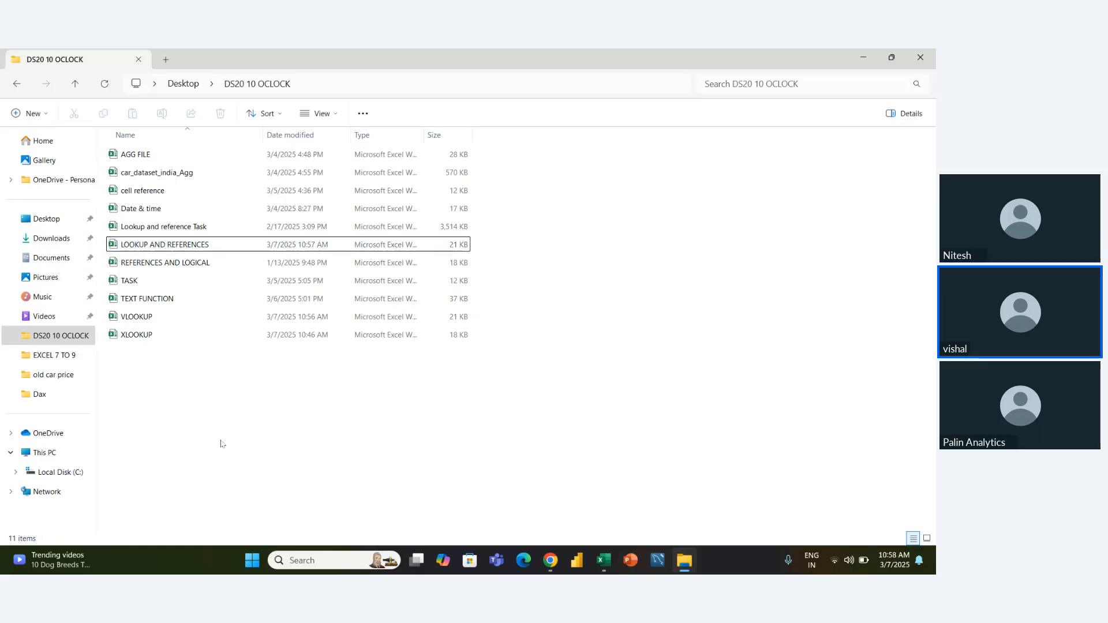
left_click(138, 282)
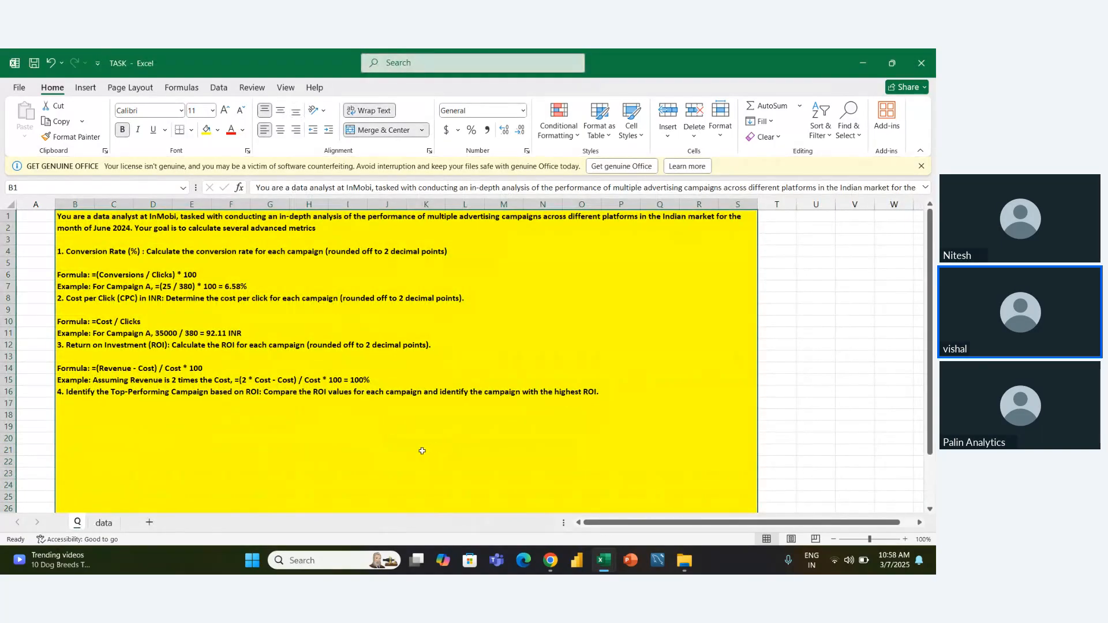
left_click(105, 523)
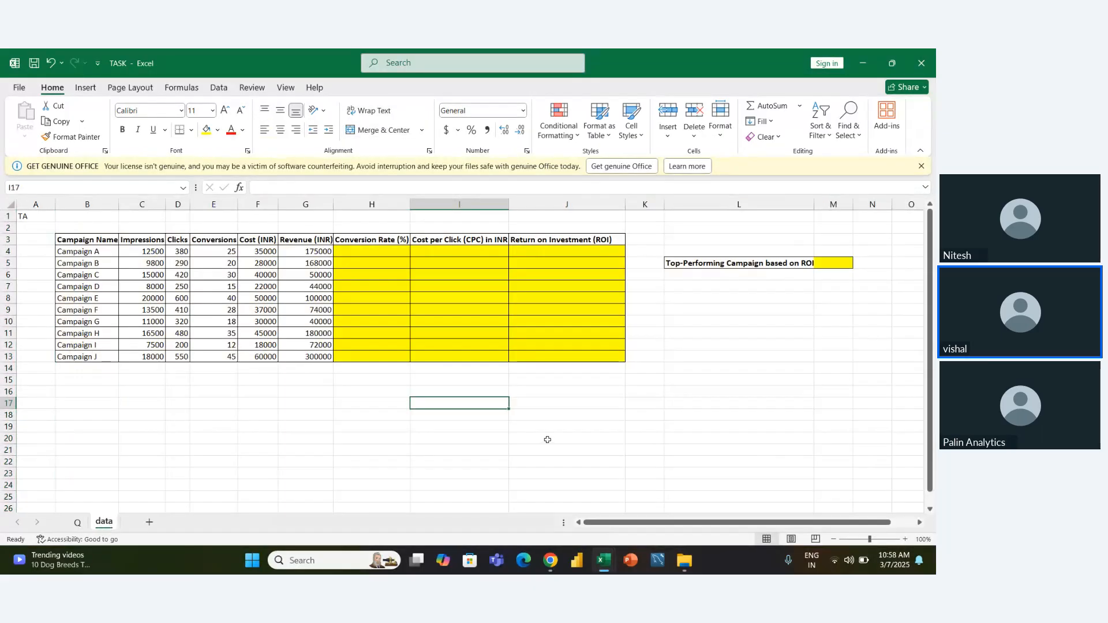
Widen column L to fit the Top-Performing Campaign based on ROI label and widen column M for its answer cell.
left_click(613, 413)
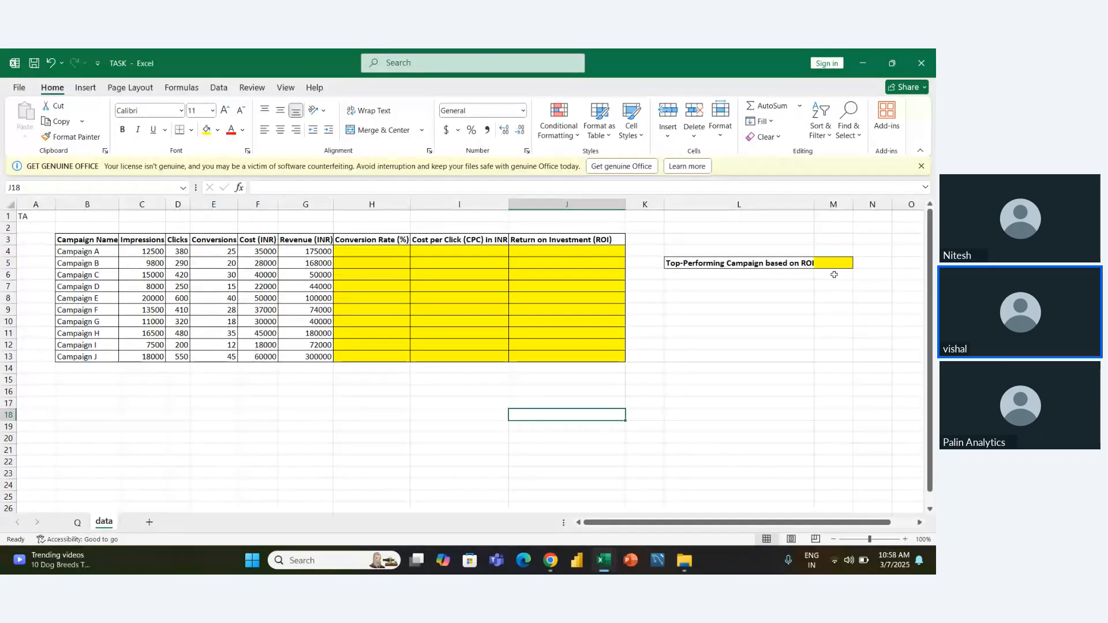
left_click_drag(816, 206, 823, 205)
left_click(788, 328)
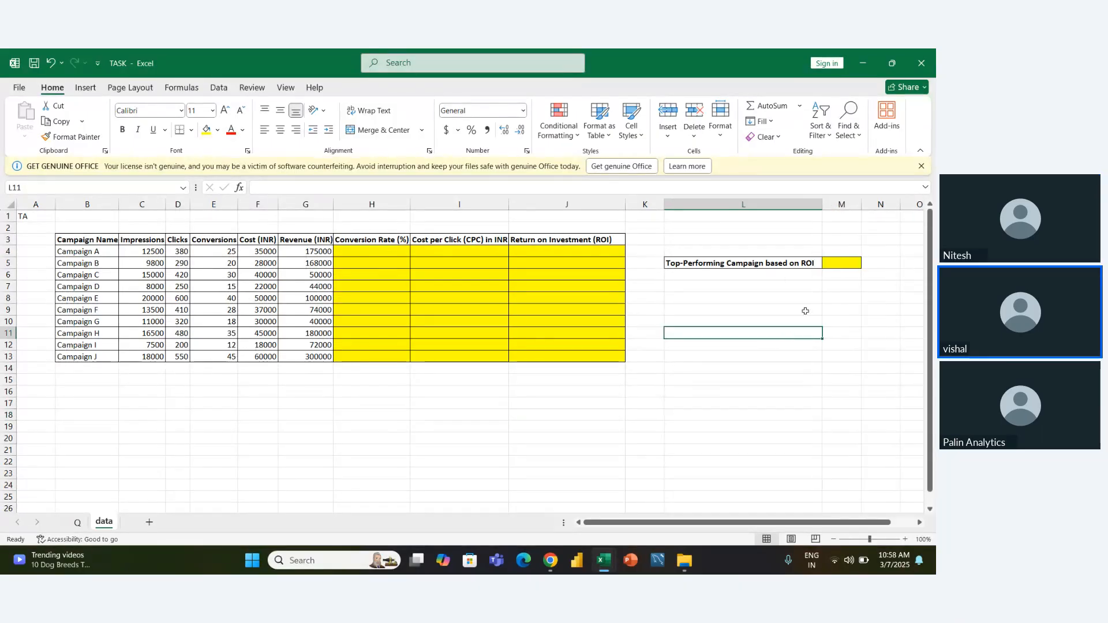
left_click(845, 264)
left_click_drag(859, 207, 882, 207)
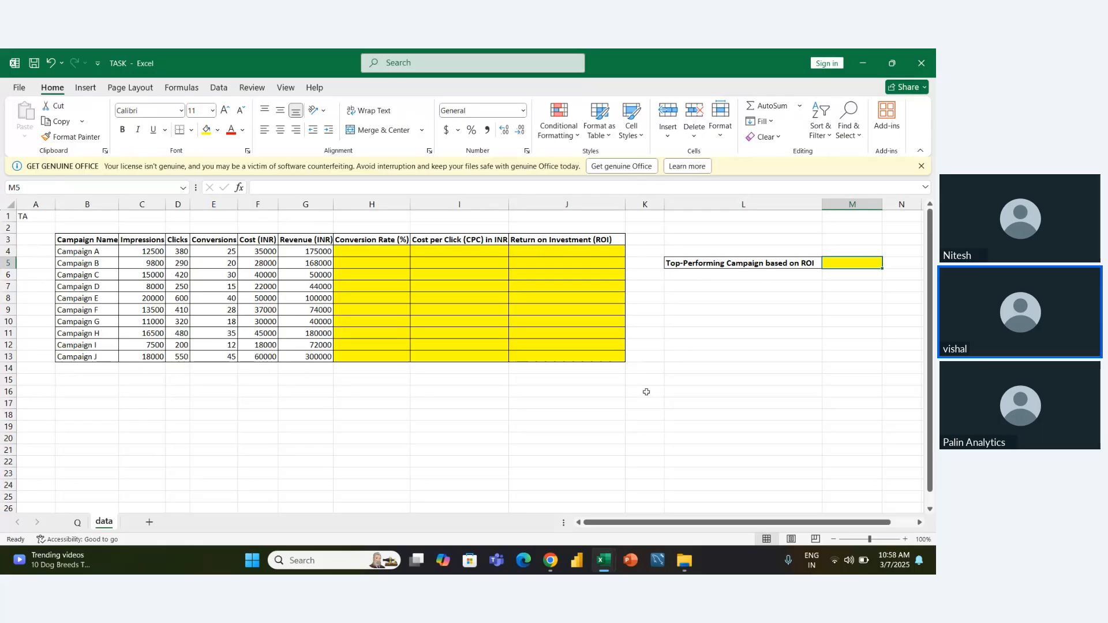
Review the metric formulas and task instructions on the Q sheet against the campaign table on the data sheet.
left_click(78, 523)
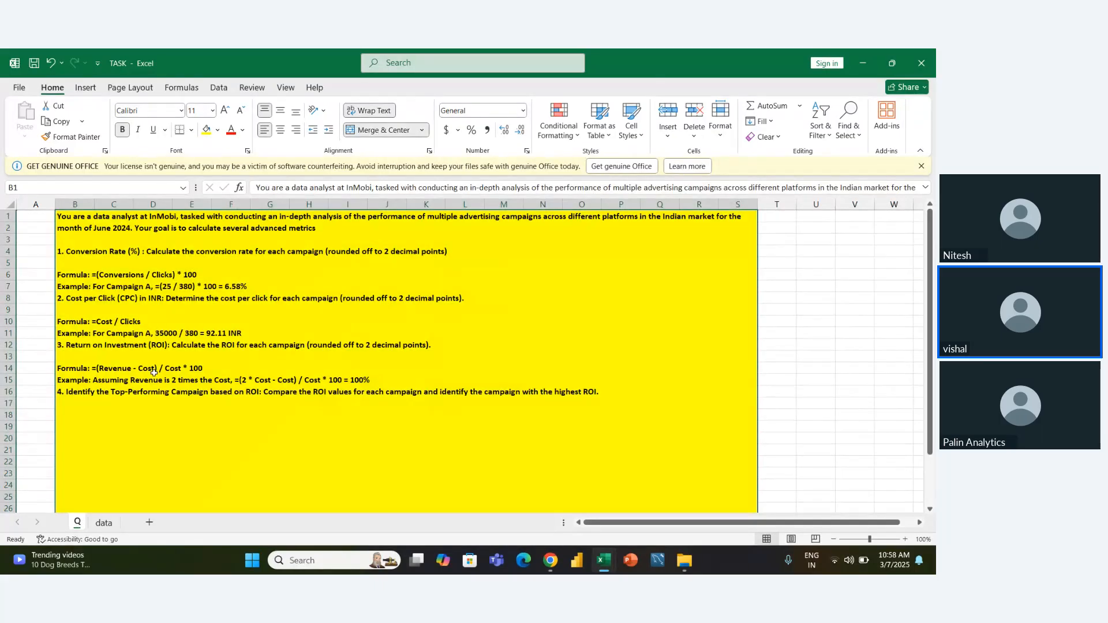
left_click(103, 522)
left_click(247, 462)
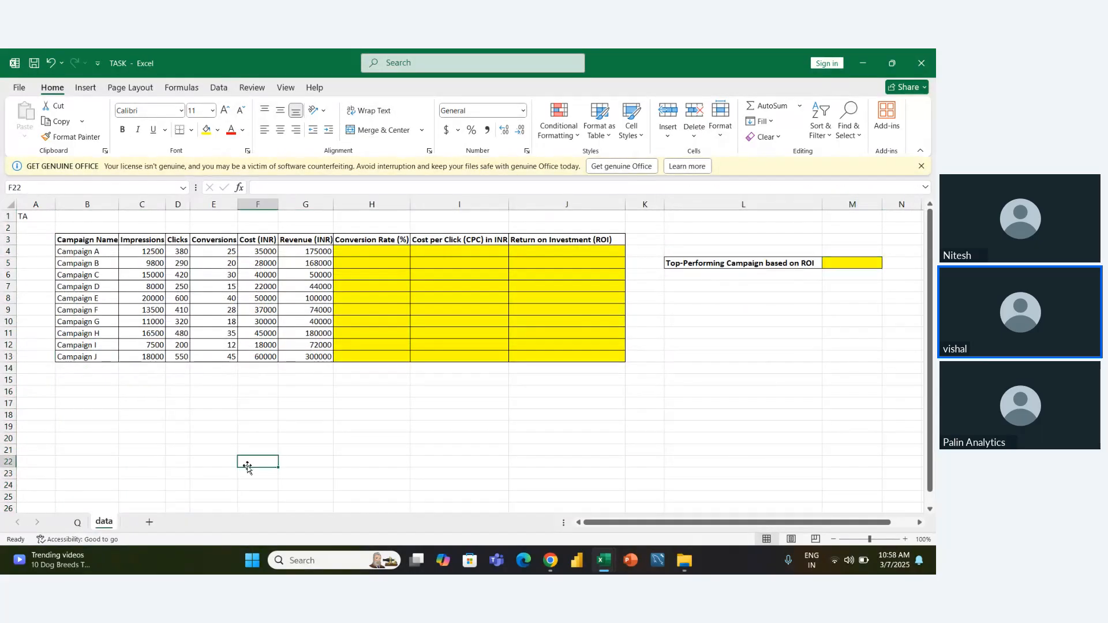
left_click(77, 523)
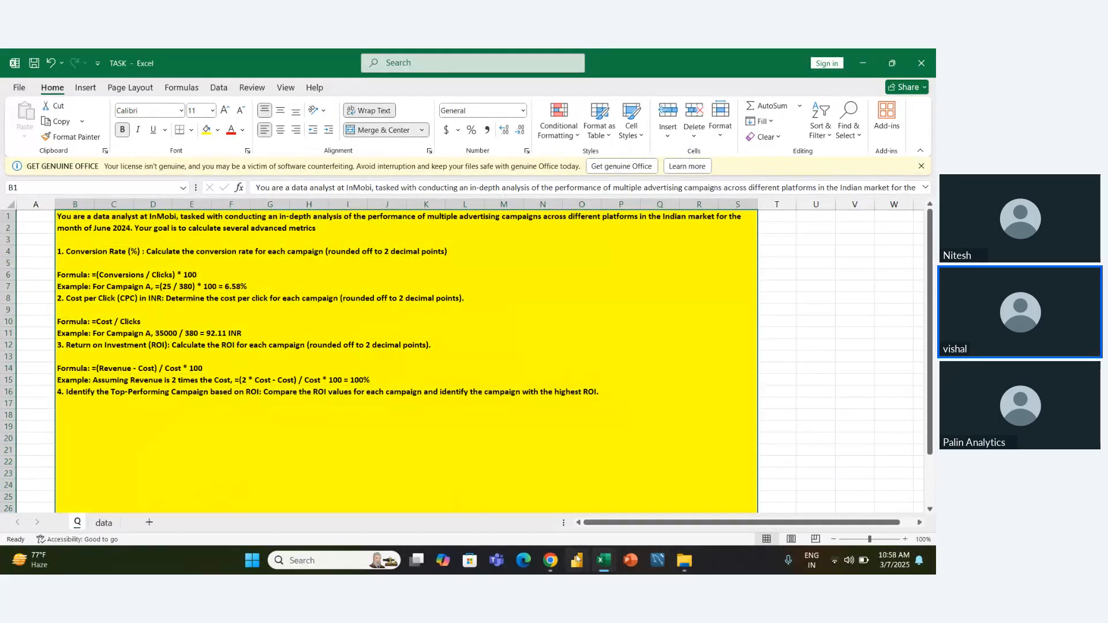
Switch to the DS20 session 8 meeting in Chrome and stop sharing the screen.
left_click(550, 563)
left_click(514, 509)
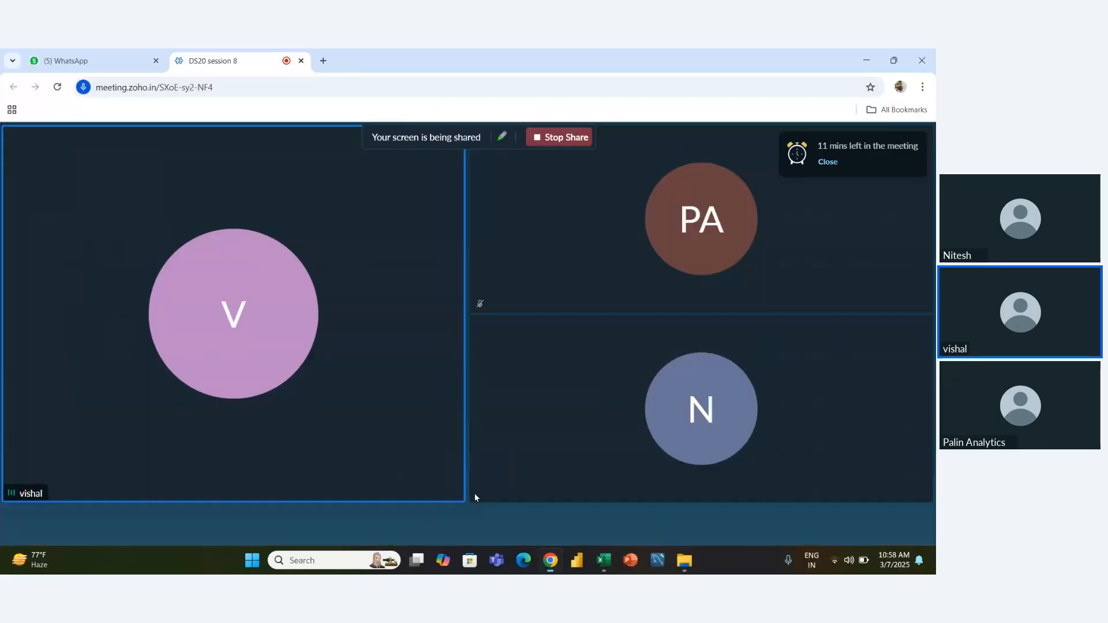
left_click(560, 137)
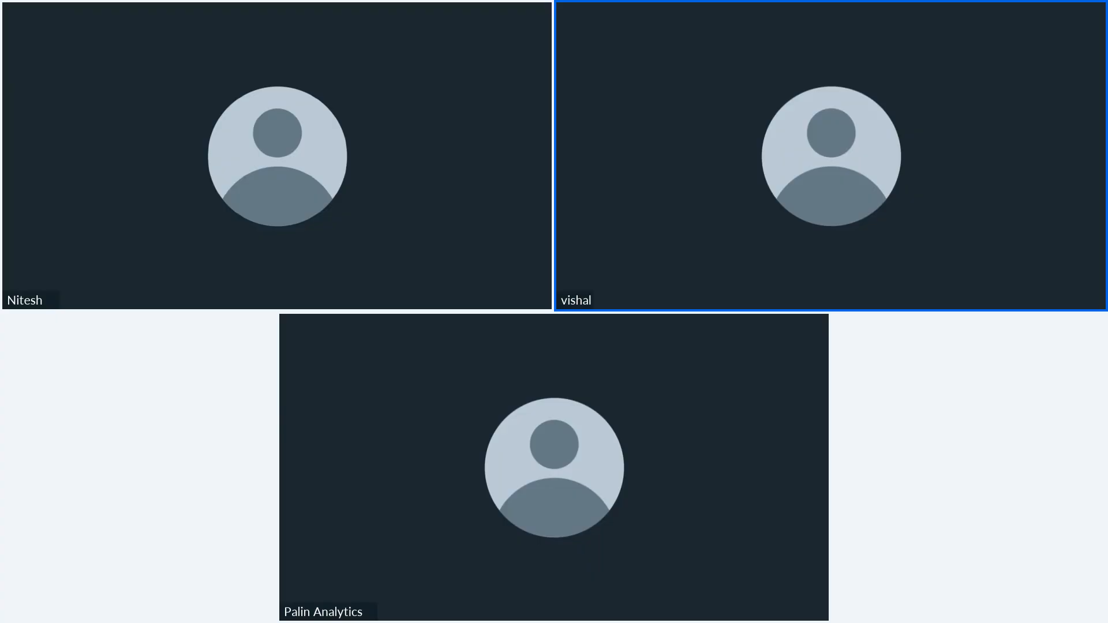